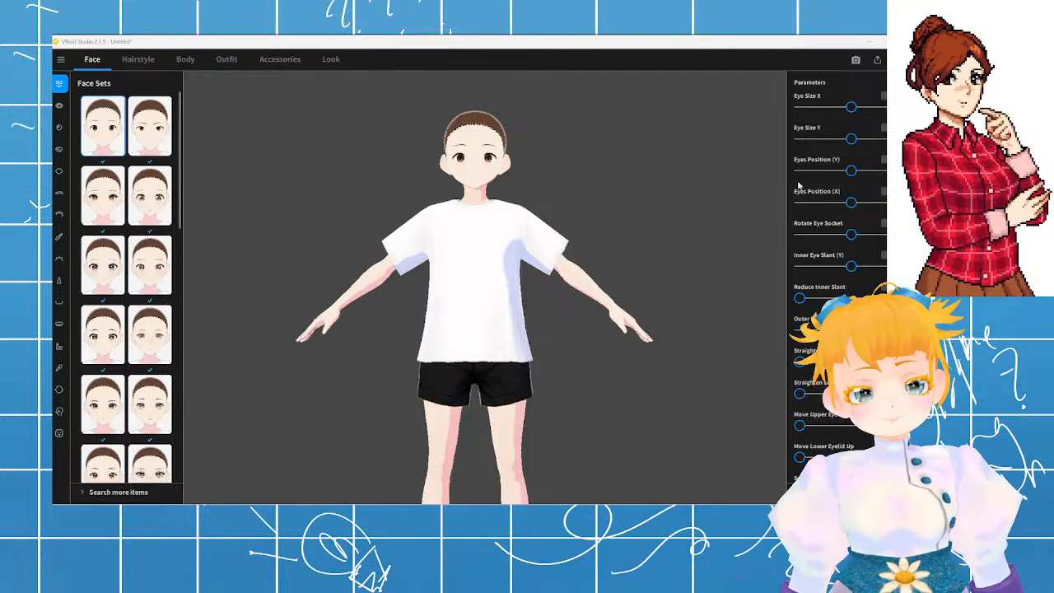
scroll(510, 254, "up", 3)
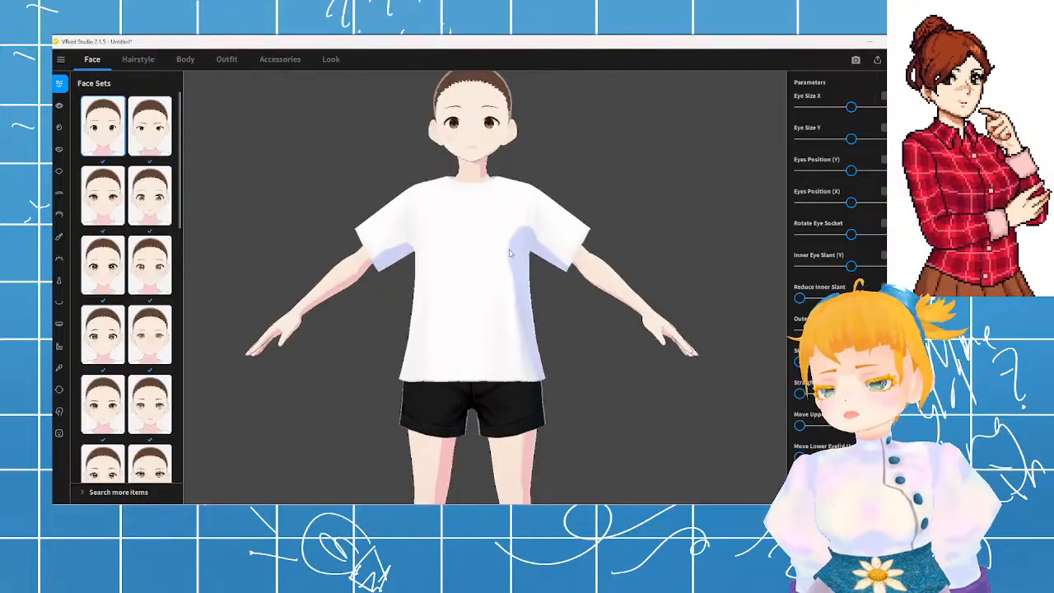
scroll(510, 254, "down", 3)
middle_click_drag(469, 228, 494, 290)
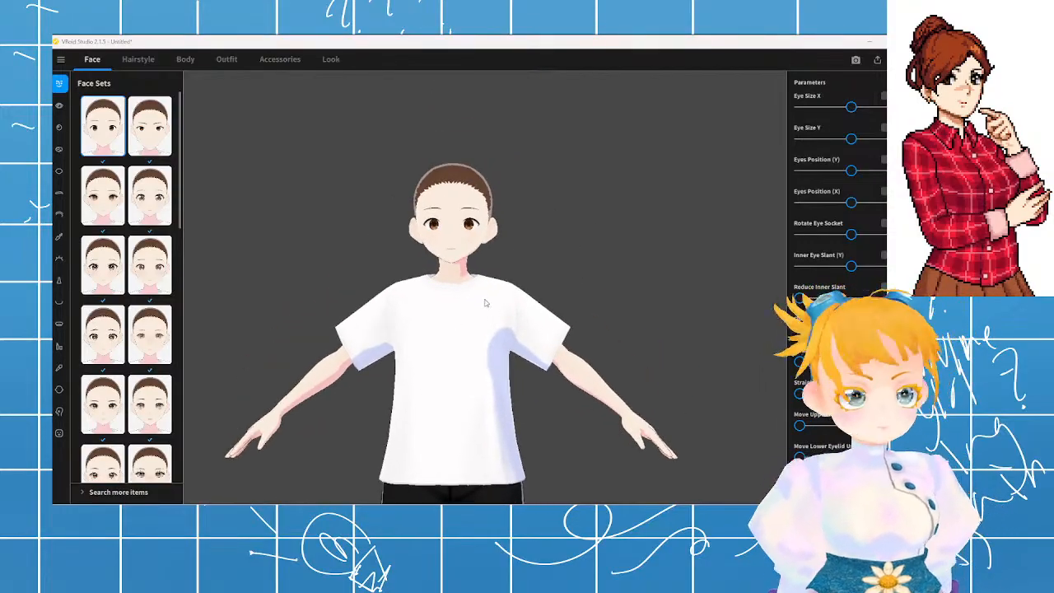
middle_click_drag(483, 296, 508, 253)
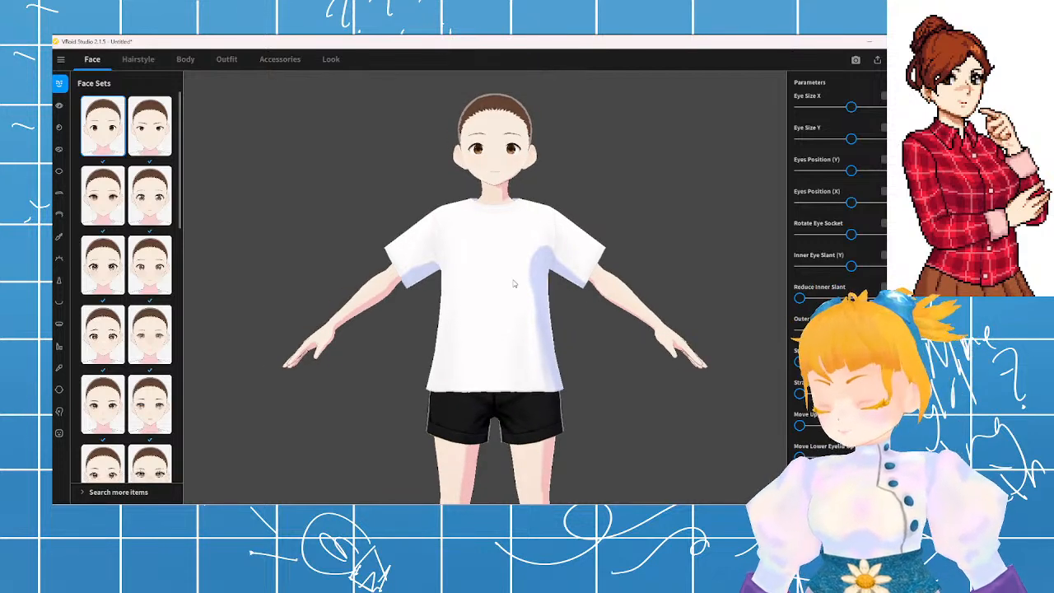
scroll(513, 282, "up", 3)
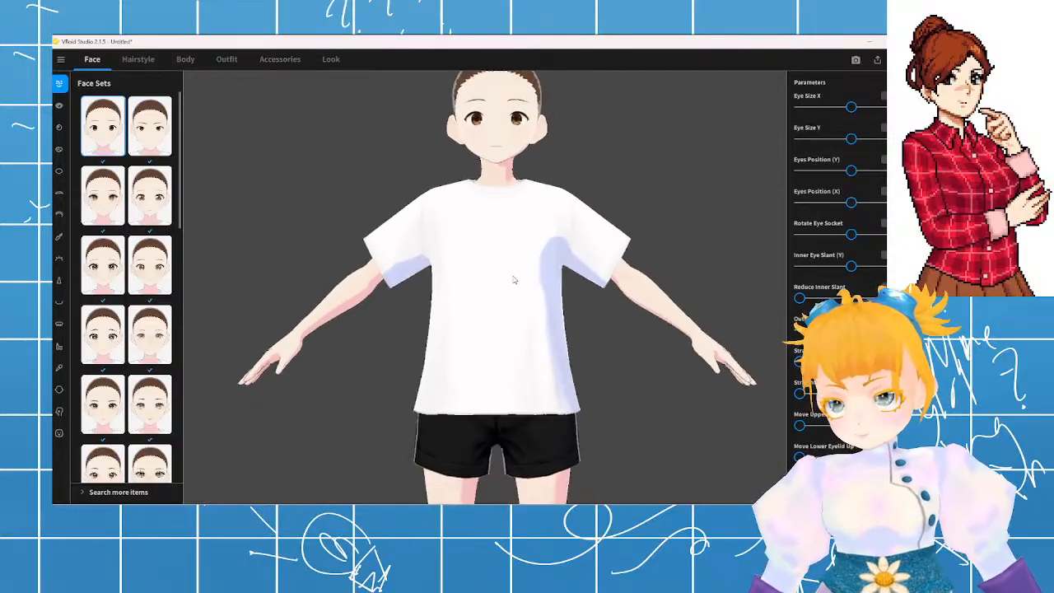
scroll(513, 281, "down", 3)
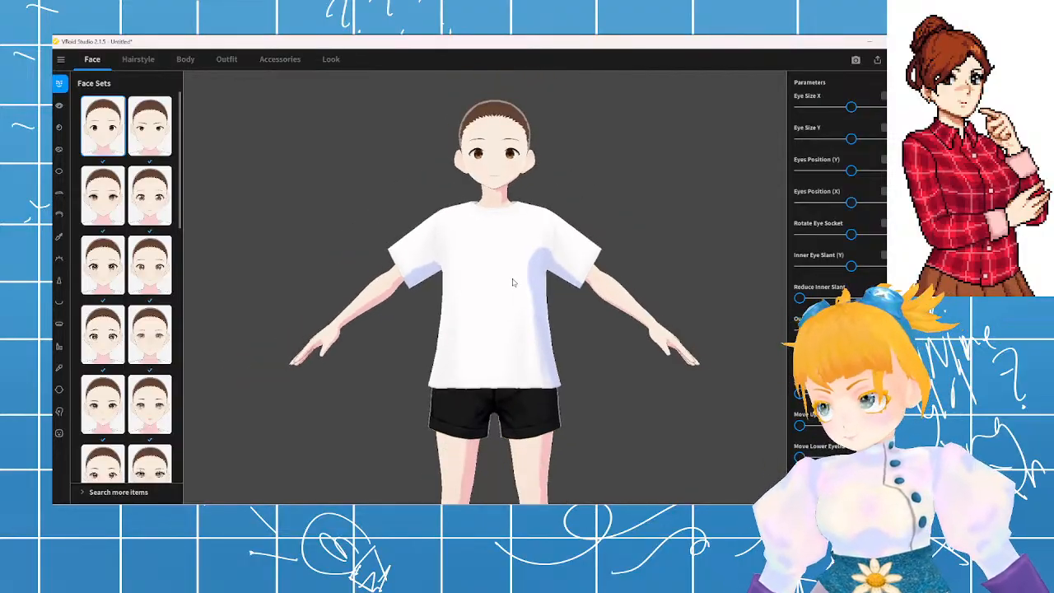
mouse_move(514, 282)
middle_mouse_down()
mouse_move(466, 307)
mouse_move(501, 273)
middle_mouse_up()
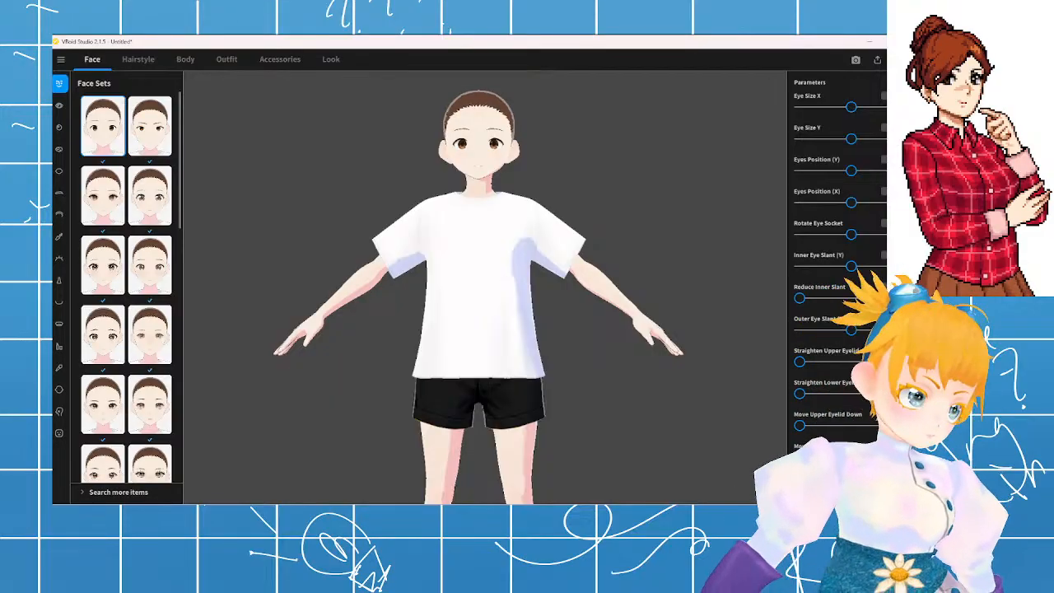
- Switch to the PTH CAMPAIGN folder window in File Explorer and move it out of the way of the avatar
key("alt+Tab")
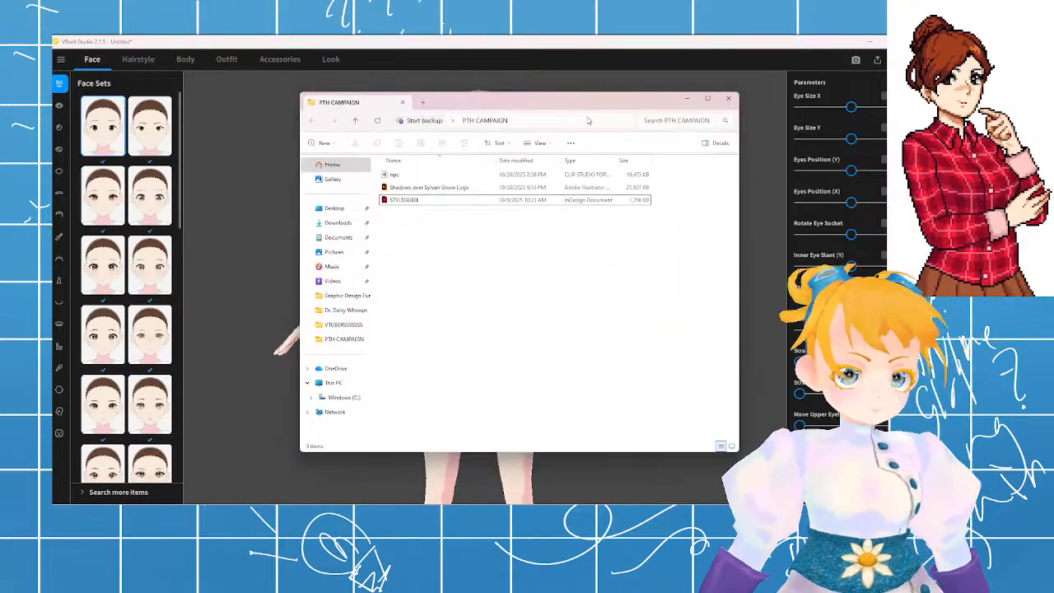
left_click_drag(563, 101, 1053, 123)
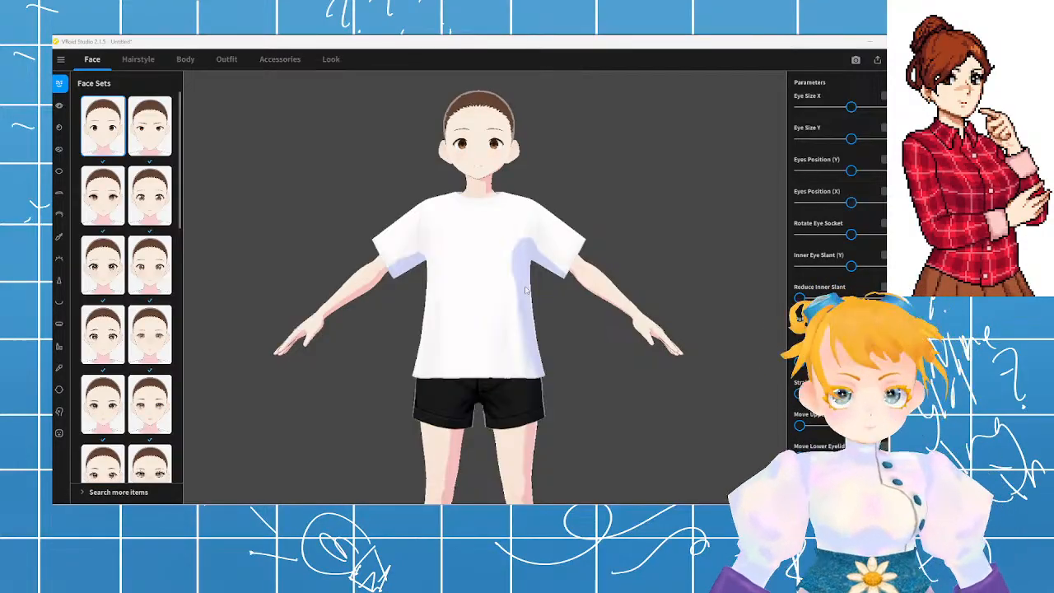
scroll(527, 297, "up", 3)
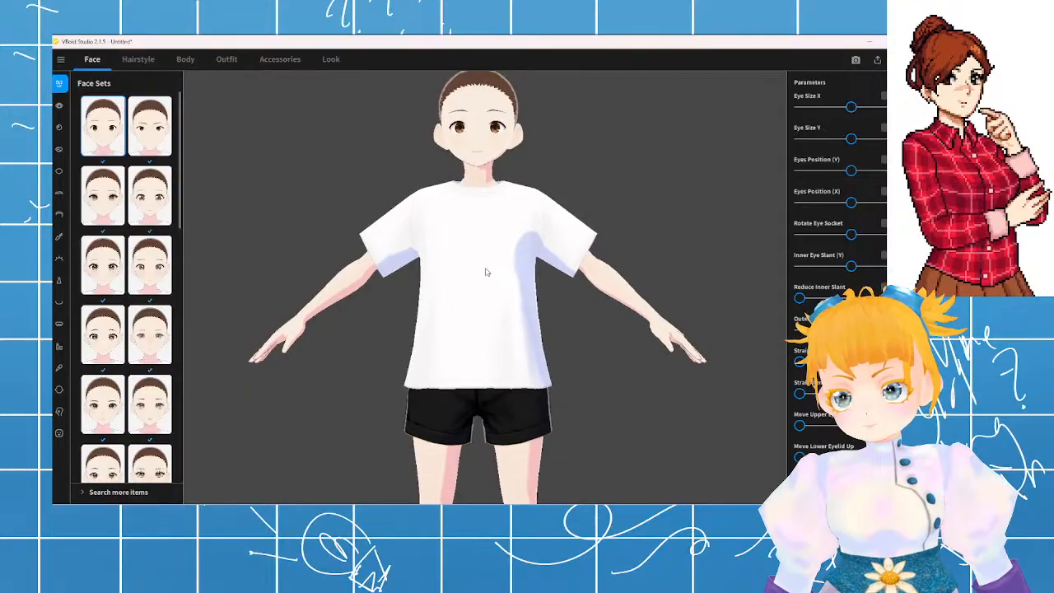
middle_click_drag(486, 272, 467, 295)
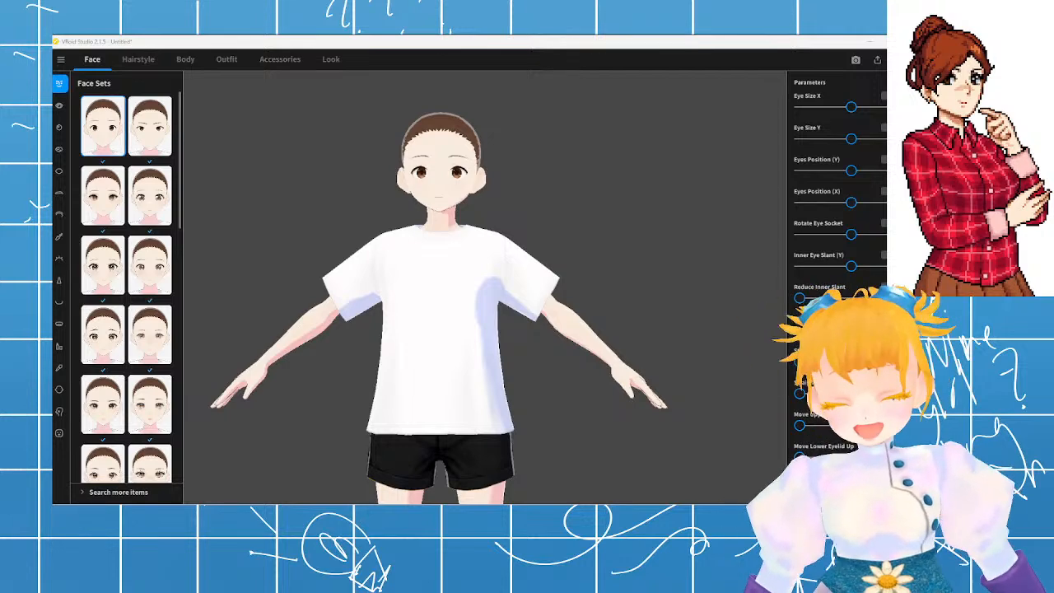
middle_click_drag(415, 265, 426, 294)
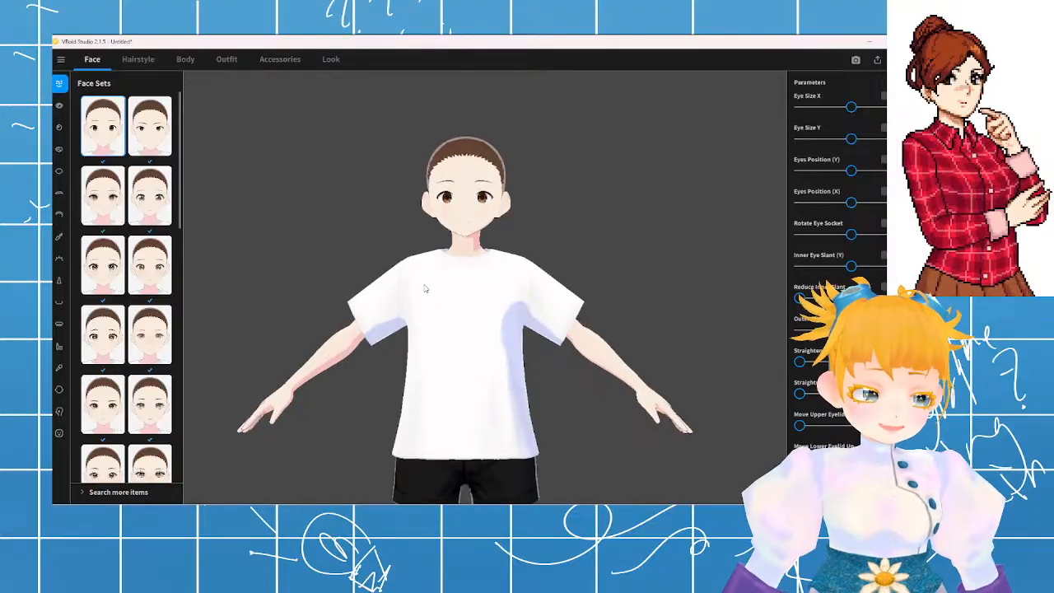
scroll(428, 296, "down", 1)
scroll(440, 305, "down", 1)
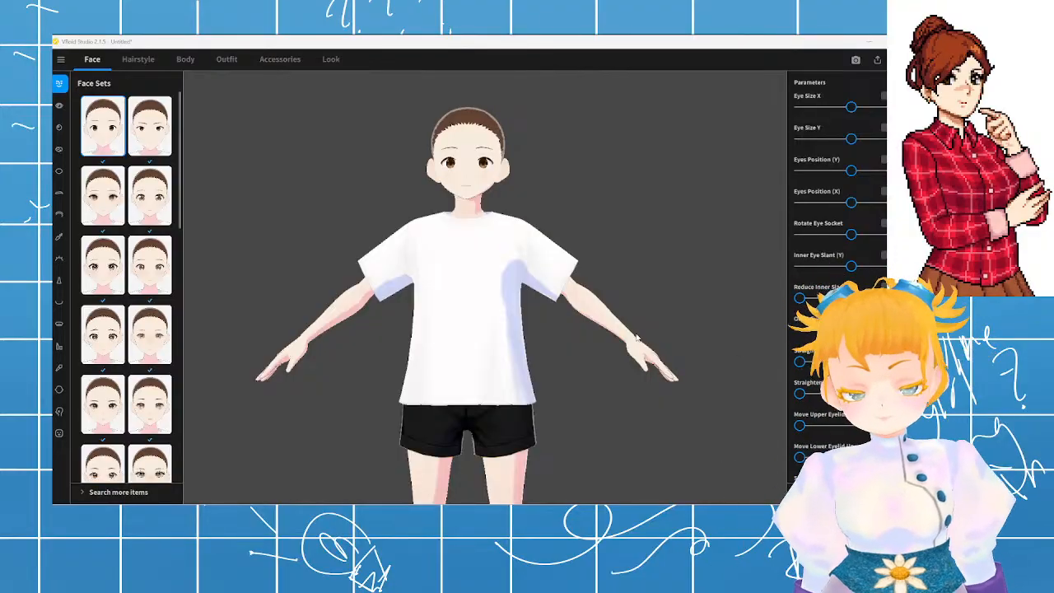
scroll(494, 316, "up", 5)
scroll(451, 310, "down", 3)
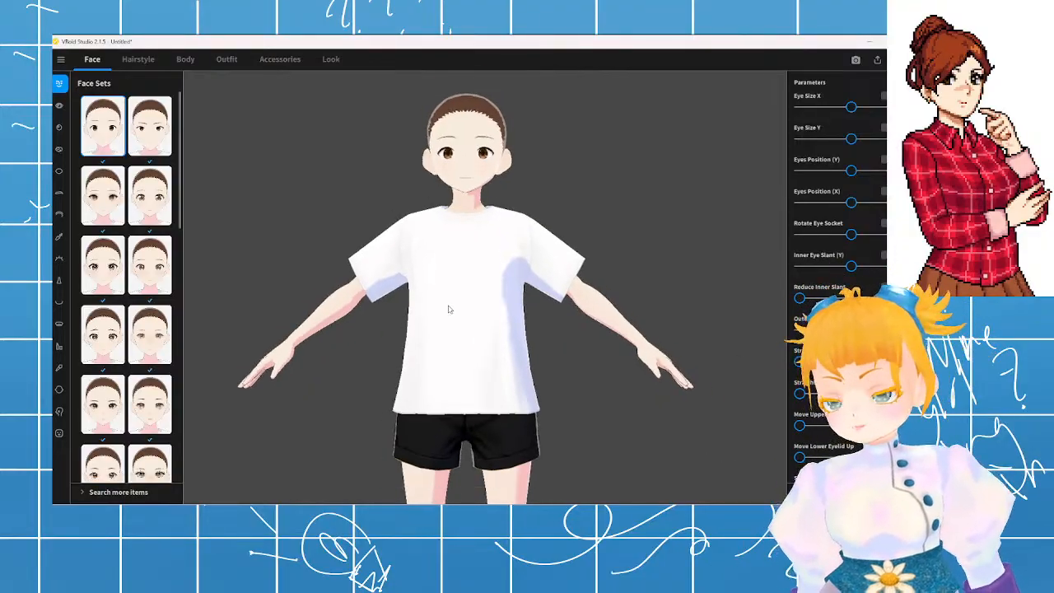
middle_click_drag(450, 308, 454, 311)
scroll(452, 311, "up", 2)
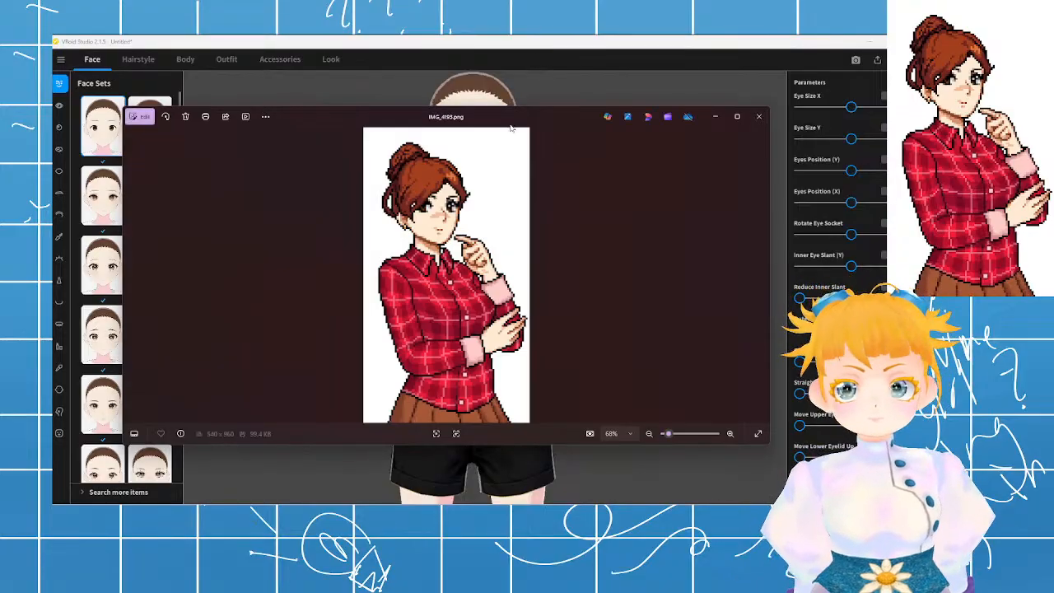
- Close the reference image IMG_4193.png and frame the avatar's head and shoulders from the front
left_click(759, 116)
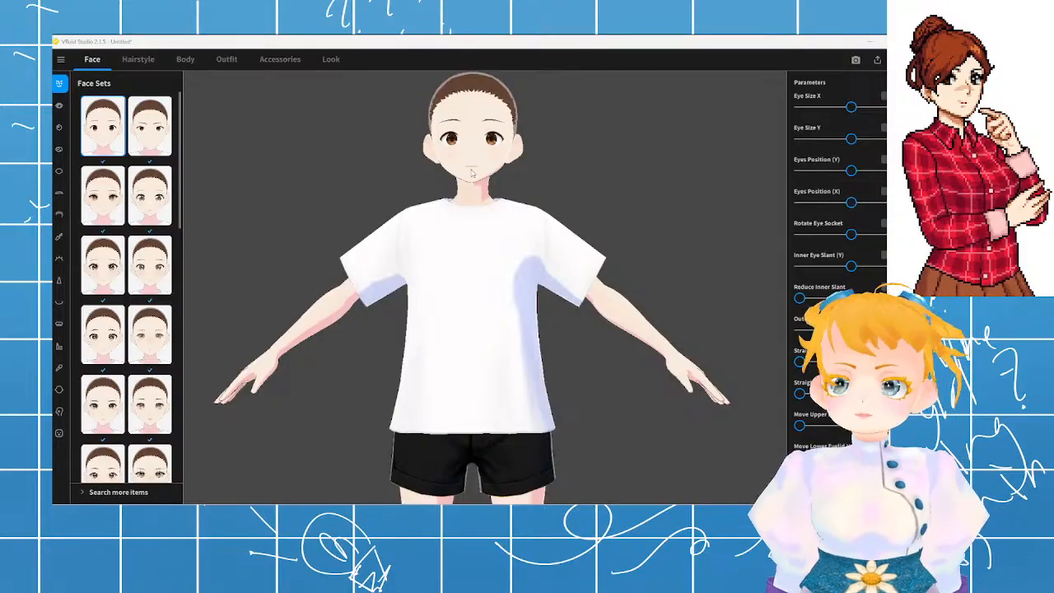
scroll(505, 164, "up", 3)
scroll(503, 165, "up", 3)
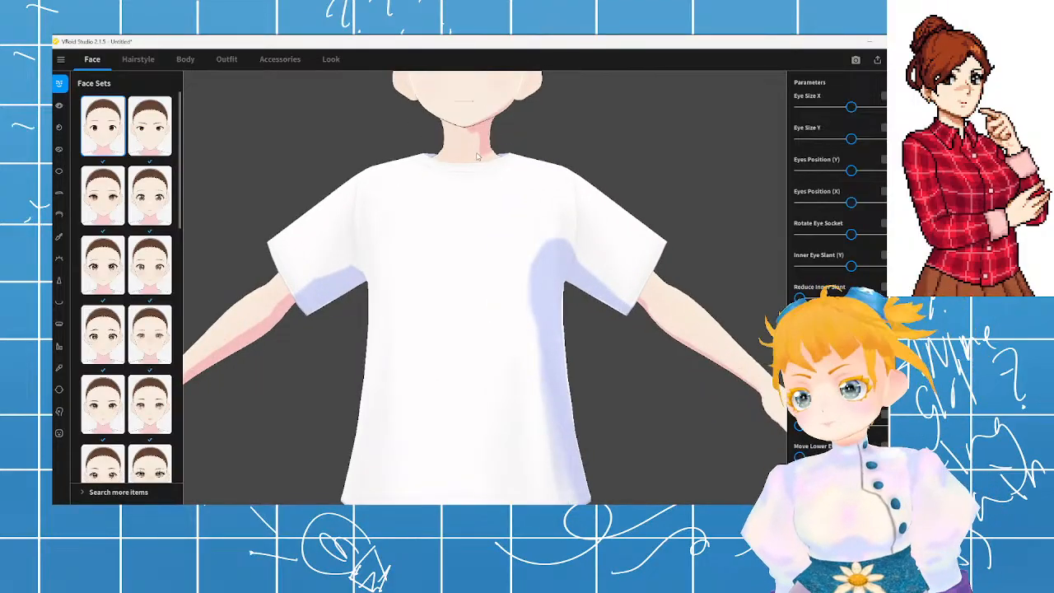
middle_click_drag(472, 157, 472, 227)
scroll(474, 220, "up", 5)
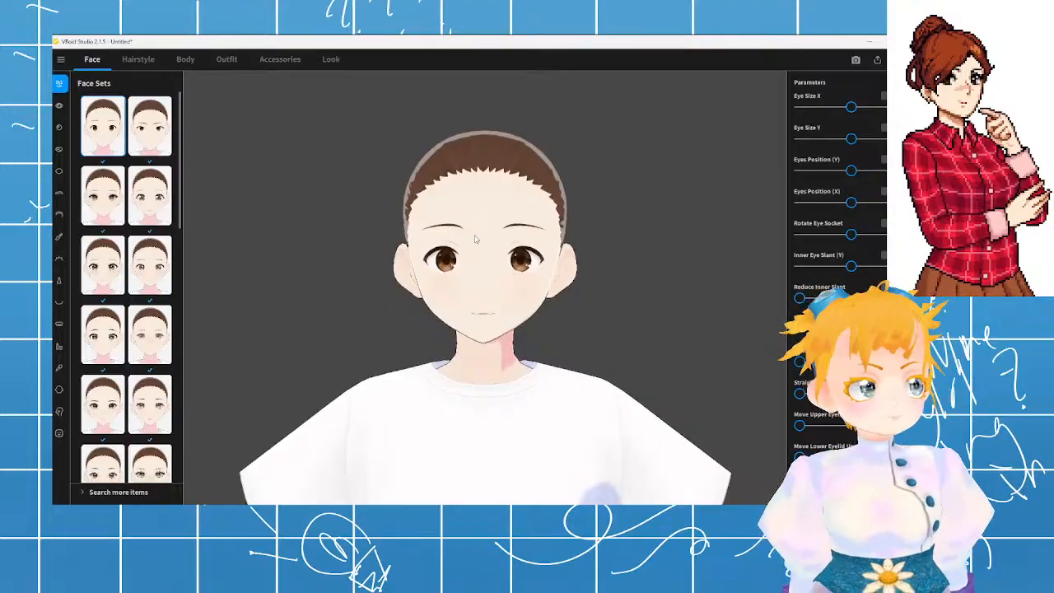
scroll(481, 247, "down", 2)
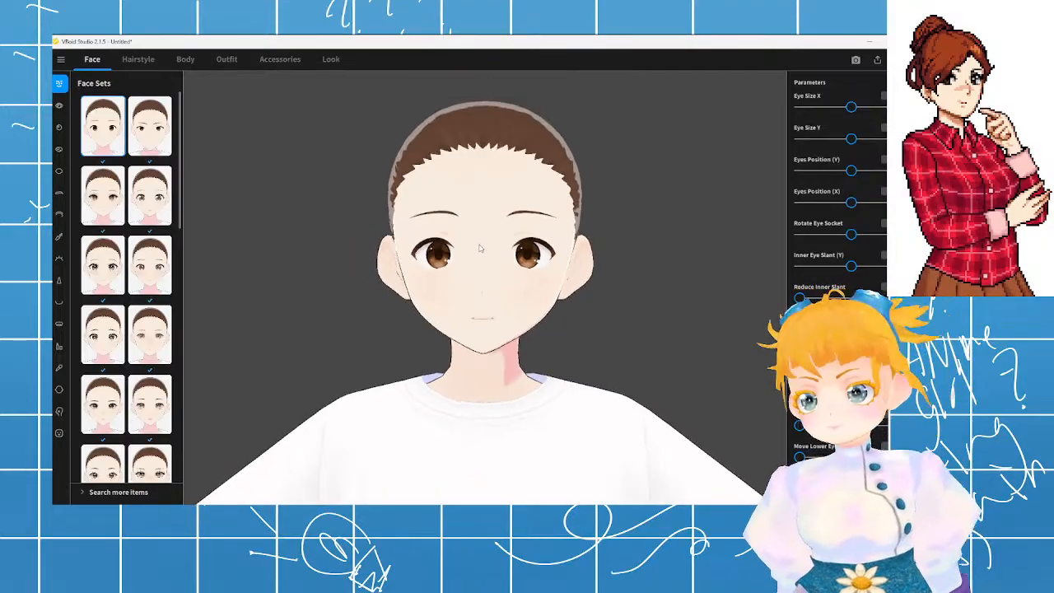
mouse_move(466, 304)
right_mouse_down()
mouse_move(494, 302)
mouse_move(467, 306)
right_mouse_up()
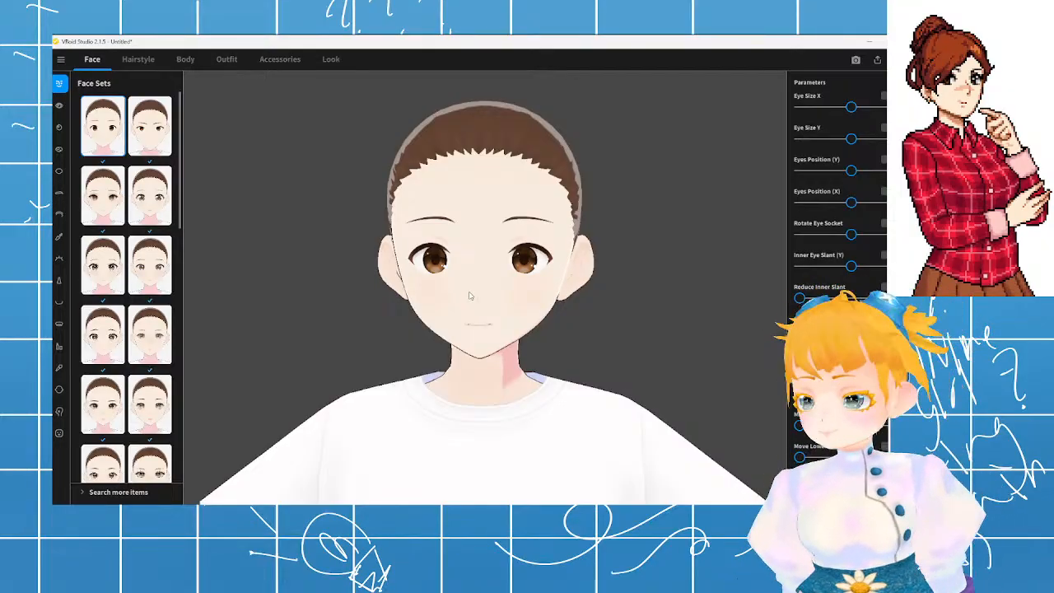
scroll(470, 295, "down", 5)
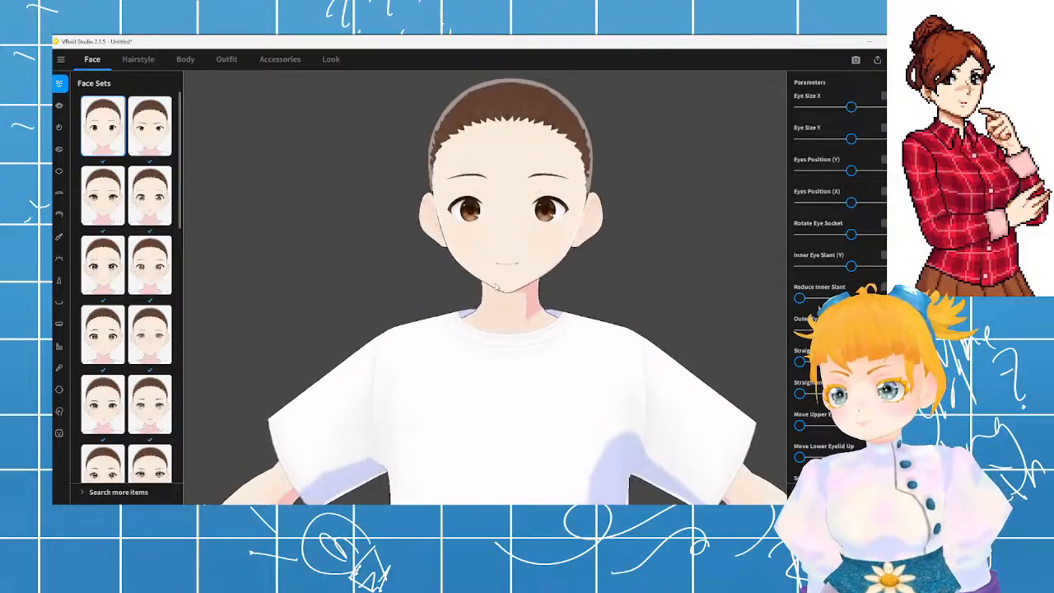
mouse_move(493, 294)
left_mouse_down()
mouse_move(449, 295)
mouse_move(508, 293)
left_mouse_up()
right_click_drag(507, 292, 535, 293)
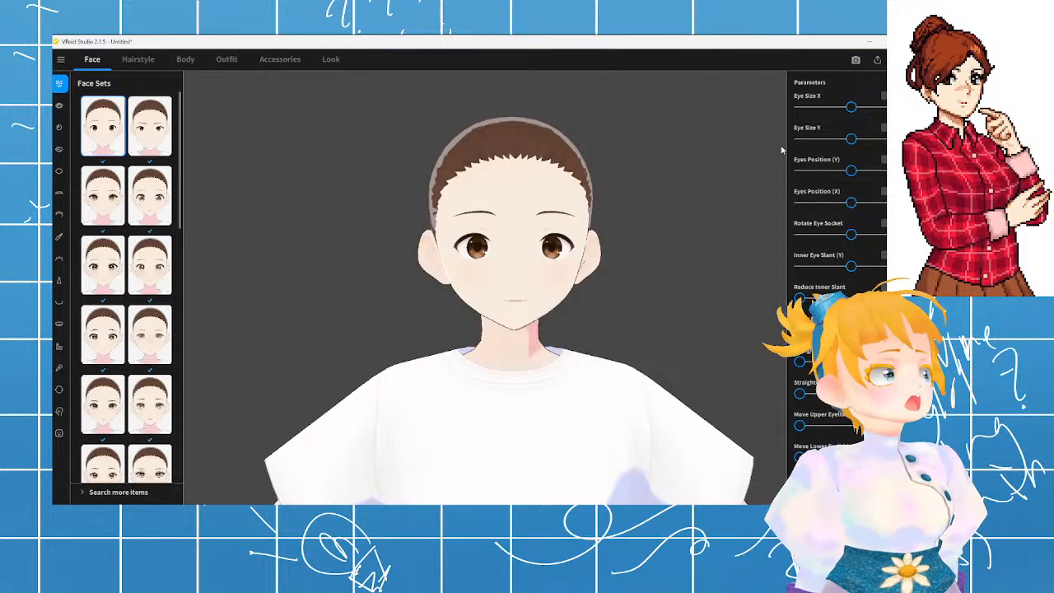
- Try enlarging the eyes in width and height, raising Eyes Position (Y) slightly, lowering Eyes Position (X) and increasing Reduce Inner Slant
left_click_drag(853, 106, 868, 145)
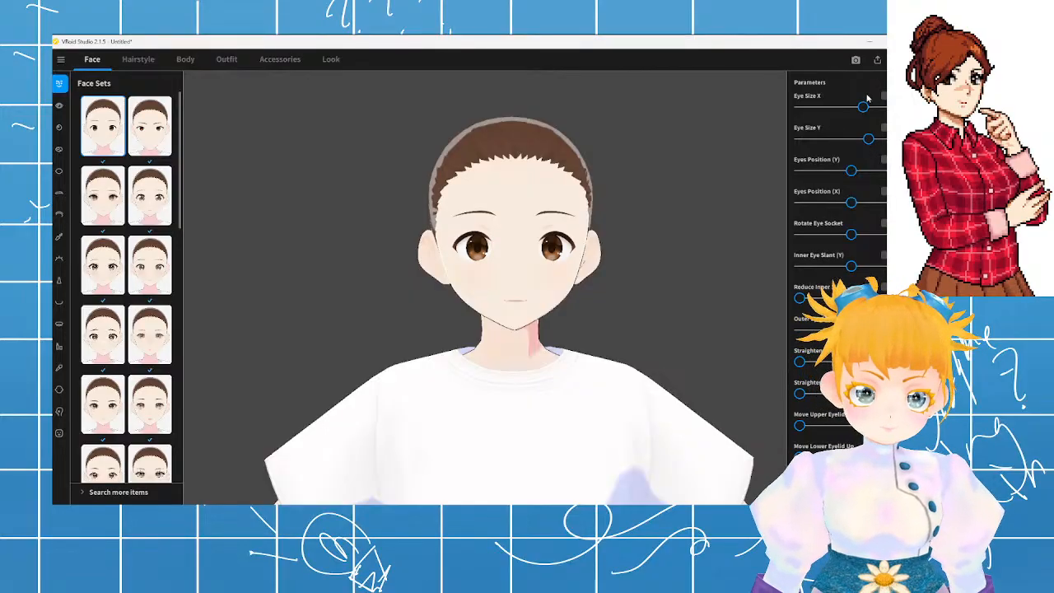
left_click_drag(862, 108, 869, 108)
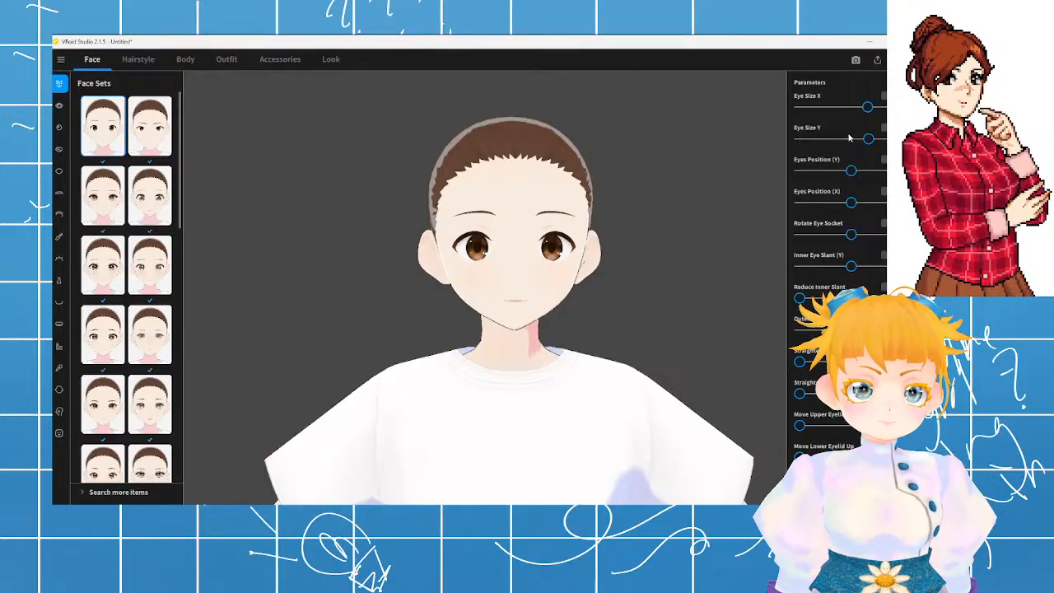
left_click_drag(852, 173, 856, 172)
left_click_drag(869, 107, 876, 139)
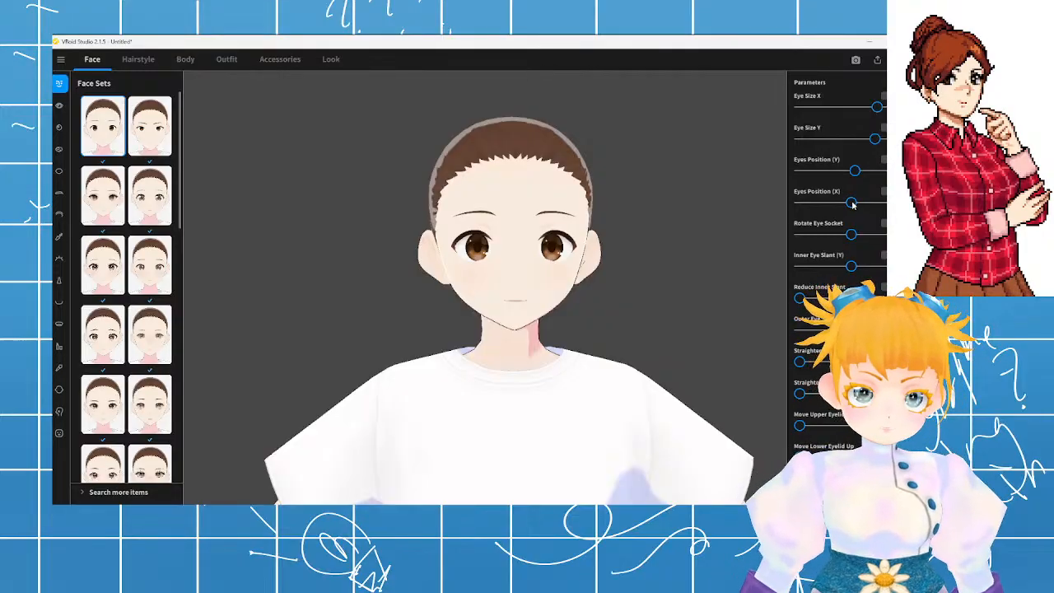
left_click_drag(851, 203, 844, 202)
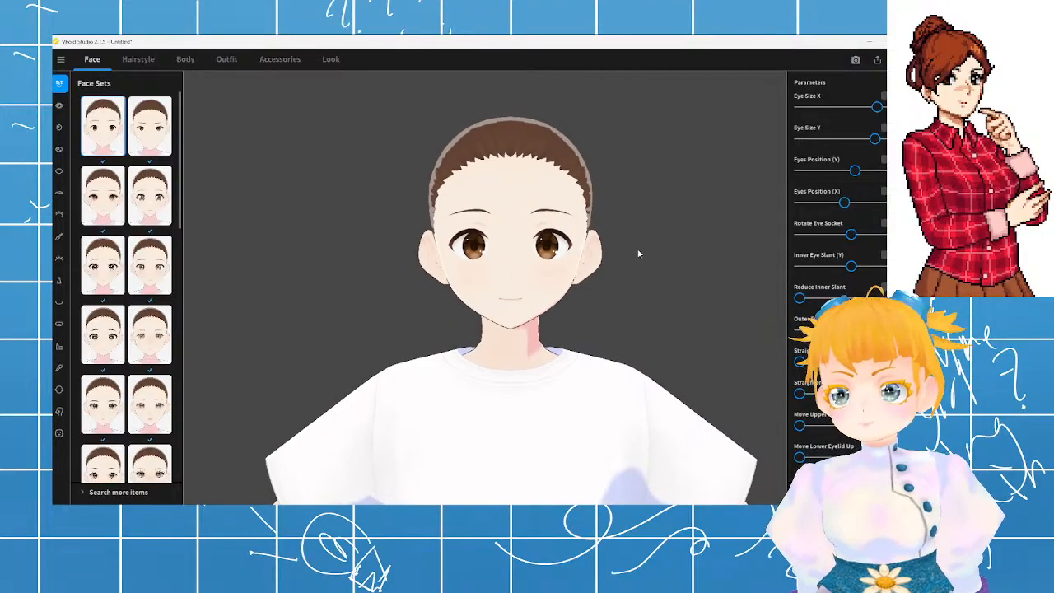
left_click_drag(876, 140, 863, 141)
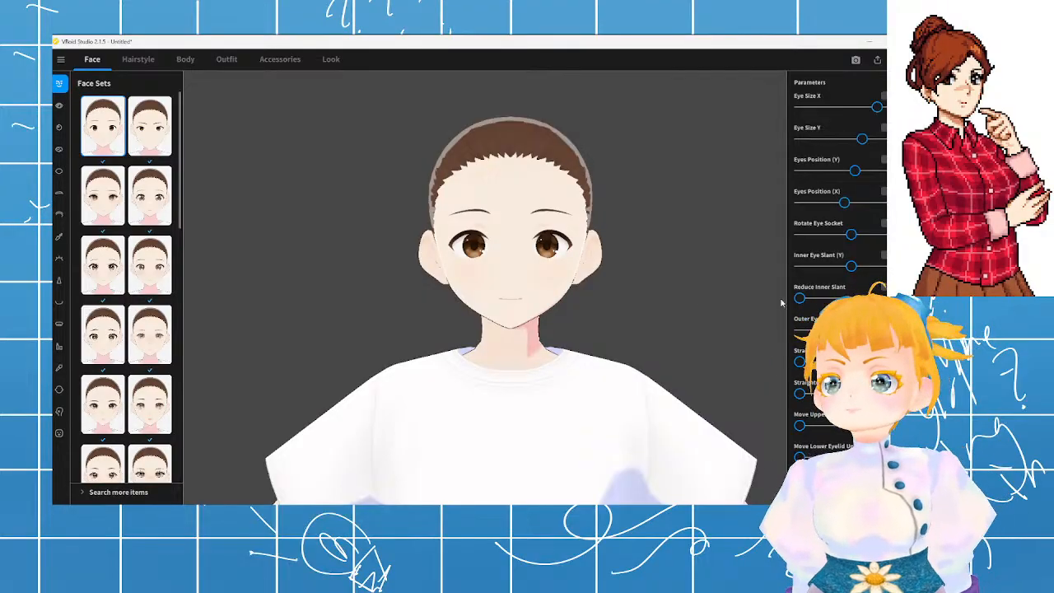
left_click_drag(798, 299, 838, 297)
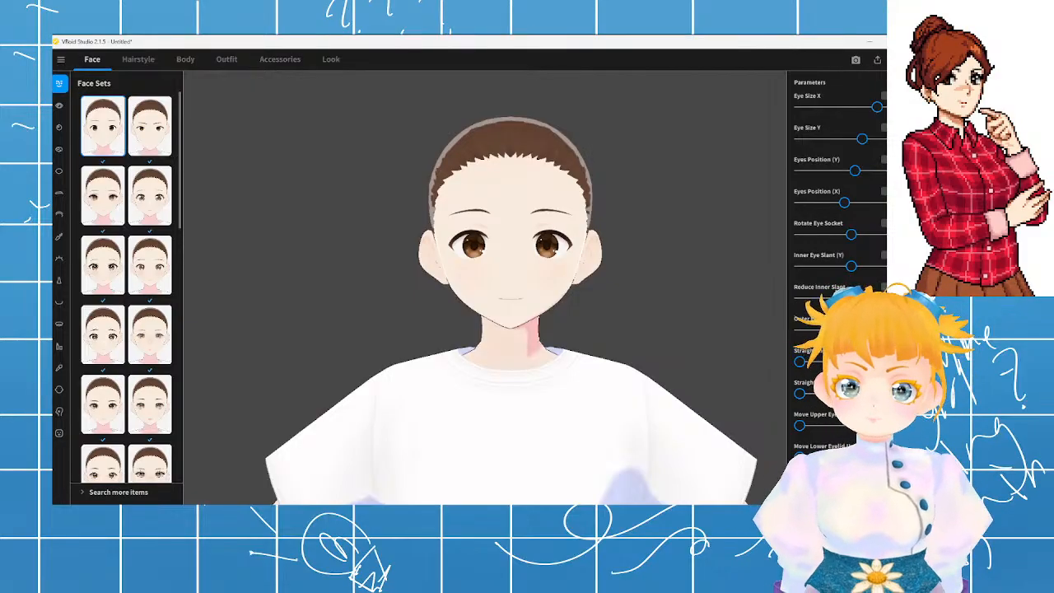
mouse_move(800, 330)
left_mouse_down()
mouse_move(822, 331)
mouse_move(811, 331)
left_mouse_up()
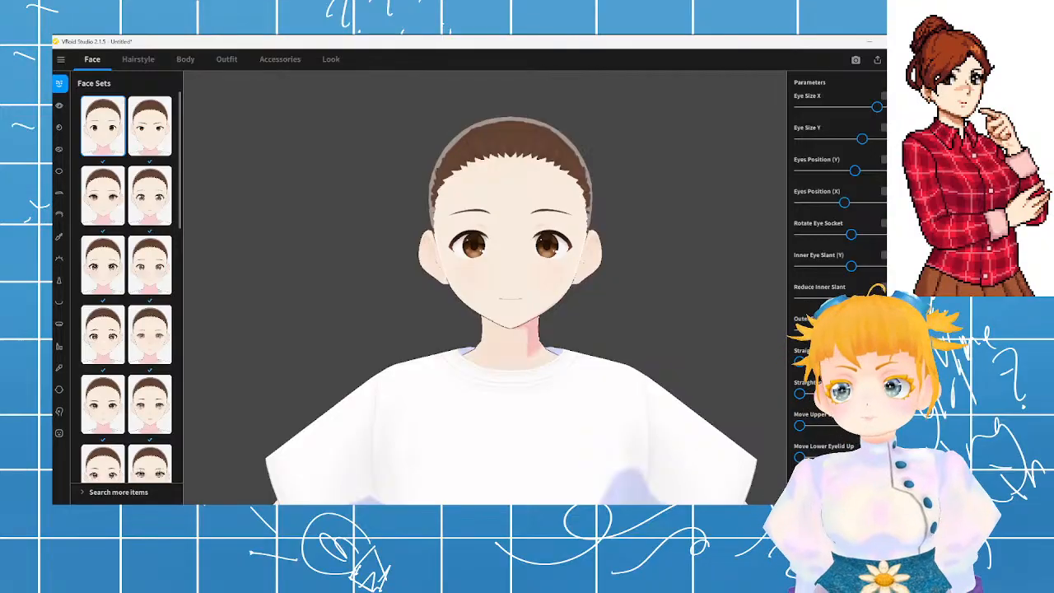
- Try two face set presets with lighter eyes and apply the first preset of the third row, with dark winged lashes and brown eyes
left_click(159, 338)
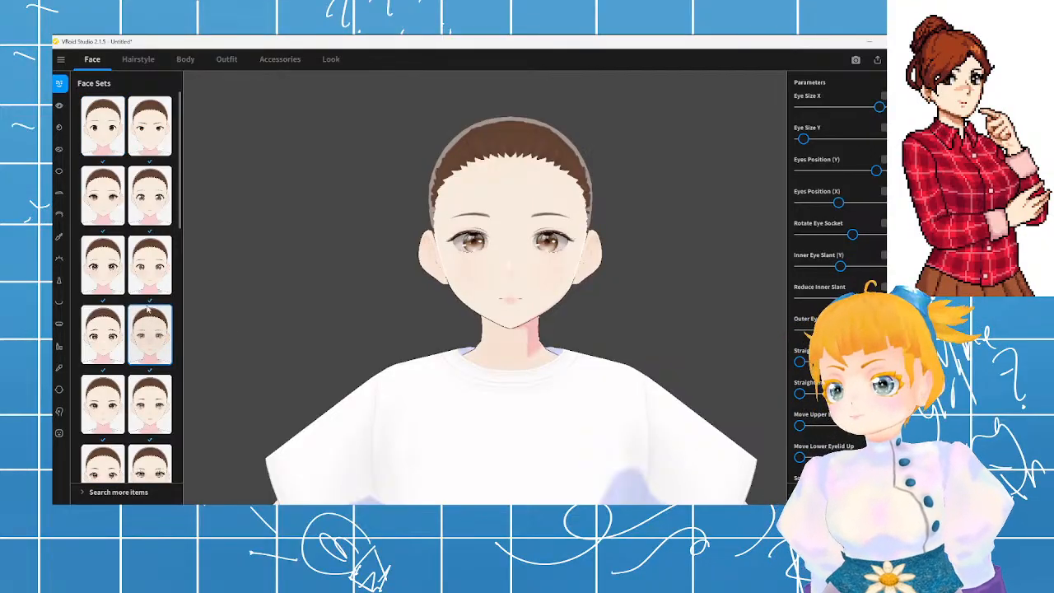
left_click(154, 202)
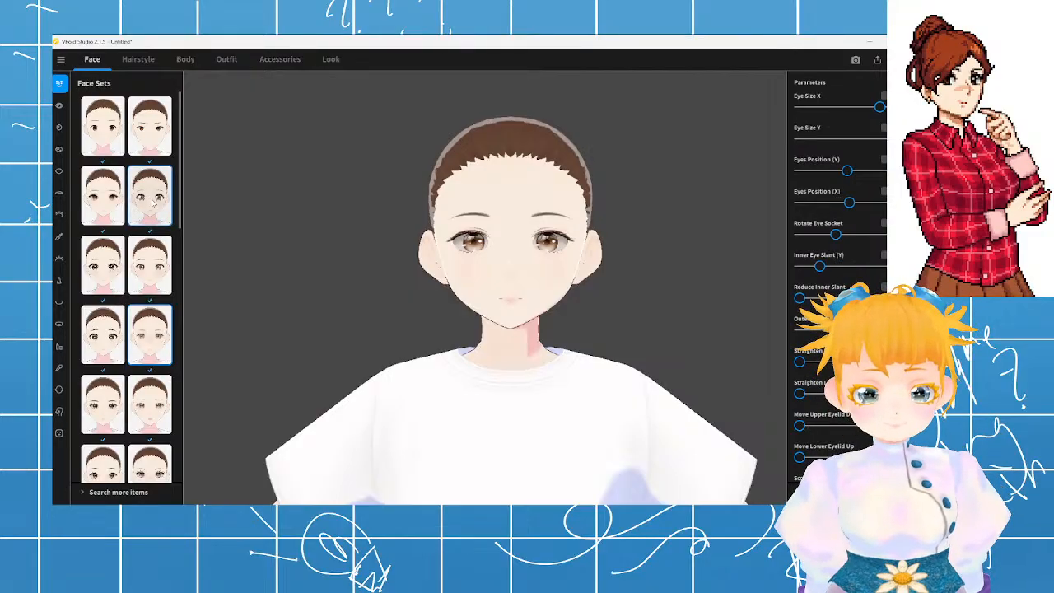
scroll(126, 213, "down", 1)
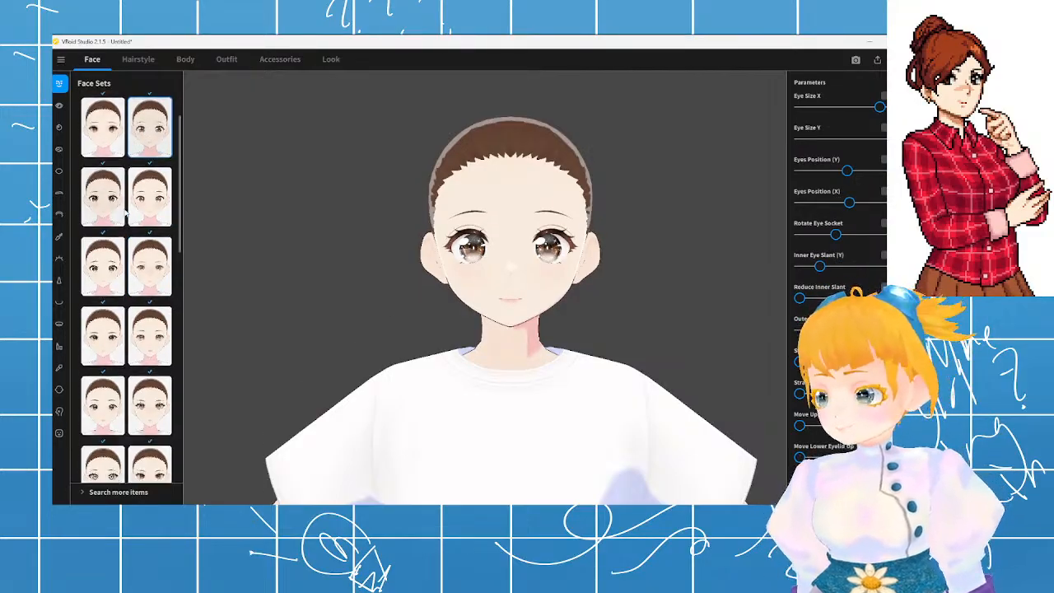
scroll(517, 223, "up", 1)
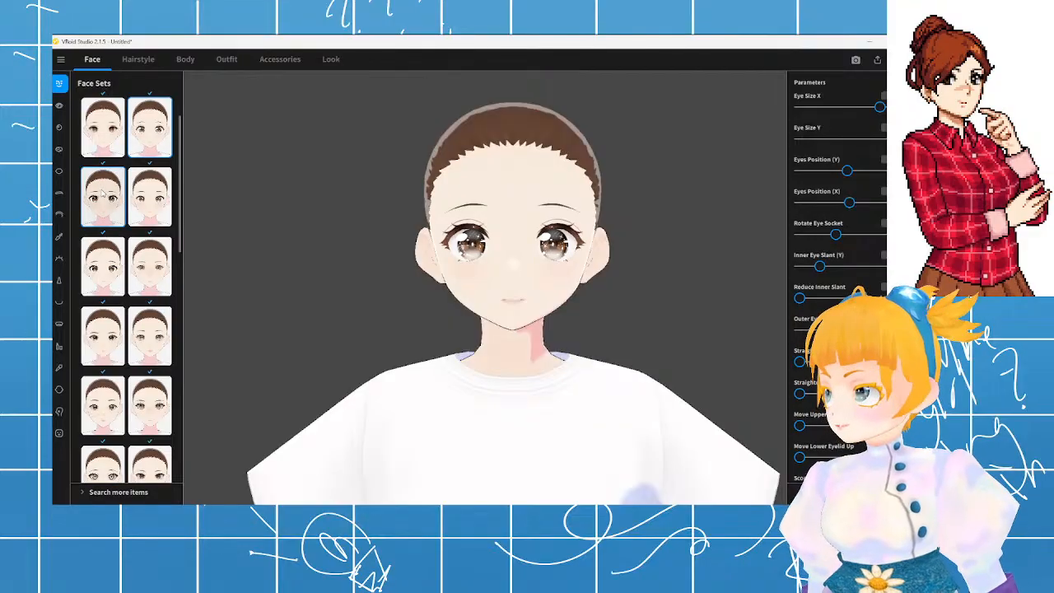
left_click(105, 196)
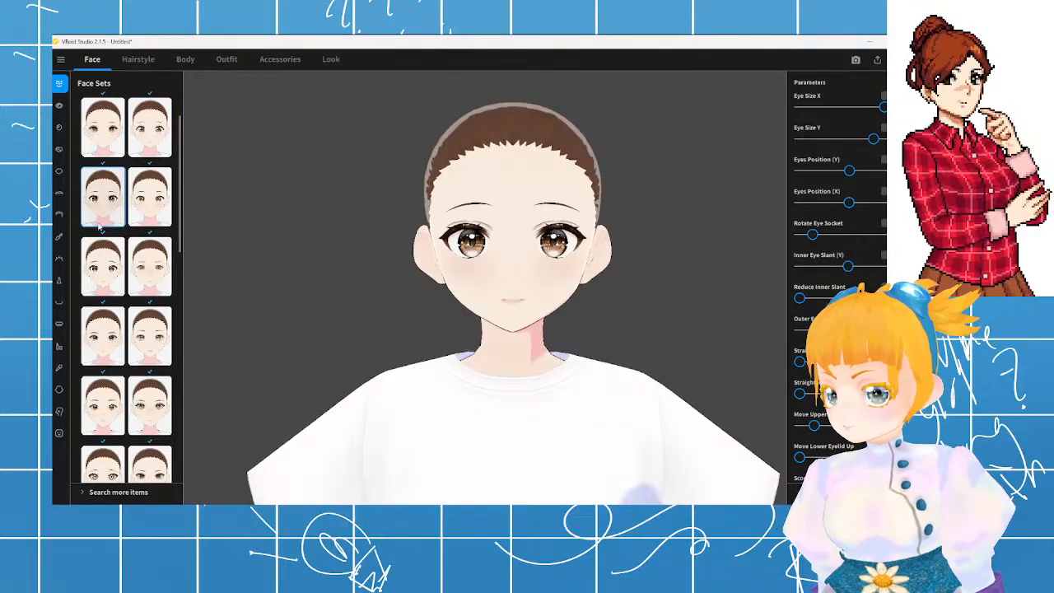
scroll(115, 391, "up", 1)
scroll(115, 390, "down", 1)
scroll(114, 389, "down", 2)
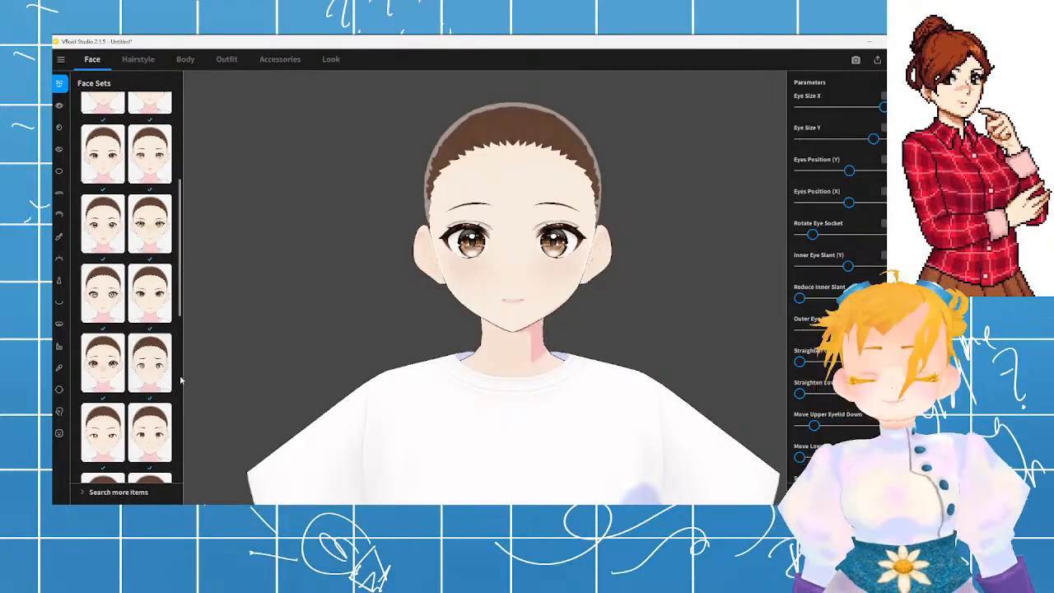
scroll(186, 371, "down", 1)
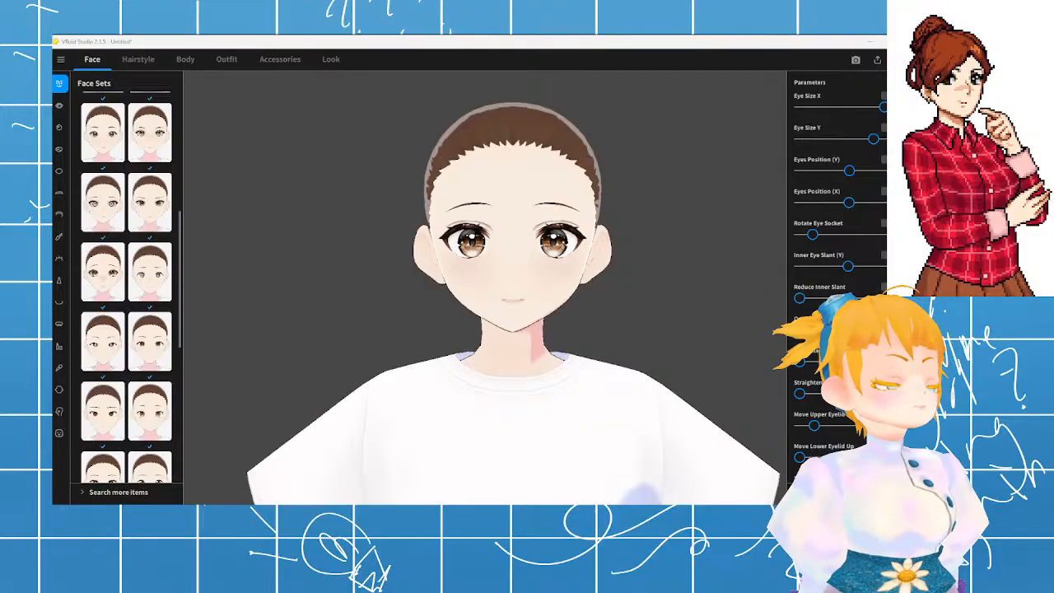
- Try the face set with heavy brown winged lashes and grey-shaded brown eyes, checking it from the front and side
left_click_drag(645, 237, 463, 280)
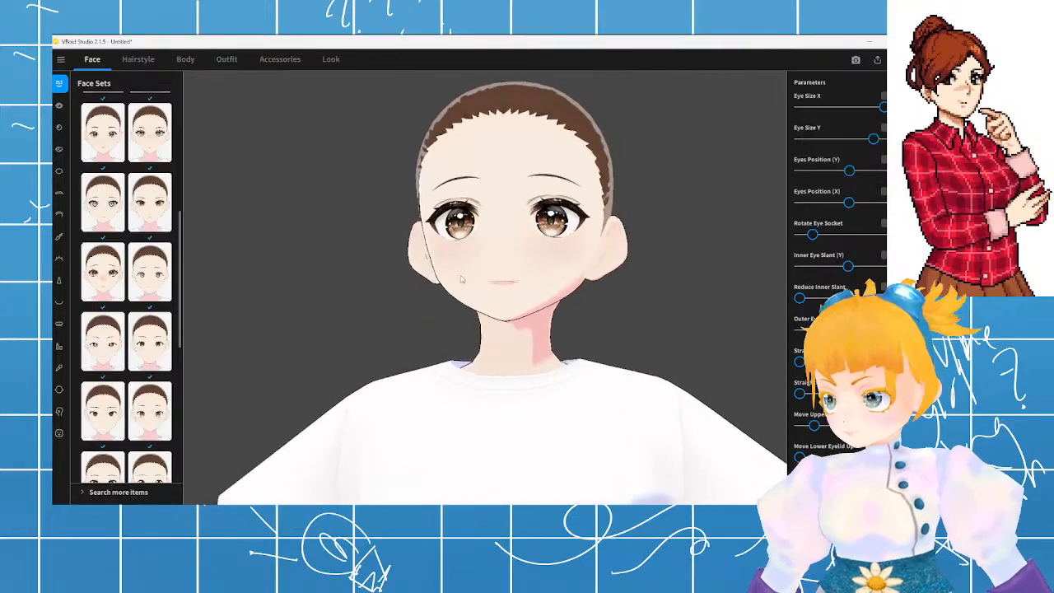
left_click(105, 279)
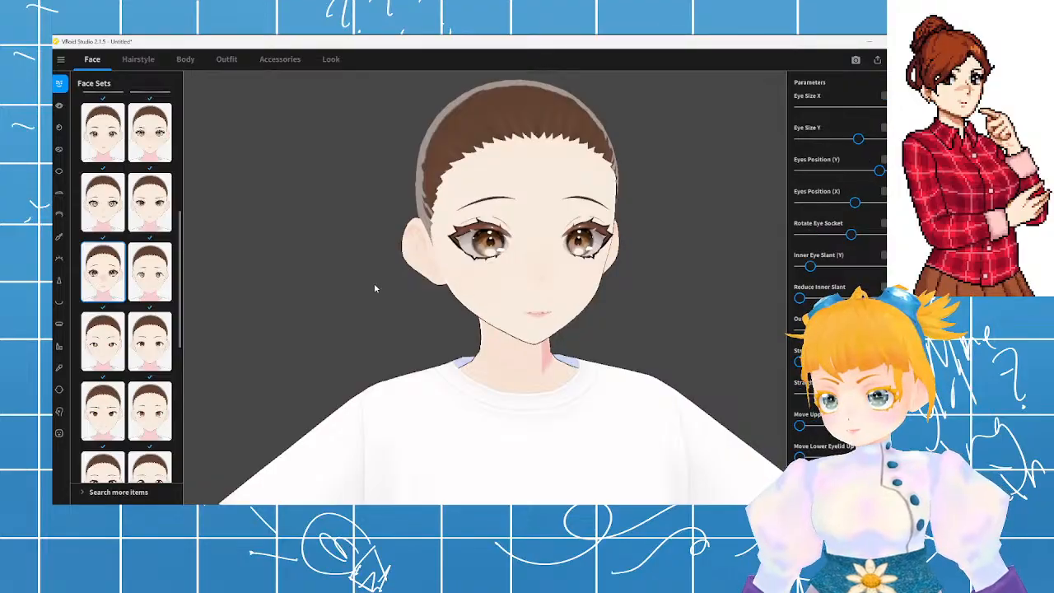
scroll(449, 260, "up", 3)
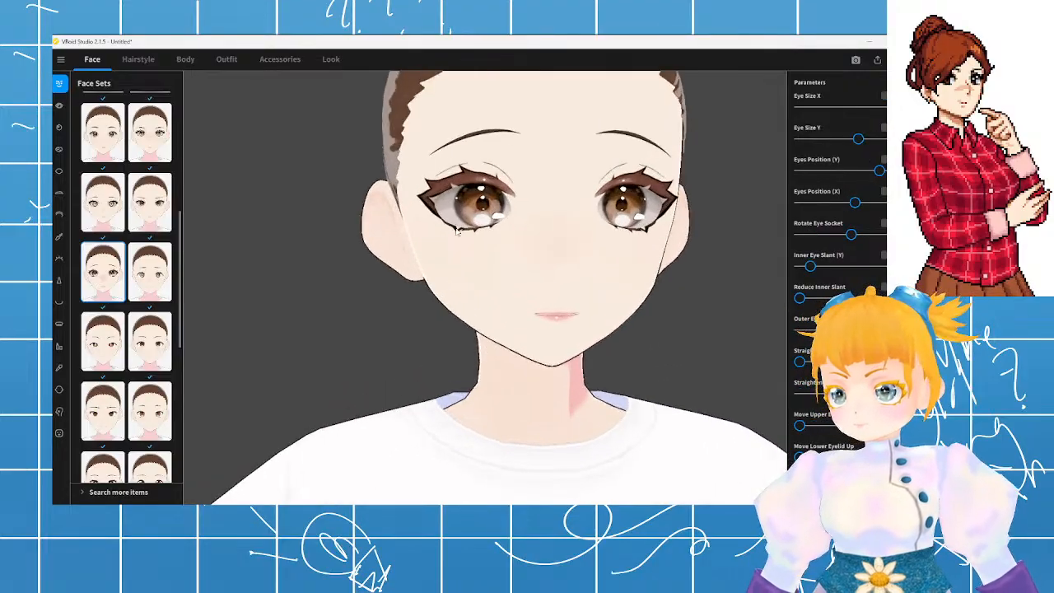
right_click_drag(458, 229, 577, 224)
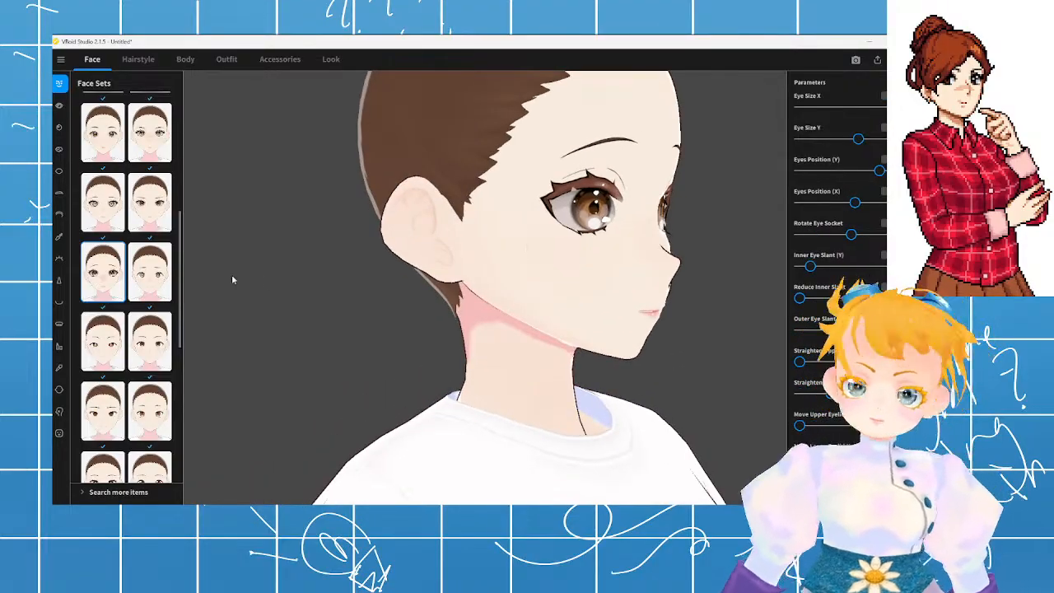
right_click_drag(568, 303, 458, 307)
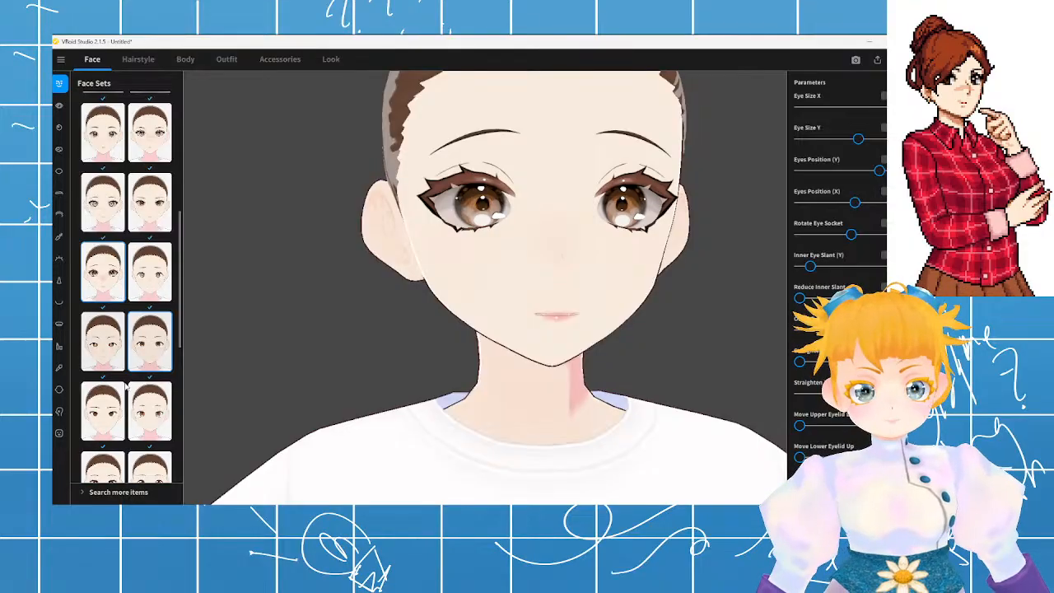
- Try two plainer brown-eyed face sets, first one with long dark brows, and then one with short brows and small lashes
left_click(144, 281)
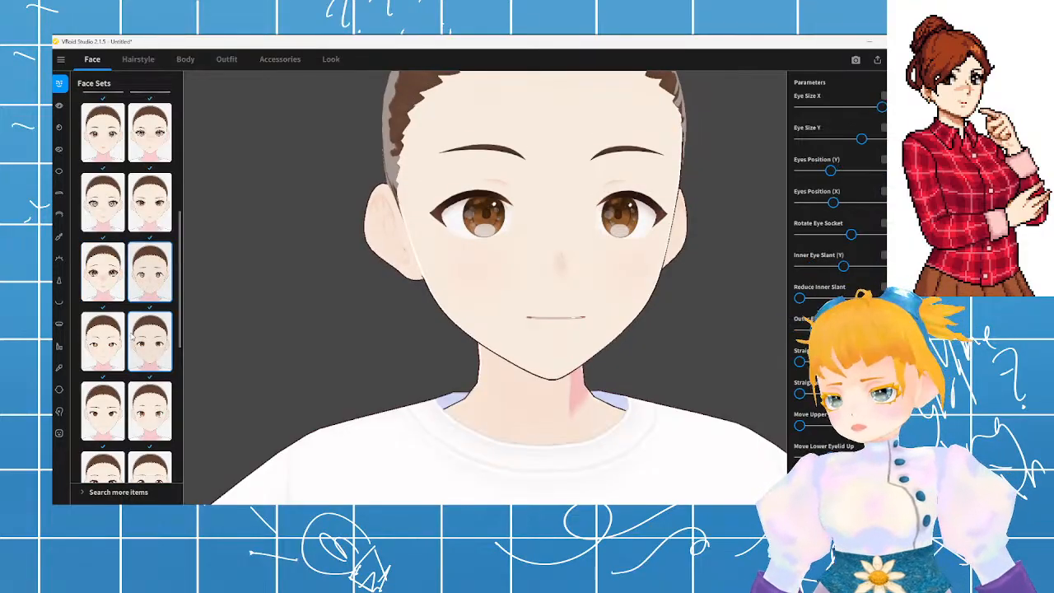
scroll(453, 278, "down", 5)
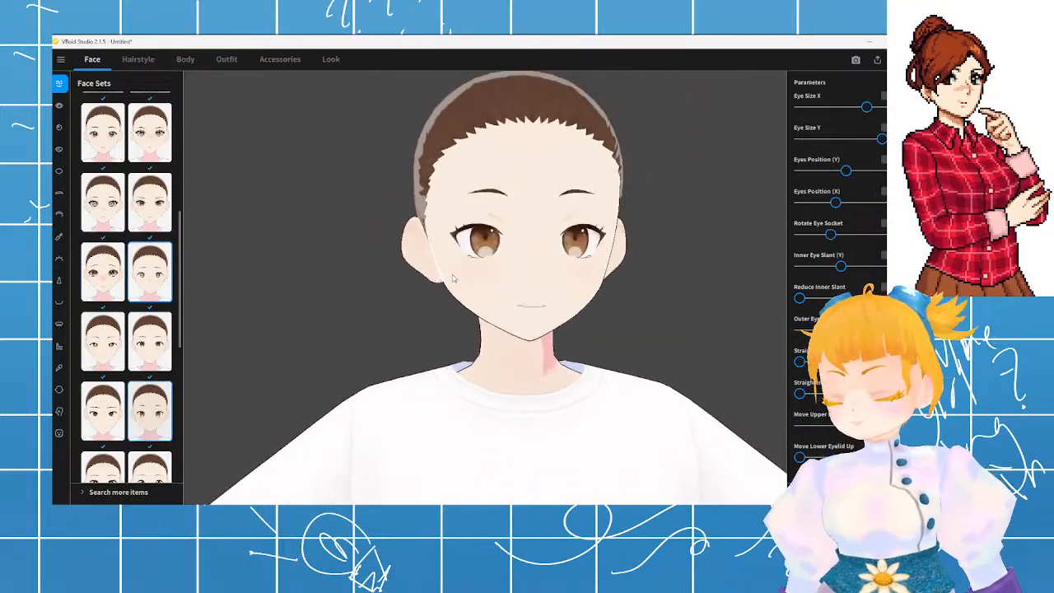
mouse_move(454, 278)
right_mouse_down()
mouse_move(404, 279)
mouse_move(511, 276)
mouse_move(464, 277)
right_mouse_up()
scroll(354, 397, "up", 3)
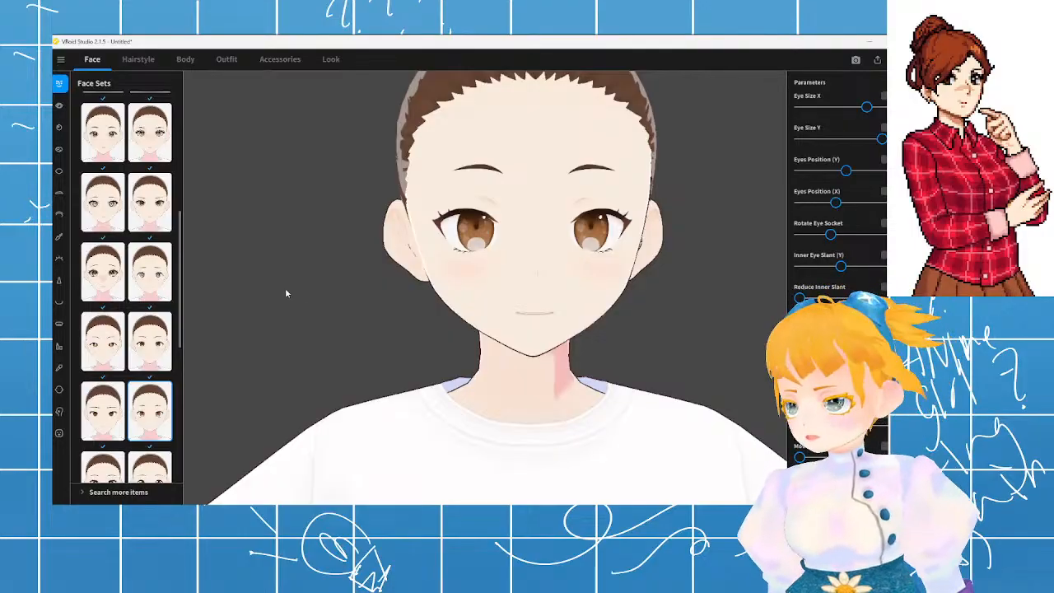
- Try the face set with round, glossy brown eyes and soft lashes in the third row of presets, checking the head at different distances
scroll(169, 197, "down", 2)
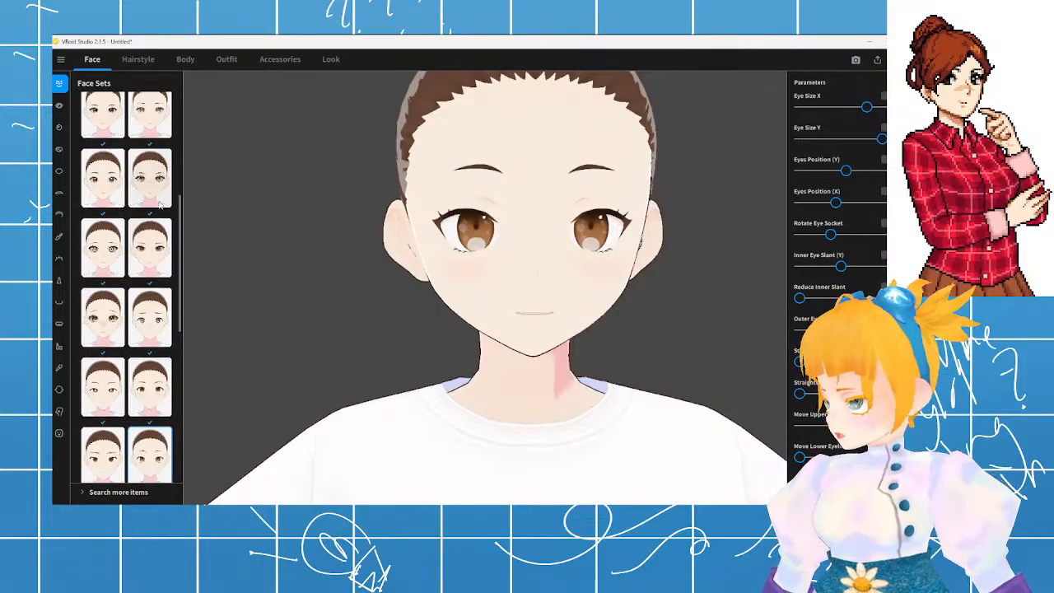
scroll(163, 148, "up", 1)
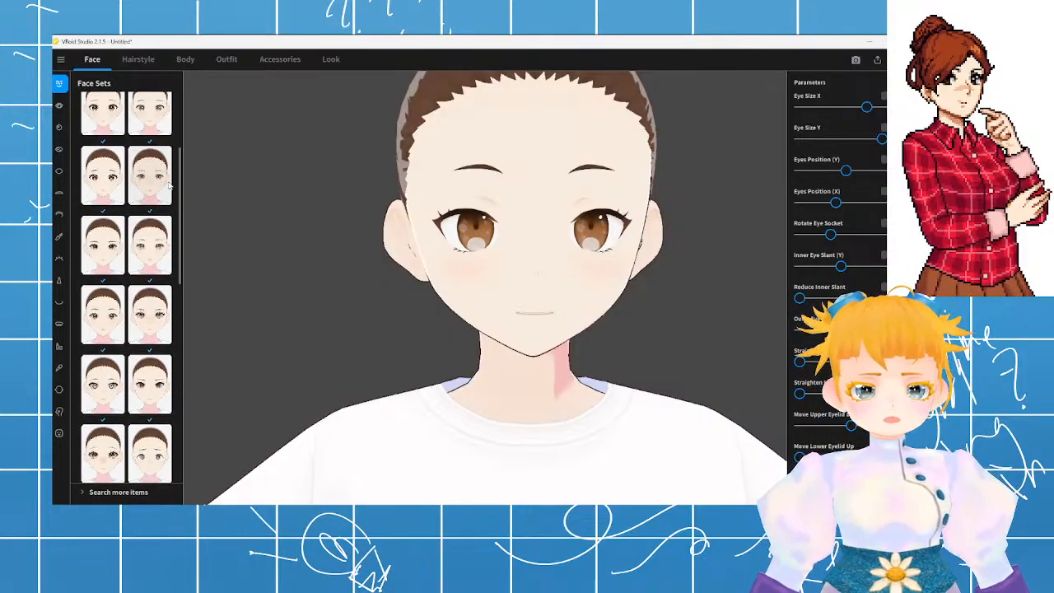
left_click(161, 189)
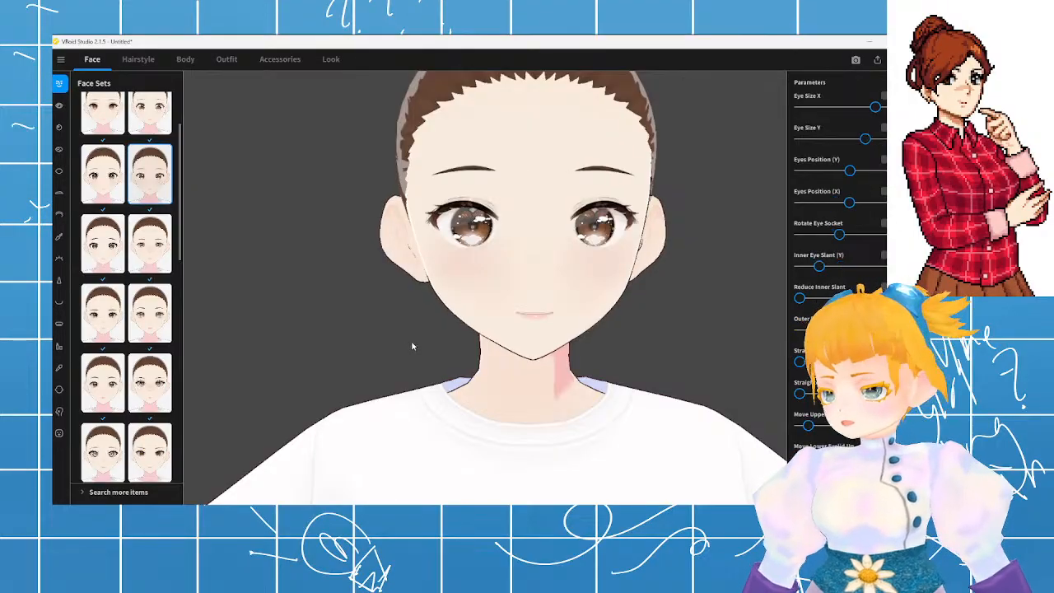
scroll(411, 340, "down", 3)
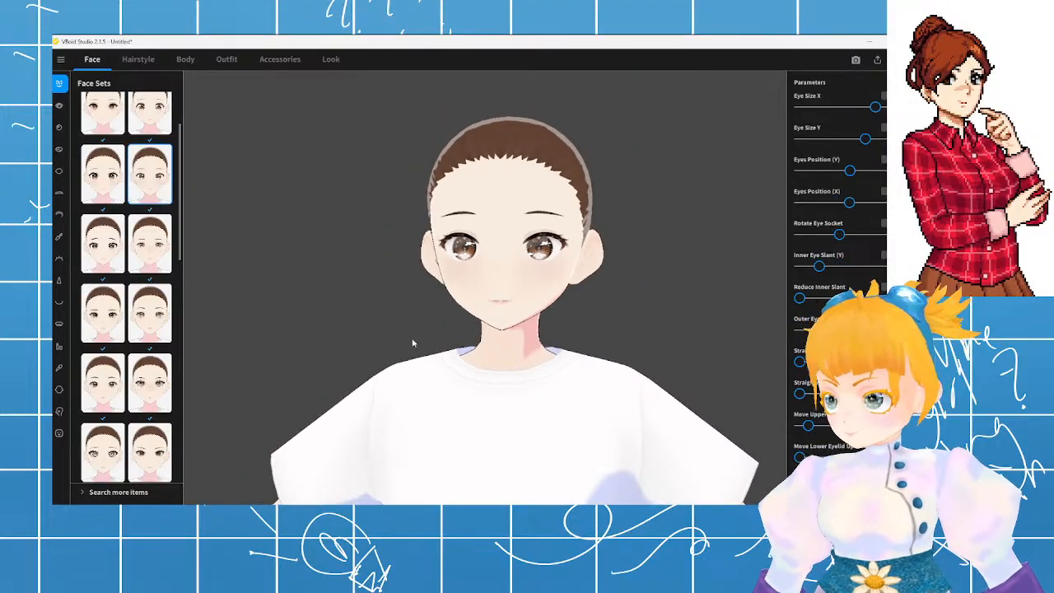
scroll(483, 293, "up", 2)
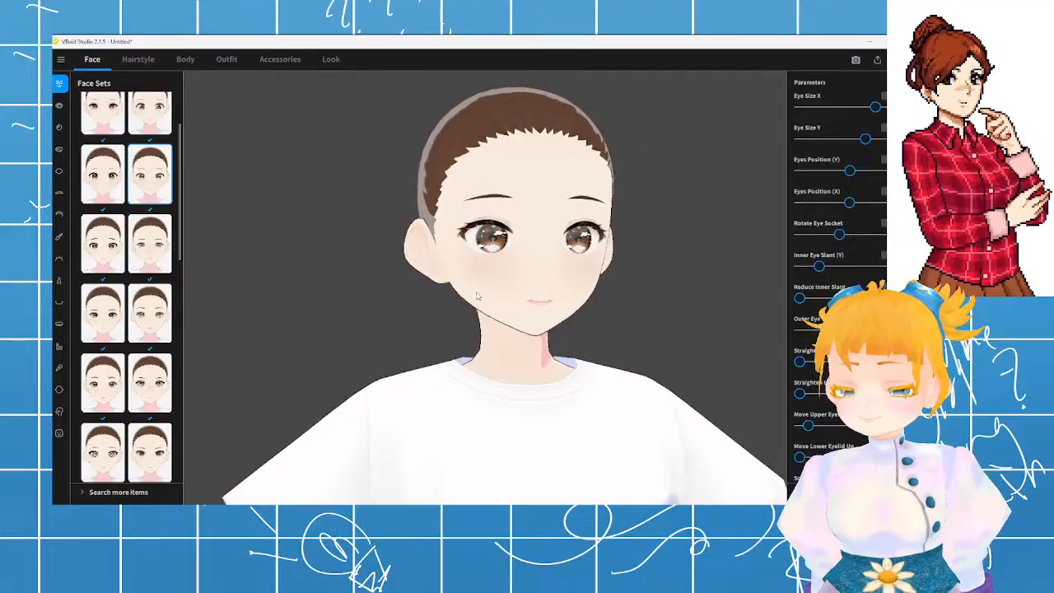
scroll(171, 302, "down", 1)
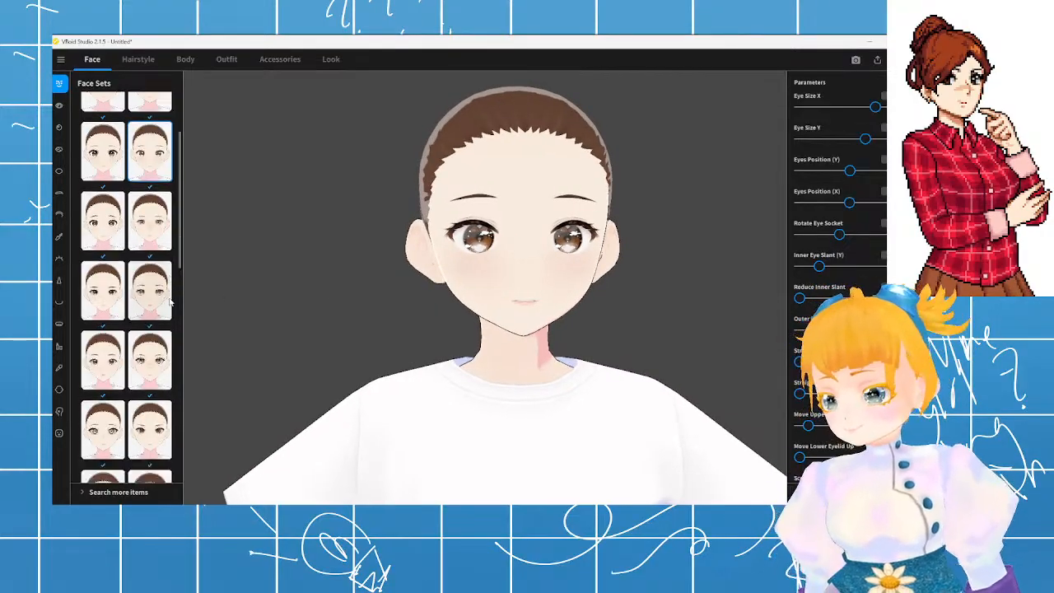
scroll(476, 292, "up", 1)
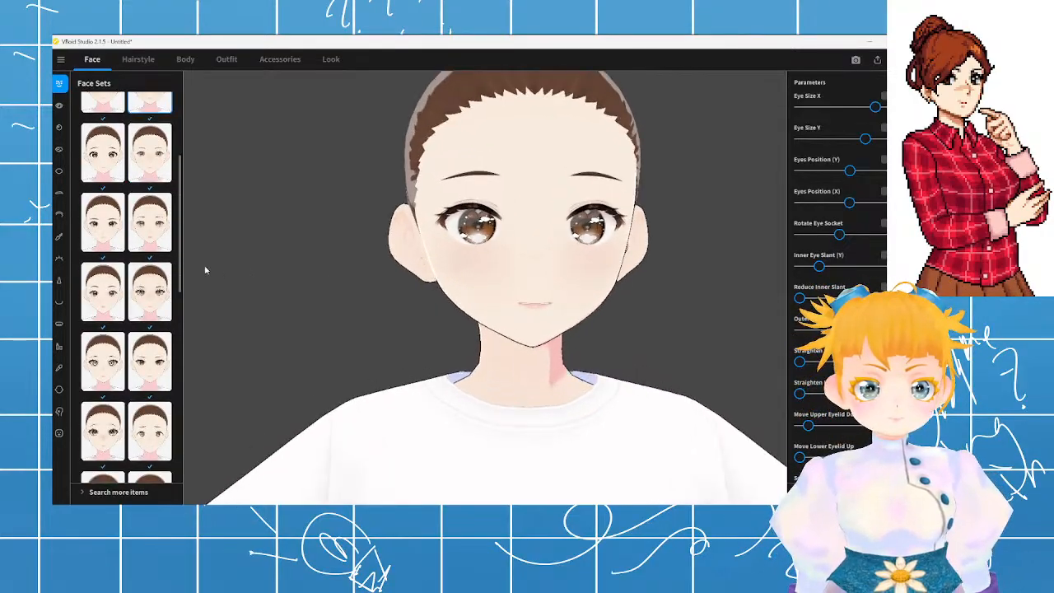
- Try two sharper face sets, one with narrow brown eyes and one with long spiky lashes and grey-brown eyes
scroll(155, 267, "up", 3)
scroll(155, 267, "up", 1)
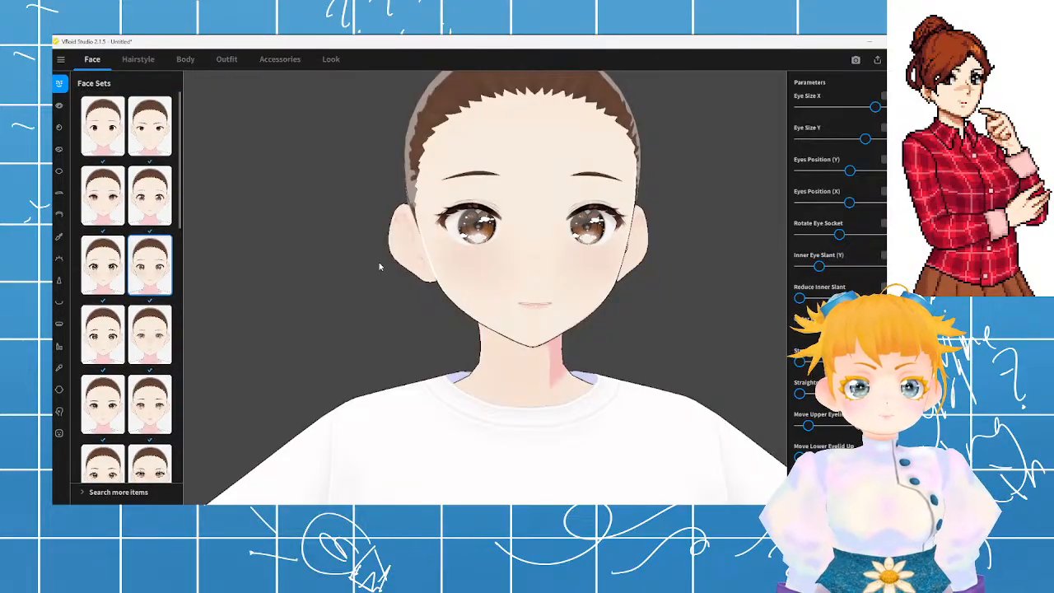
scroll(386, 261, "down", 1)
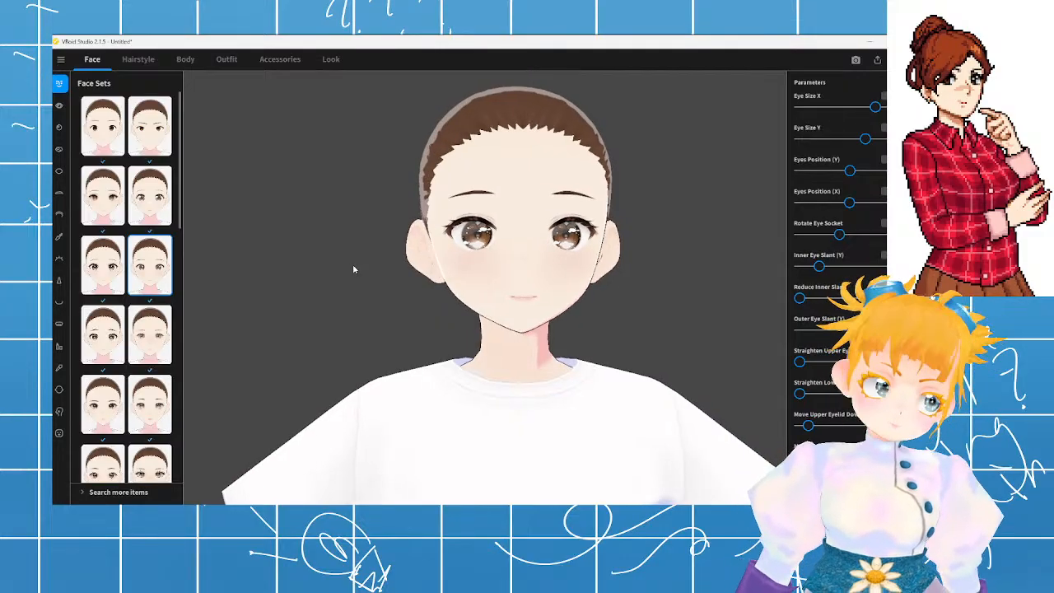
scroll(157, 346, "down", 1)
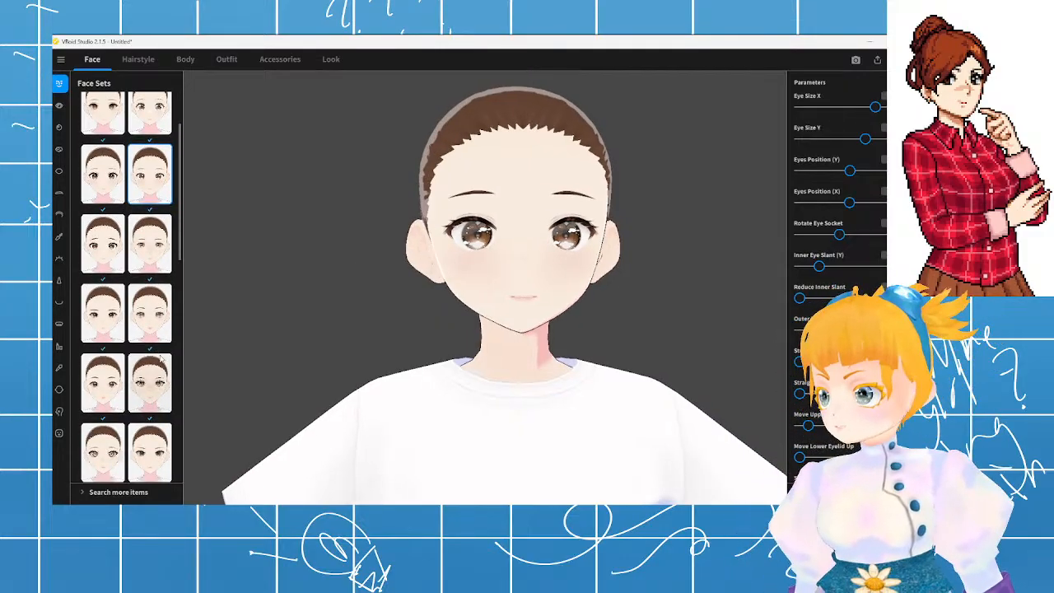
scroll(156, 378, "down", 1)
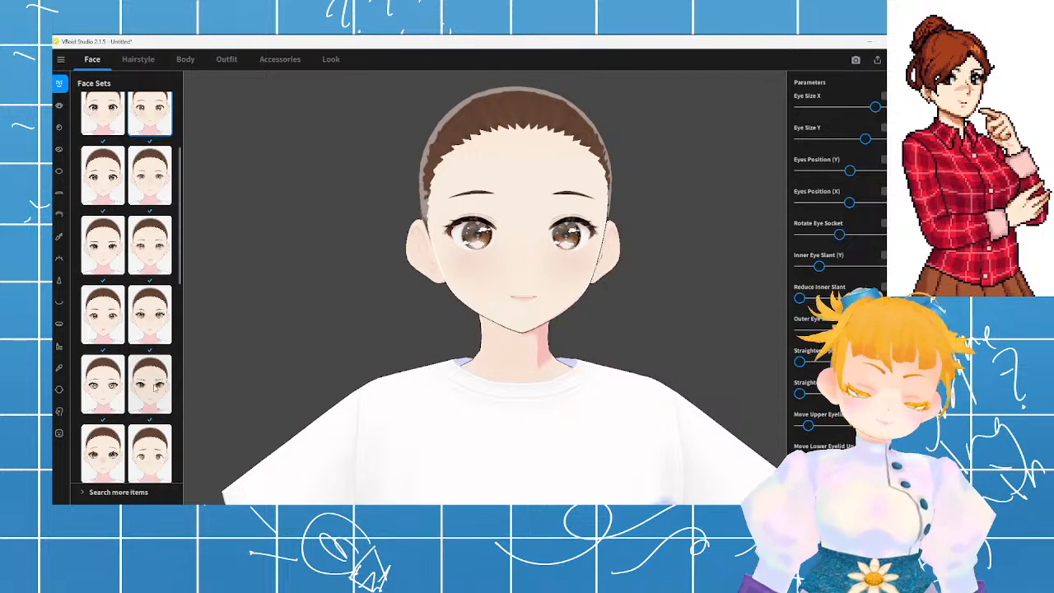
left_click(155, 394)
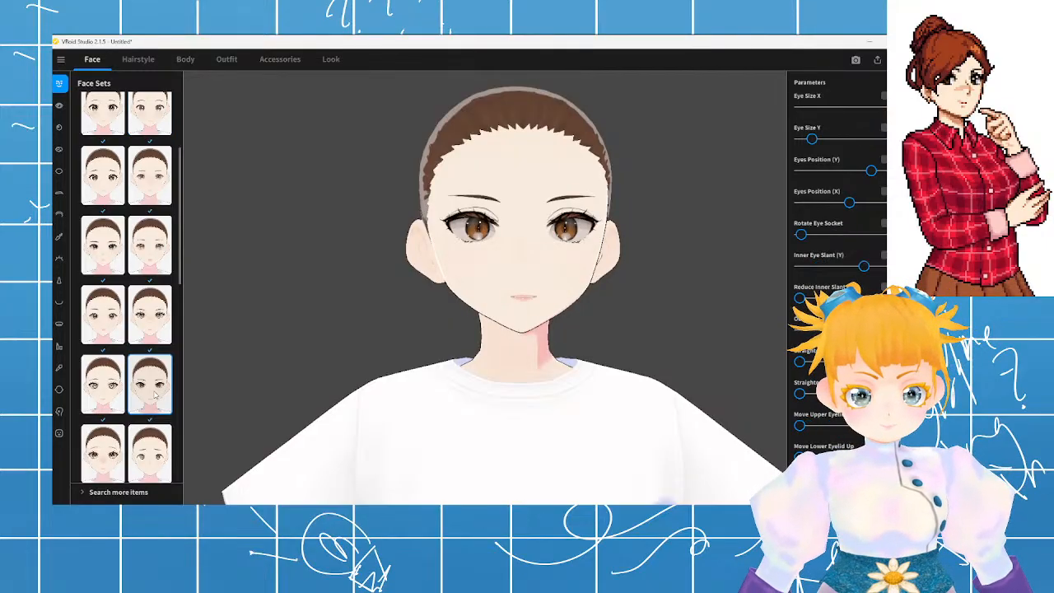
left_click(157, 334)
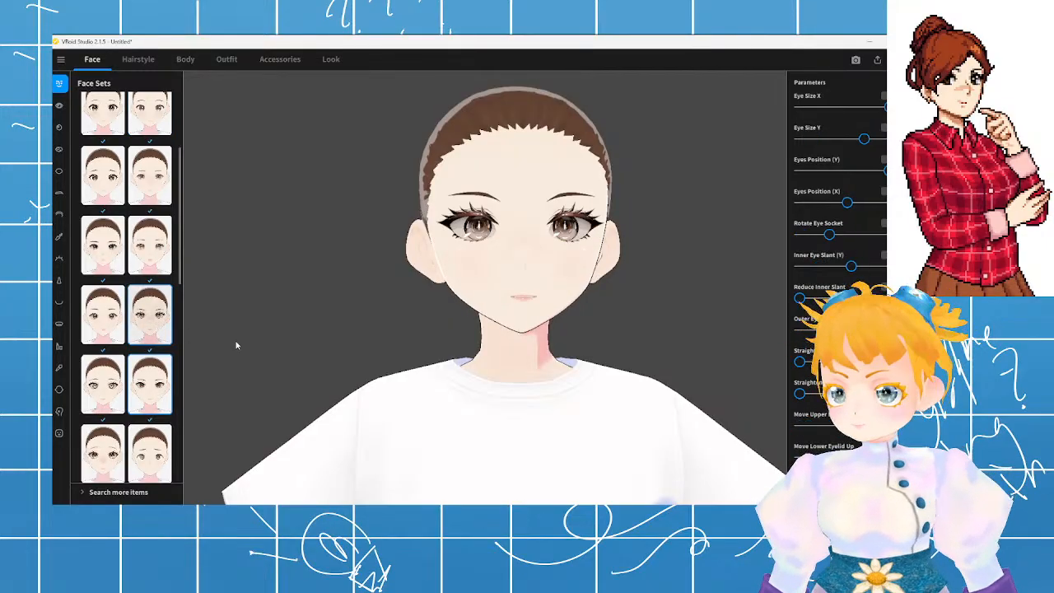
right_click_drag(342, 356, 334, 362)
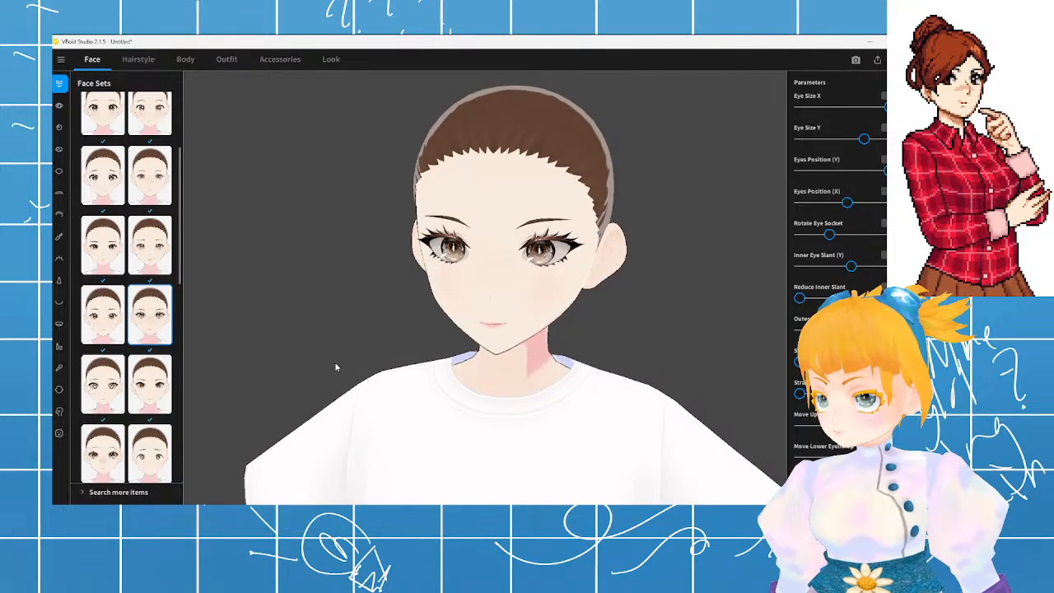
- Reapply the winged-lash face set with brown eyes and compare it from the front
left_click(122, 449)
scroll(140, 436, "down", 1)
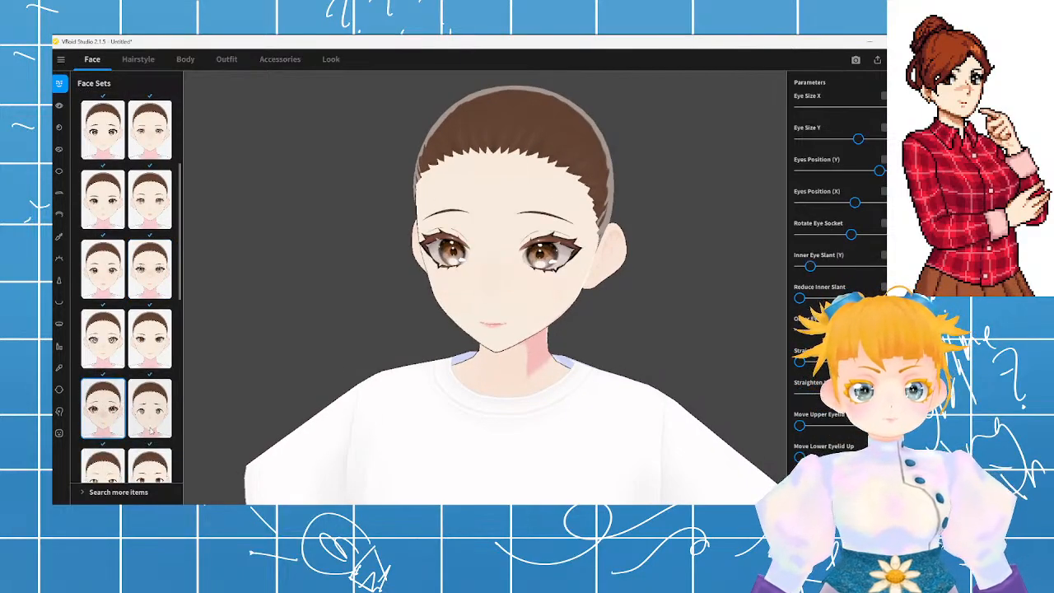
right_click_drag(322, 395, 333, 383)
- Compare the face set with almond-shaped brown eyes against the short-browed one, and return to the almond-eyed set
scroll(154, 427, "down", 2)
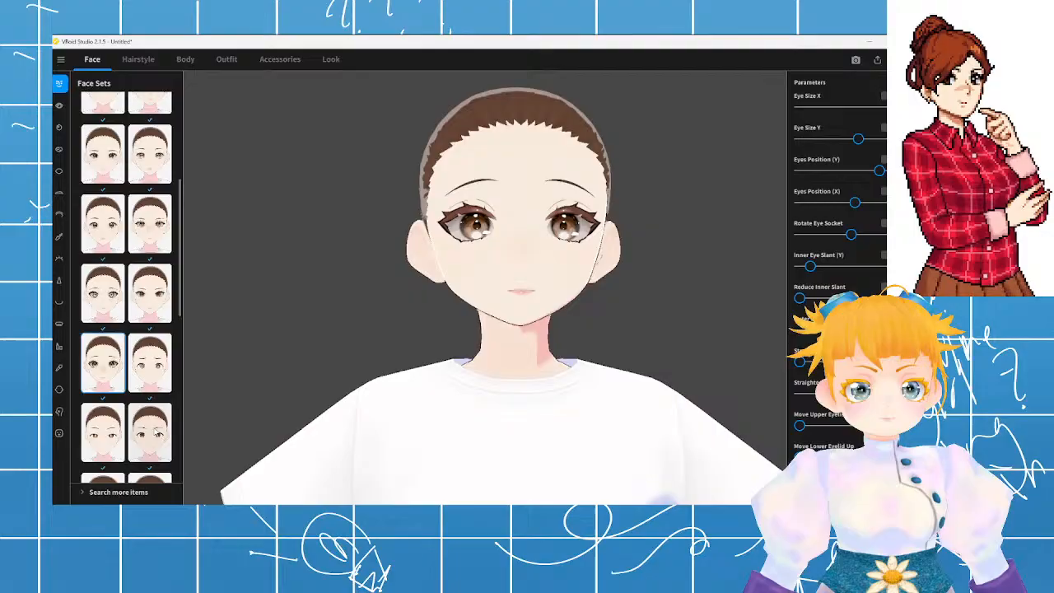
left_click(154, 426)
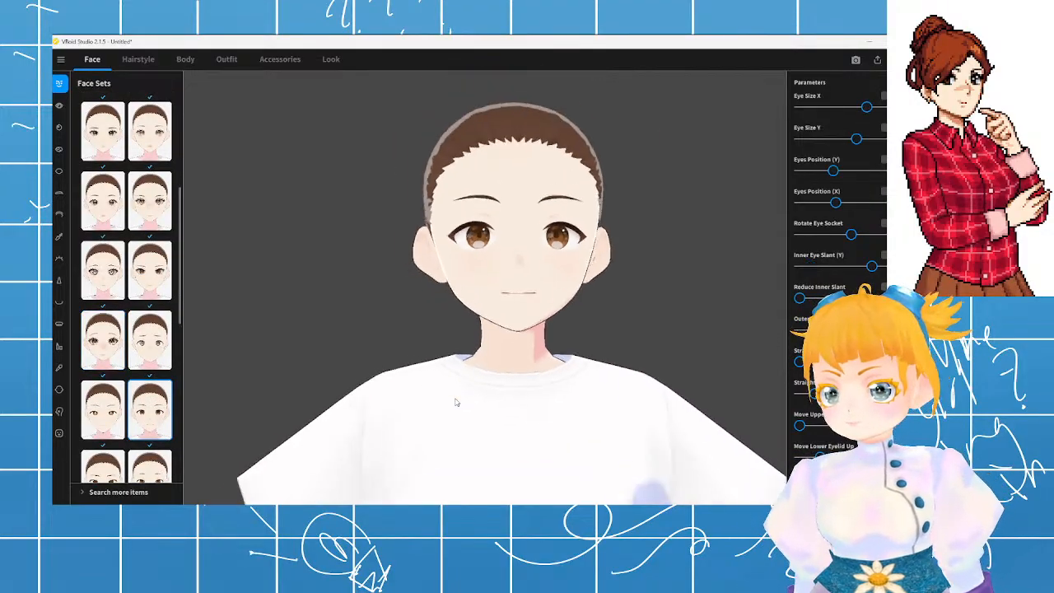
scroll(455, 402, "down", 2)
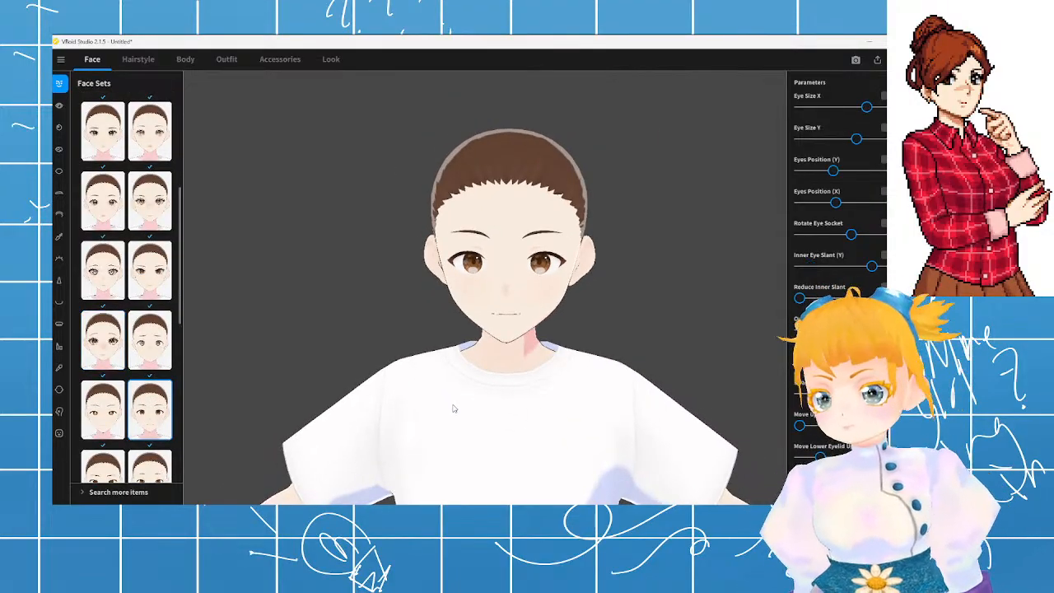
scroll(156, 420, "down", 1)
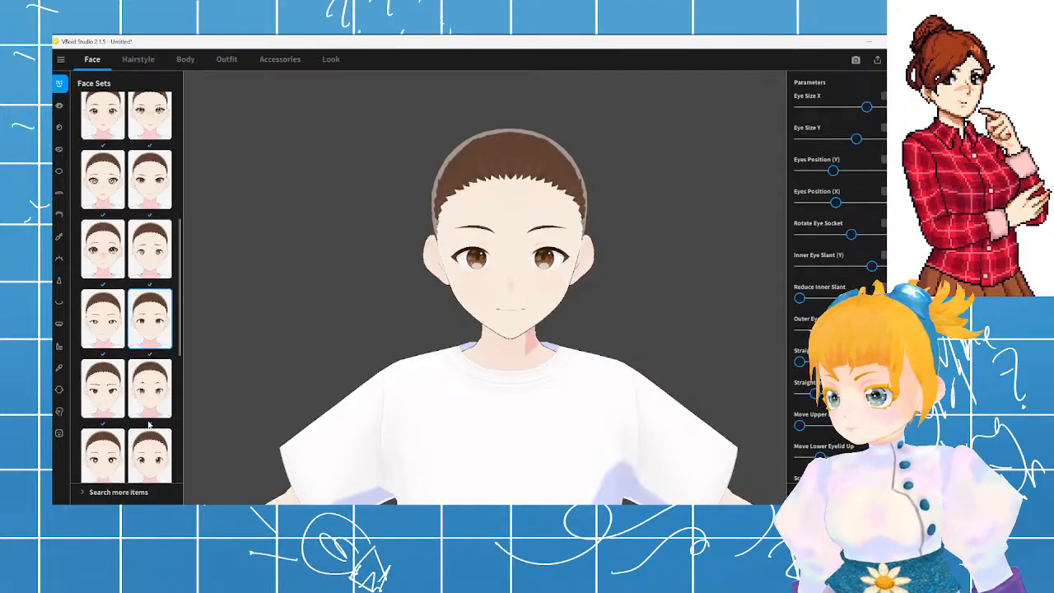
left_click(156, 386)
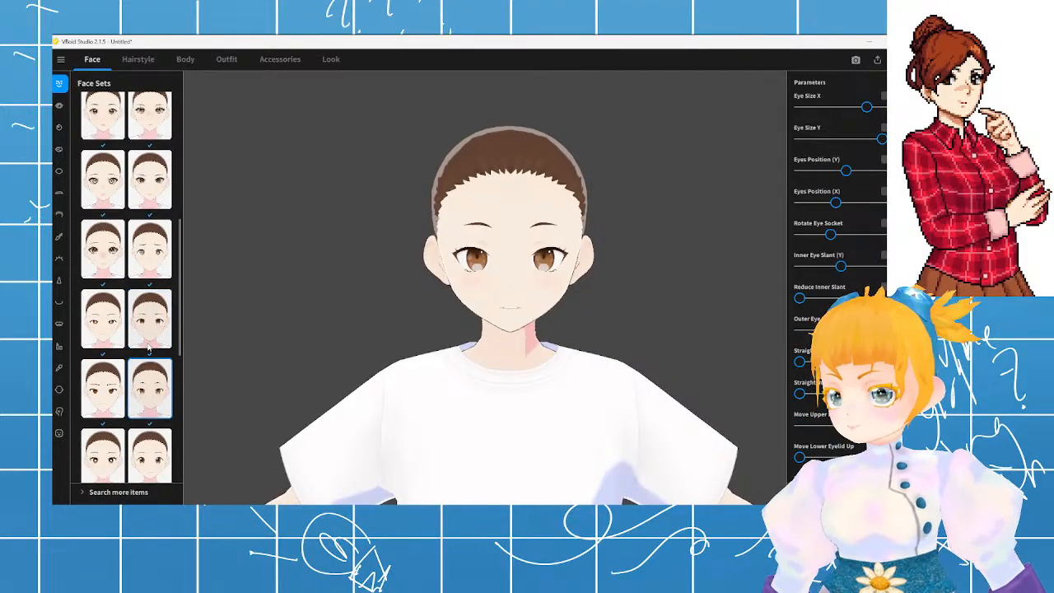
left_click(141, 346)
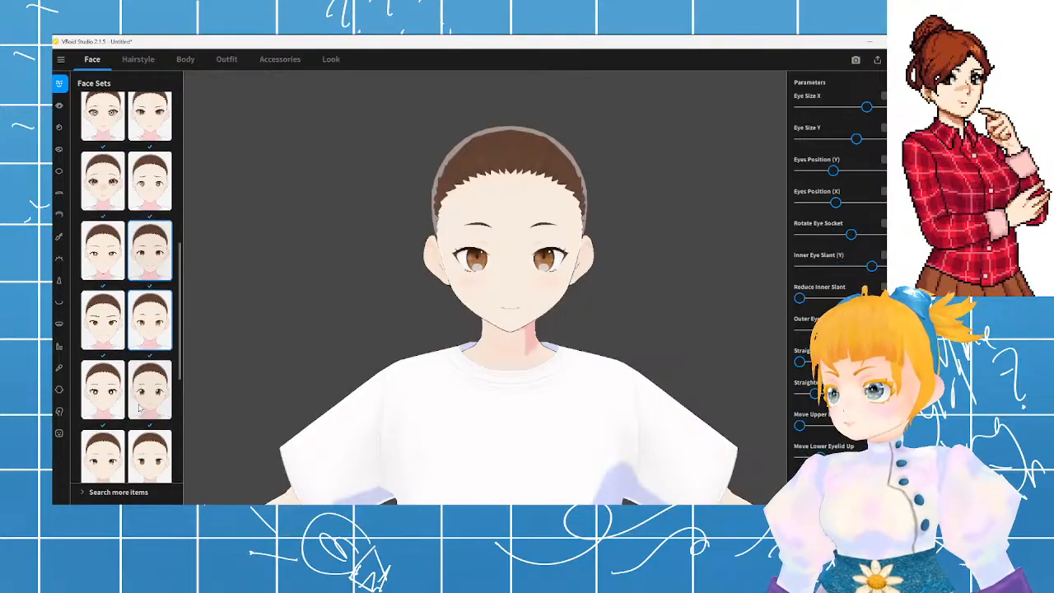
- Try several face sets from the last rows of the list and apply the third-last row's second preset, with half-lidded, flat brown eyes
scroll(138, 408, "down", 2)
scroll(144, 387, "up", 3)
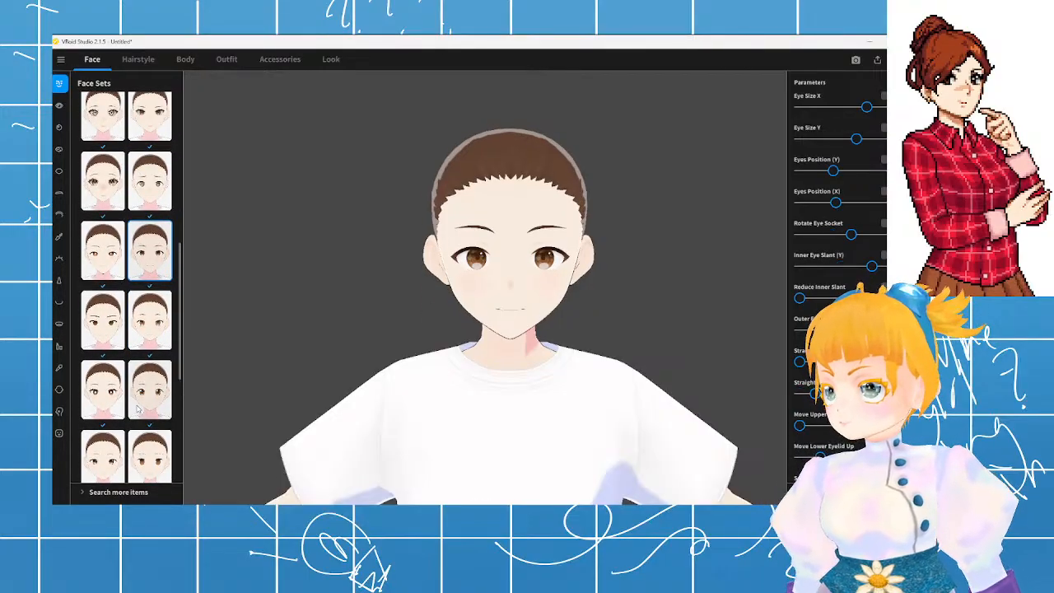
scroll(156, 334, "down", 2)
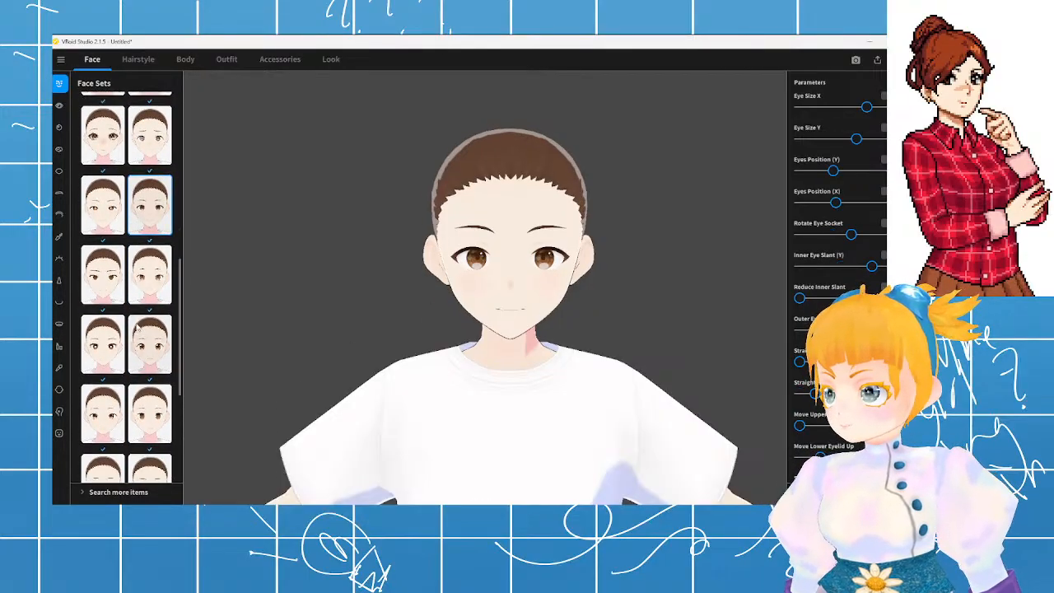
scroll(144, 371, "down", 2)
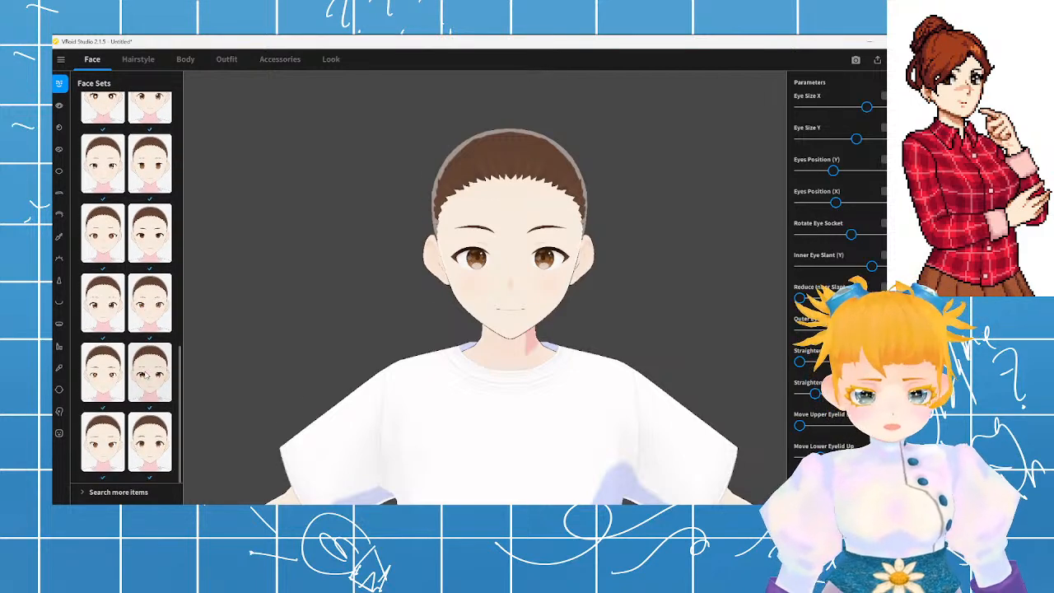
left_click(151, 443)
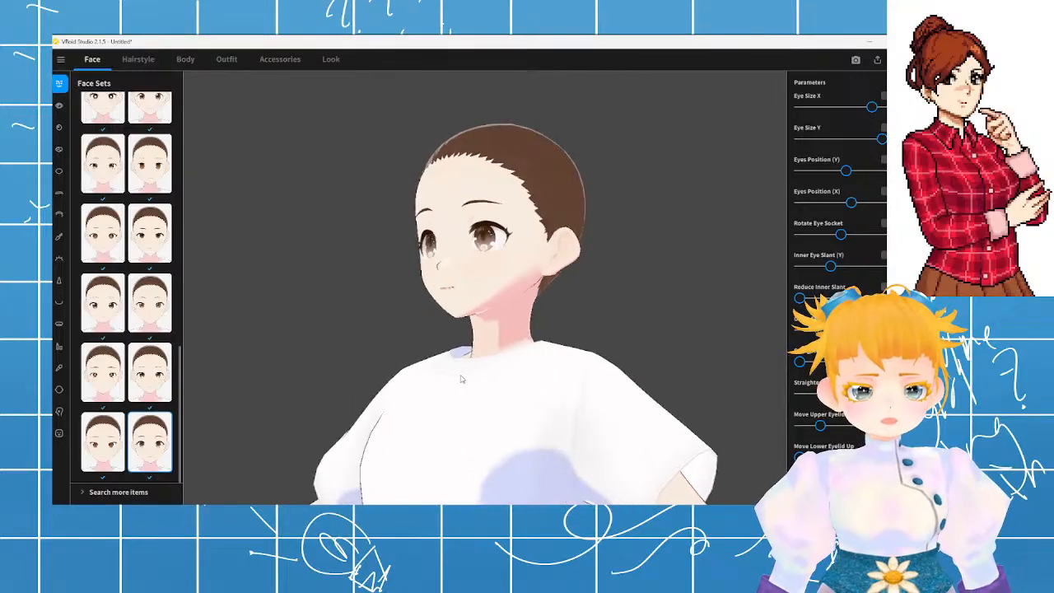
left_click(150, 372)
left_click(108, 381)
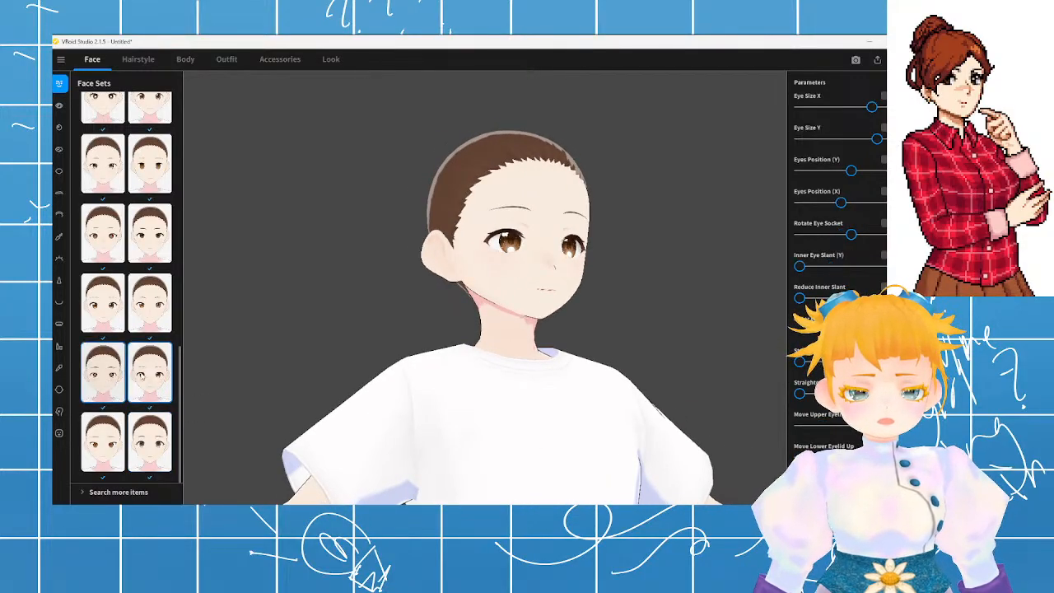
left_click(155, 304)
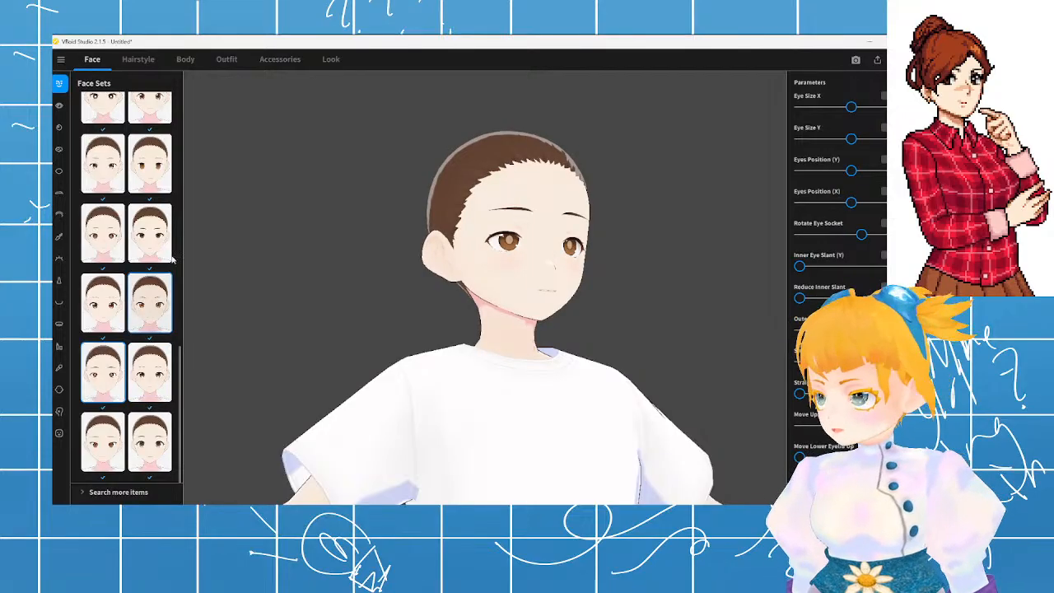
- Try several face sets further up the list and apply the one with large two-tone brown eyes and short arched brows
left_click(160, 243)
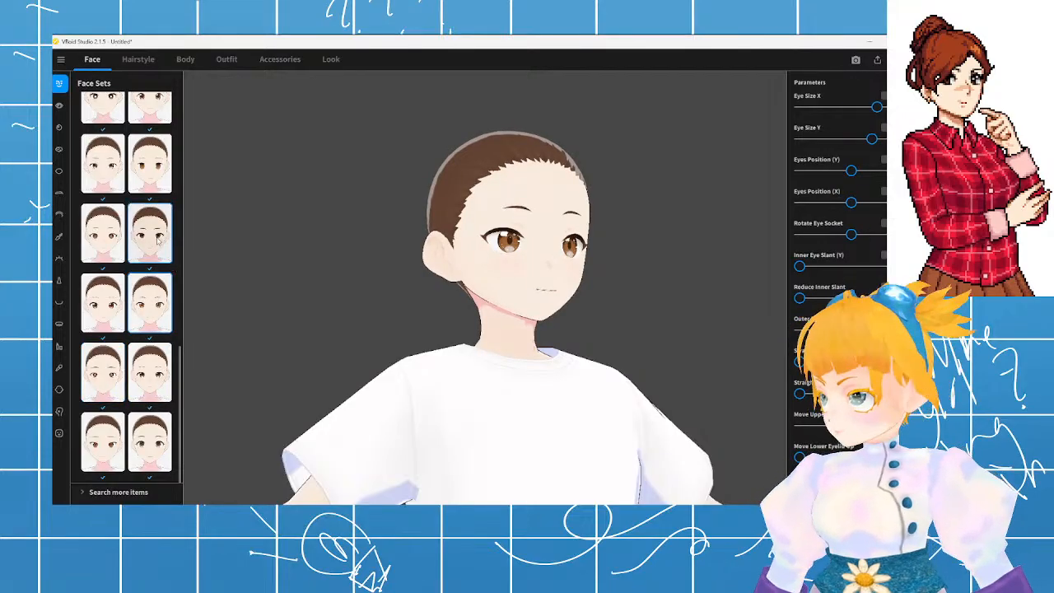
scroll(149, 220, "up", 1)
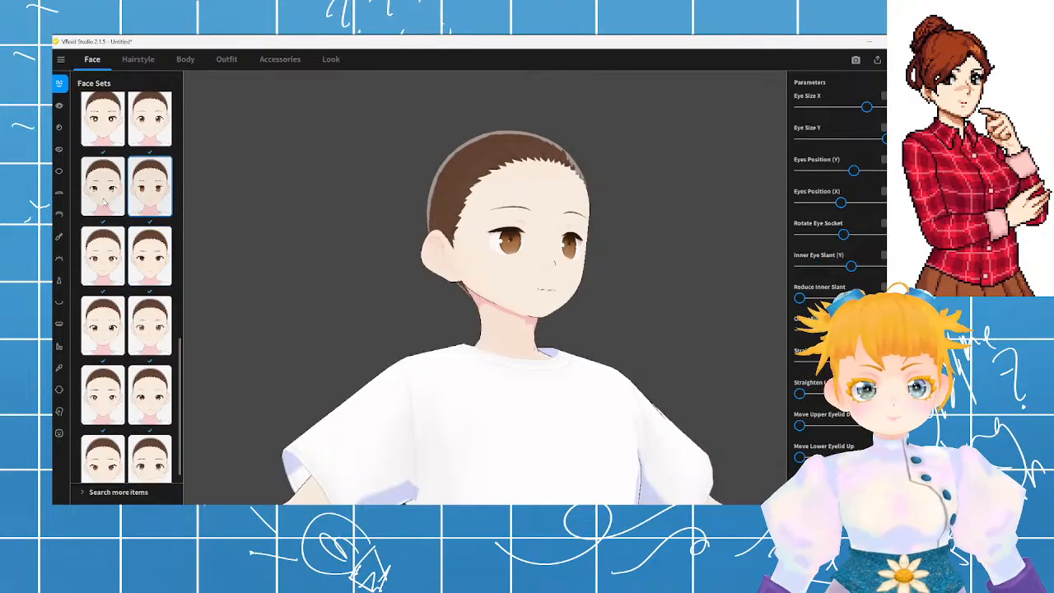
right_click_drag(569, 307, 474, 317)
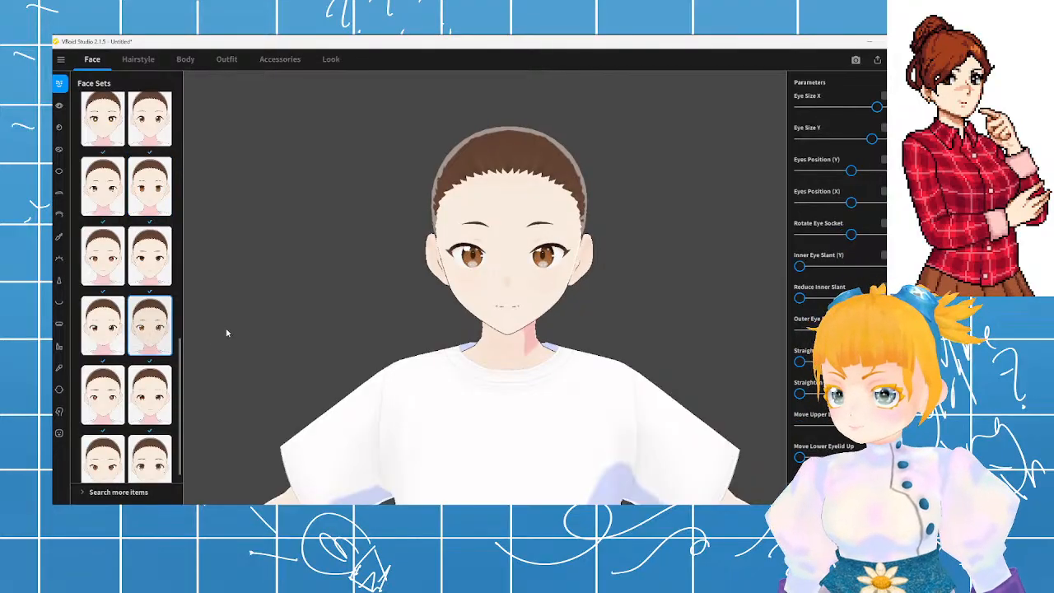
scroll(119, 234, "up", 1)
left_click(162, 196)
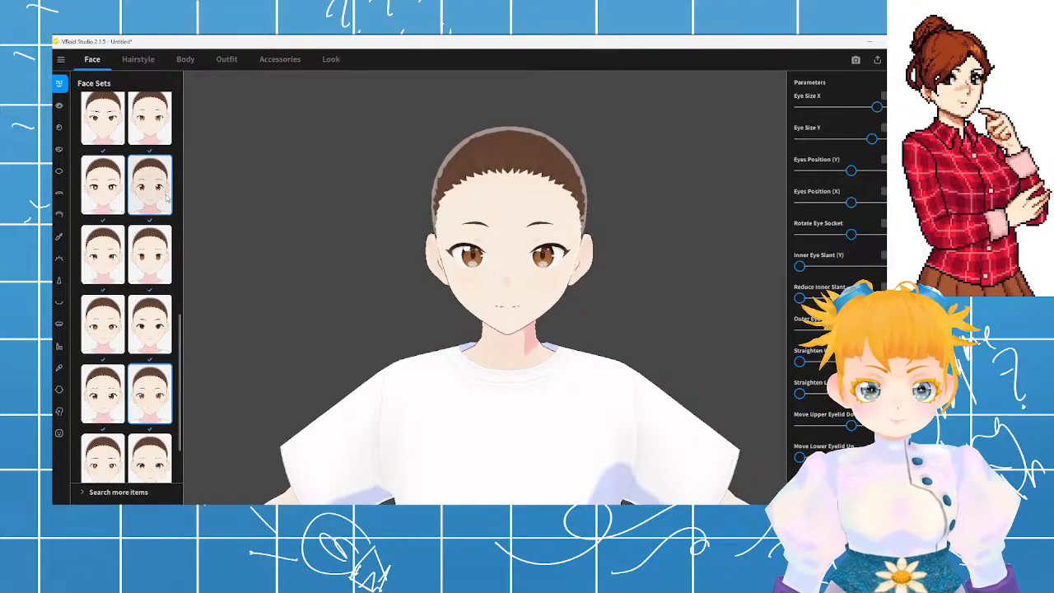
scroll(168, 206, "down", 1)
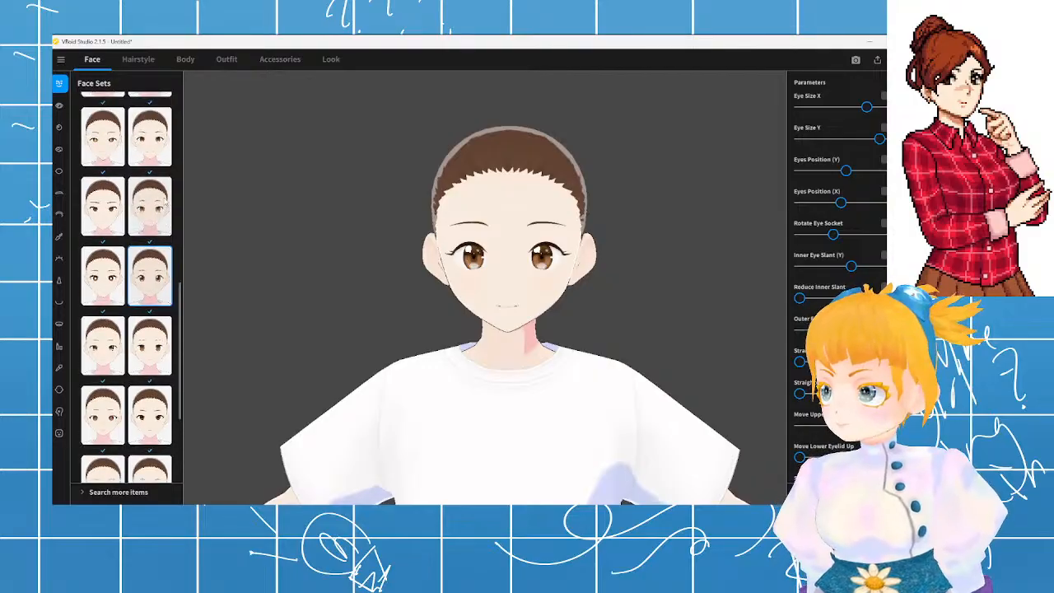
scroll(487, 321, "up", 2)
scroll(496, 329, "down", 1)
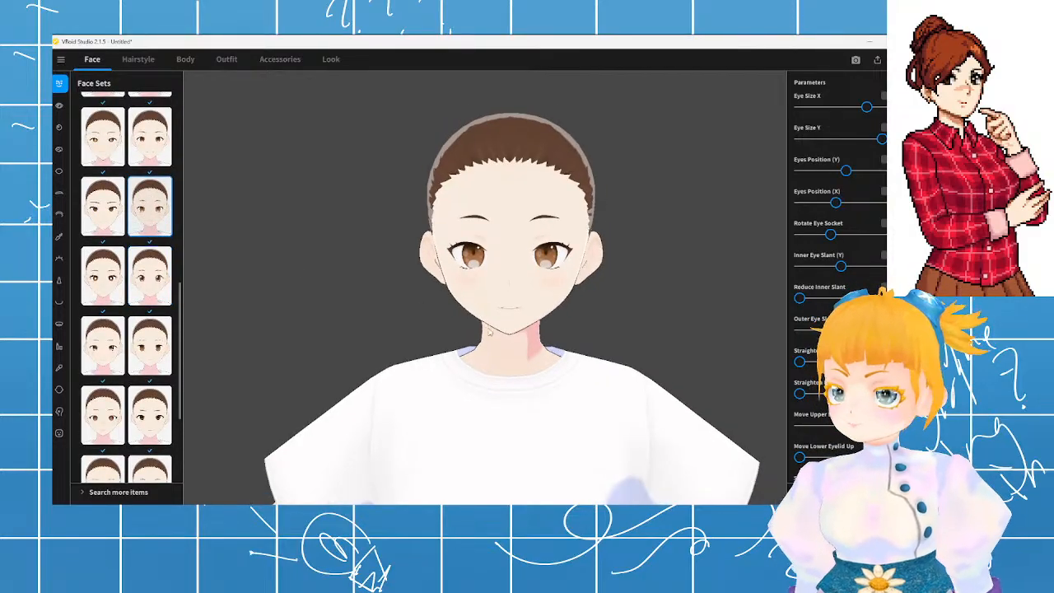
- Slightly increase Eye Size X and Eye Size Y, checking the face from the front and at an angle
mouse_move(865, 107)
left_mouse_down()
mouse_move(881, 108)
mouse_move(872, 108)
left_mouse_up()
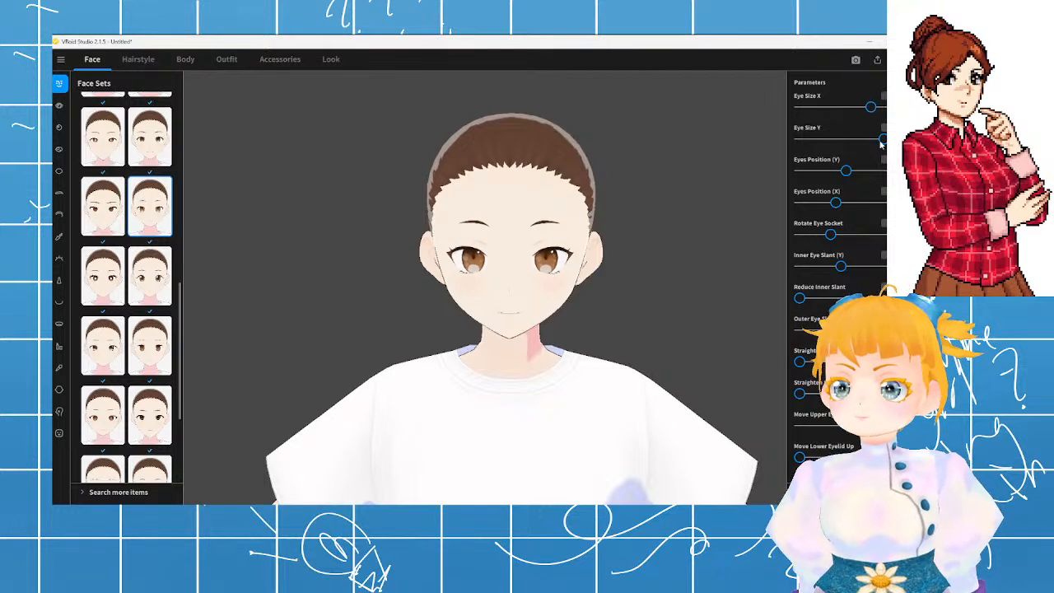
scroll(633, 210, "down", 2)
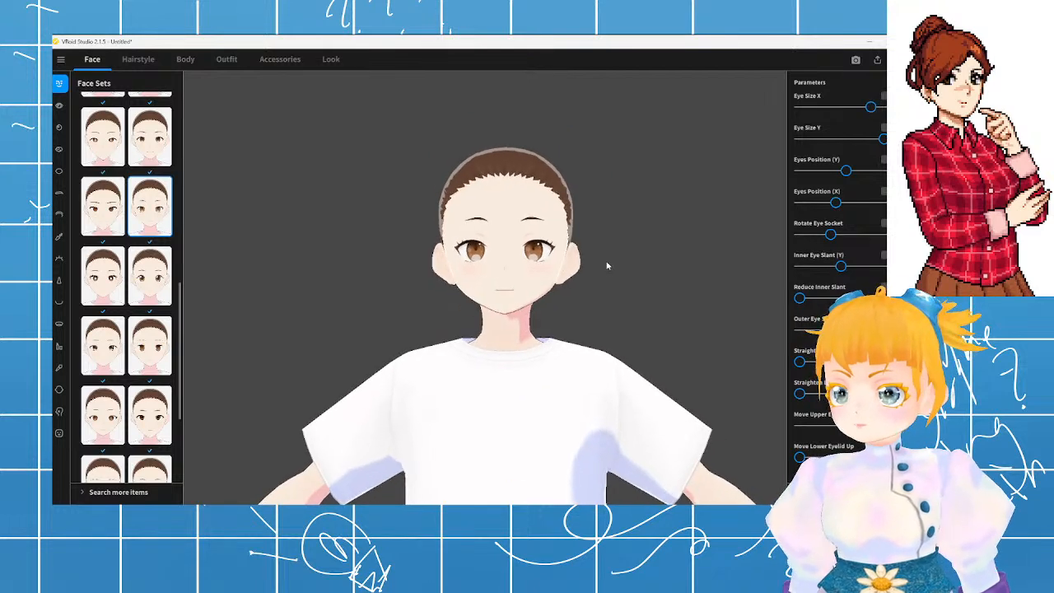
scroll(585, 298, "up", 1)
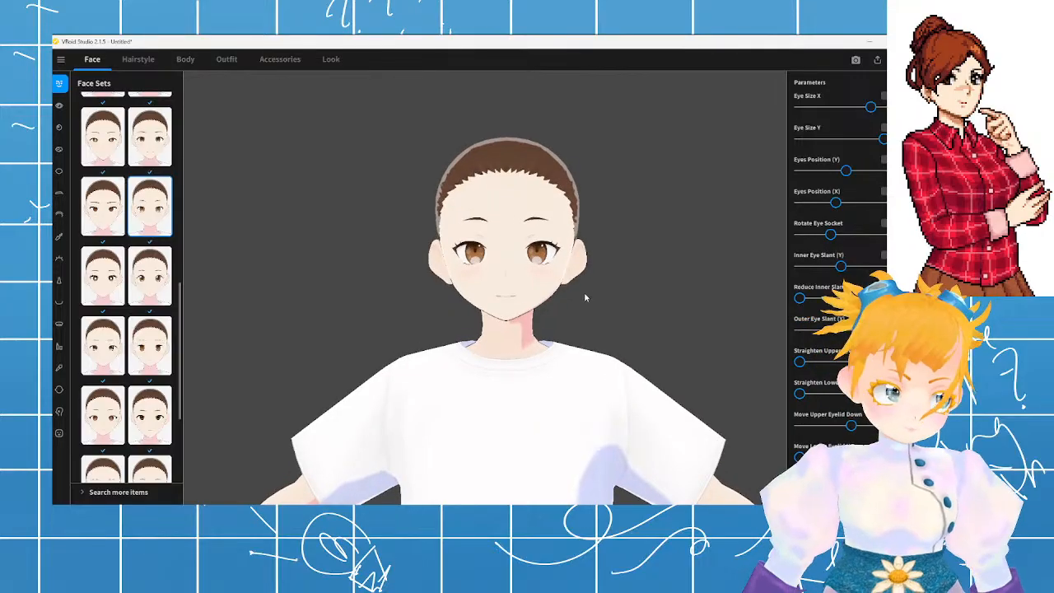
scroll(585, 295, "up", 1)
mouse_move(585, 290)
right_mouse_down()
mouse_move(598, 297)
mouse_move(588, 295)
right_mouse_up()
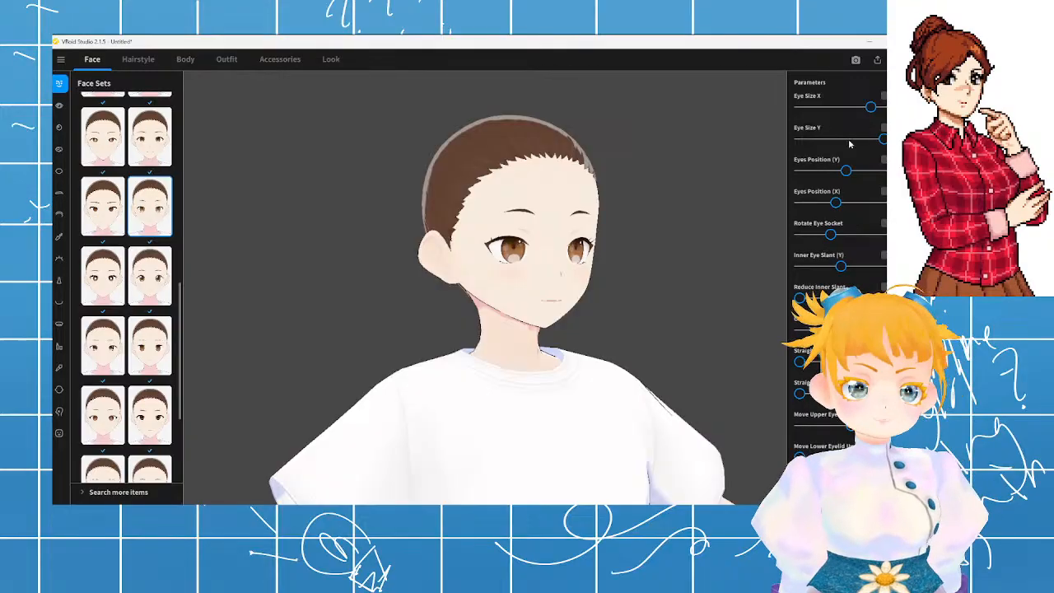
- Fine-tune the eyes by raising Eyes Position (Y), lowering Eyes Position (X), and slightly reducing Rotate Eye Socket and Inner Eye Slant (Y)
left_click_drag(848, 172, 879, 170)
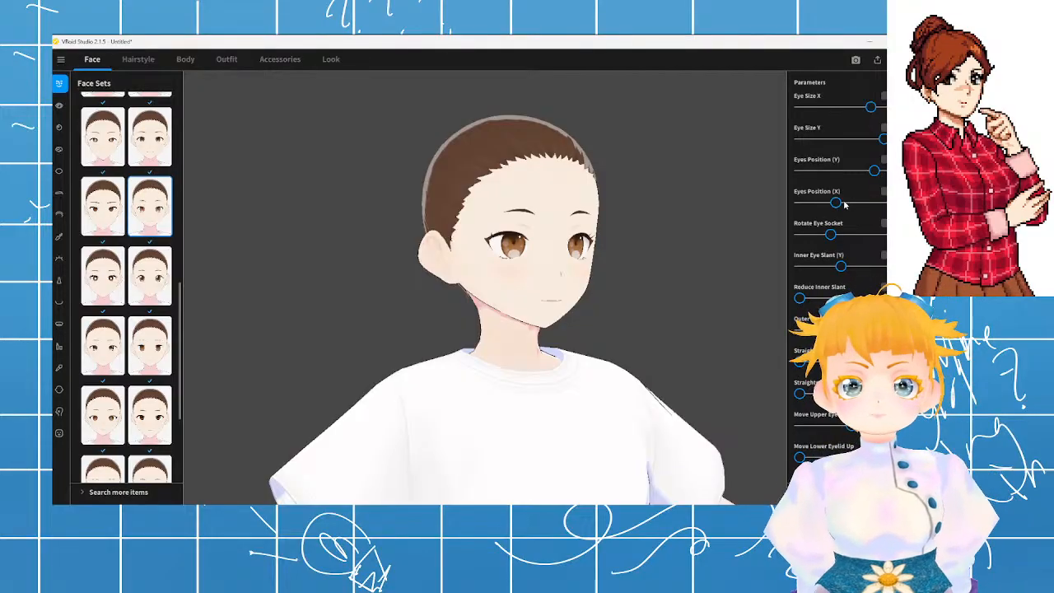
left_click_drag(837, 204, 820, 207)
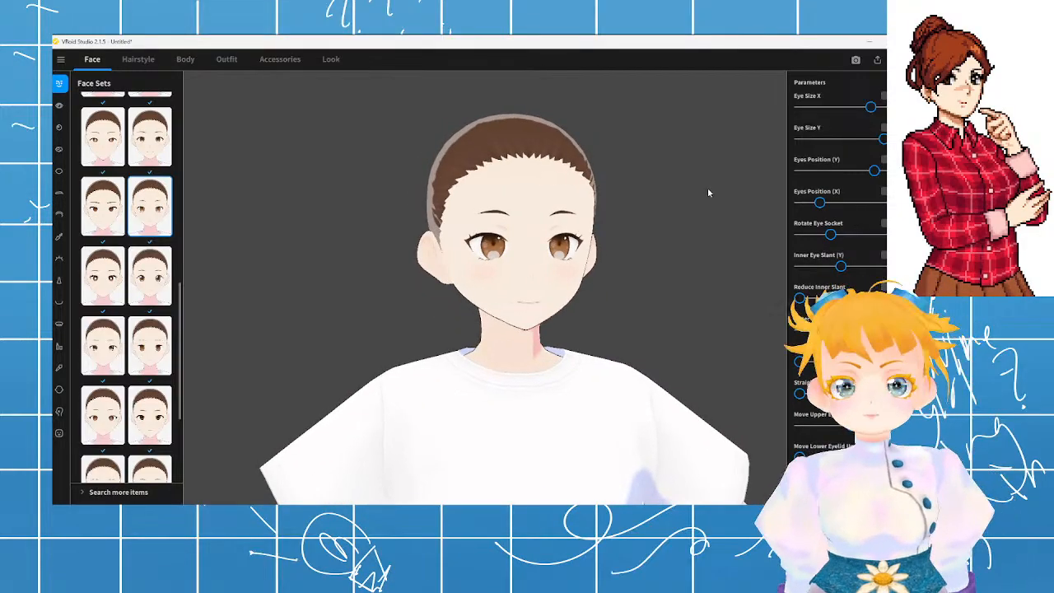
left_click_drag(837, 233, 833, 265)
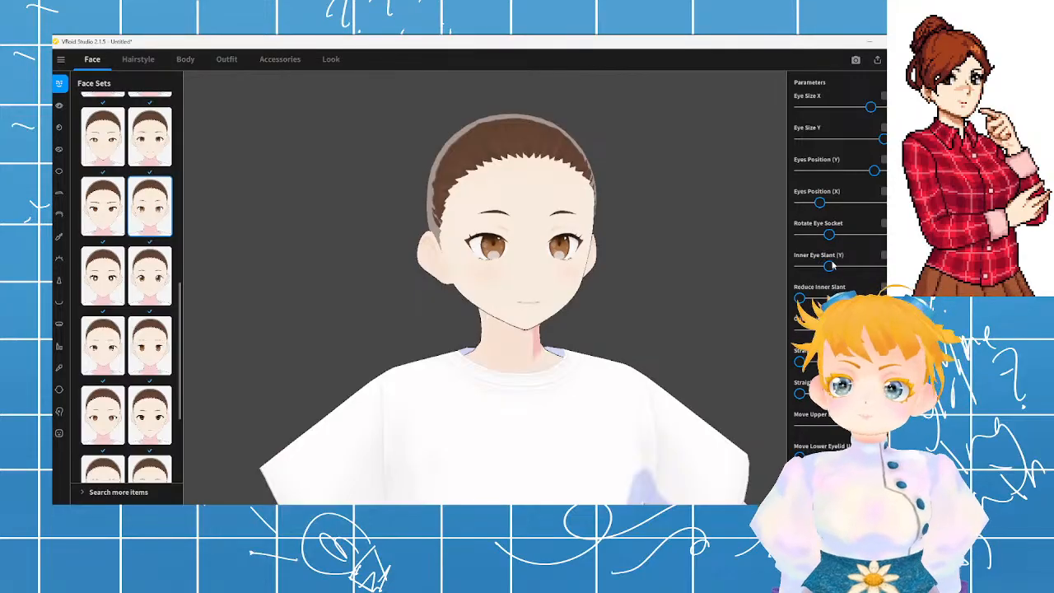
left_click_drag(647, 261, 657, 264)
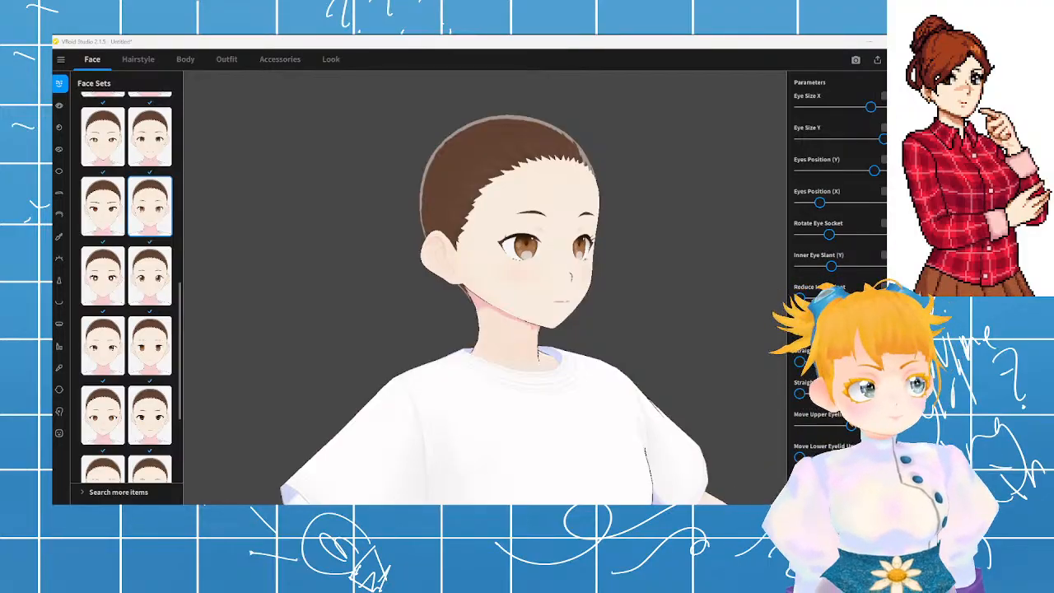
right_click_drag(608, 268, 597, 277)
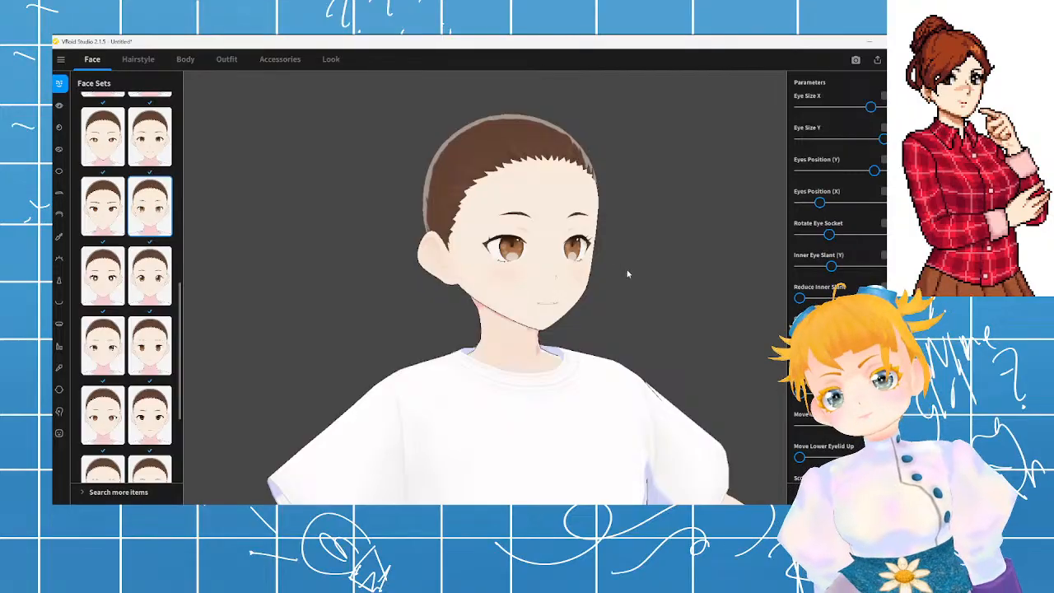
- Raise Straighten Lower Eyelid to roughly a third of its range and lower Move Upper Eyelid Down to its minimum
right_click_drag(599, 336, 718, 363)
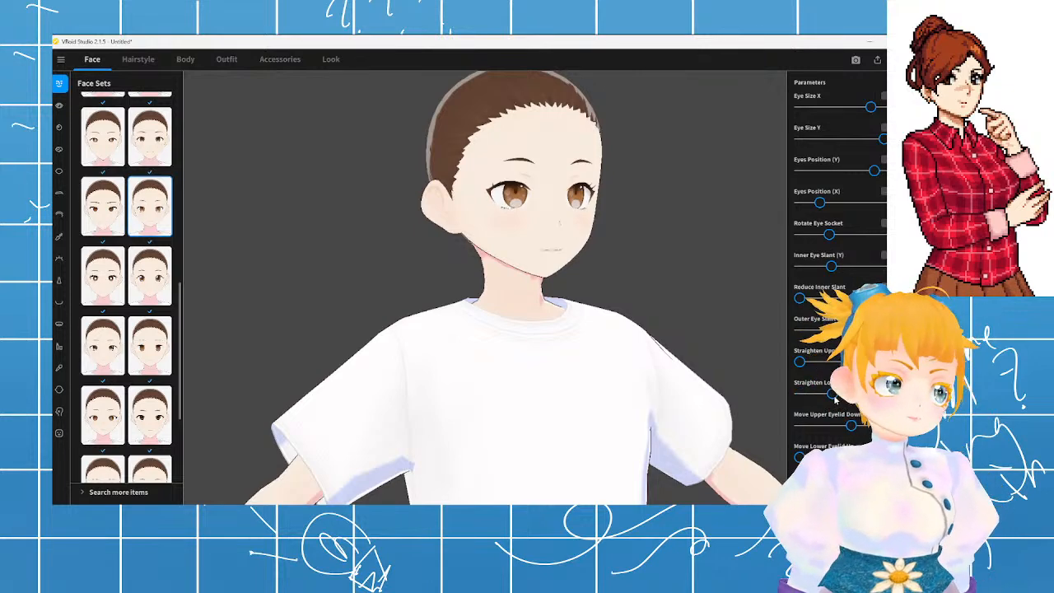
mouse_move(641, 374)
right_mouse_down()
mouse_move(710, 376)
mouse_move(622, 374)
right_mouse_up()
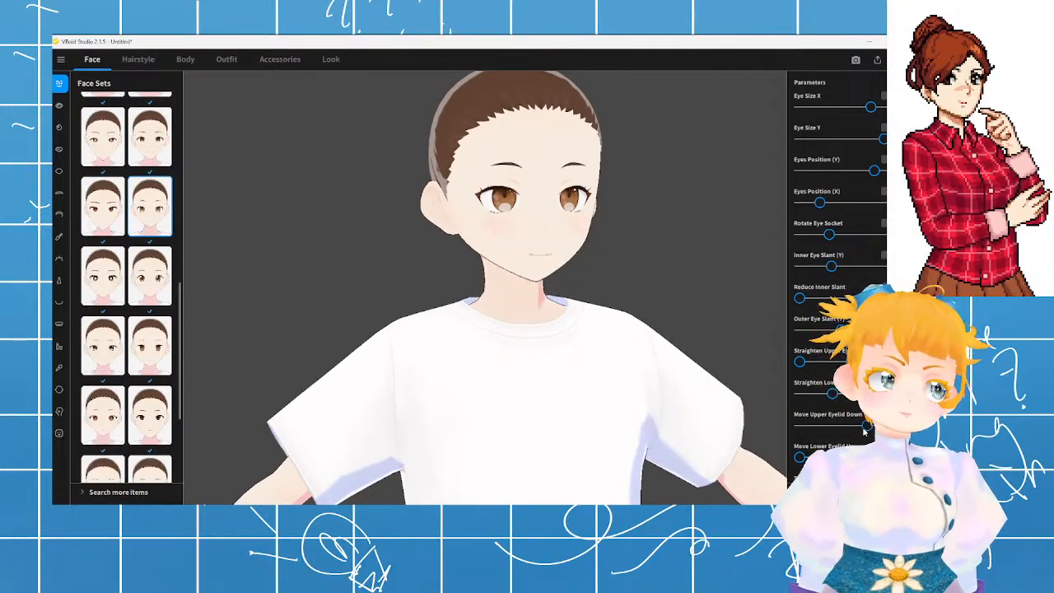
left_click_drag(808, 429, 800, 430)
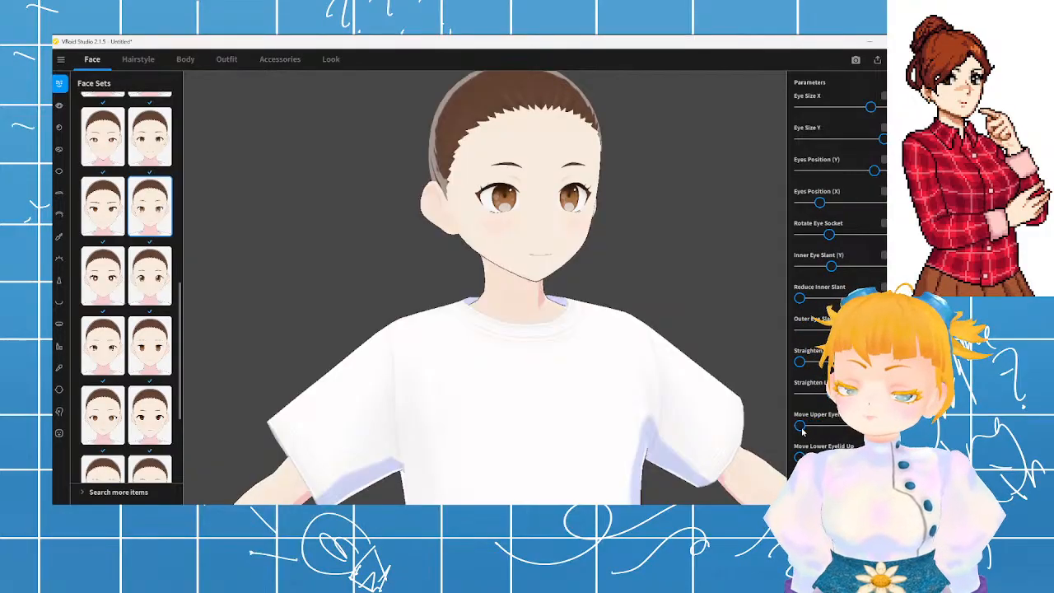
right_click_drag(735, 398, 689, 365)
scroll(676, 379, "down", 3)
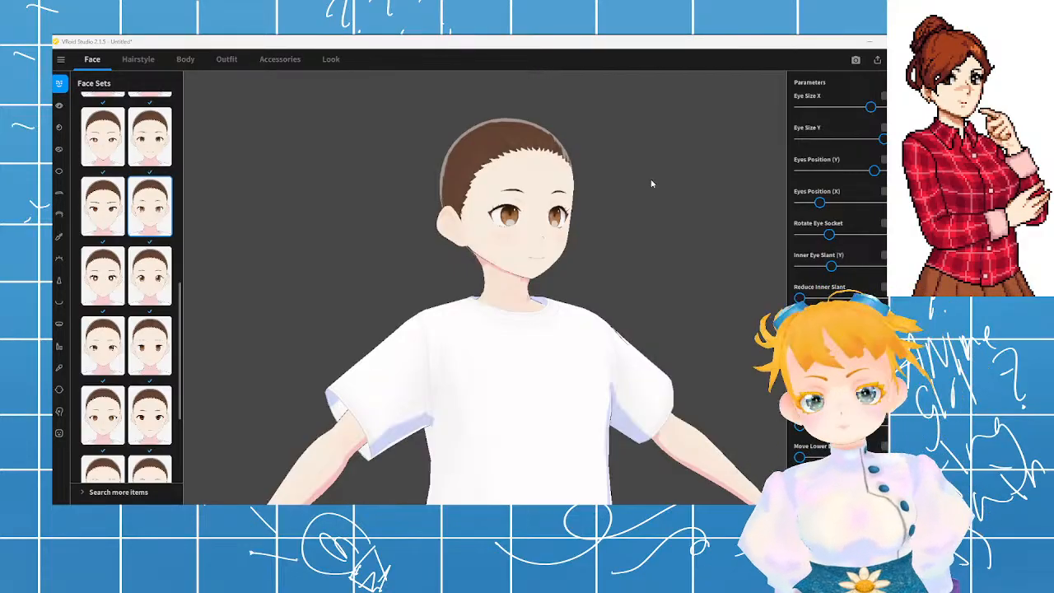
right_click_drag(600, 223, 575, 227)
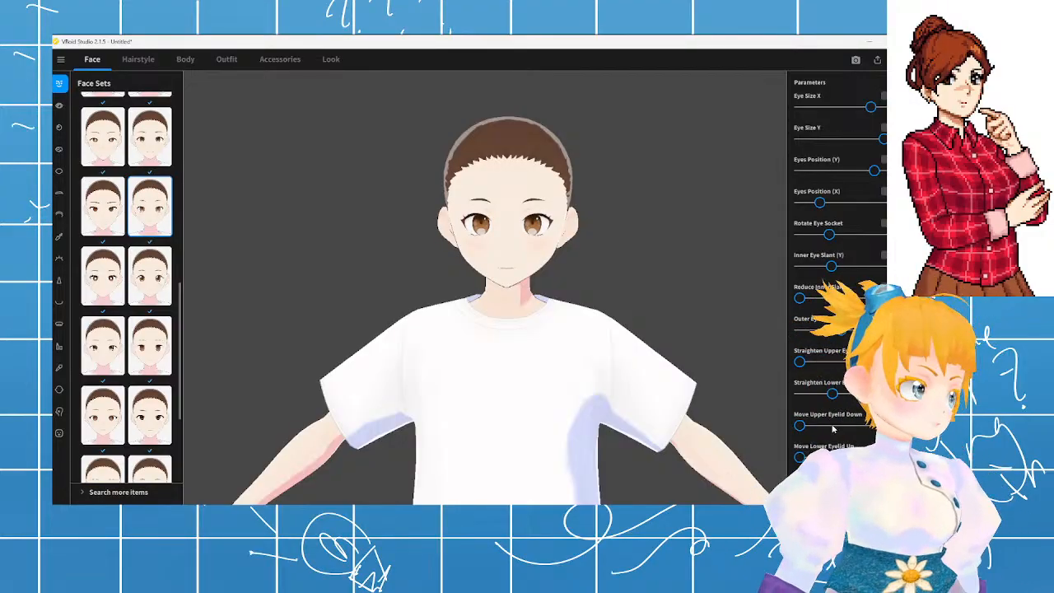
- Set Scornful Look to roughly a quarter of its range and fine-tune Lower Eyelashes Tips, checking the face from several angles
scroll(834, 429, "down", 2)
scroll(829, 433, "down", 1)
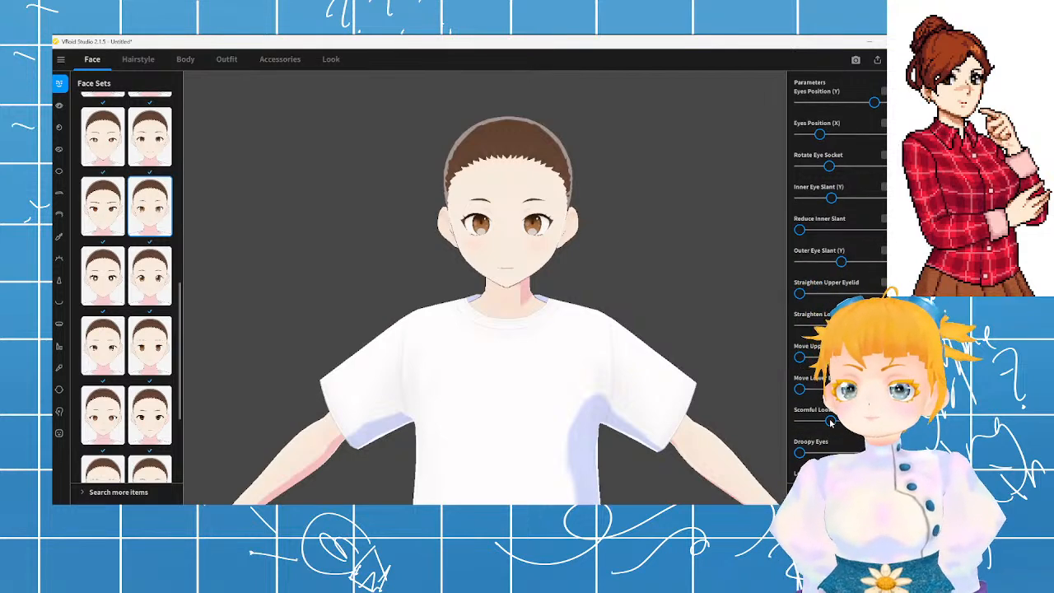
left_click_drag(830, 421, 827, 422)
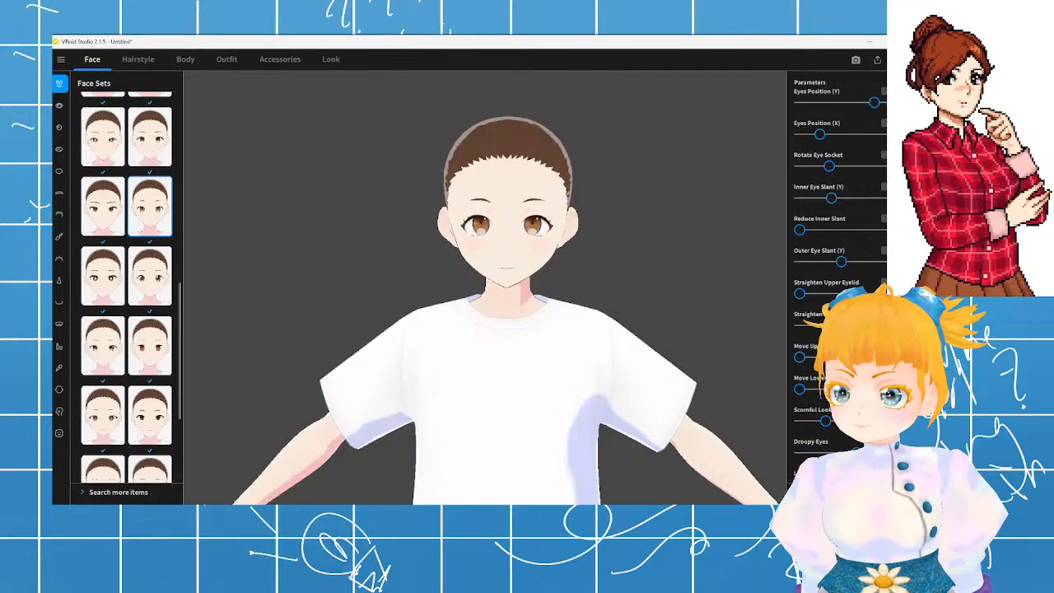
scroll(832, 442, "down", 1)
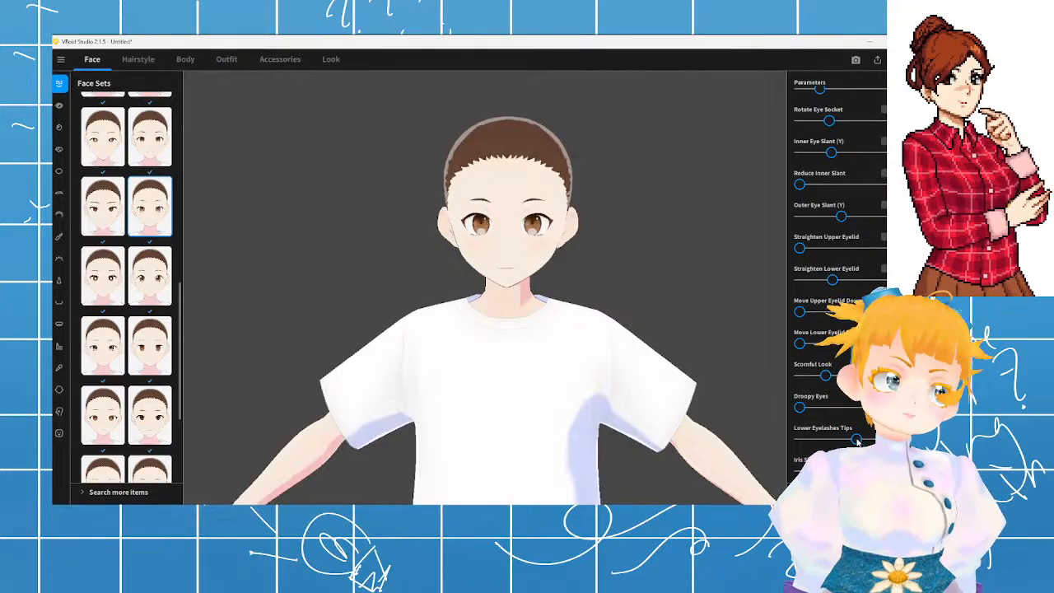
mouse_move(591, 379)
right_mouse_down()
mouse_move(645, 374)
mouse_move(598, 379)
right_mouse_up()
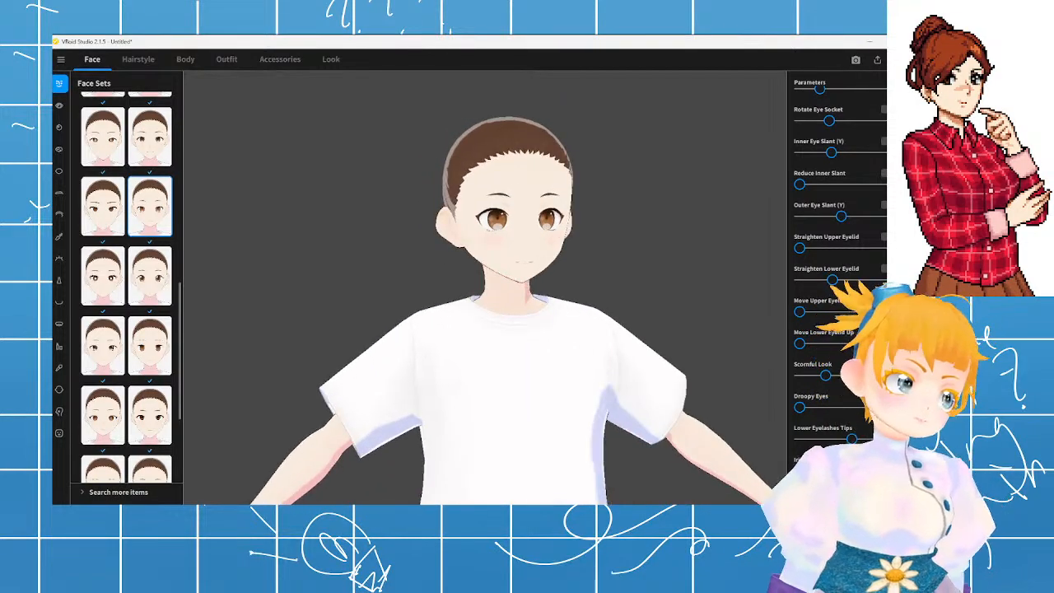
right_click_drag(596, 391, 590, 391)
scroll(832, 421, "down", 2)
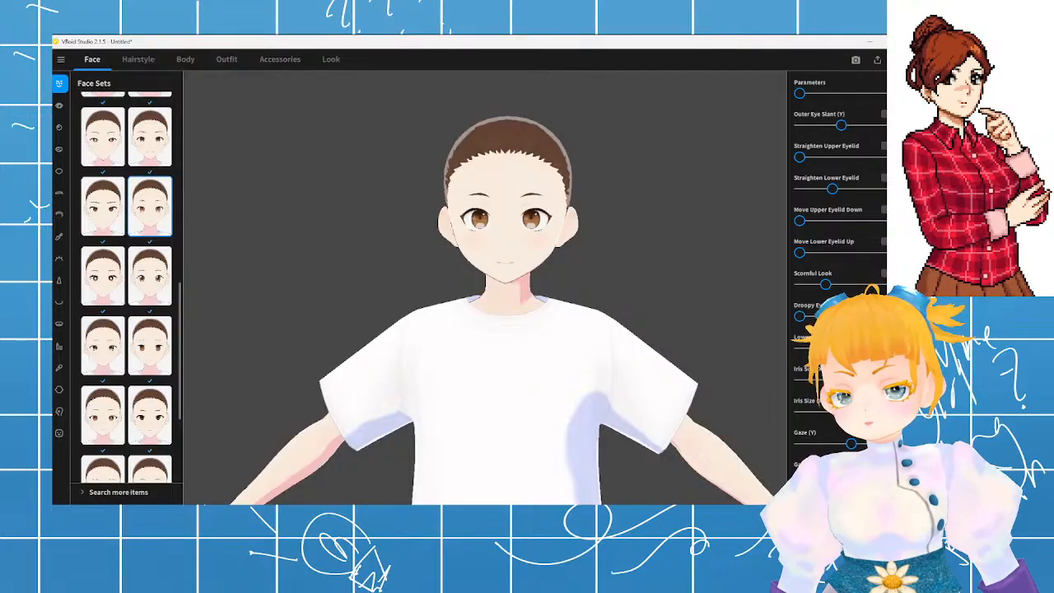
right_click_drag(550, 382, 613, 378)
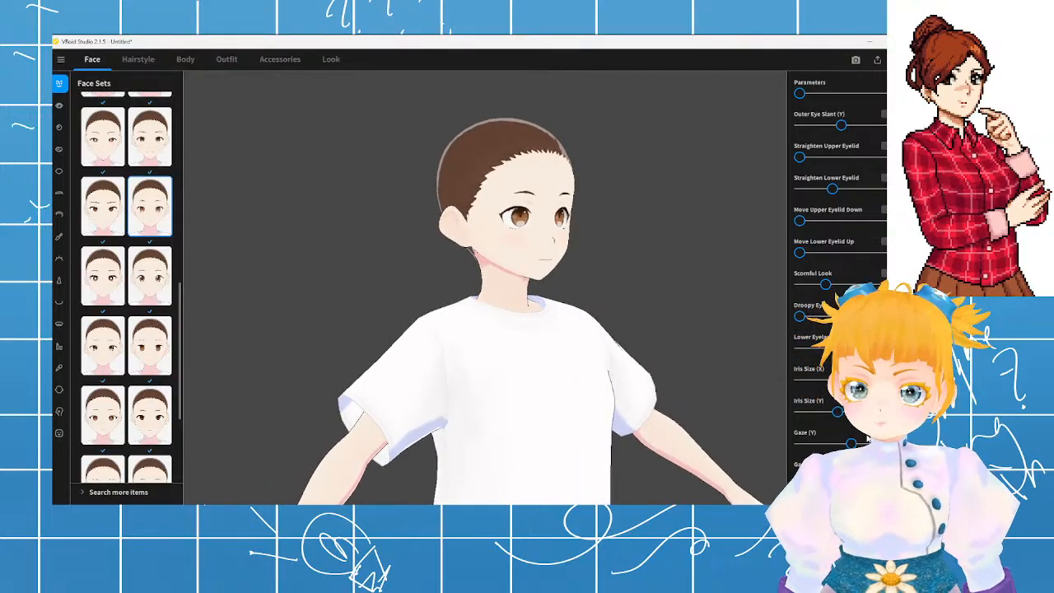
- Lower the Rim Light intensity of the hair, face and body to the minimum in the look settings
left_click(331, 58)
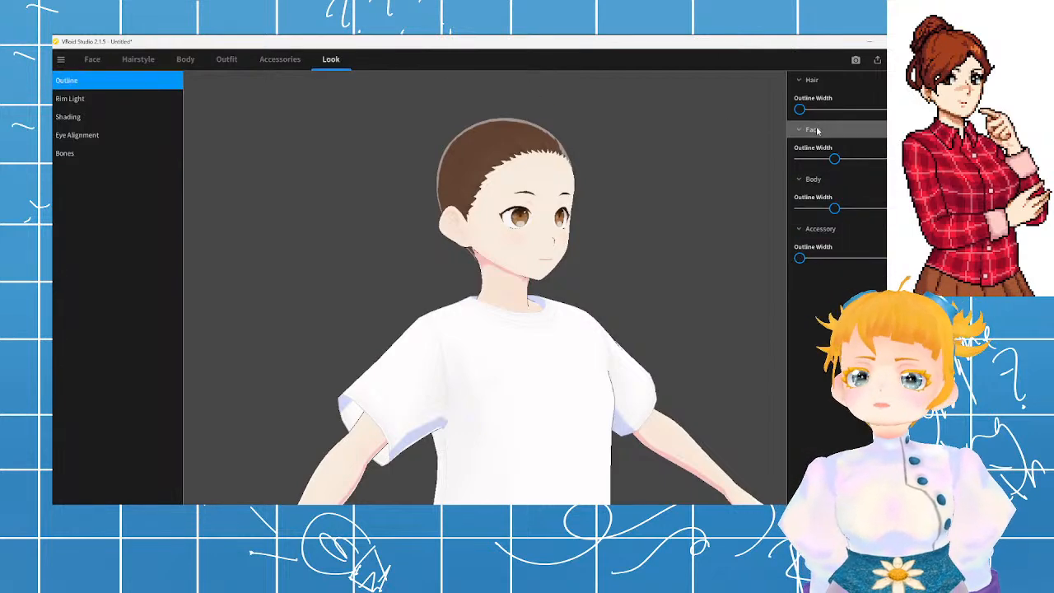
left_click(85, 99)
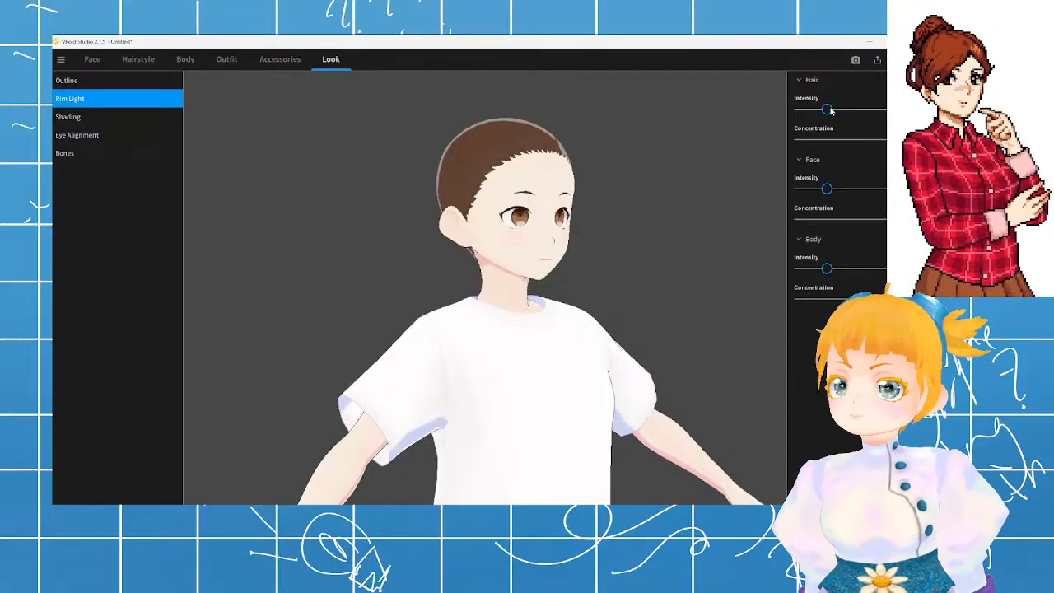
left_click(800, 110)
left_click_drag(825, 191, 797, 190)
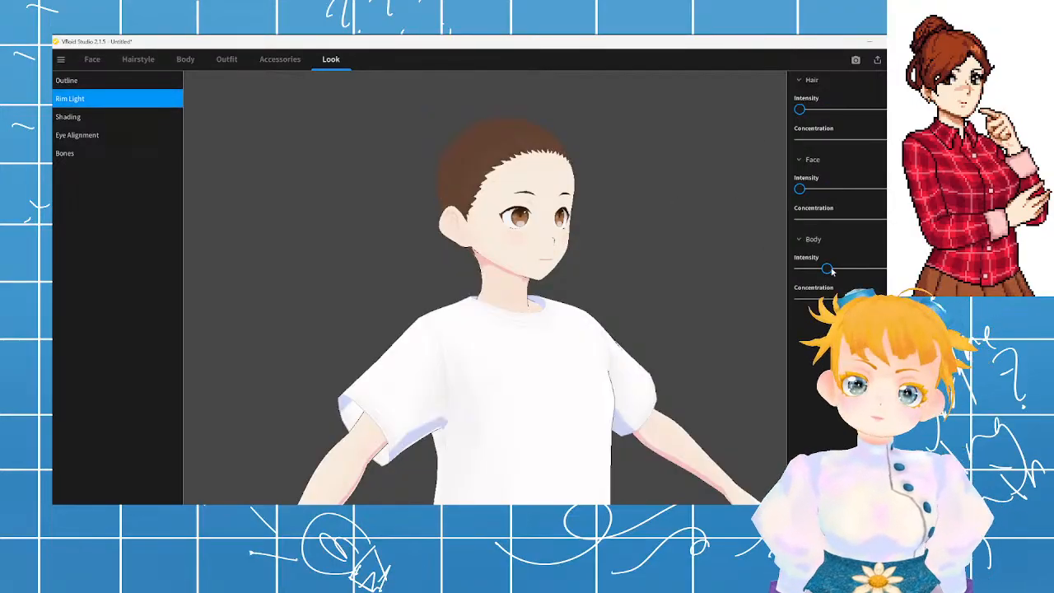
left_click(801, 268)
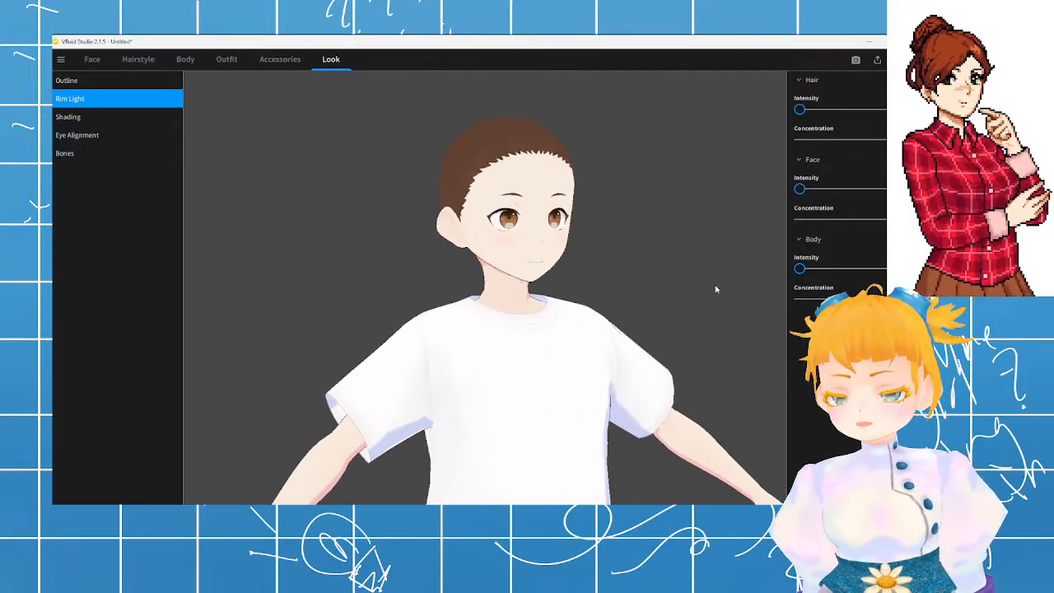
- Look through the Outline, Shading, Bones and Eye Alignment look settings
left_click(136, 136)
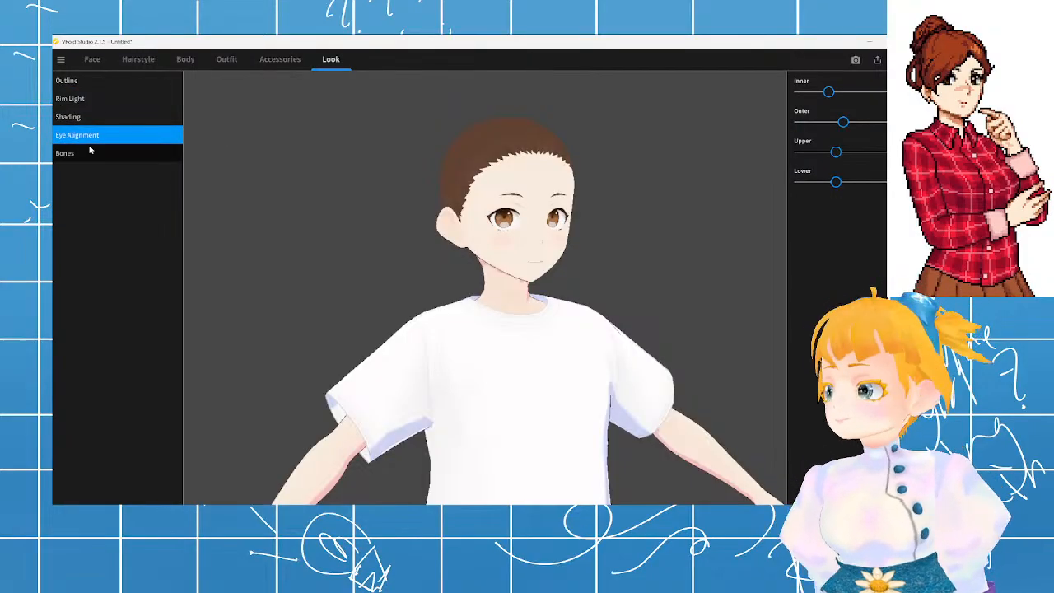
left_click(67, 81)
left_click(98, 137)
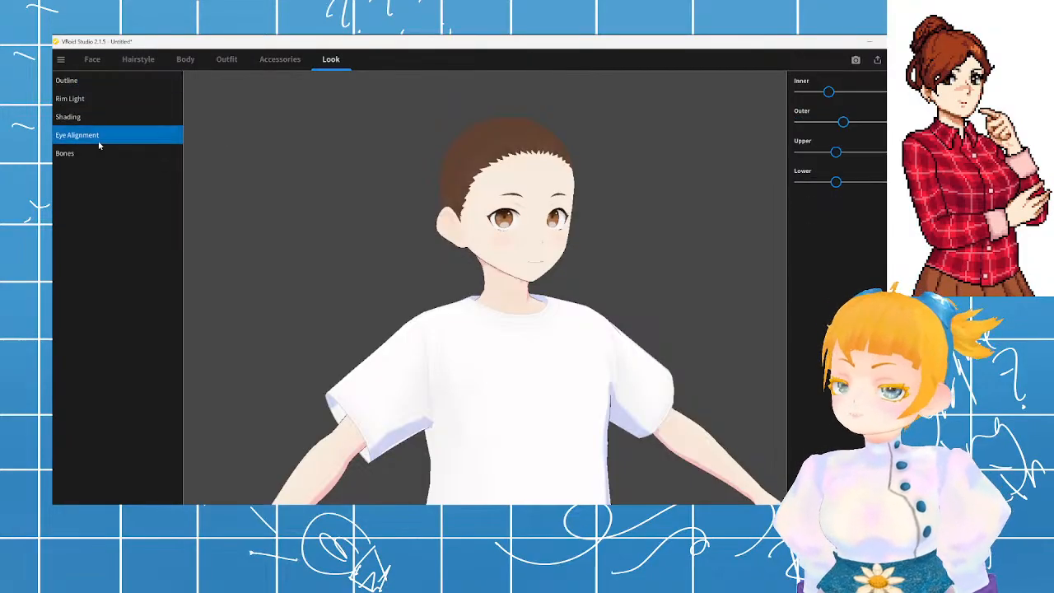
left_click(98, 155)
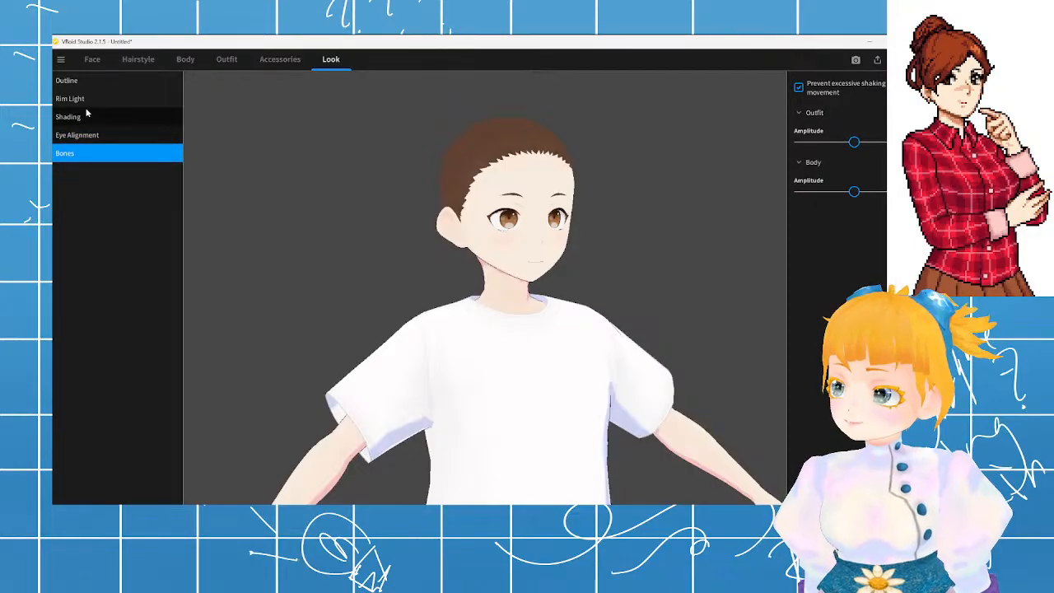
left_click(106, 117)
left_click(99, 99)
left_click(102, 117)
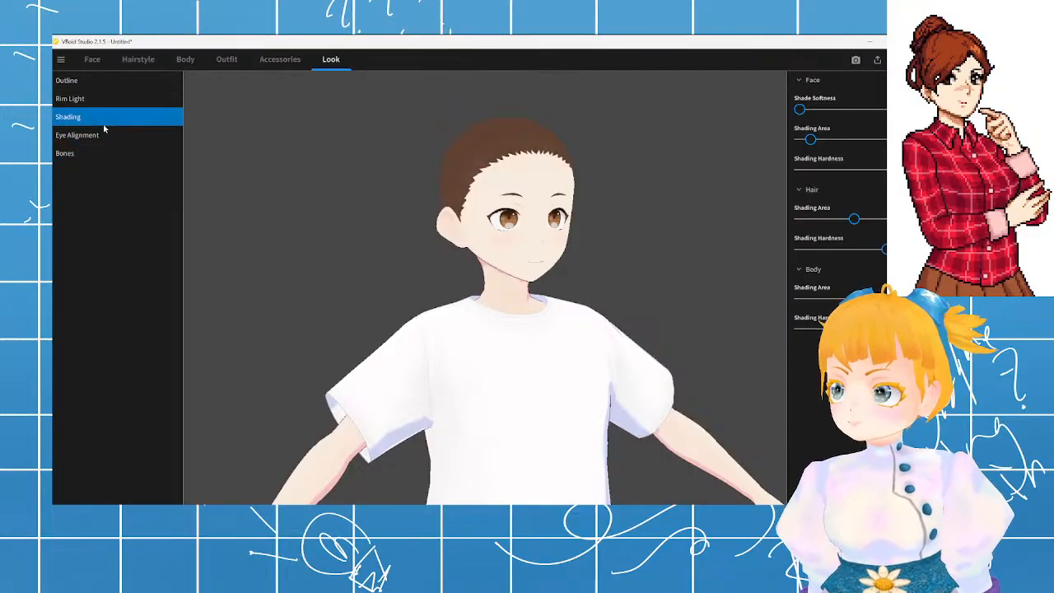
left_click(103, 134)
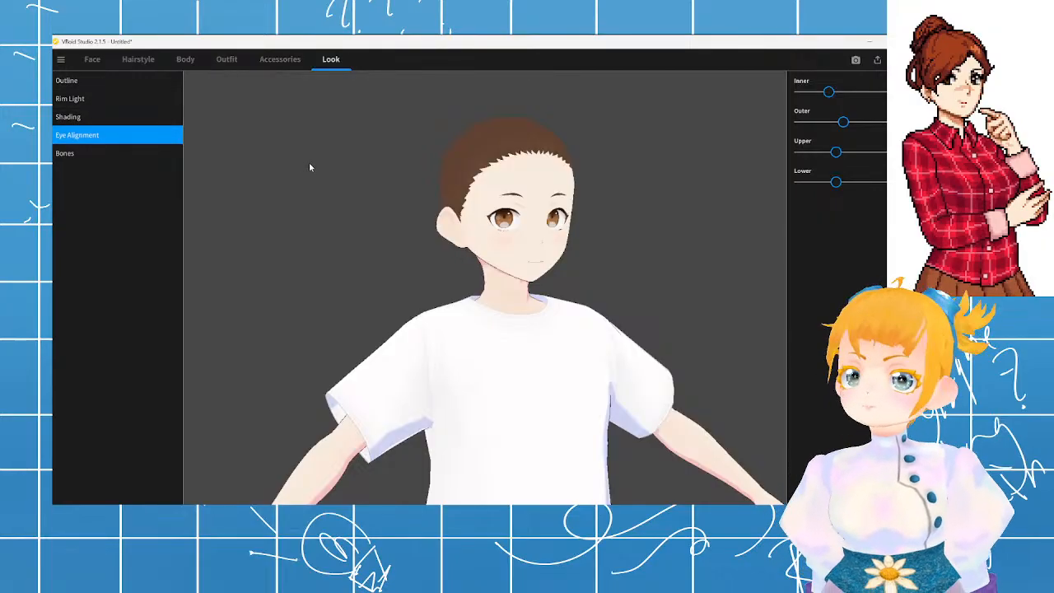
- Return to the face set parameters and examine the eyes and face from front and three-quarter angles
right_click_drag(351, 171, 380, 218)
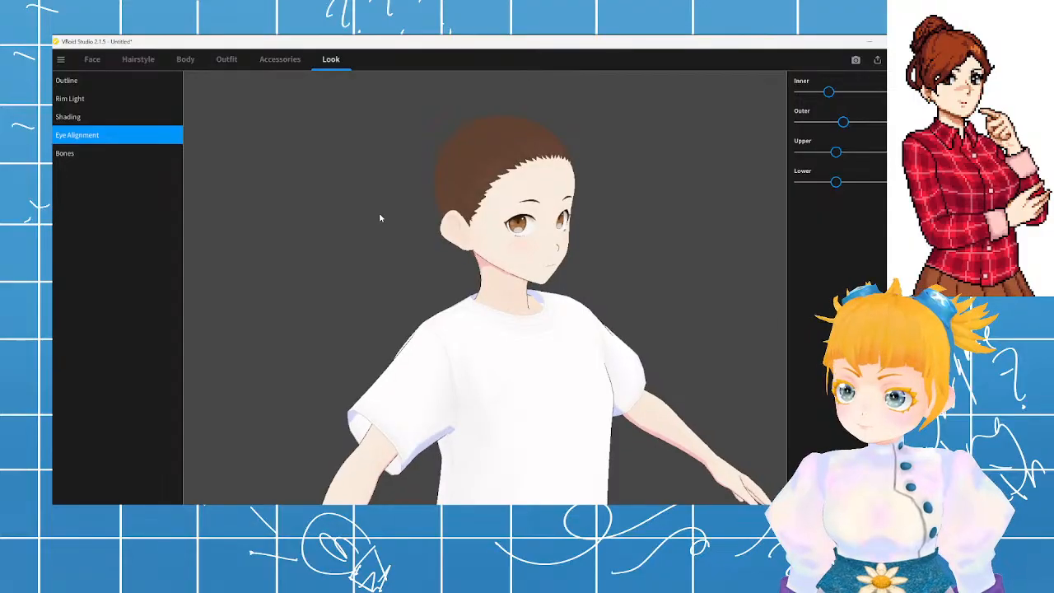
left_click(91, 59)
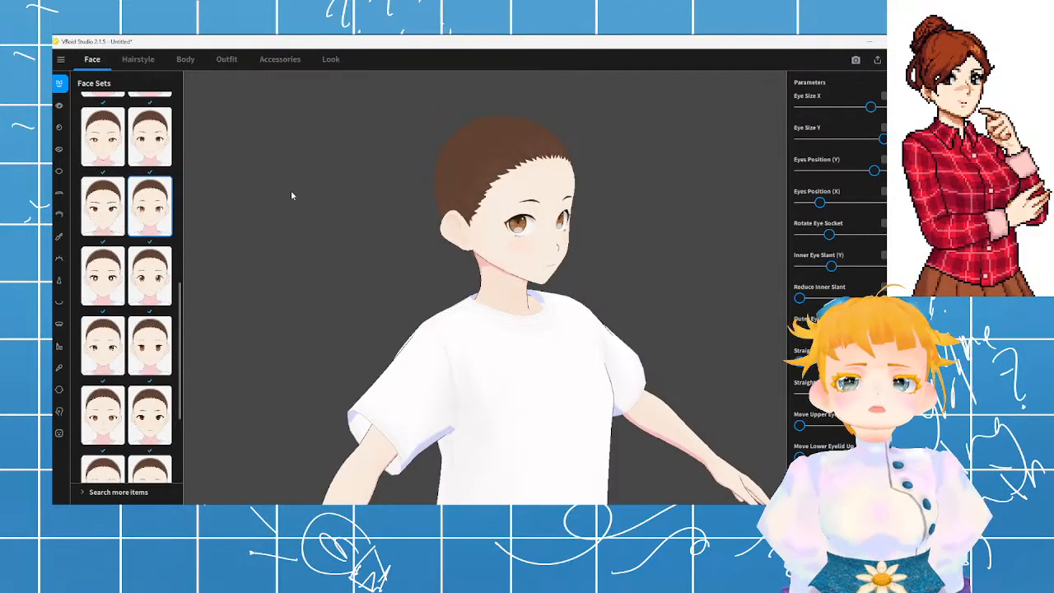
mouse_move(328, 211)
right_mouse_down()
mouse_move(301, 209)
mouse_move(324, 209)
right_mouse_up()
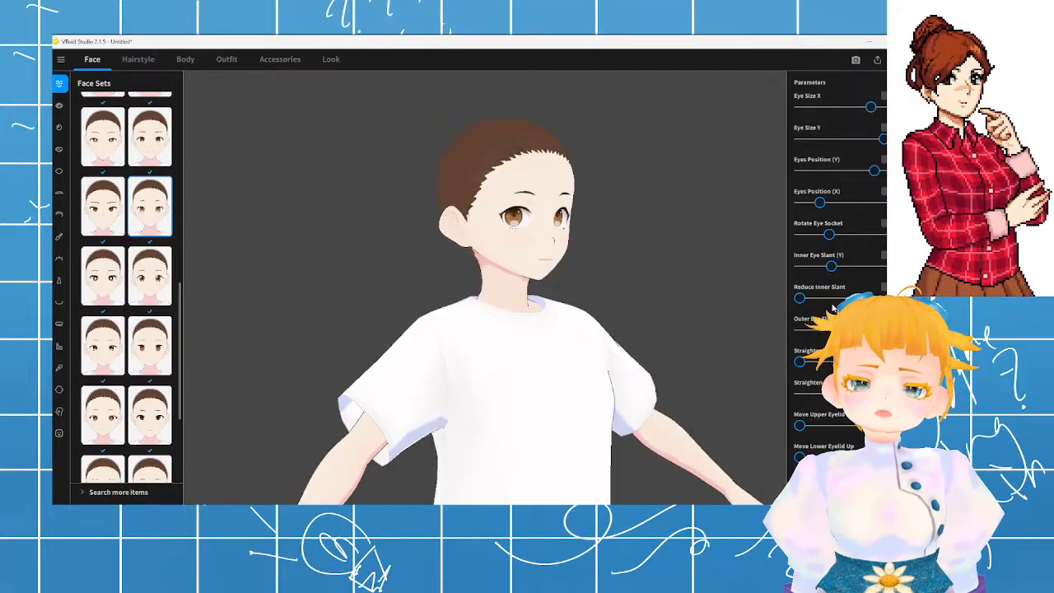
scroll(830, 281, "down", 2)
scroll(830, 280, "up", 2)
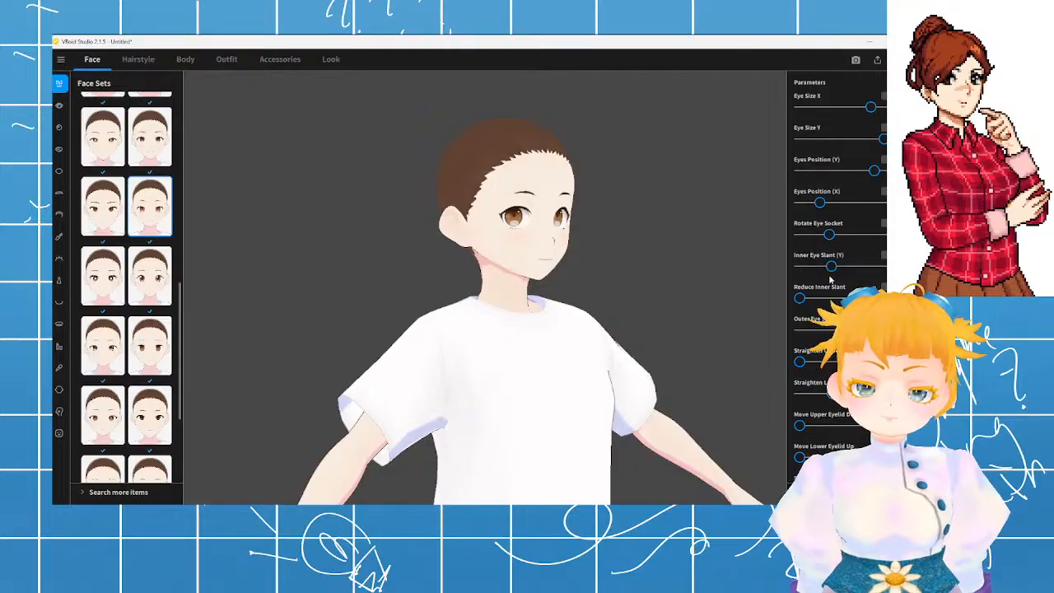
scroll(831, 280, "down", 2)
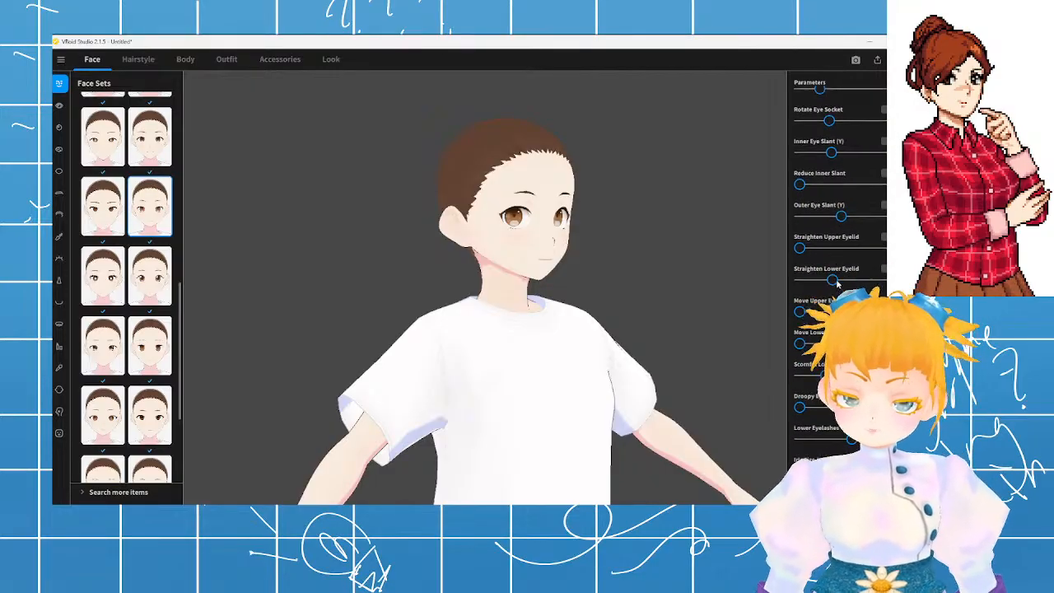
scroll(839, 285, "down", 3)
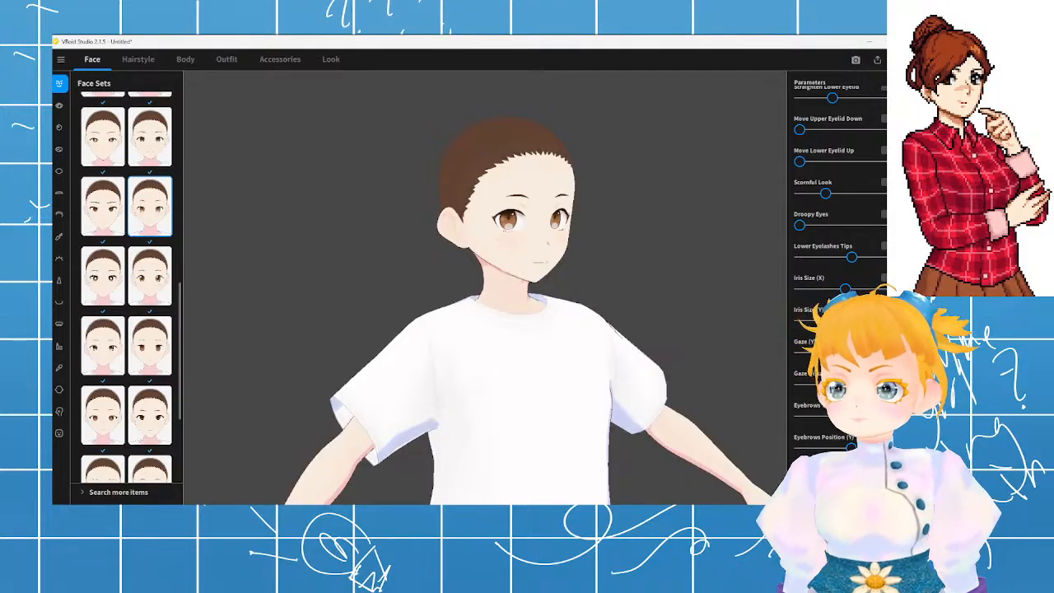
right_click_drag(621, 343, 605, 343)
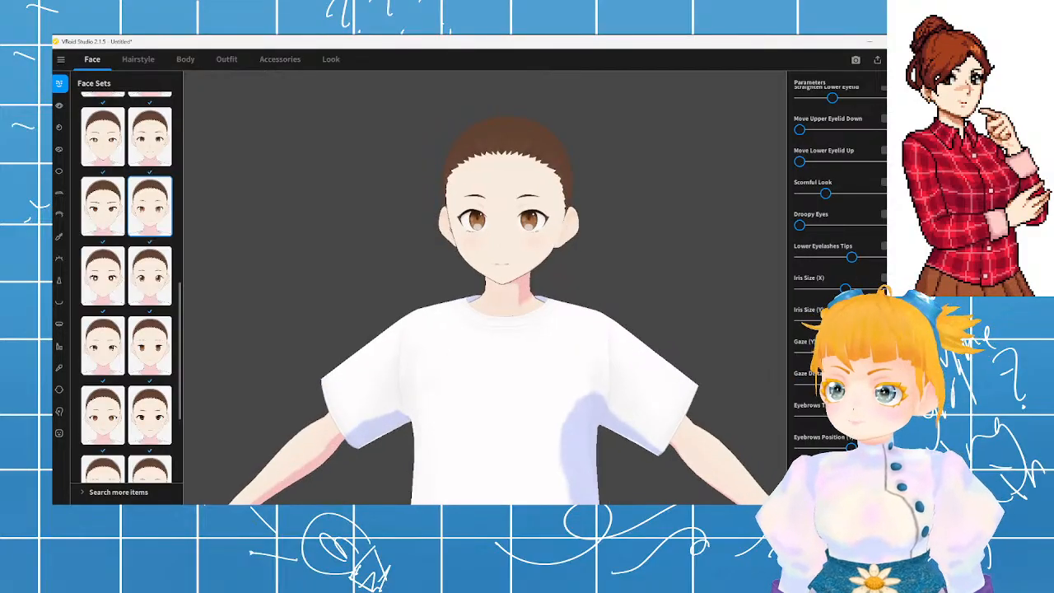
mouse_move(460, 335)
right_mouse_down()
mouse_move(518, 335)
mouse_move(455, 340)
mouse_move(495, 338)
mouse_move(469, 337)
right_mouse_up()
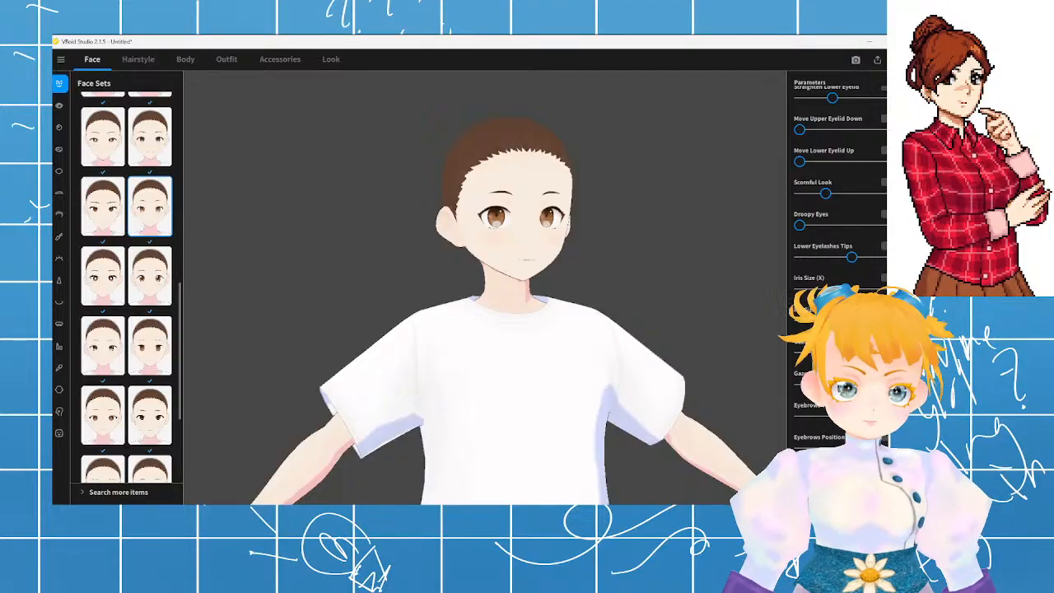
right_click_drag(639, 351, 624, 355)
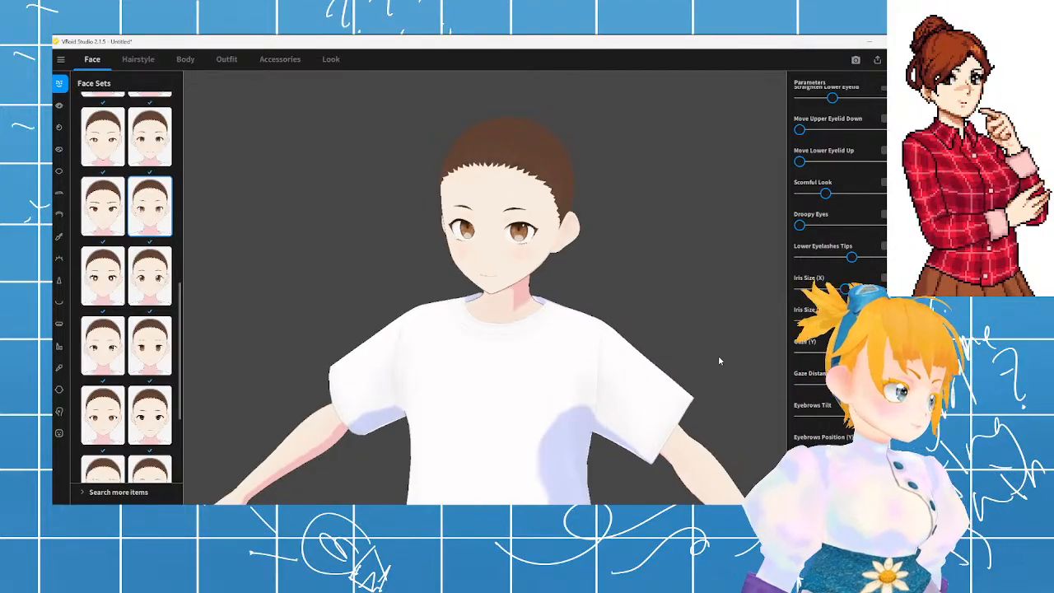
right_click_drag(585, 314, 647, 317)
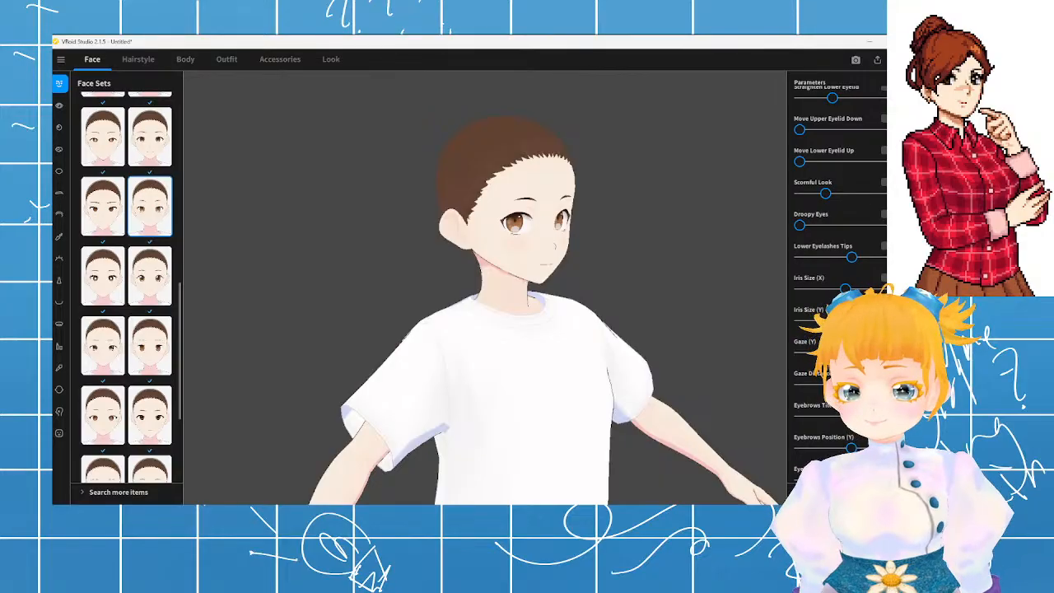
scroll(836, 247, "down", 1)
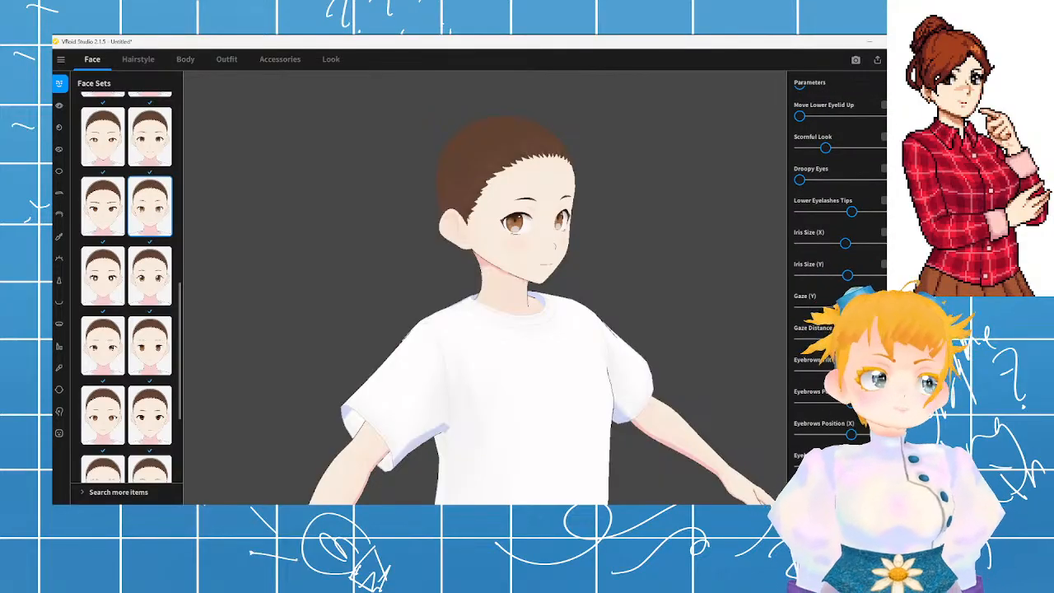
right_click_drag(614, 366, 594, 362)
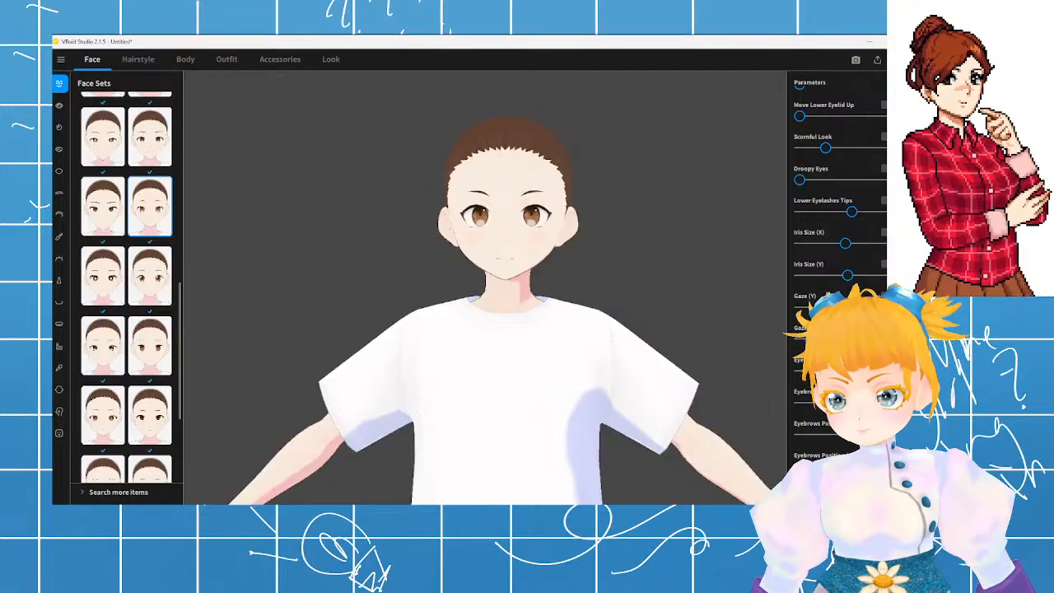
mouse_move(553, 368)
right_mouse_down()
mouse_move(577, 369)
mouse_move(557, 369)
right_mouse_up()
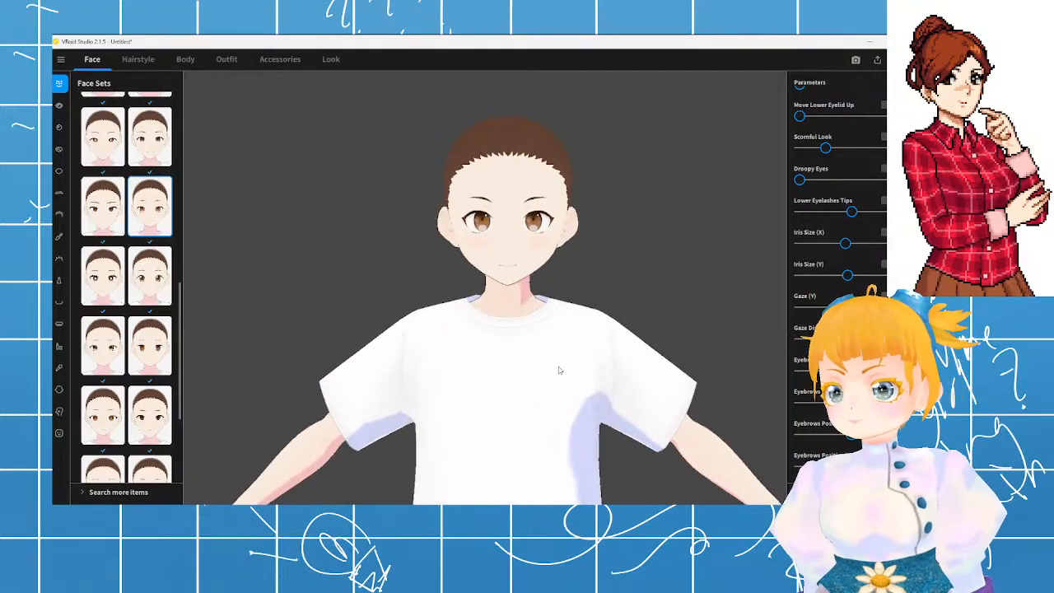
- Enlarge the eyes by raising Eye Size X to roughly three quarters of its range and increasing Eye Size Y
scroll(801, 148, "up", 5)
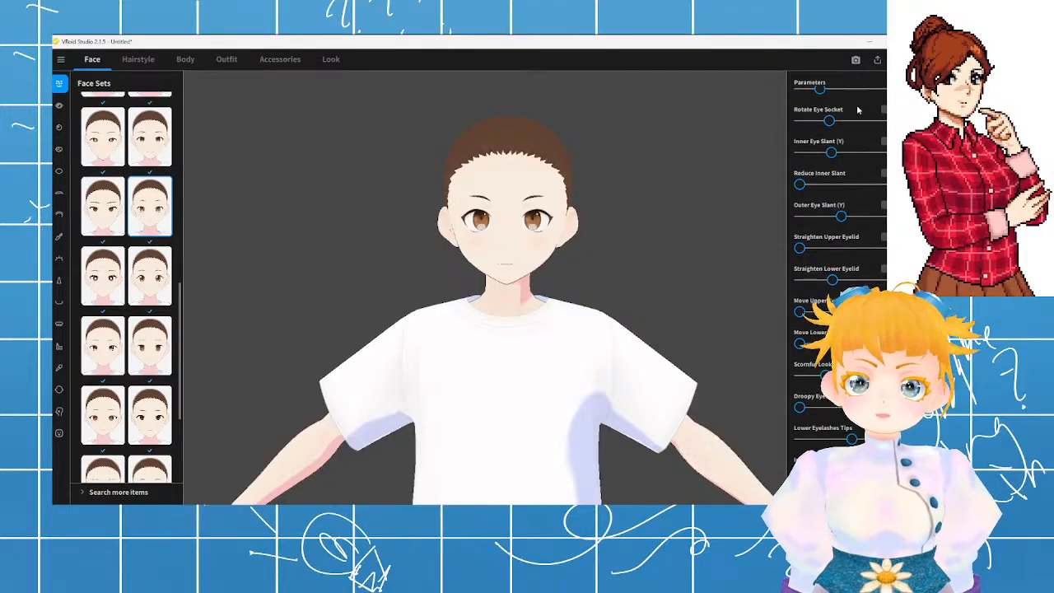
scroll(832, 165, "up", 2)
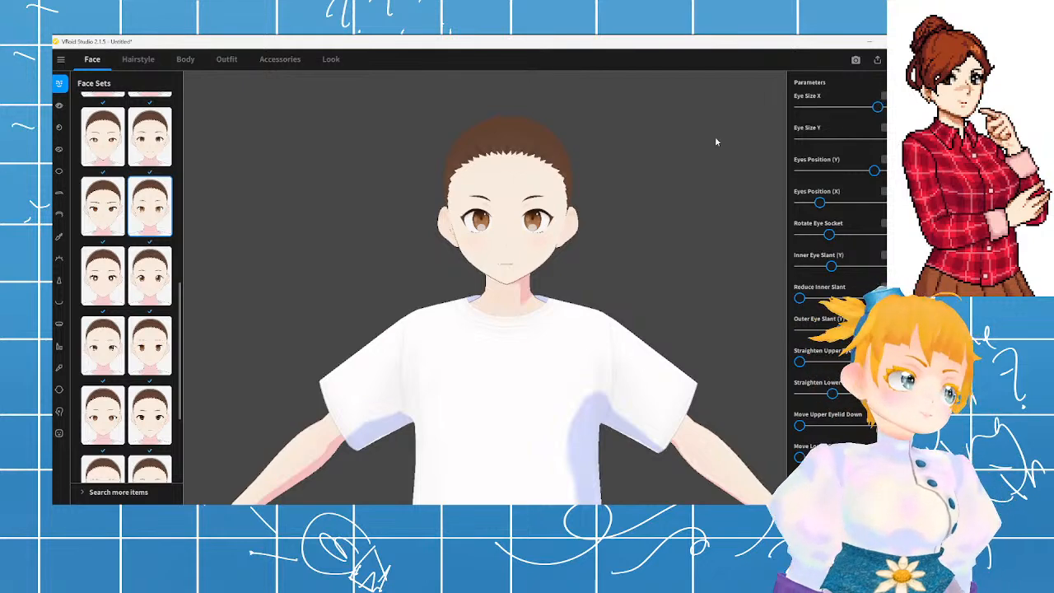
left_click_drag(715, 140, 621, 223)
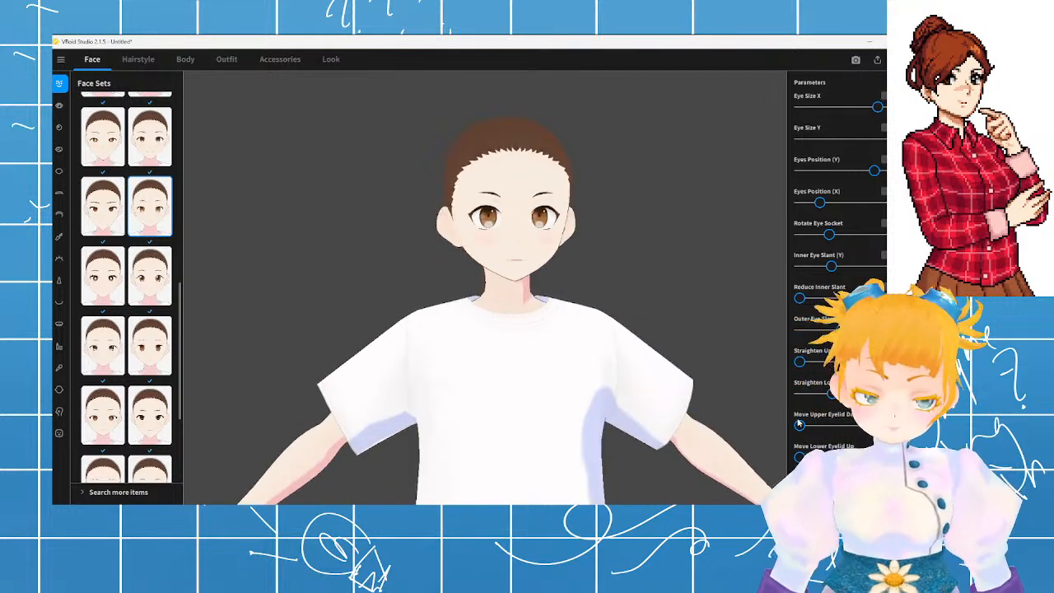
- Review the remaining eyelid, iris and gaze parameters and inspect the enlarged eyes from several angles
scroll(828, 421, "down", 1)
scroll(826, 419, "down", 8)
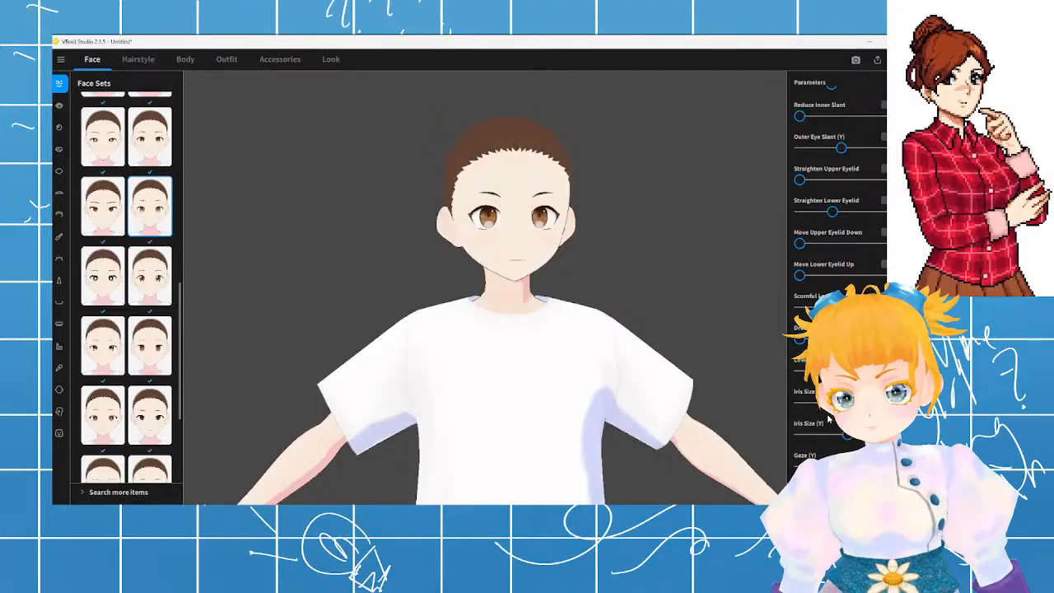
mouse_move(562, 365)
right_mouse_down()
mouse_move(459, 364)
mouse_move(579, 364)
mouse_move(558, 368)
mouse_move(566, 370)
right_mouse_up()
scroll(822, 409, "down", 4)
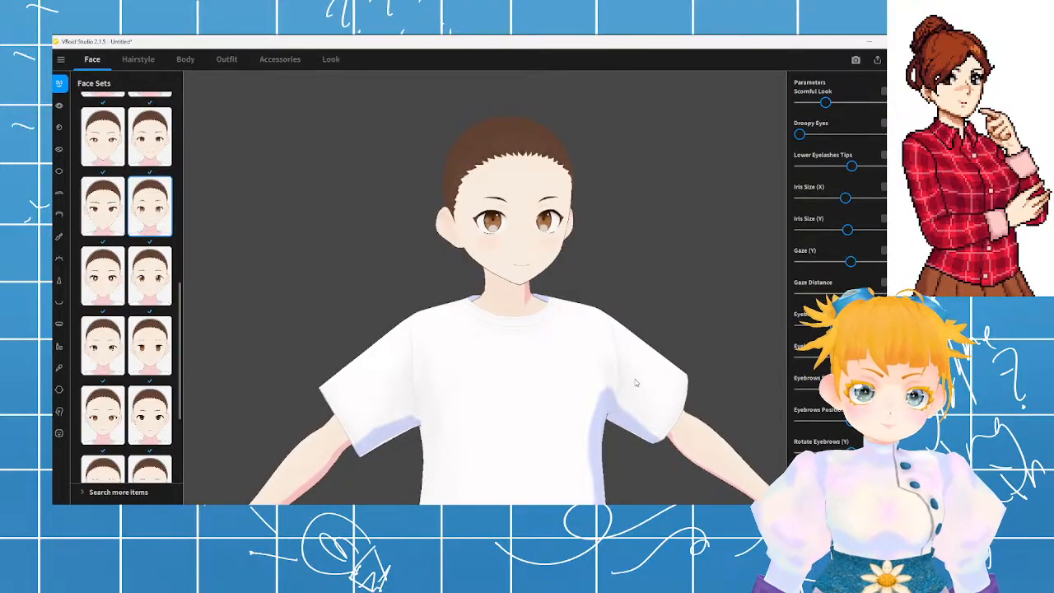
right_click_drag(753, 384, 602, 350)
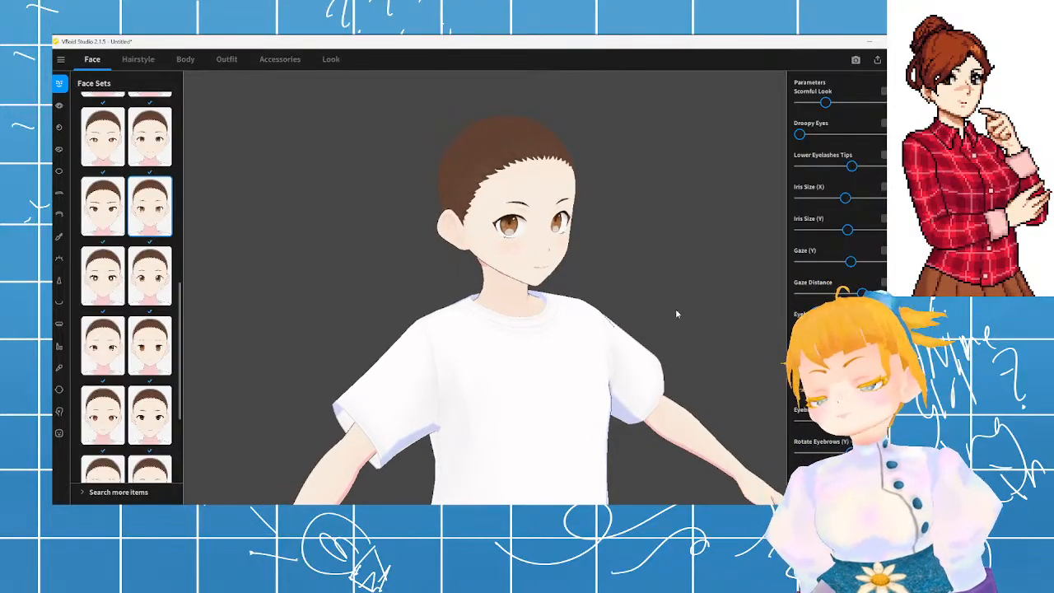
right_click_drag(713, 333, 698, 332)
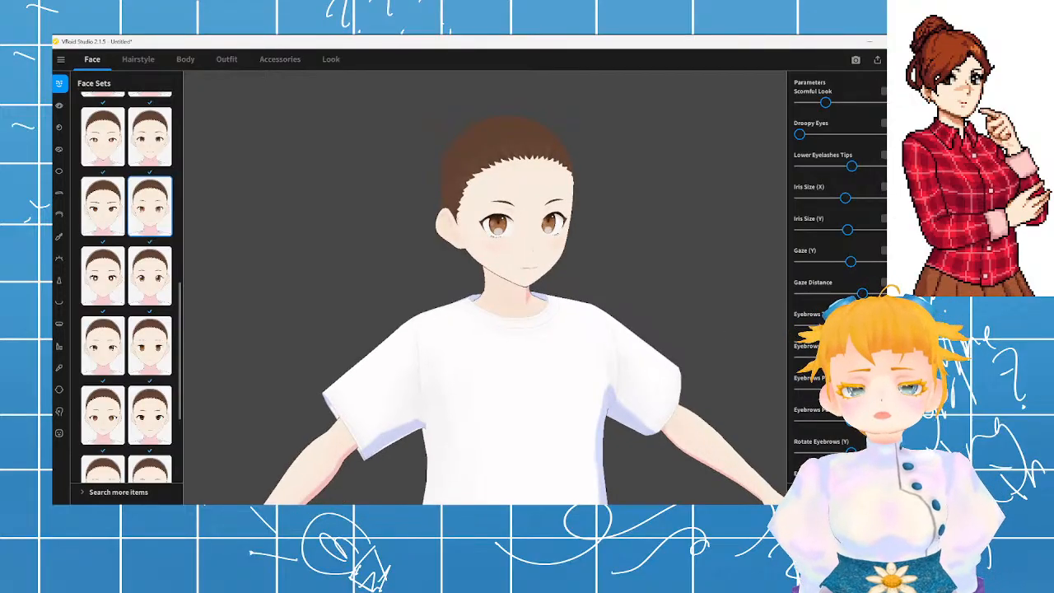
right_click_drag(659, 323, 635, 327)
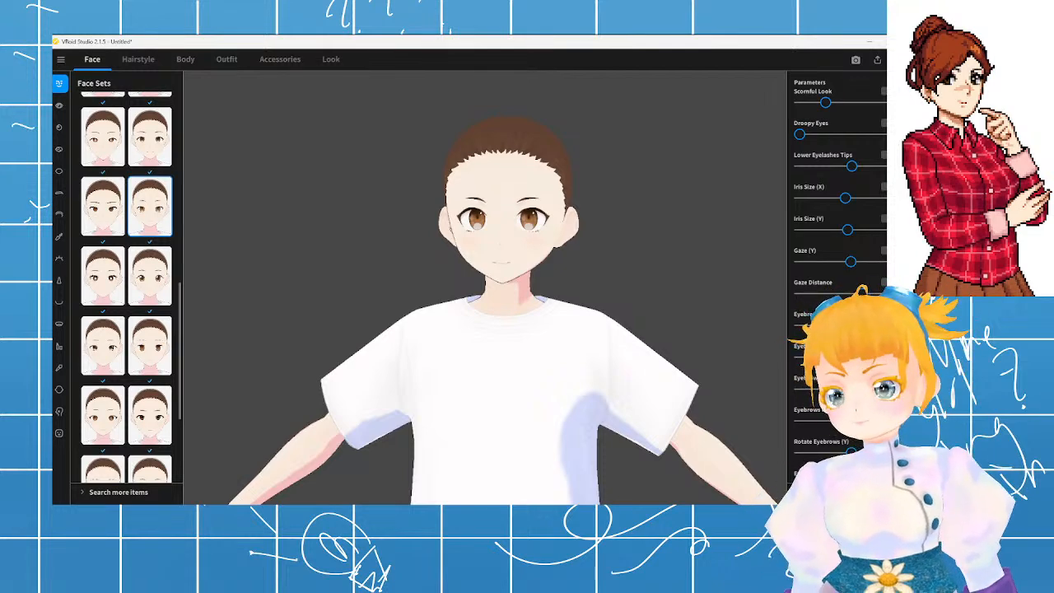
left_click_drag(581, 311, 613, 363)
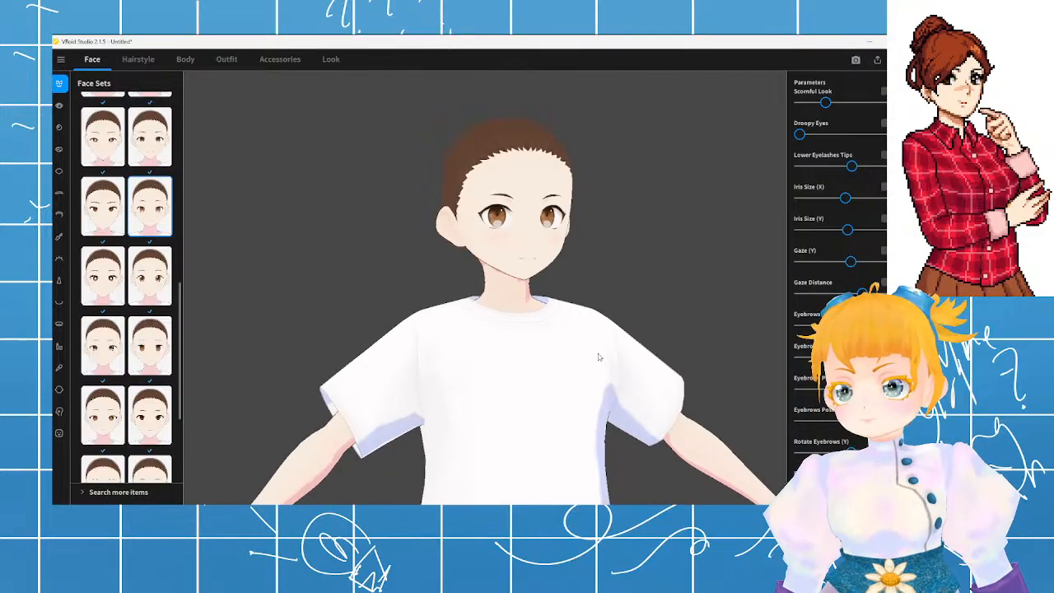
- Lower Eyebrows Arch to near its minimum, Eyebrows Position (Y) to roughly a third, and raise Eyebrows Position (X) slightly above the middle
scroll(836, 272, "down", 1)
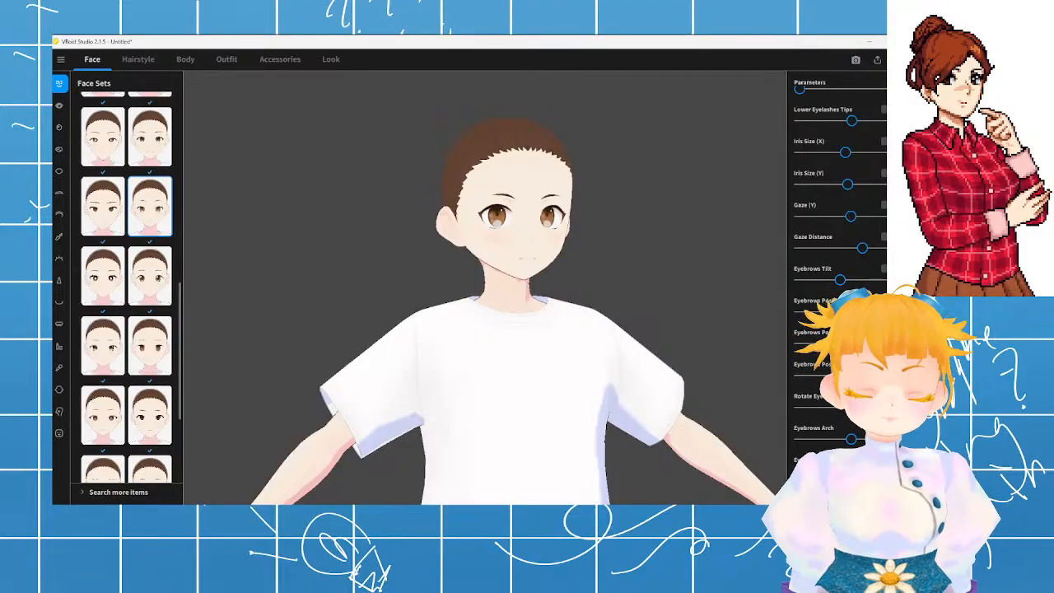
mouse_move(661, 368)
right_mouse_down()
mouse_move(654, 363)
mouse_move(676, 367)
mouse_move(659, 375)
right_mouse_up()
scroll(544, 343, "up", 2)
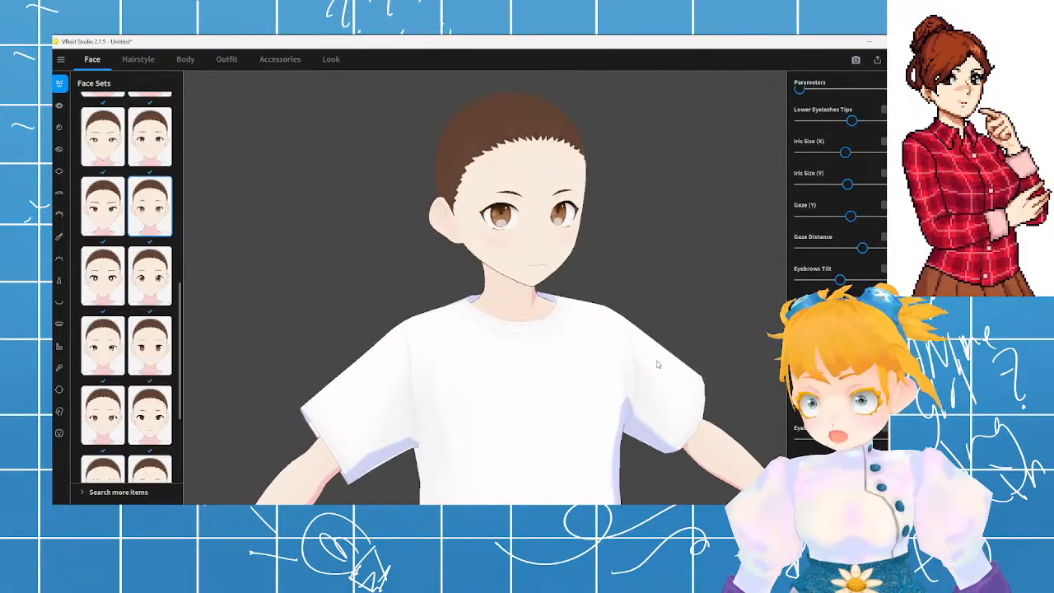
scroll(824, 444, "down", 1)
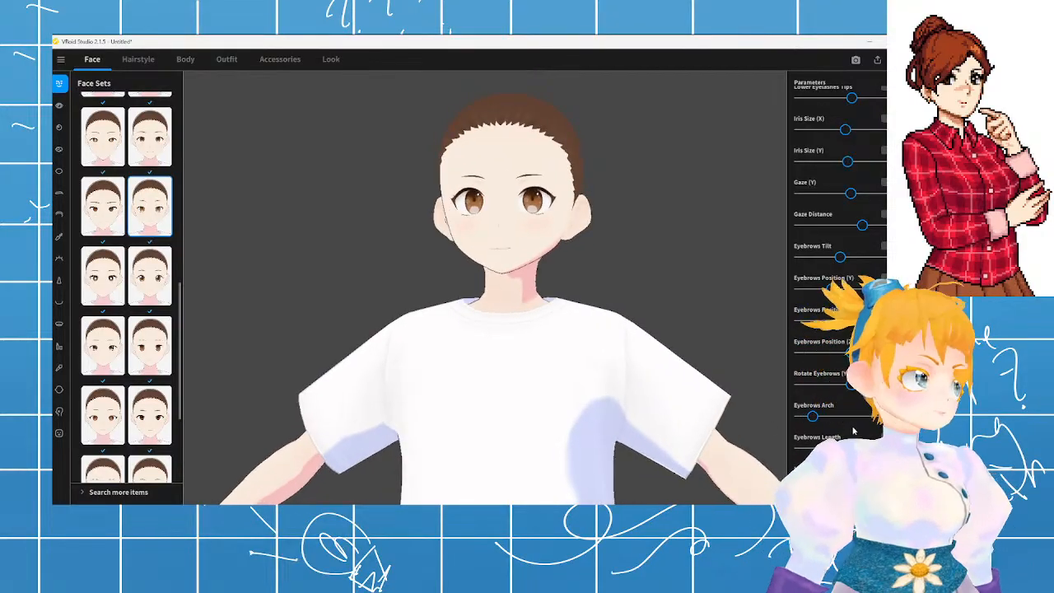
scroll(837, 272, "down", 2)
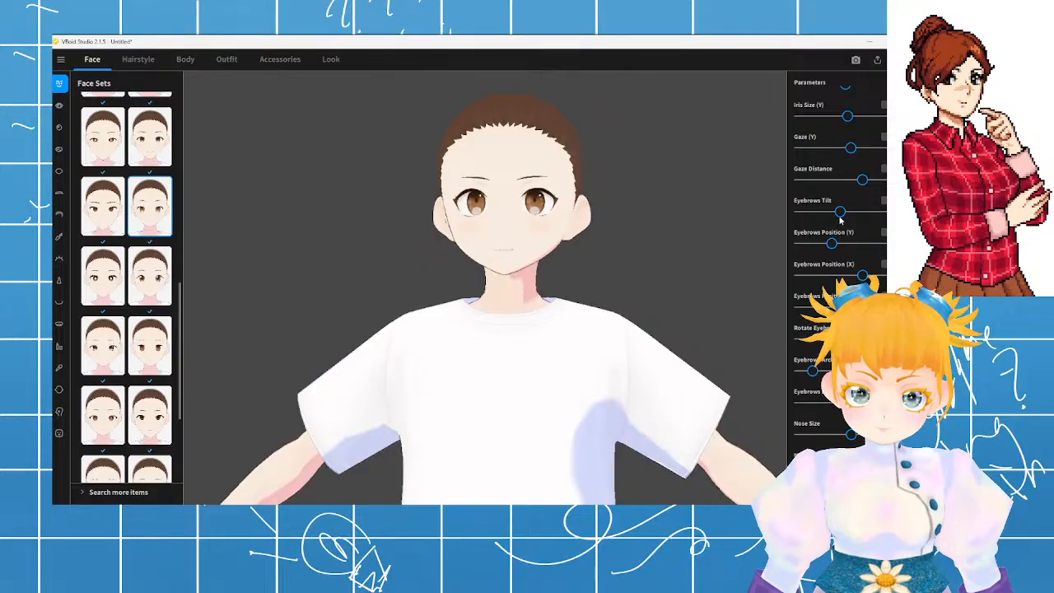
- Lower Eyebrows Tilt slightly, to roughly a third of its range, and check the eyebrows up close
left_click_drag(841, 220, 837, 219)
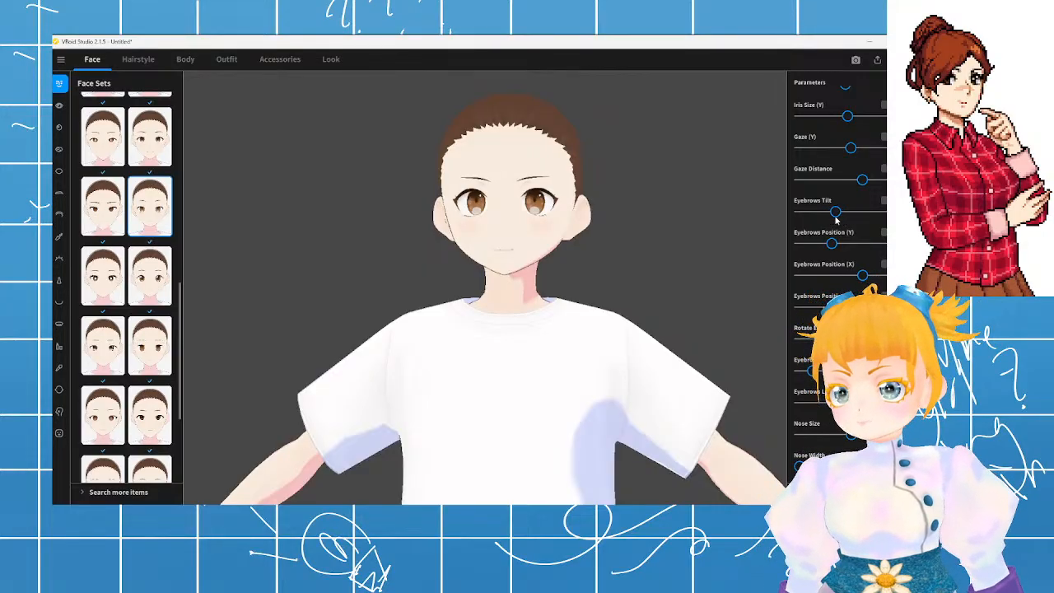
scroll(835, 225, "up", 4)
scroll(835, 225, "down", 4)
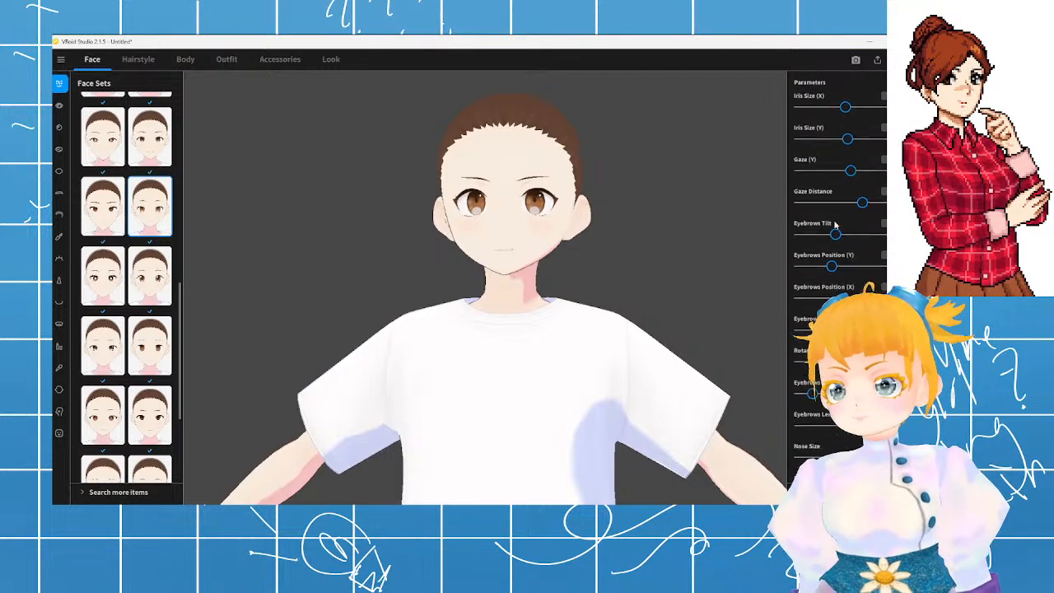
scroll(435, 224, "up", 4)
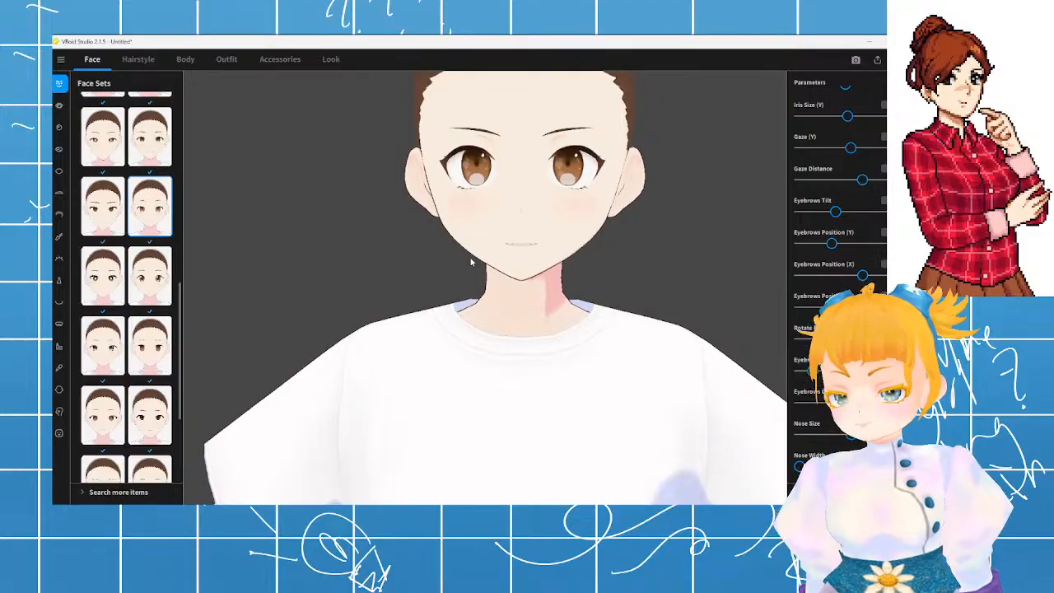
scroll(475, 263, "down", 4)
- Examine the head's profile from both sides and look through the eyebrow and nose parameters
right_click_drag(475, 266, 452, 266)
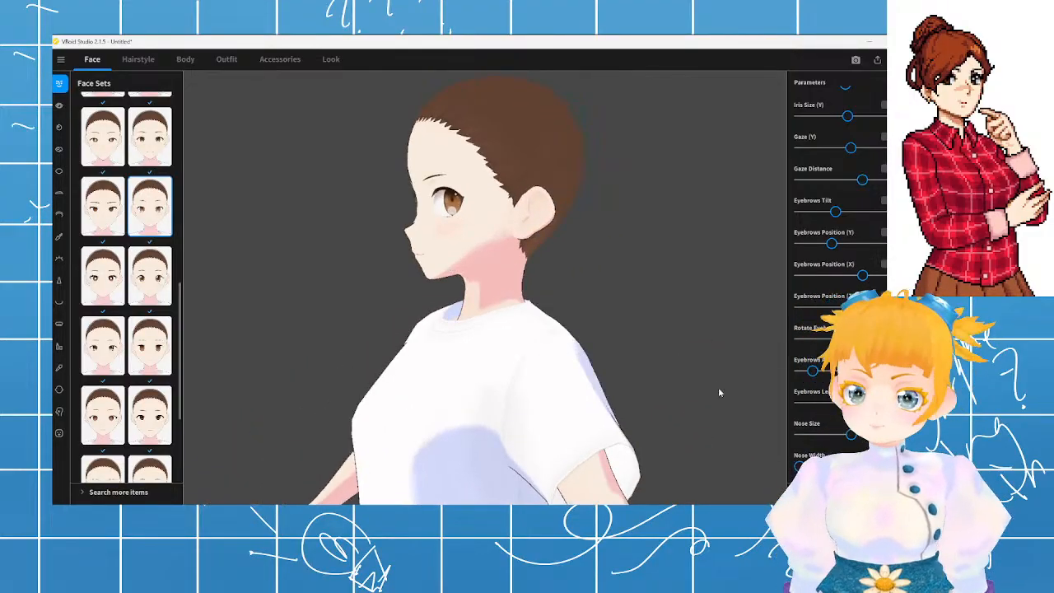
right_click_drag(493, 343, 480, 342)
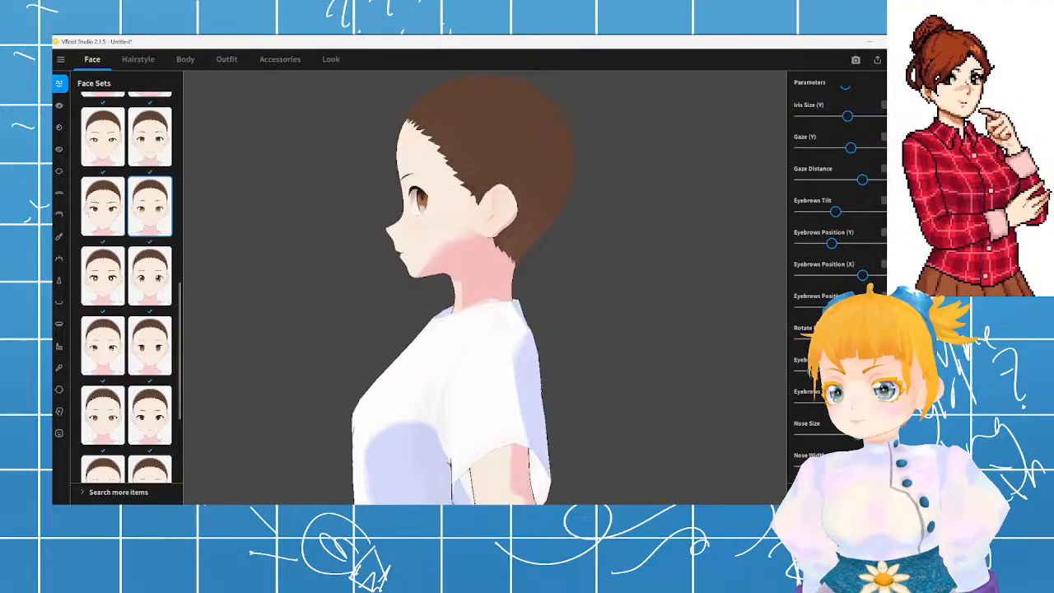
right_click_drag(511, 396, 543, 396)
scroll(823, 396, "down", 3)
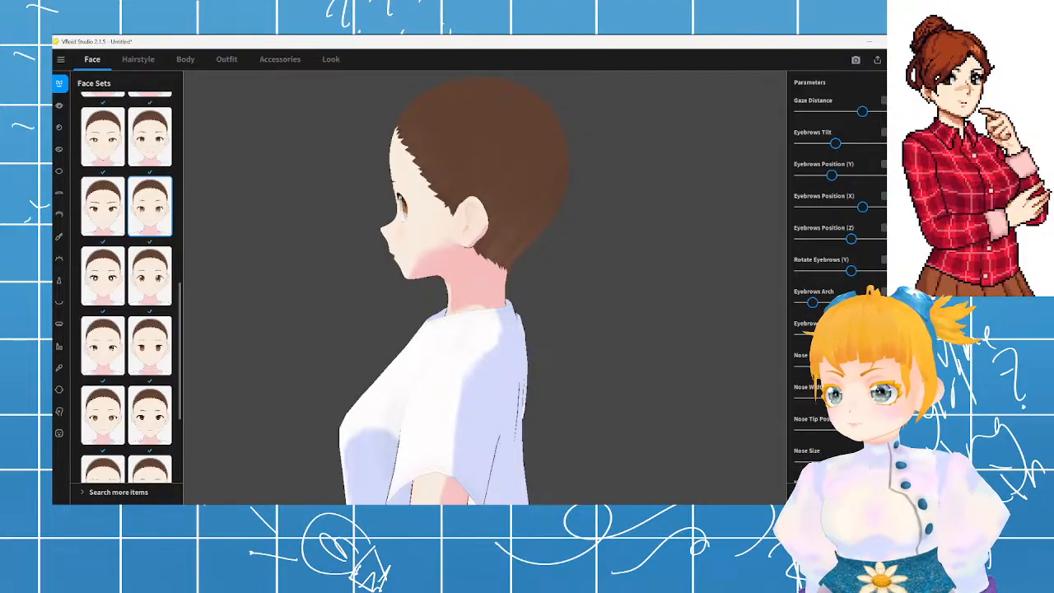
right_click_drag(589, 393, 675, 391)
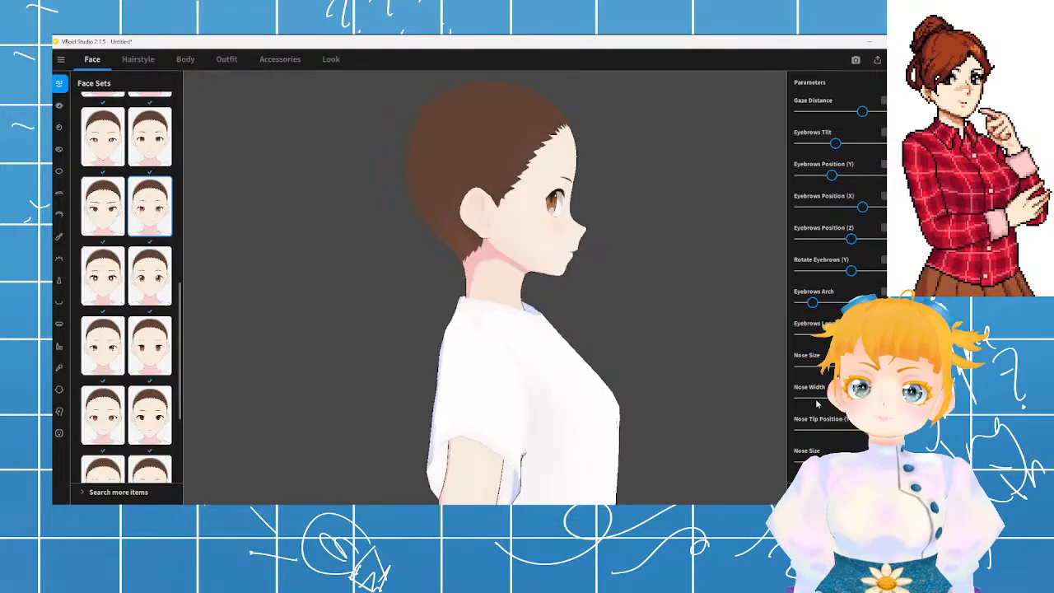
right_click_drag(817, 401, 742, 399)
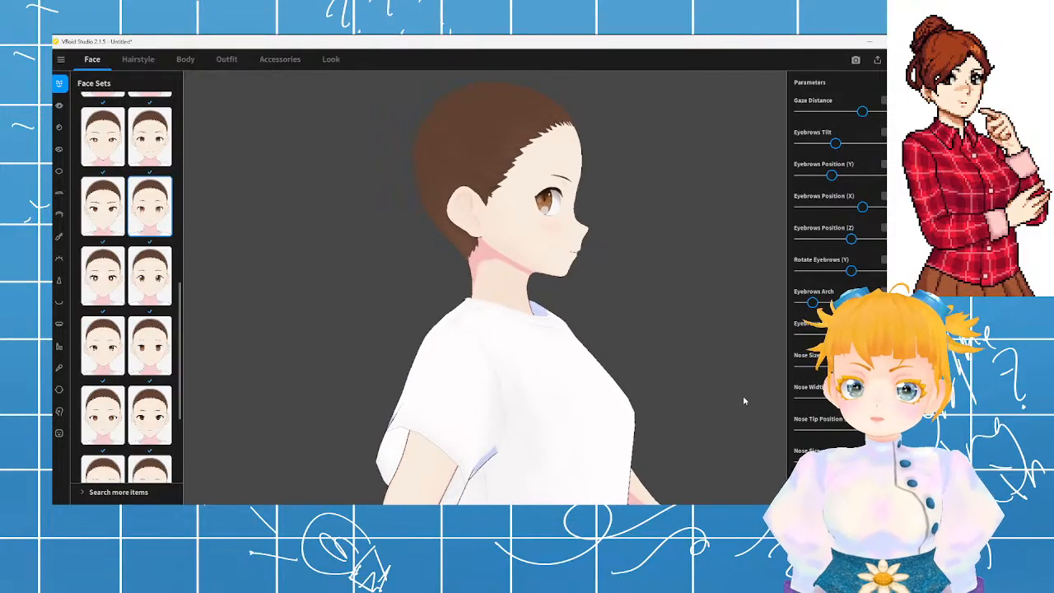
scroll(812, 350, "down", 2)
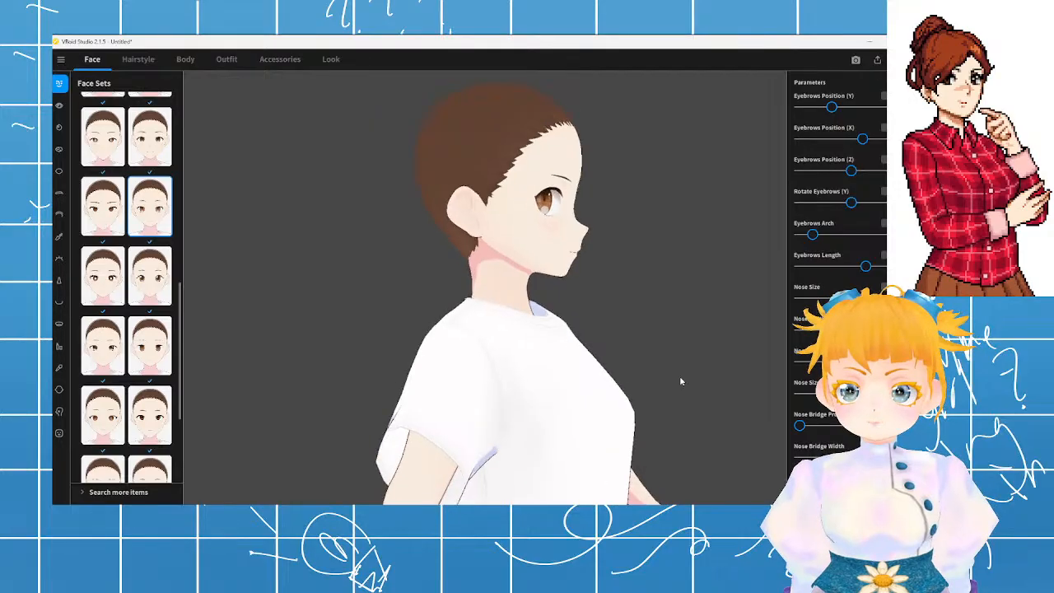
- Fine-tune the nose in profile, keeping Nose Bridge Prominence at minimum and Nose Tip Position (Y) at roughly two thirds, and check the face from several angles
right_click_drag(671, 382, 712, 389)
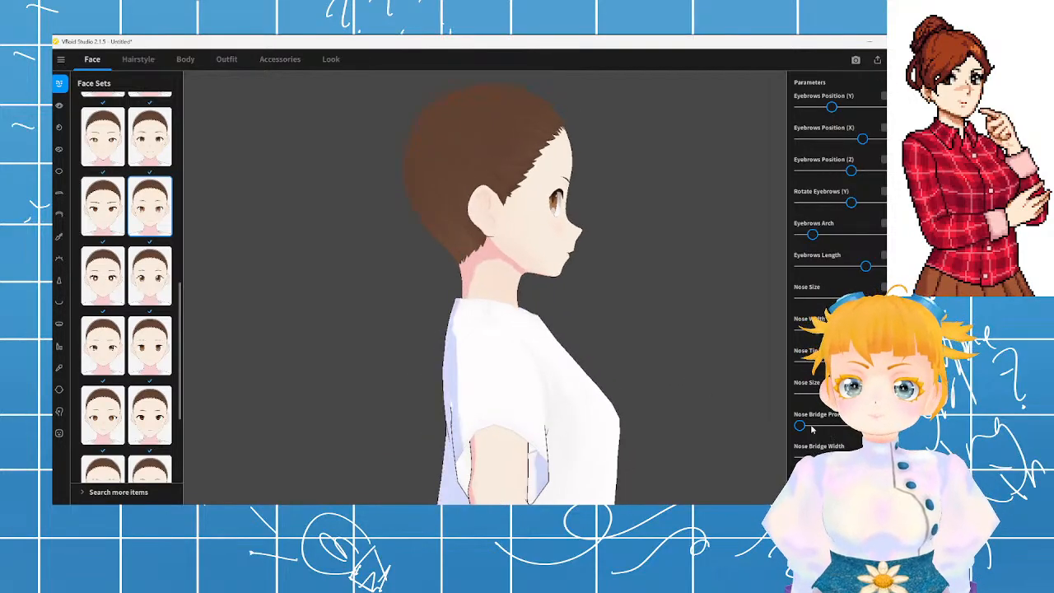
mouse_move(800, 426)
left_mouse_down()
mouse_move(856, 426)
mouse_move(786, 430)
left_mouse_up()
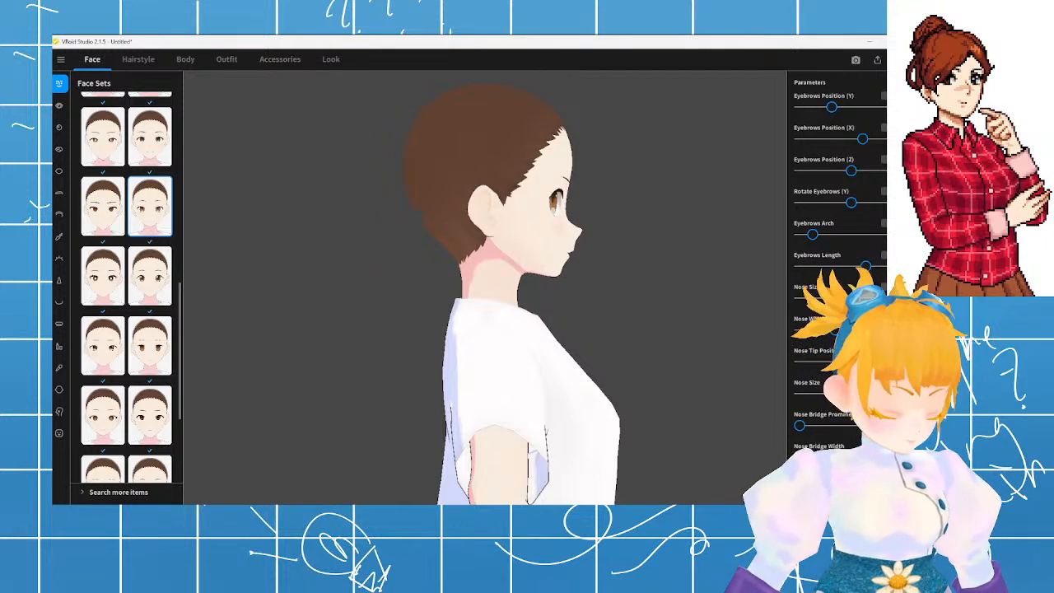
left_click_drag(851, 330, 890, 329)
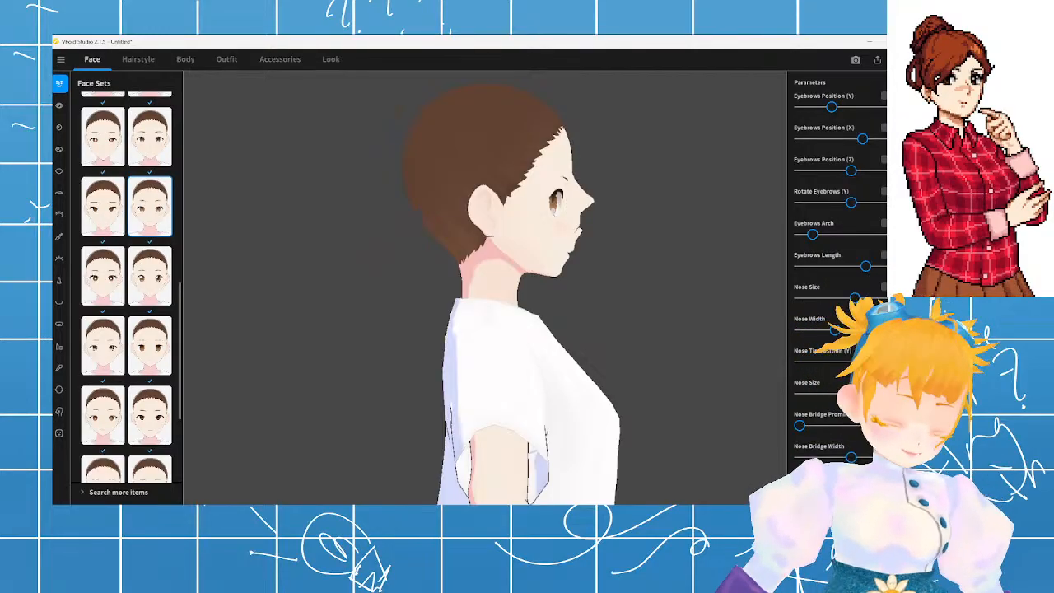
left_click_drag(890, 361, 852, 361)
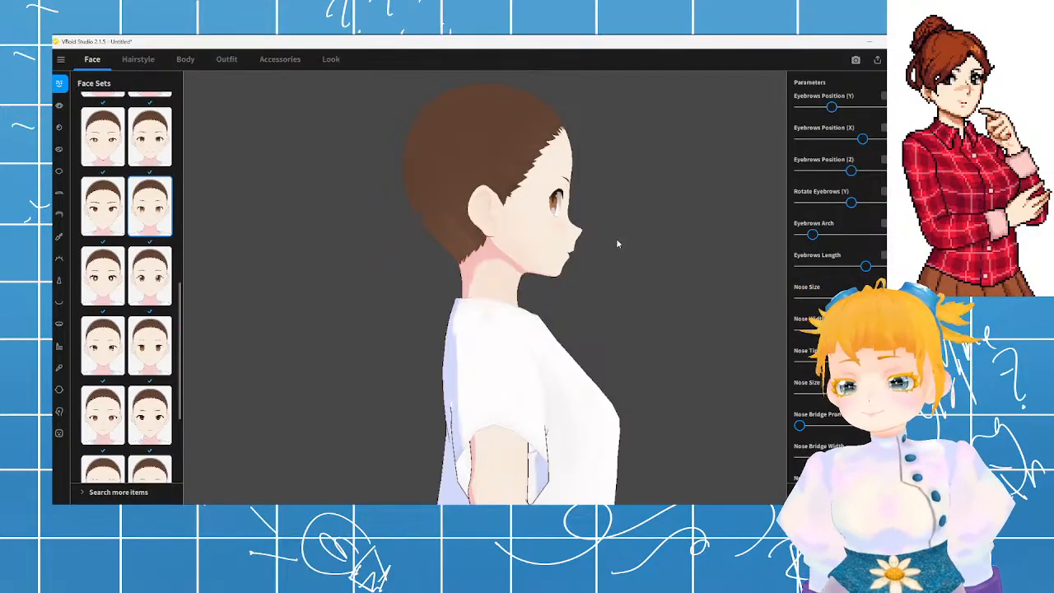
mouse_move(618, 244)
left_mouse_down()
mouse_move(593, 247)
mouse_move(624, 247)
left_mouse_up()
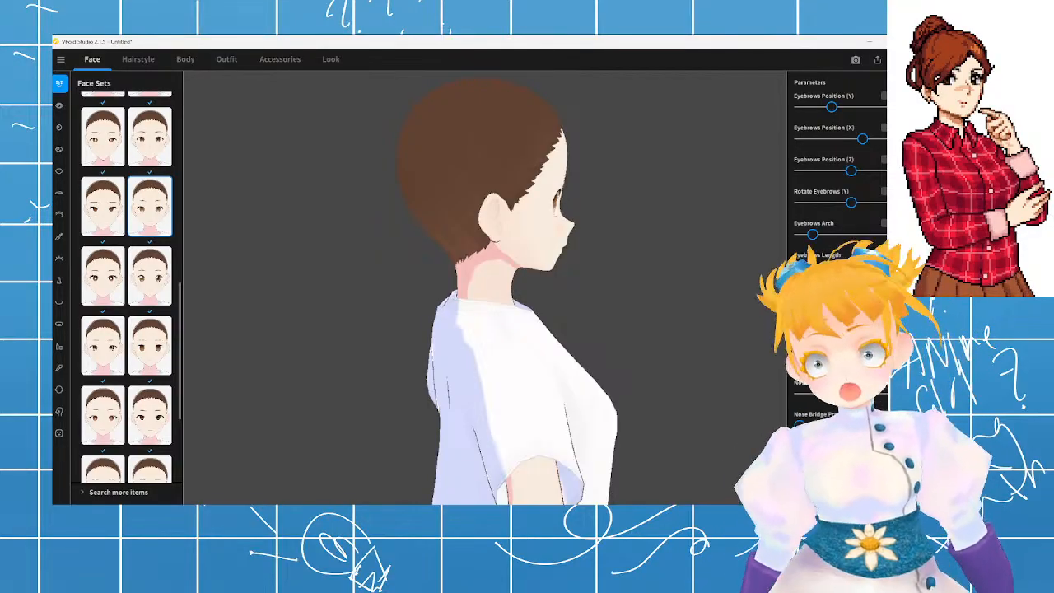
left_click_drag(662, 377, 632, 368)
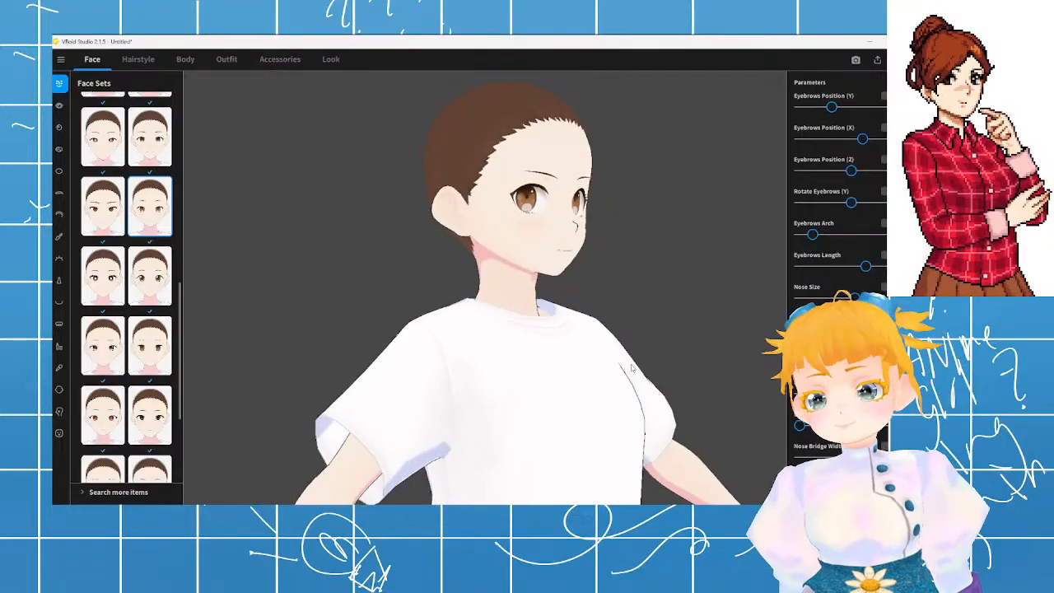
right_click_drag(631, 368, 624, 368)
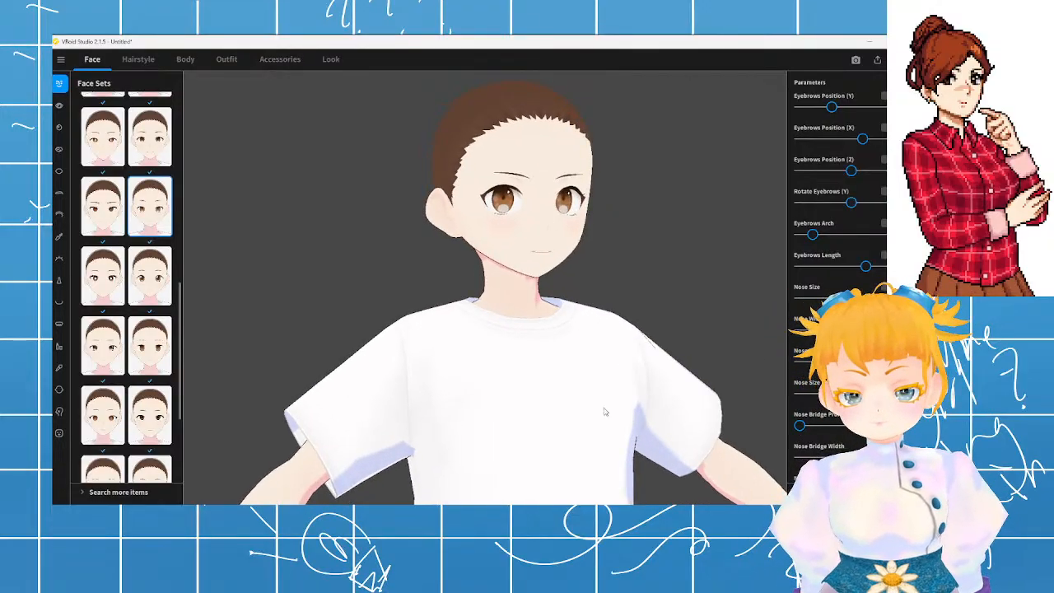
right_click_drag(605, 411, 628, 404)
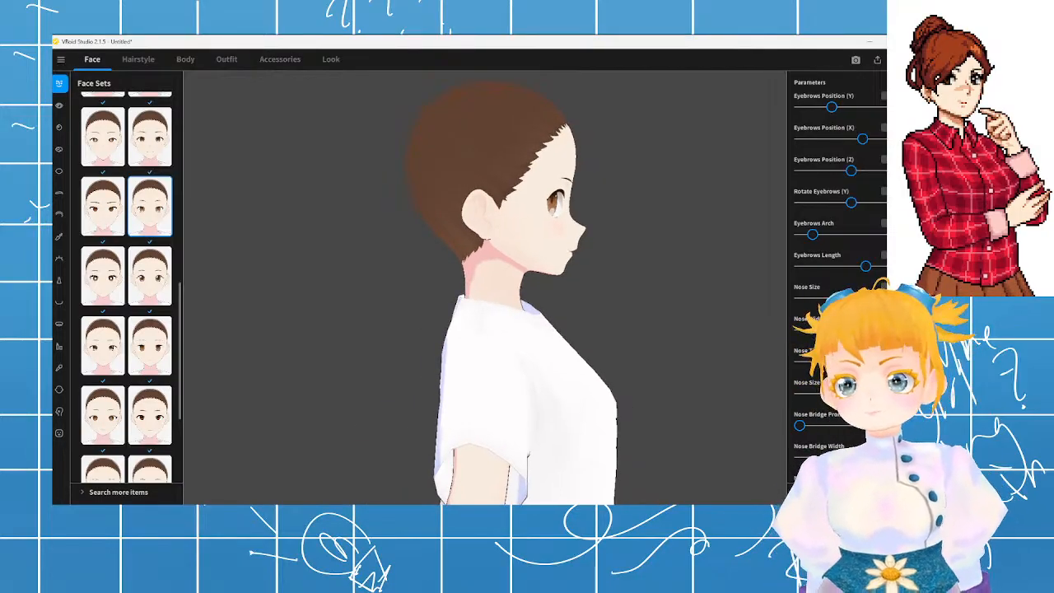
- Review the remaining nose parameters and the mouth, lip, teeth and Fem/Masc parameters while viewing the face from the front
scroll(836, 272, "down", 2)
scroll(832, 355, "down", 3)
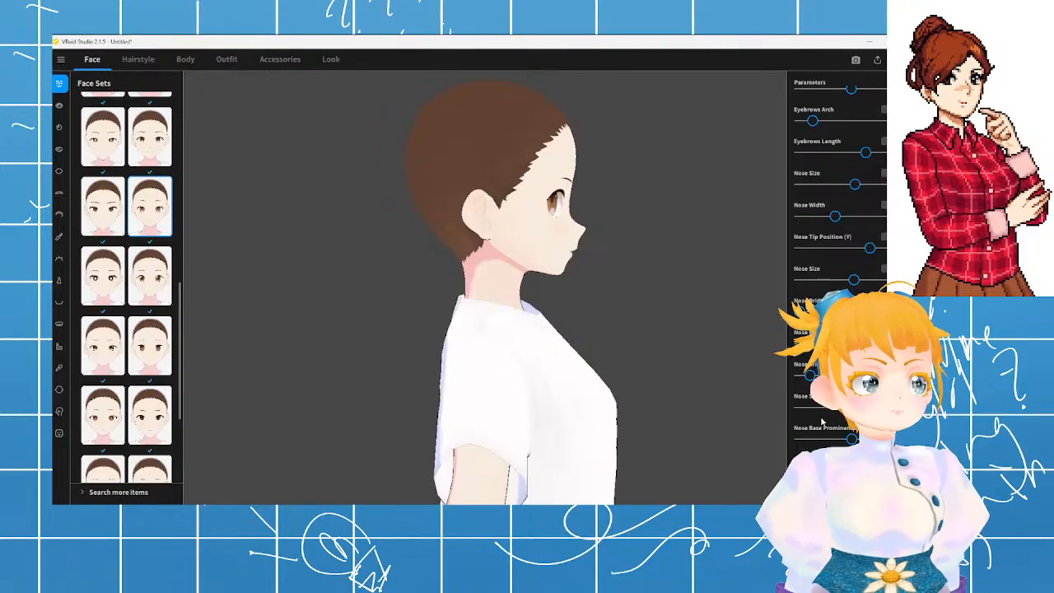
scroll(820, 420, "down", 1)
right_click_drag(596, 405, 555, 404)
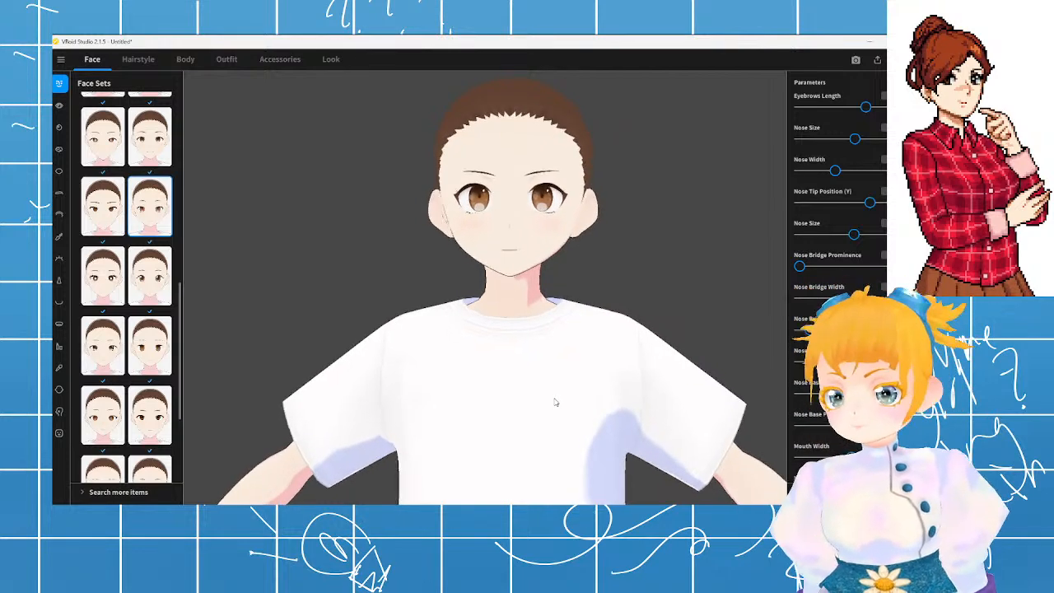
scroll(817, 430, "down", 1)
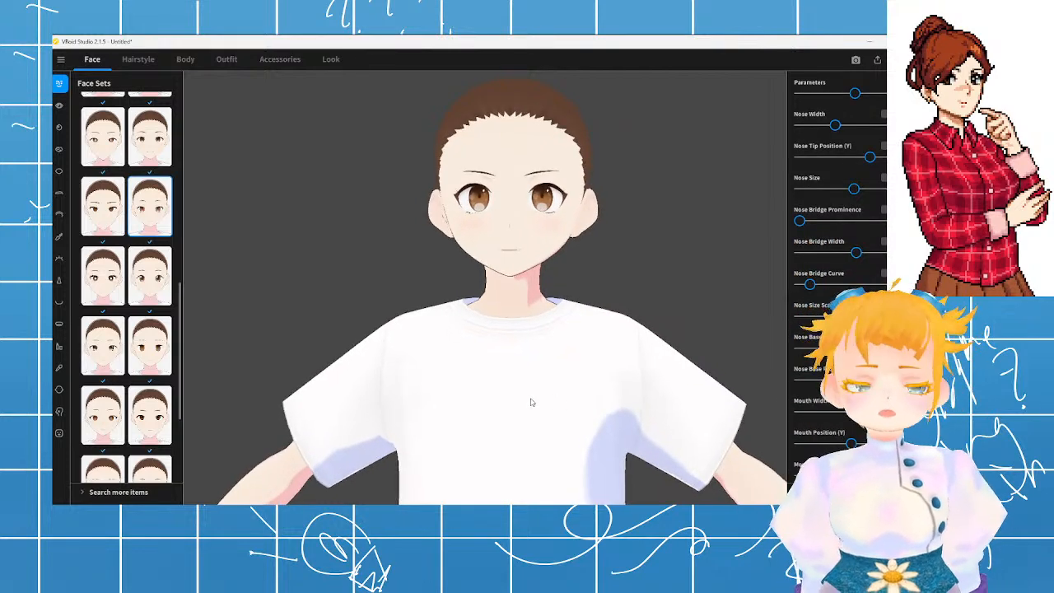
right_click_drag(531, 399, 534, 401)
scroll(836, 272, "down", 3)
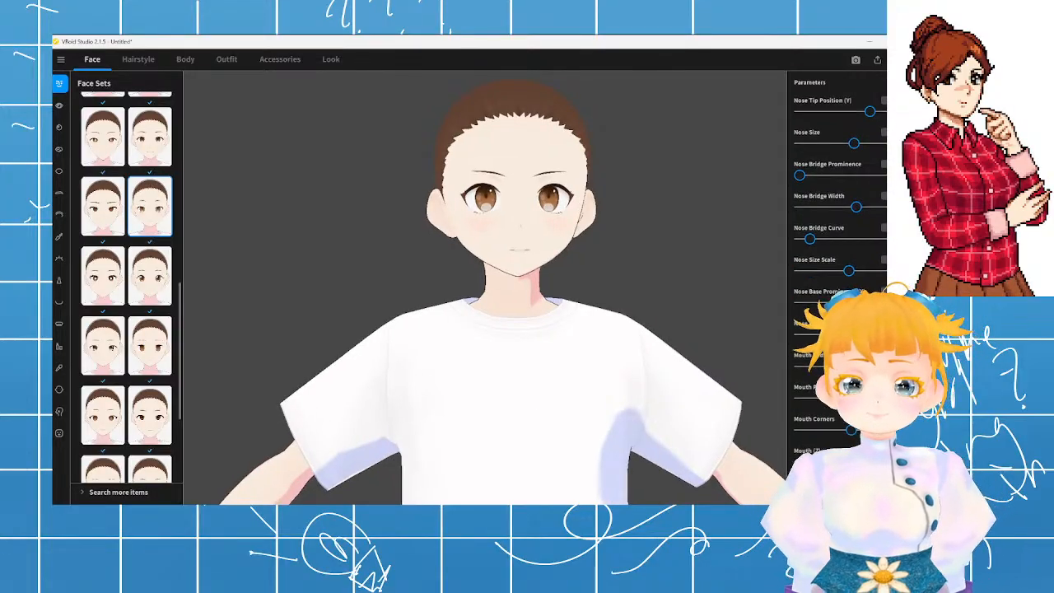
scroll(836, 272, "down", 6)
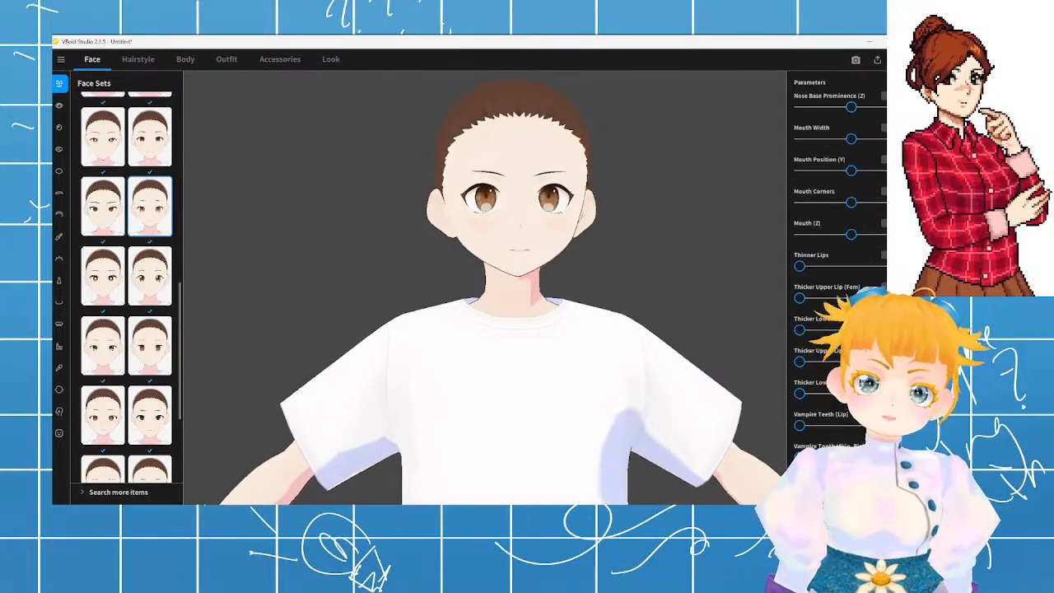
scroll(836, 272, "down", 10)
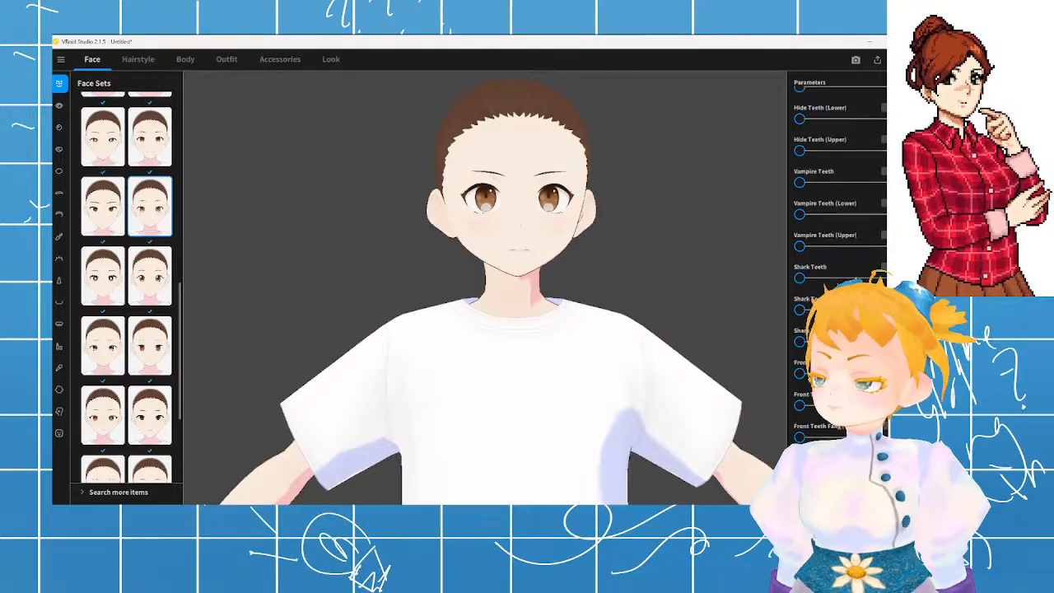
scroll(836, 271, "down", 6)
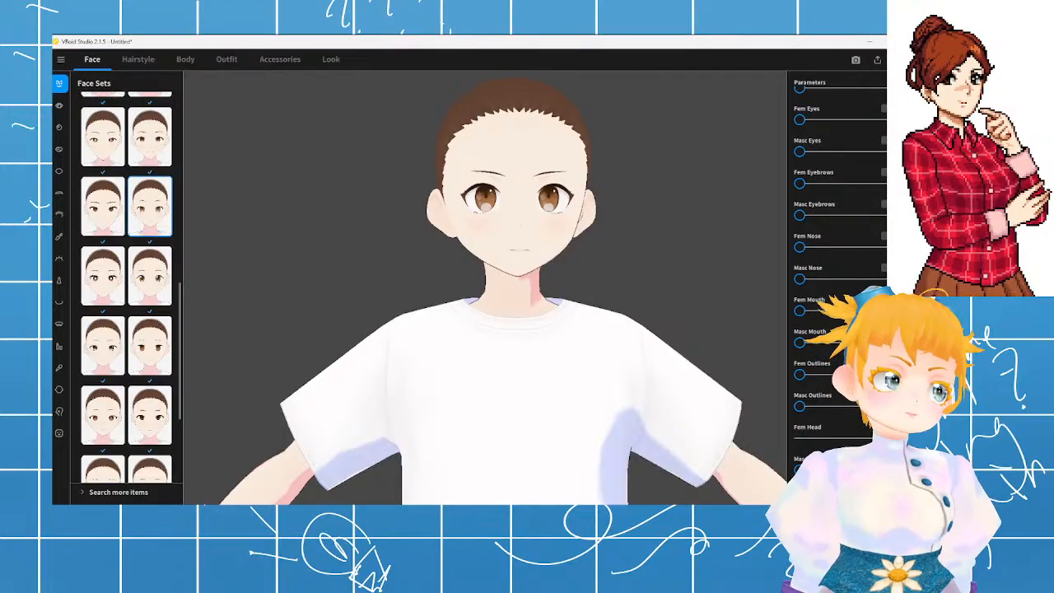
scroll(669, 400, "down", 2)
- Set Fem Head to its maximum and raise Fem Outlines, checking the head from a three-quarter angle
mouse_move(669, 399)
right_mouse_down()
mouse_move(694, 401)
mouse_move(681, 404)
right_mouse_up()
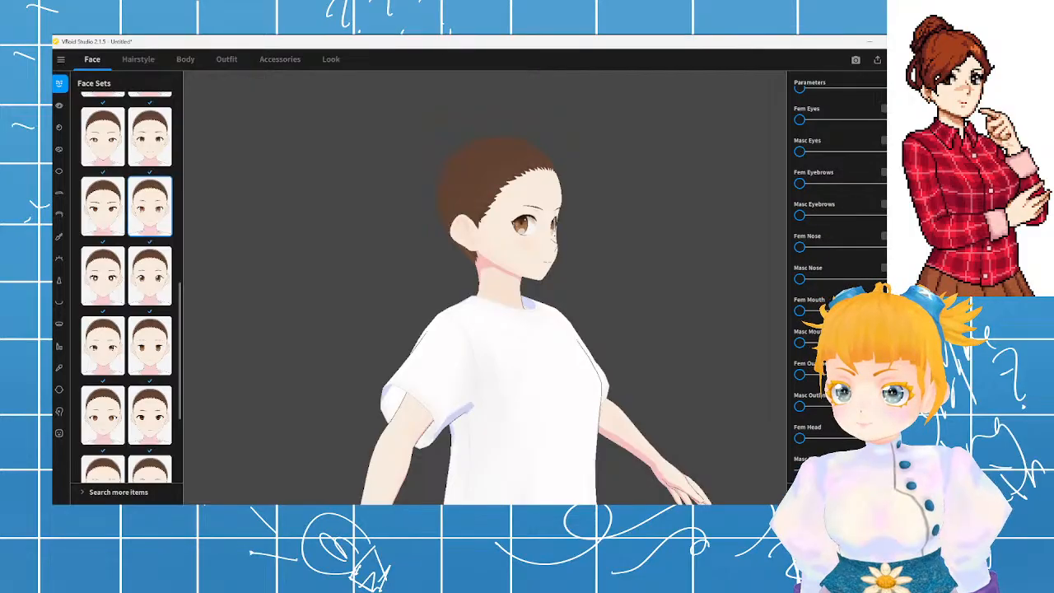
left_click_drag(800, 440, 898, 440)
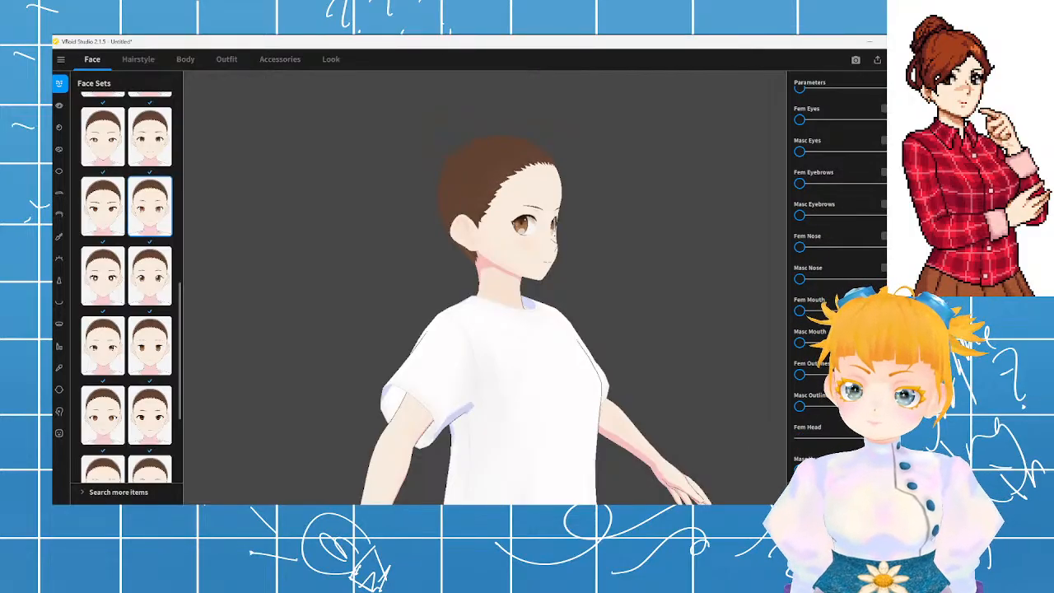
left_click_drag(800, 376, 771, 371)
right_click_drag(771, 370, 755, 370)
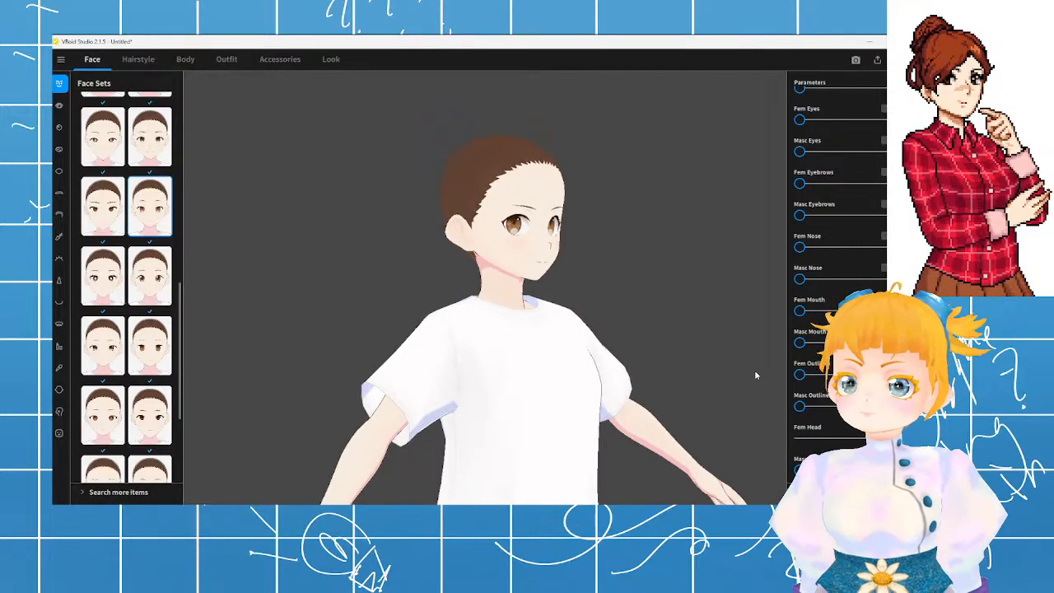
left_click_drag(803, 374, 807, 374)
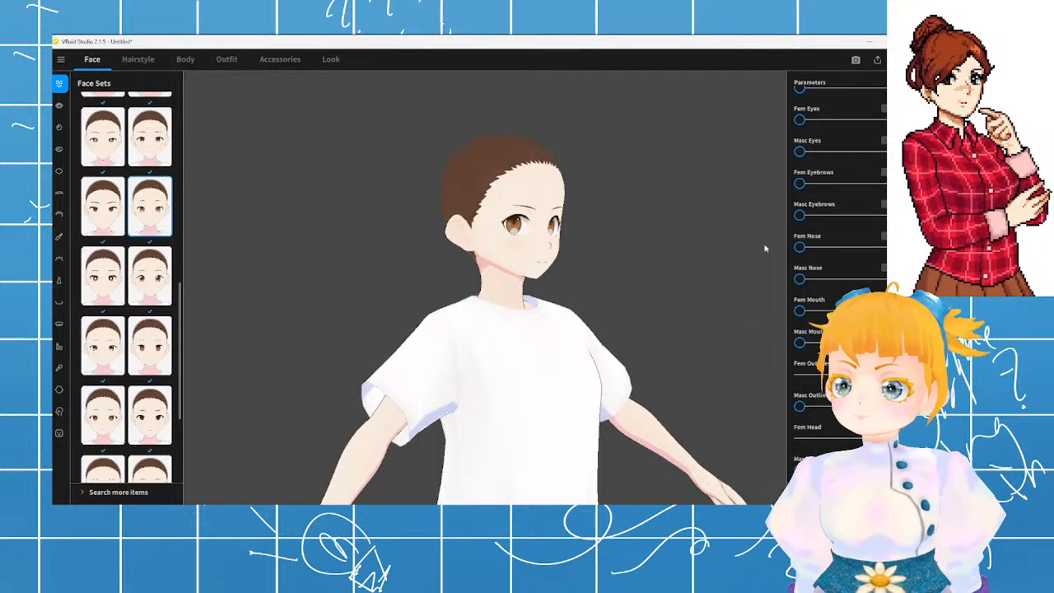
- Compare the face with Fem Face at its minimum and maximum, and set it to the maximum
scroll(846, 214, "up", 1)
scroll(846, 213, "up", 2)
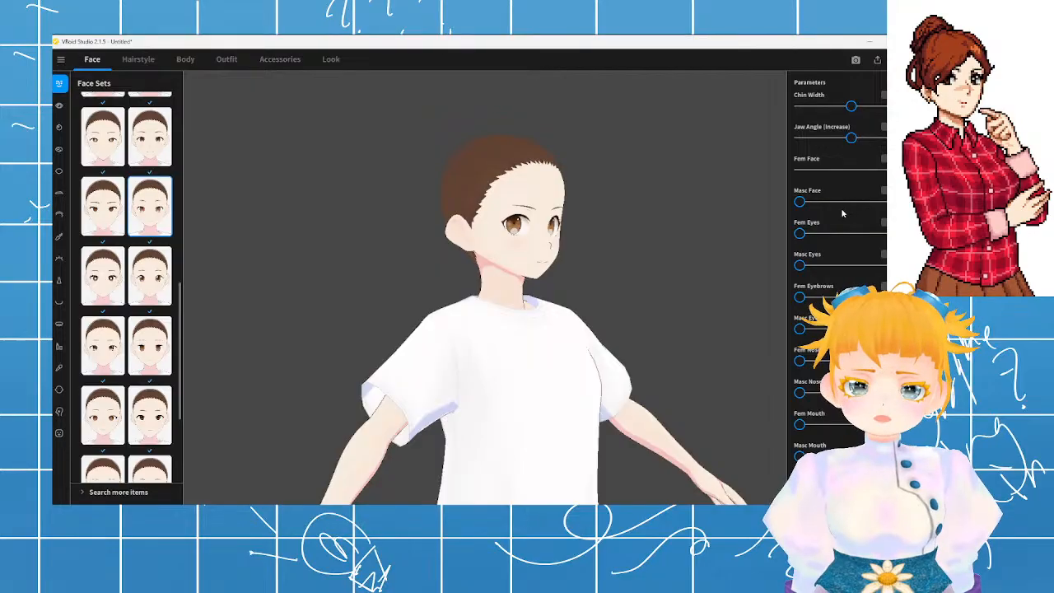
left_click_drag(854, 171, 788, 170)
mouse_move(592, 207)
right_mouse_down()
mouse_move(565, 207)
mouse_move(622, 208)
mouse_move(596, 212)
right_mouse_up()
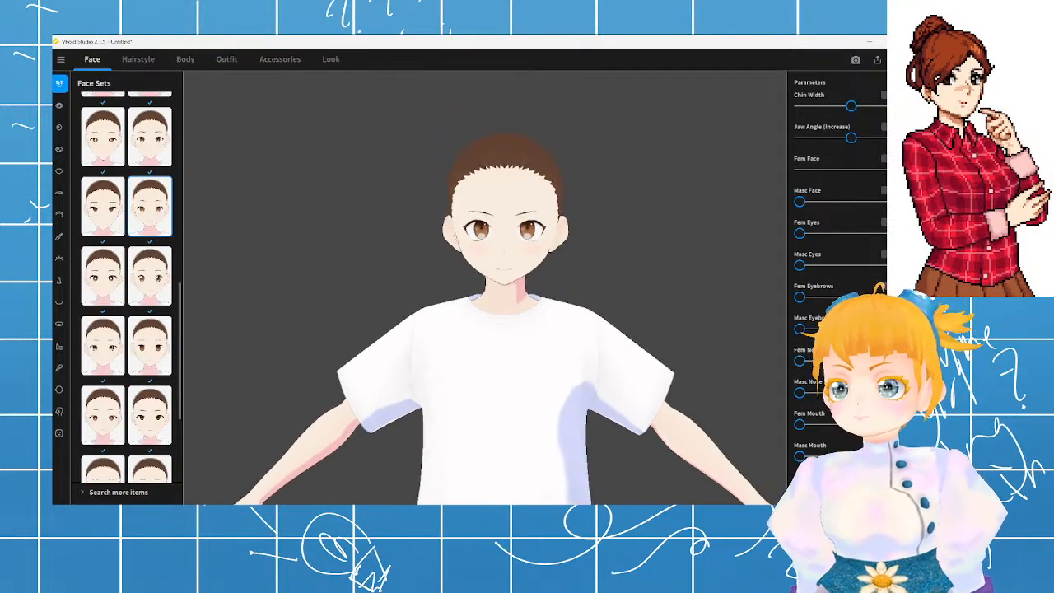
left_click_drag(800, 170, 904, 172)
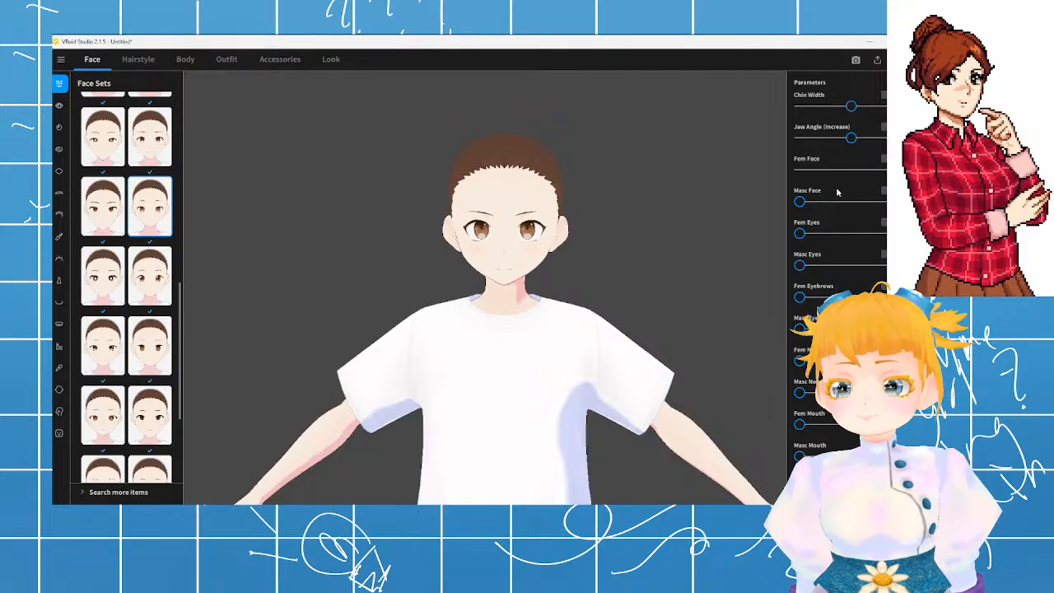
- Review the chin, jaw, cheek and ear parameters and inspect the face shape from the front and at an angle
scroll(837, 192, "up", 6)
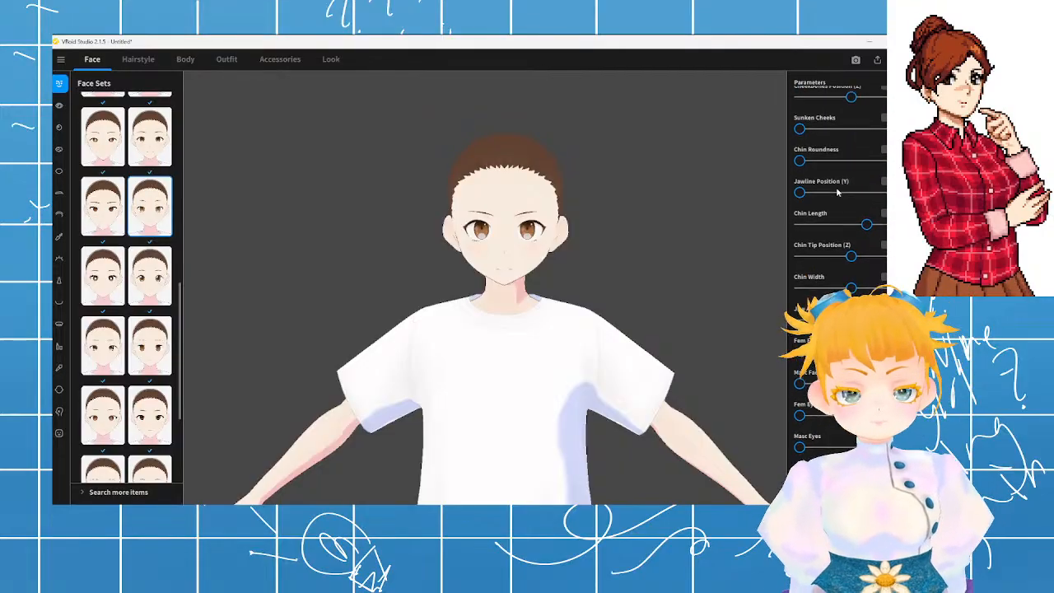
scroll(837, 194, "up", 1)
scroll(839, 192, "up", 4)
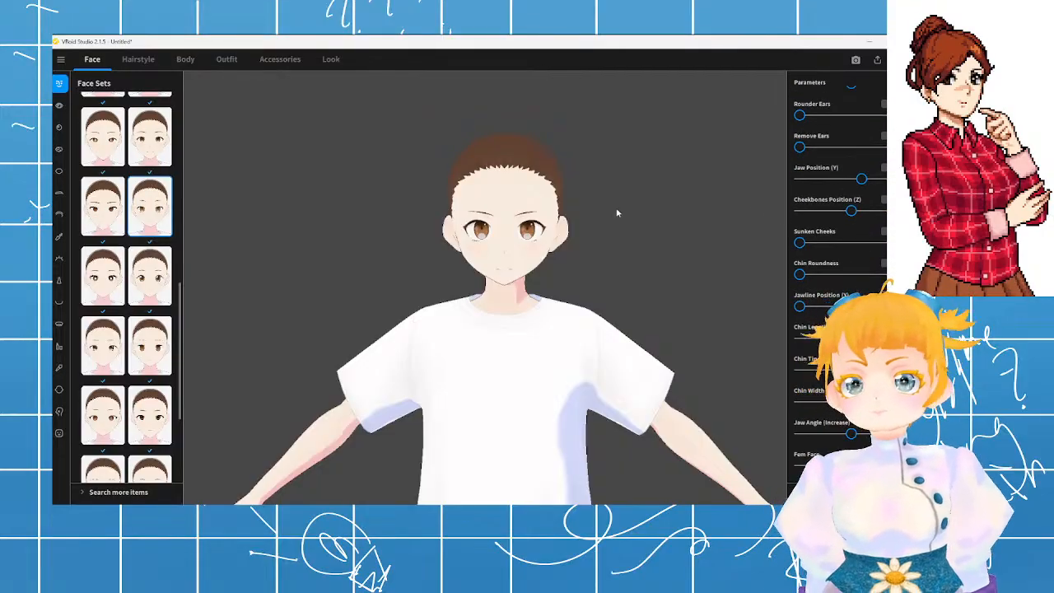
right_click_drag(617, 214, 645, 217)
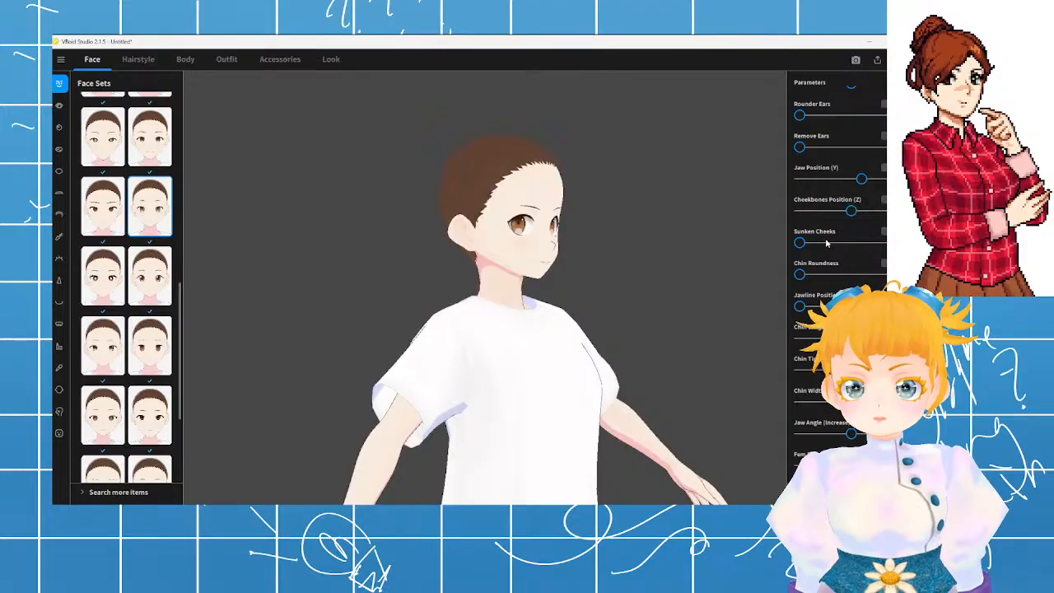
scroll(828, 243, "down", 3)
scroll(830, 240, "up", 1)
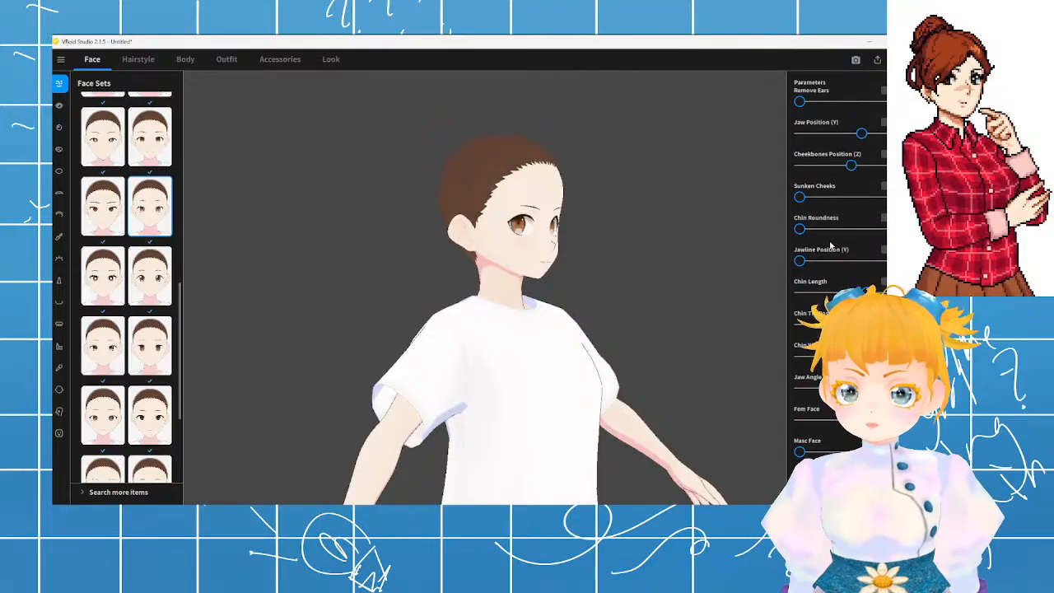
right_click_drag(622, 241, 609, 235)
scroll(854, 250, "up", 6)
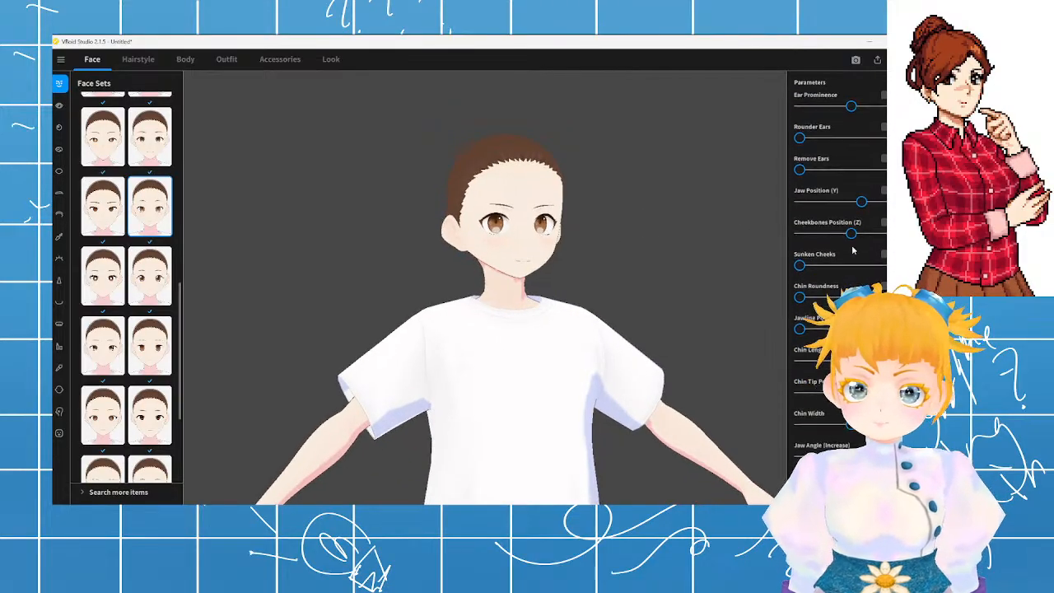
scroll(853, 250, "up", 2)
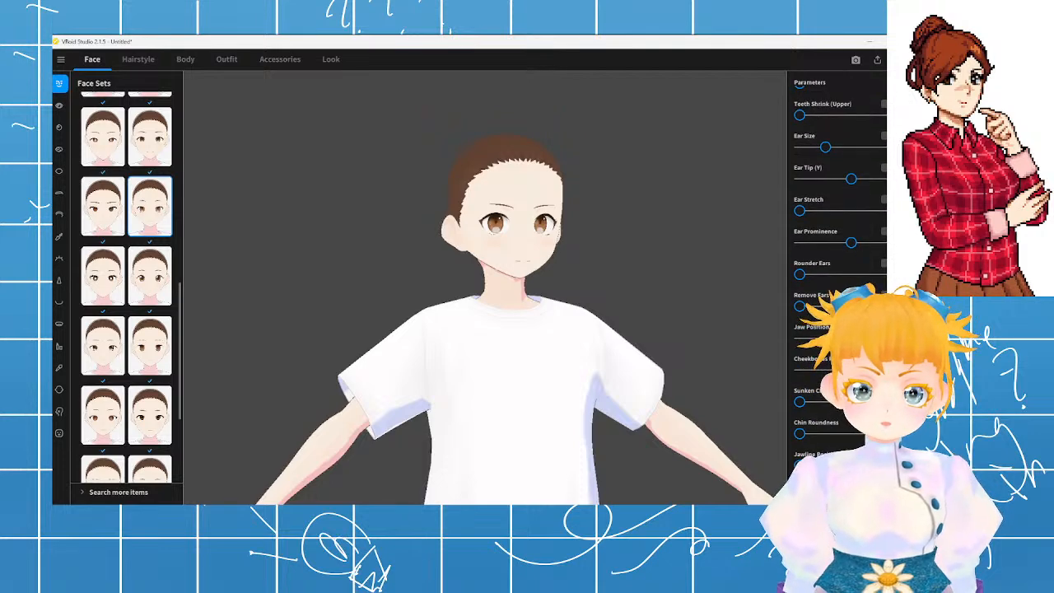
- Raise Eyes Position (Y) to near its maximum to move the eyes higher on the face
scroll(840, 280, "up", 15)
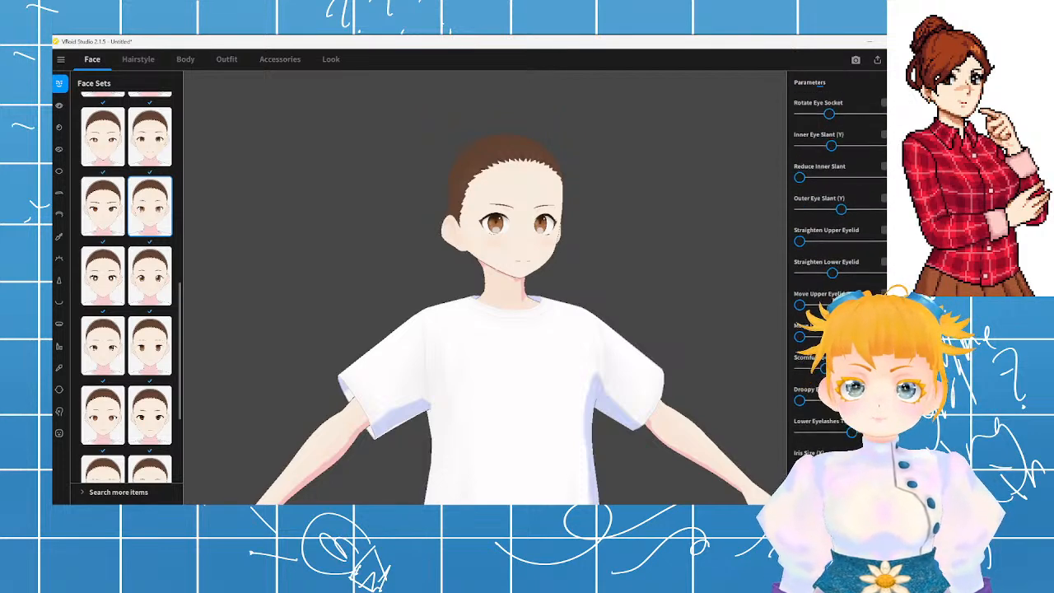
scroll(840, 280, "up", 4)
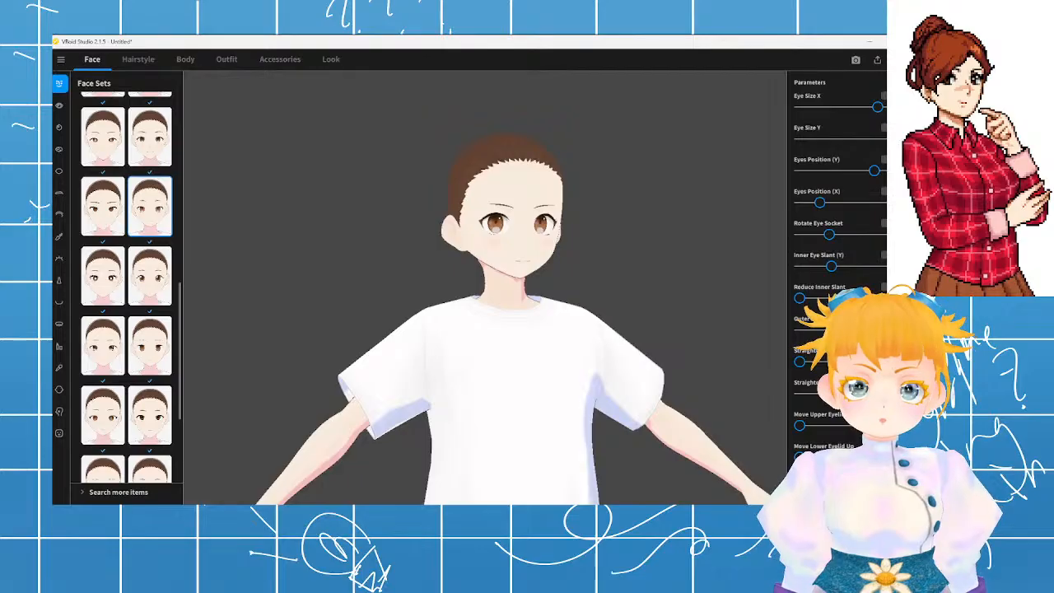
left_click_drag(876, 173, 896, 173)
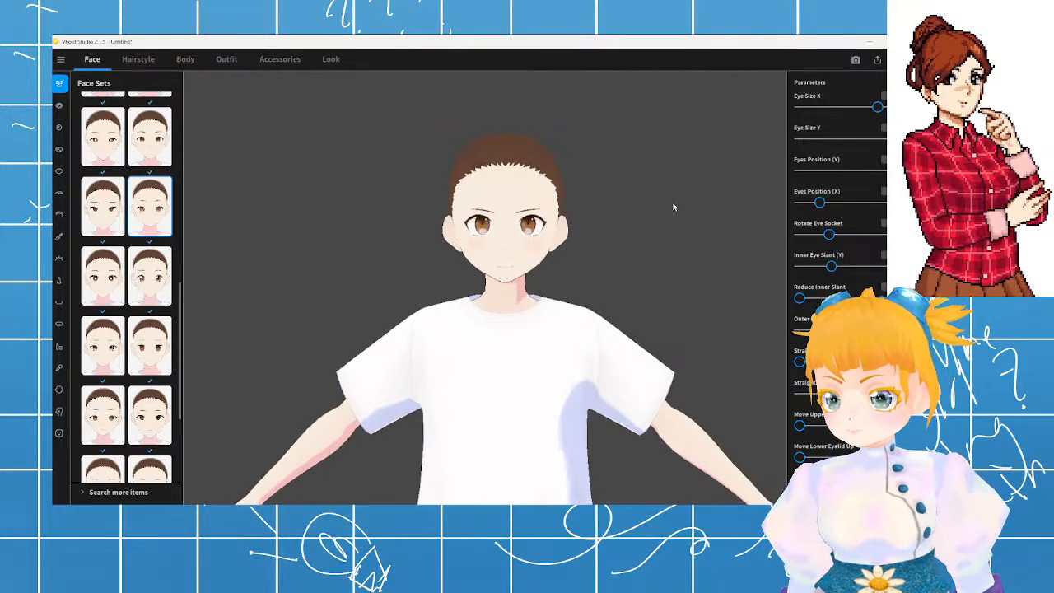
- Raise Eyebrows Position (Y) to roughly two thirds of its range to follow the higher eyes
scroll(820, 247, "down", 2)
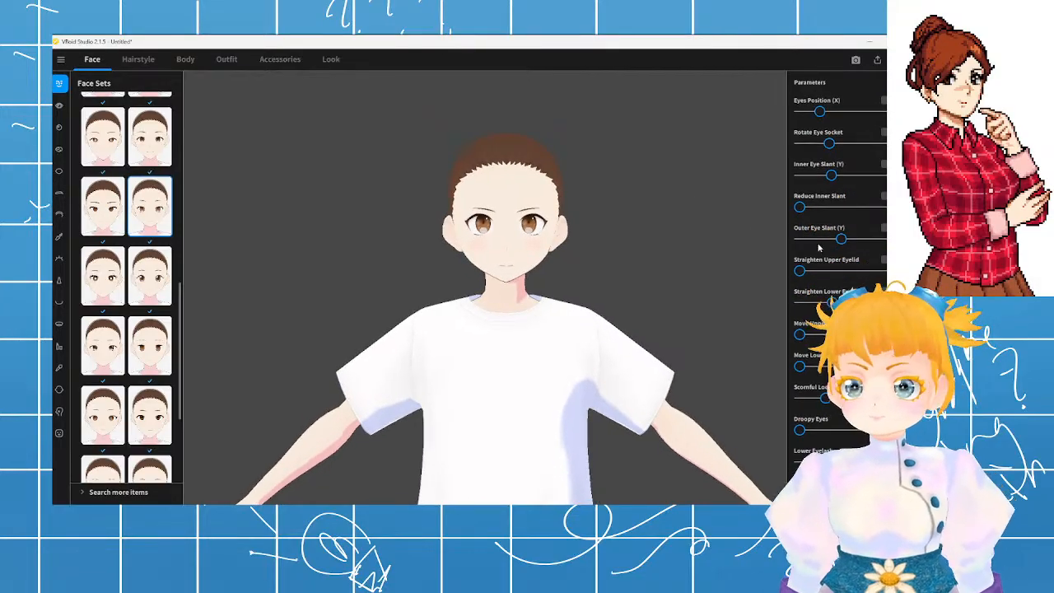
scroll(819, 247, "down", 5)
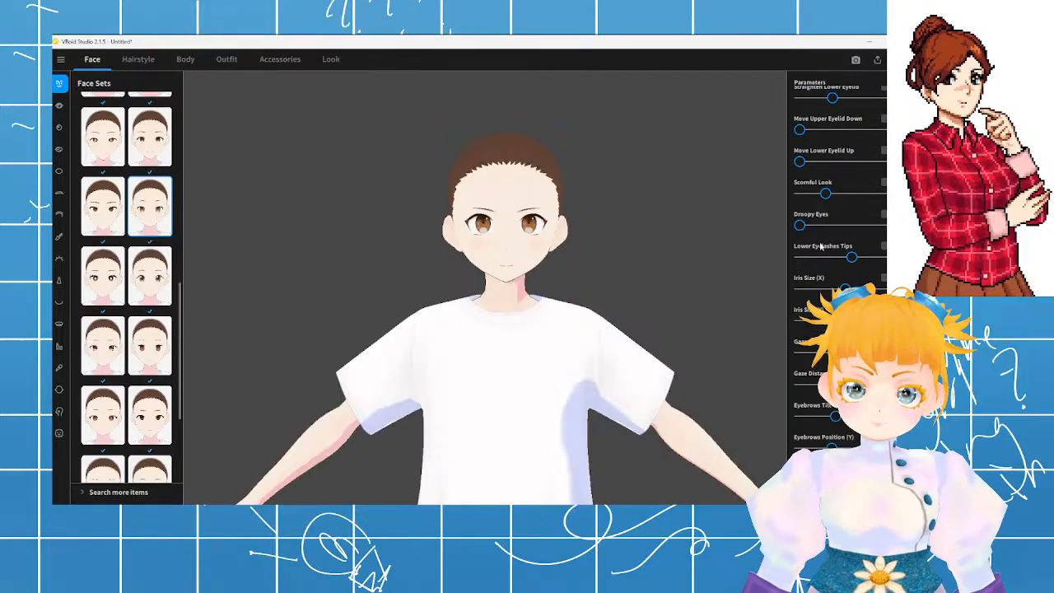
scroll(825, 253, "down", 3)
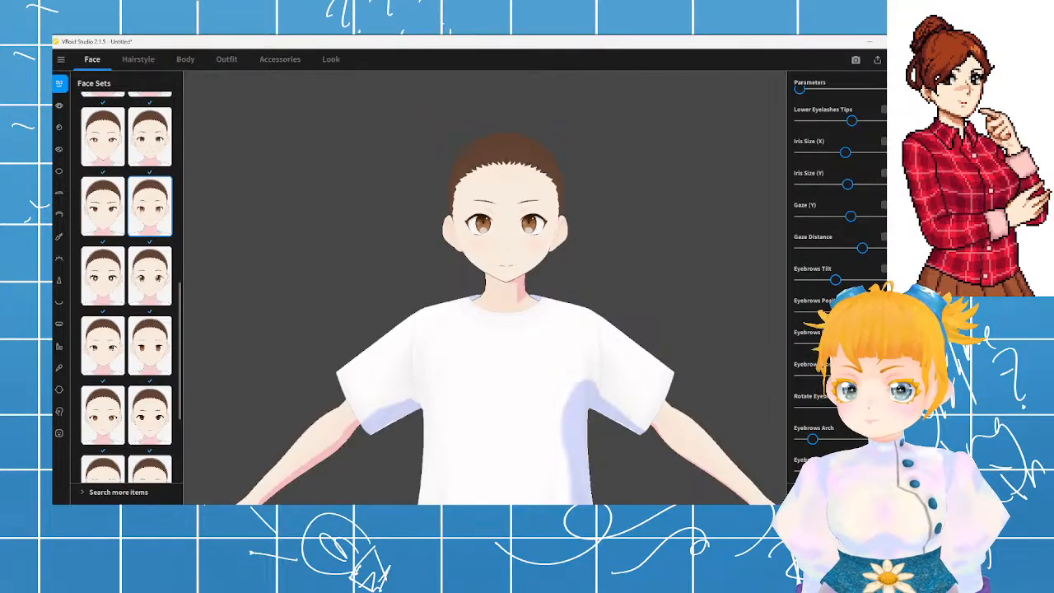
scroll(823, 247, "down", 3)
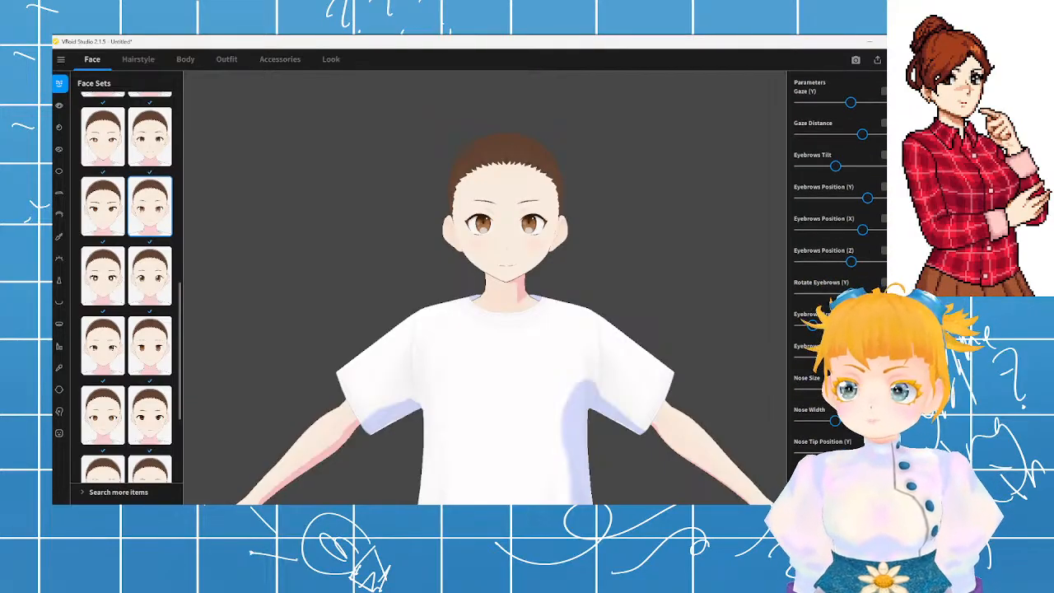
- Examine the eyebrow, nose and mouth parameters while comparing the face in profile and from the front
scroll(823, 247, "down", 4)
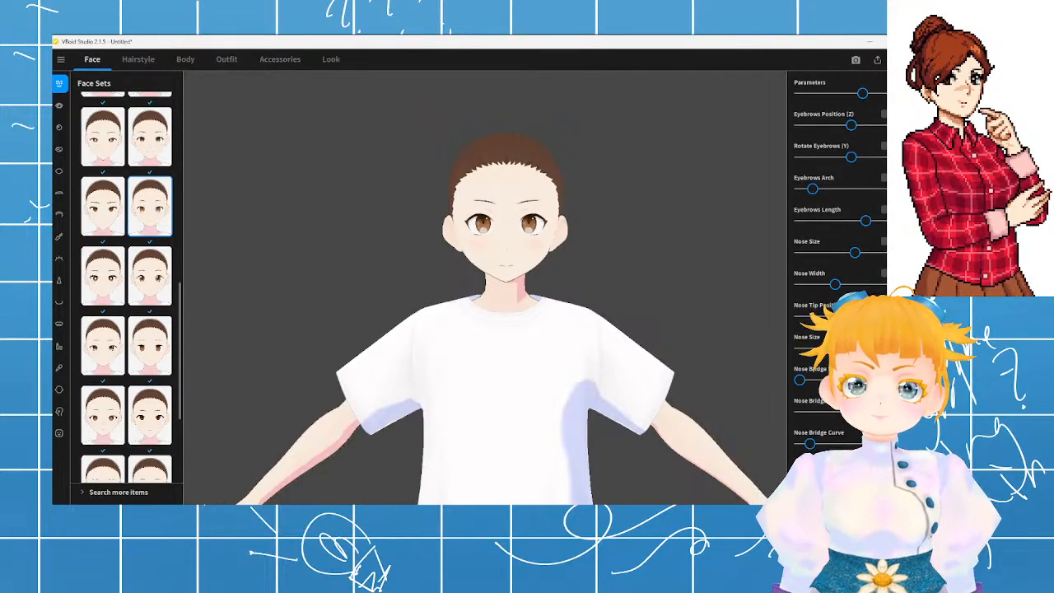
right_click_drag(675, 312, 679, 311)
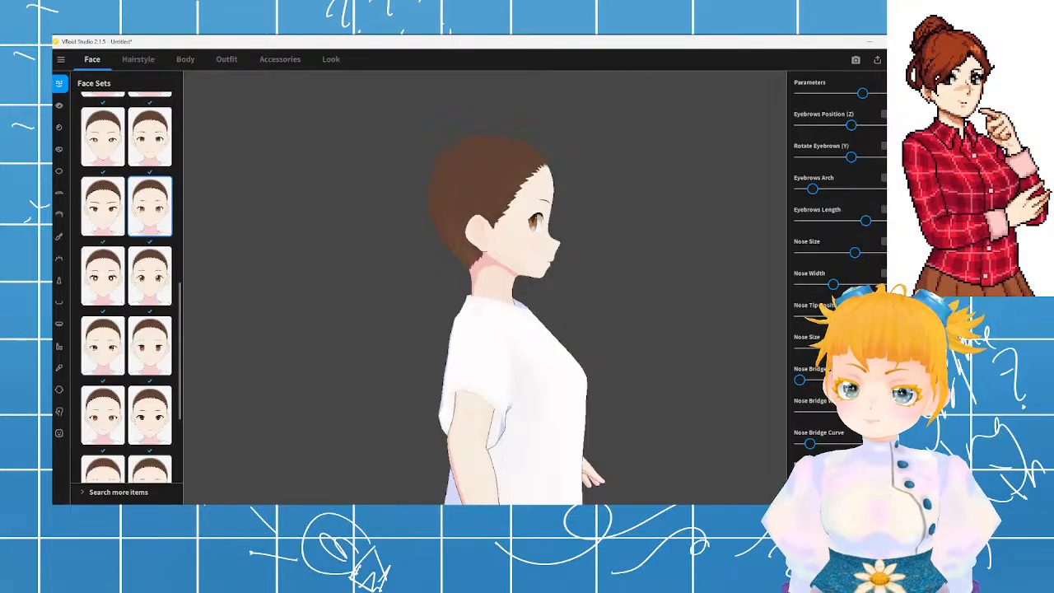
scroll(836, 272, "down", 5)
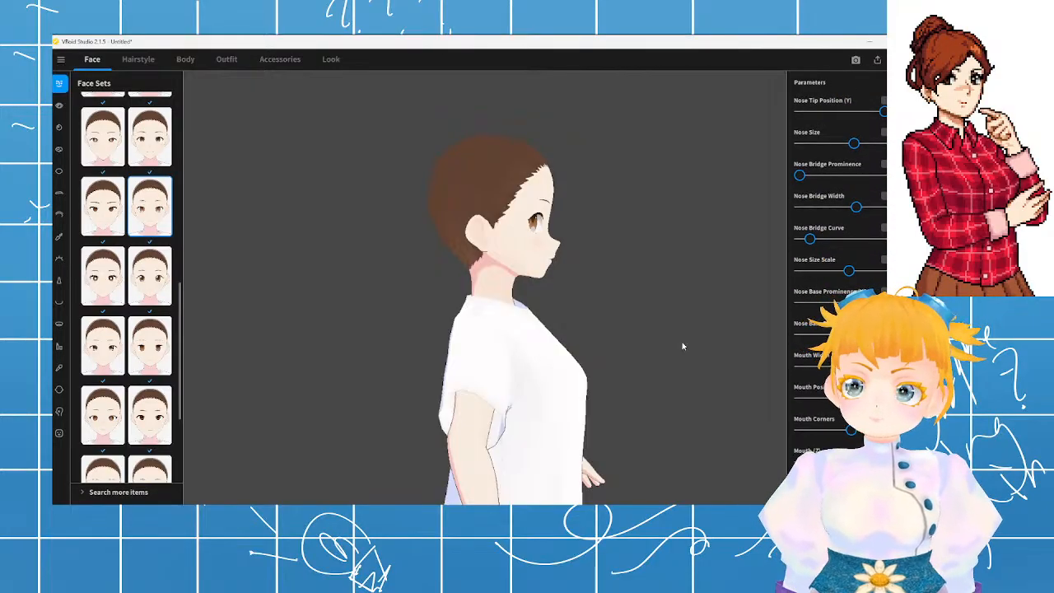
right_click_drag(682, 343, 640, 345)
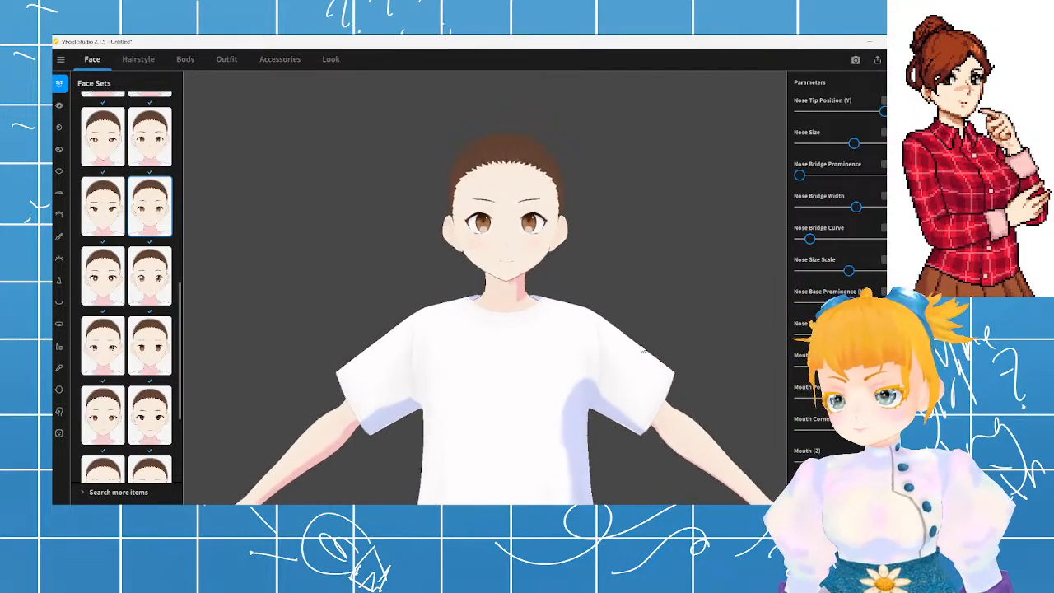
mouse_move(642, 350)
right_mouse_down()
mouse_move(678, 346)
mouse_move(640, 348)
right_mouse_up()
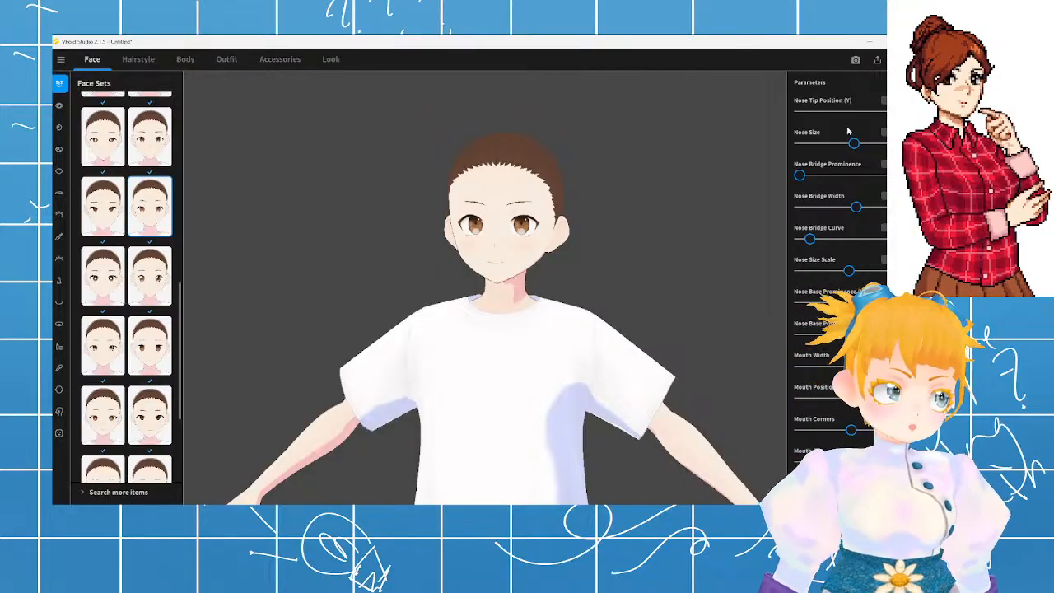
right_click_drag(461, 212, 509, 214)
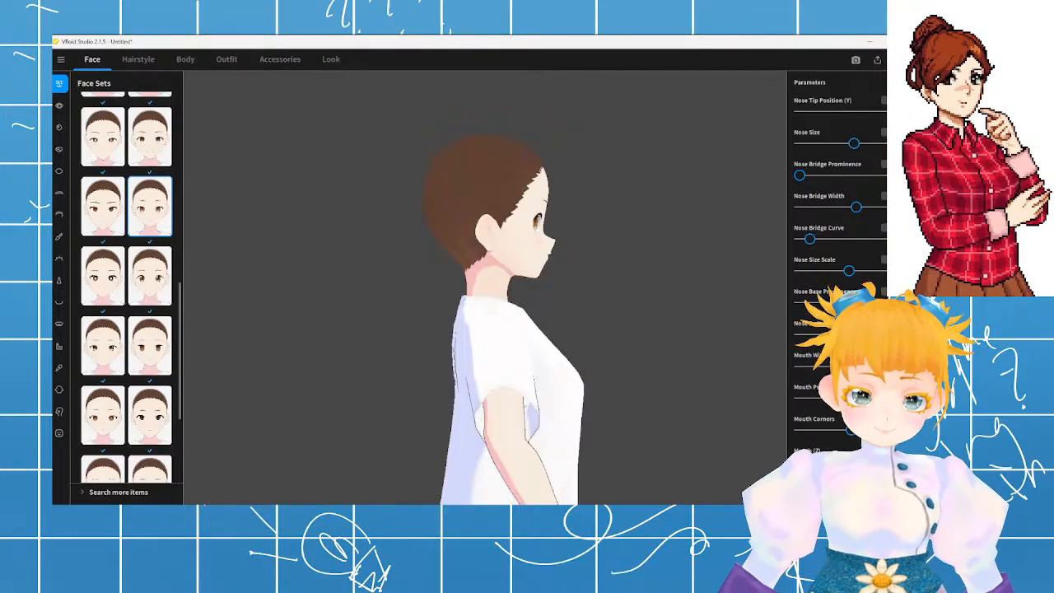
scroll(836, 247, "up", 1)
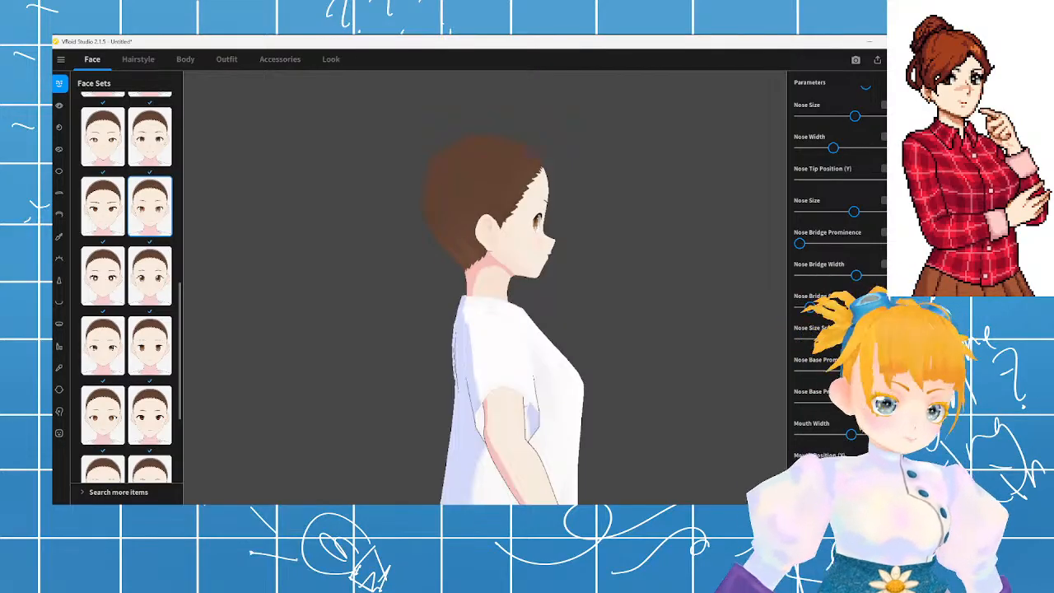
mouse_move(495, 302)
right_mouse_down()
mouse_move(462, 302)
mouse_move(510, 301)
right_mouse_up()
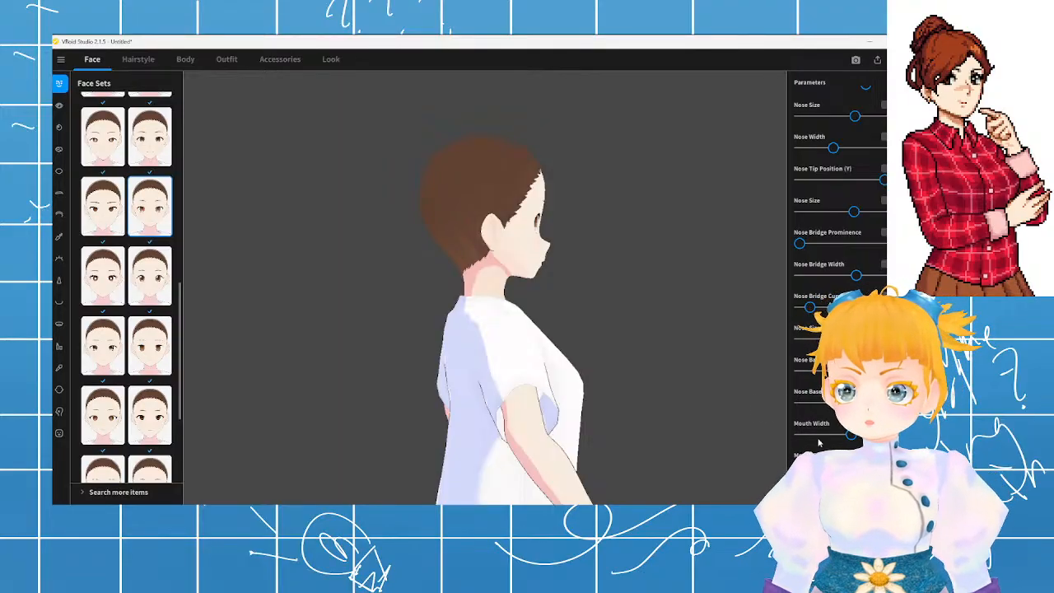
right_click_drag(701, 375, 649, 376)
scroll(836, 247, "down", 5)
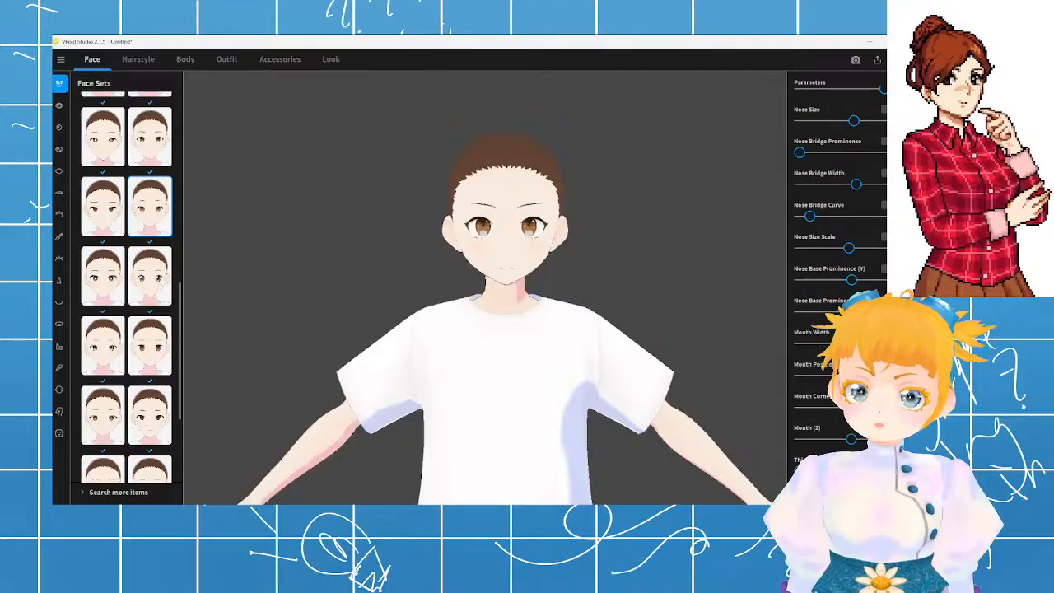
- Raise Chin Width to near its maximum and set Chin Length slightly below the middle of its range
scroll(835, 422, "up", 10)
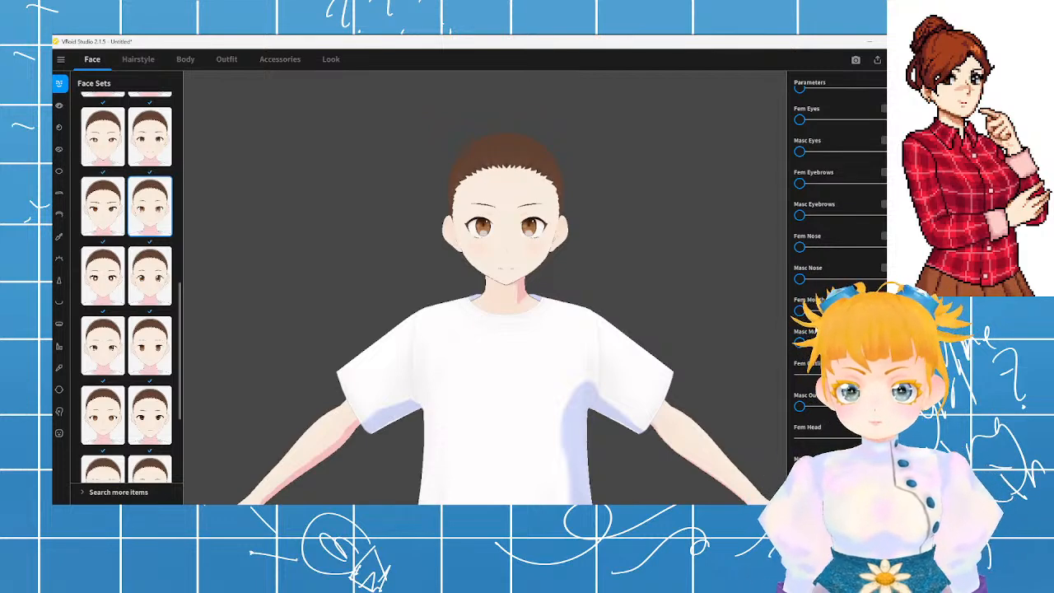
scroll(835, 422, "up", 1)
scroll(855, 163, "up", 3)
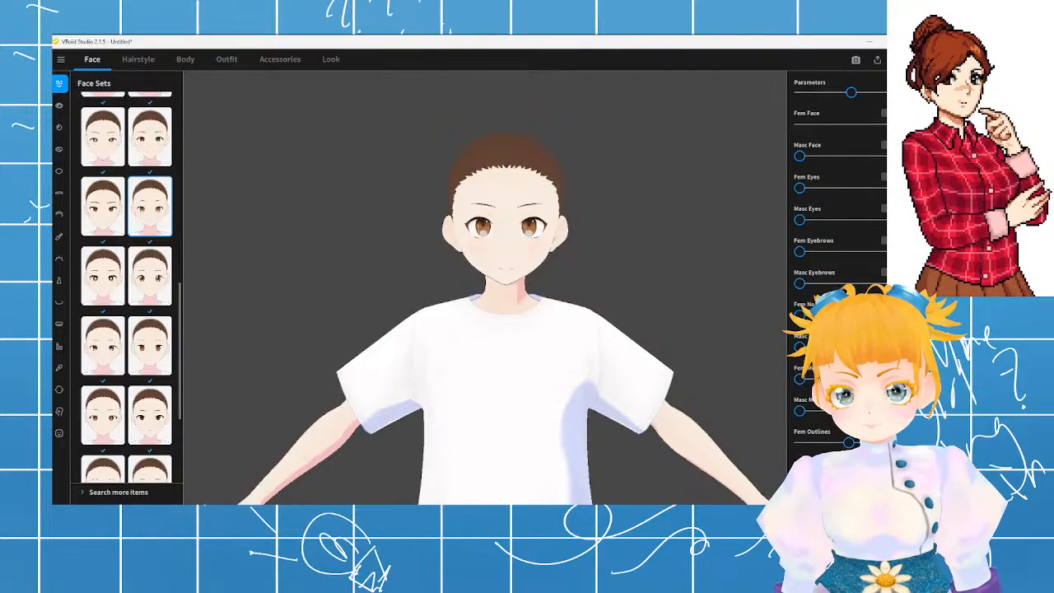
left_click_drag(855, 161, 885, 175)
scroll(855, 158, "up", 1)
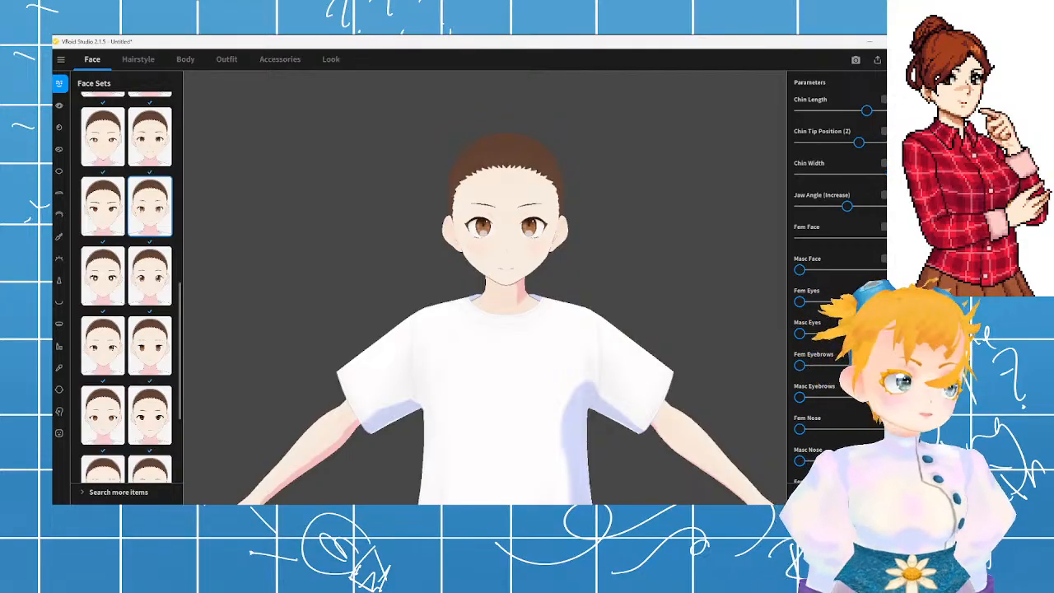
scroll(867, 159, "up", 1)
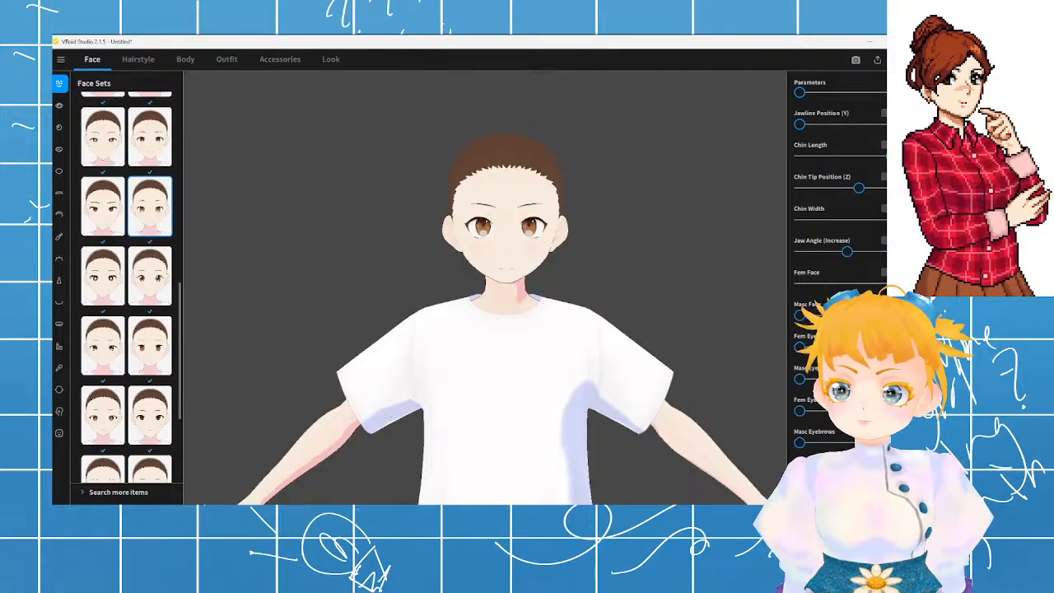
left_click_drag(867, 157, 833, 164)
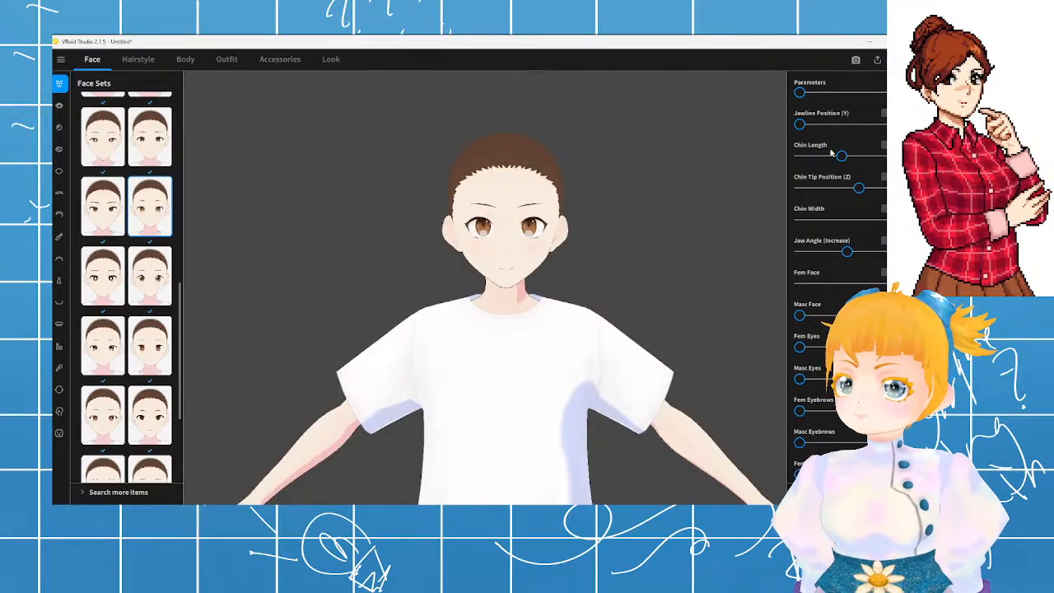
- Raise Chin Roundness to the middle of its range and check the chin from the front
scroll(806, 128, "up", 1)
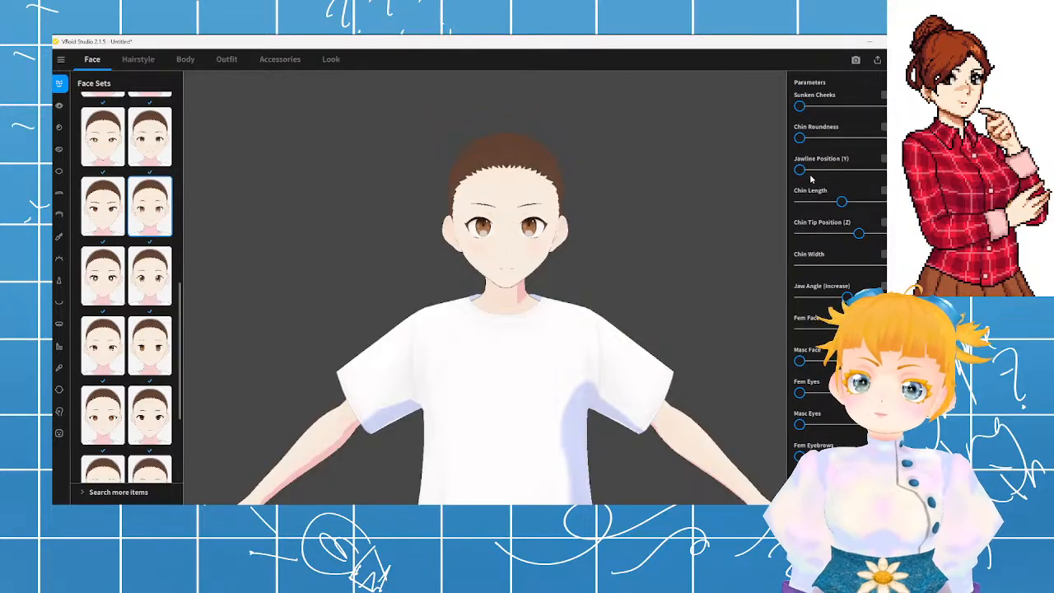
scroll(811, 183, "up", 1)
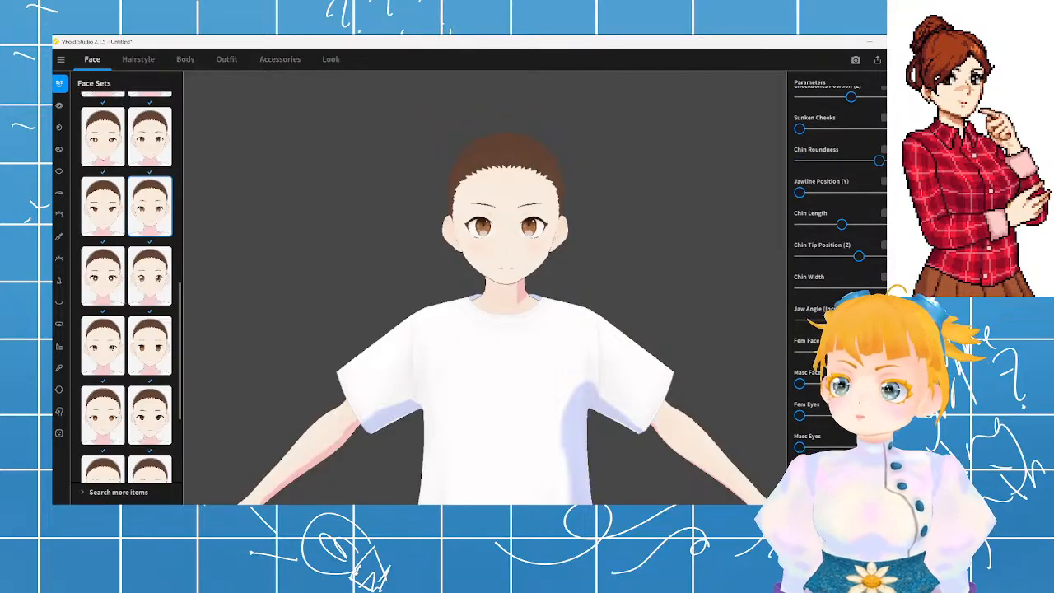
left_click_drag(893, 164, 855, 173)
mouse_move(539, 229)
right_mouse_down()
mouse_move(574, 227)
mouse_move(538, 227)
right_mouse_up()
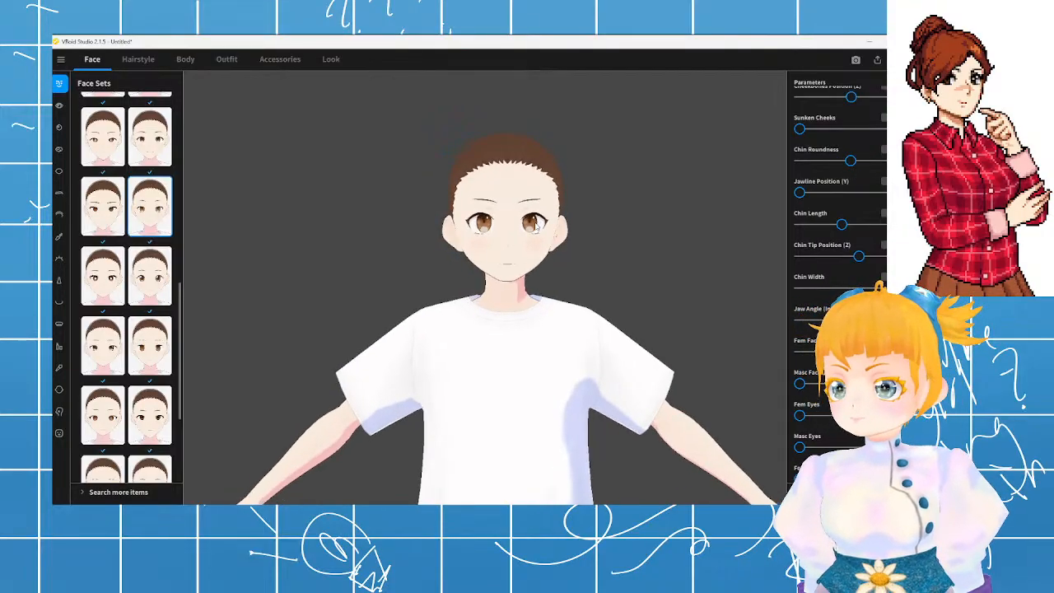
- Lower Eyes Position (Y) to about three quarters of its range, checking the face at an angle and from the front
scroll(878, 204, "up", 3)
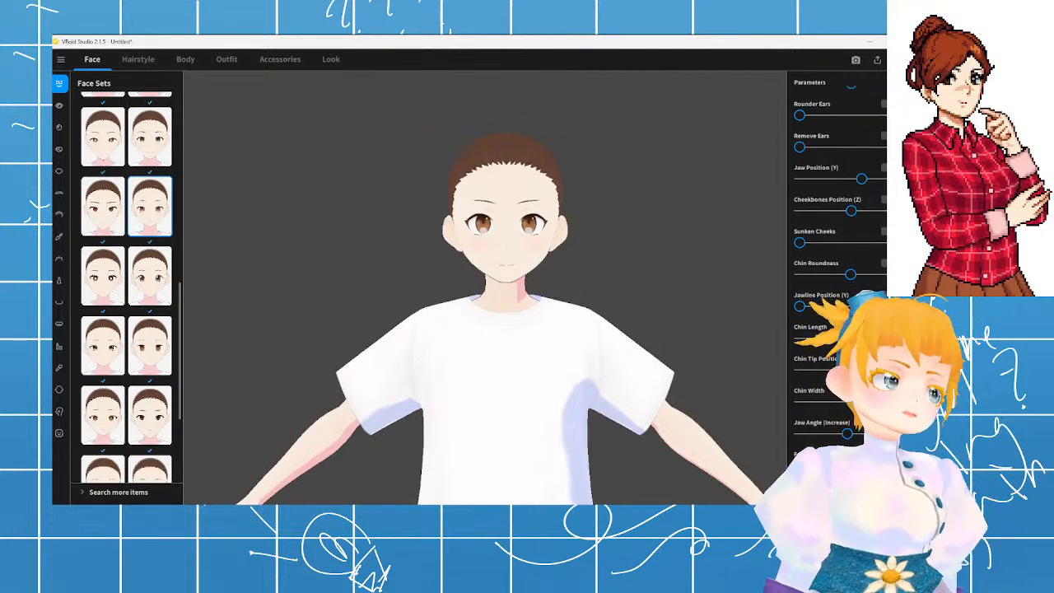
mouse_move(565, 285)
right_mouse_down()
mouse_move(587, 284)
mouse_move(560, 285)
right_mouse_up()
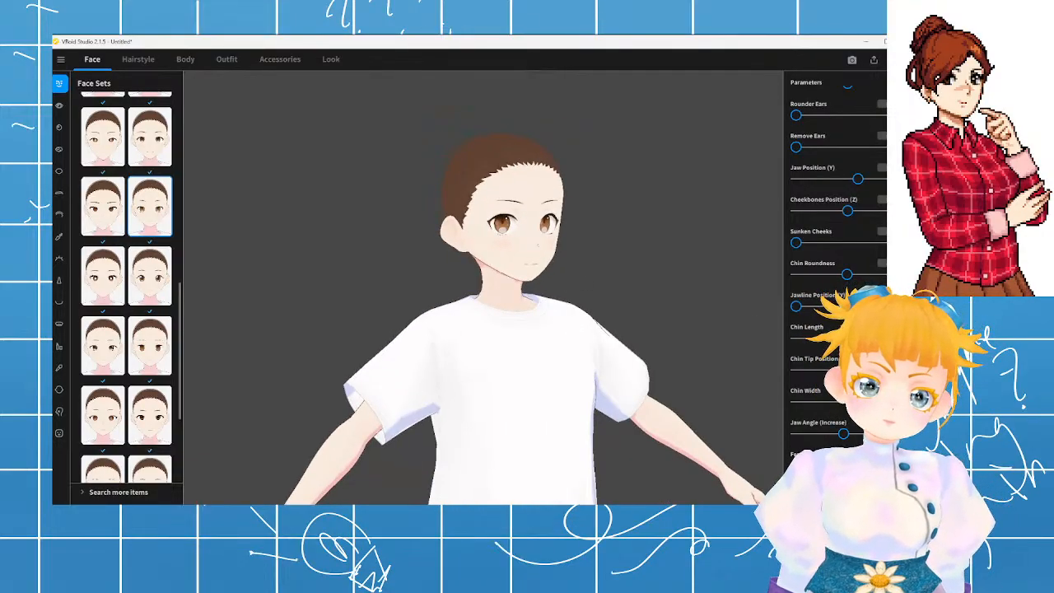
scroll(832, 206, "down", 10)
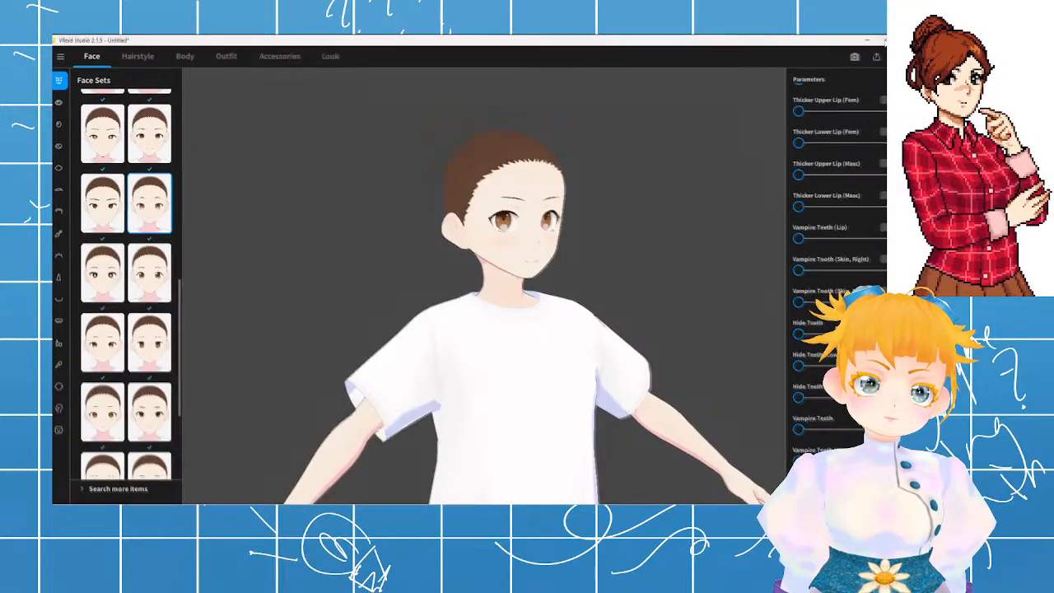
scroll(834, 206, "up", 2)
scroll(834, 206, "up", 15)
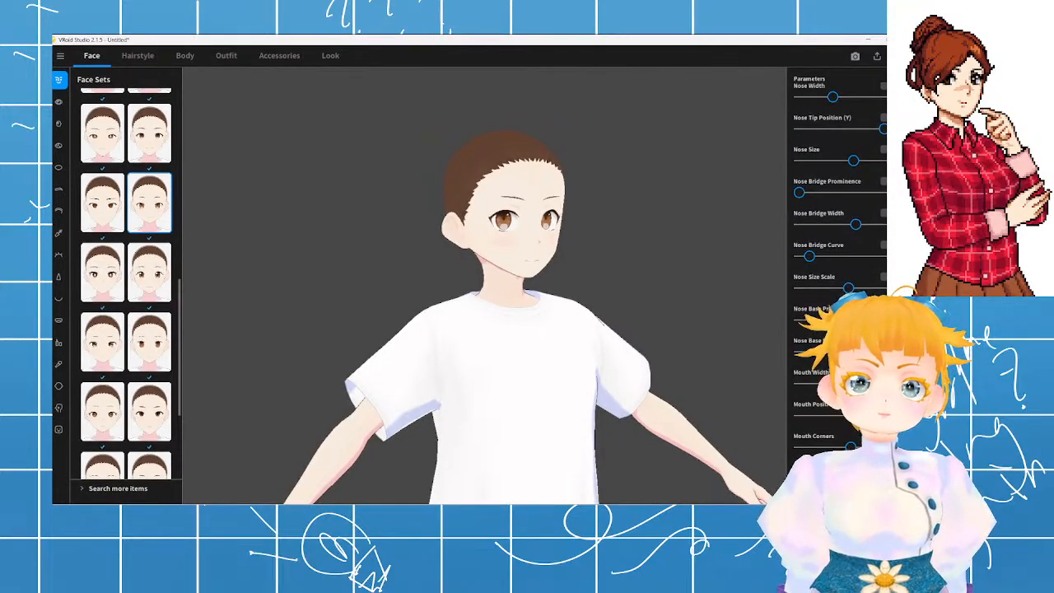
scroll(834, 206, "up", 5)
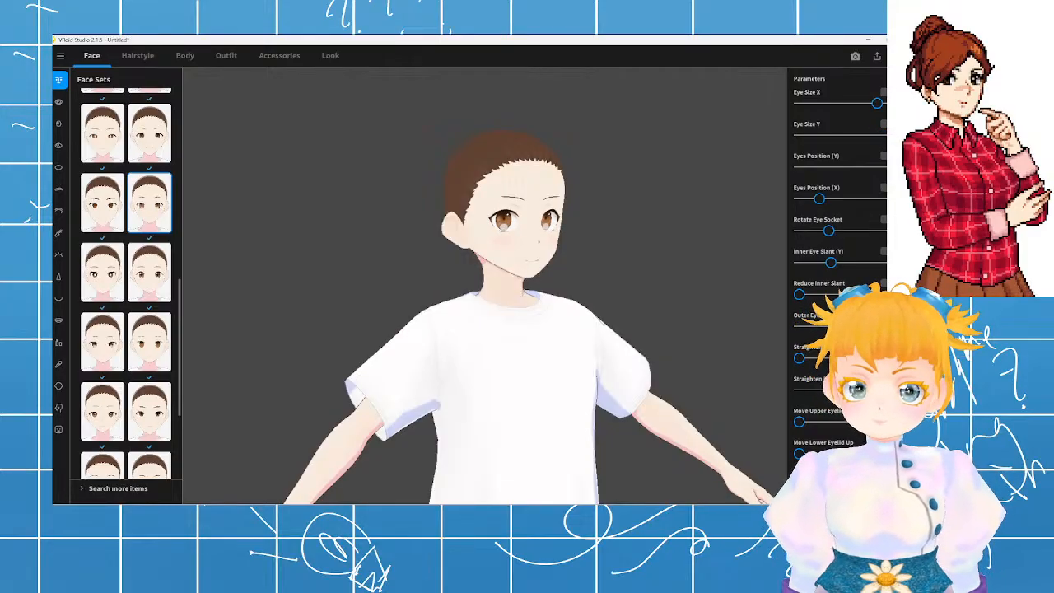
left_click_drag(884, 168, 879, 169)
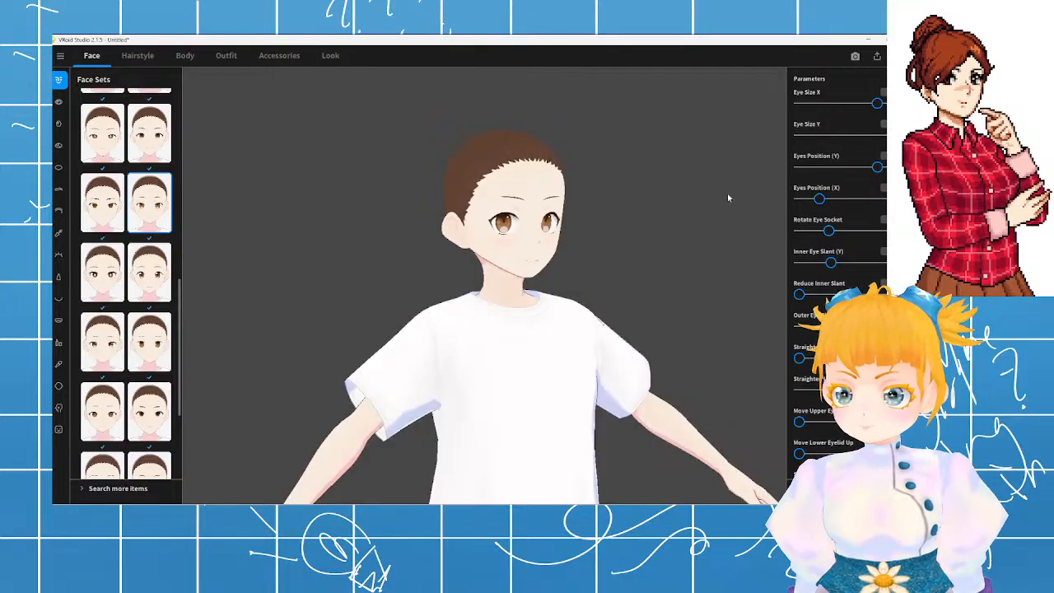
right_click_drag(728, 196, 704, 201)
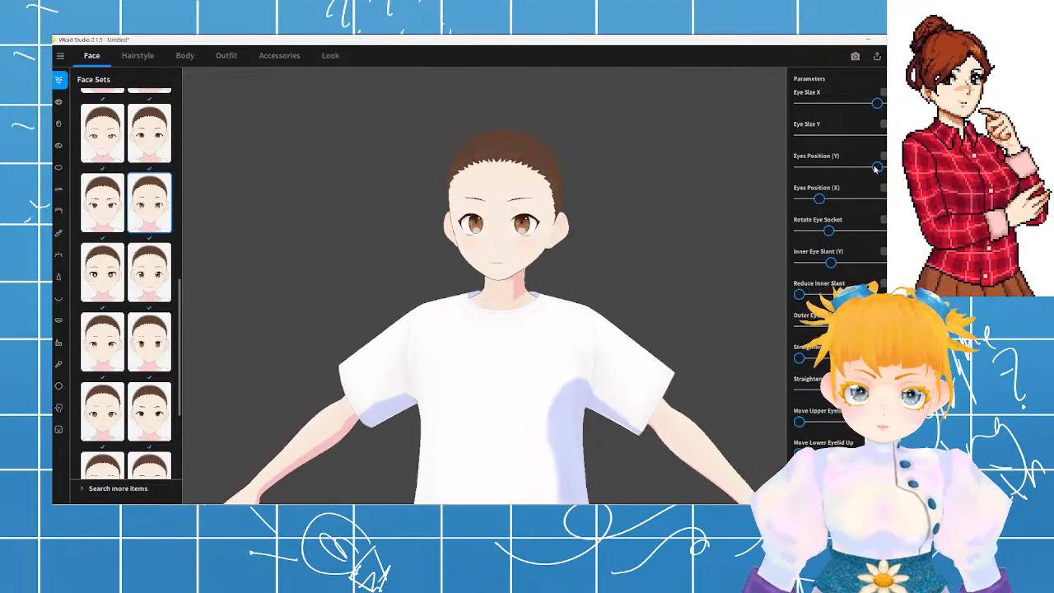
left_click_drag(878, 168, 874, 168)
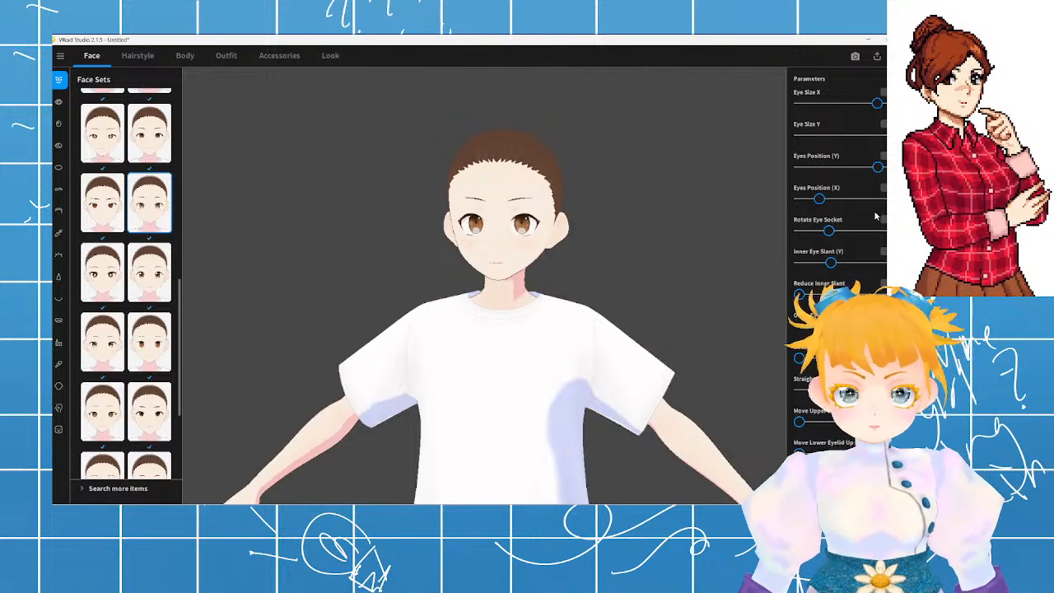
- Try Rotate Eyebrows (Y) at its minimum with the face viewed at an angle, and undo the change
scroll(876, 215, "down", 2)
scroll(840, 247, "down", 10)
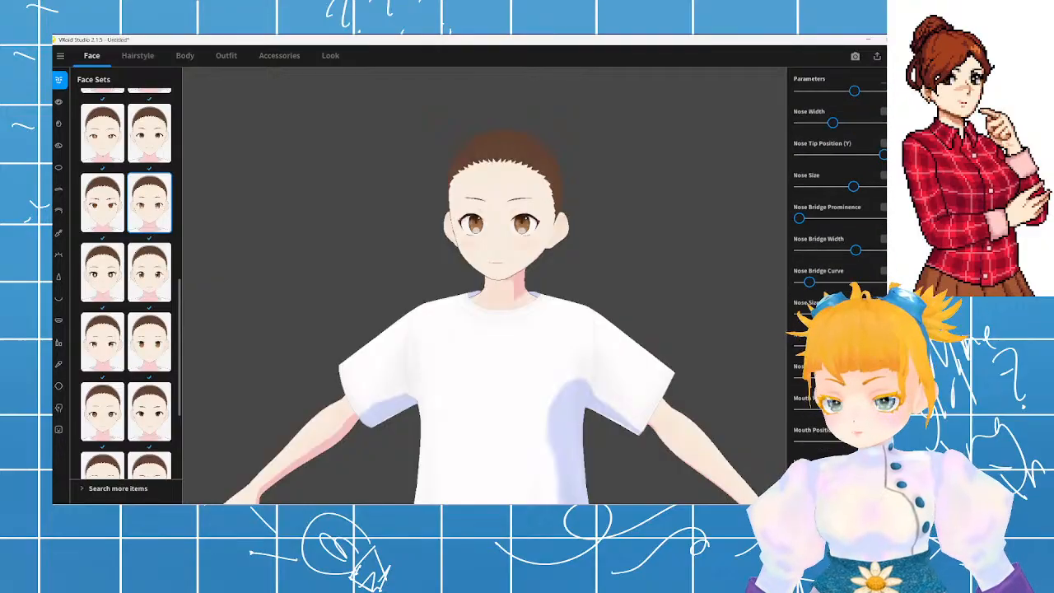
scroll(840, 247, "down", 5)
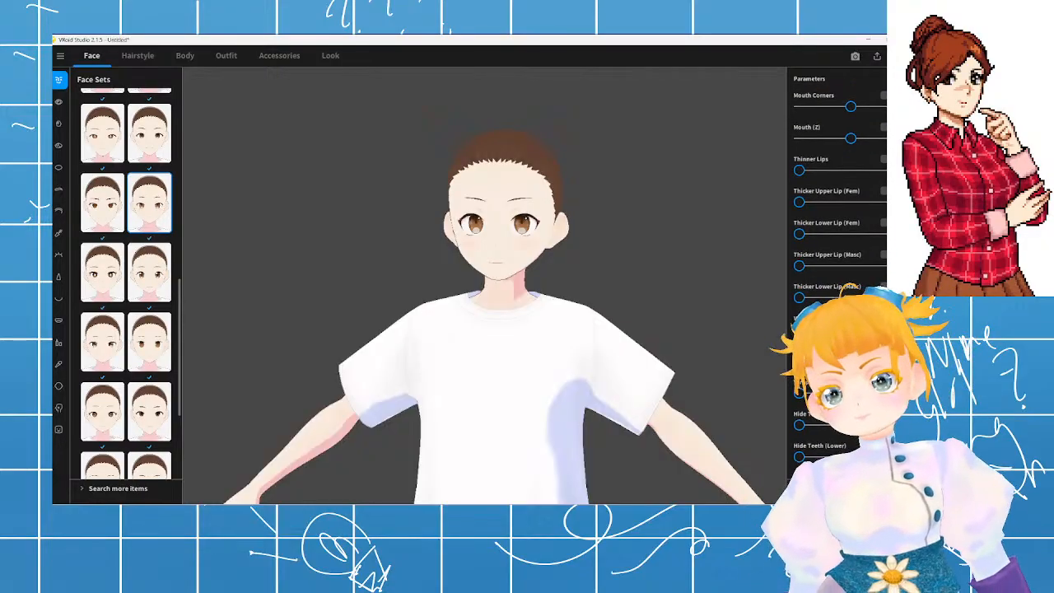
mouse_move(659, 260)
left_mouse_down()
mouse_move(631, 259)
mouse_move(648, 261)
left_mouse_up()
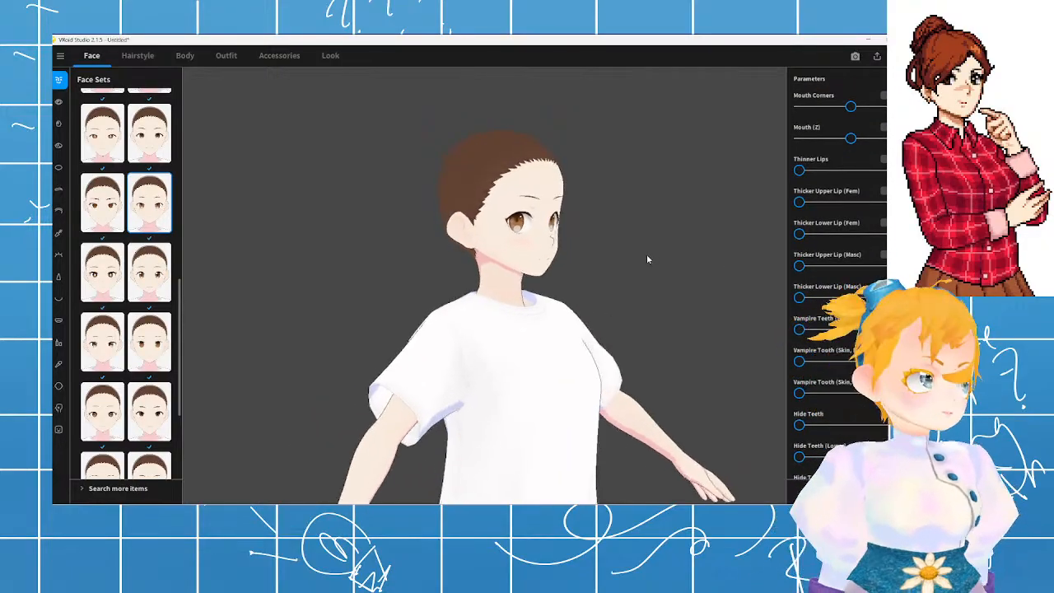
right_click_drag(688, 269, 660, 269)
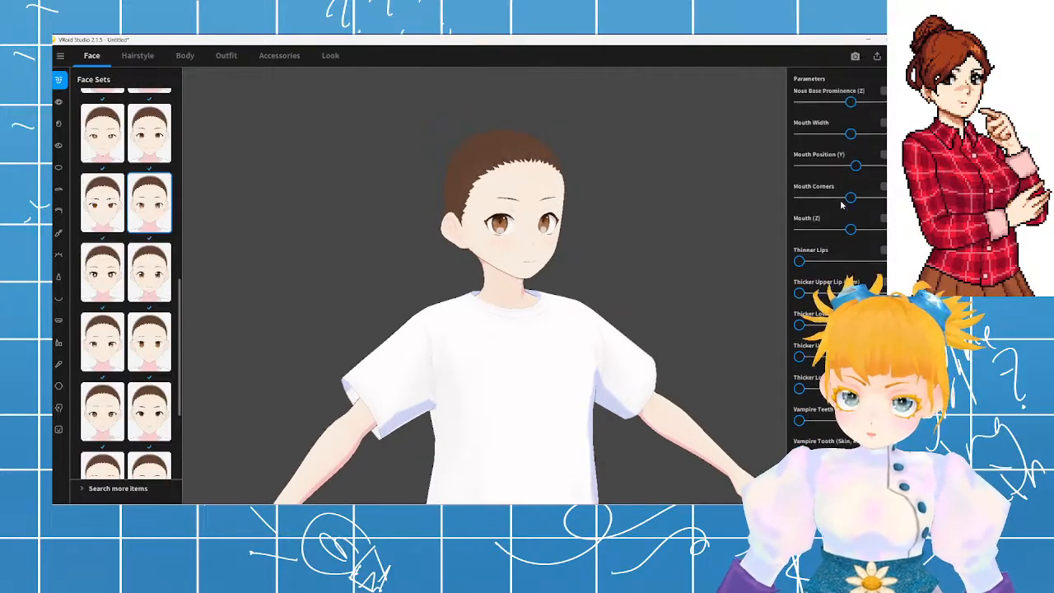
scroll(842, 206, "up", 10)
scroll(841, 194, "up", 3)
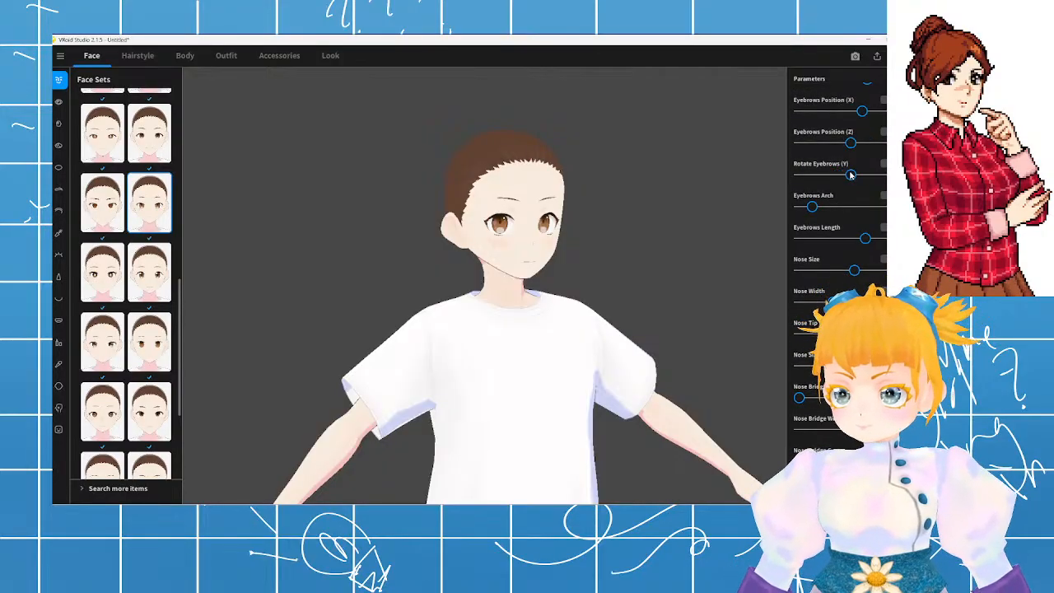
left_click_drag(850, 174, 731, 177)
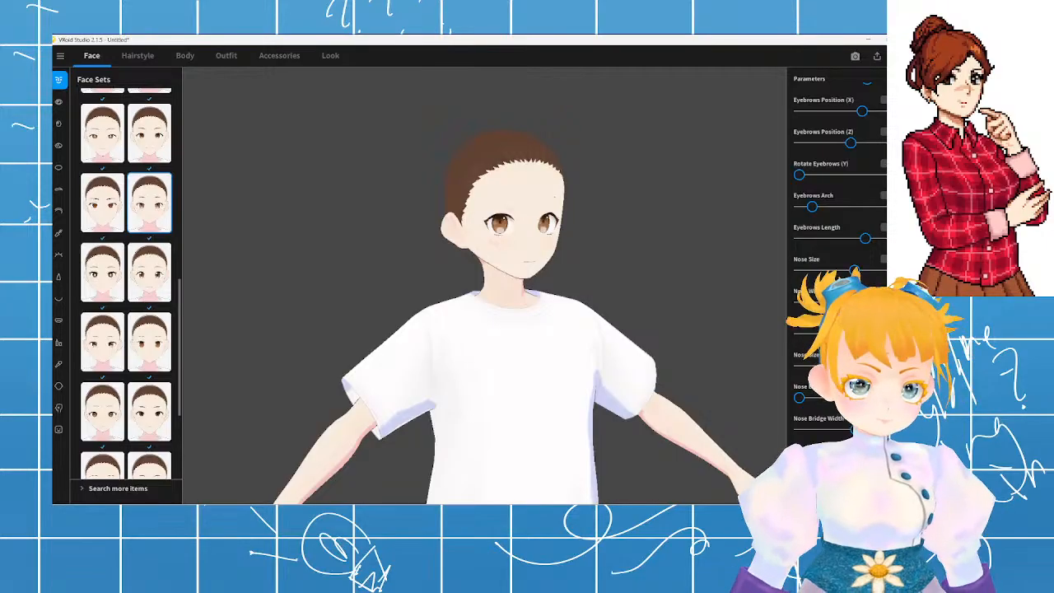
key("ctrl+z")
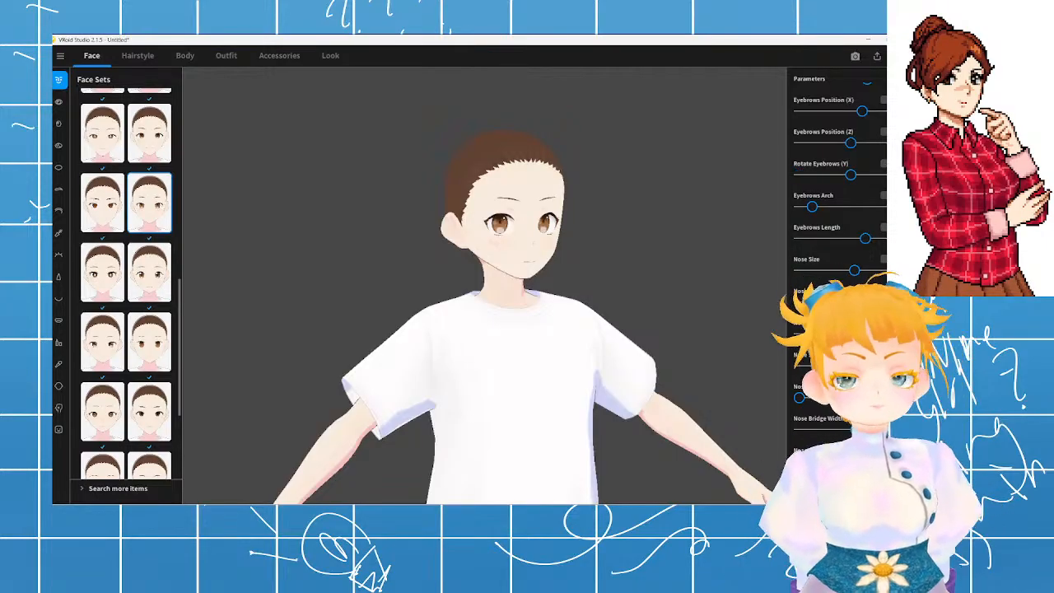
- Lower Eyebrows Position (Y) to about the middle of its range with the face viewed from the front
right_click_drag(633, 229, 816, 230)
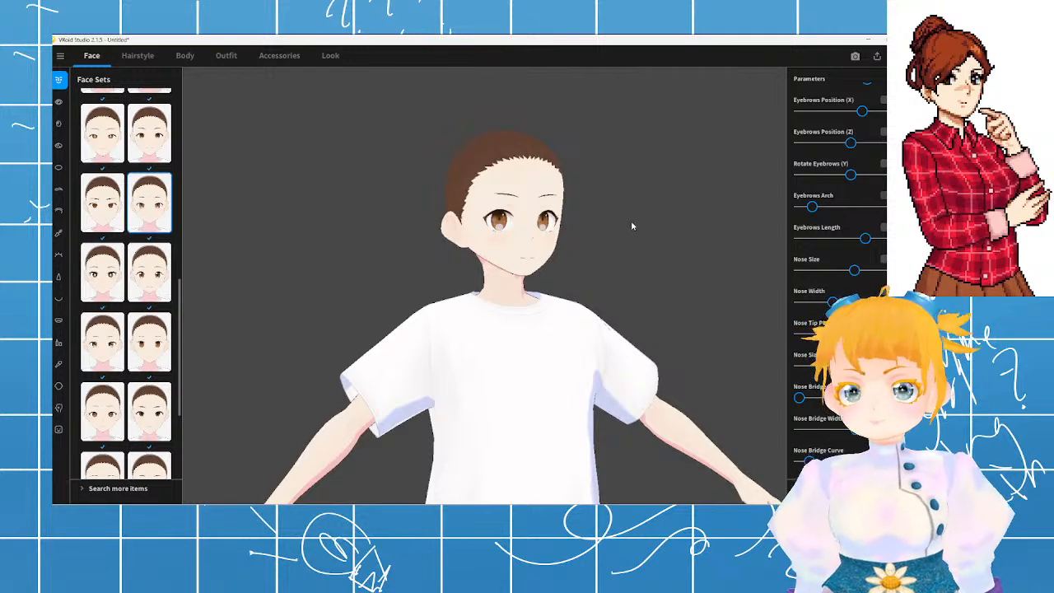
right_click_drag(632, 226, 612, 231)
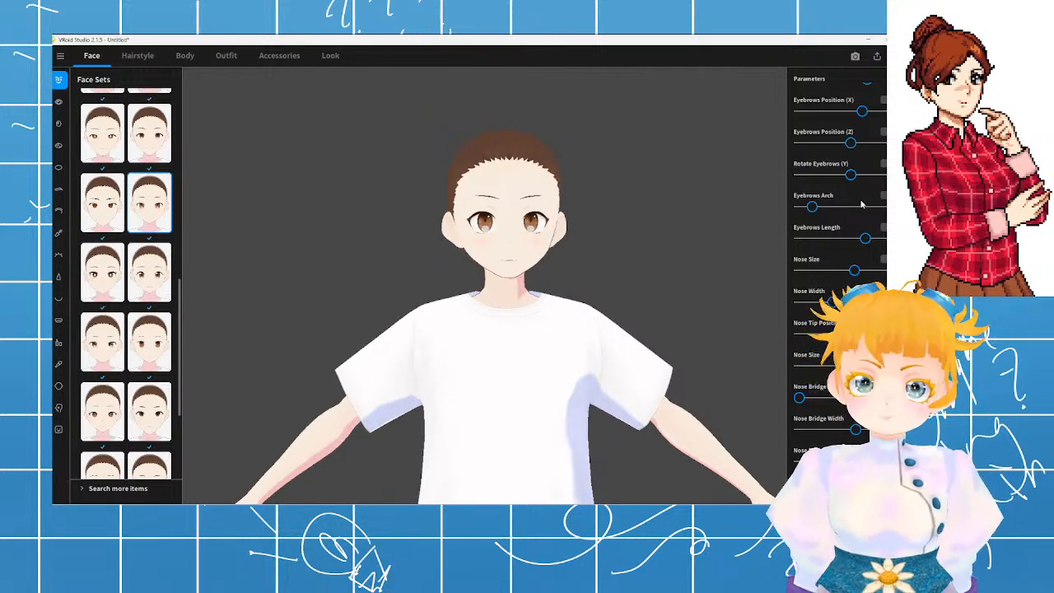
scroll(863, 204, "up", 2)
left_click_drag(869, 149, 858, 150)
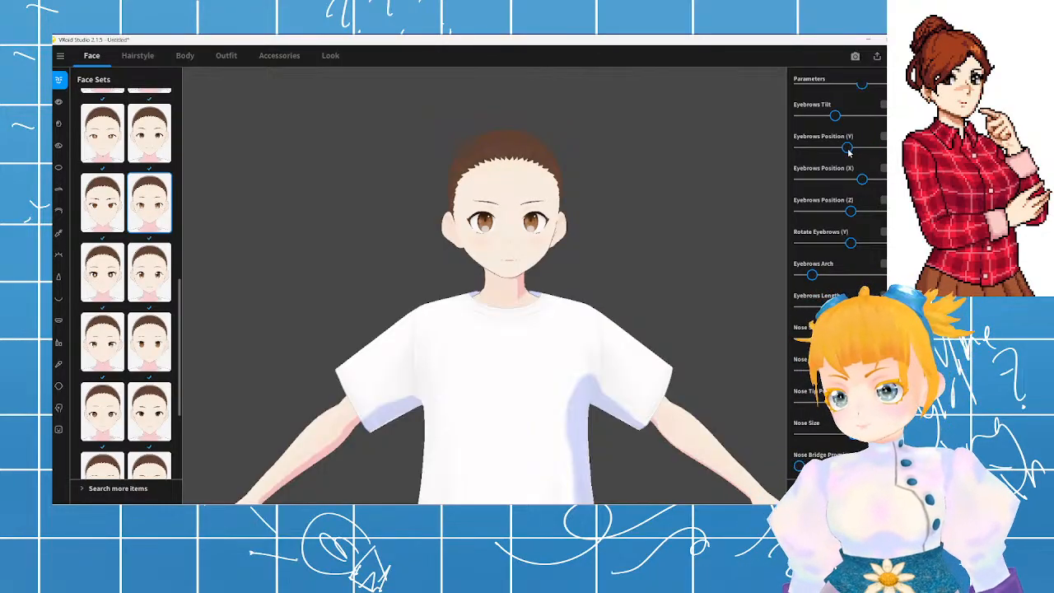
- Examine the face from the front and look through the eye parameters of the face set
right_click_drag(626, 241, 560, 234)
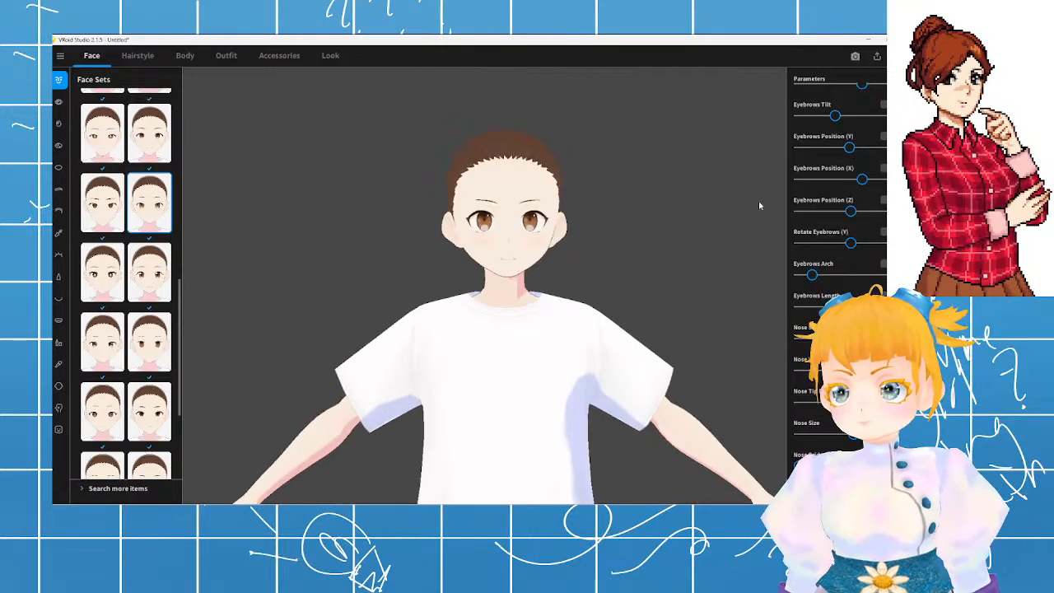
scroll(793, 213, "up", 3)
scroll(836, 206, "up", 5)
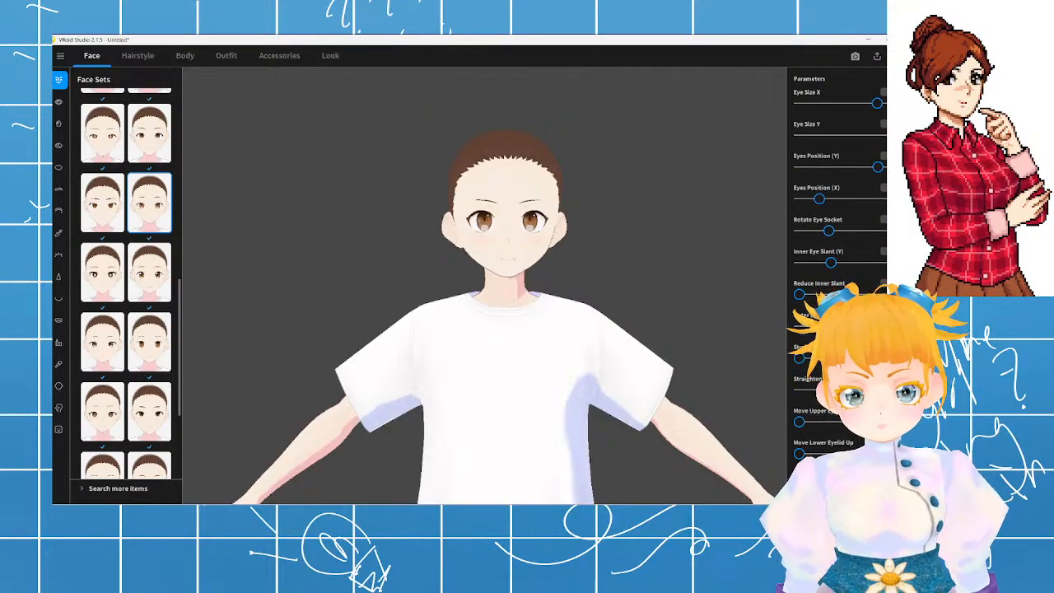
scroll(836, 272, "down", 2)
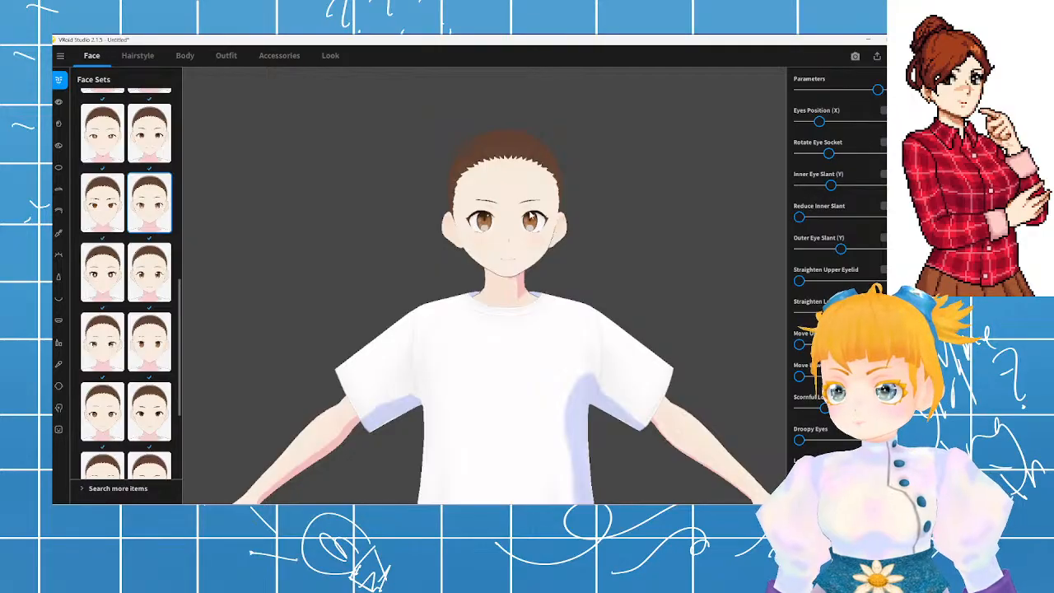
scroll(871, 228, "up", 2)
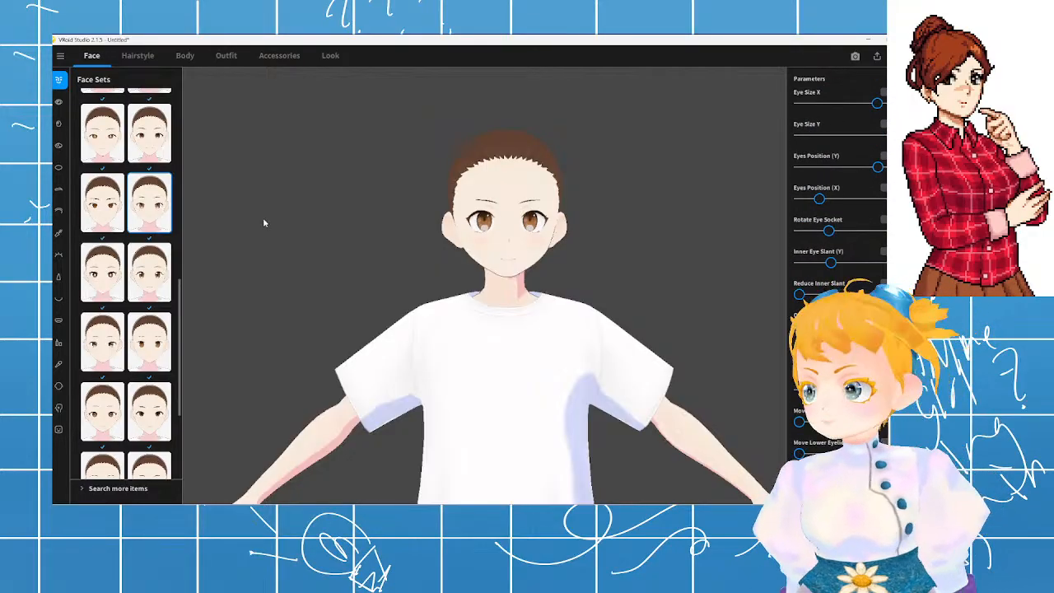
scroll(505, 281, "down", 1)
mouse_move(521, 334)
right_mouse_down()
mouse_move(563, 336)
mouse_move(519, 336)
right_mouse_up()
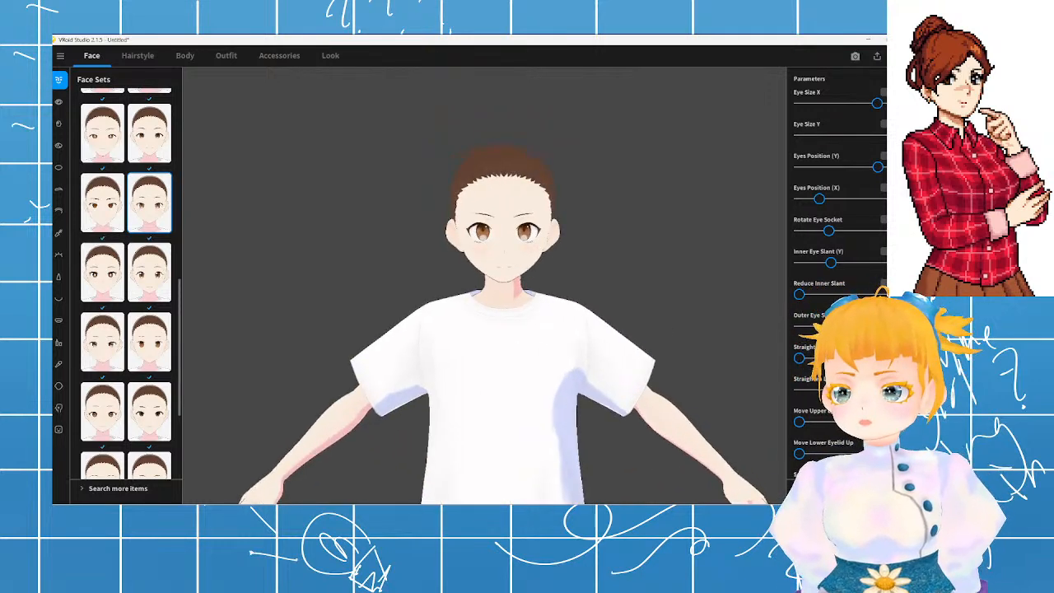
- Try a slight Ear Tip (Y) change, undo it, and reduce Ear Size to about a fifth of its range
scroll(836, 272, "down", 1)
scroll(836, 272, "down", 12)
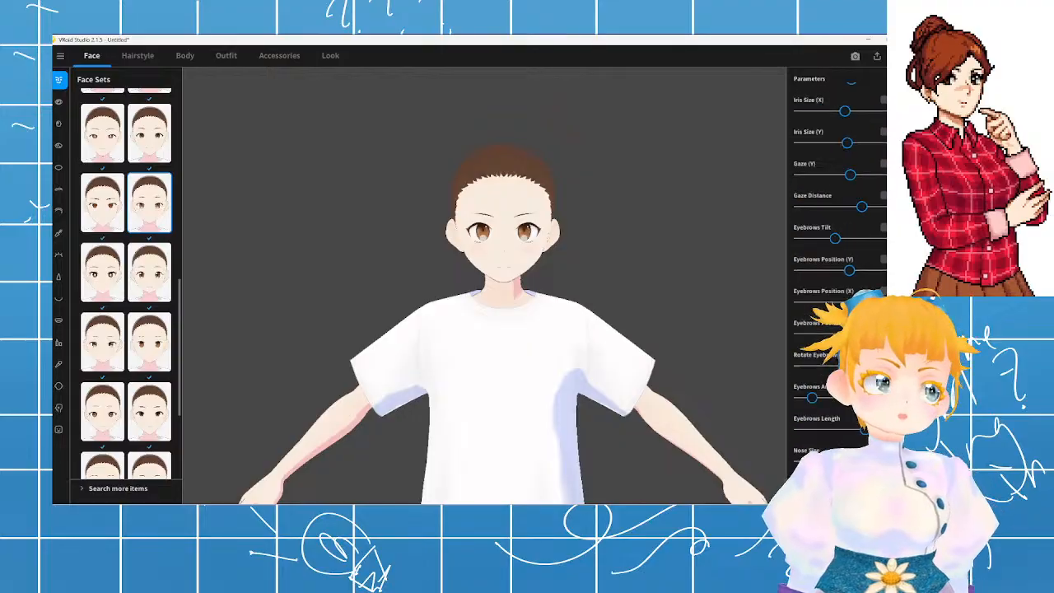
scroll(836, 272, "down", 14)
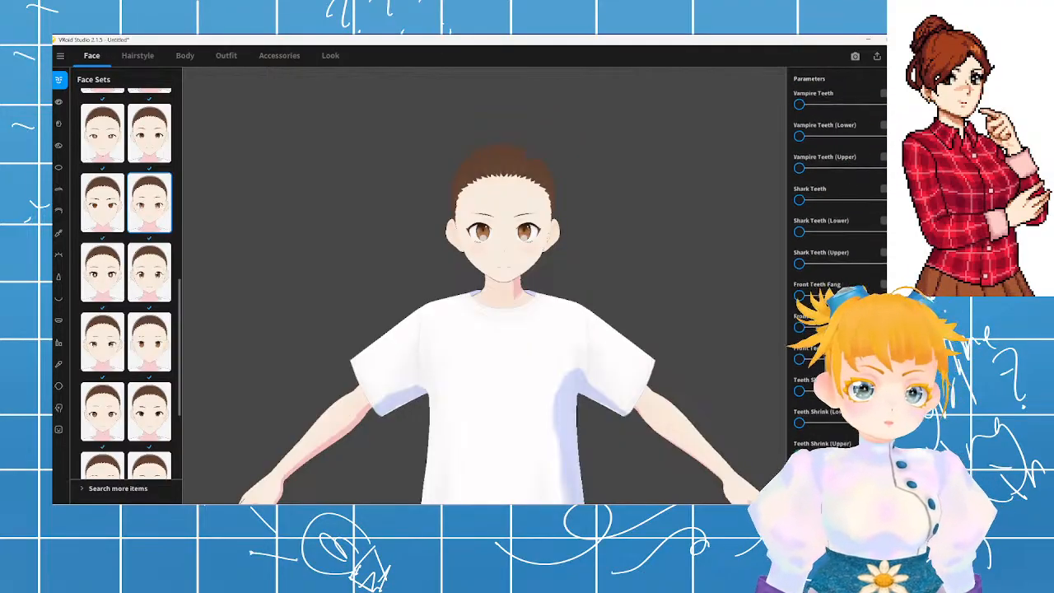
scroll(836, 272, "down", 1)
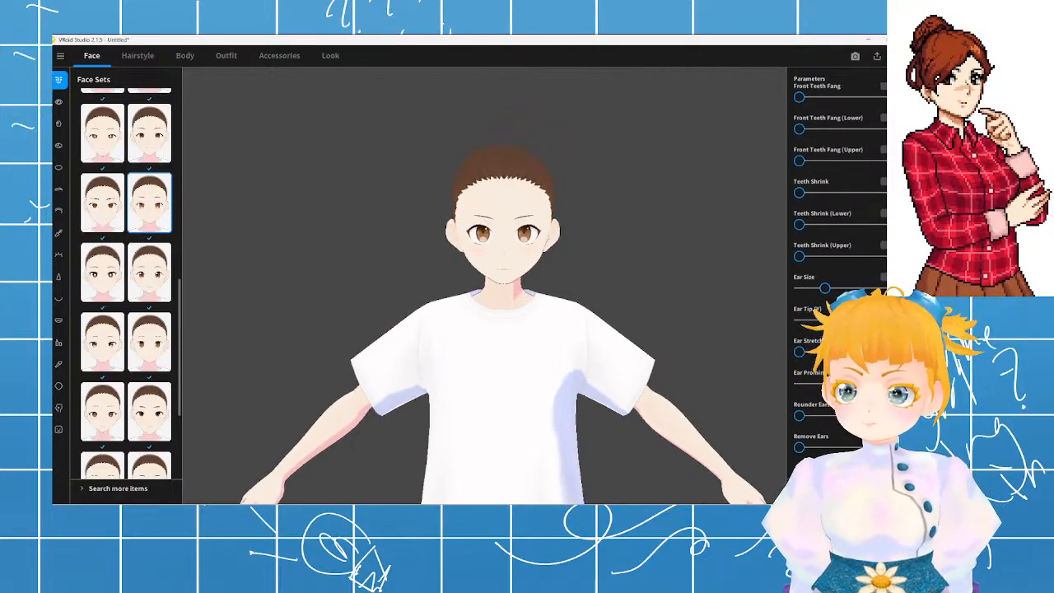
mouse_move(840, 320)
left_mouse_down()
mouse_move(874, 320)
mouse_move(848, 320)
left_mouse_up()
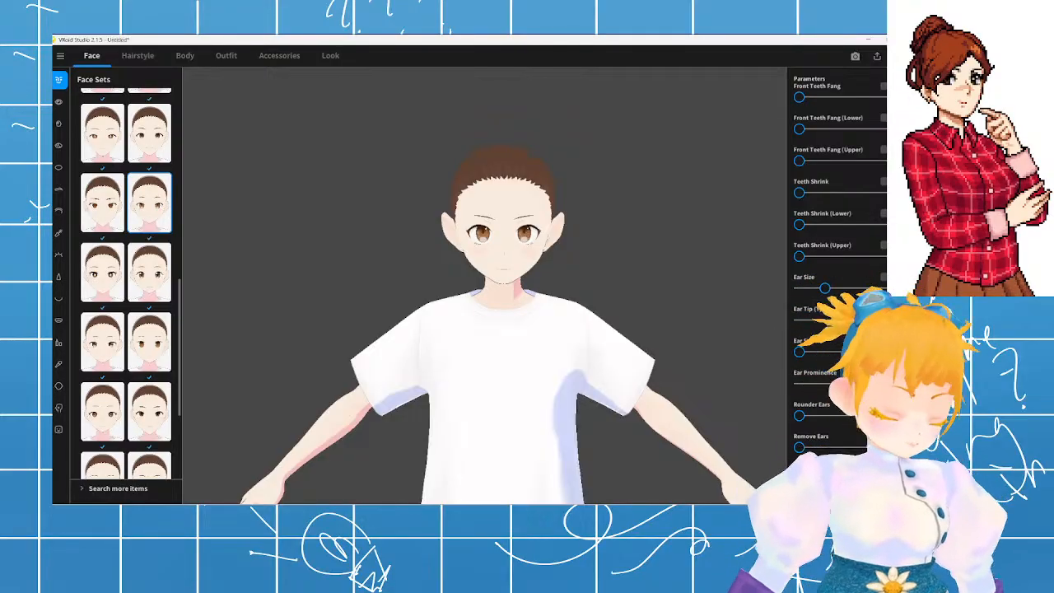
key("ctrl+z")
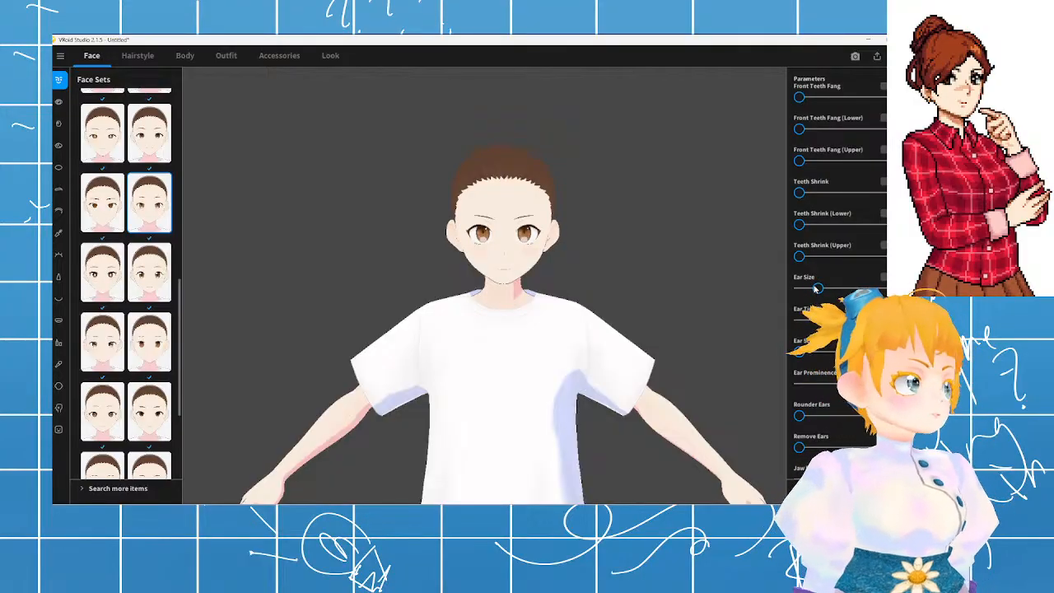
scroll(815, 259, "up", 2)
right_click_drag(475, 288, 564, 277)
scroll(565, 277, "up", 5)
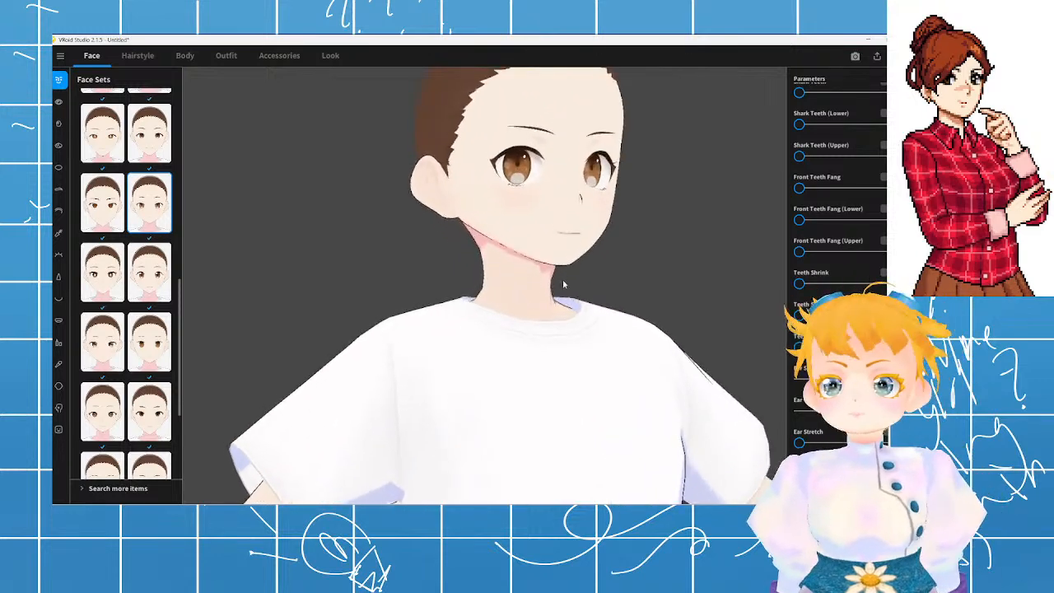
- Raise Mouth Corners to about 70% and Mouth Position (Y) to about 60% of their ranges
scroll(870, 184, "up", 5)
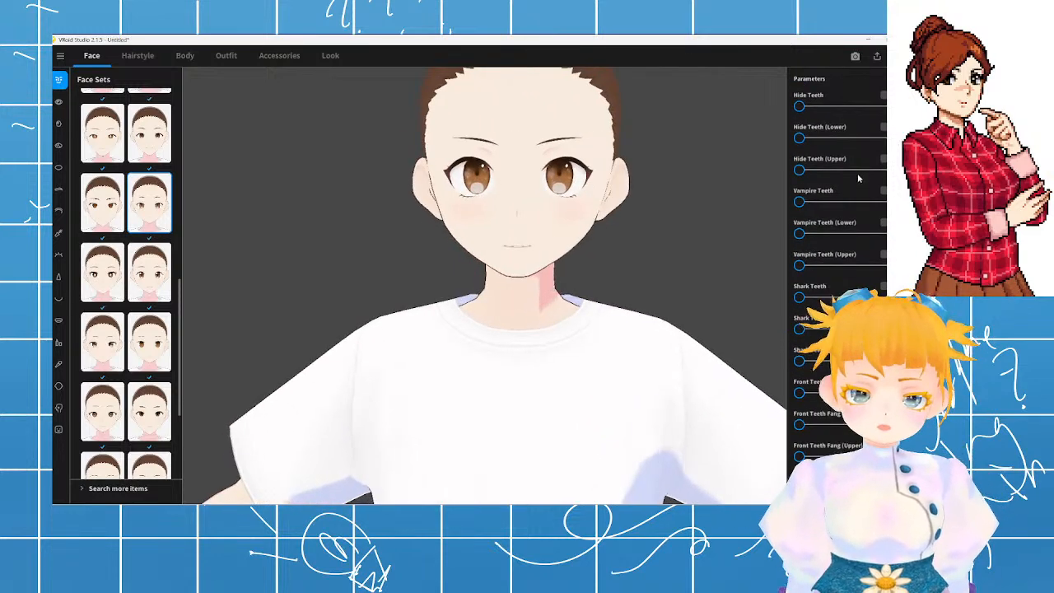
scroll(858, 167, "up", 2)
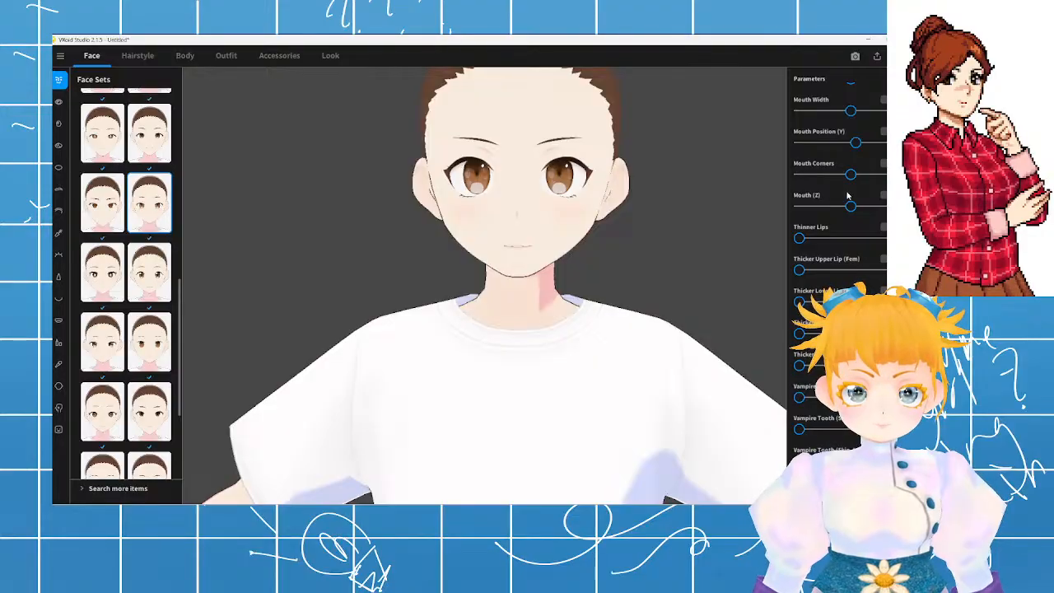
scroll(848, 194, "up", 1)
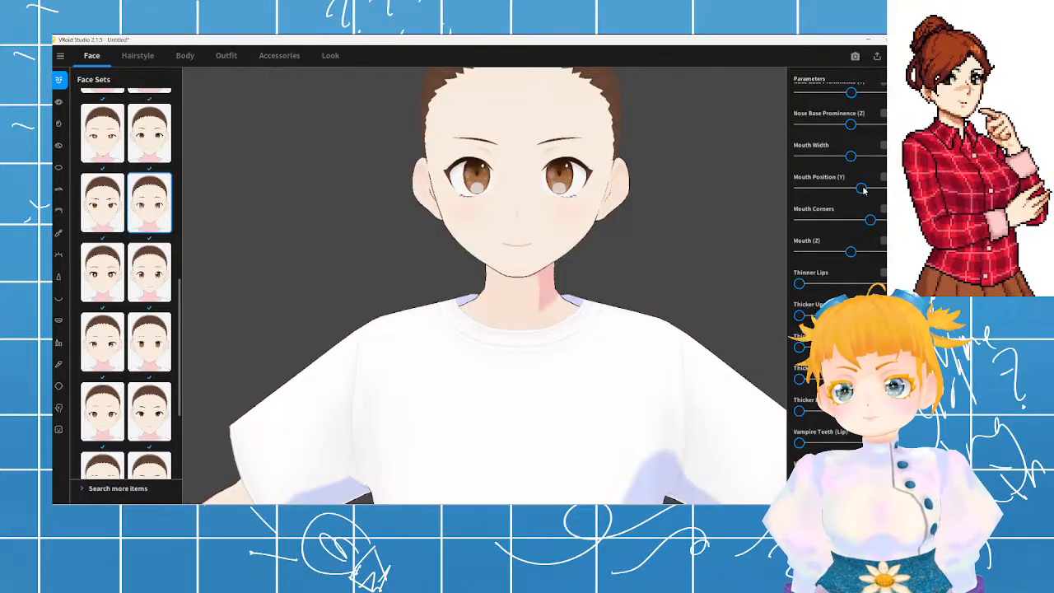
mouse_move(389, 231)
right_mouse_down()
mouse_move(434, 228)
mouse_move(398, 229)
right_mouse_up()
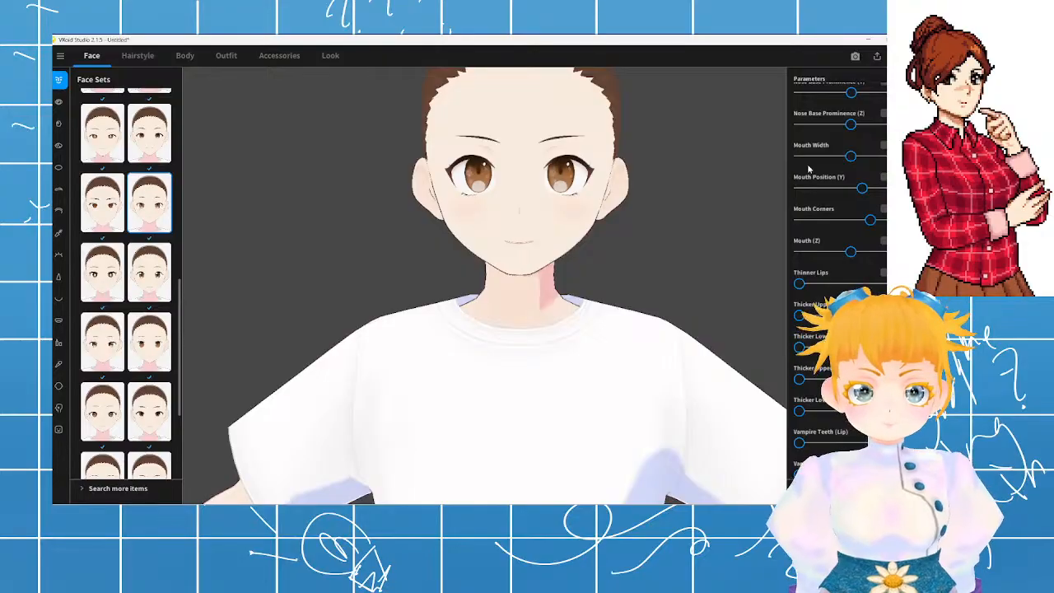
- Set Mouth Width slightly above the middle of its range and check the mouth from the front
scroll(809, 168, "up", 1)
left_click_drag(852, 179, 861, 186)
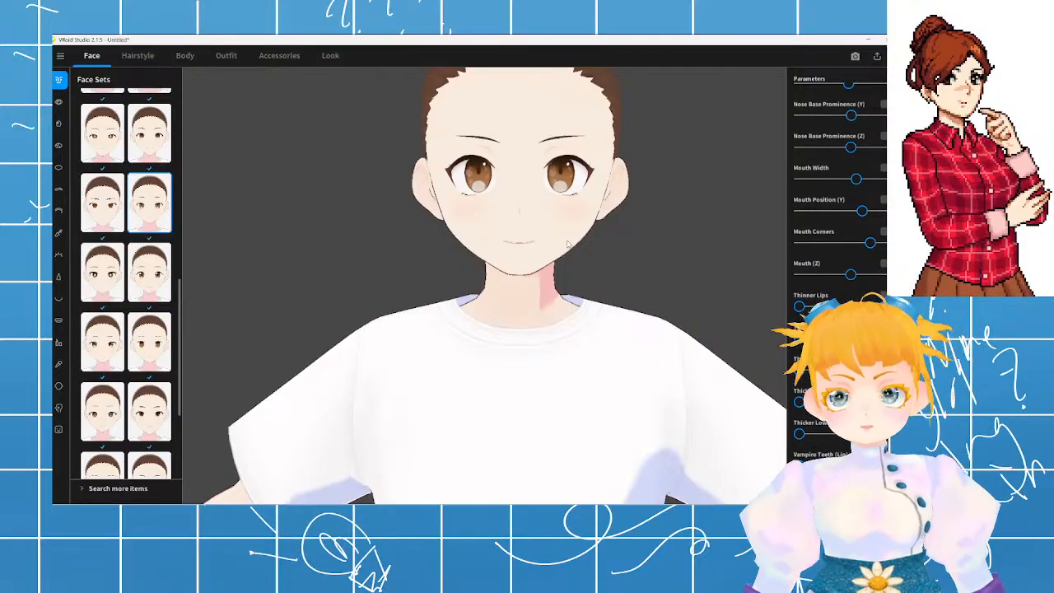
mouse_move(529, 244)
right_mouse_down()
mouse_move(601, 243)
mouse_move(544, 244)
right_mouse_up()
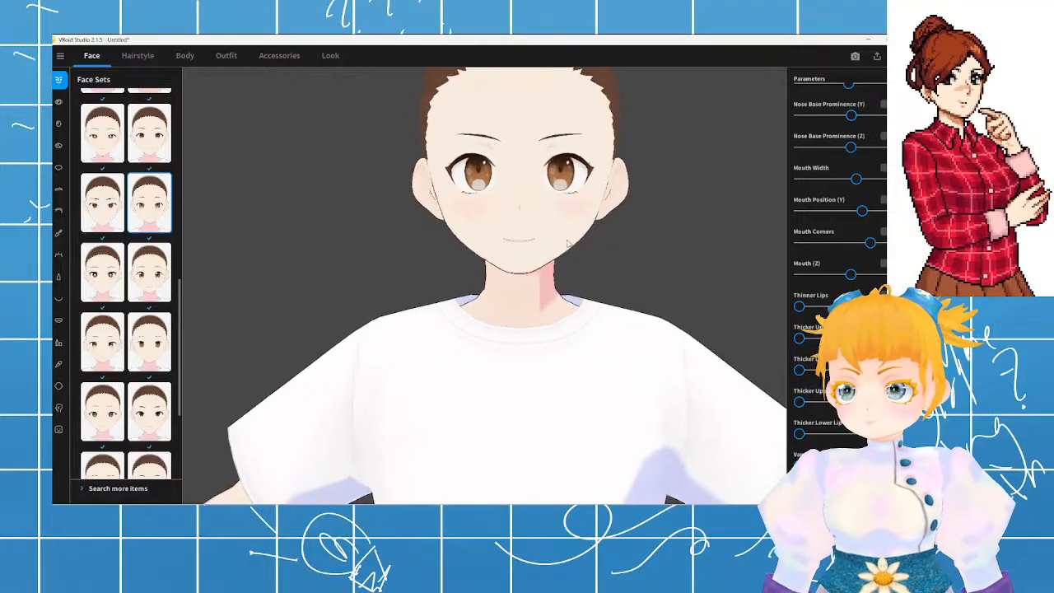
- Set Thicker Upper Lip (Fem) to about a quarter and Thicker Lower Lip (Fem) to about half of their ranges, with the head in profile
middle_click_drag(540, 218, 538, 281)
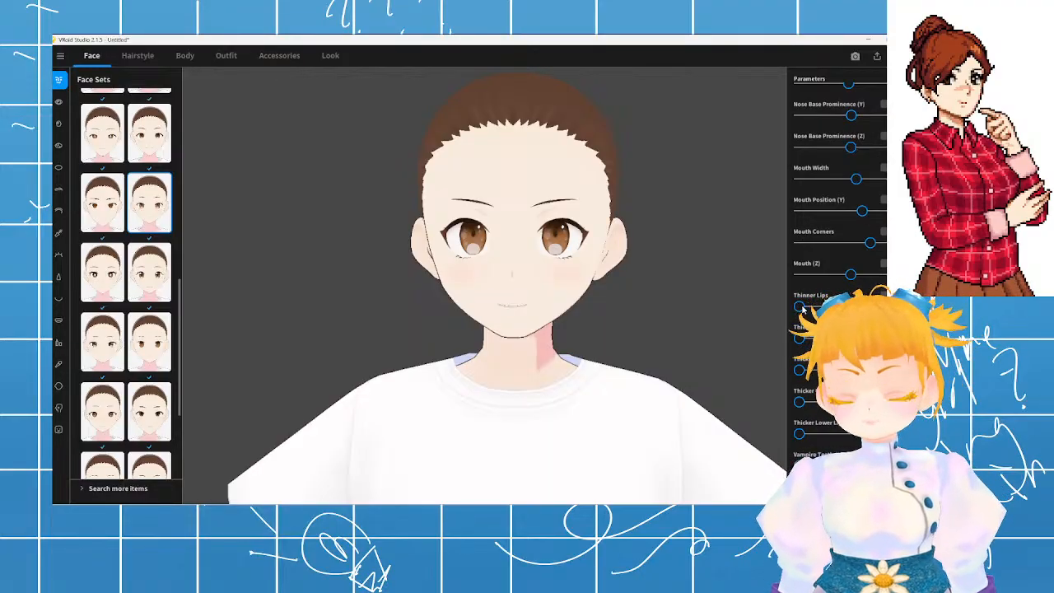
left_click_drag(800, 307, 814, 307)
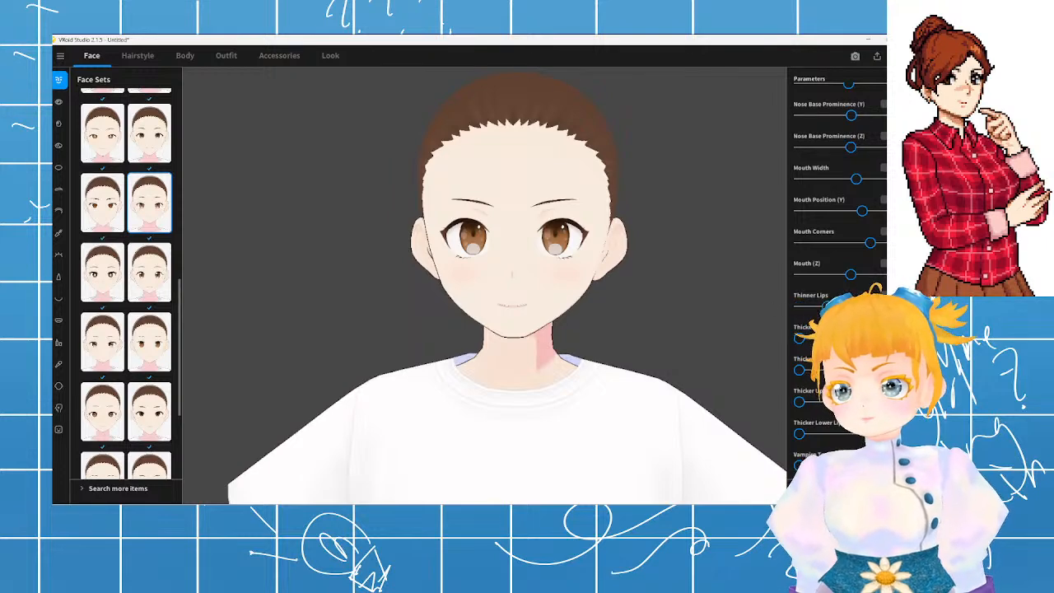
right_click_drag(589, 312, 766, 306)
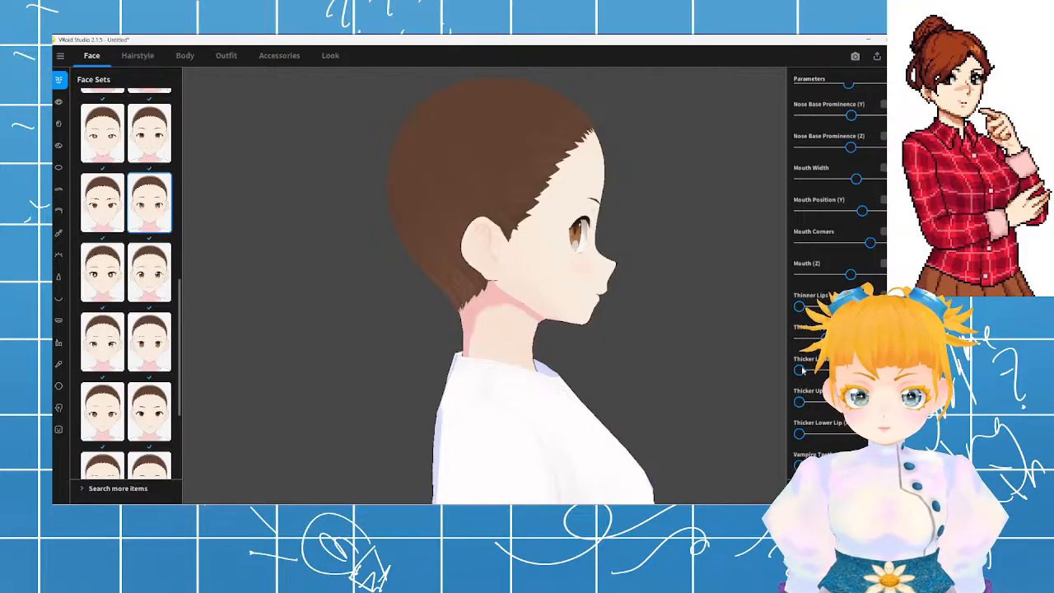
left_click_drag(803, 370, 816, 373)
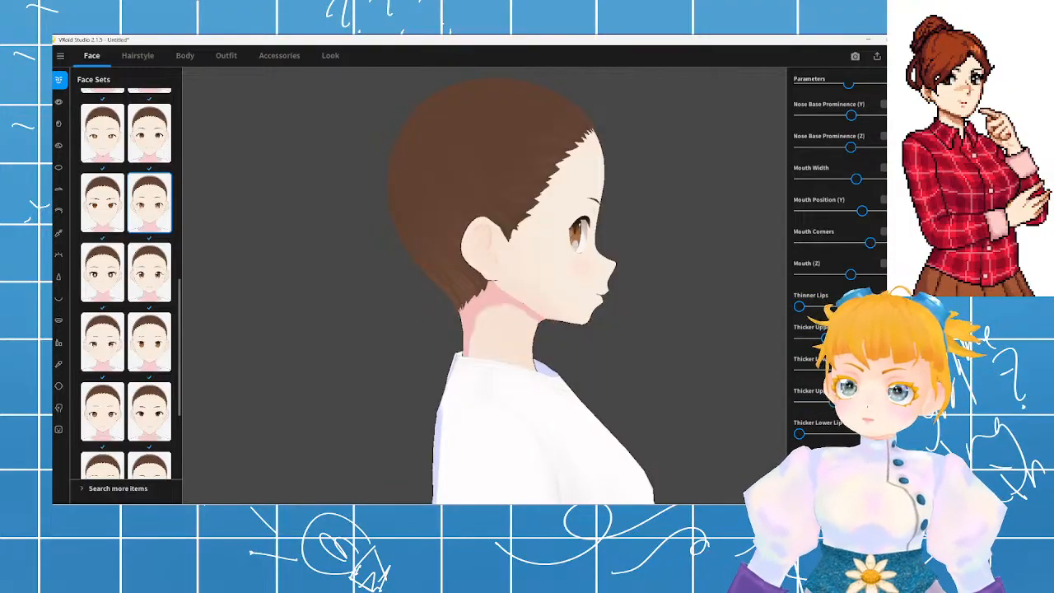
mouse_move(683, 363)
right_mouse_down()
mouse_move(642, 363)
mouse_move(685, 363)
right_mouse_up()
- Raise Ear Prominence to about 80% of its range, checking the head in profile, at an angle and from the front
scroll(818, 393, "down", 4)
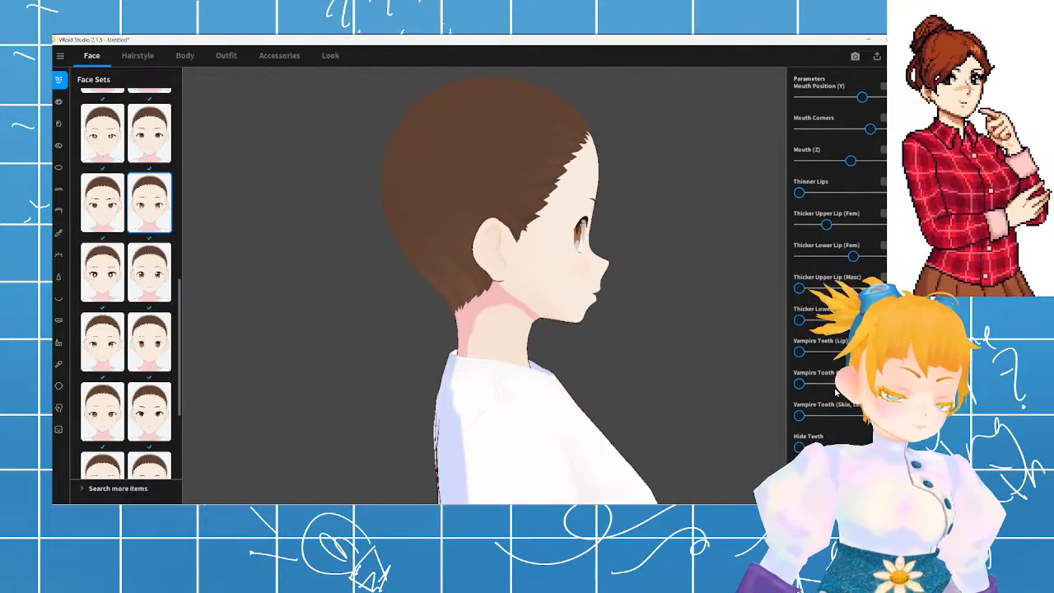
scroll(836, 393, "down", 7)
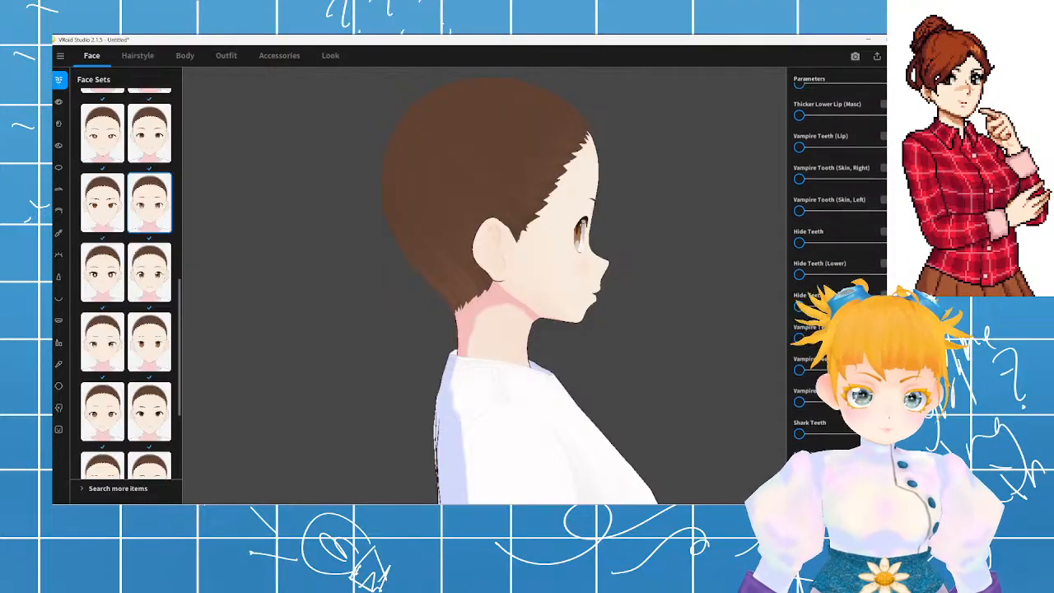
scroll(836, 392, "down", 5)
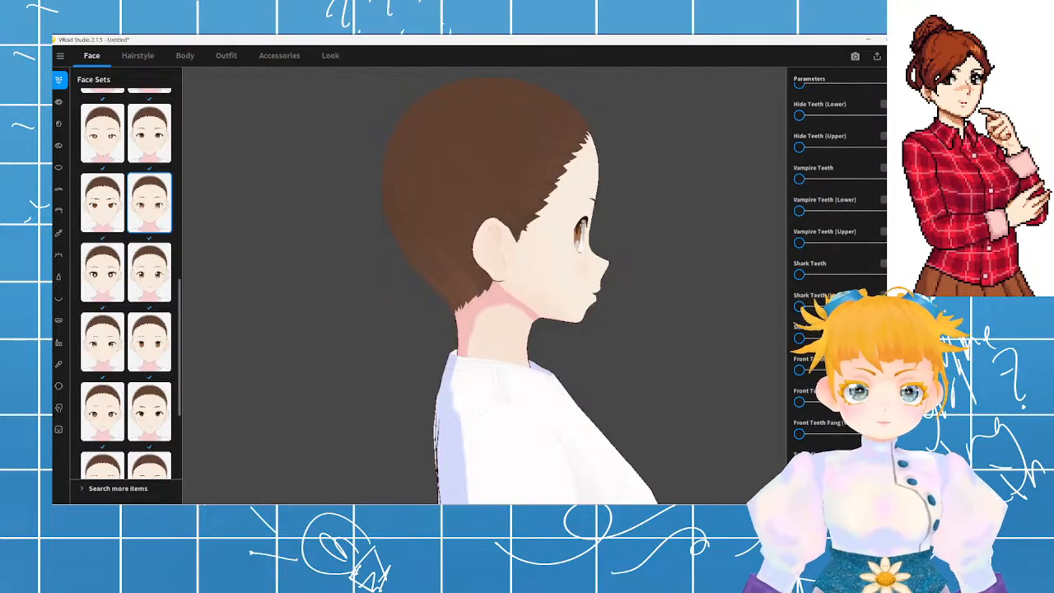
scroll(836, 393, "down", 8)
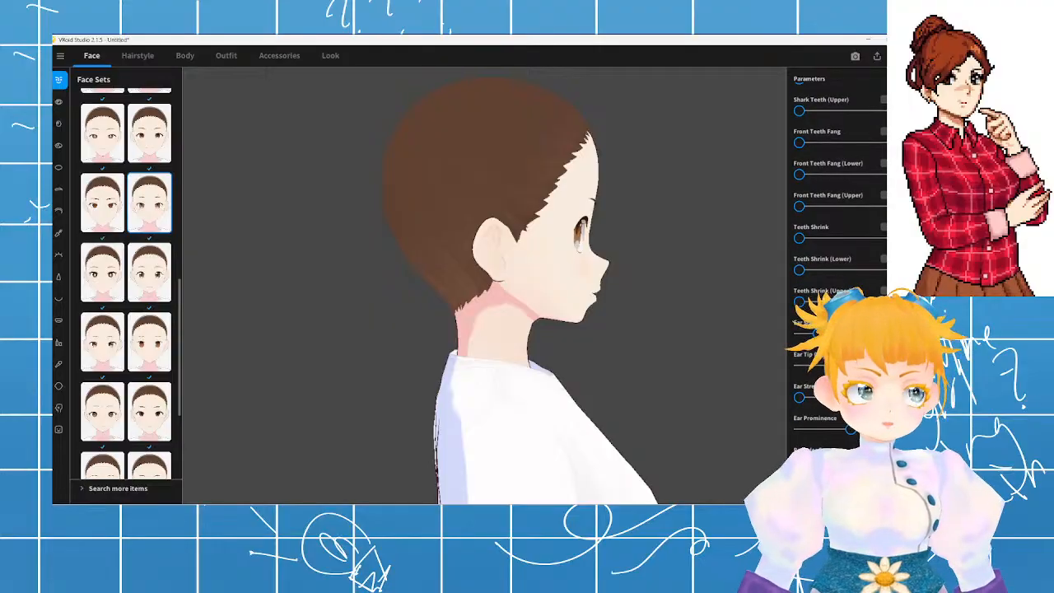
scroll(836, 393, "down", 1)
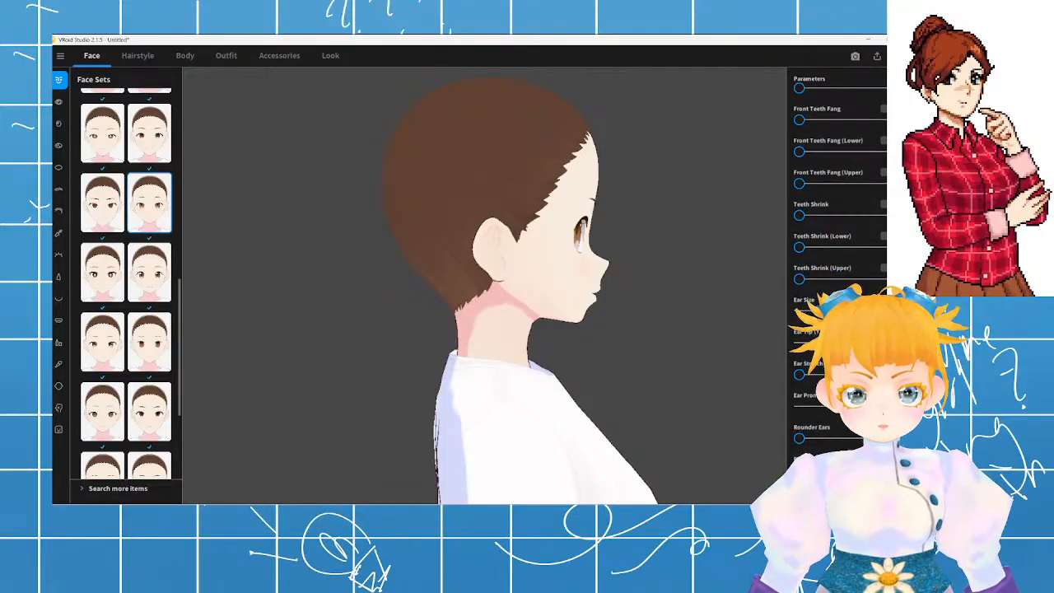
scroll(836, 393, "down", 1)
right_click_drag(696, 376, 596, 378)
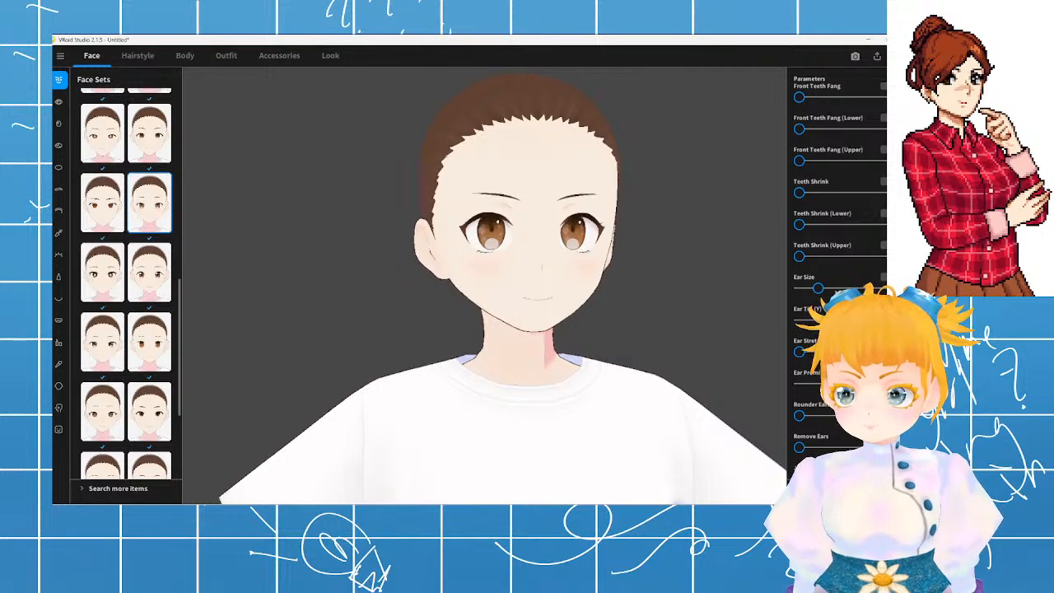
right_click_drag(696, 377, 618, 371)
scroll(624, 370, "down", 4)
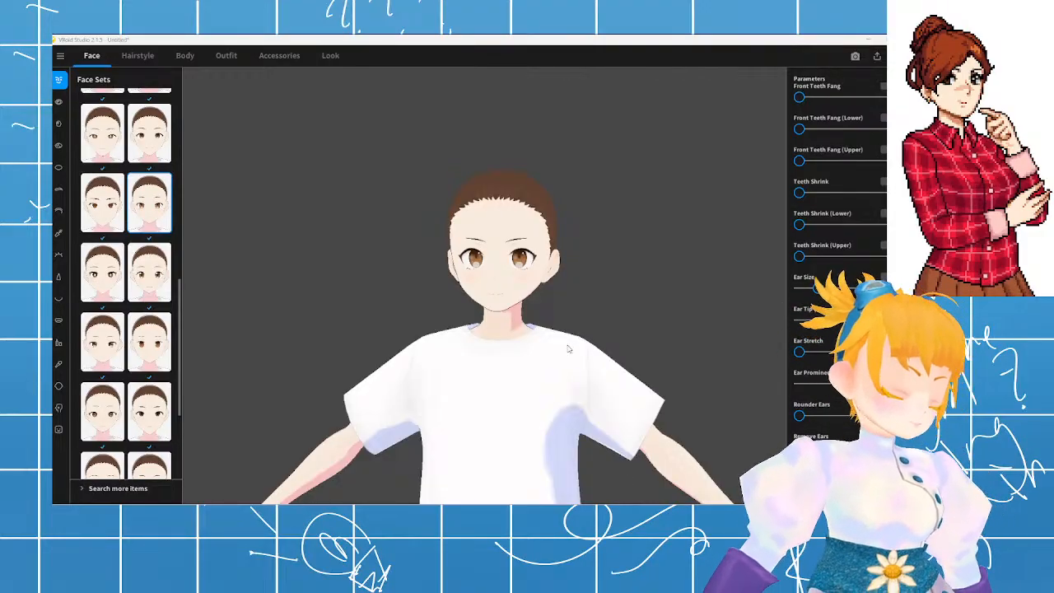
right_click_drag(419, 344, 457, 340)
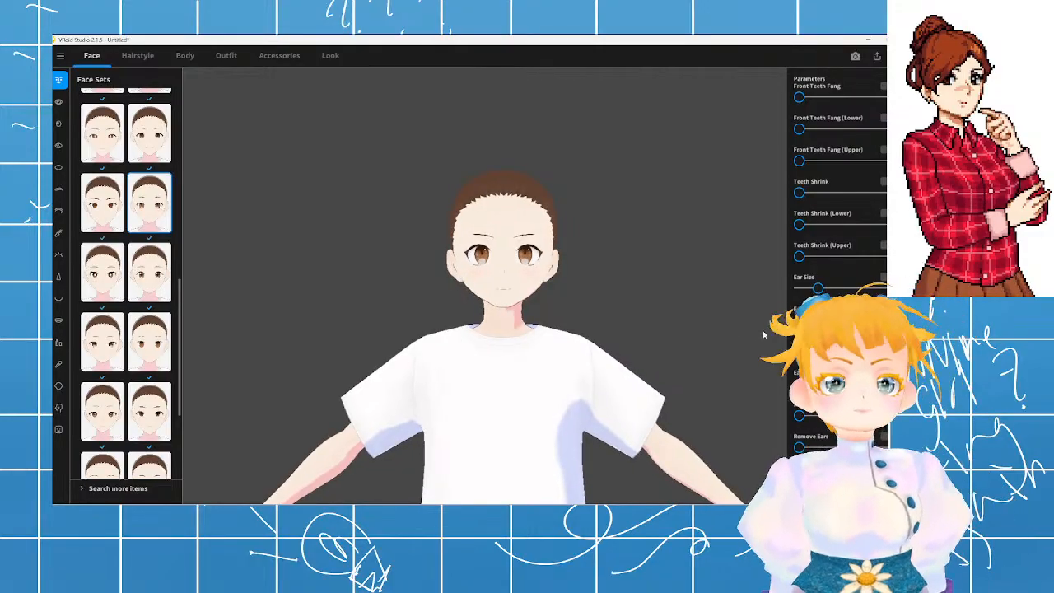
- Raise Jawline Position to about a quarter of its range, checking the jaw from the front and at an angle
scroll(815, 361, "down", 3)
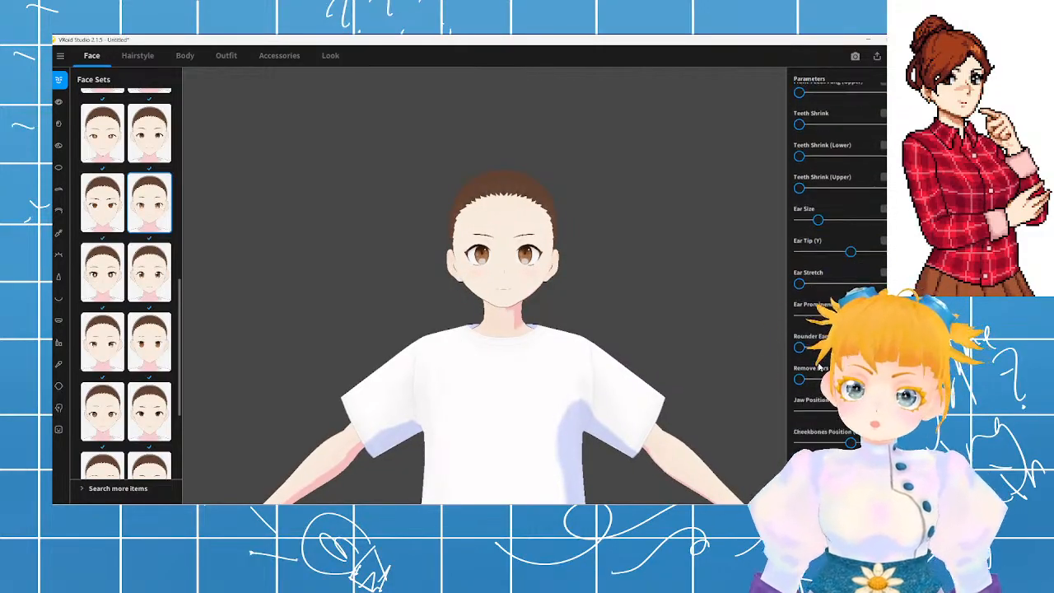
scroll(819, 368, "down", 2)
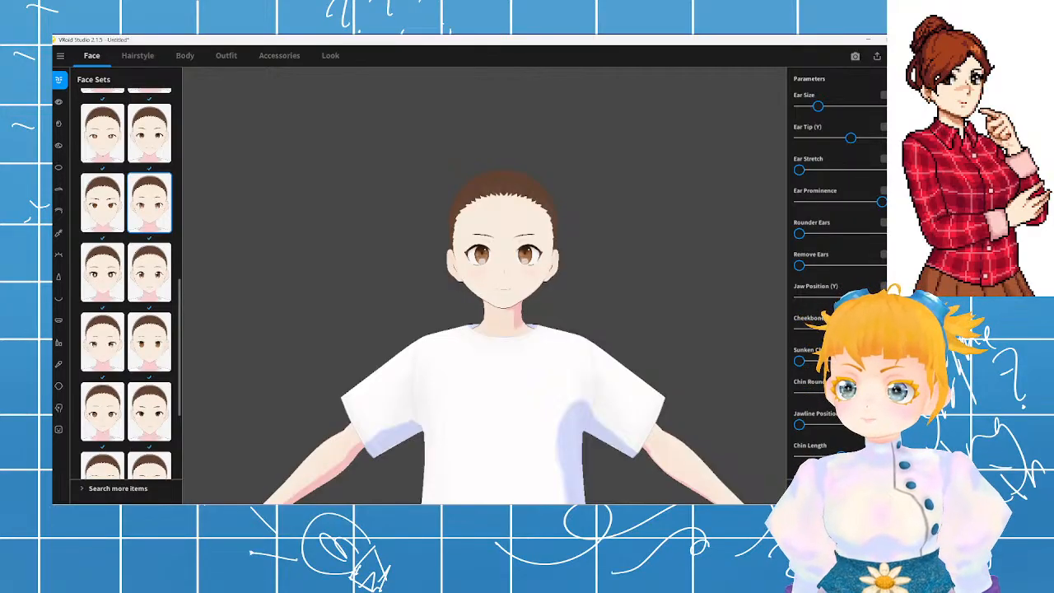
left_click_drag(799, 393, 826, 393)
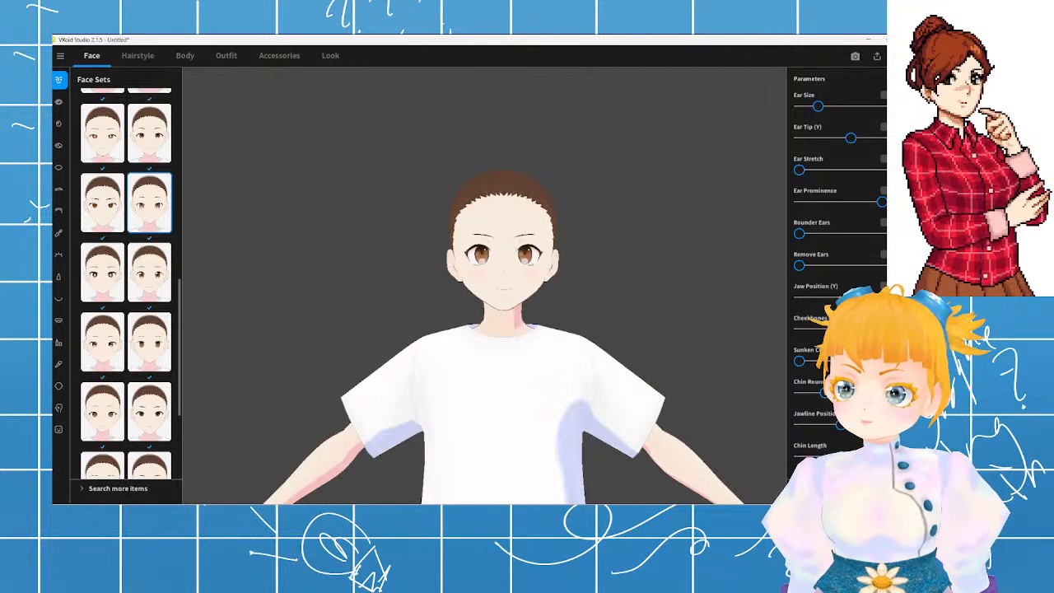
left_click_drag(519, 380, 546, 377)
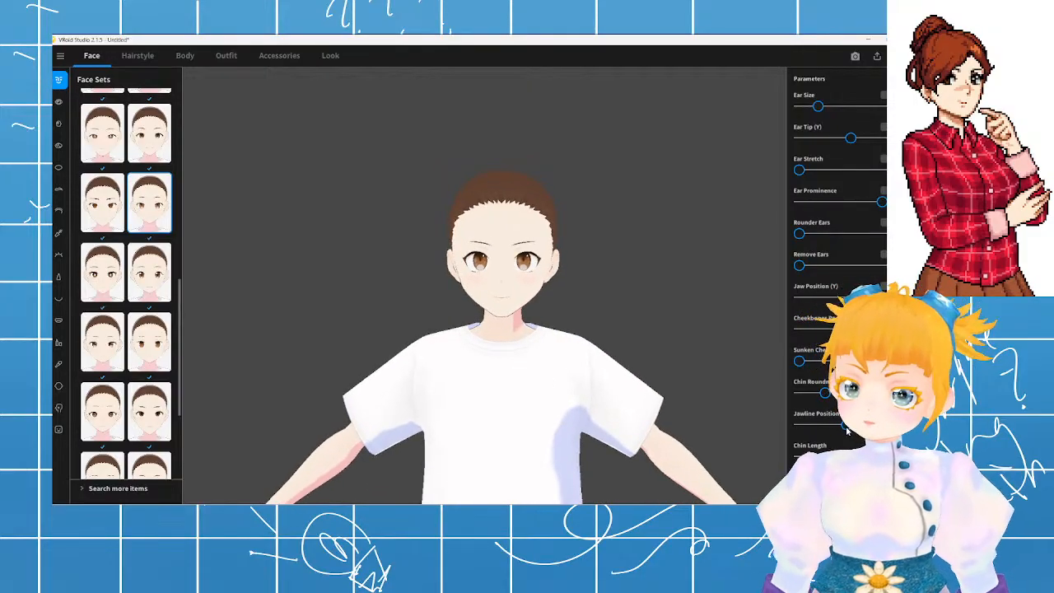
left_click_drag(847, 428, 823, 428)
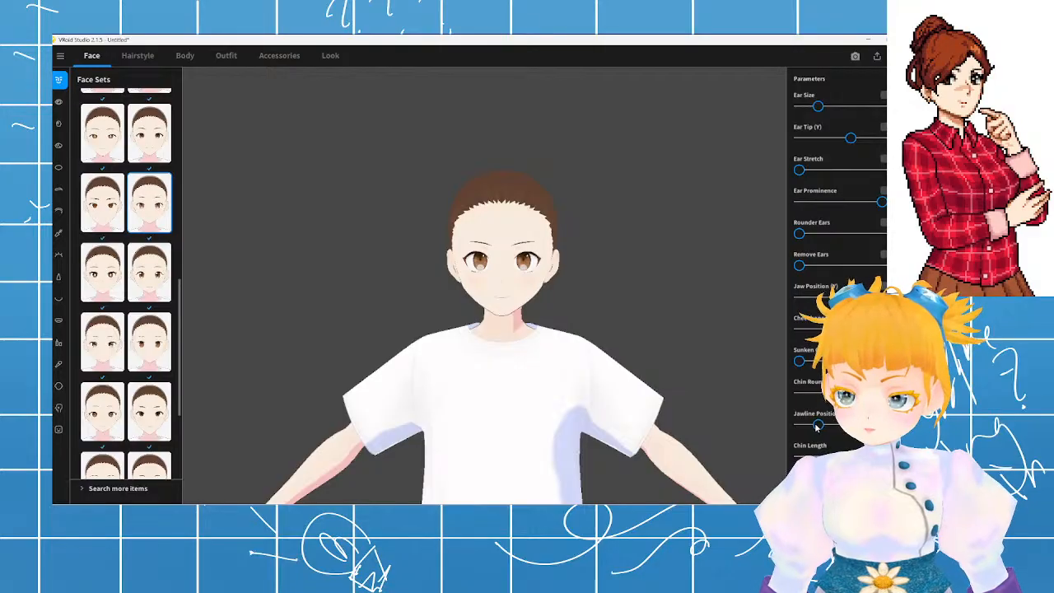
right_click_drag(600, 382, 578, 374)
scroll(833, 419, "down", 1)
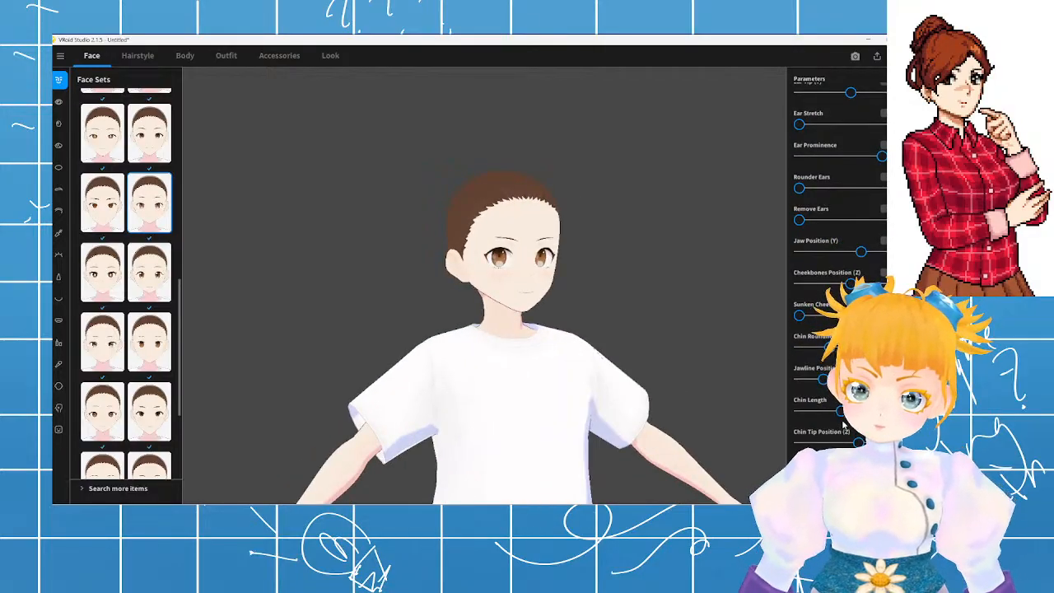
- Look through the remaining chin, jaw, feminine and masculine parameters of the face set, checking the head from the front
scroll(843, 423, "down", 1)
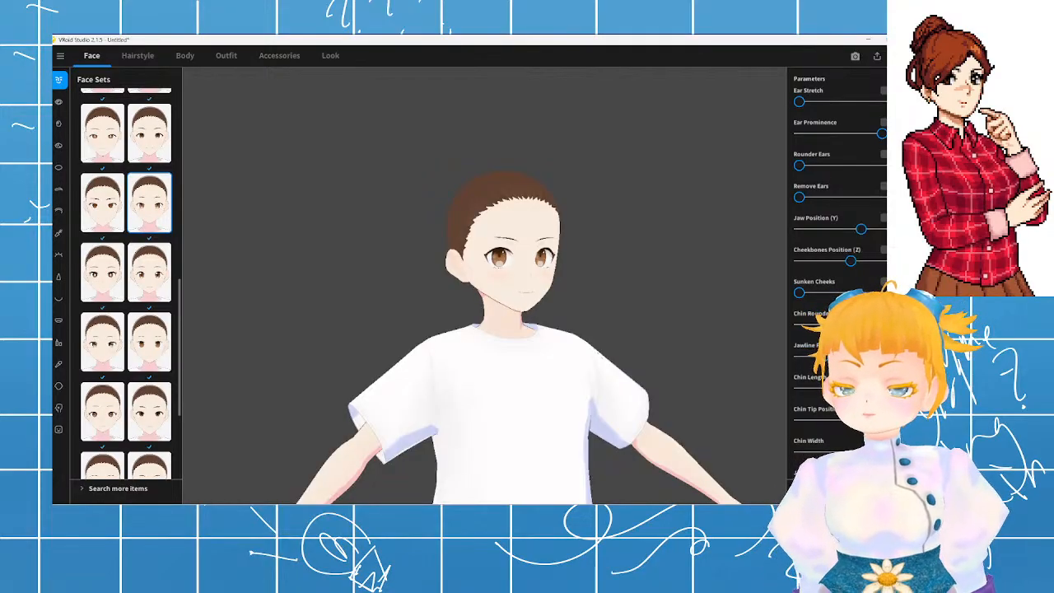
right_click_drag(631, 391, 568, 372)
scroll(839, 435, "down", 3)
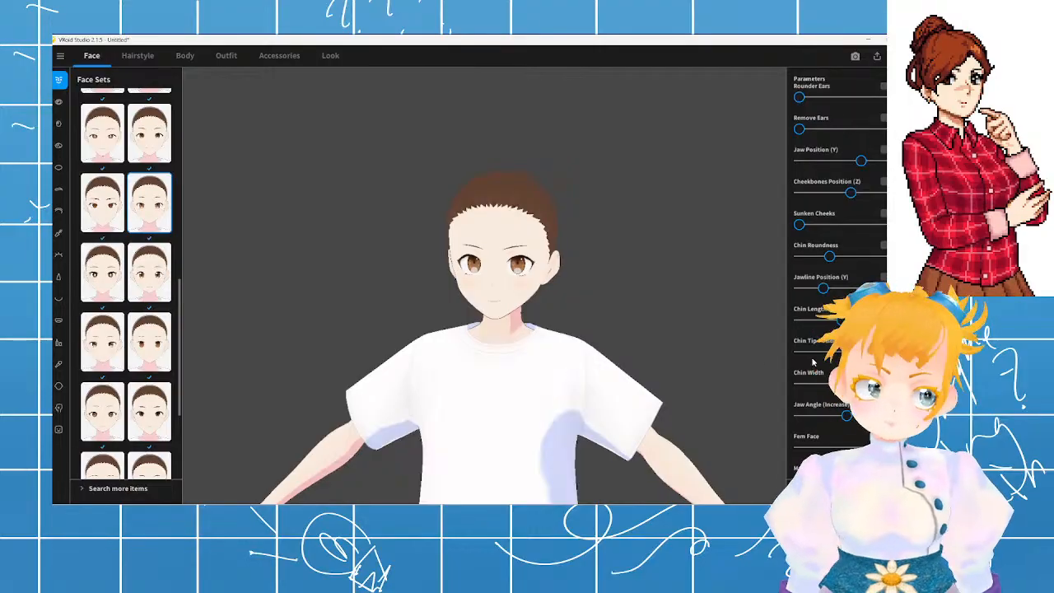
scroll(806, 363, "down", 6)
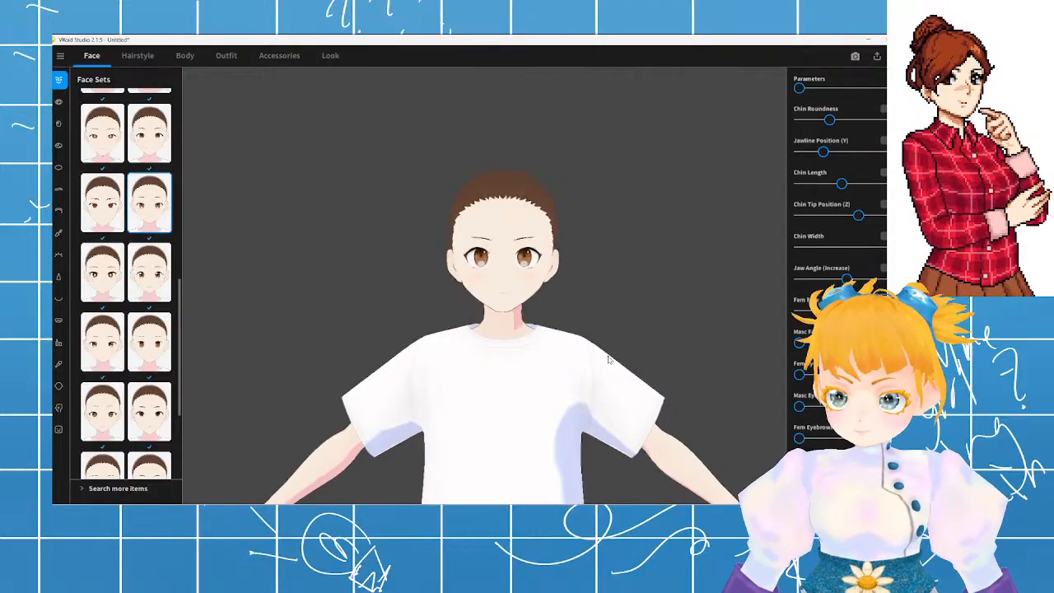
scroll(764, 371, "up", 2)
scroll(816, 375, "down", 11)
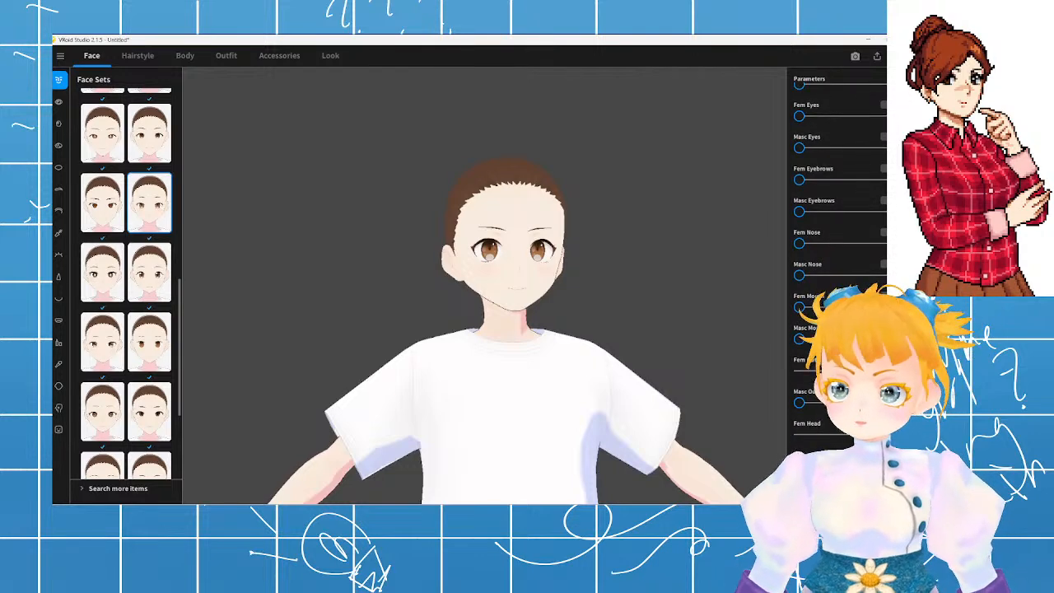
scroll(647, 359, "down", 2)
mouse_move(565, 369)
right_mouse_down()
mouse_move(591, 367)
mouse_move(561, 371)
right_mouse_up()
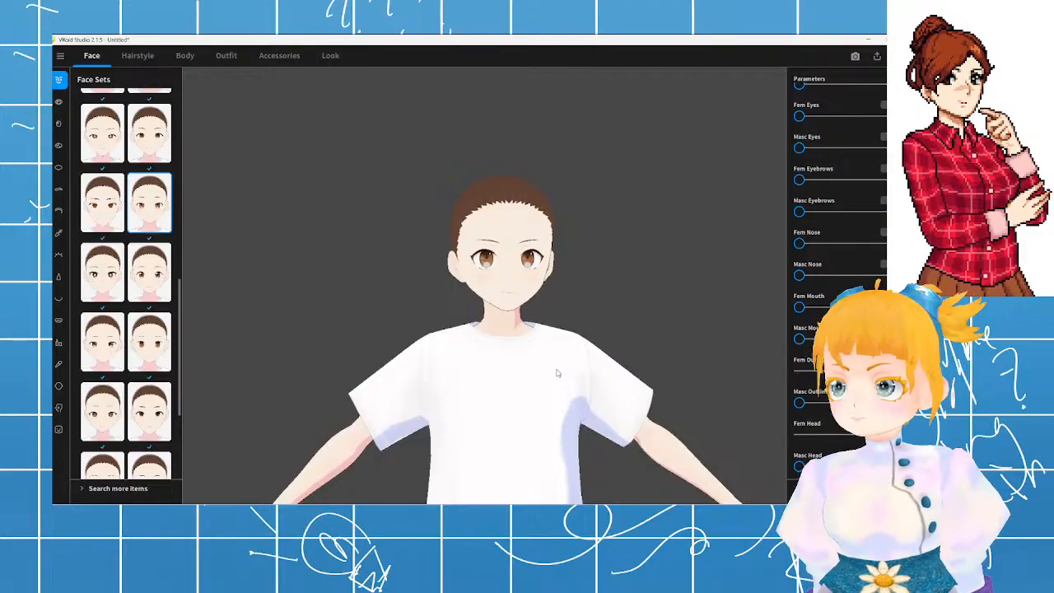
- Look through the Eyes Sets presets and parameters and the Irises presets, with the face in close-up
left_click(60, 102)
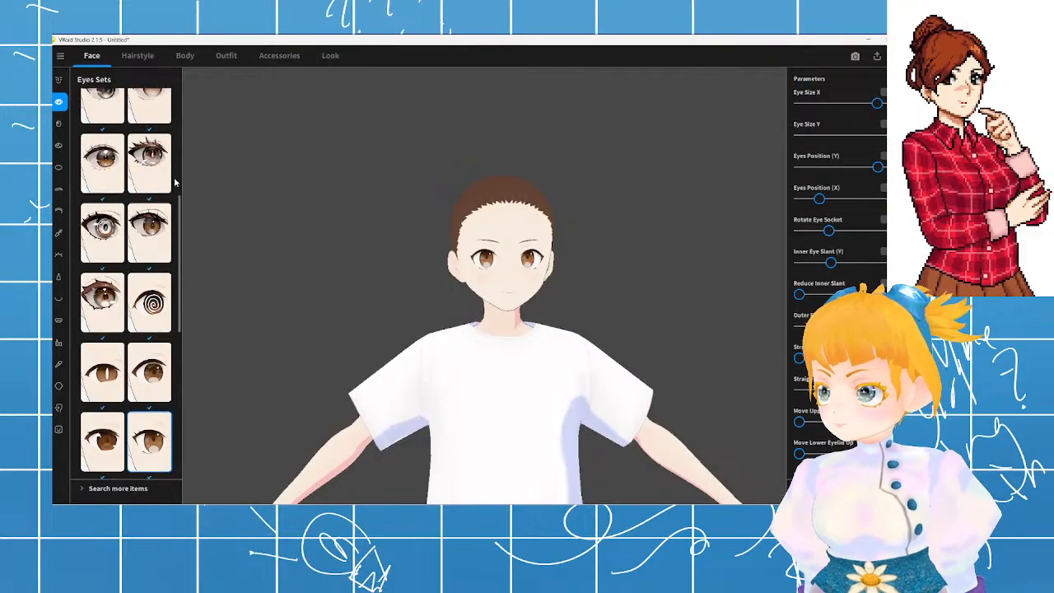
scroll(169, 177, "up", 6)
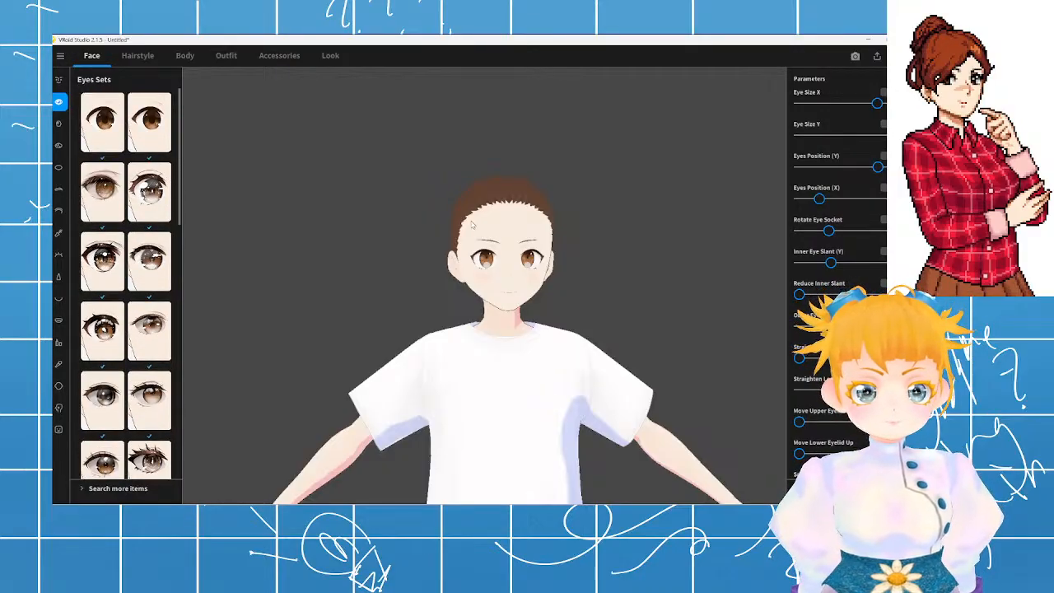
scroll(486, 235, "up", 4)
scroll(821, 265, "down", 3)
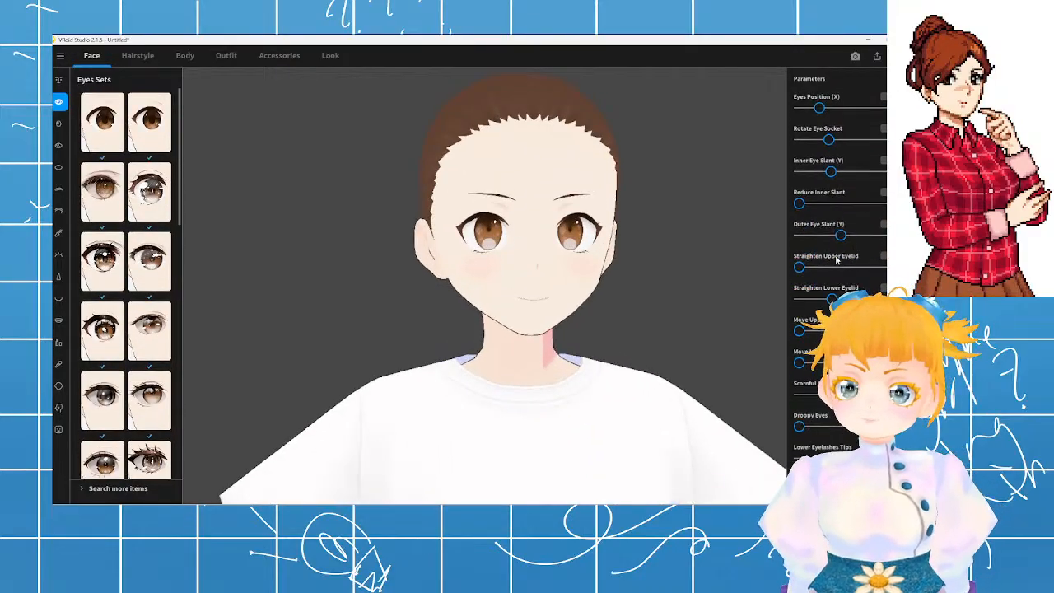
scroll(837, 264, "down", 15)
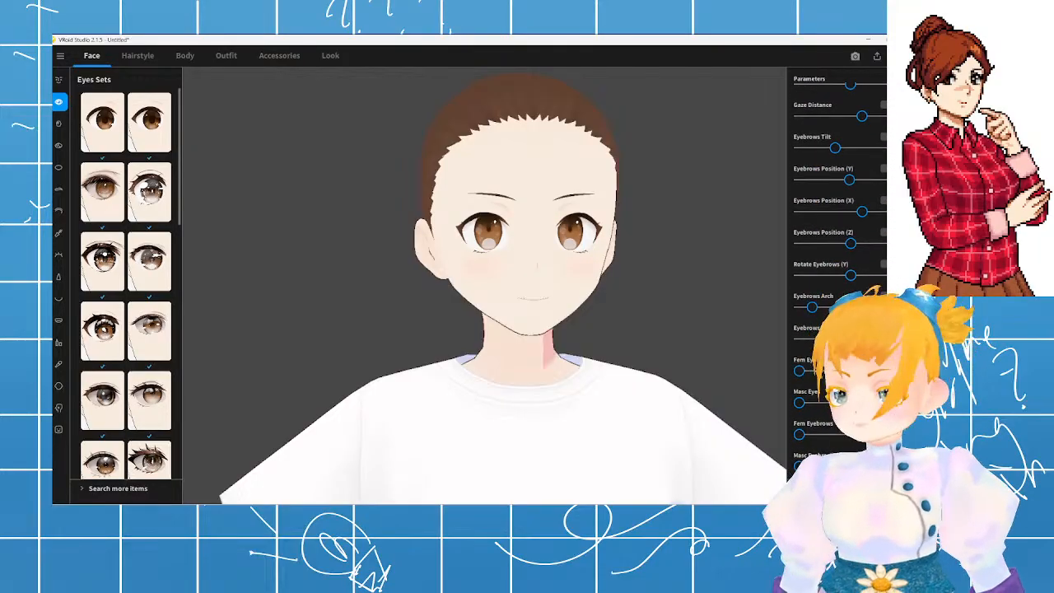
scroll(869, 152, "up", 15)
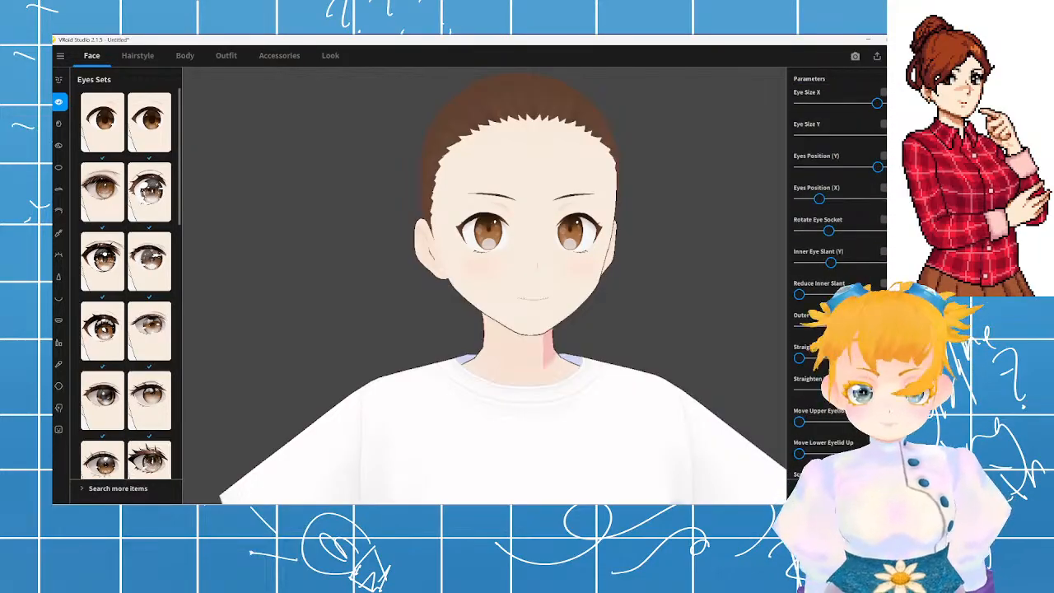
left_click(59, 124)
scroll(497, 307, "down", 3)
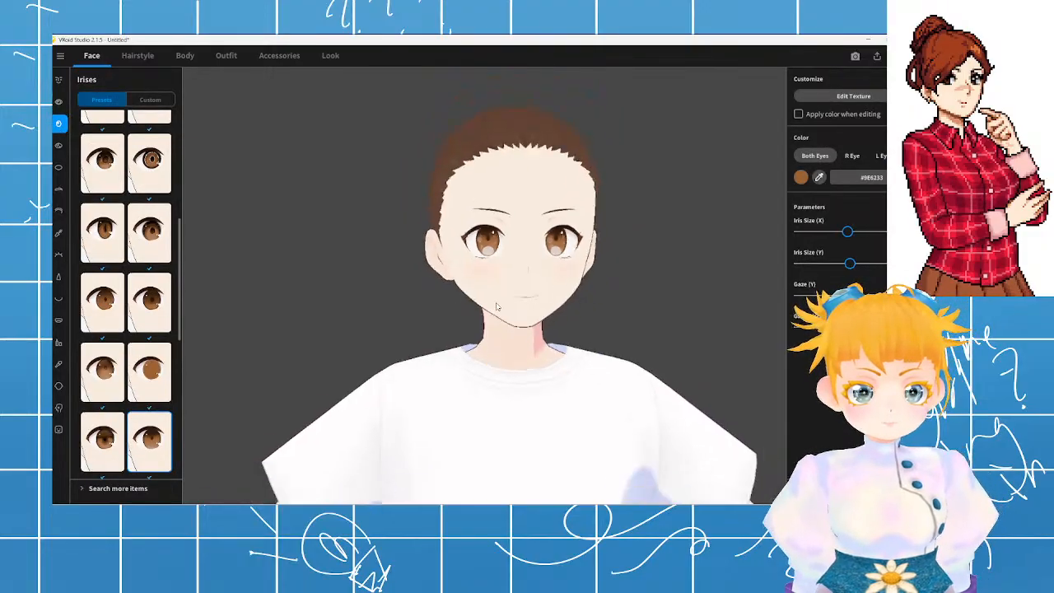
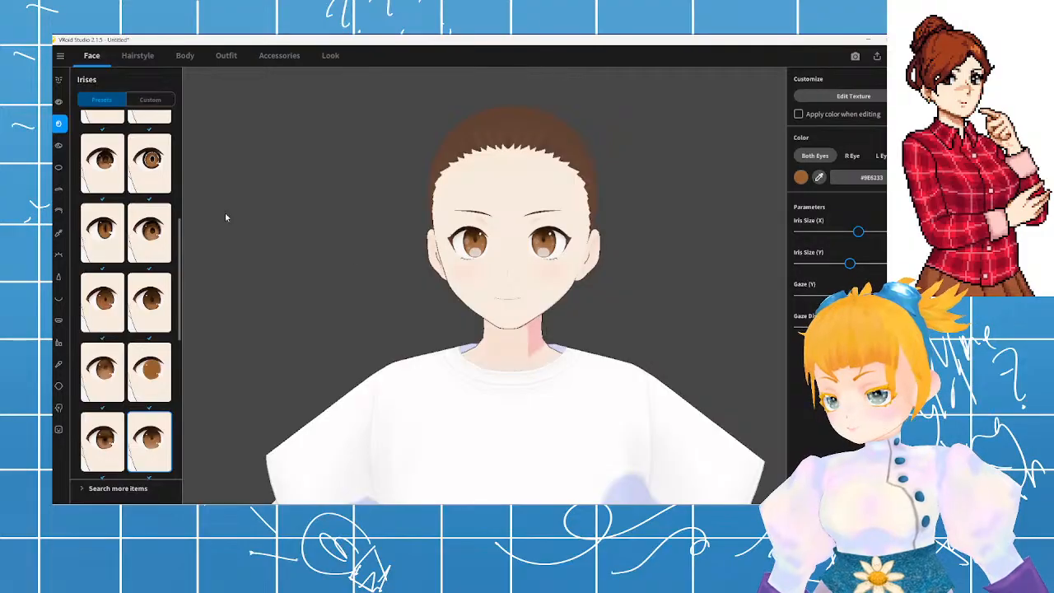
- Try the iris preset with the ringed pupil, compare it with the previous iris and undo the change
left_click(162, 179)
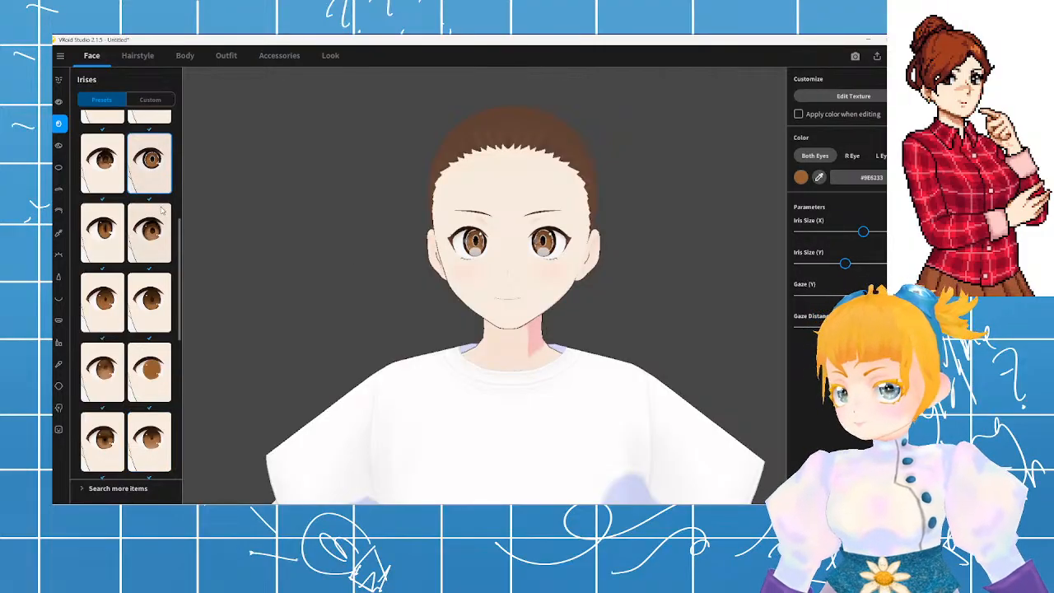
key("ctrl+z")
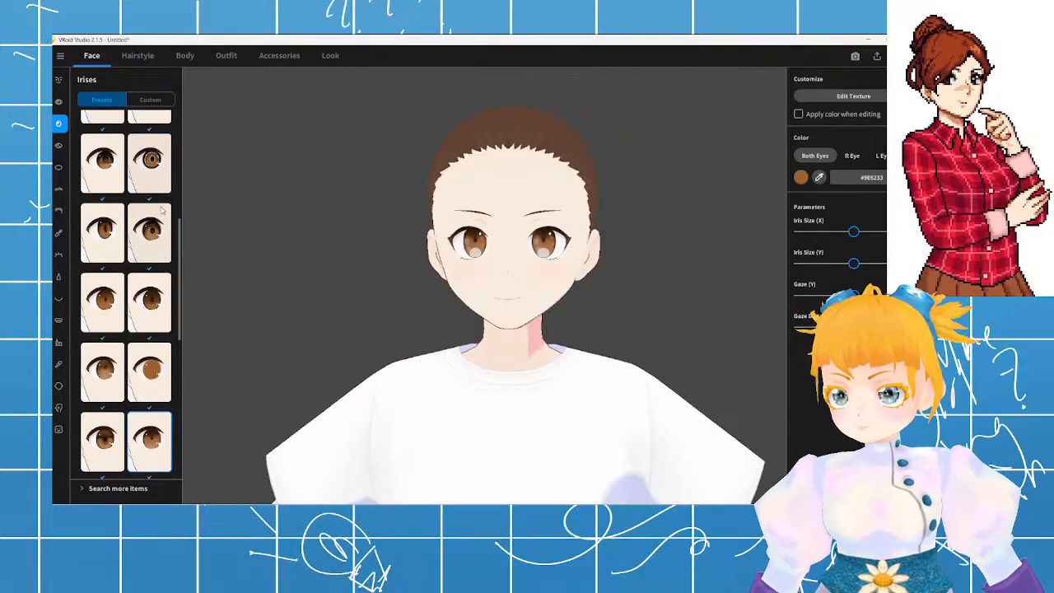
key("ctrl+y")
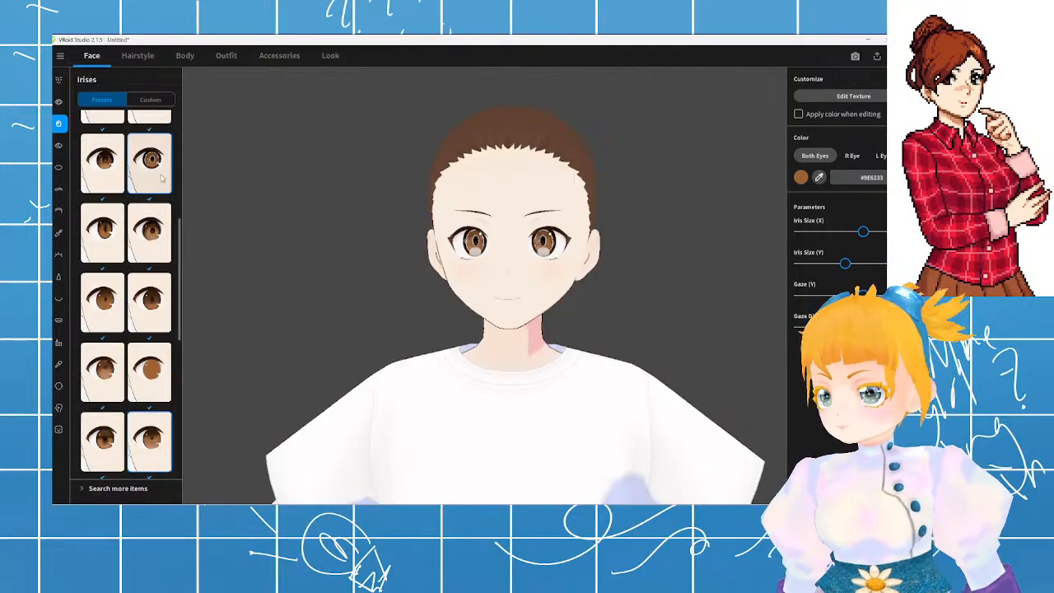
key("ctrl+z")
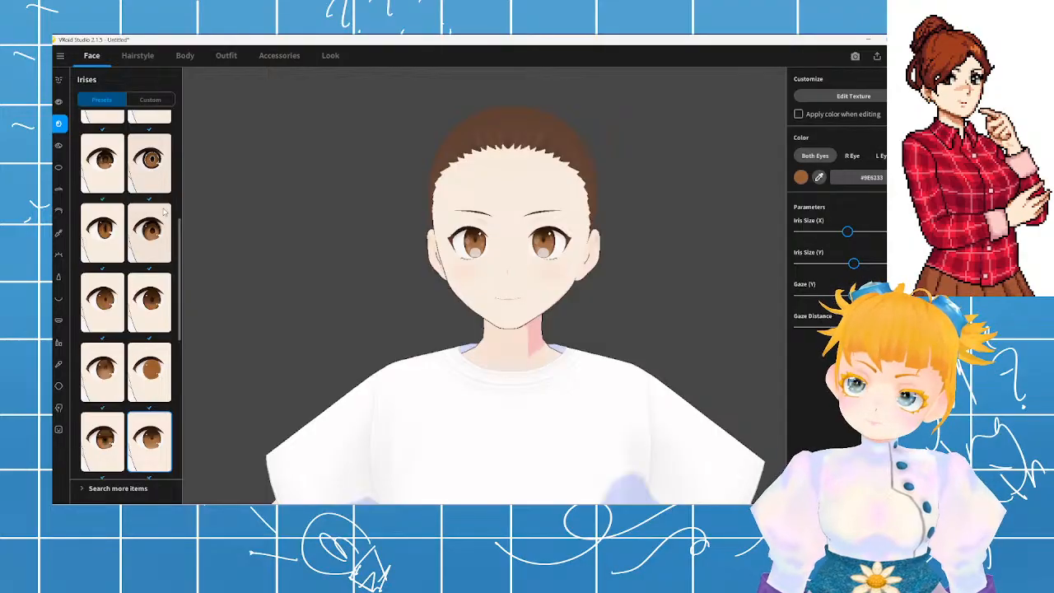
- Set Iris Size (Y) slightly below the middle of its range and open the iris texture for editing
left_click_drag(853, 264, 839, 264)
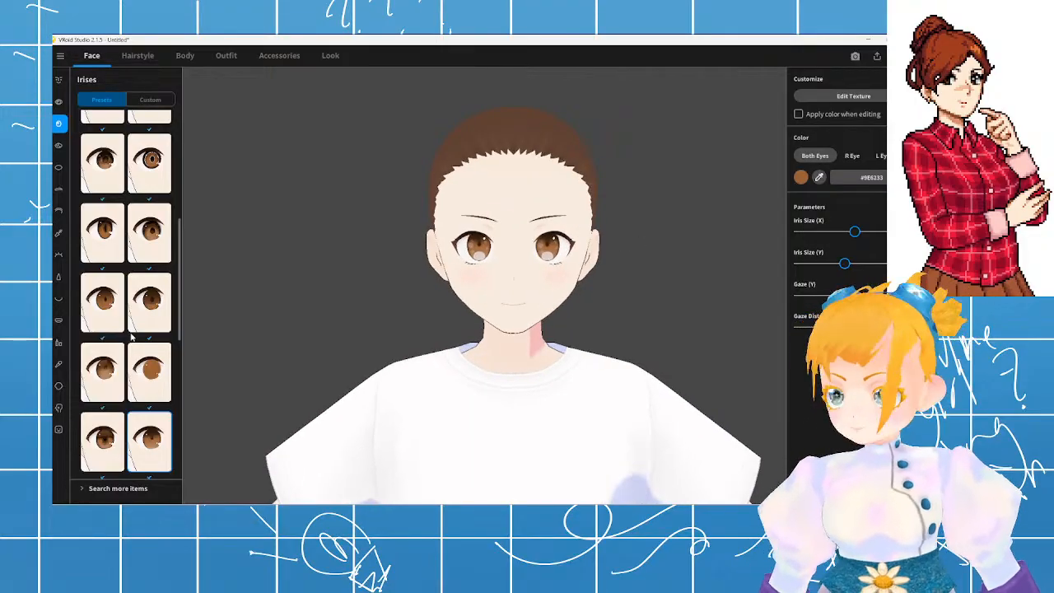
scroll(134, 337, "down", 1)
scroll(132, 335, "up", 1)
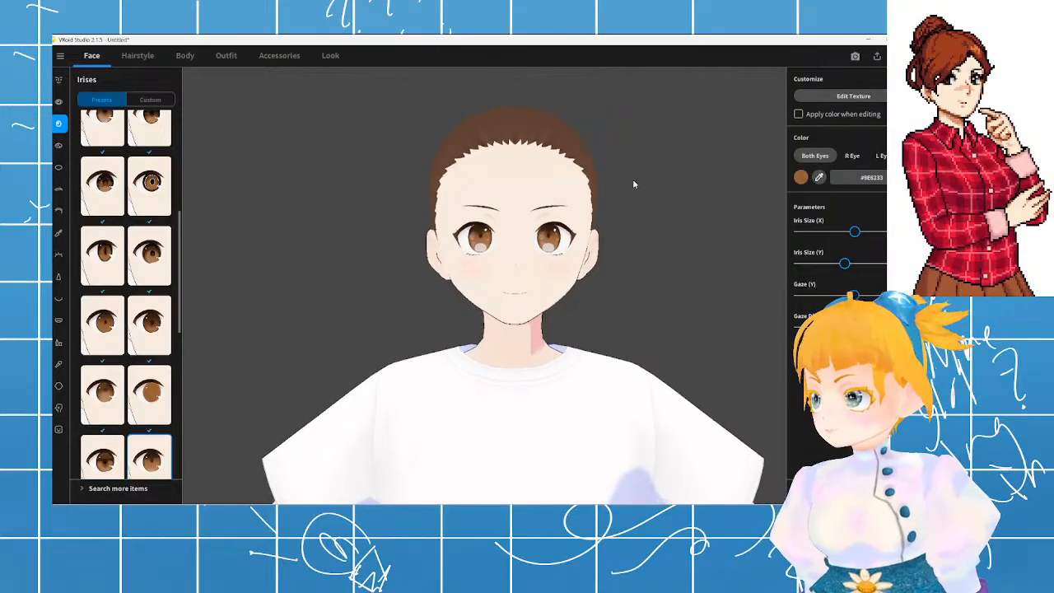
left_click(839, 96)
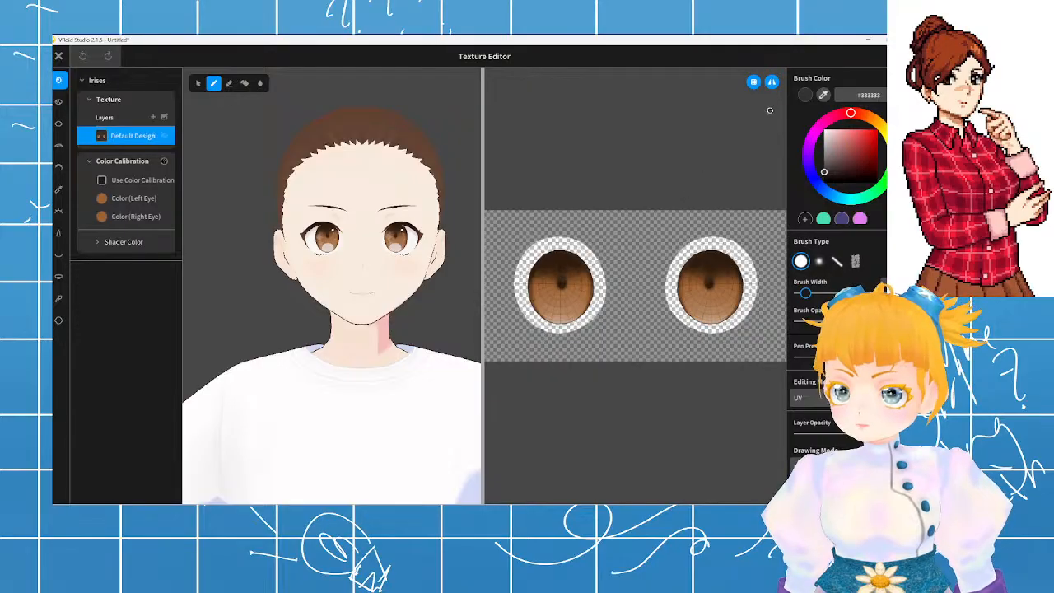
left_click_drag(684, 317, 721, 308)
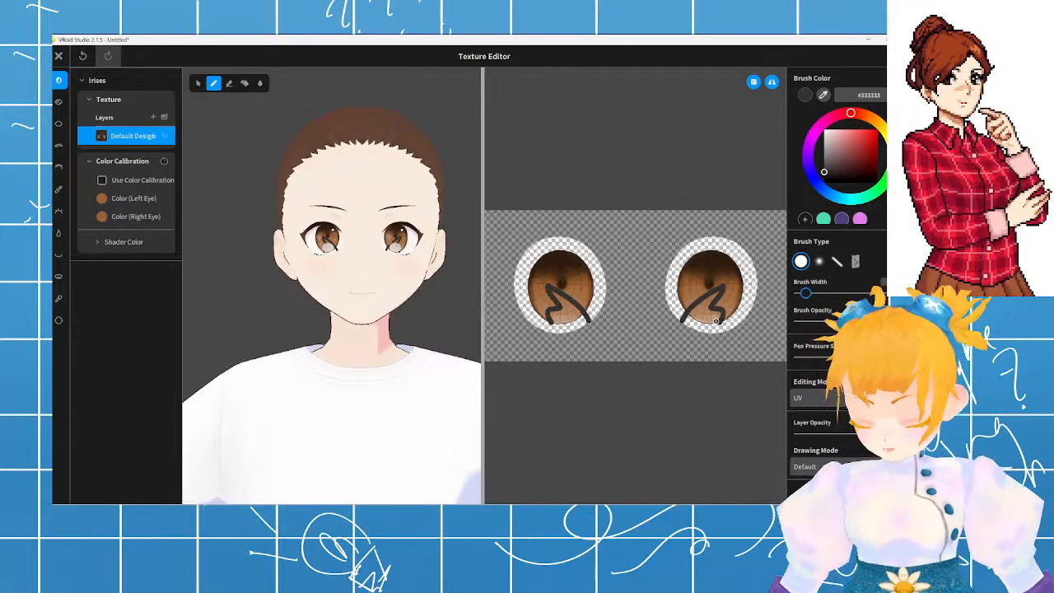
key("ctrl+z")
scroll(635, 262, "up", 3)
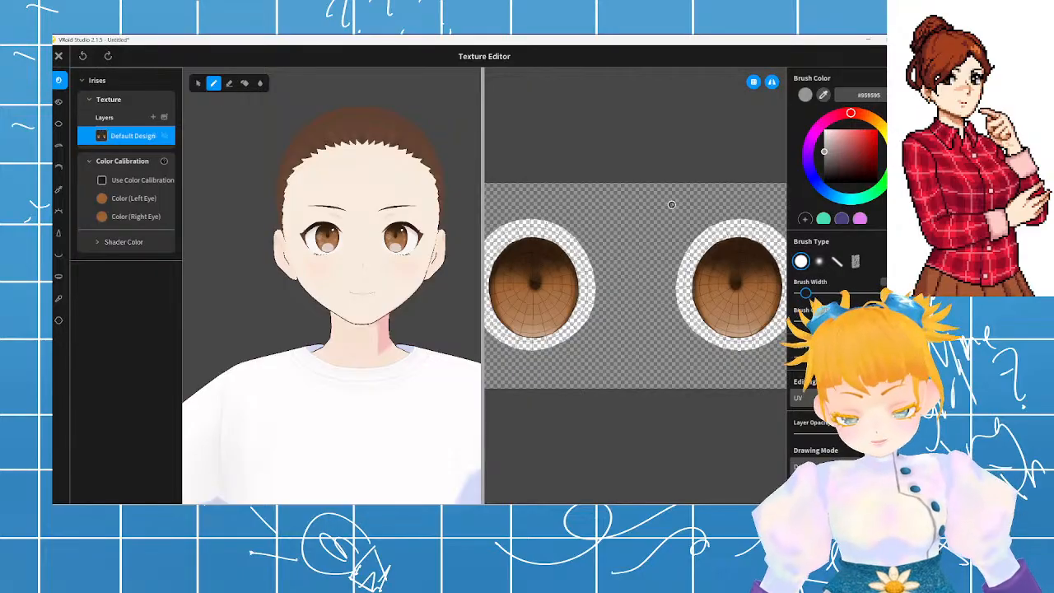
left_click_drag(637, 213, 673, 268)
key("ctrl+z")
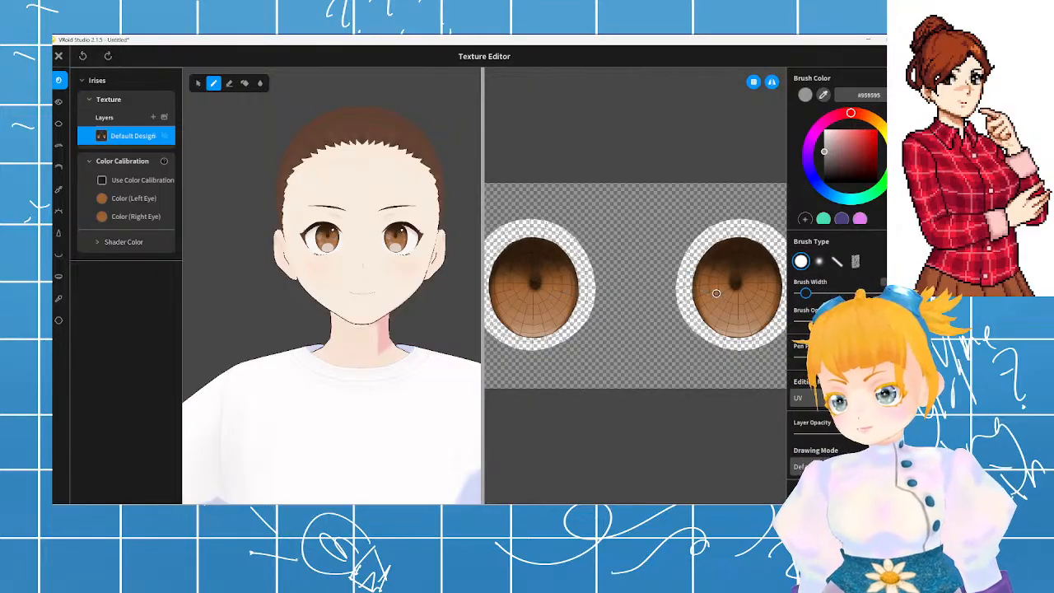
- Add a layer above the default iris design and prepare a slightly wider soft brush in dark reddish brown #341810, based on the iris's dark upper edge
scroll(668, 226, "down", 1)
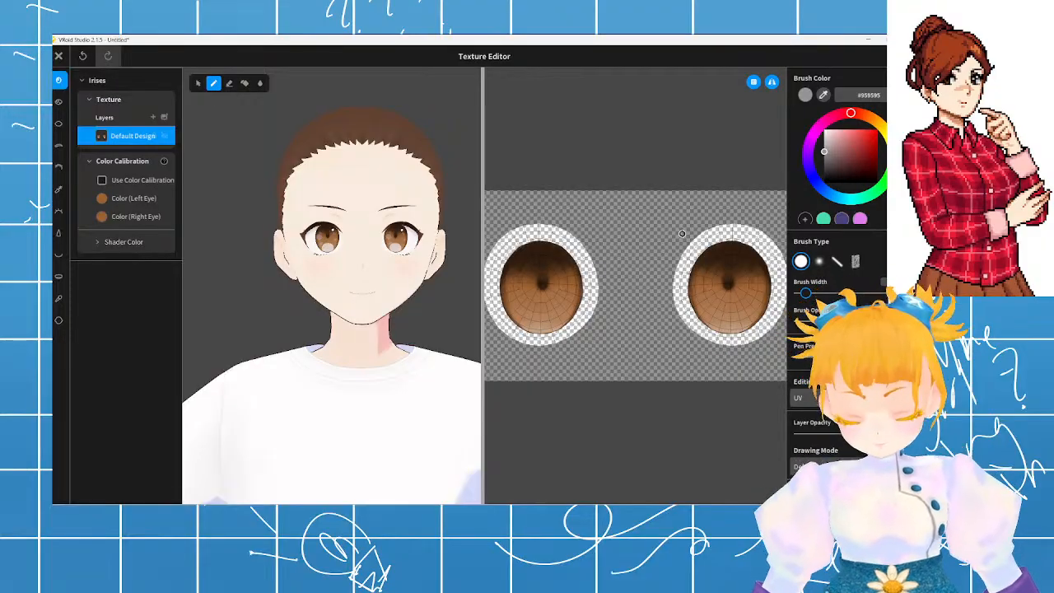
right_click_drag(669, 233, 617, 231)
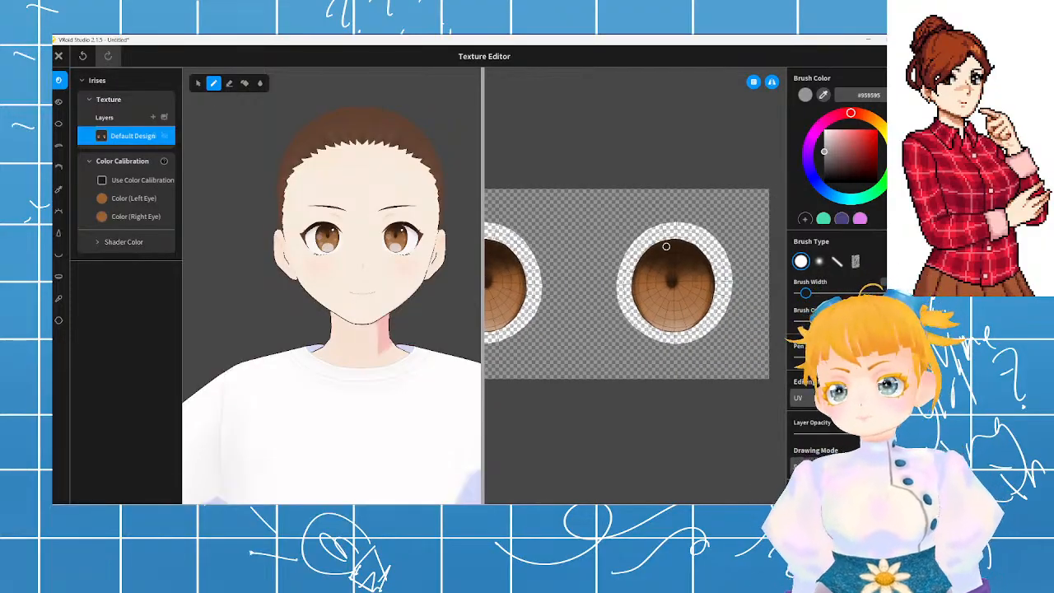
scroll(666, 246, "up", 2)
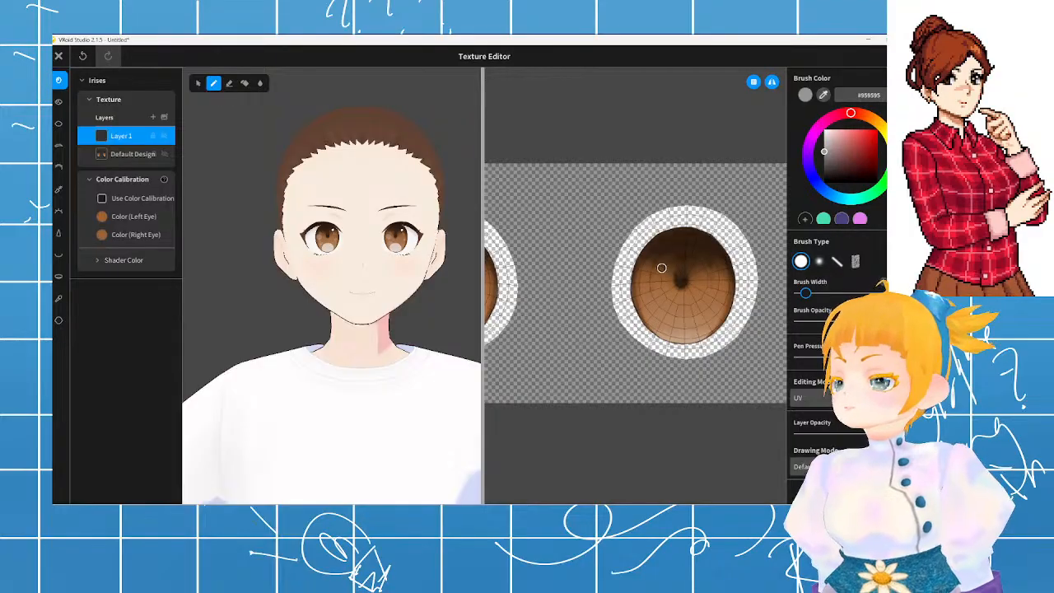
left_click(816, 263)
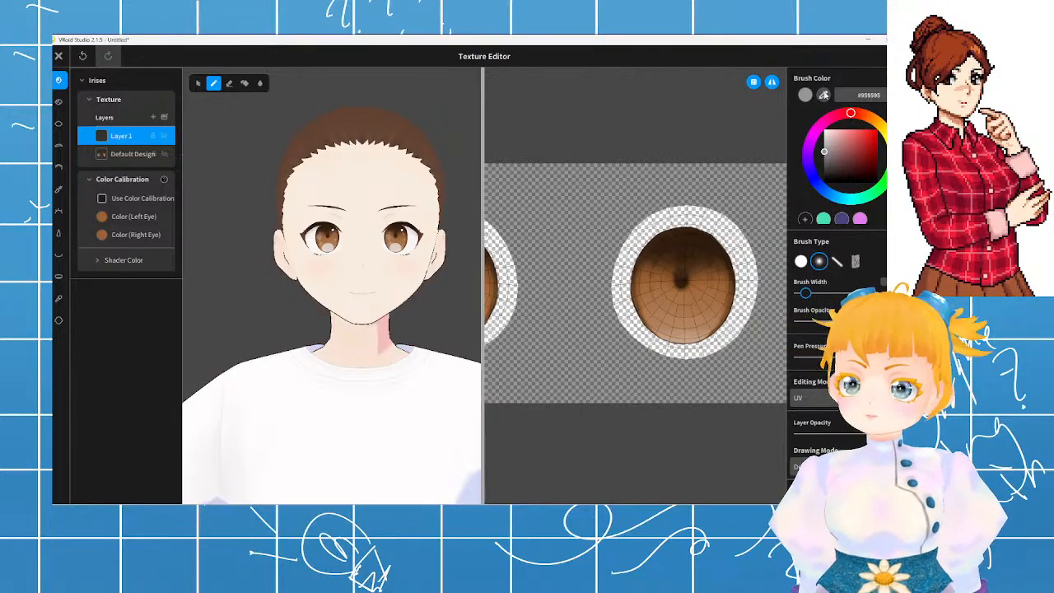
left_click(824, 95)
left_click(703, 251)
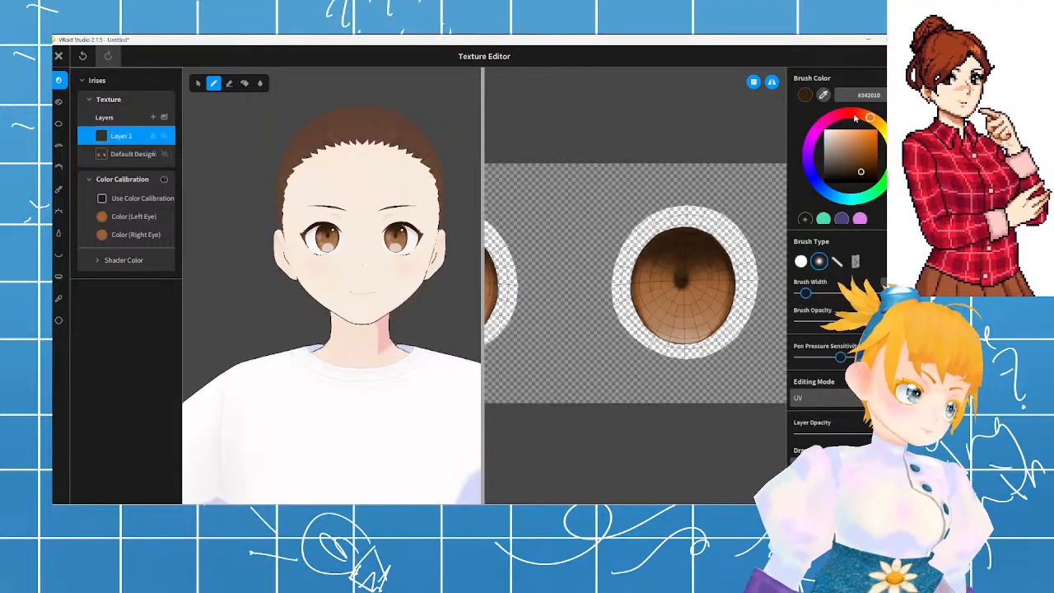
left_click_drag(855, 119, 861, 117)
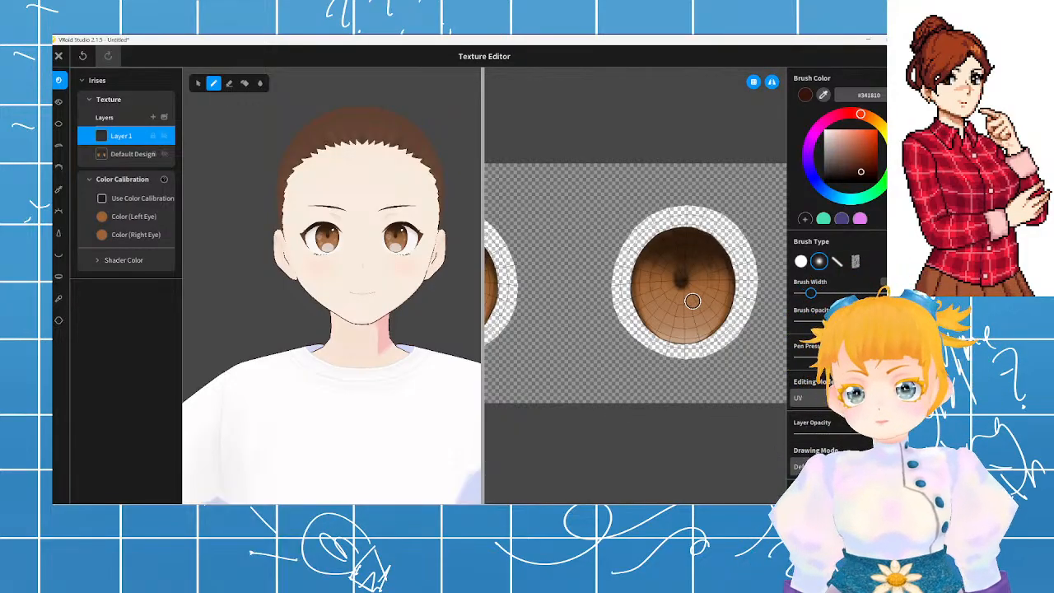
key("]")
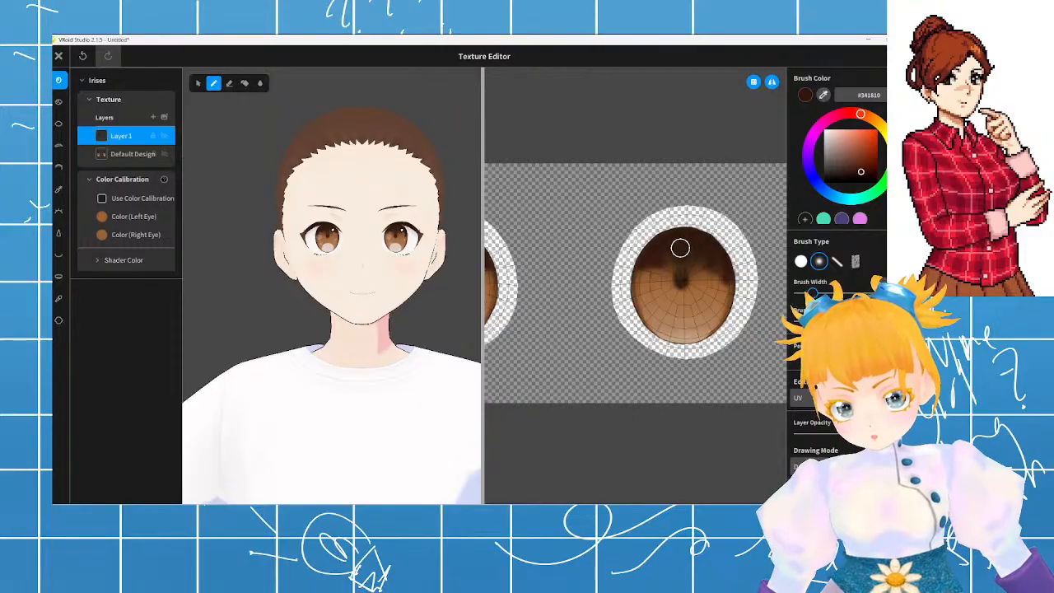
- Shade the iris's upper half and side edges in #341810, undo an excess stroke, and extend the dark pupil slightly downwards
mouse_move(642, 273)
left_mouse_down()
mouse_move(639, 281)
mouse_move(660, 269)
mouse_move(646, 279)
left_mouse_up()
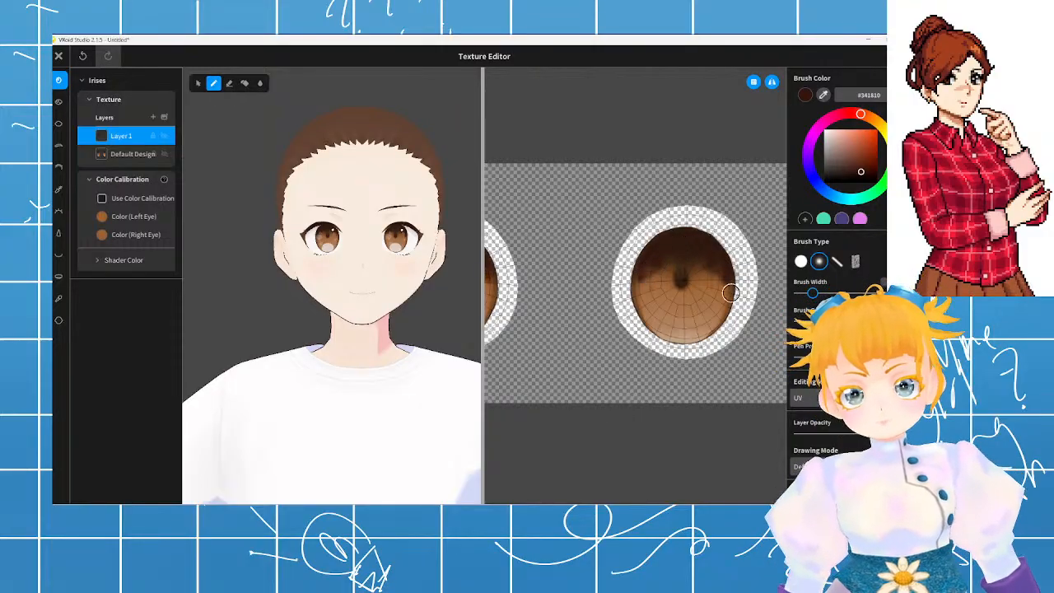
mouse_move(723, 284)
left_mouse_down()
mouse_move(727, 311)
mouse_move(710, 331)
mouse_move(728, 283)
mouse_move(705, 336)
mouse_move(677, 294)
mouse_move(645, 326)
mouse_move(656, 333)
mouse_move(638, 275)
mouse_move(639, 289)
mouse_move(650, 266)
mouse_move(668, 264)
mouse_move(668, 247)
mouse_move(696, 262)
mouse_move(681, 244)
mouse_move(702, 289)
mouse_move(683, 267)
left_mouse_up()
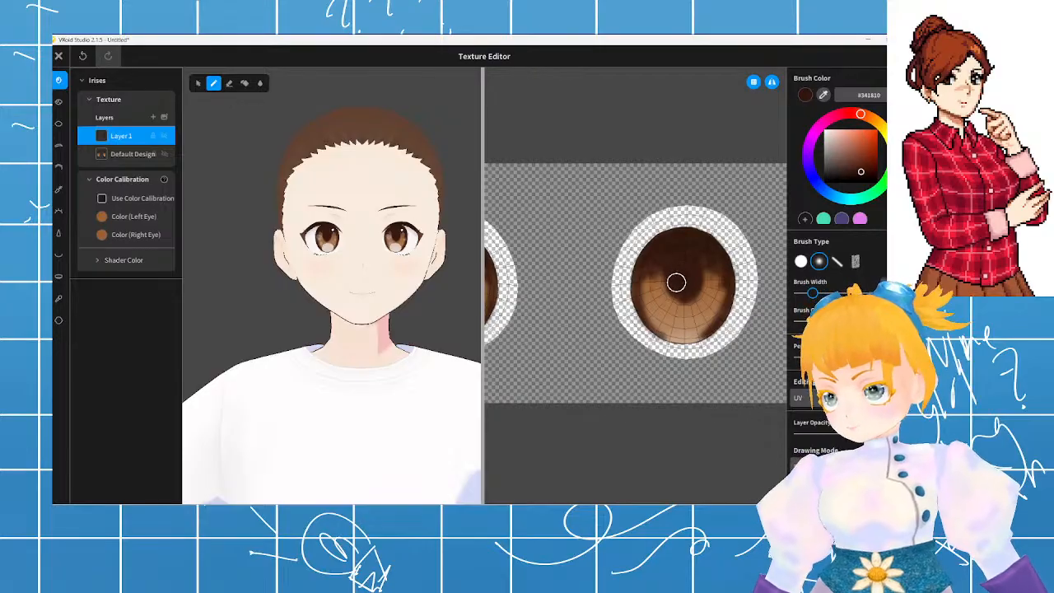
key("ctrl+z")
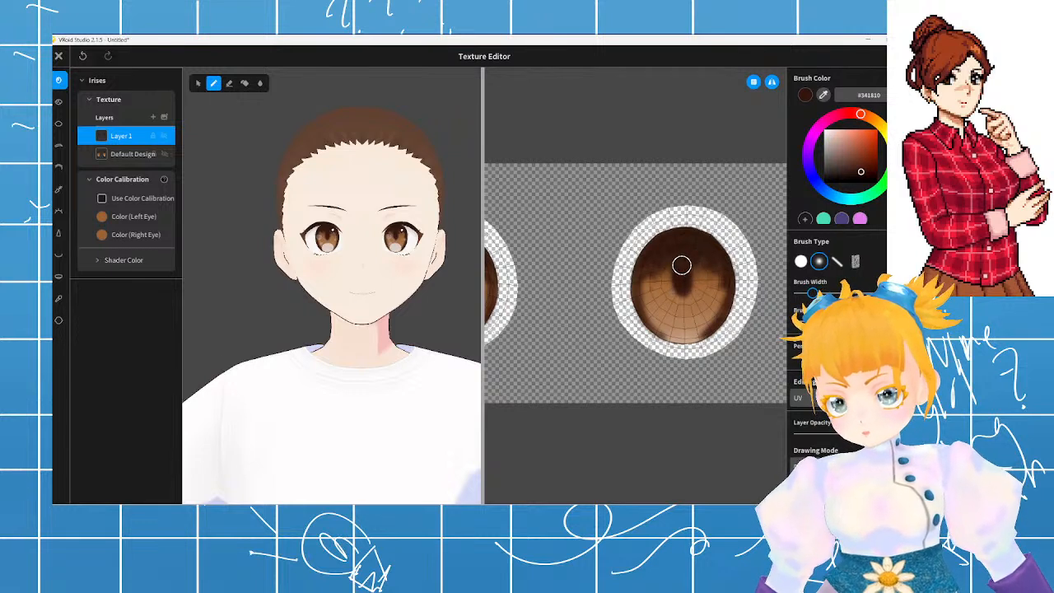
mouse_move(682, 266)
left_mouse_down()
mouse_move(686, 301)
mouse_move(692, 256)
mouse_move(677, 282)
mouse_move(693, 293)
left_mouse_up()
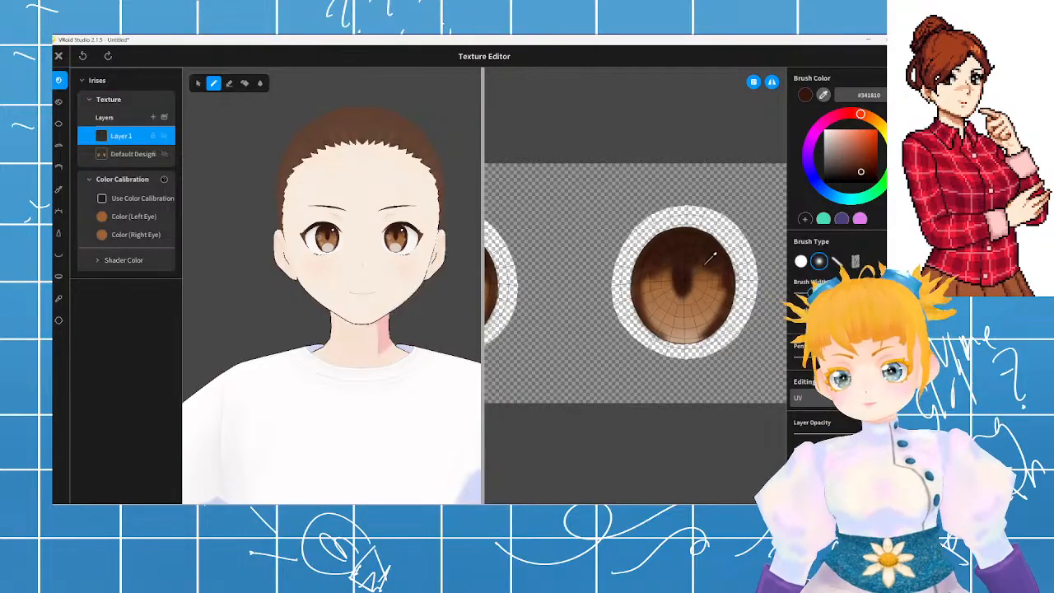
- Sample the medium brown #54311A from the iris's upper half and soften the shading around the pupil and across the upper iris
left_click(708, 262, "alt")
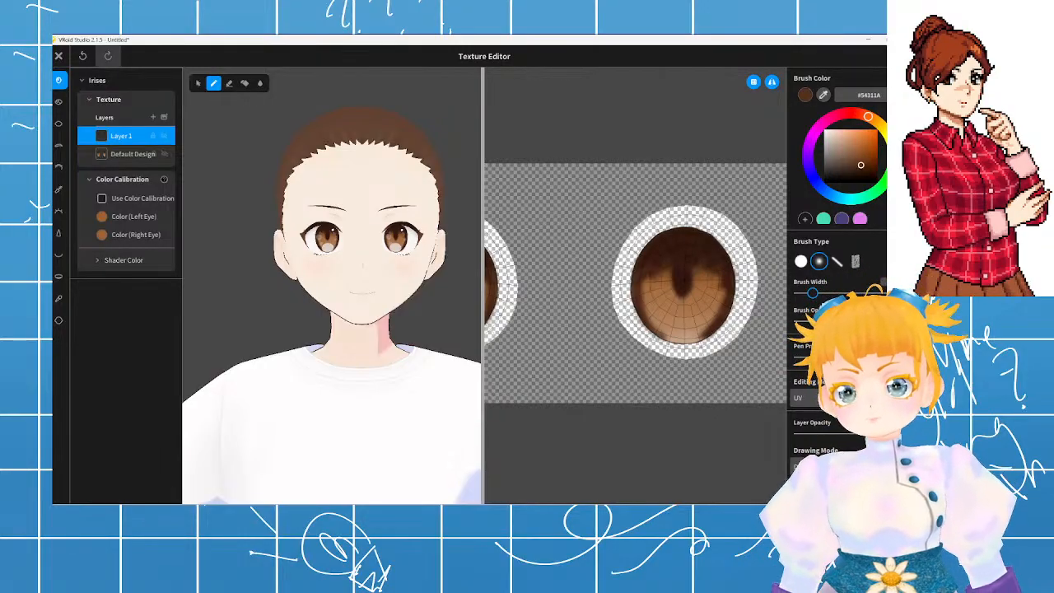
mouse_move(694, 271)
left_mouse_down()
mouse_move(697, 259)
mouse_move(680, 266)
mouse_move(707, 282)
left_mouse_up()
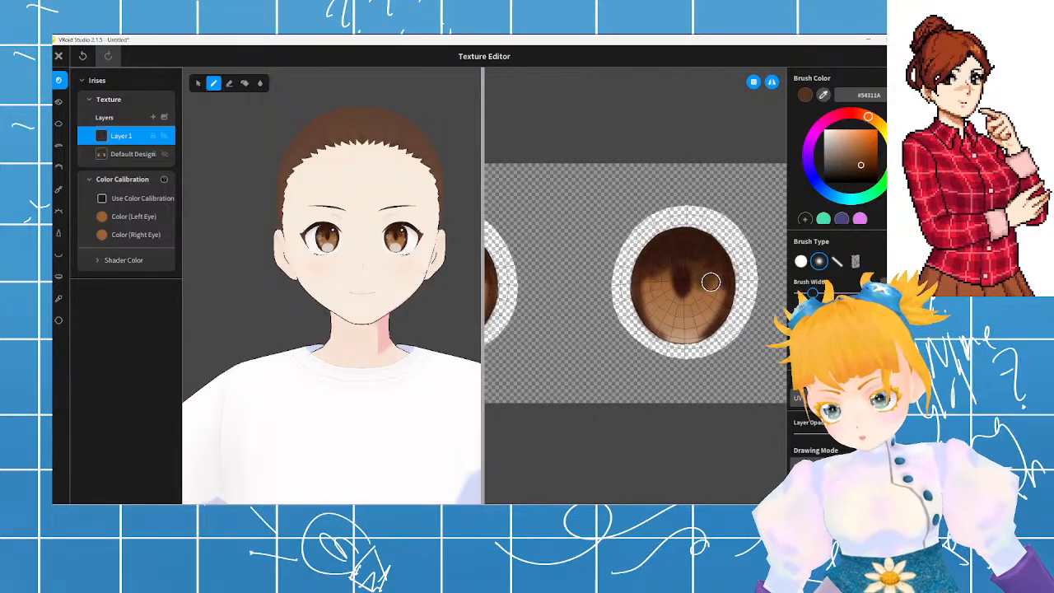
mouse_move(717, 278)
left_mouse_down()
mouse_move(671, 274)
mouse_move(661, 276)
mouse_move(669, 284)
mouse_move(647, 285)
mouse_move(701, 230)
left_mouse_up()
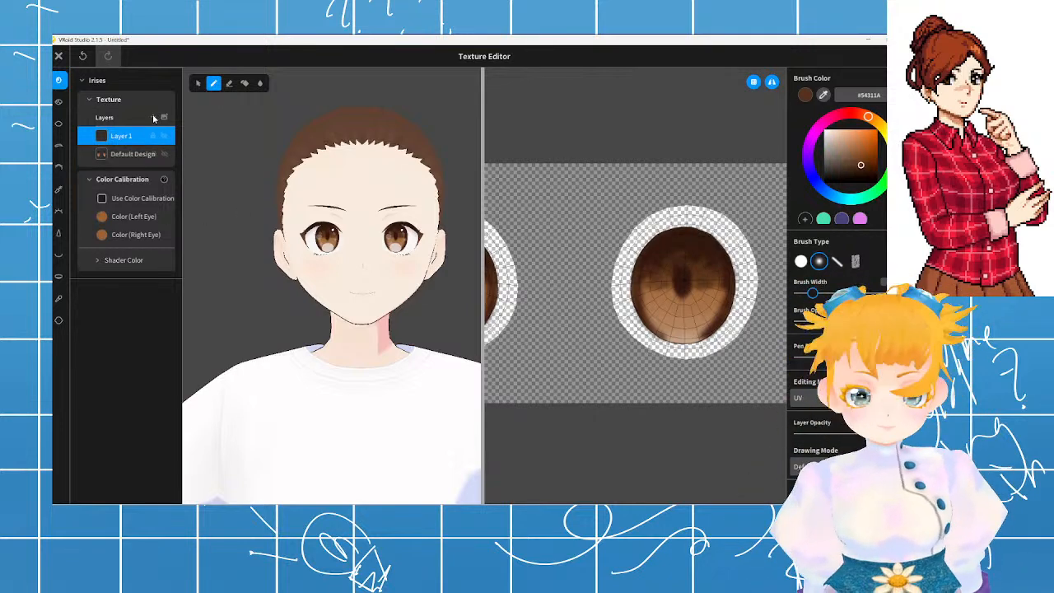
- Add another layer above the shading layer and set the brush to near-black brown #1D0C07, starting from the sampled pupil colour
left_click(153, 118)
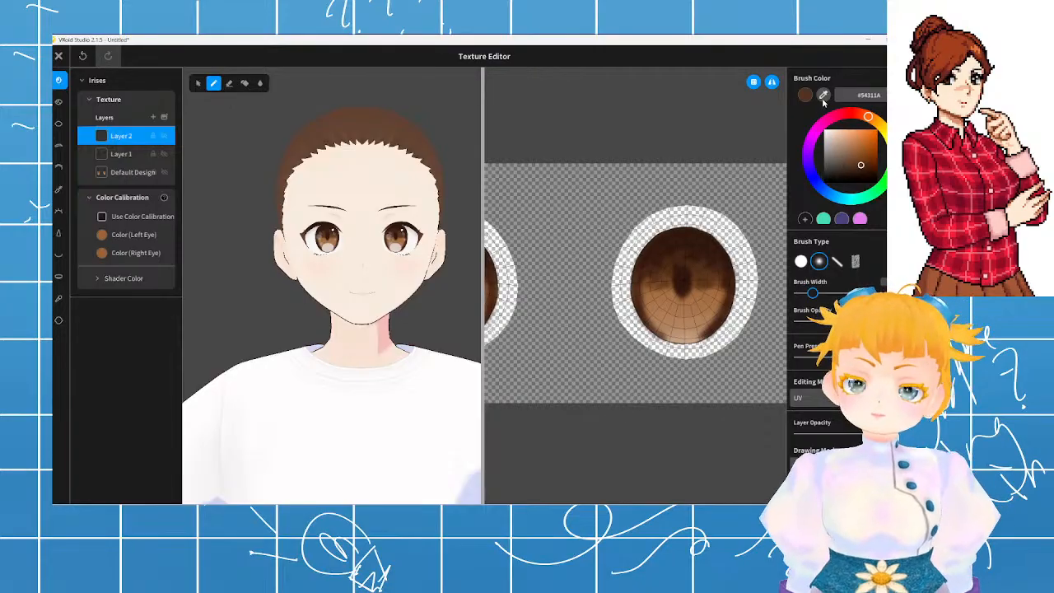
left_click(823, 96)
left_click(694, 280)
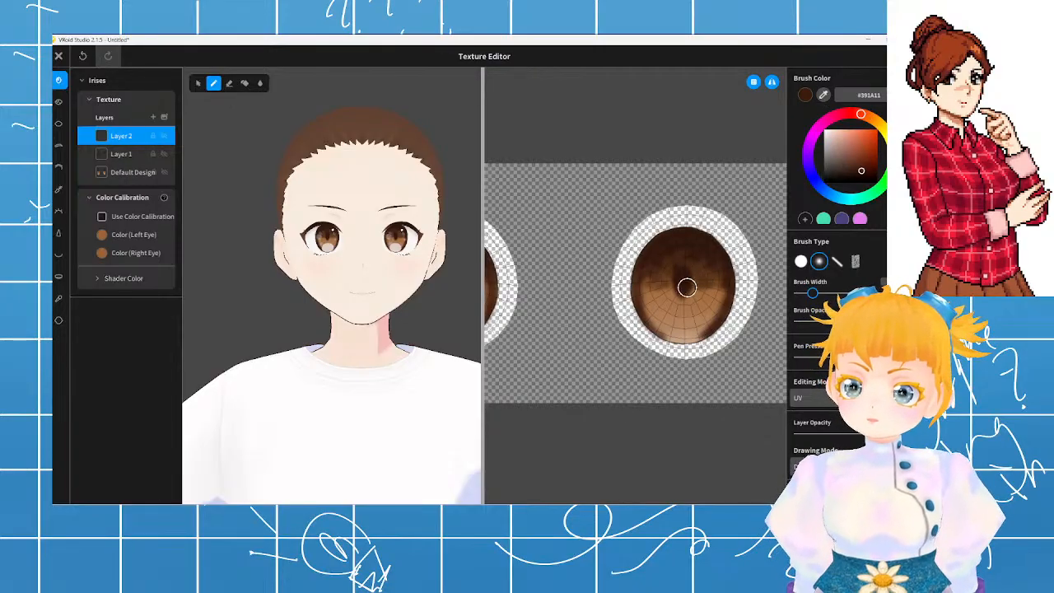
left_click(869, 178)
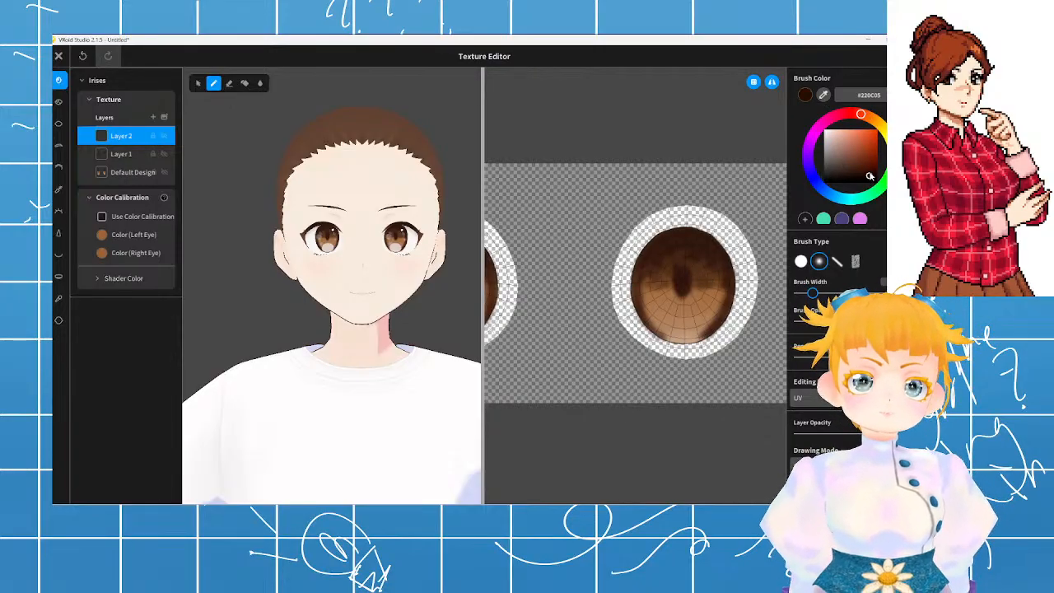
left_click(870, 173)
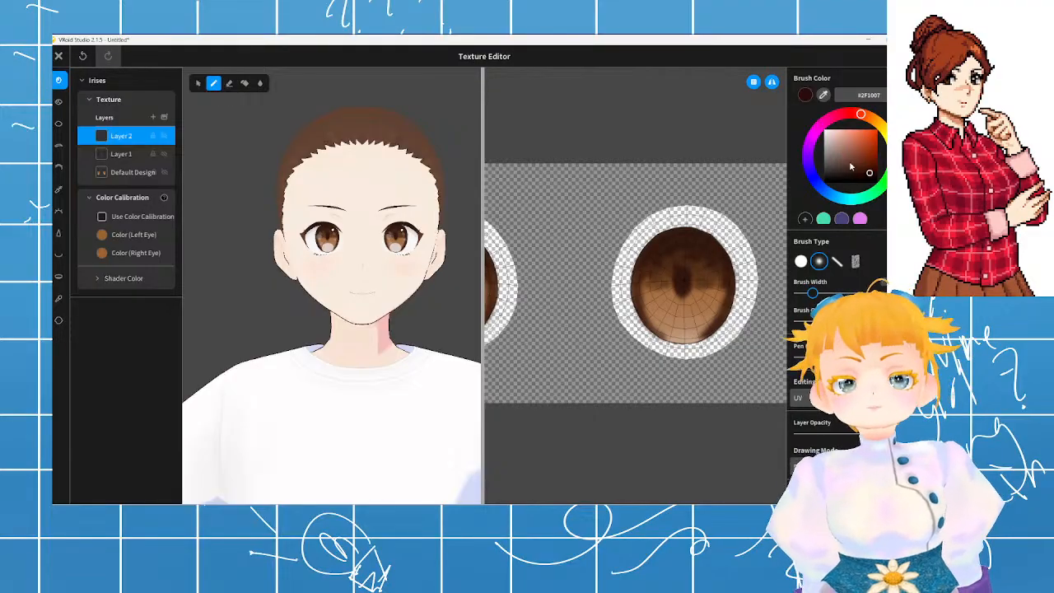
left_click(866, 175)
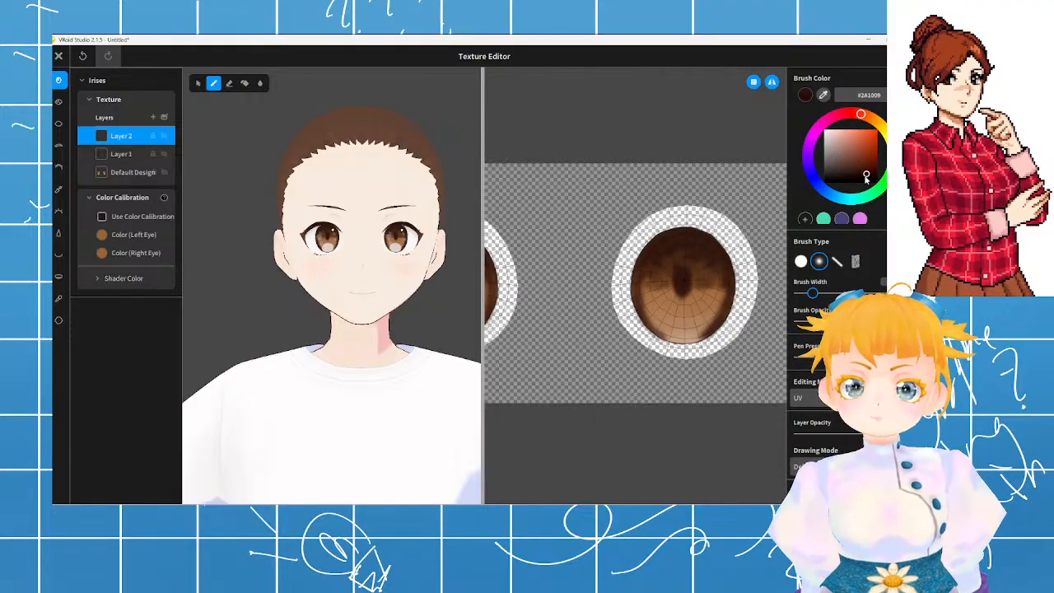
left_click(865, 177)
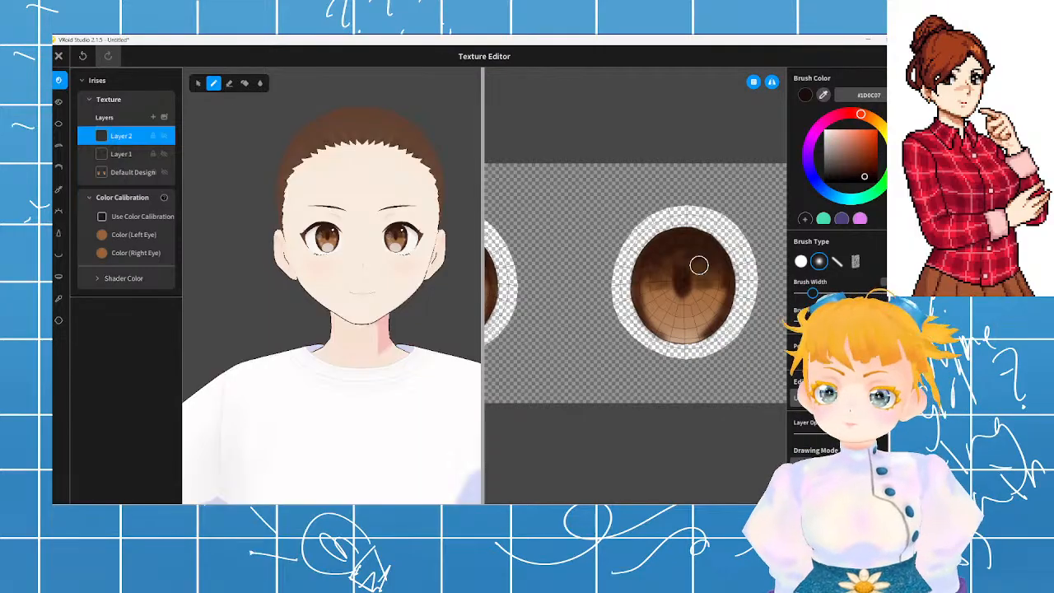
- Undo the last pupil stroke, hide Layer 1 temporarily and paint the dark #1D0C07 pupil in the iris centre on Layer 2
mouse_move(678, 281)
left_mouse_down()
mouse_move(676, 264)
mouse_move(683, 289)
mouse_move(676, 255)
mouse_move(680, 288)
mouse_move(691, 252)
mouse_move(687, 294)
mouse_move(684, 259)
left_mouse_up()
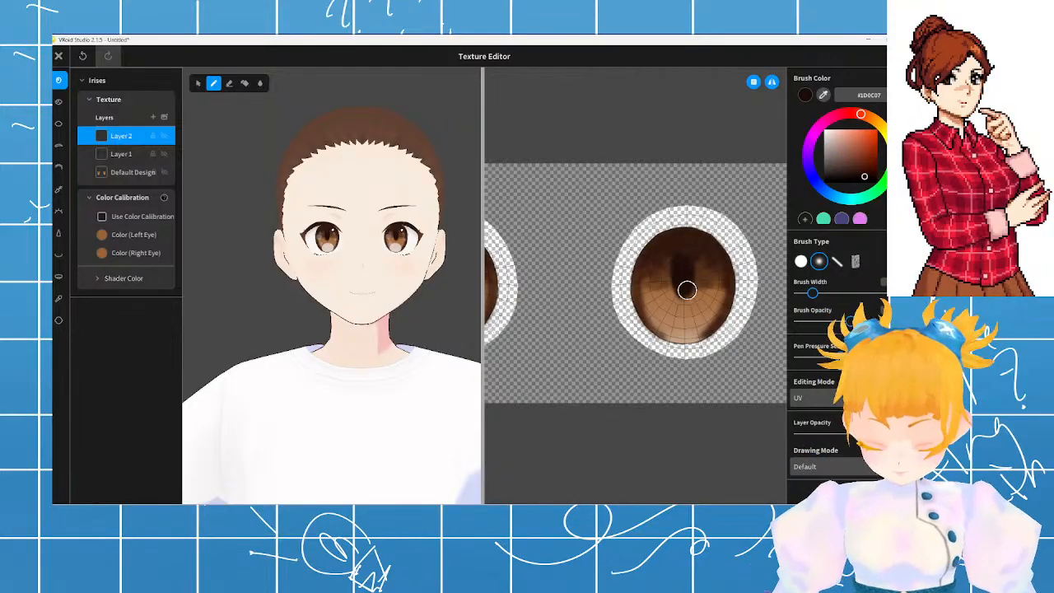
key("ctrl+z")
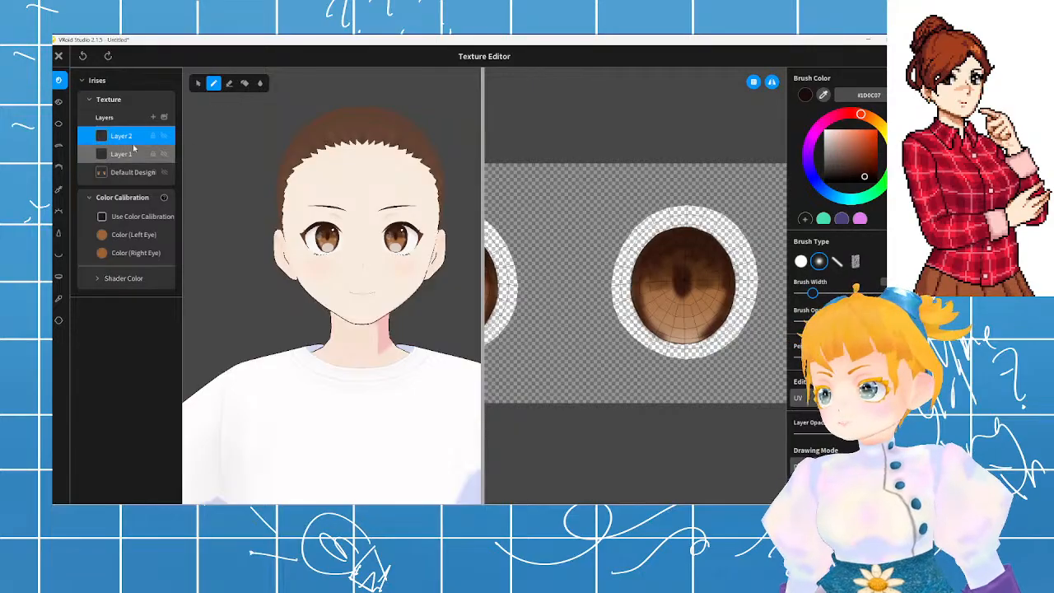
left_click(169, 155)
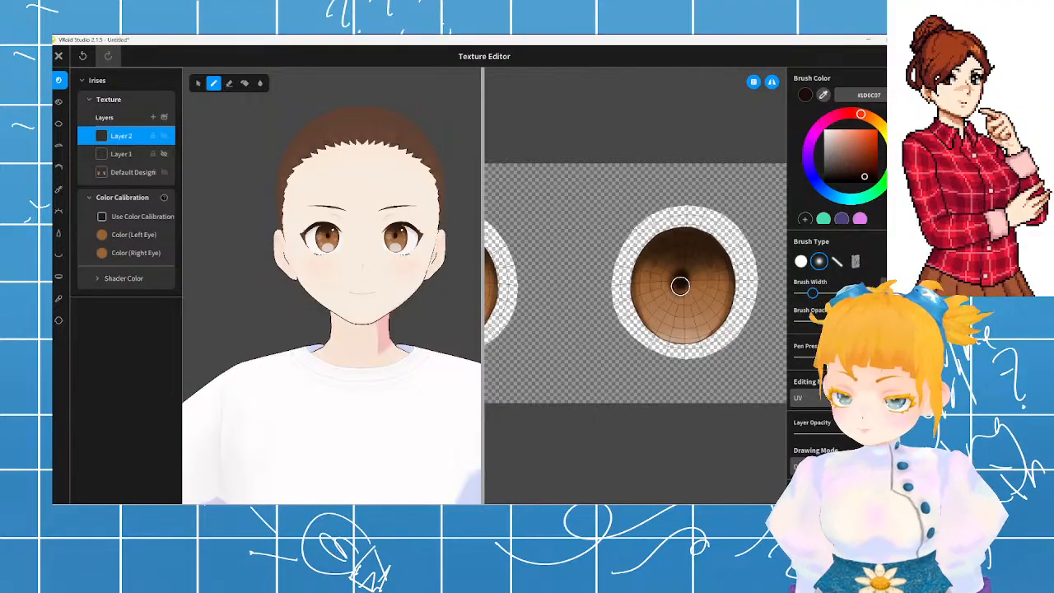
left_click_drag(687, 289, 682, 290)
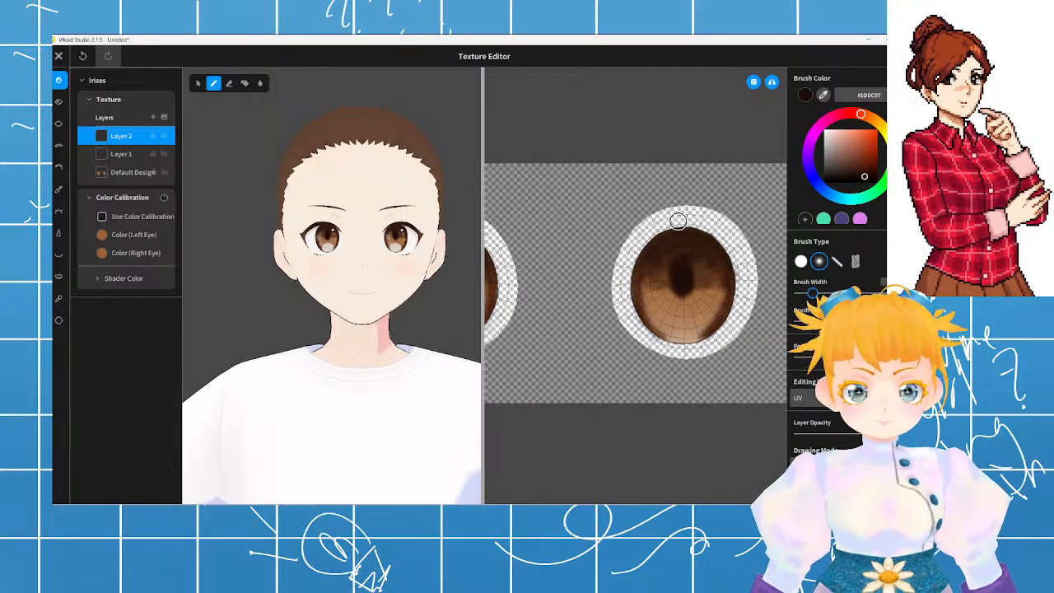
- Select Layer 1, sample the brown #55321A from the iris and paint it over the lower part of the iris
left_click(115, 154)
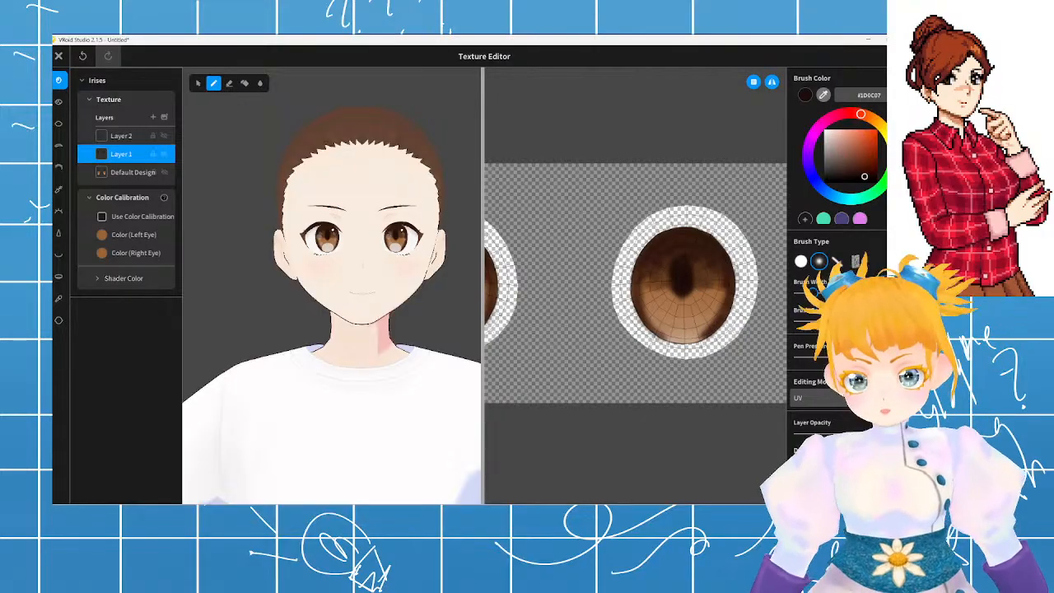
left_click(699, 281)
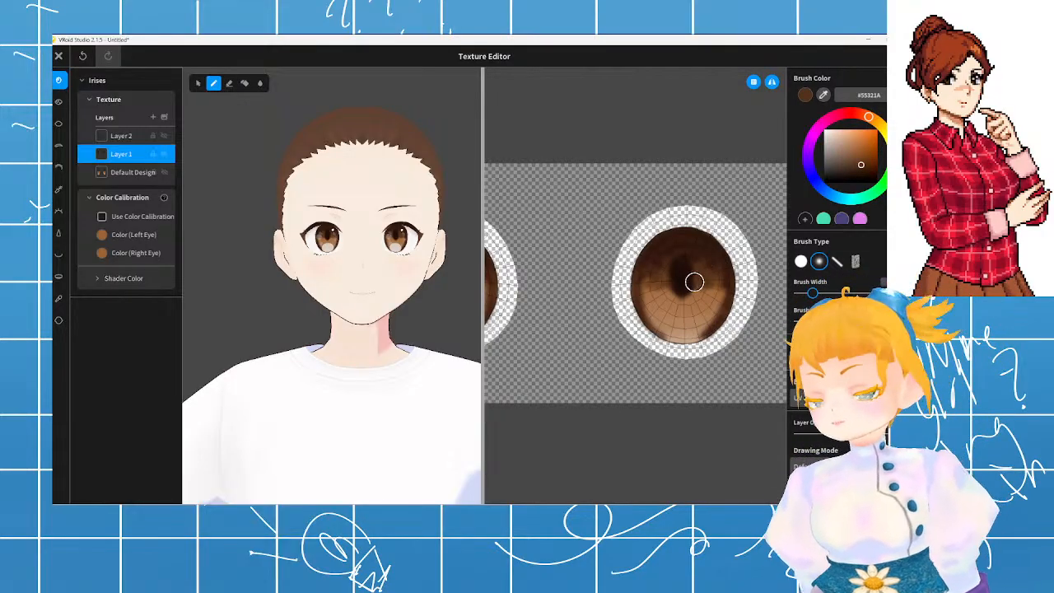
mouse_move(680, 286)
left_mouse_down()
mouse_move(652, 275)
mouse_move(695, 302)
mouse_move(703, 285)
mouse_move(712, 305)
mouse_move(719, 282)
mouse_move(706, 317)
mouse_move(684, 327)
mouse_move(683, 301)
mouse_move(653, 288)
mouse_move(644, 298)
mouse_move(673, 333)
mouse_move(655, 321)
mouse_move(693, 335)
mouse_move(659, 314)
mouse_move(701, 308)
mouse_move(651, 321)
left_mouse_up()
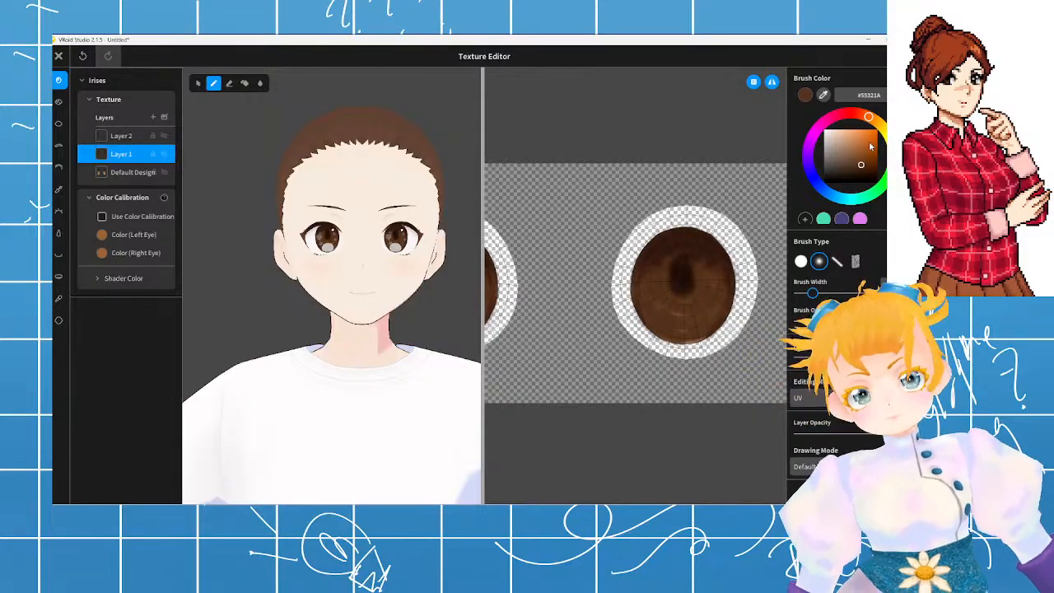
- Shade the iris's upper part and sides with dark red #3A120F and warm its lower half with #703315
left_click(855, 114)
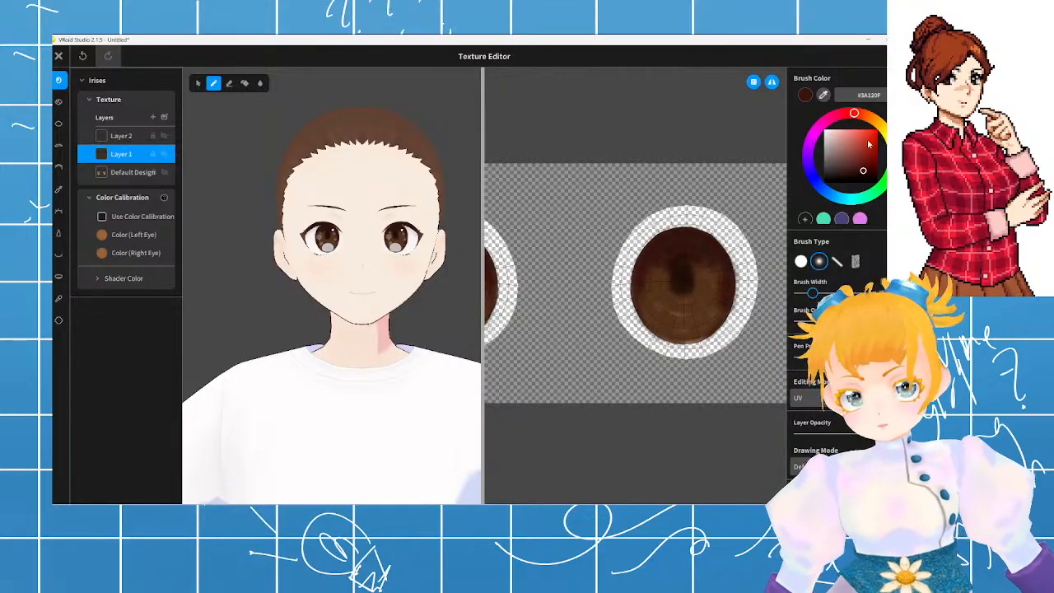
left_click_drag(877, 122, 866, 117)
mouse_move(858, 155)
left_mouse_down()
mouse_move(856, 168)
mouse_move(869, 163)
left_mouse_up()
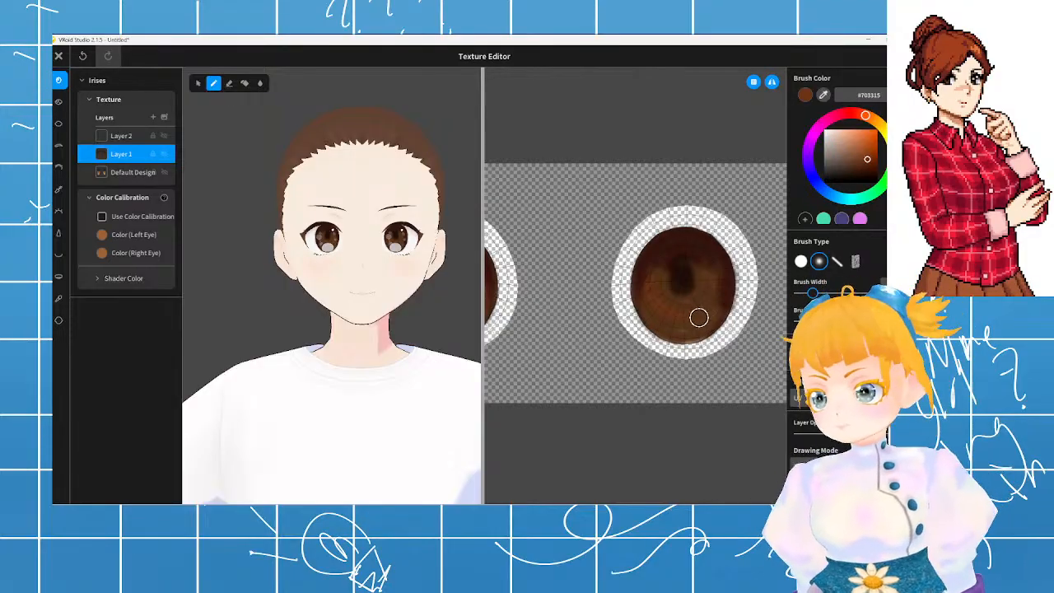
- Move in close on the eye and rework the lower iris glow with #703315, undoing an unwanted stroke
scroll(698, 293, "up", 1)
scroll(367, 231, "up", 6)
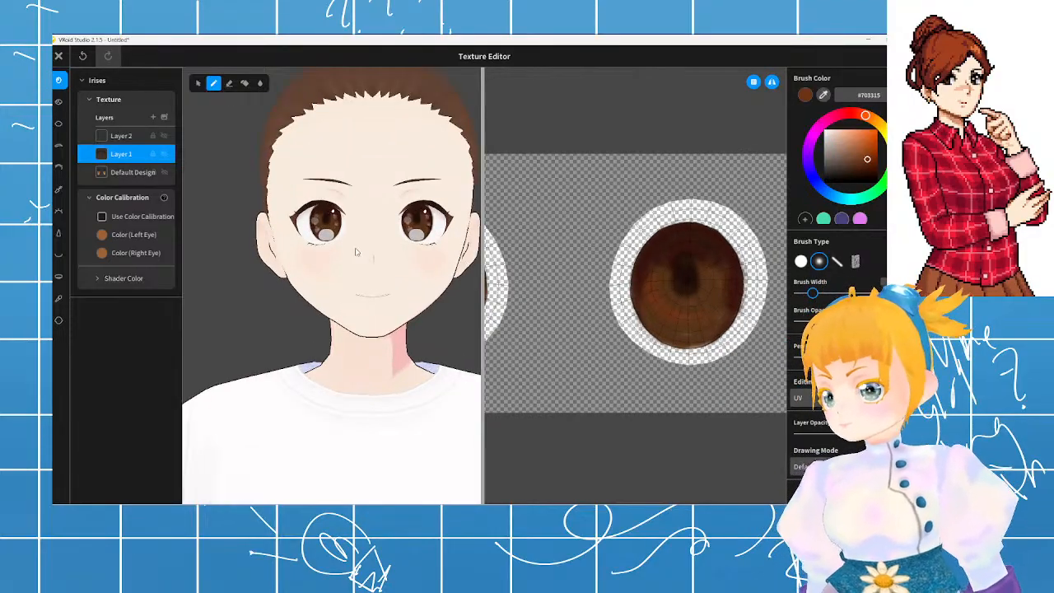
middle_click_drag(367, 231, 229, 355)
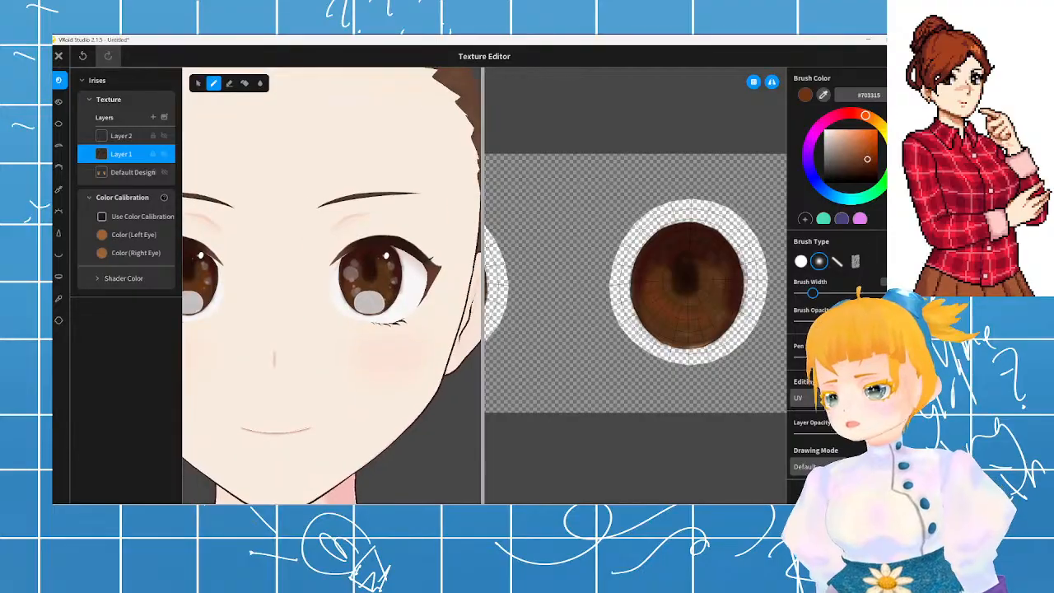
scroll(643, 304, "up", 1)
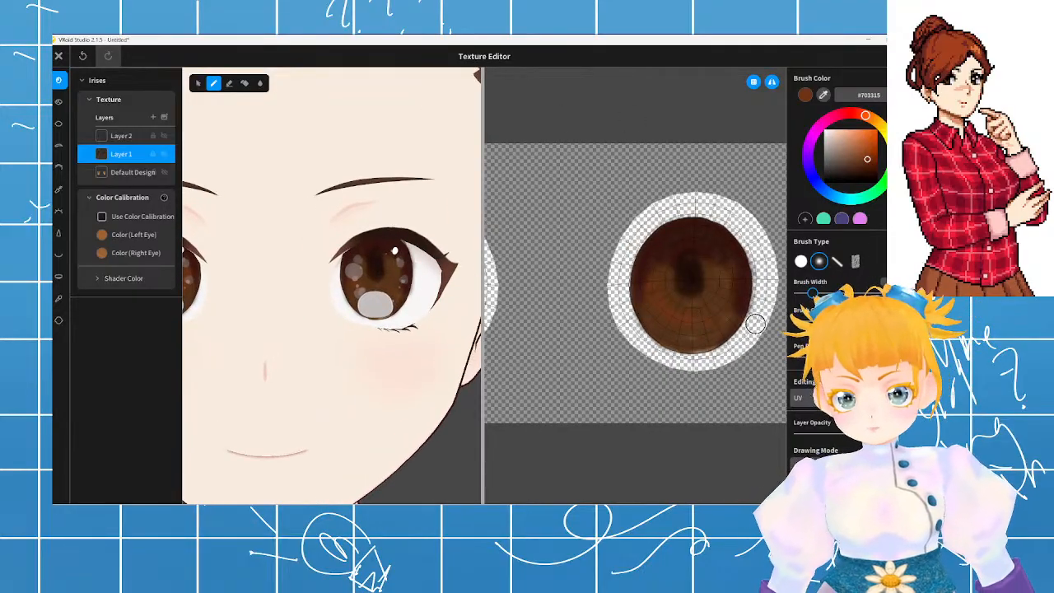
left_click(684, 319)
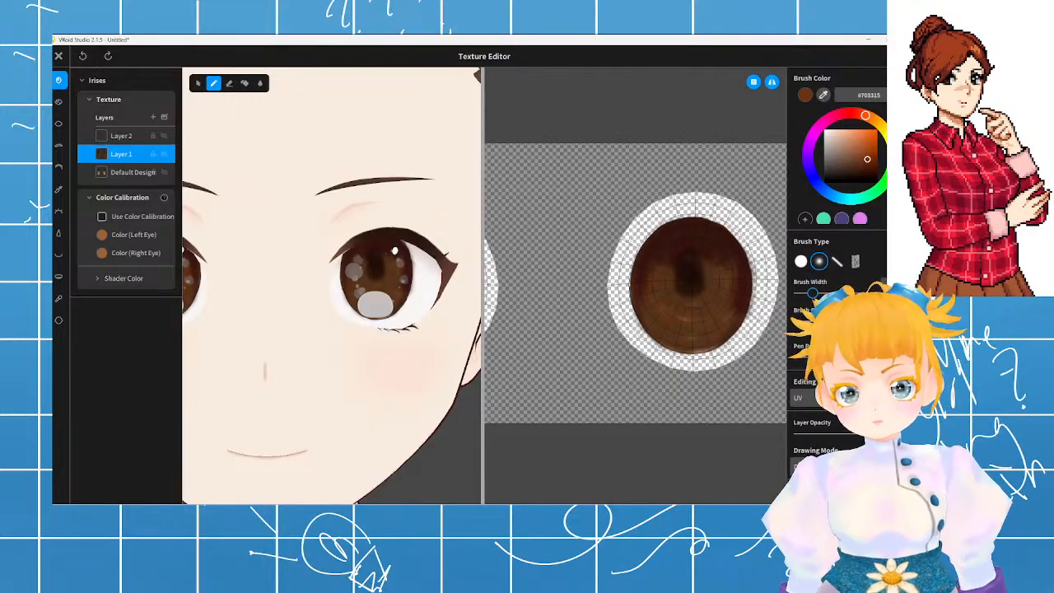
left_click(656, 289)
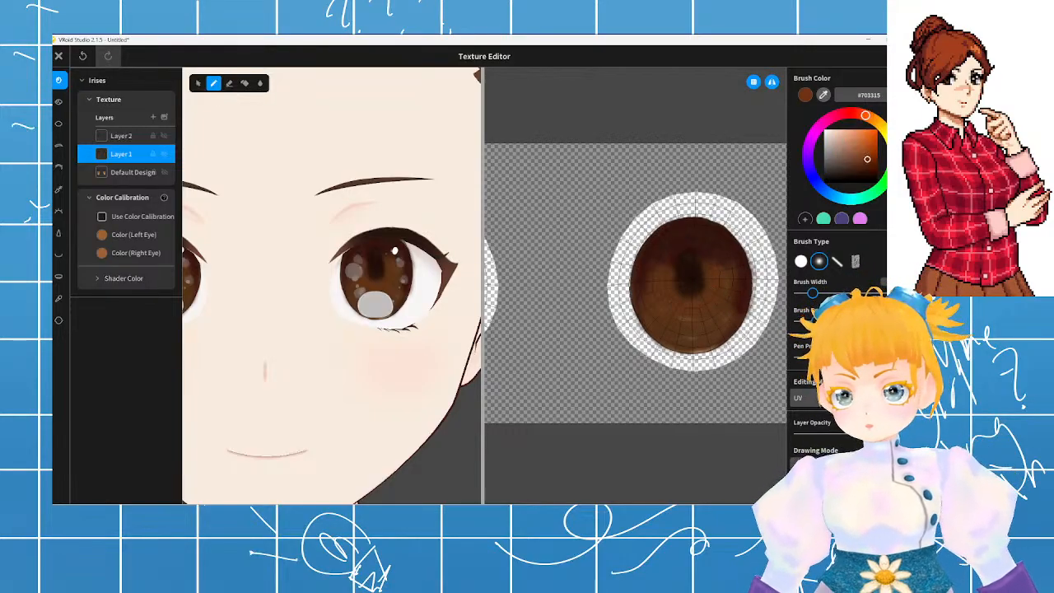
- Blend the iris's dark upper and side shading into the lower brown with sampled tones #32150E, #56331B and #32120D
left_click(674, 242)
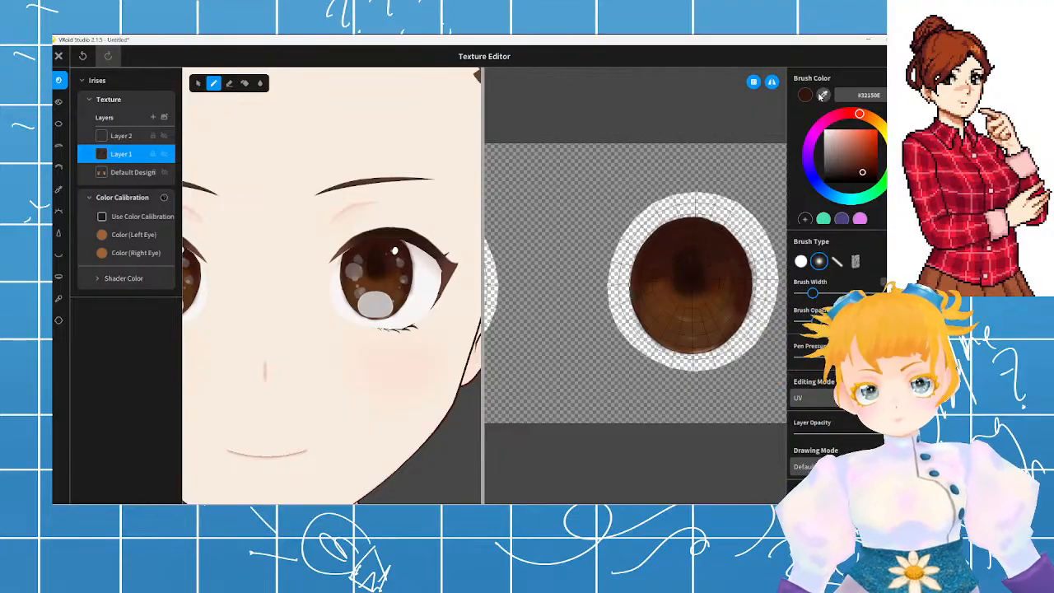
left_click(688, 323)
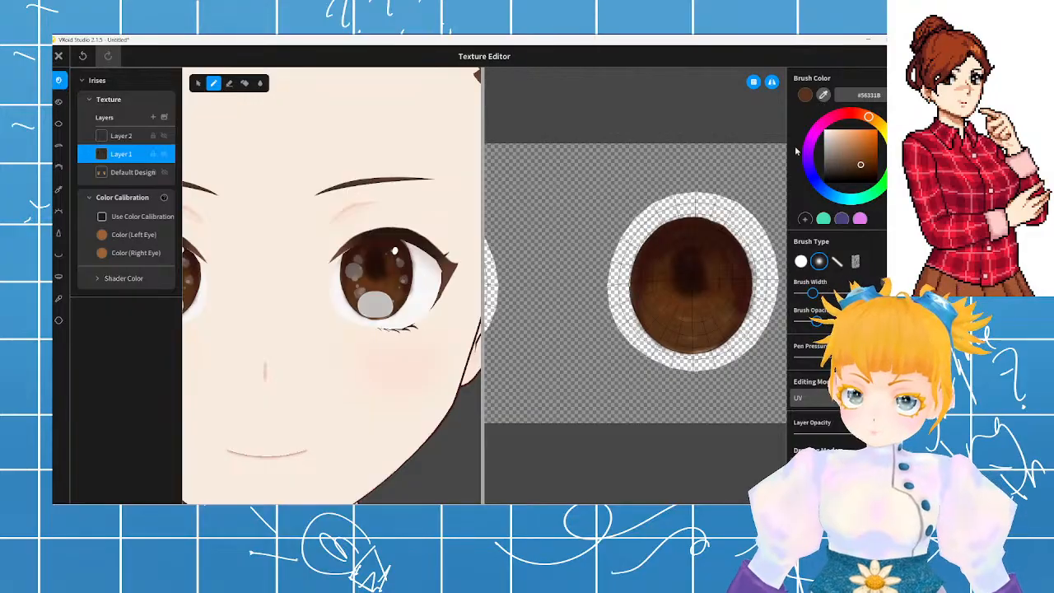
left_click(726, 237)
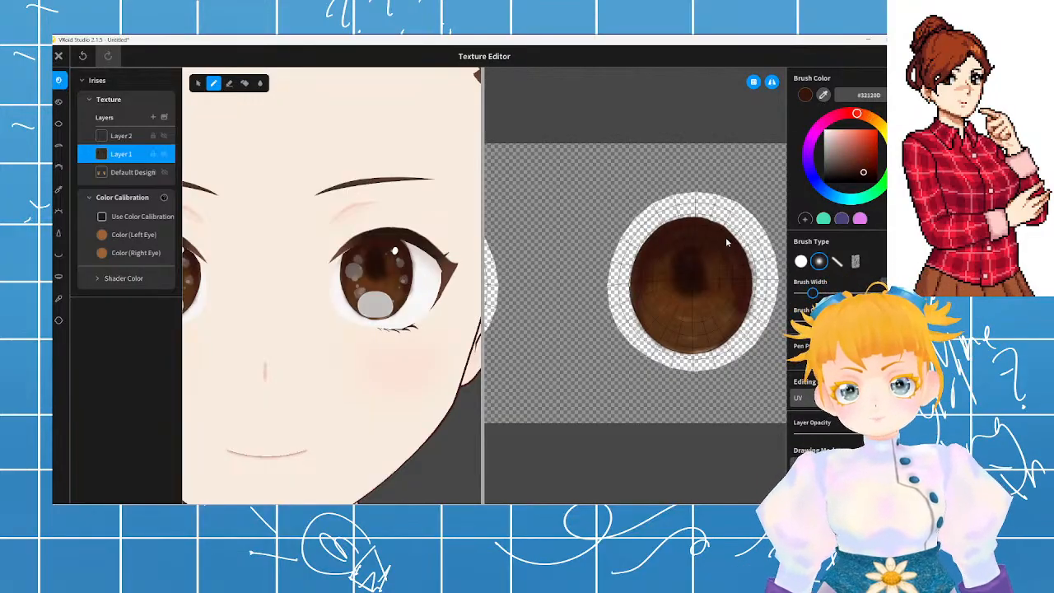
mouse_move(728, 269)
left_mouse_down()
mouse_move(722, 348)
mouse_move(696, 354)
mouse_move(659, 332)
mouse_move(683, 348)
mouse_move(722, 330)
mouse_move(704, 349)
mouse_move(674, 350)
mouse_move(716, 341)
mouse_move(735, 316)
mouse_move(679, 327)
mouse_move(686, 334)
mouse_move(662, 328)
mouse_move(683, 337)
mouse_move(732, 318)
mouse_move(706, 341)
mouse_move(730, 302)
mouse_move(701, 341)
mouse_move(736, 317)
mouse_move(684, 338)
mouse_move(656, 328)
mouse_move(680, 343)
mouse_move(714, 335)
mouse_move(687, 341)
mouse_move(642, 299)
mouse_move(697, 332)
mouse_move(727, 327)
mouse_move(730, 304)
left_mouse_up()
left_click(689, 328, "alt")
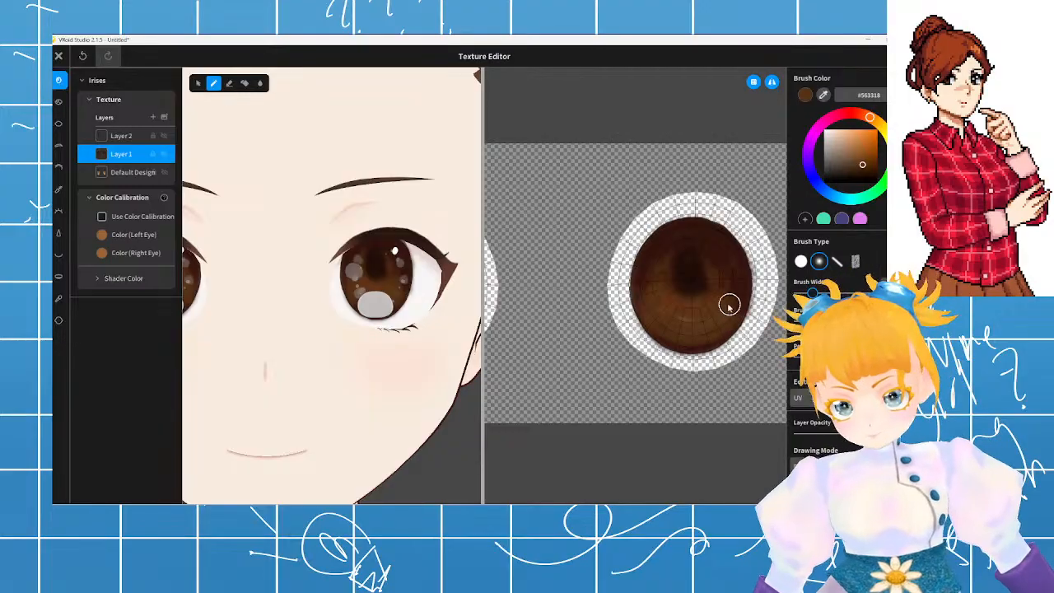
- Set the brush color to golden #E8AF5D and paint highlights around the pupil and along the lower iris
left_click(880, 140)
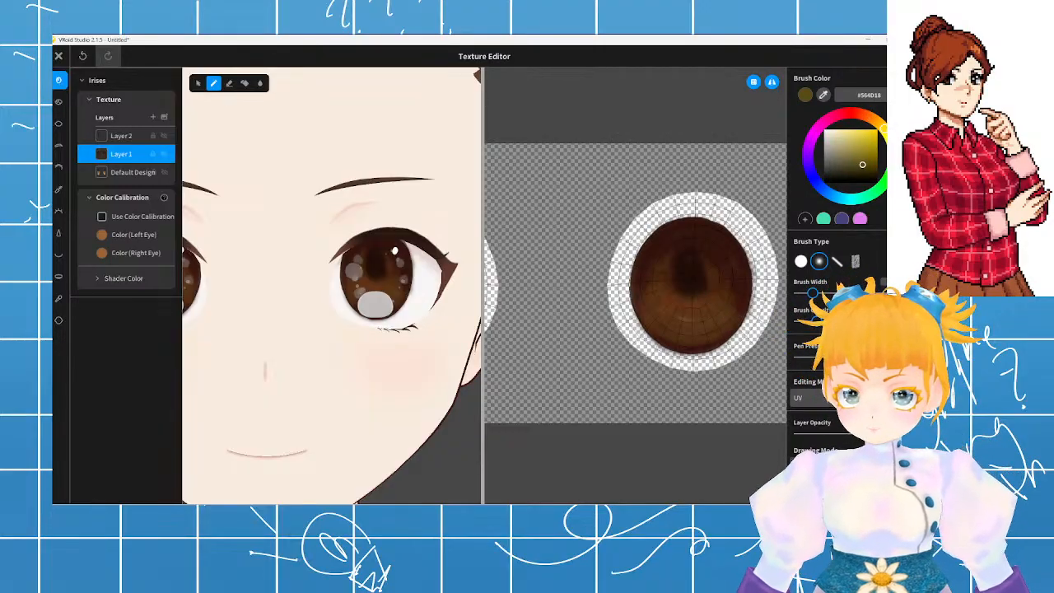
left_click(878, 123)
left_click(857, 136)
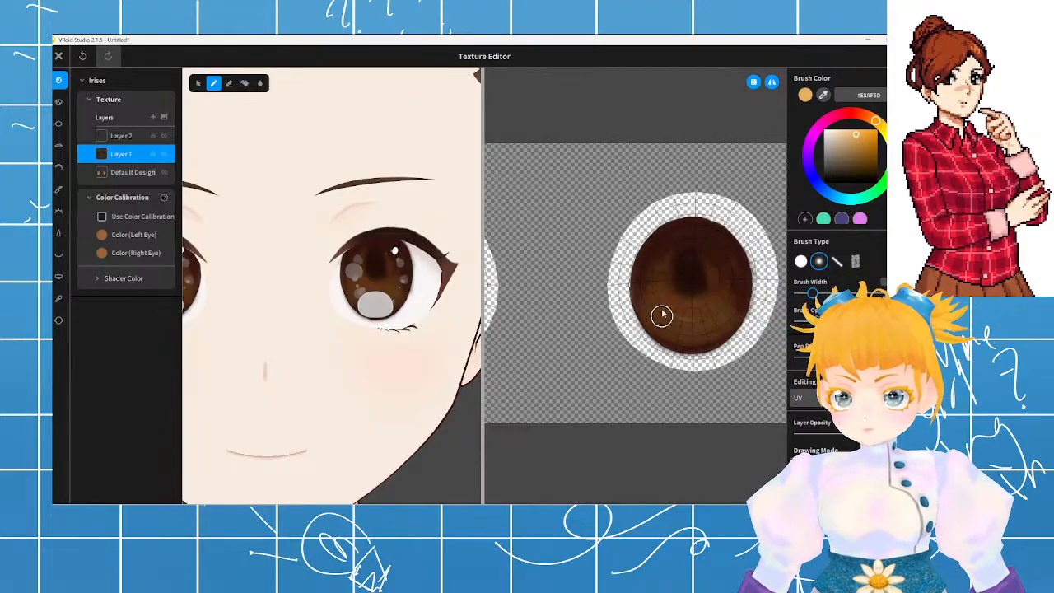
mouse_move(664, 314)
left_mouse_down()
mouse_move(674, 325)
mouse_move(666, 313)
mouse_move(700, 318)
mouse_move(692, 328)
mouse_move(668, 323)
mouse_move(676, 329)
mouse_move(725, 308)
mouse_move(703, 325)
mouse_move(697, 303)
mouse_move(713, 287)
mouse_move(701, 250)
mouse_move(704, 288)
mouse_move(680, 294)
mouse_move(694, 294)
mouse_move(670, 267)
mouse_move(667, 285)
mouse_move(678, 242)
mouse_move(643, 297)
mouse_move(665, 339)
mouse_move(697, 324)
mouse_move(661, 322)
mouse_move(687, 332)
mouse_move(664, 334)
left_mouse_up()
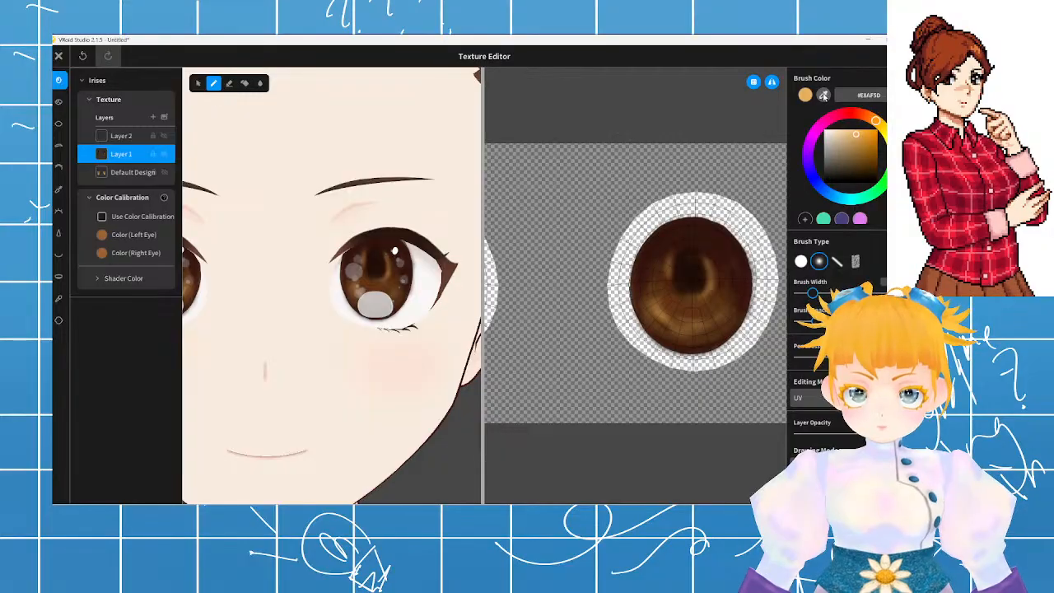
- Undo the last stroke, sample #663315 from the iris and soften the golden highlight below the pupil
left_click(824, 96)
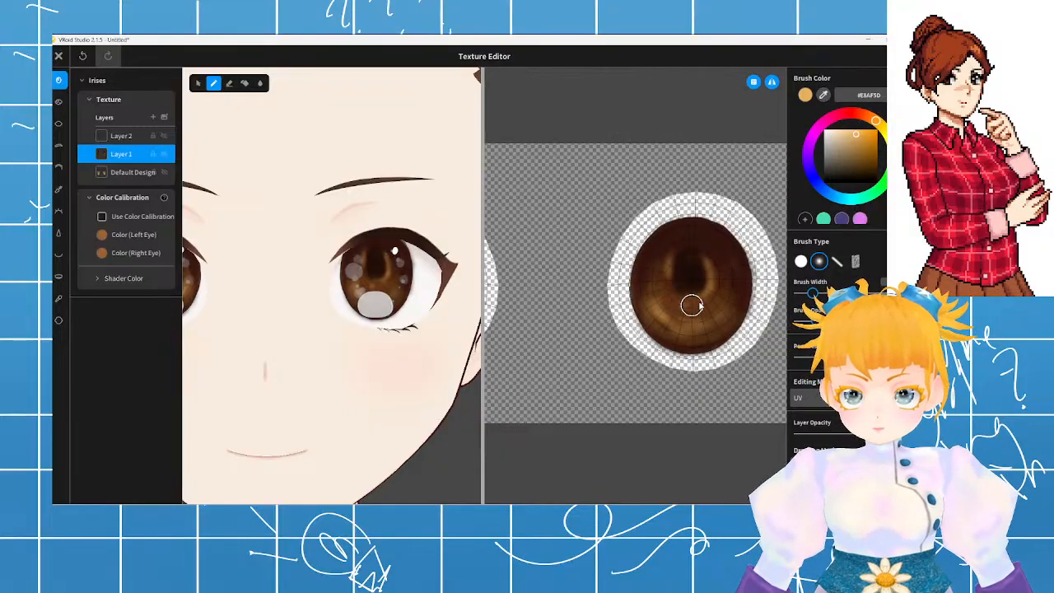
key("ctrl+z")
left_click(707, 295)
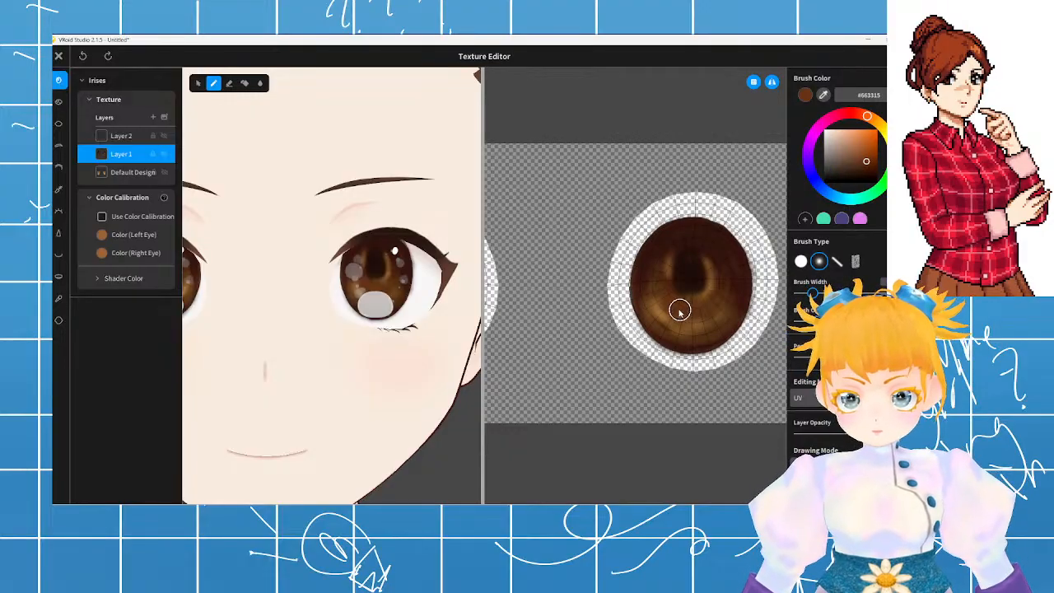
left_click_drag(681, 310, 670, 309)
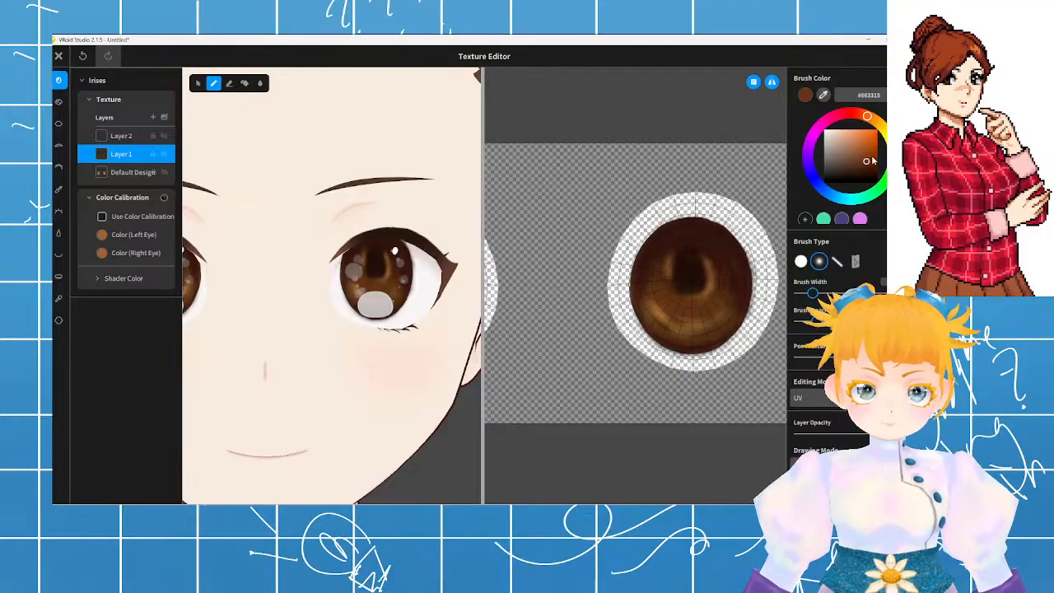
- Paint orange accents on the lower iris and around the pupil with #DF661F and #8A4014
left_click_drag(873, 160, 870, 136)
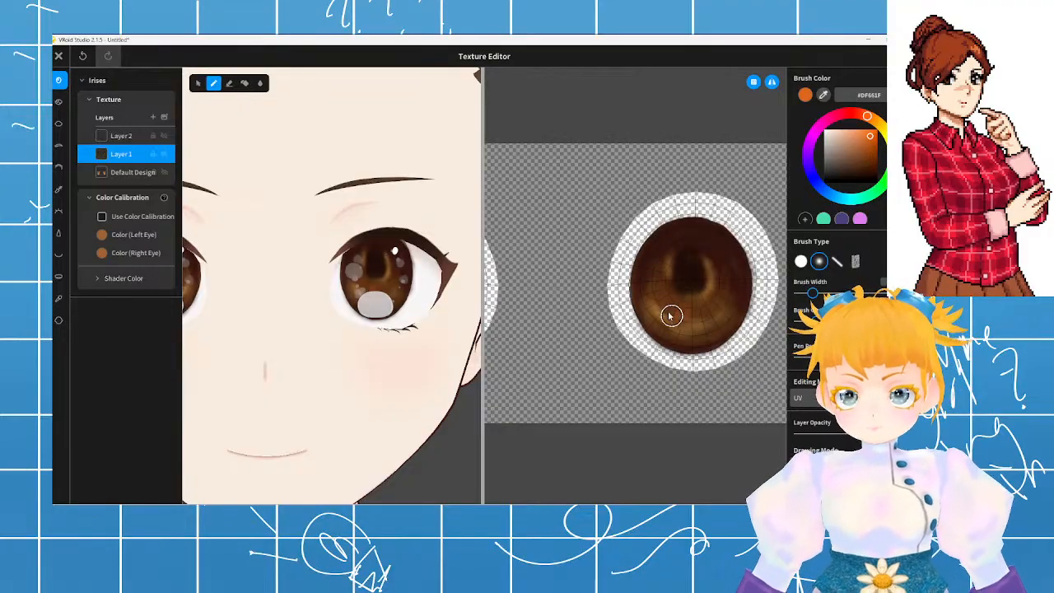
mouse_move(671, 315)
left_mouse_down()
mouse_move(662, 277)
mouse_move(673, 275)
mouse_move(690, 299)
mouse_move(670, 250)
mouse_move(652, 299)
mouse_move(684, 325)
mouse_move(650, 297)
mouse_move(657, 288)
mouse_move(692, 319)
left_mouse_up()
key("ctrl+z")
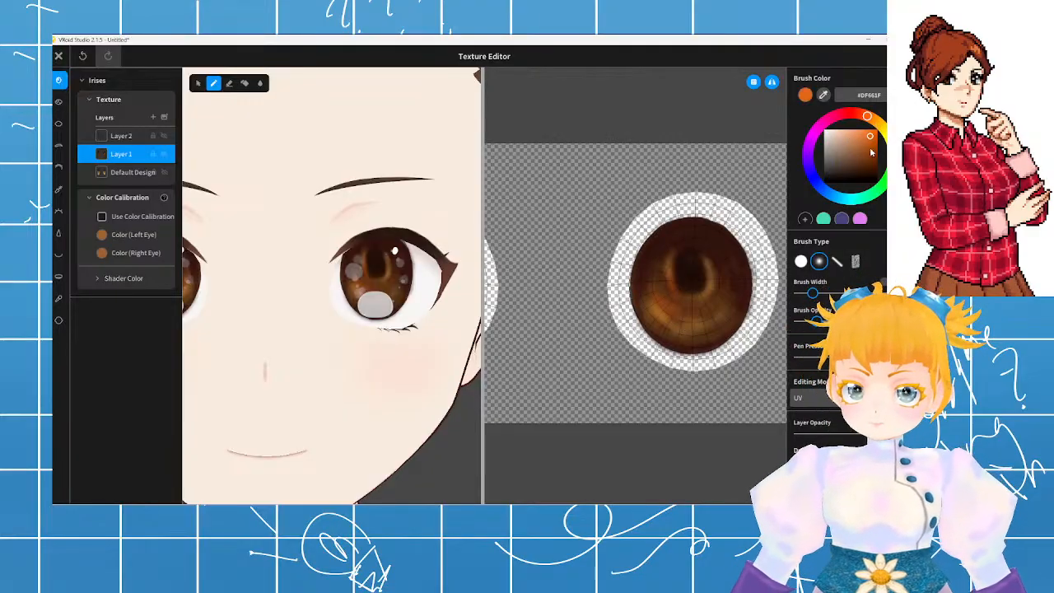
mouse_move(680, 313)
left_mouse_down()
mouse_move(671, 278)
mouse_move(687, 294)
mouse_move(660, 270)
left_mouse_up()
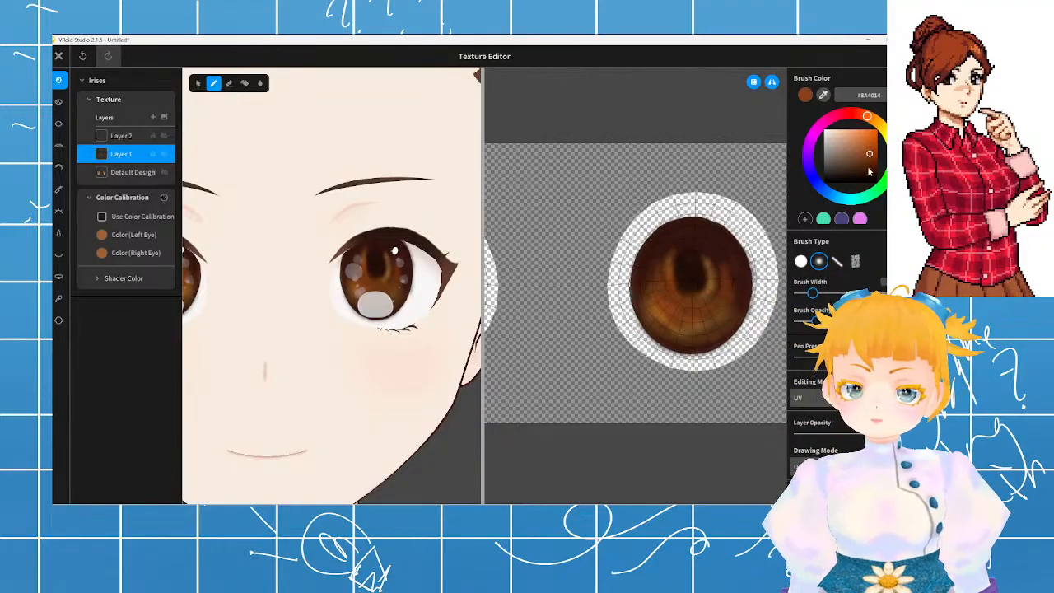
- Set the brush color to #472613 and tone down the bright highlights on both sides of the pupil
left_click_drag(869, 171, 863, 181)
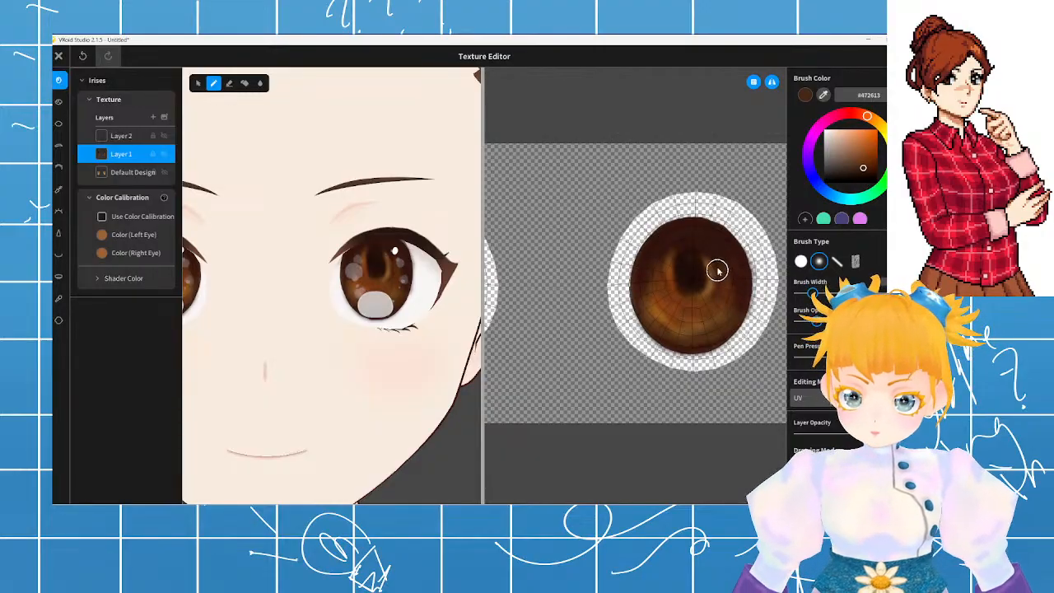
mouse_move(713, 289)
left_mouse_down()
mouse_move(707, 263)
mouse_move(667, 254)
left_mouse_up()
left_click_drag(668, 296, 653, 264)
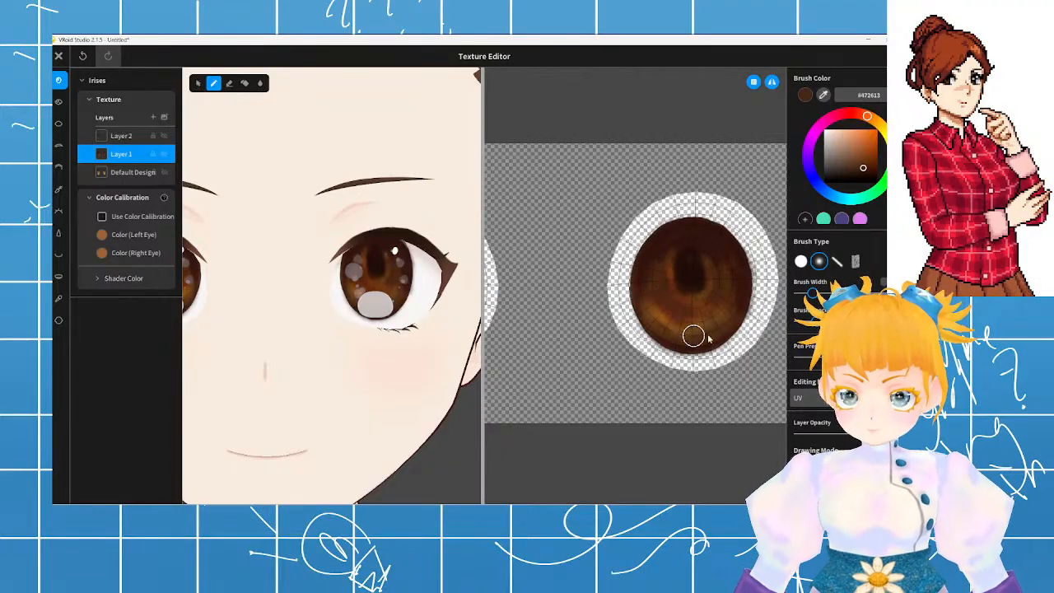
- Smooth the iris shading with sampled browns including #512D14 and #32170E, and make Layer 2 the active layer
left_click(824, 98)
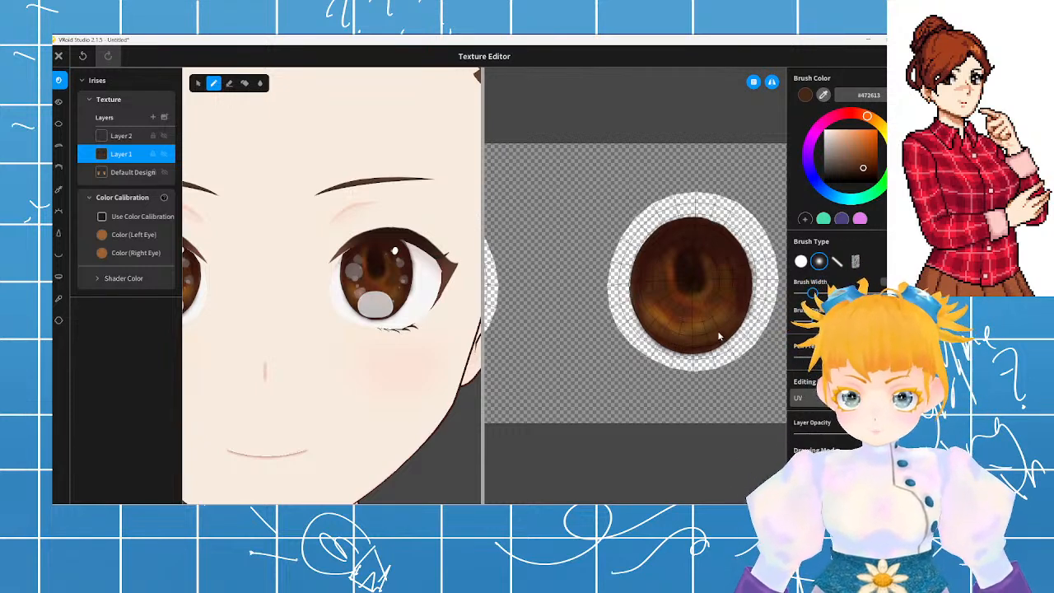
left_click(720, 336)
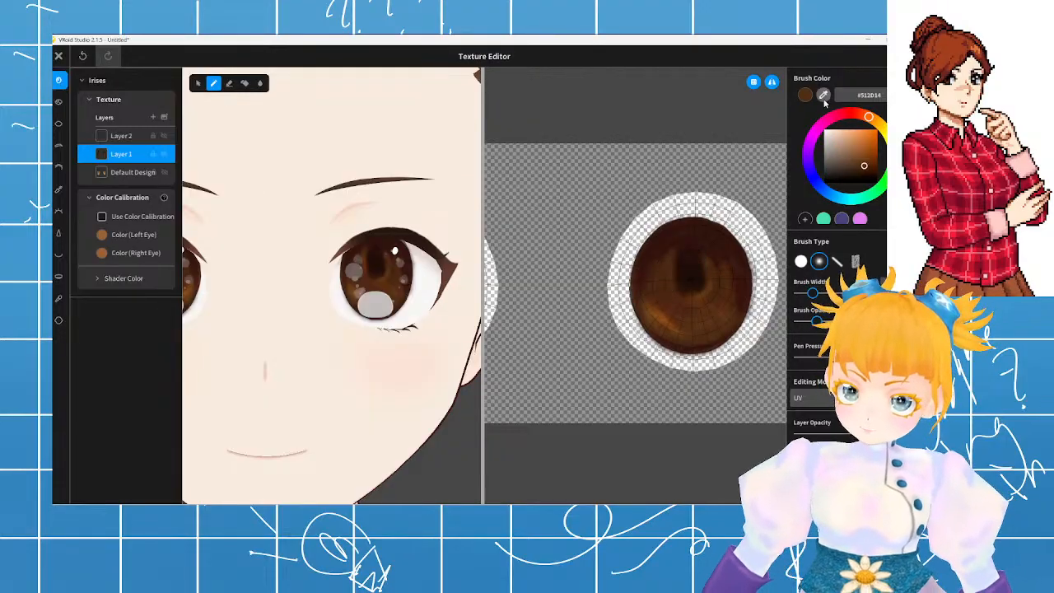
left_click(704, 240, "alt")
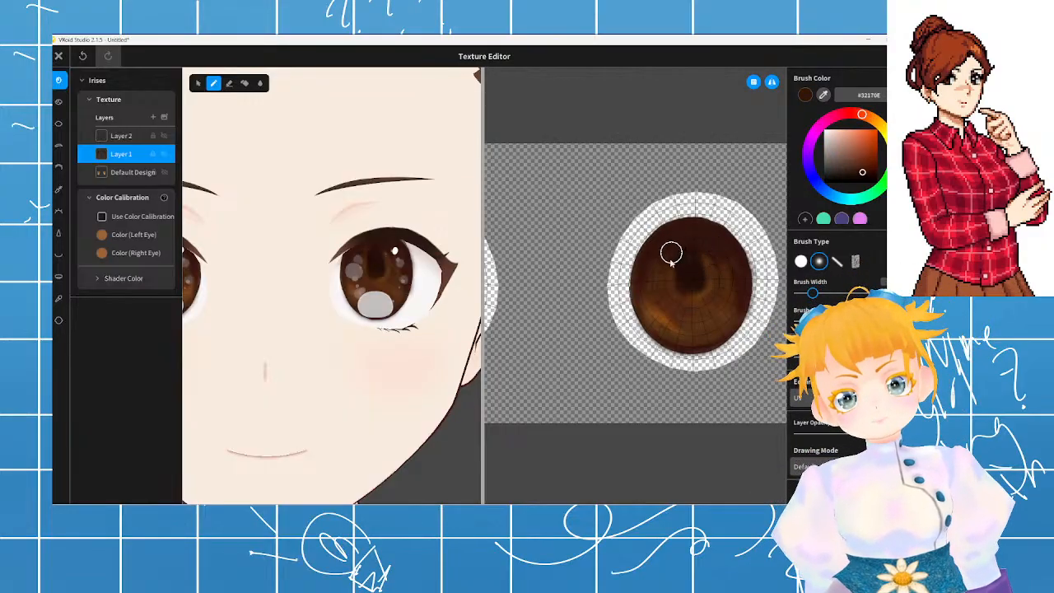
left_click_drag(724, 260, 710, 265)
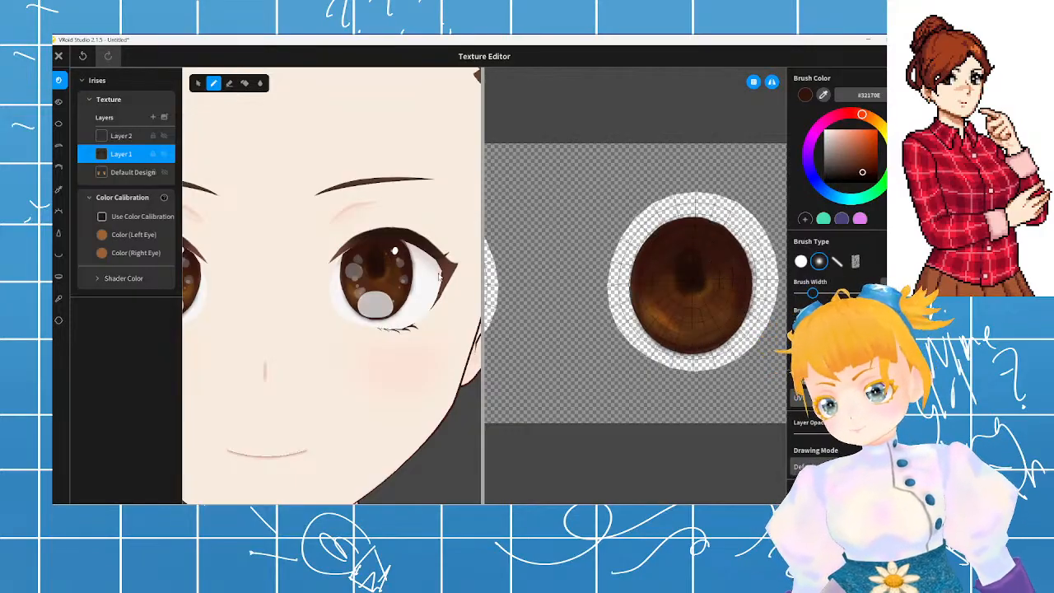
left_click(163, 136)
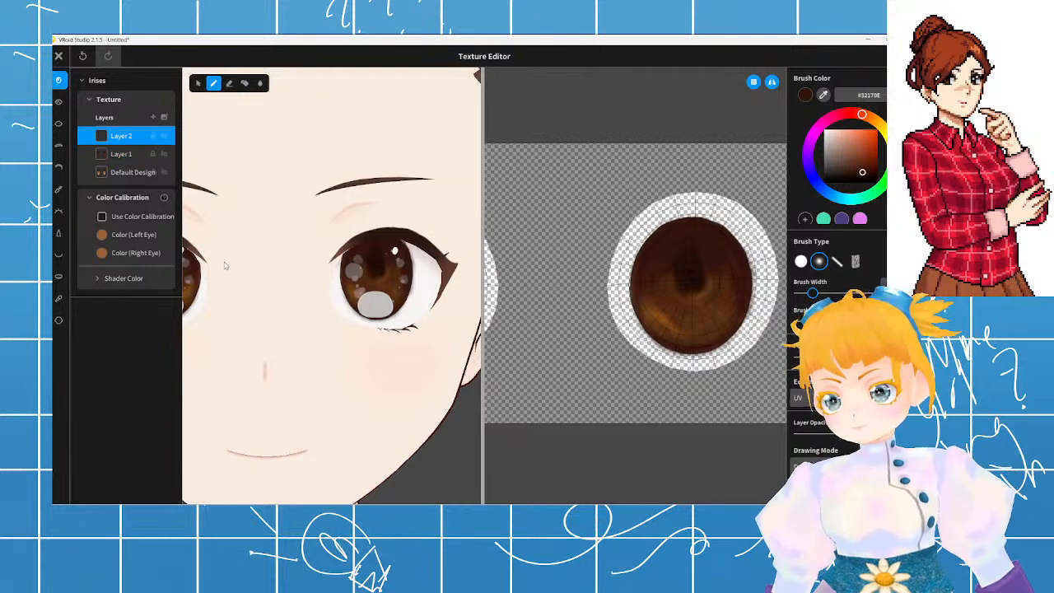
scroll(224, 265, "down", 8)
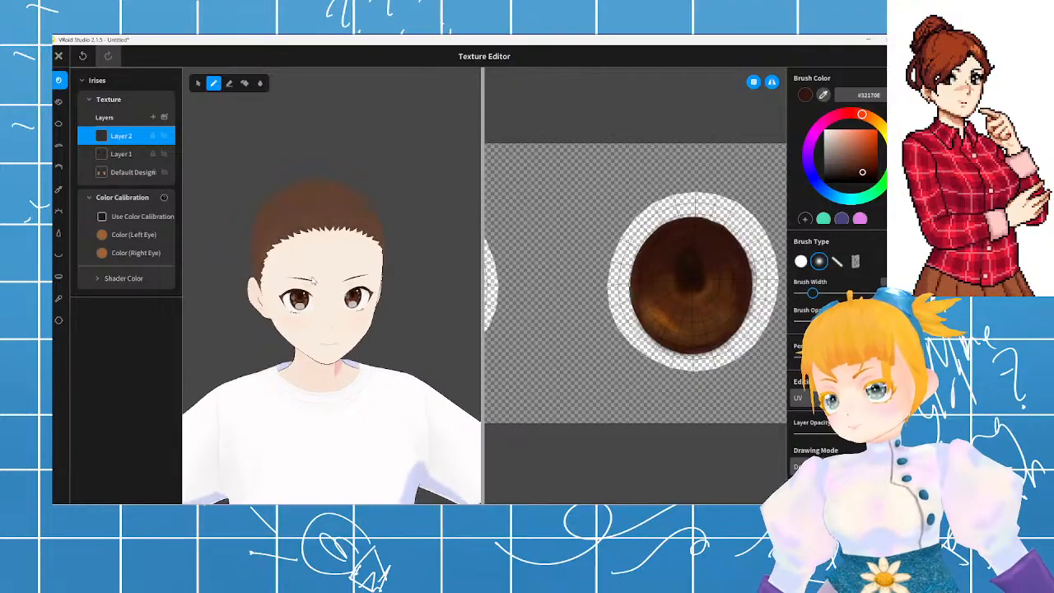
- Examine the painted irises on the face from several angles and compare them with the Layer 1 painting hidden and shown
mouse_move(313, 281)
right_mouse_down()
mouse_move(348, 278)
mouse_move(305, 275)
right_mouse_up()
scroll(305, 276, "down", 5)
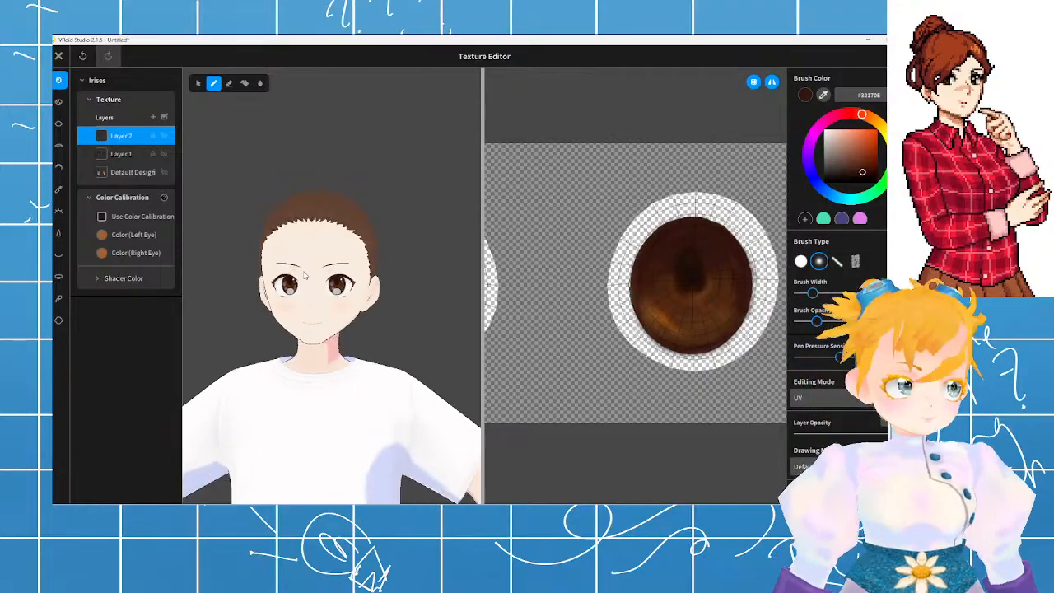
right_click_drag(319, 252, 336, 255)
scroll(334, 252, "up", 10)
scroll(315, 253, "down", 2)
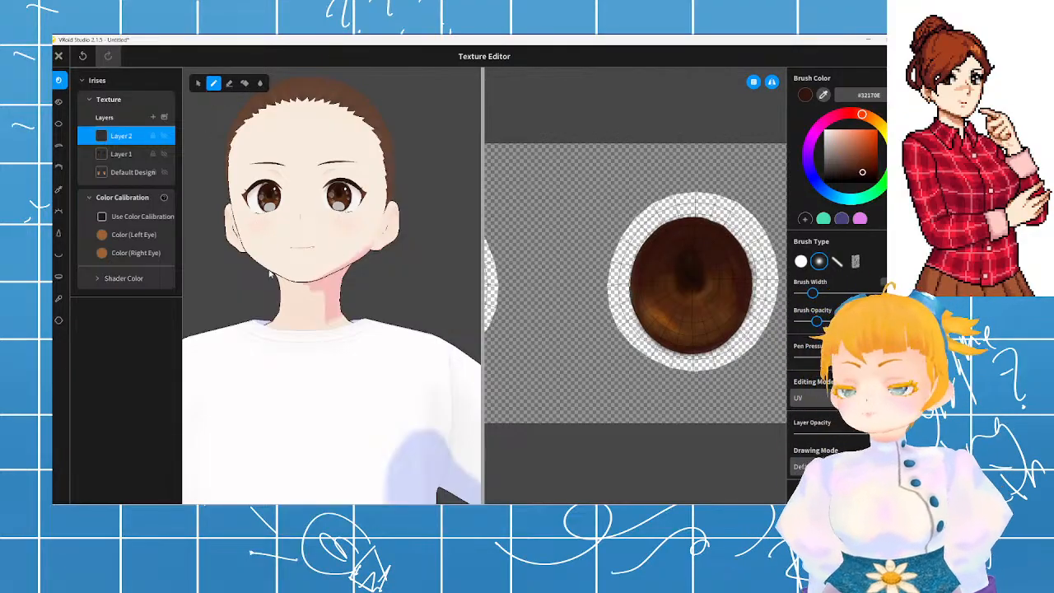
scroll(271, 274, "down", 1)
left_click(167, 146)
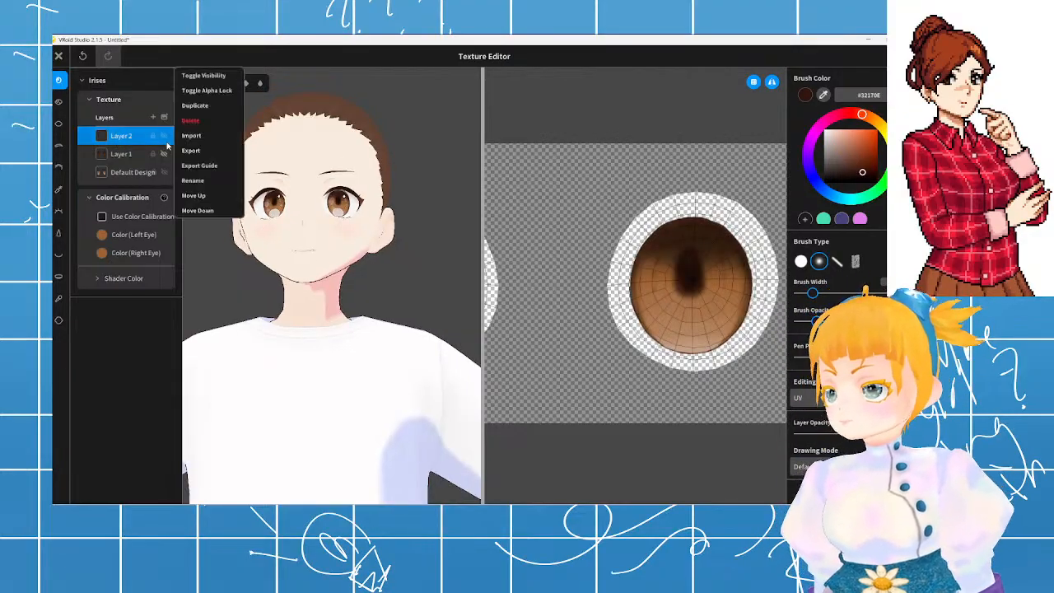
left_click(166, 137)
left_click(166, 137)
left_click(166, 138)
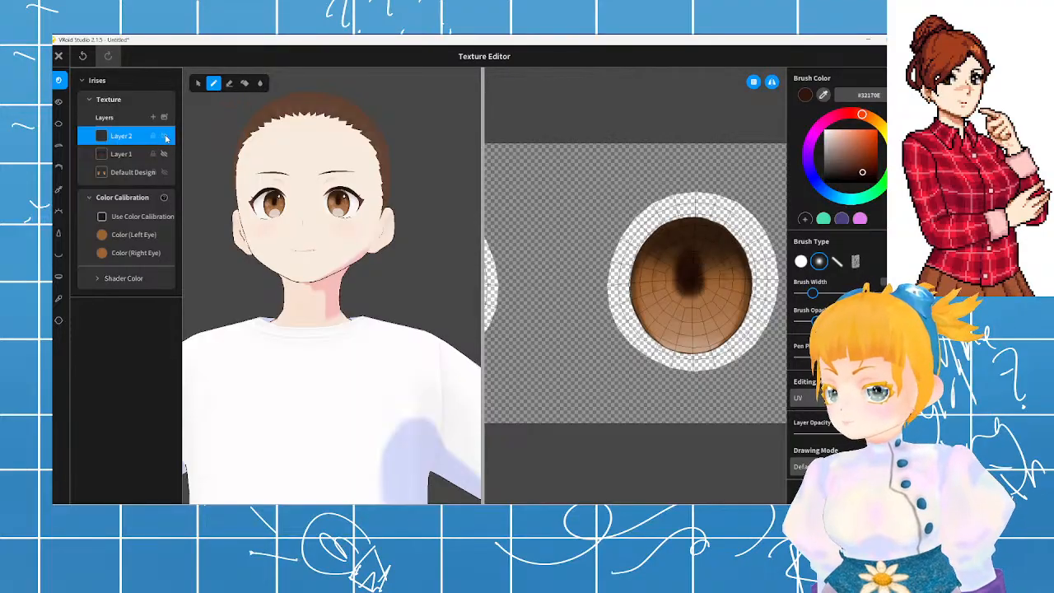
left_click(165, 155)
right_click_drag(330, 263, 354, 298)
- On Layer 1 of the irises, undo the last change and brush #32170E softly across the lower iris
left_click(153, 156)
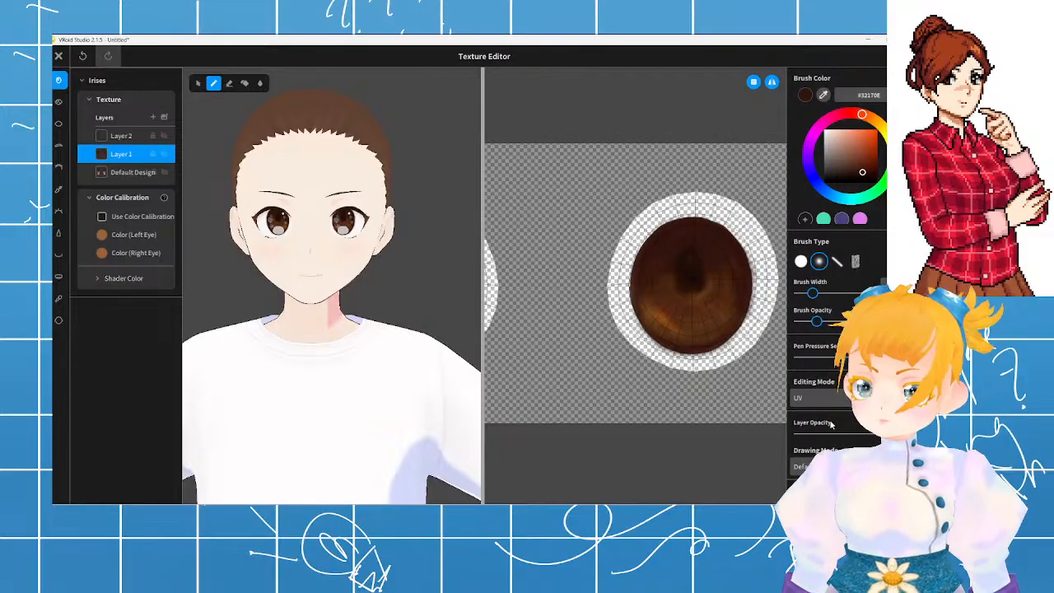
key("ctrl+z")
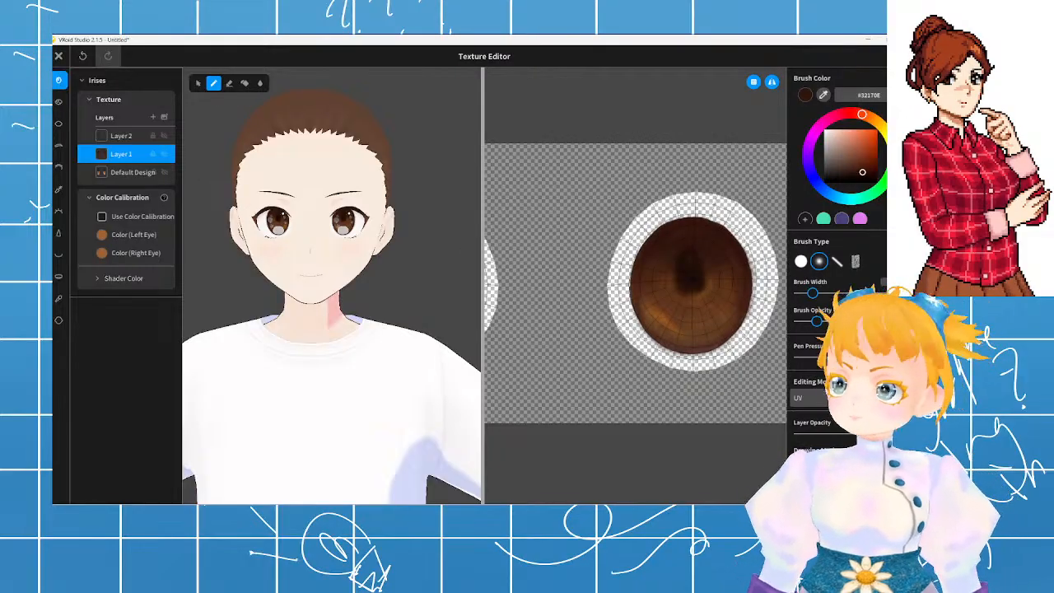
left_click_drag(660, 312, 726, 302)
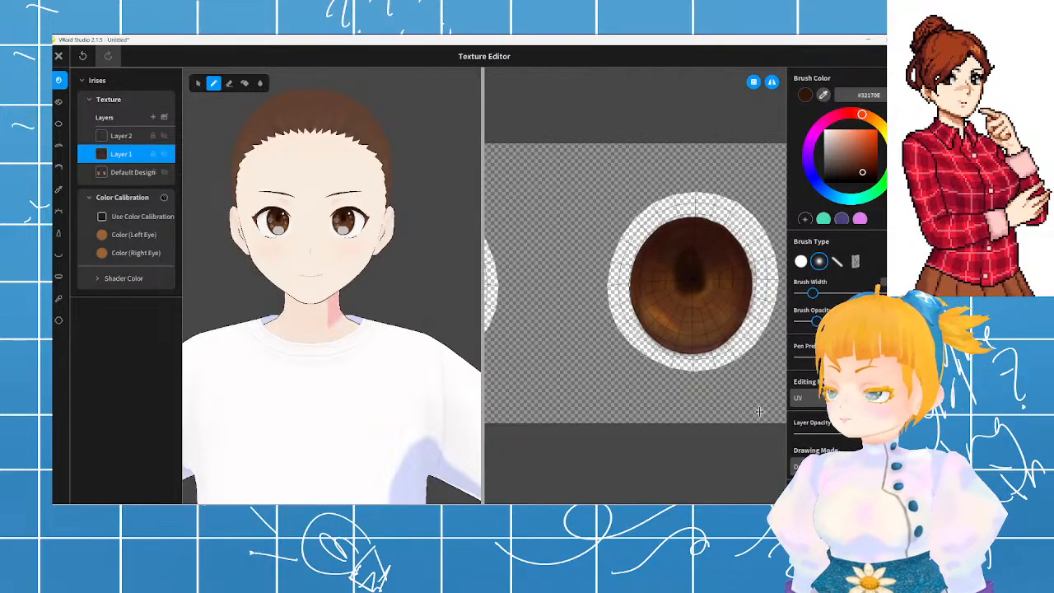
- Widen the character preview and examine the finished irises both up close and from a distance
mouse_move(483, 366)
left_mouse_down()
mouse_move(519, 364)
mouse_move(505, 362)
left_mouse_up()
right_click_drag(504, 362, 377, 281)
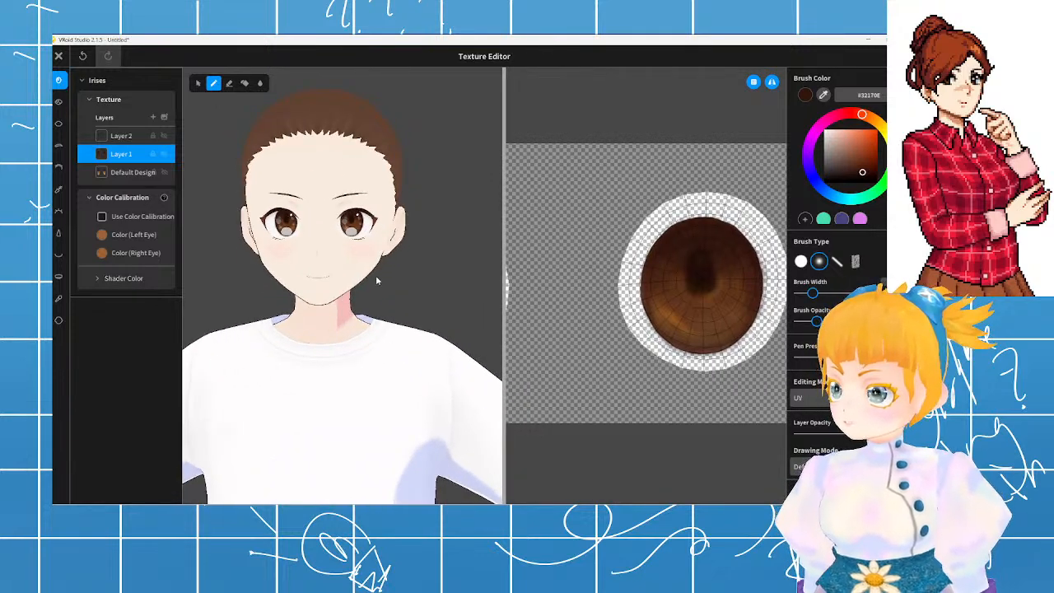
scroll(376, 280, "up", 10)
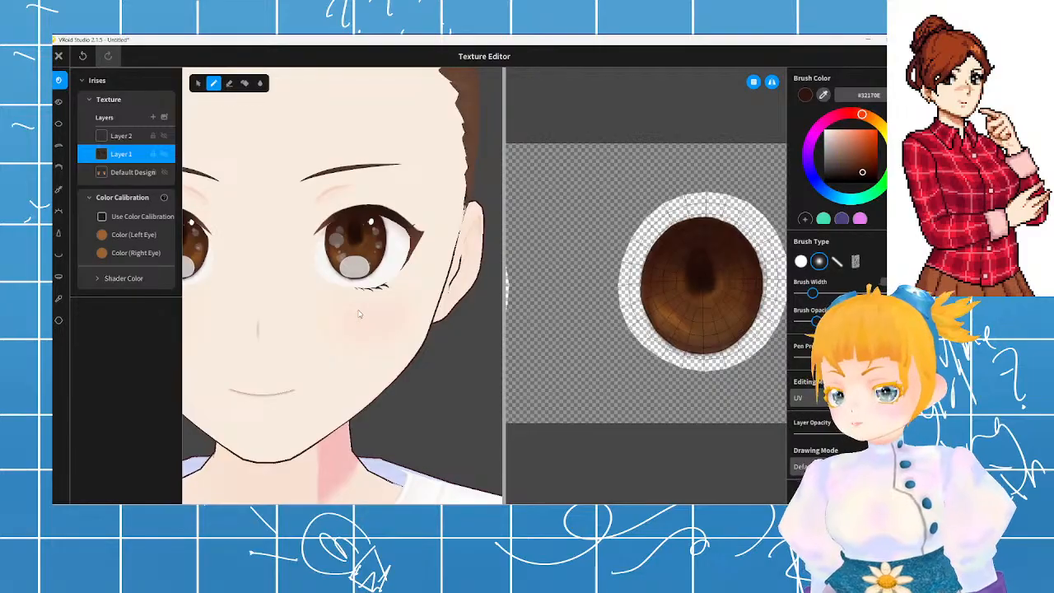
scroll(360, 313, "down", 10)
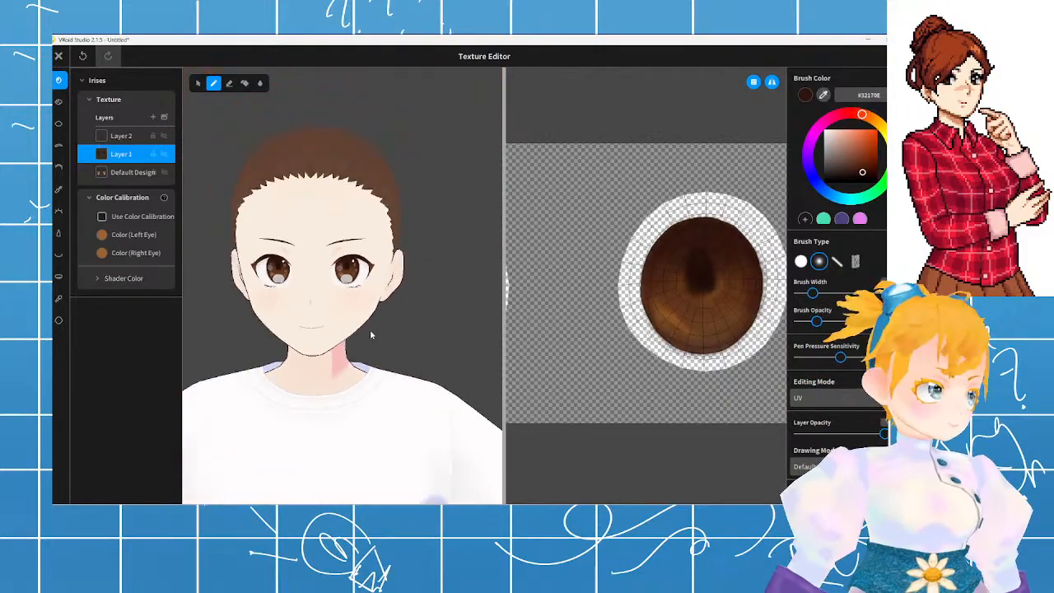
scroll(370, 335, "down", 2)
middle_click_drag(369, 390, 372, 315)
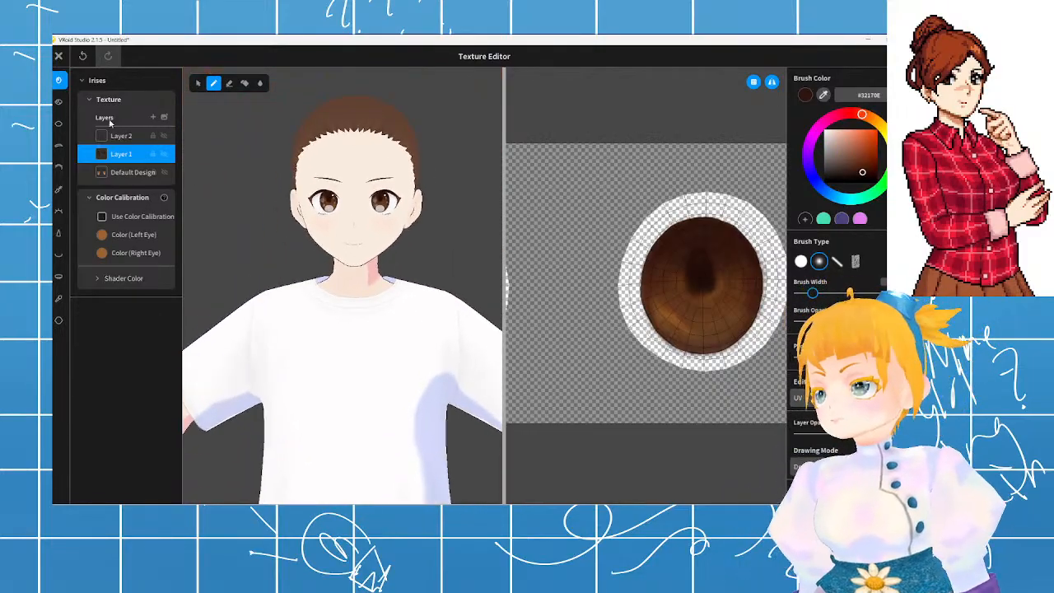
- Open the Eye Highlights texture and sample #CCCCCC from the large lower highlight as the brush color
left_click(58, 101)
scroll(309, 262, "up", 2)
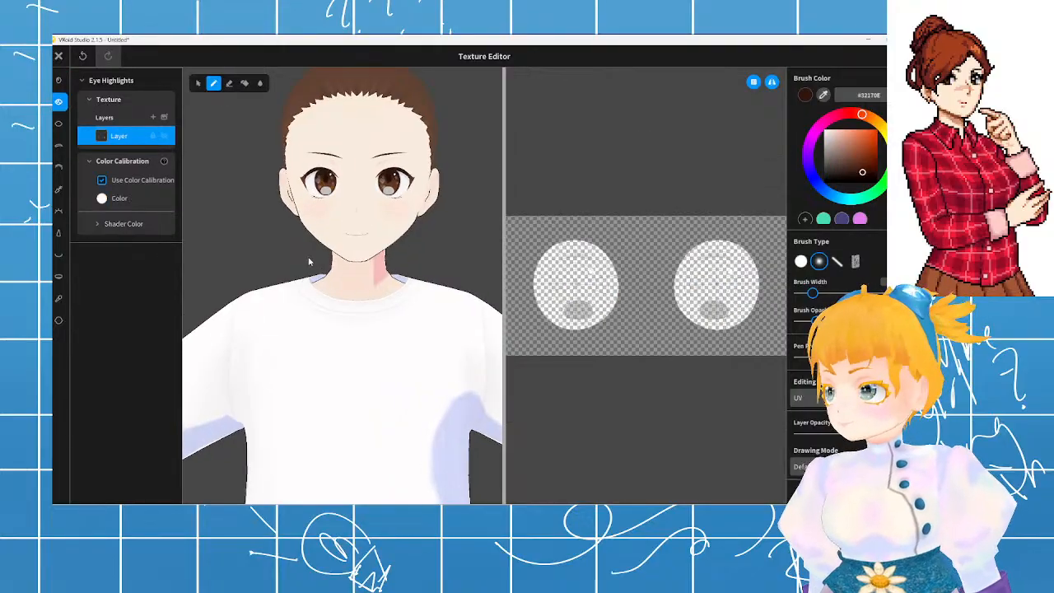
scroll(311, 254, "up", 7)
middle_click_drag(359, 147, 333, 255)
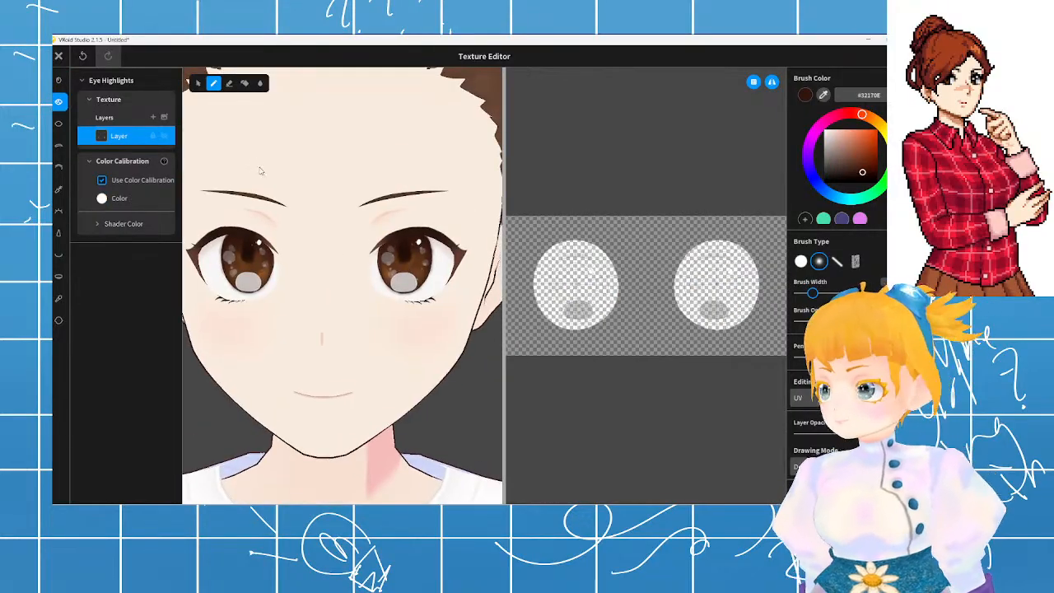
scroll(678, 377, "up", 3)
scroll(715, 266, "up", 2)
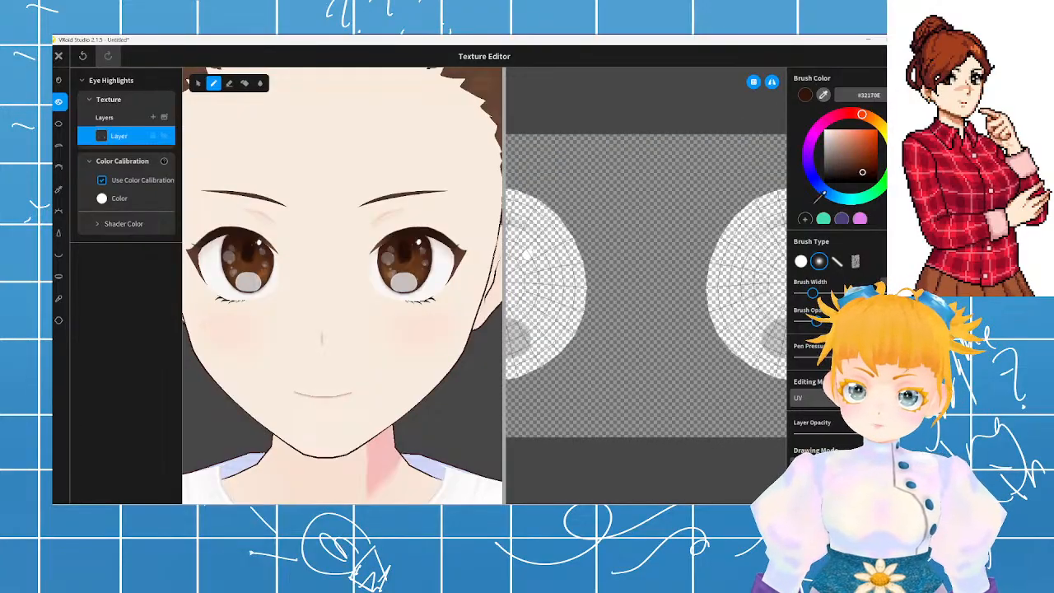
left_click(774, 330, "alt")
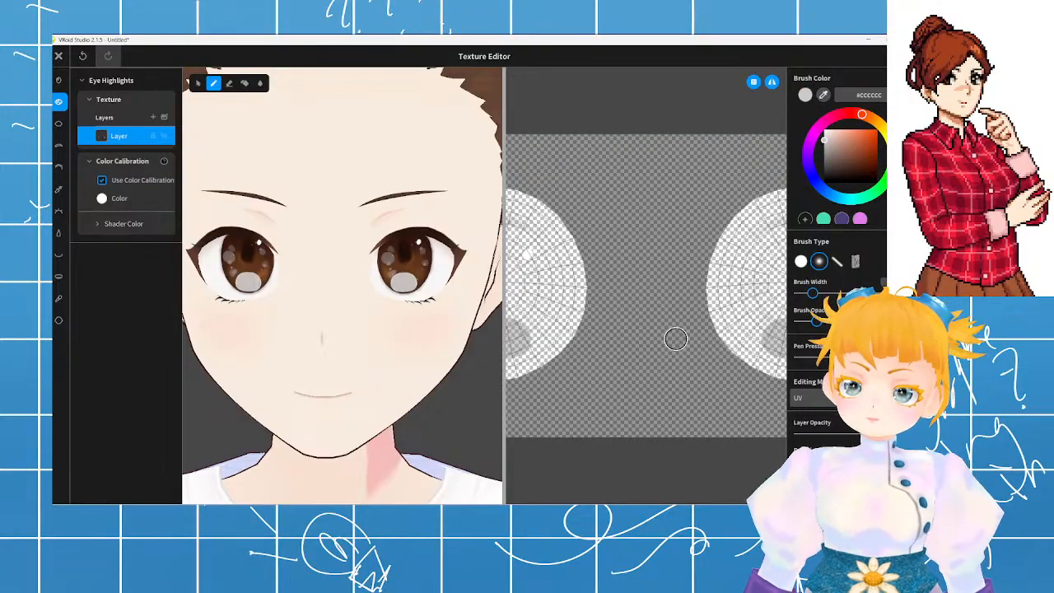
mouse_move(720, 308)
middle_mouse_down()
mouse_move(612, 296)
mouse_move(619, 302)
middle_mouse_up()
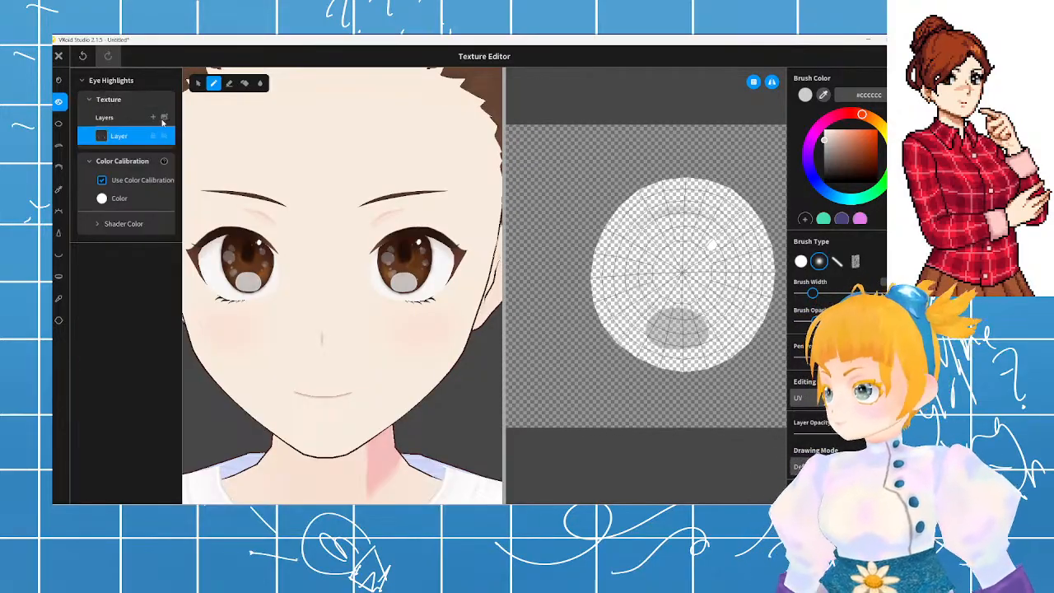
- Add an eye highlight layer, hide the default one and paint a soft #CCCCCC spot above and beside the pupil
left_click(153, 118)
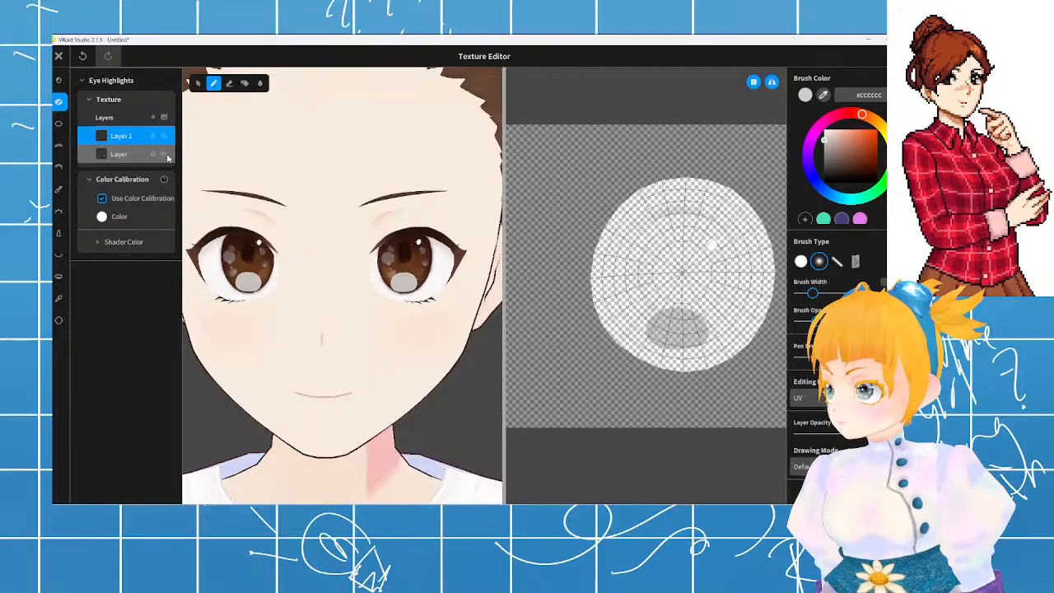
left_click(164, 154)
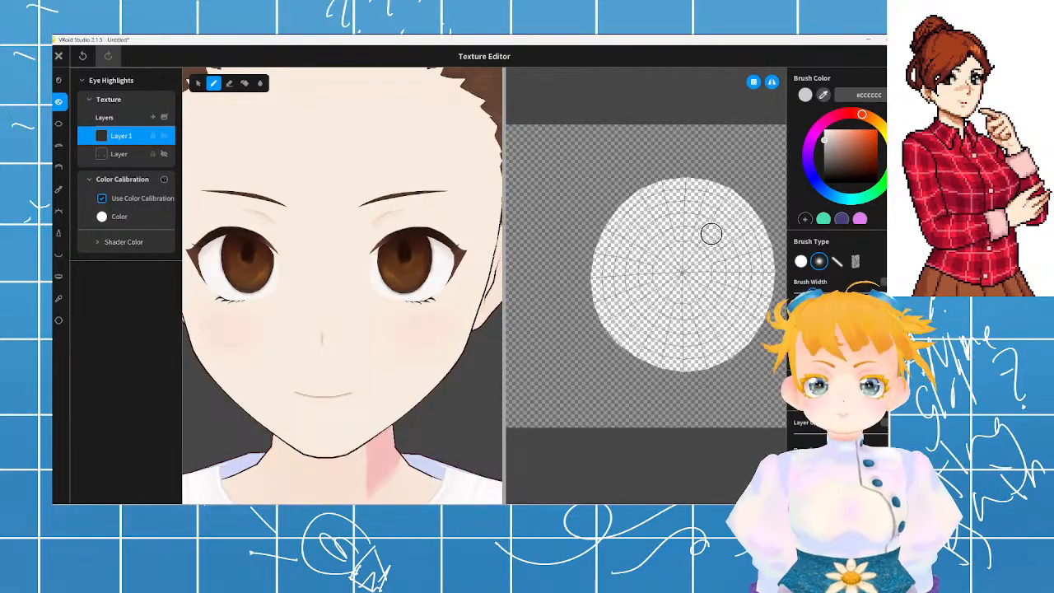
mouse_move(714, 237)
left_mouse_down()
mouse_move(717, 228)
mouse_move(721, 243)
left_mouse_up()
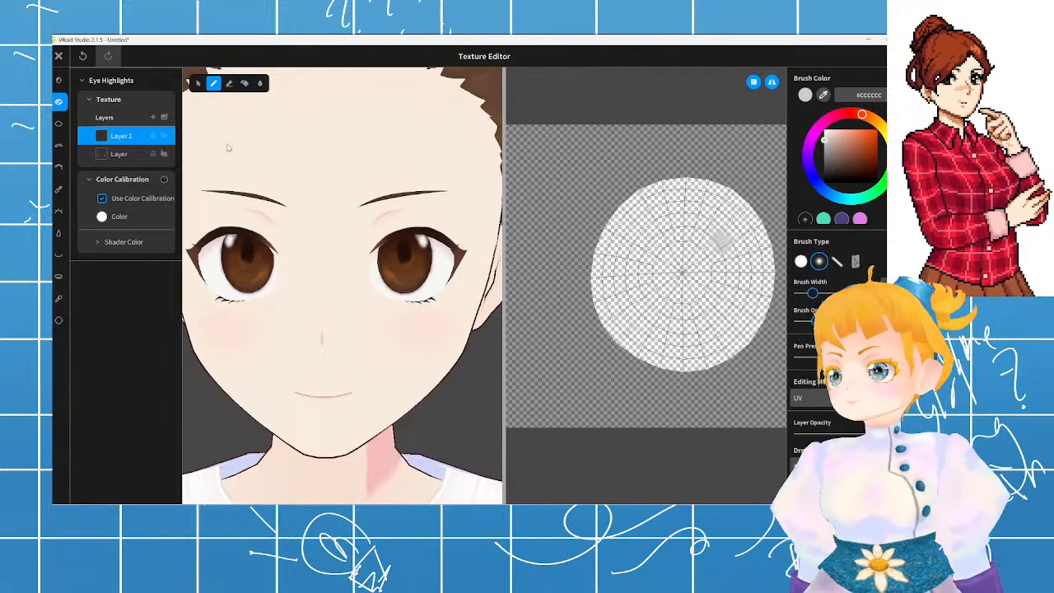
- Compare the soft painted highlight with the default highlights by showing and hiding the default layer, leaving it hidden
left_click(122, 153)
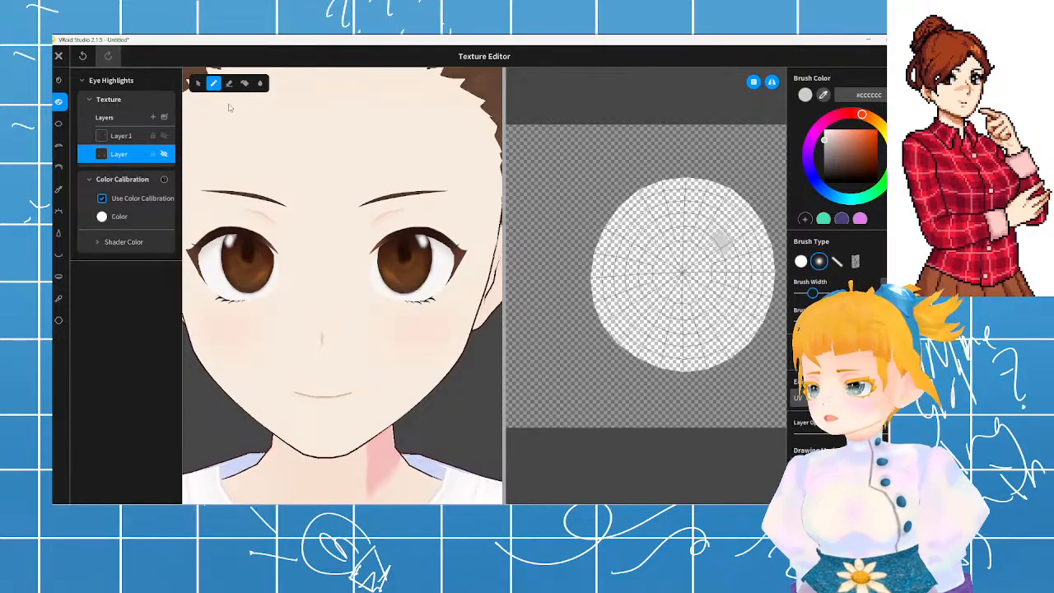
right_click(131, 156)
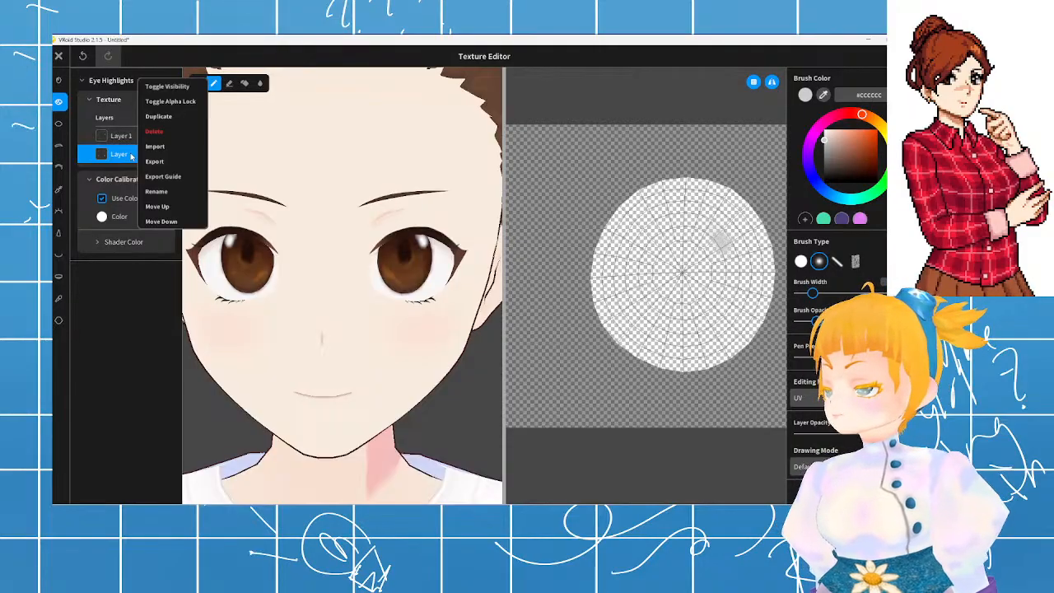
left_click(132, 149)
left_click(129, 141)
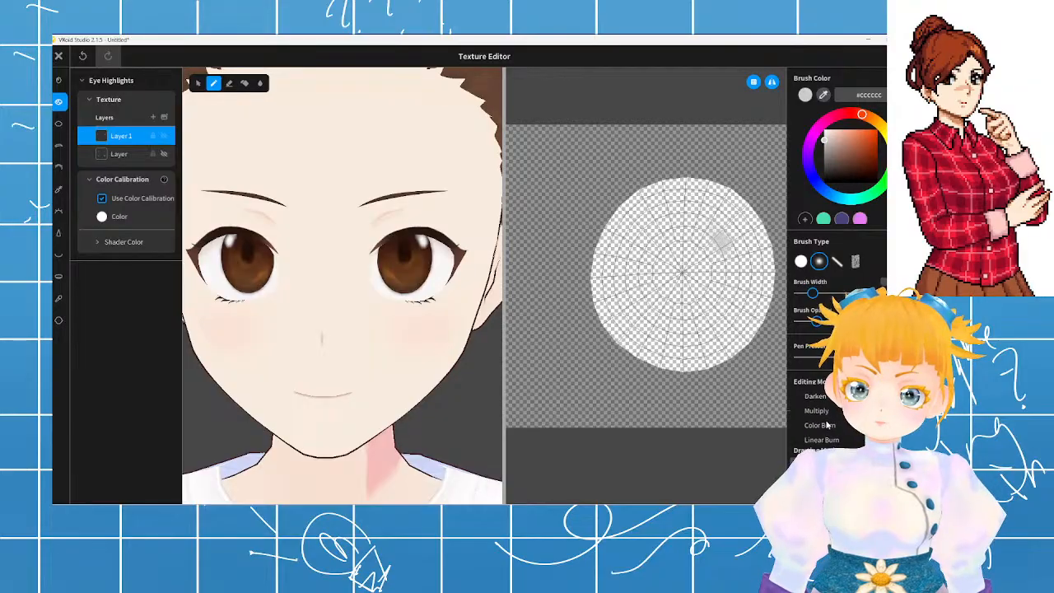
left_click(162, 155)
left_click(165, 155)
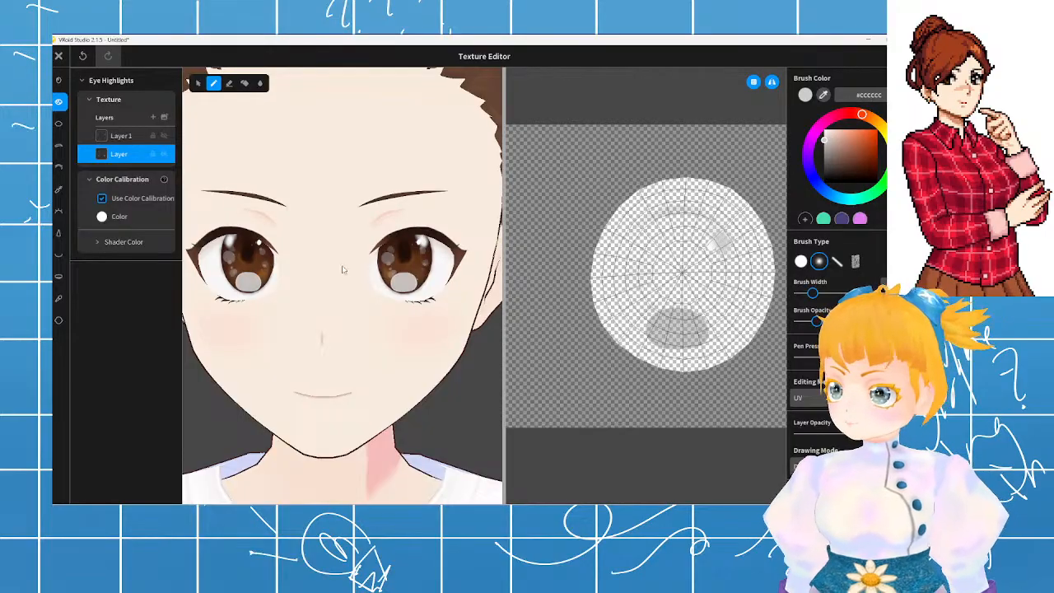
scroll(343, 270, "up", 5)
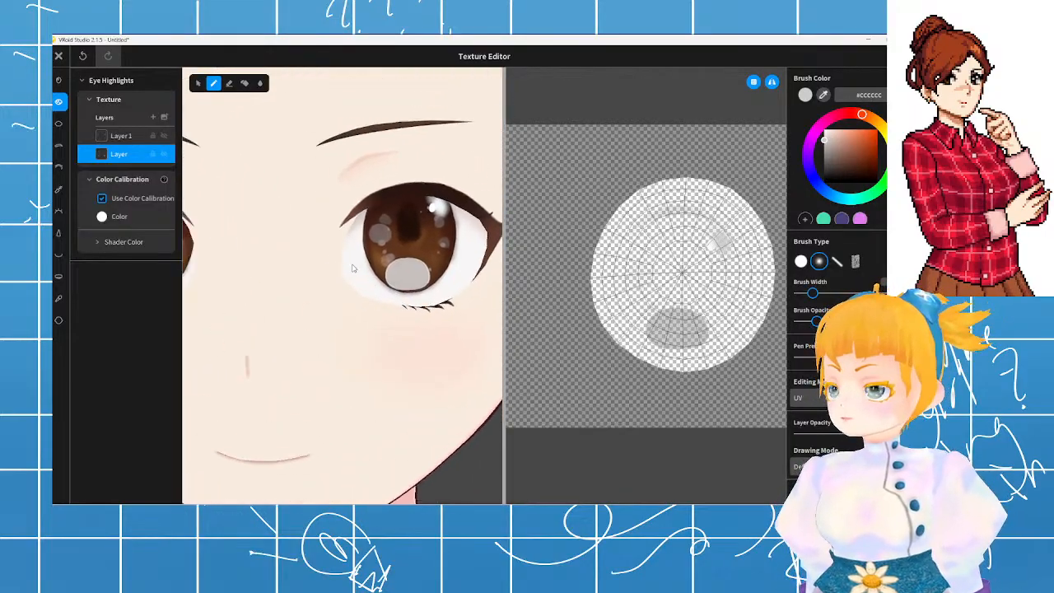
right_click_drag(353, 268, 356, 269)
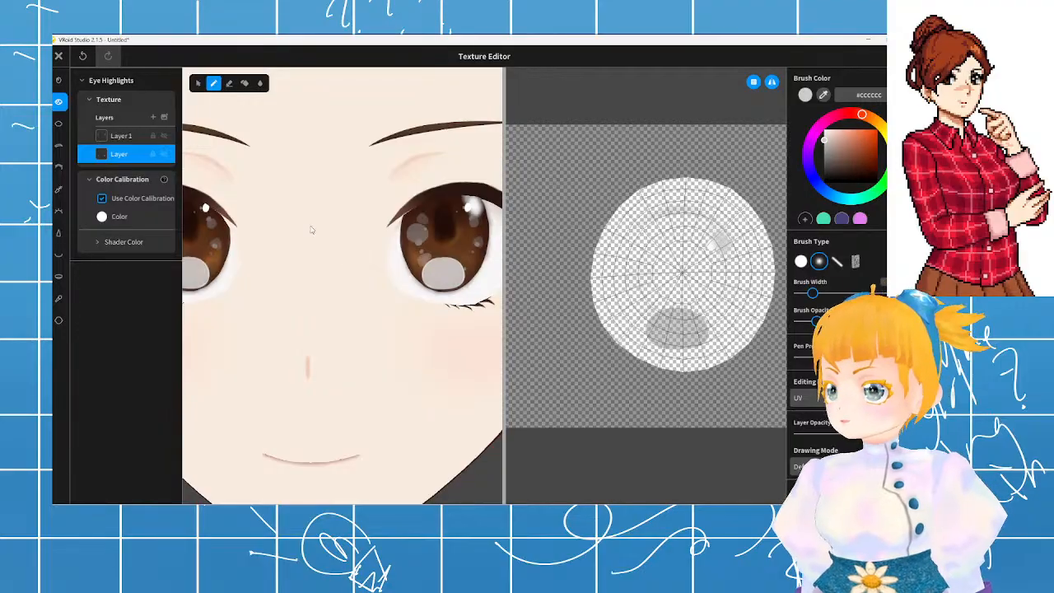
left_click(162, 156)
left_click(163, 156)
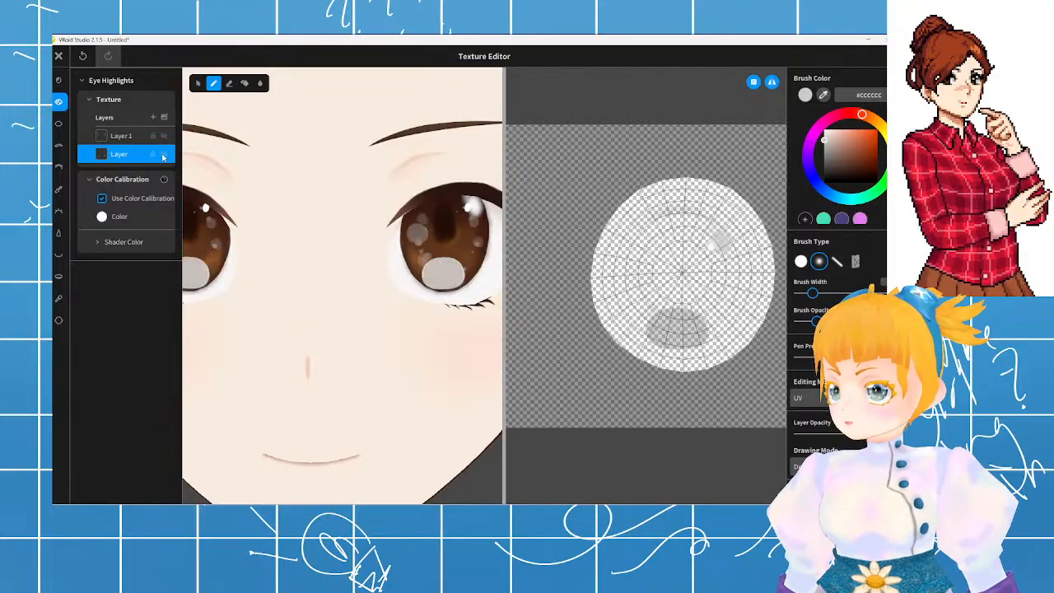
left_click(163, 156)
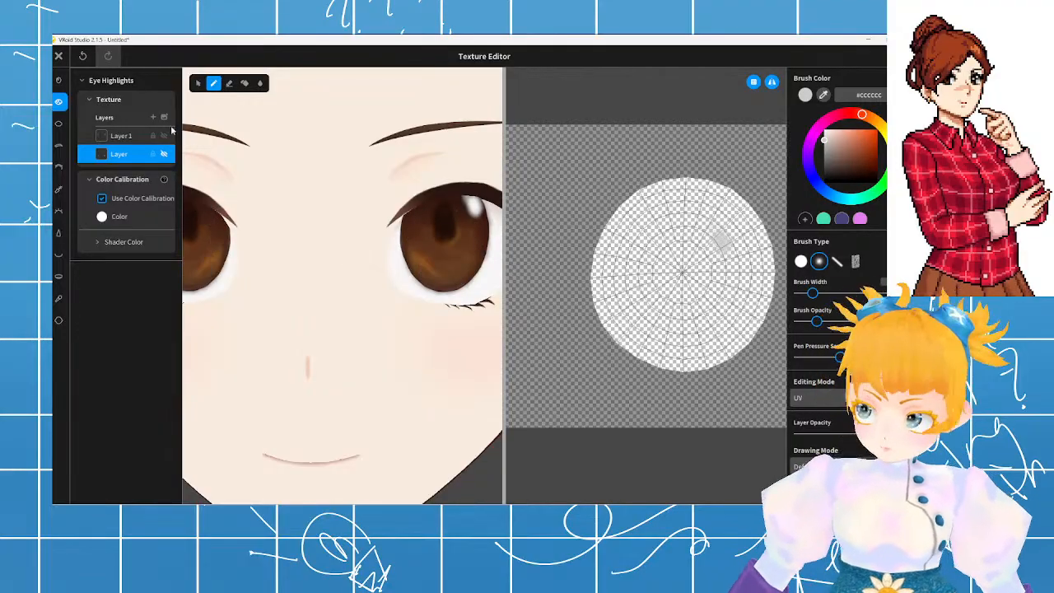
- Erase the soft highlight spot from Layer 1 of the eye highlights
left_click(132, 136)
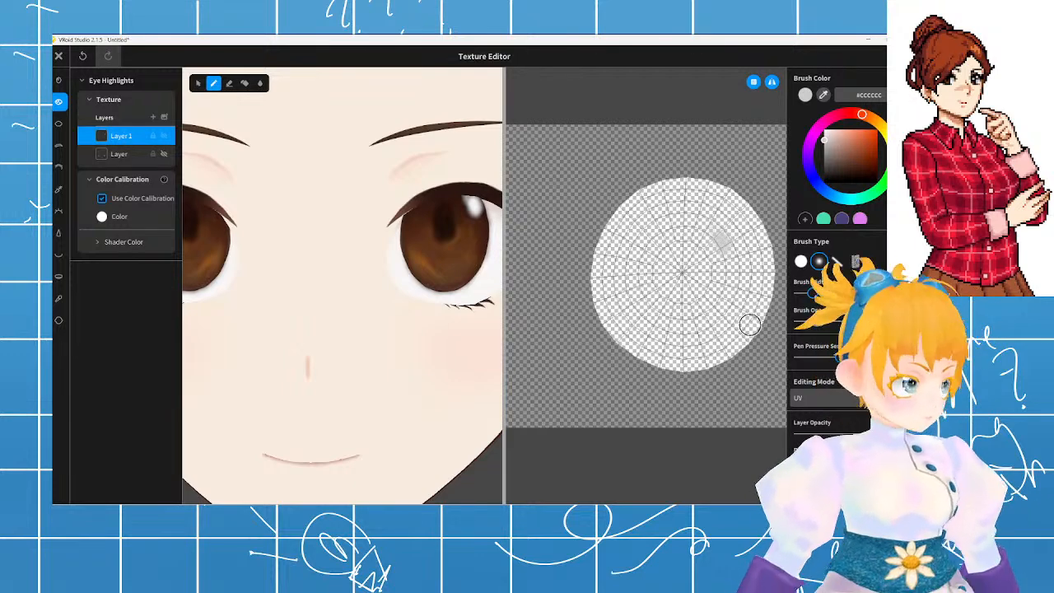
key("e")
mouse_move(713, 235)
left_mouse_down()
mouse_move(716, 212)
mouse_move(718, 228)
mouse_move(701, 228)
mouse_move(729, 266)
left_mouse_up()
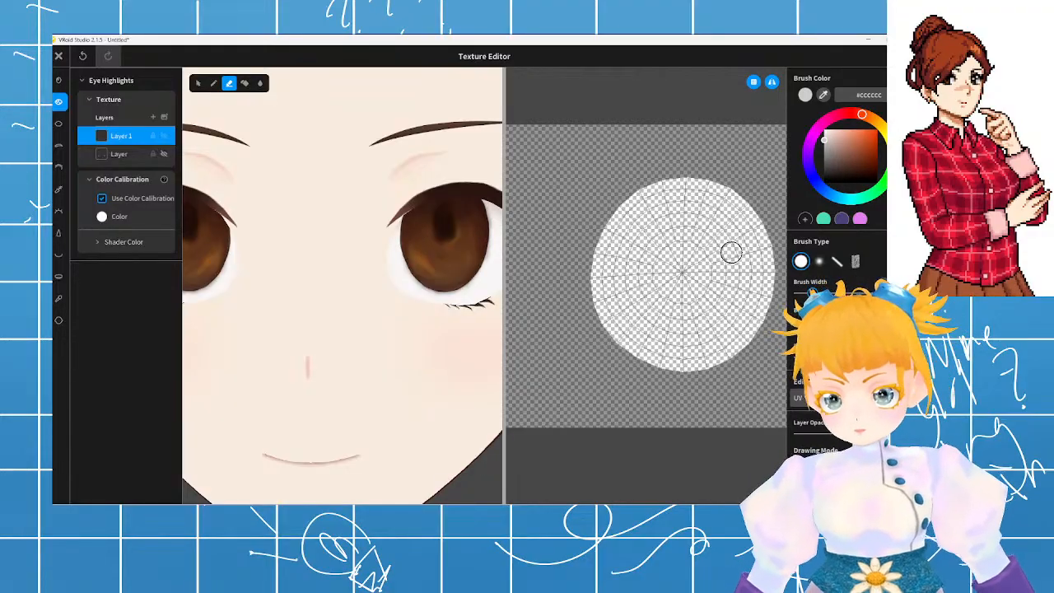
- Paint a small #CCCCCC highlight with the hard round brush on the upper outer side of the pupil, undoing the first attempt
key("p")
mouse_move(731, 247)
left_mouse_down()
mouse_move(725, 228)
mouse_move(727, 269)
mouse_move(706, 266)
mouse_move(738, 246)
left_mouse_up()
key("ctrl+z")
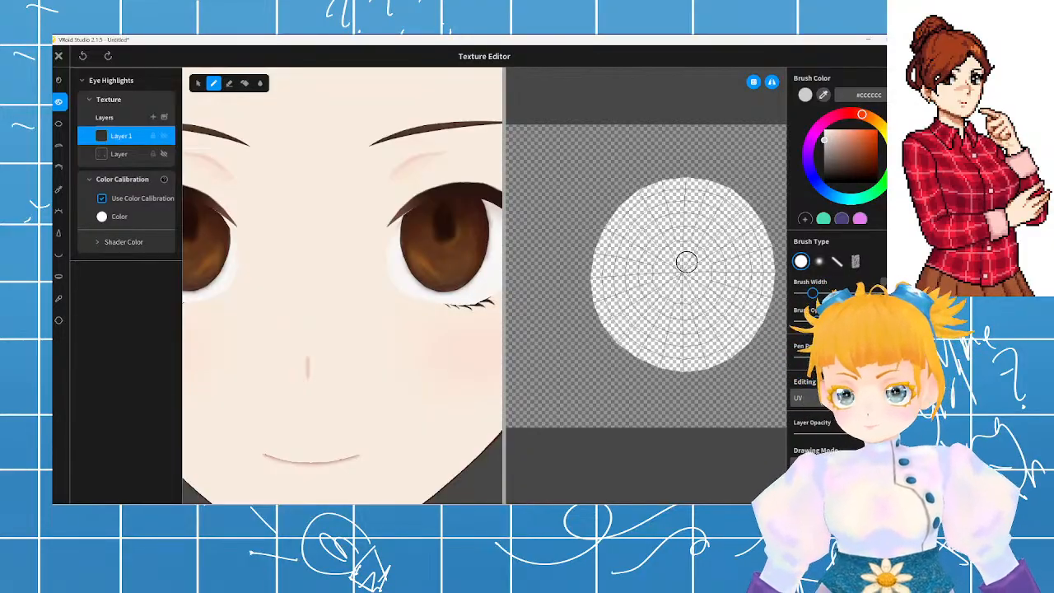
scroll(431, 240, "down", 5)
scroll(435, 243, "down", 3)
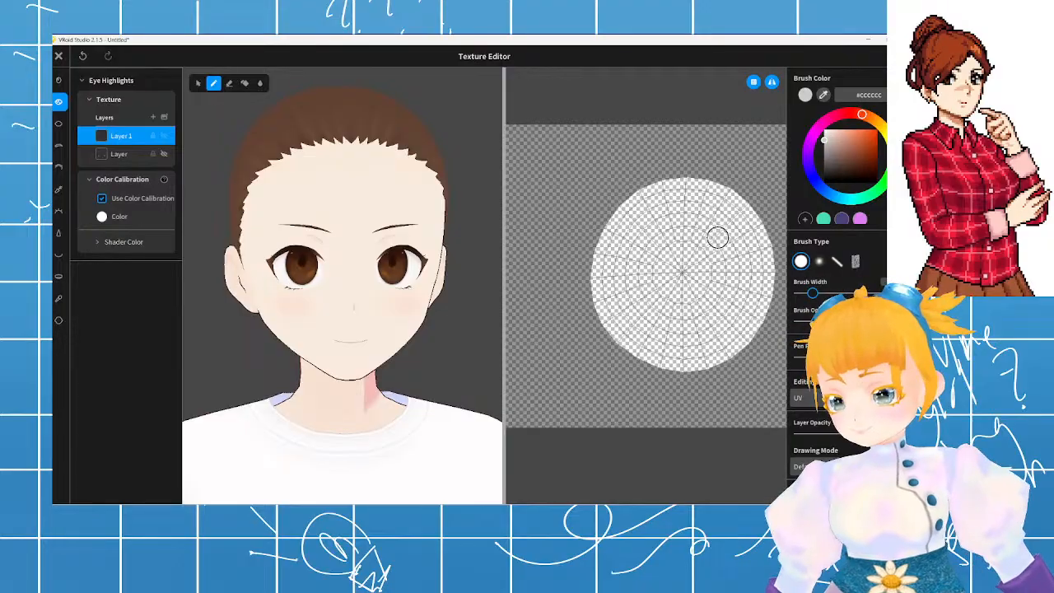
left_click_drag(717, 238, 720, 234)
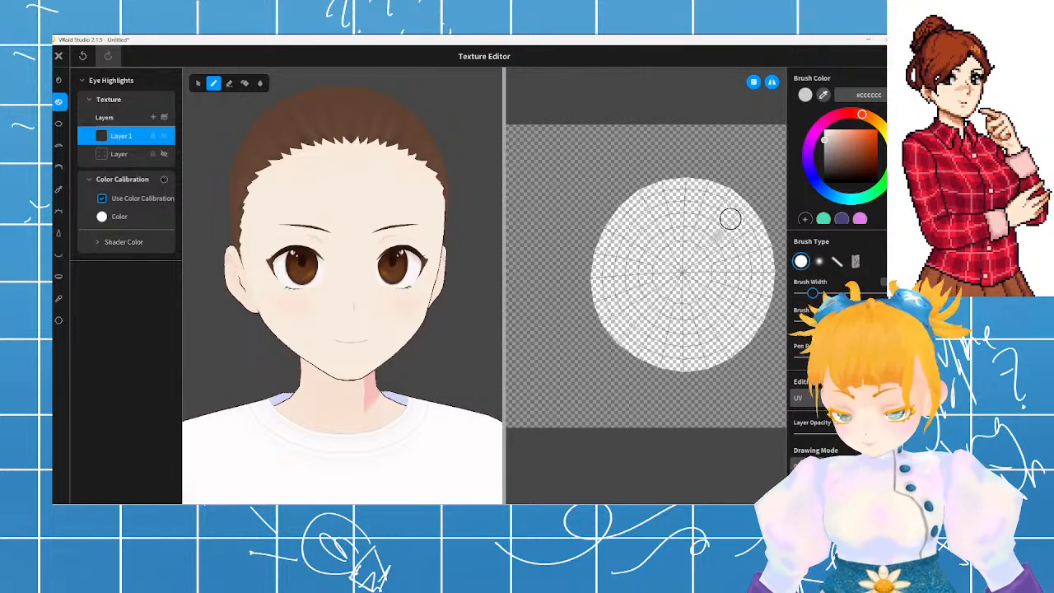
- Try a reshaped upper highlight and a curved highlight across the lower iris, undoing the strokes
key("ctrl+z")
left_click_drag(714, 232, 722, 240)
key("ctrl+z")
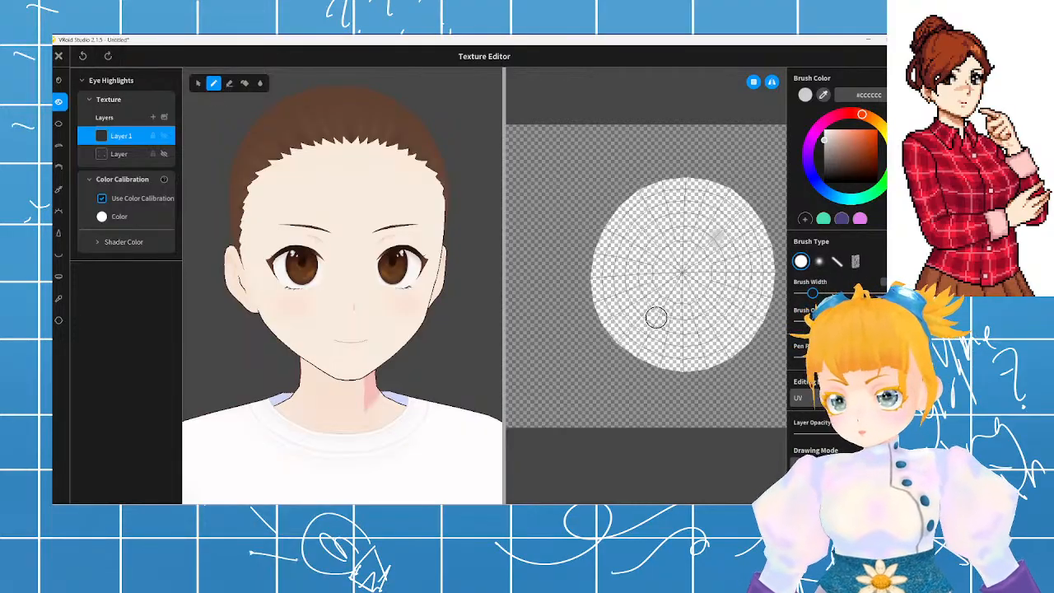
mouse_move(651, 311)
left_mouse_down()
mouse_move(673, 341)
mouse_move(722, 317)
left_mouse_up()
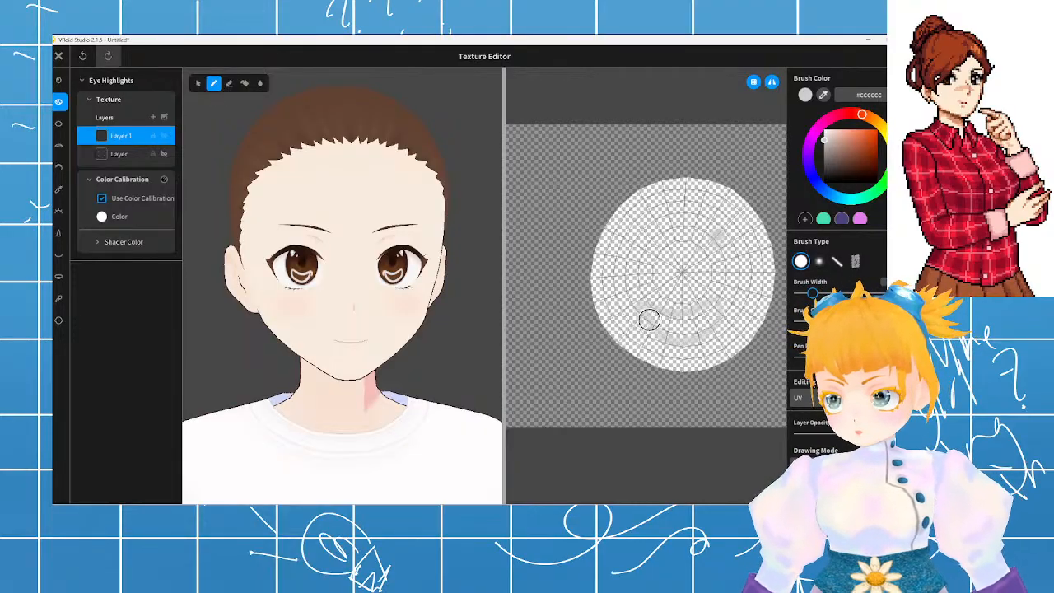
key("ctrl+z")
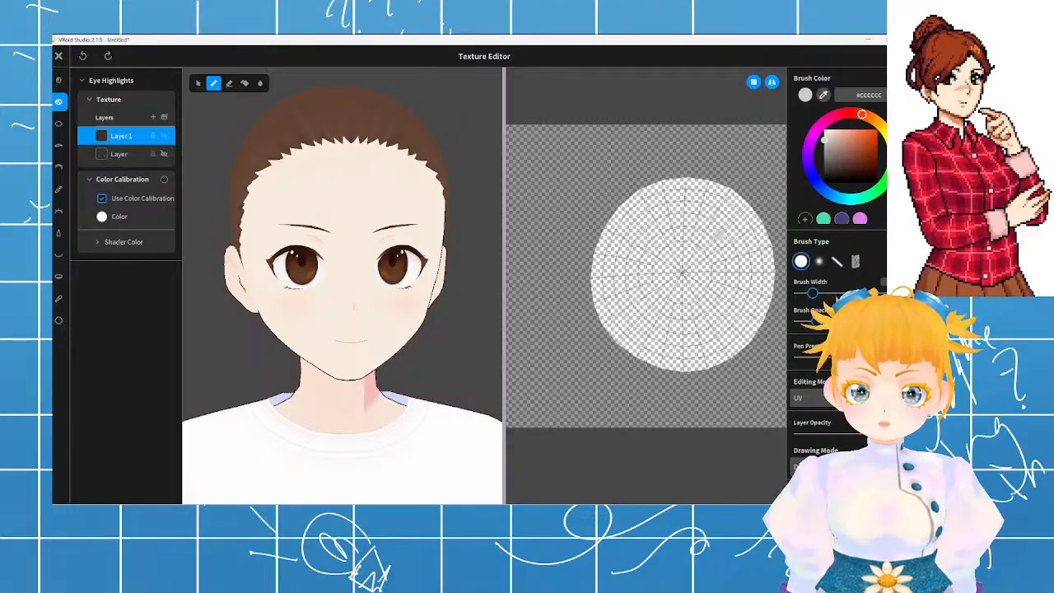
- Test different drawing modes for Layer 1 with strokes down the iris, undoing each stroke, and leave the mode on Soft Light
left_click(839, 424)
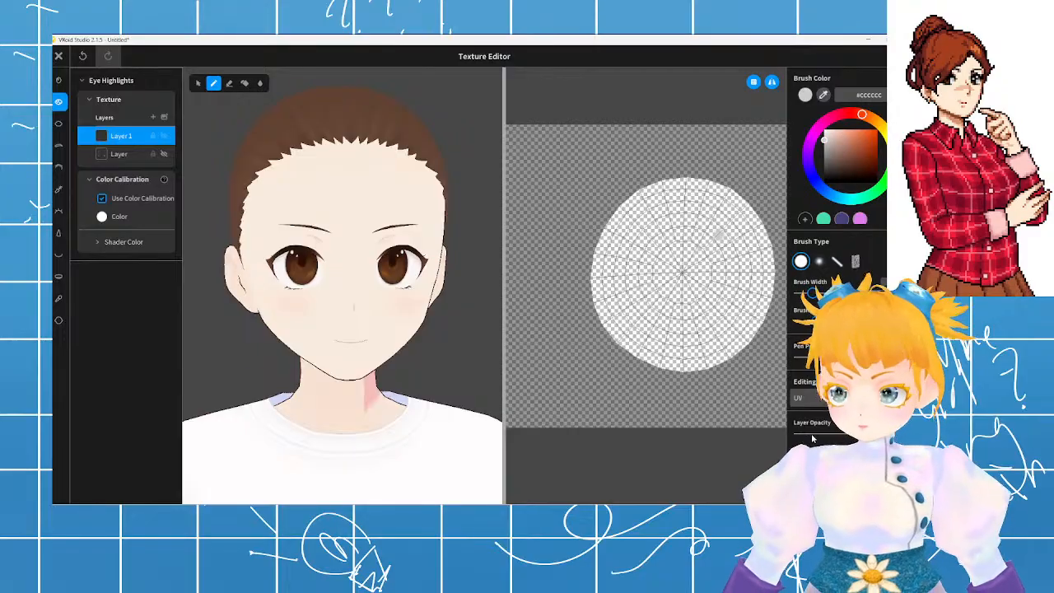
mouse_move(693, 251)
left_mouse_down()
mouse_move(696, 278)
mouse_move(671, 306)
mouse_move(682, 325)
left_mouse_up()
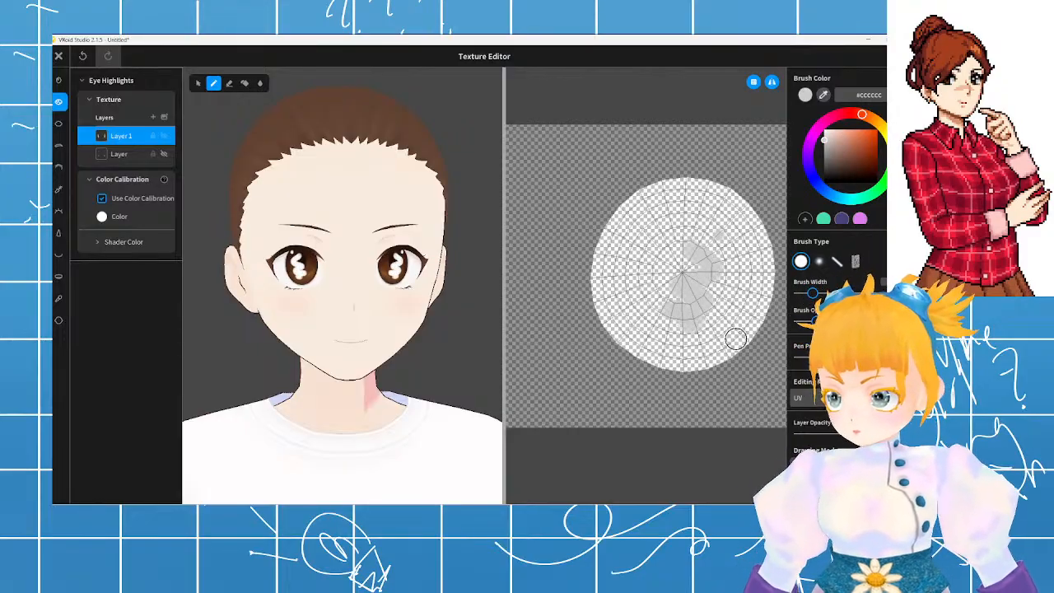
key("ctrl+z")
left_click(830, 467)
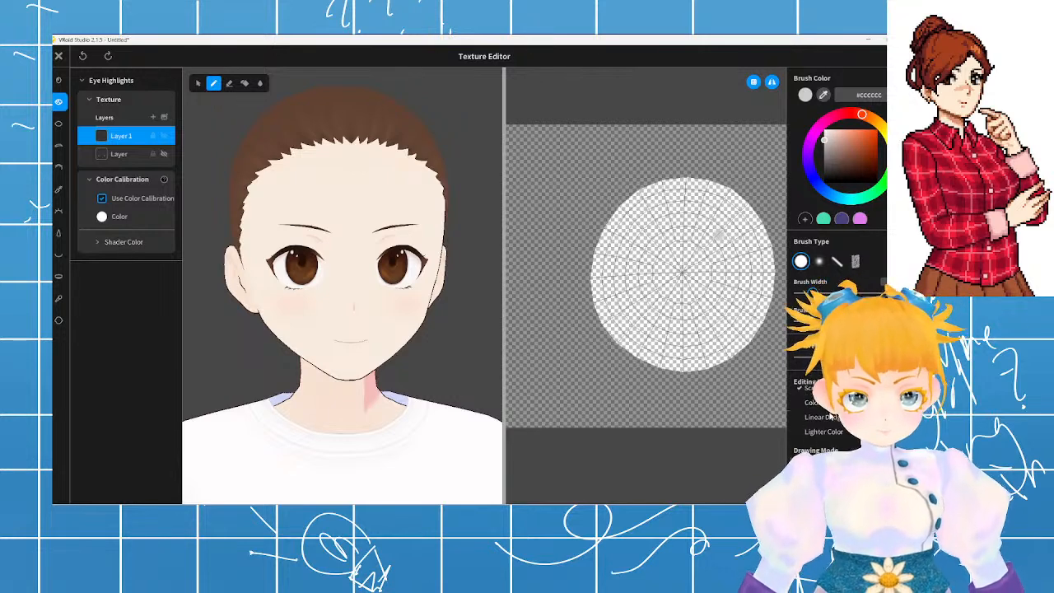
mouse_move(685, 271)
left_mouse_down()
mouse_move(723, 278)
mouse_move(684, 322)
mouse_move(714, 331)
left_mouse_up()
key("ctrl+z")
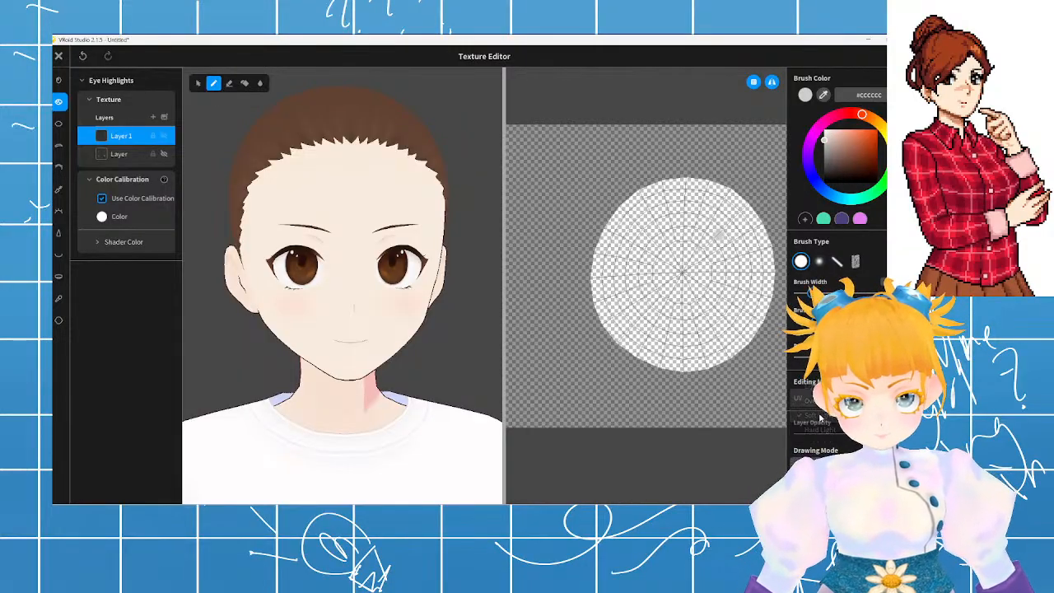
mouse_move(650, 265)
left_mouse_down()
mouse_move(697, 310)
mouse_move(686, 330)
mouse_move(697, 313)
mouse_move(687, 317)
left_mouse_up()
key("ctrl+z")
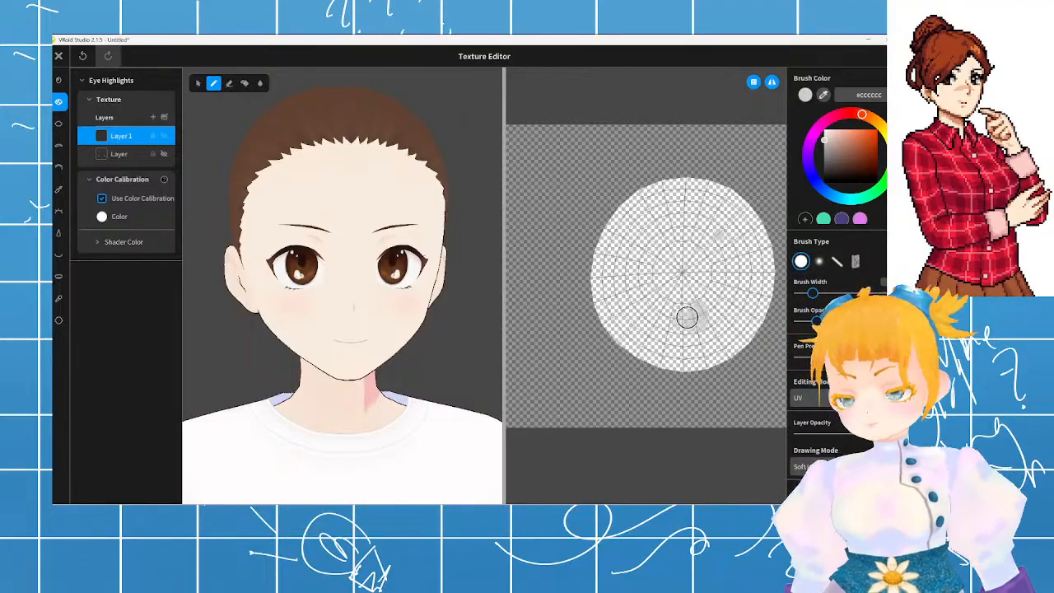
key("ctrl+z")
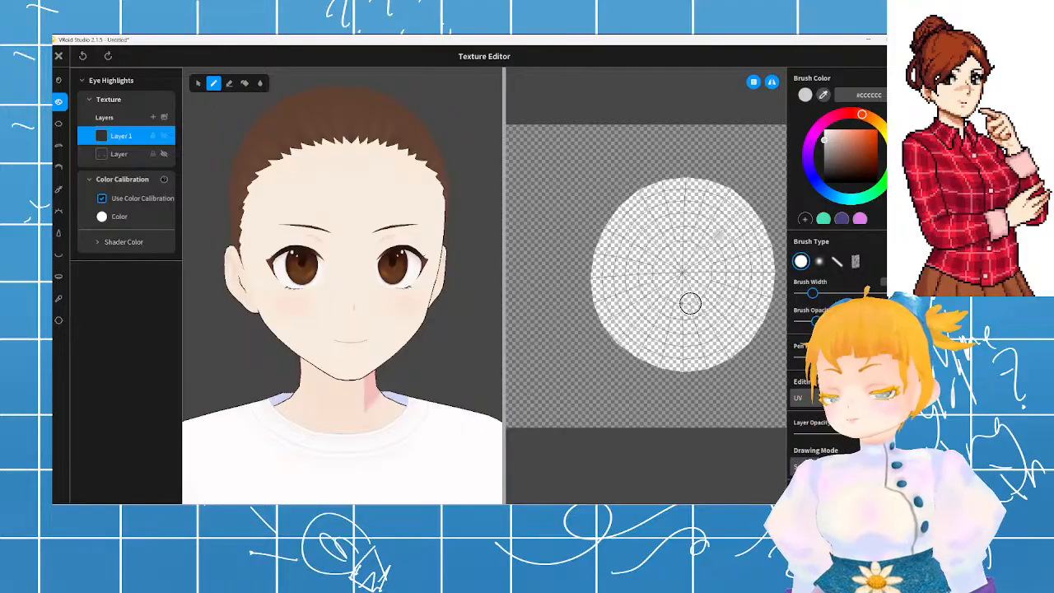
- Compare the small painted highlights with the default ones close up by toggling the default layer's visibility, leaving it hidden
scroll(344, 282, "up", 5)
left_click_drag(455, 245, 461, 240)
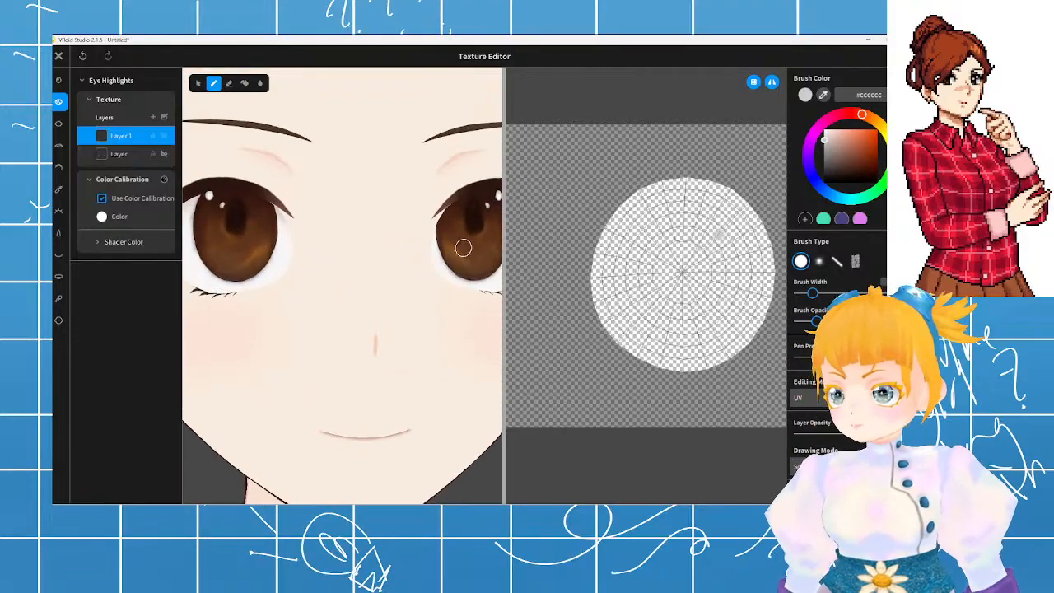
key("ctrl+z")
right_click_drag(422, 284, 402, 283)
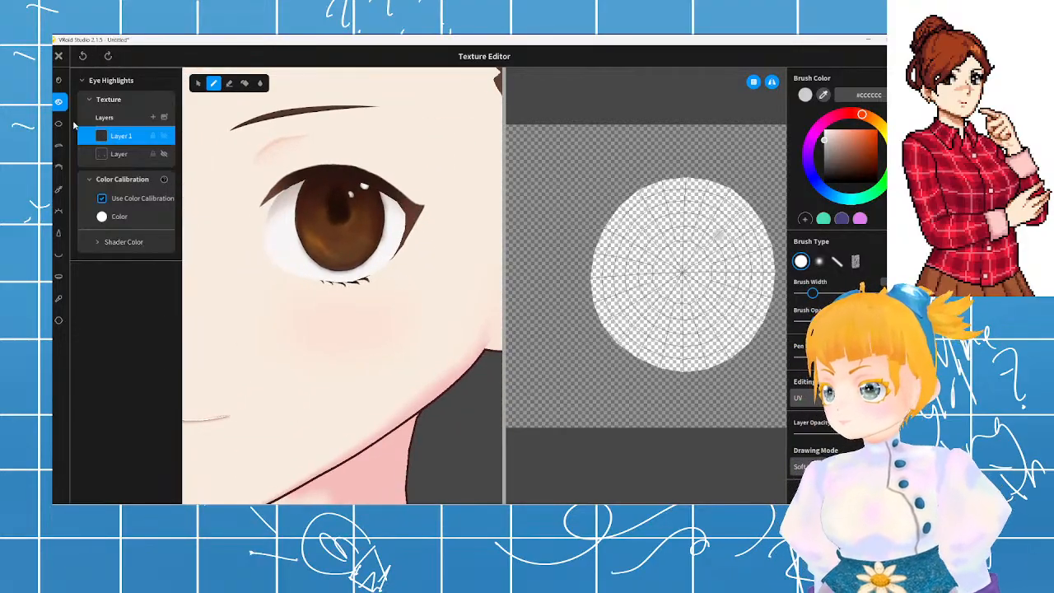
left_click(89, 156)
right_click(92, 159)
left_click(93, 157)
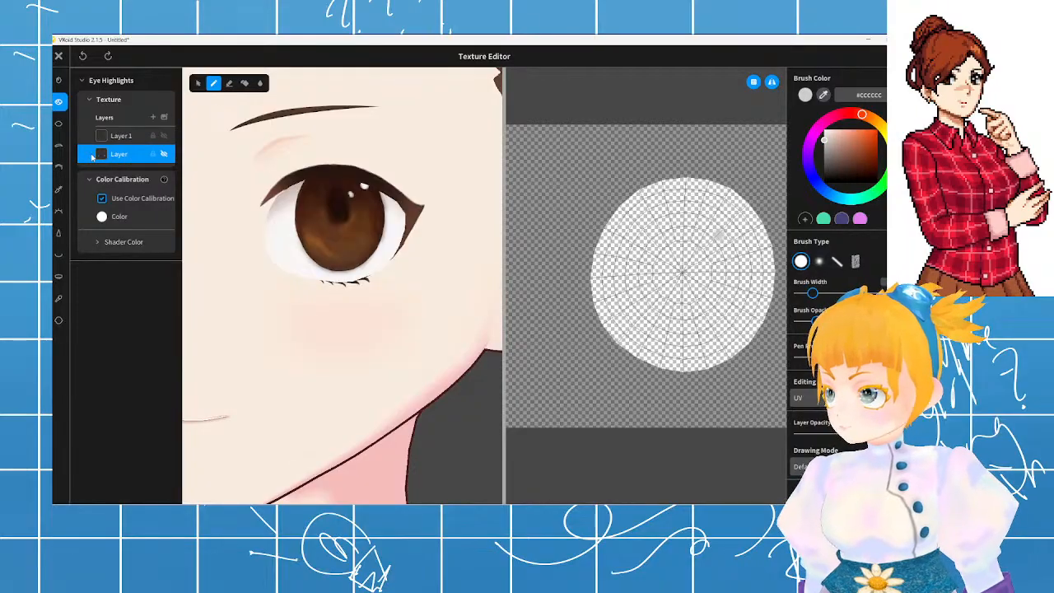
key("ctrl+y")
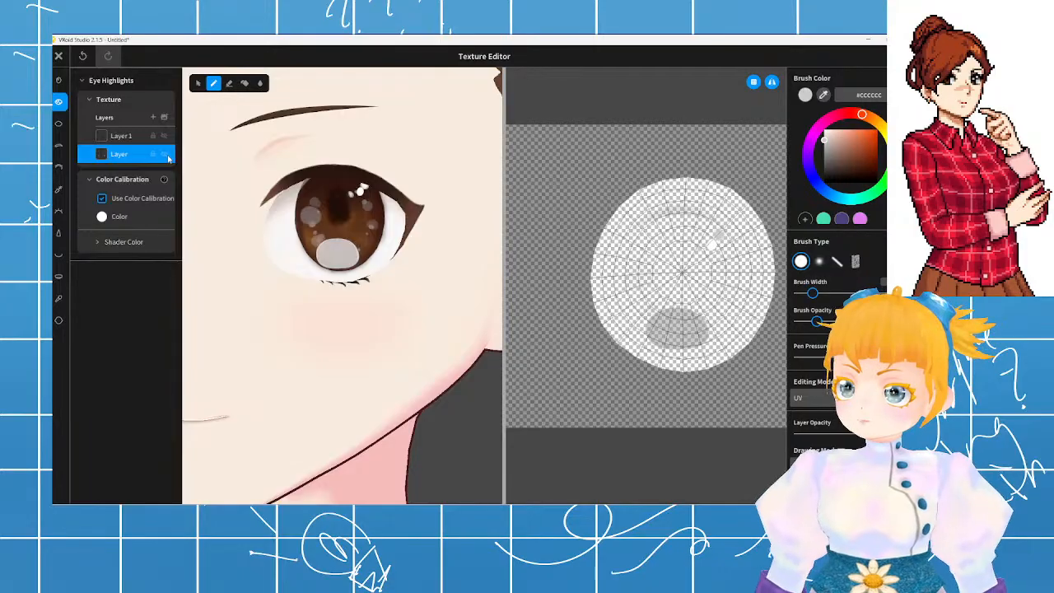
left_click(165, 156)
right_click(167, 158)
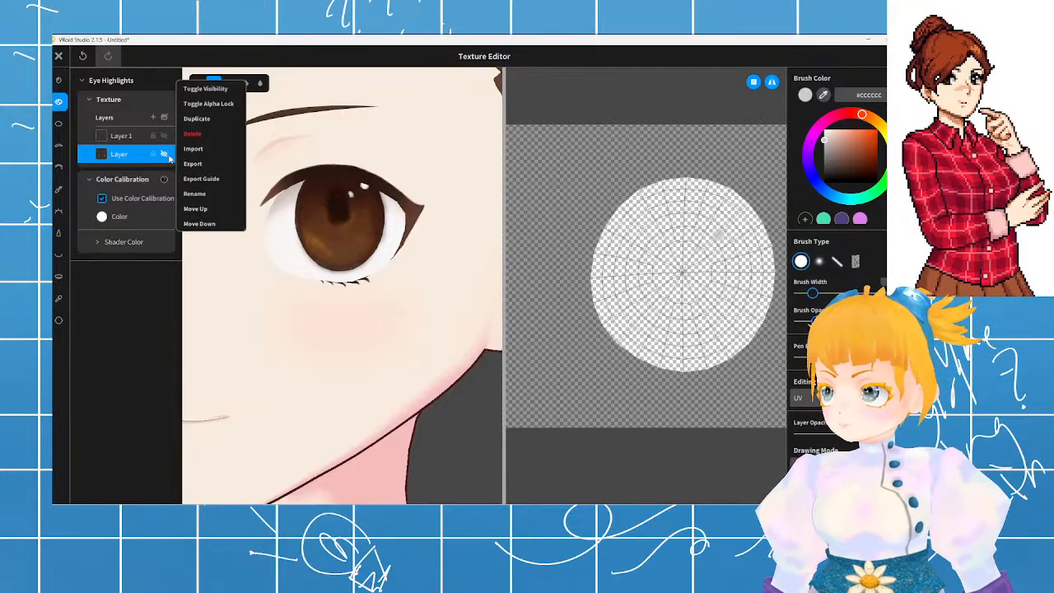
left_click(169, 157)
left_click(168, 158)
left_click(164, 155)
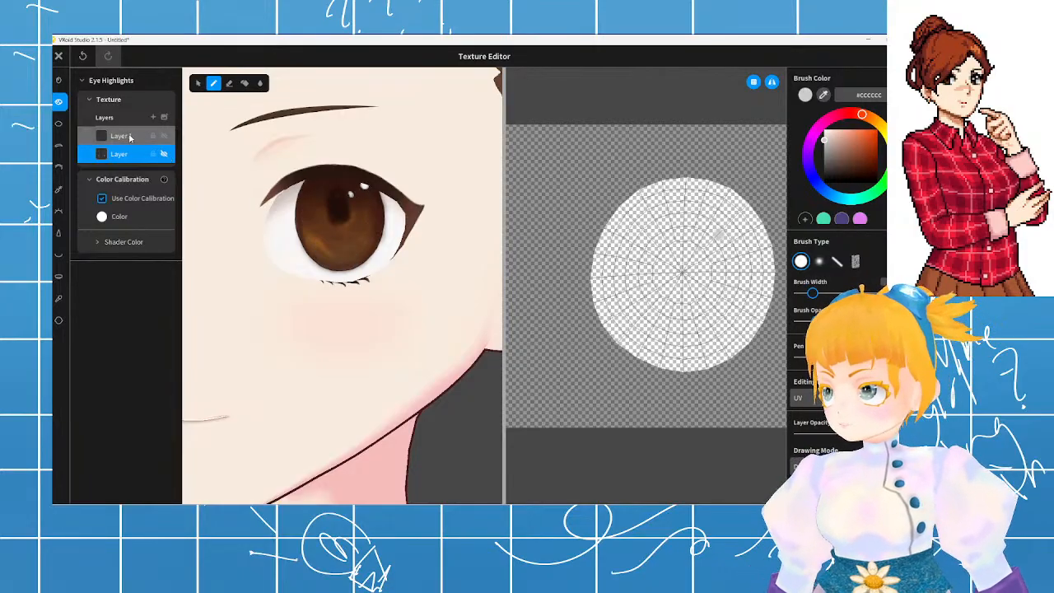
- Erase the remaining small highlights from Layer 1 of the eye highlights and return to the brush
left_click(129, 137)
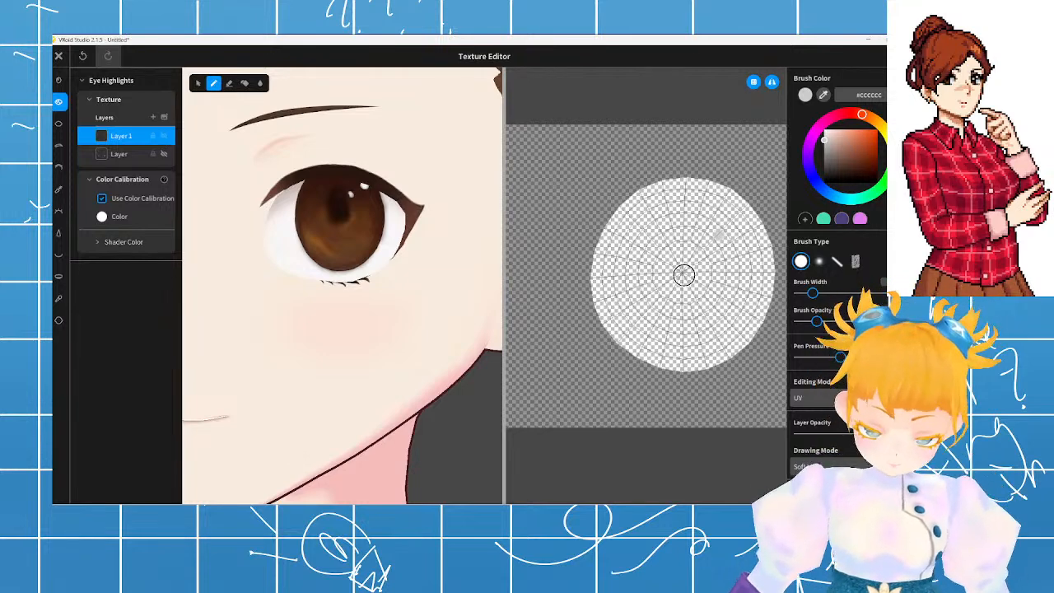
key("e")
mouse_move(713, 232)
left_mouse_down()
mouse_move(732, 242)
mouse_move(700, 223)
mouse_move(720, 233)
left_mouse_up()
key("p")
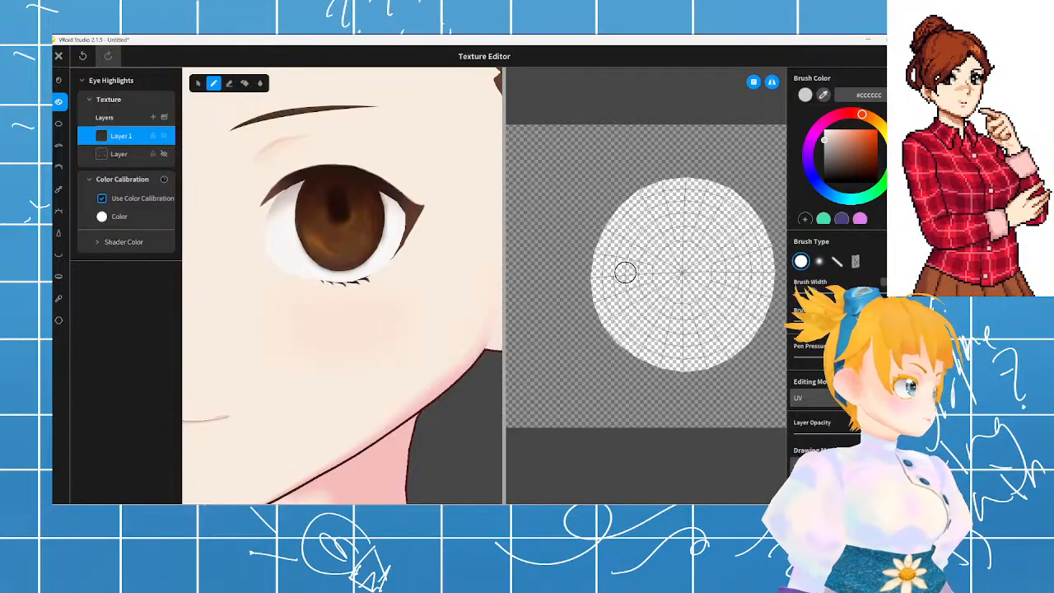
- Try a thin, short curved #CCCCCC highlight on the upper outer side of the pupil, and undo it
right_click_drag(355, 282, 367, 283)
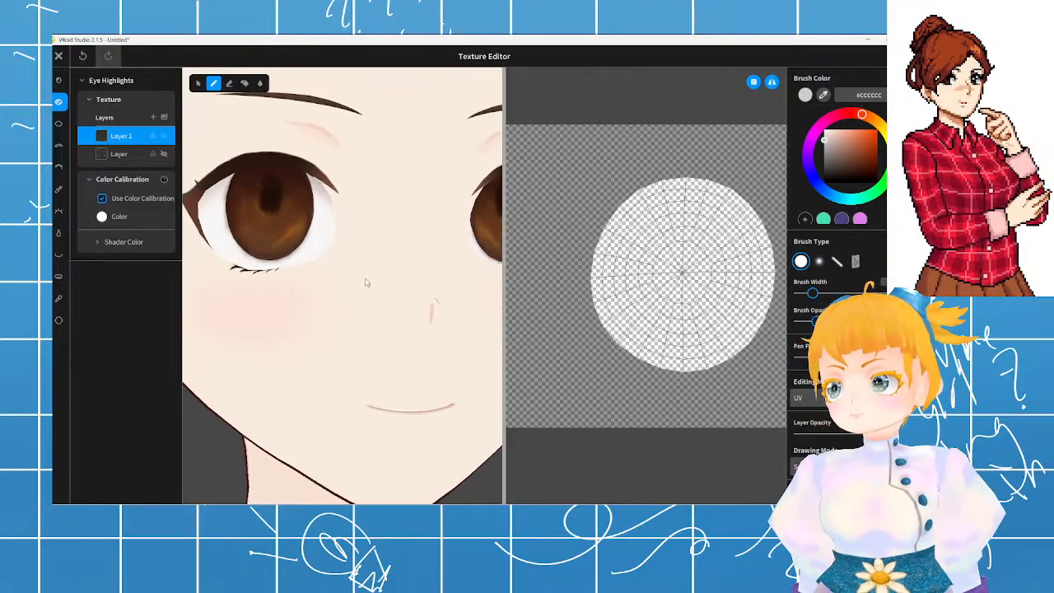
right_click_drag(304, 262, 342, 268)
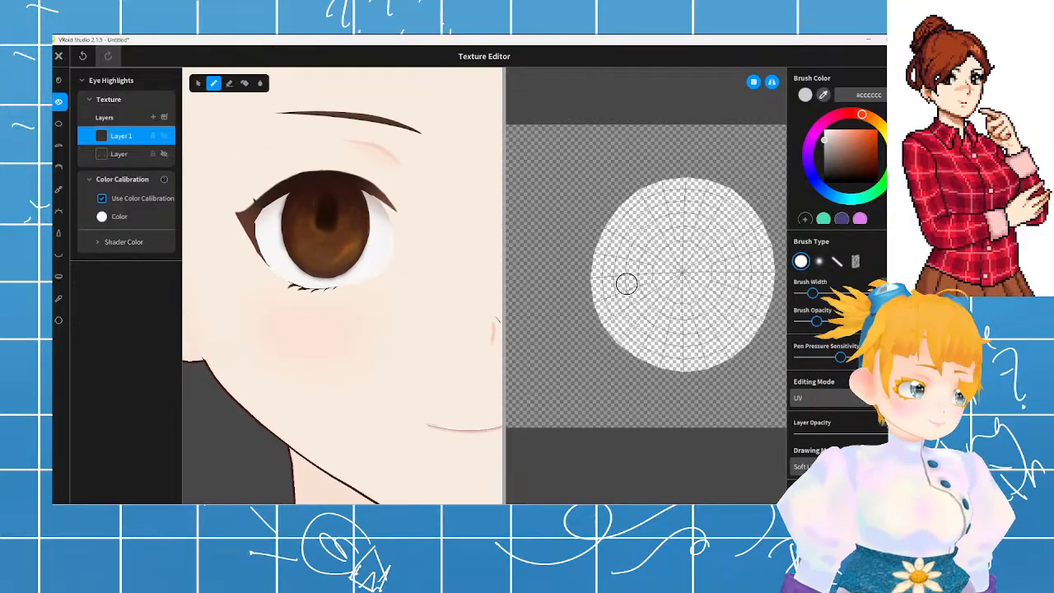
scroll(633, 276, "up", 1)
scroll(632, 276, "up", 1)
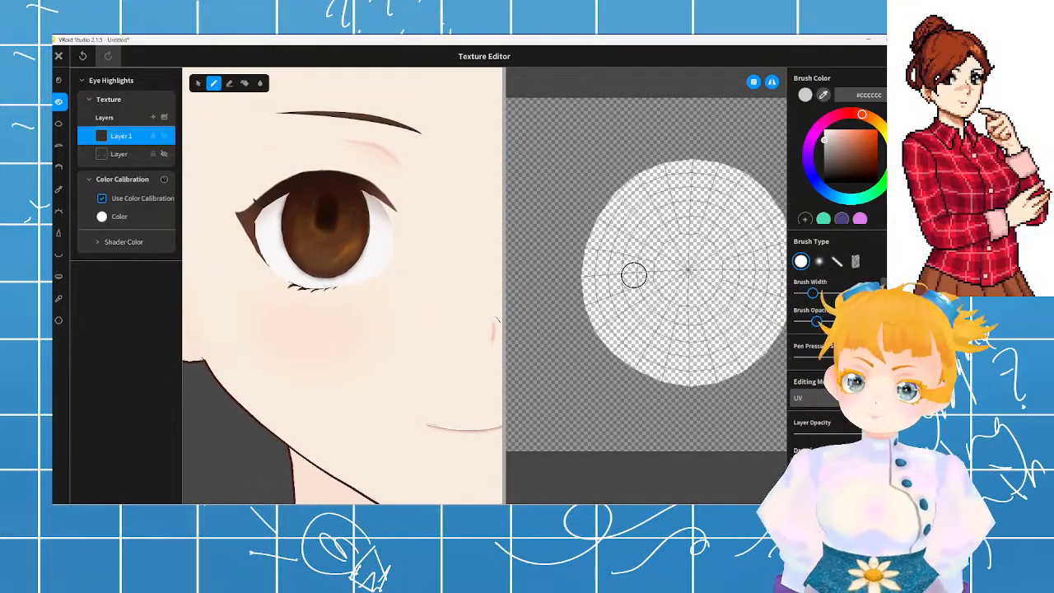
left_click_drag(711, 223, 715, 242)
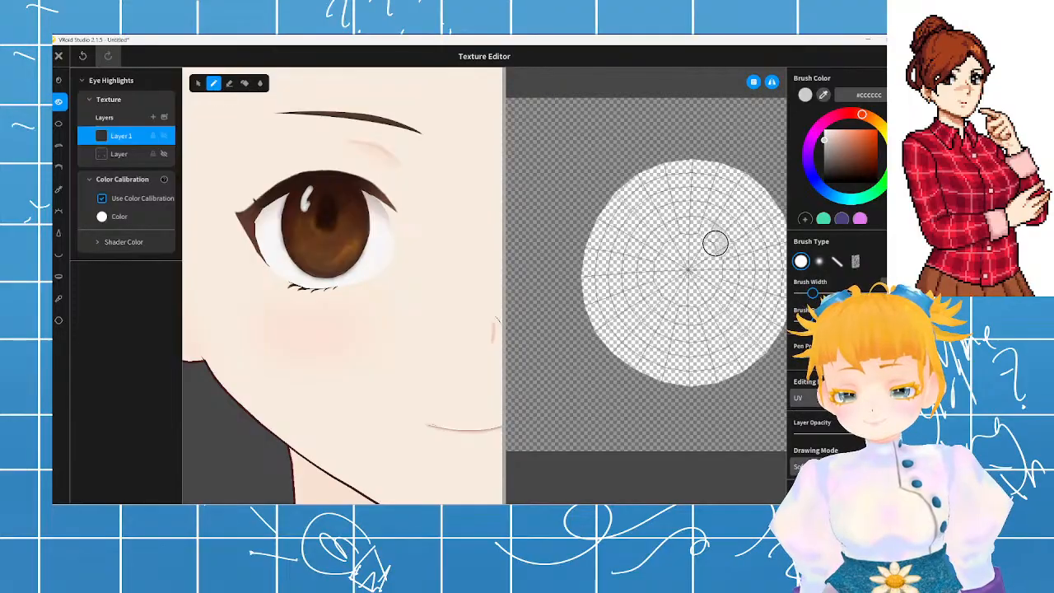
key("ctrl+z")
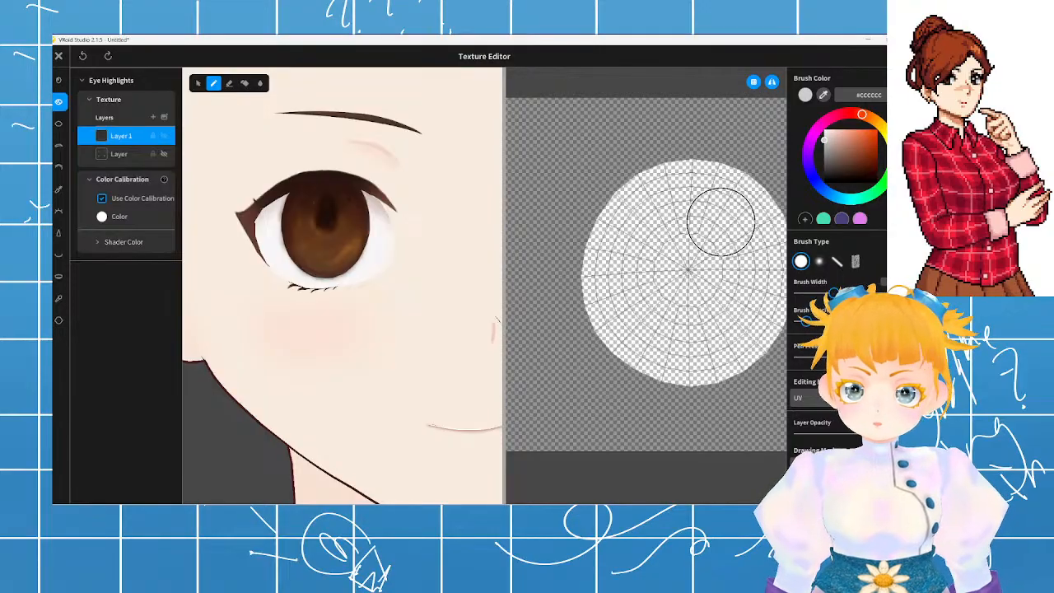
- Try broader highlights on the upper outer iris with a wider brush at reduced opacity, undoing the strokes
left_click_drag(720, 221, 740, 264)
key("ctrl+z")
key("ctrl+z")
key("ctrl+z")
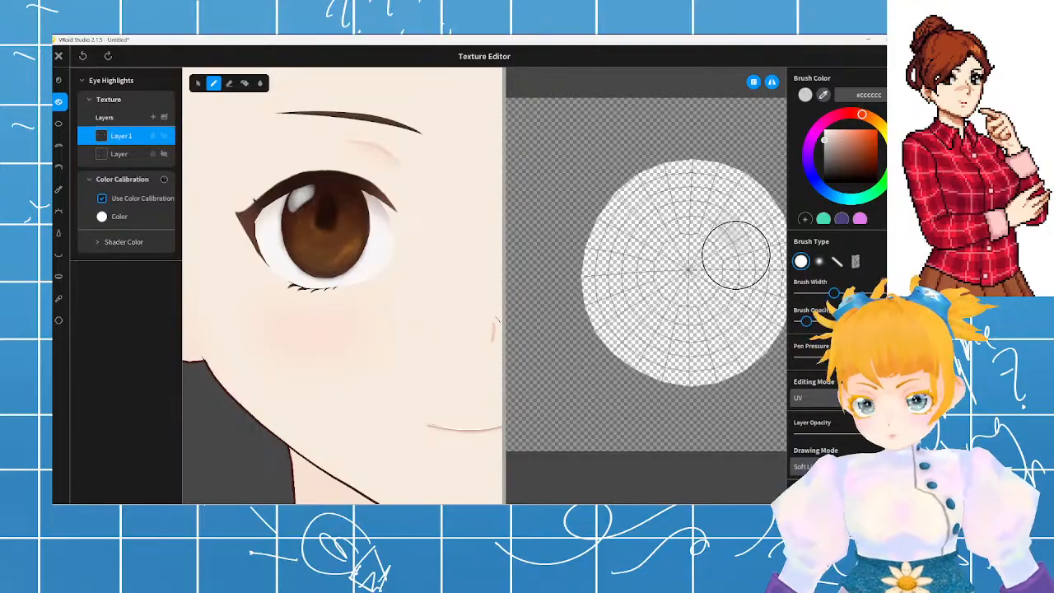
left_click_drag(706, 227, 723, 281)
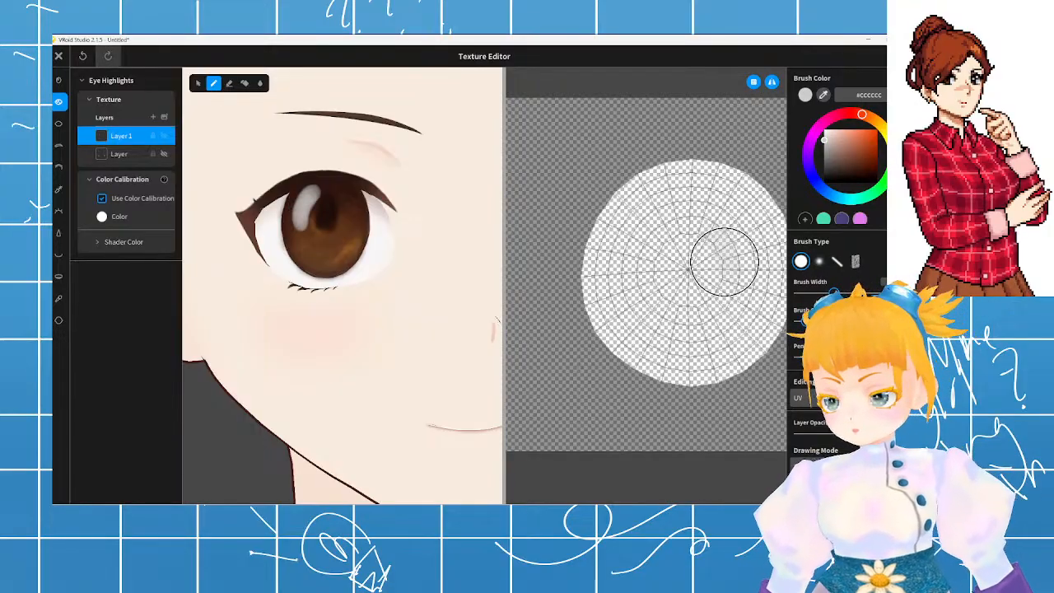
key("ctrl+z")
- Check the default highlights on the whole face by showing the default layer and hiding it again
scroll(301, 229, "down", 6)
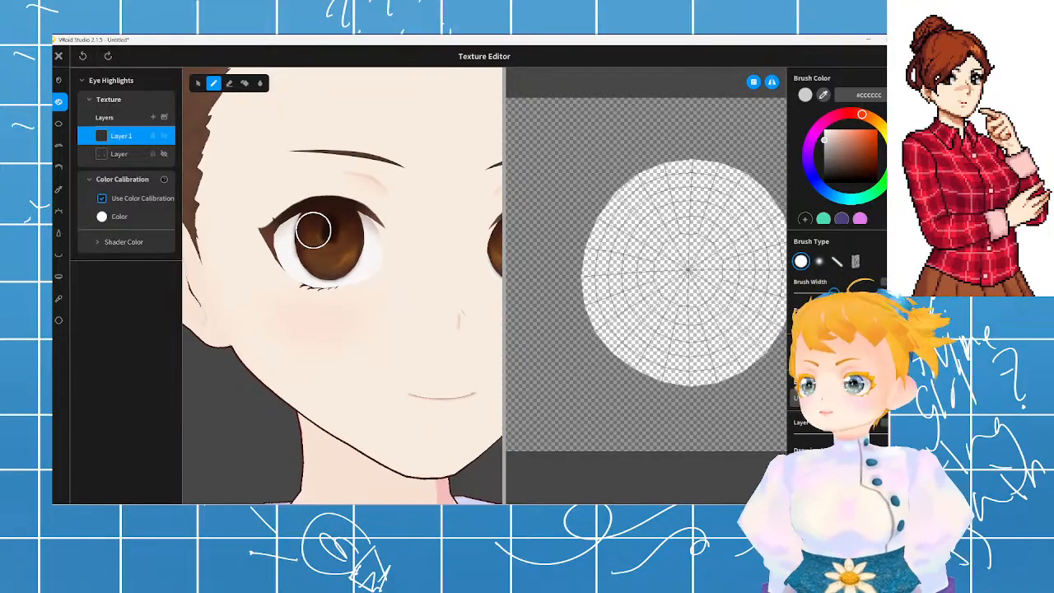
scroll(369, 262, "down", 3)
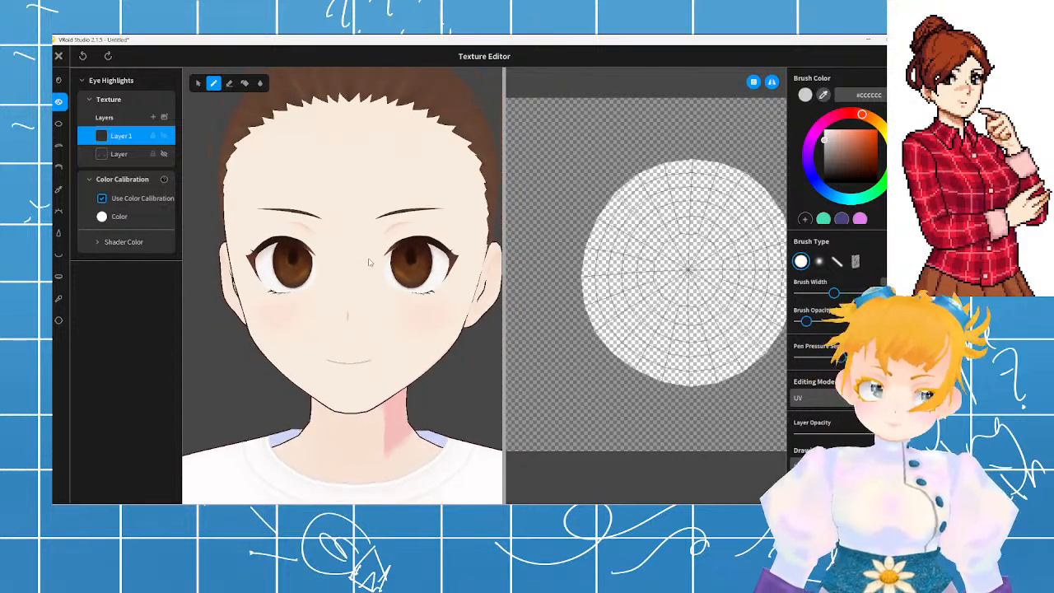
scroll(545, 274, "down", 1)
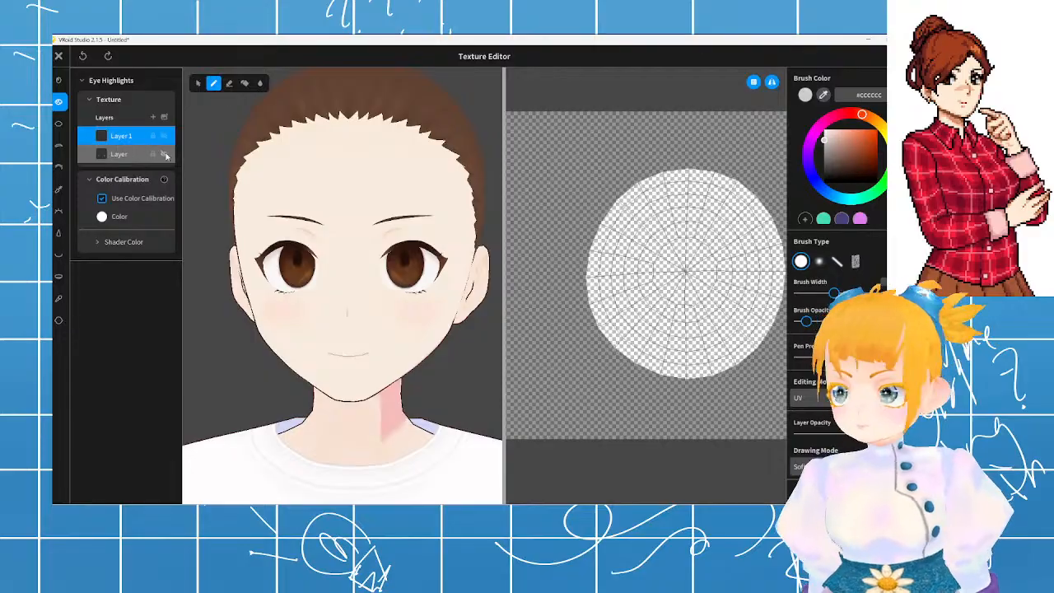
left_click(166, 155)
left_click(164, 155)
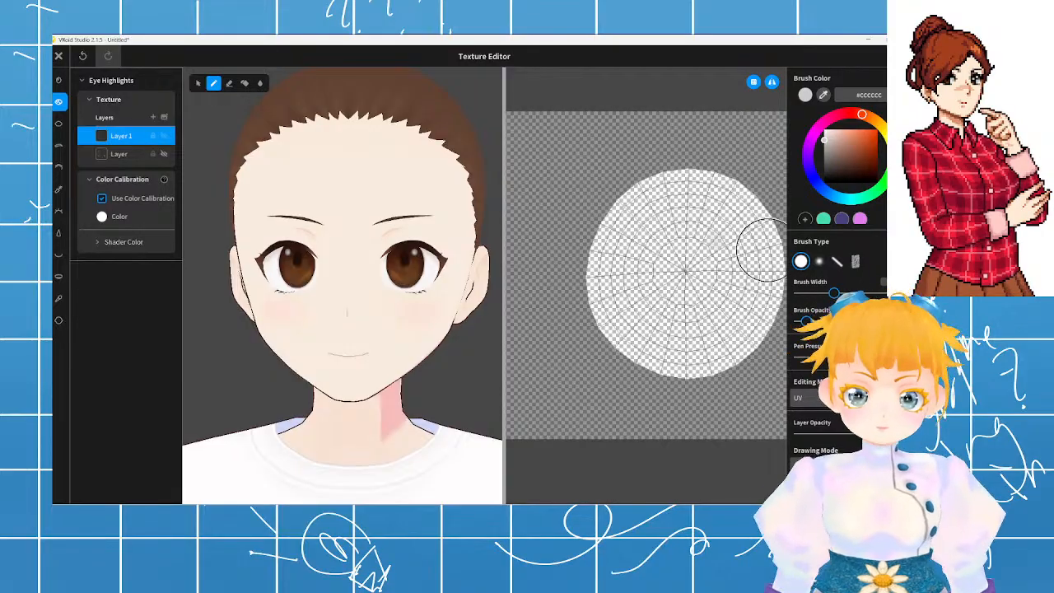
- Try several soft, wide highlight shapes on the upper outer iris, undoing each attempt
key("ctrl+z")
key("ctrl+y")
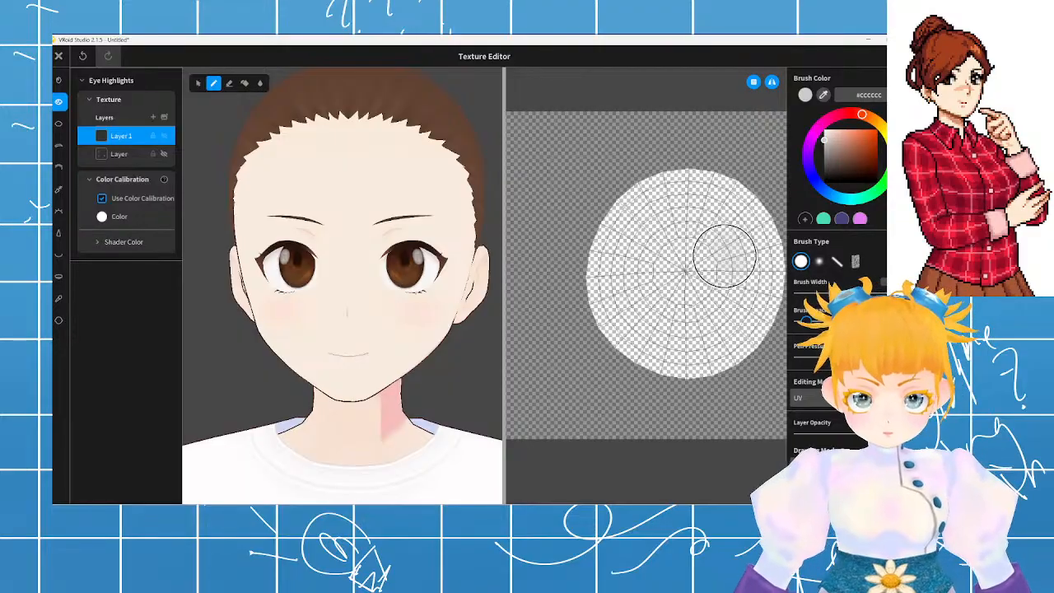
key("ctrl+z")
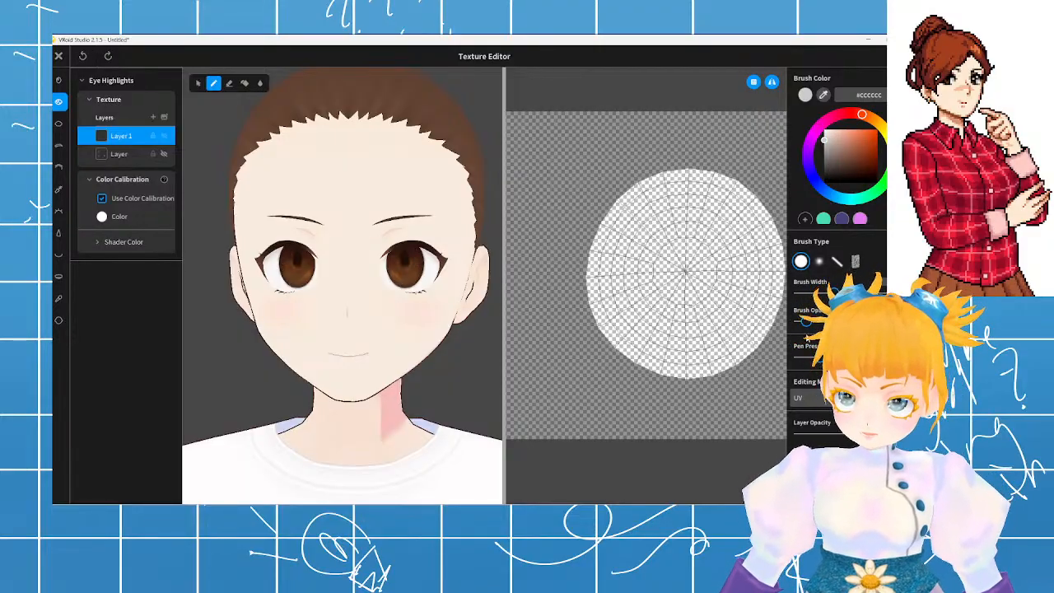
key("ctrl+y")
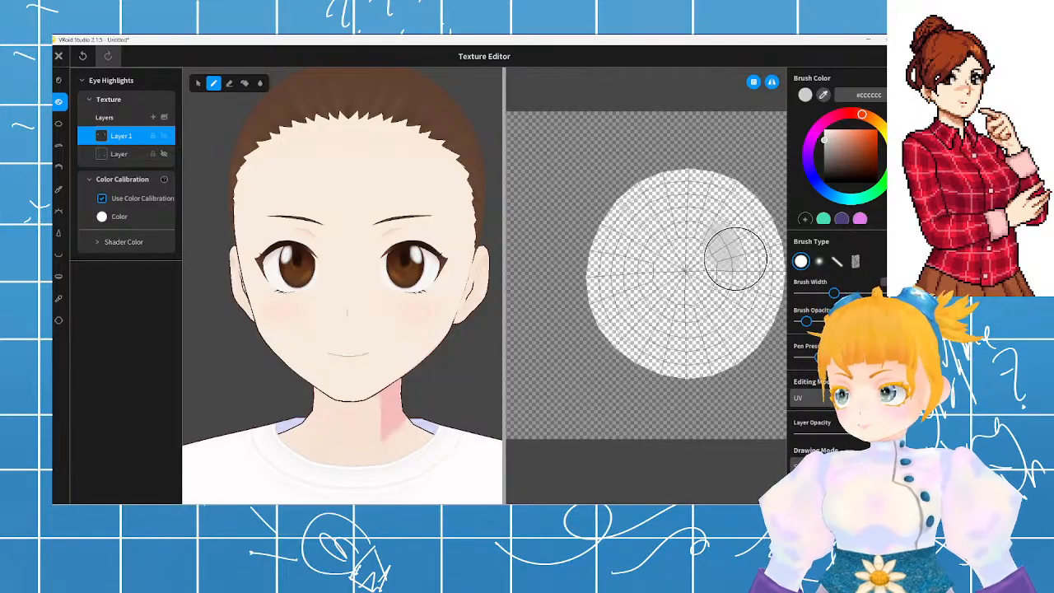
key("ctrl+z")
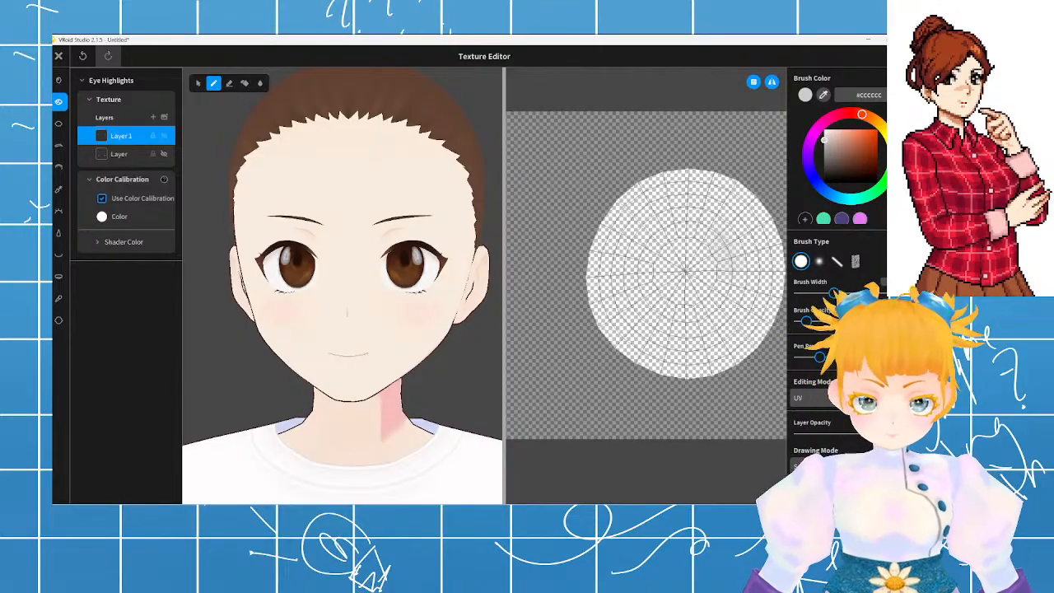
key("ctrl+z")
key("ctrl+y")
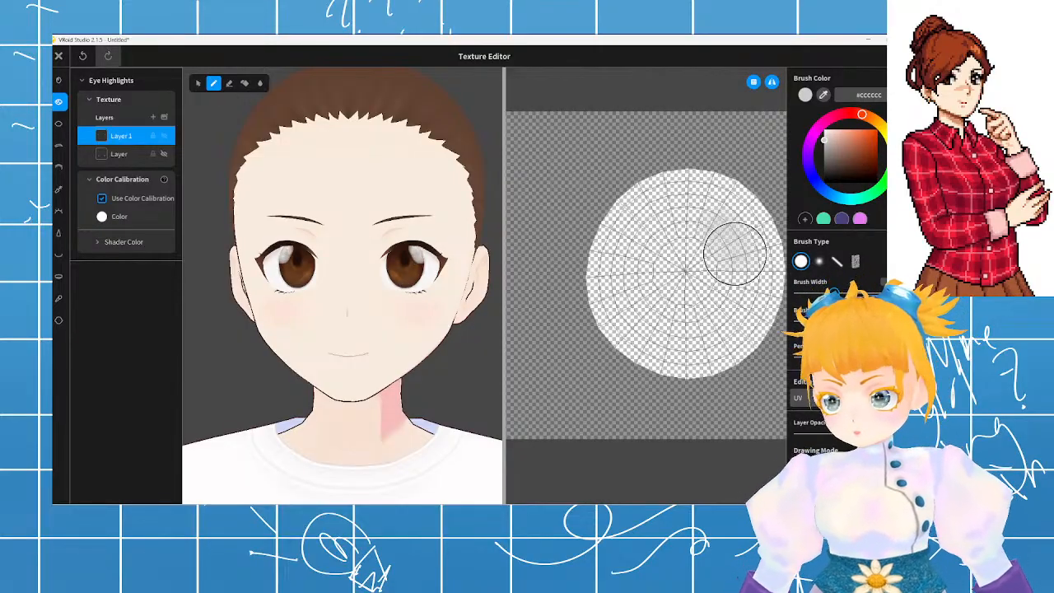
key("ctrl+z")
mouse_move(726, 246)
left_mouse_down()
mouse_move(723, 269)
mouse_move(715, 243)
left_mouse_up()
key("ctrl+z")
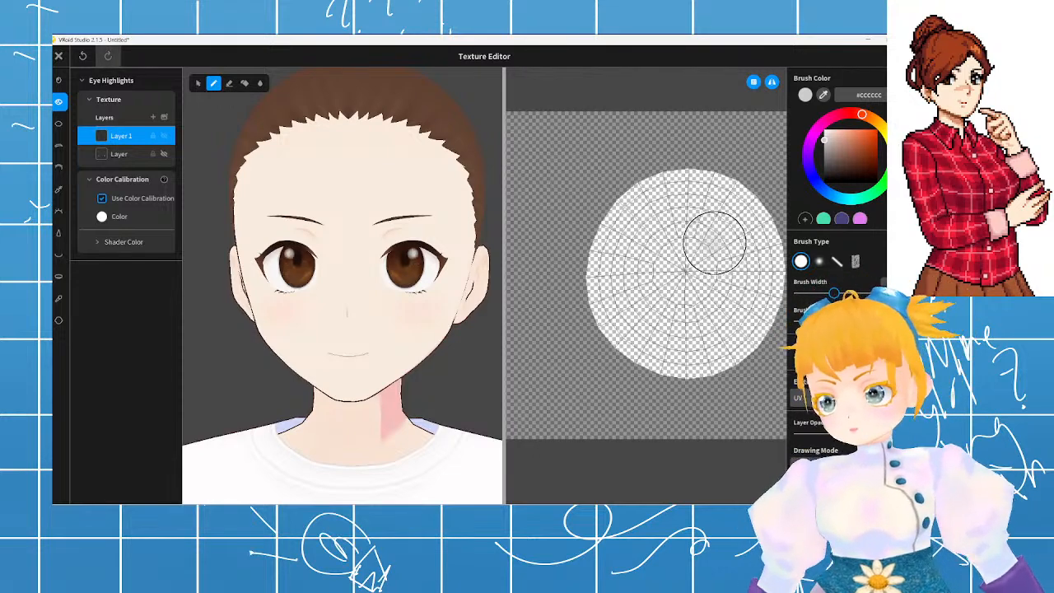
- Try wide curved highlights across the lower iris below the pupil, undoing each stroke
mouse_move(664, 299)
left_mouse_down()
mouse_move(636, 320)
mouse_move(697, 315)
mouse_move(699, 304)
left_mouse_up()
key("ctrl+z")
key("ctrl+z")
key("ctrl+z")
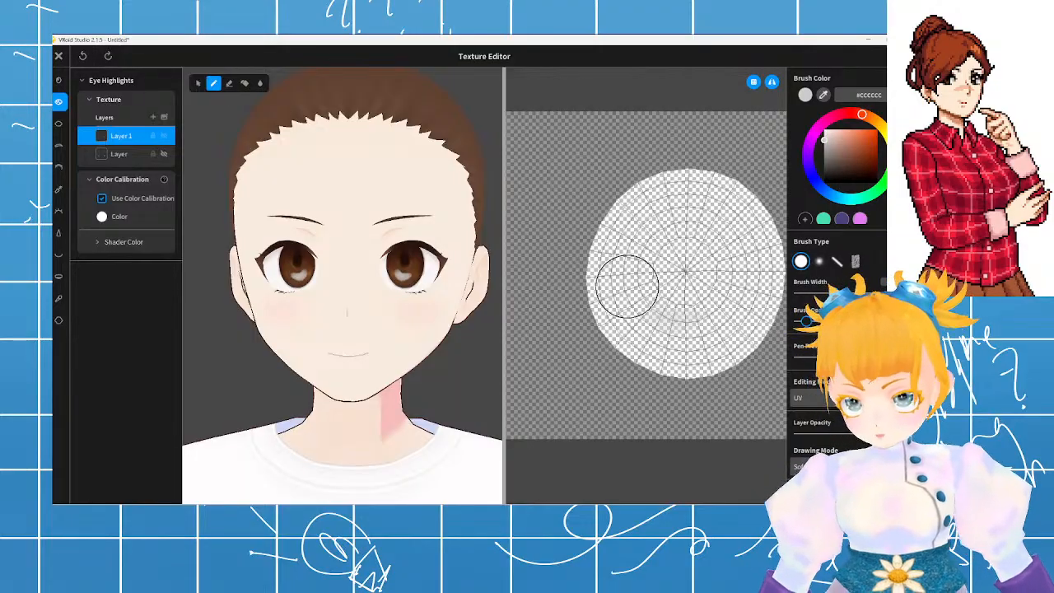
key("ctrl+z")
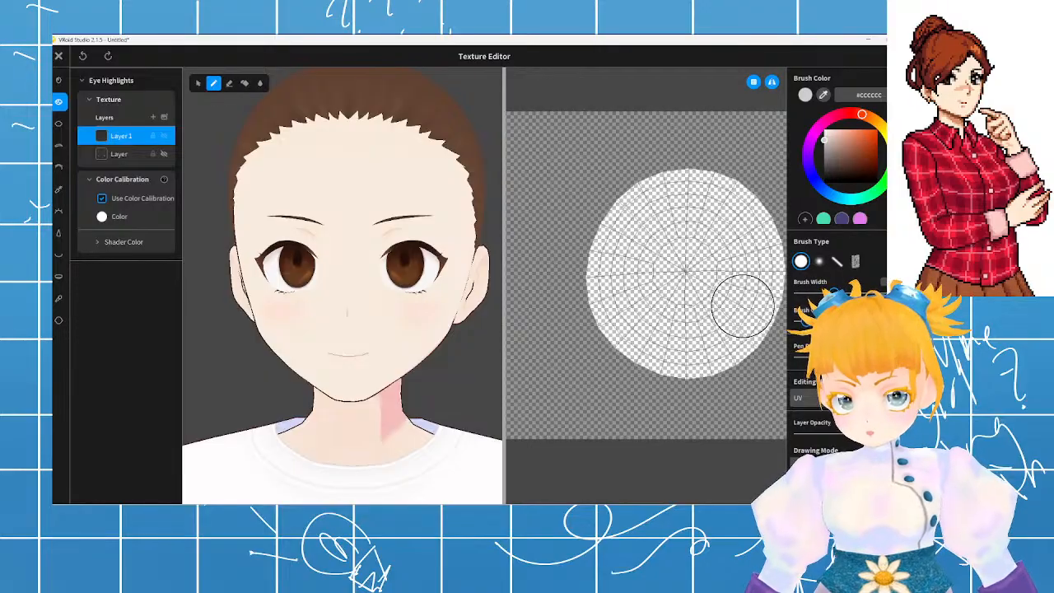
left_click_drag(667, 332, 710, 329)
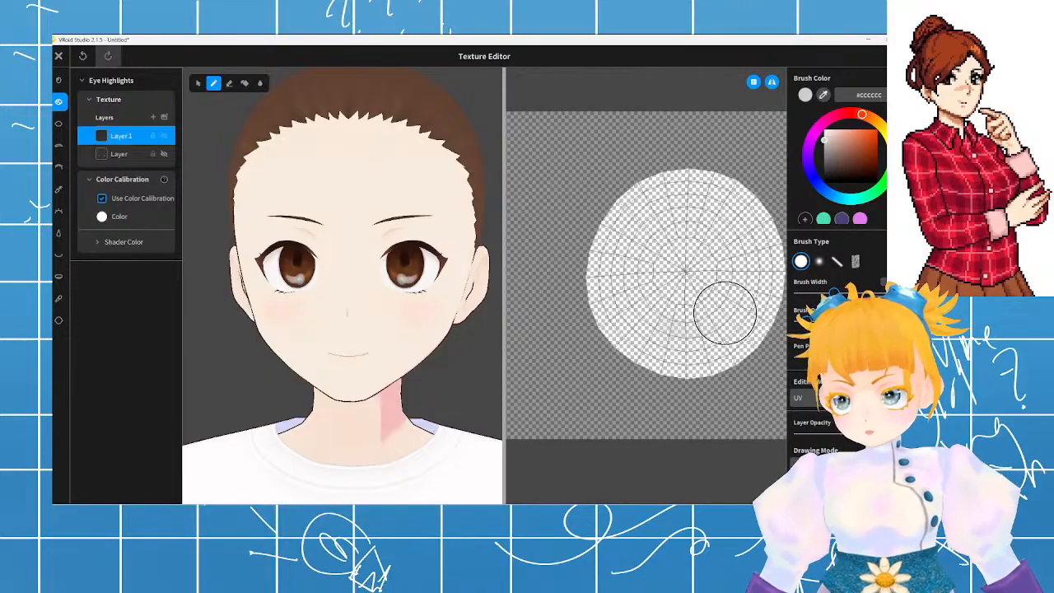
key("ctrl+z")
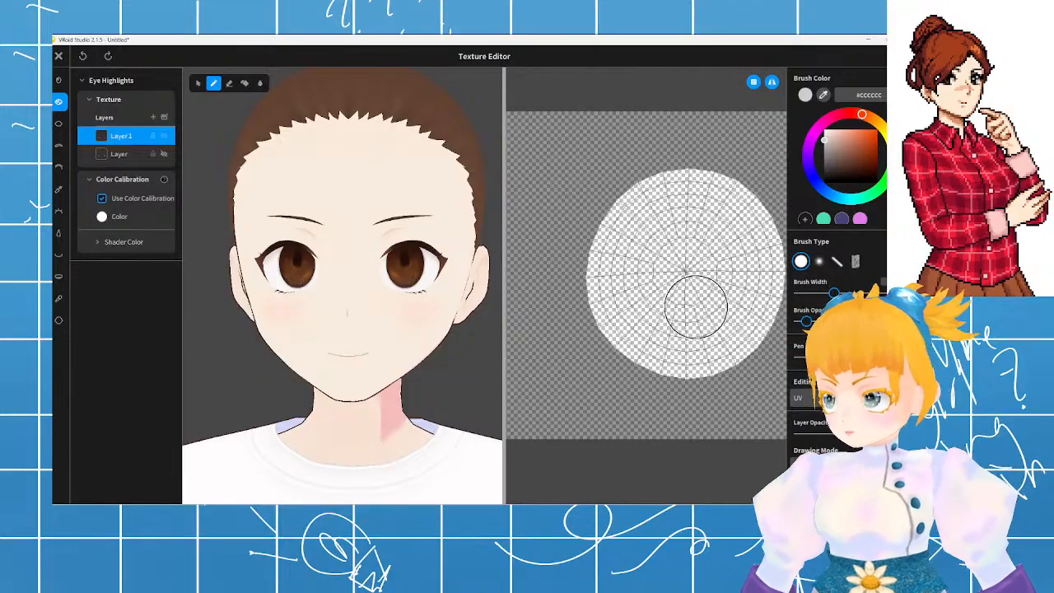
- Try curved highlights across the lower iris in light grey #CCCCCC and darker grey #807E82, undoing each stroke
left_click_drag(663, 332, 673, 320)
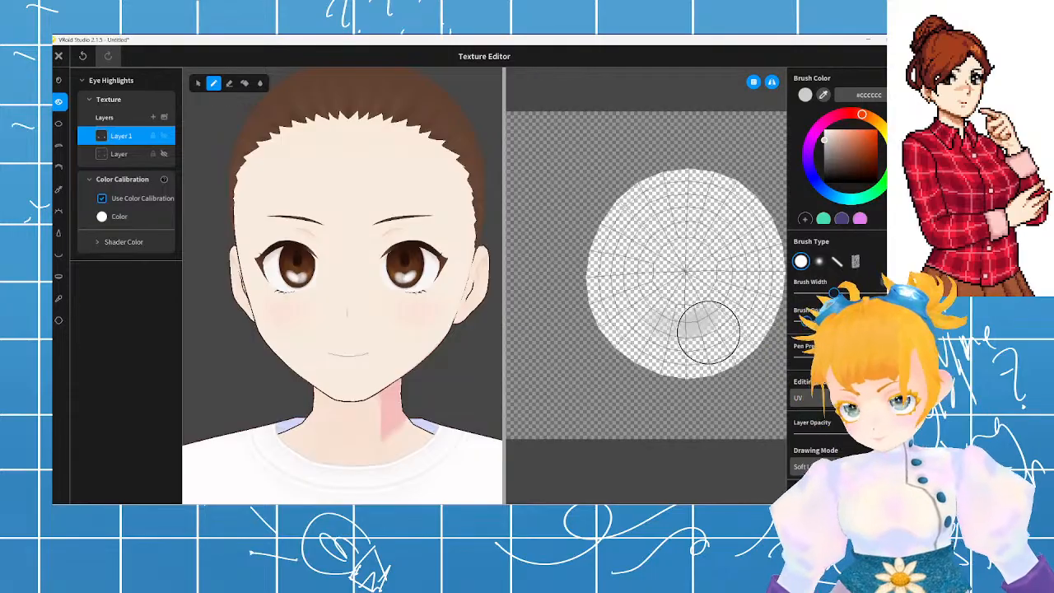
key("ctrl+z")
mouse_move(634, 313)
left_mouse_down()
mouse_move(697, 337)
mouse_move(733, 315)
left_mouse_up()
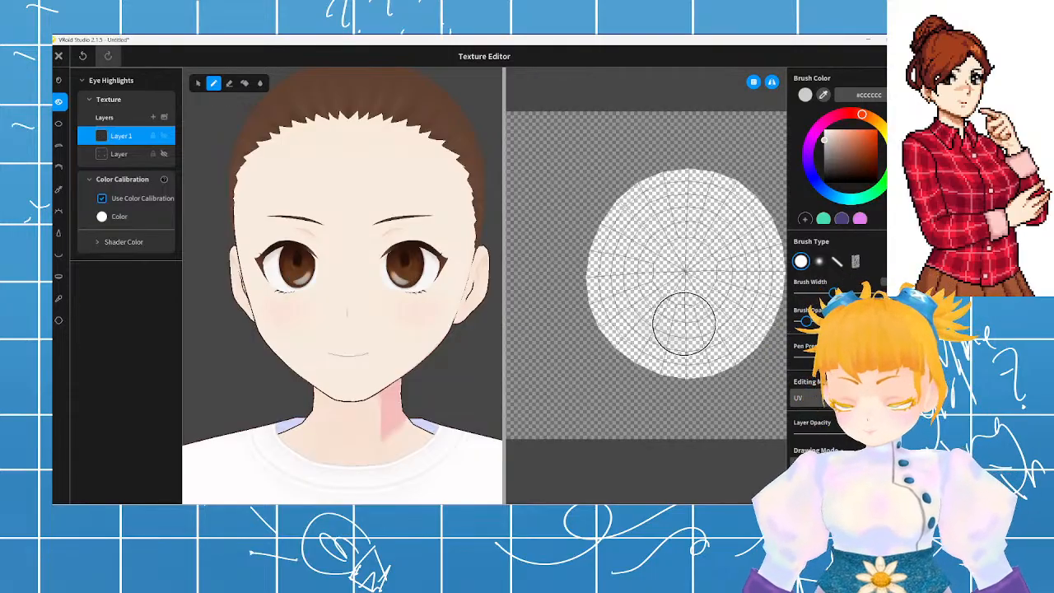
key("ctrl+z")
left_click_drag(624, 293, 725, 321)
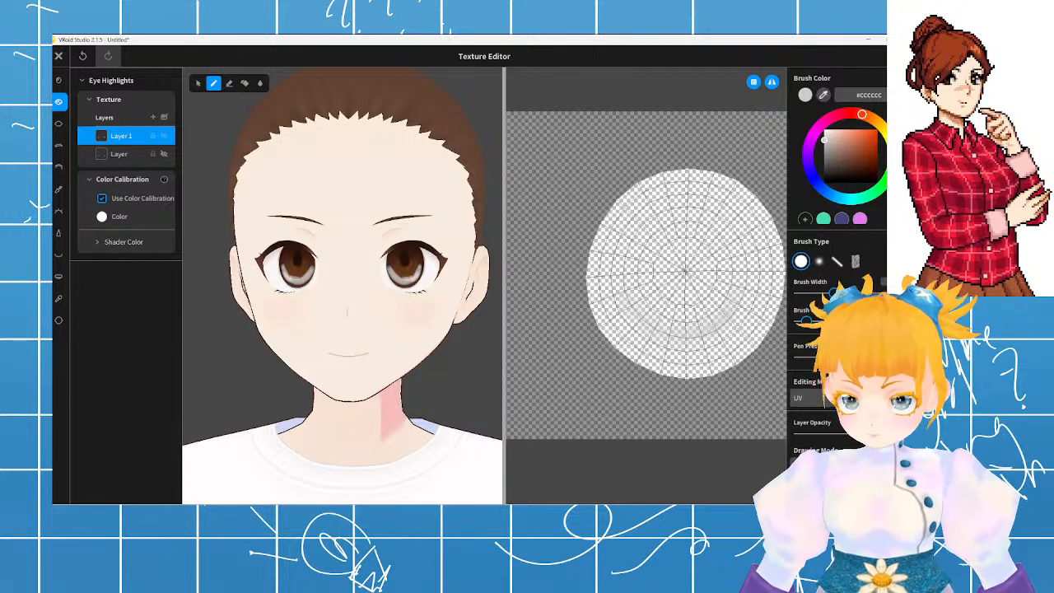
key("ctrl+z")
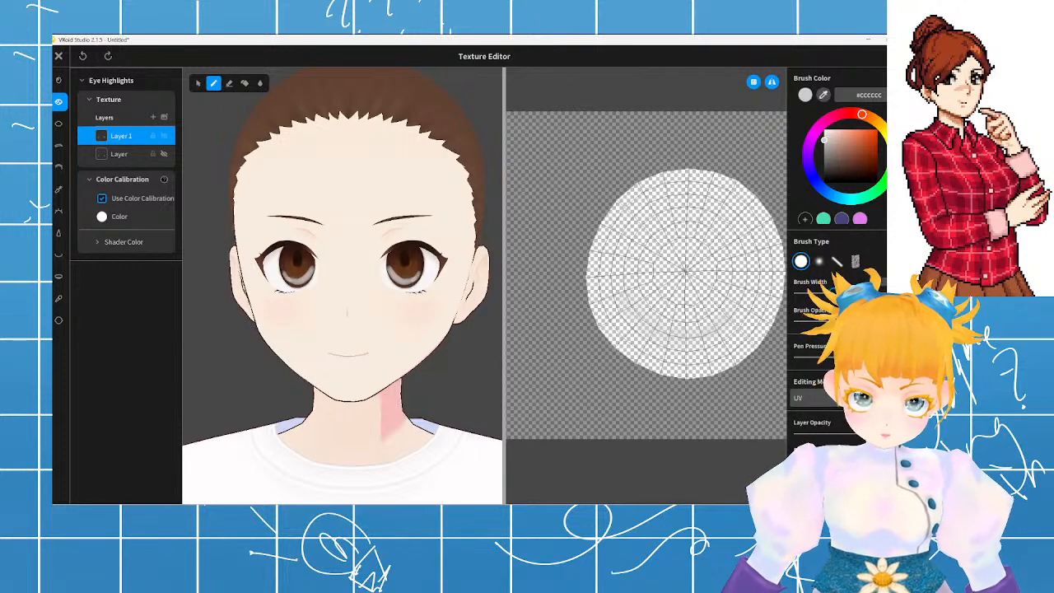
left_click_drag(829, 157, 826, 162)
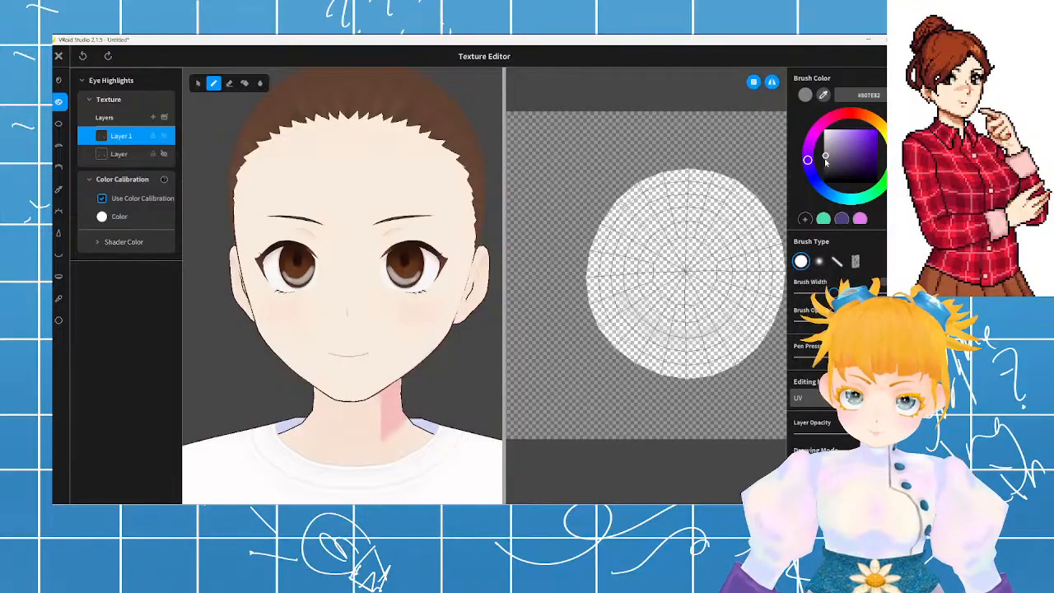
mouse_move(620, 303)
left_mouse_down()
mouse_move(686, 331)
mouse_move(704, 321)
left_mouse_up()
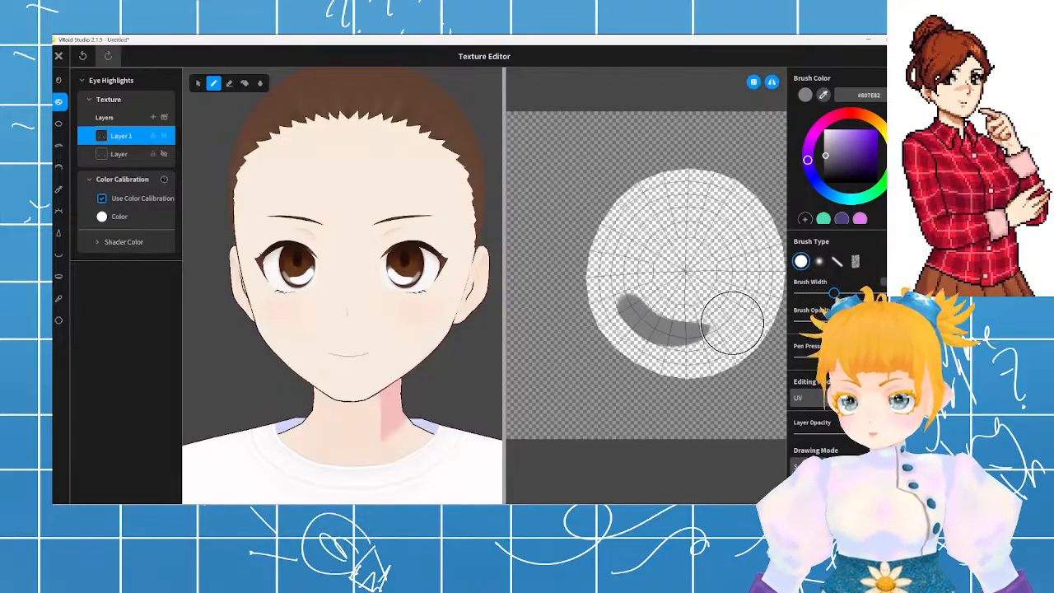
key("ctrl+z")
- Paint a curved highlight in grey #6E6E6E across the lower iris and a small dab on the upper outer iris
left_click_drag(823, 155, 829, 134)
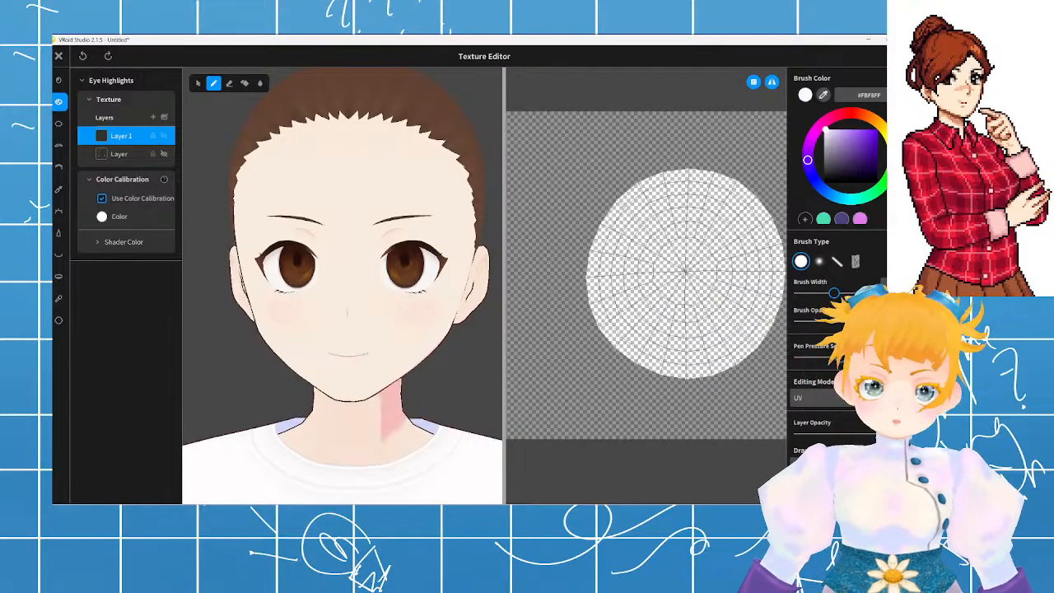
left_click(824, 159)
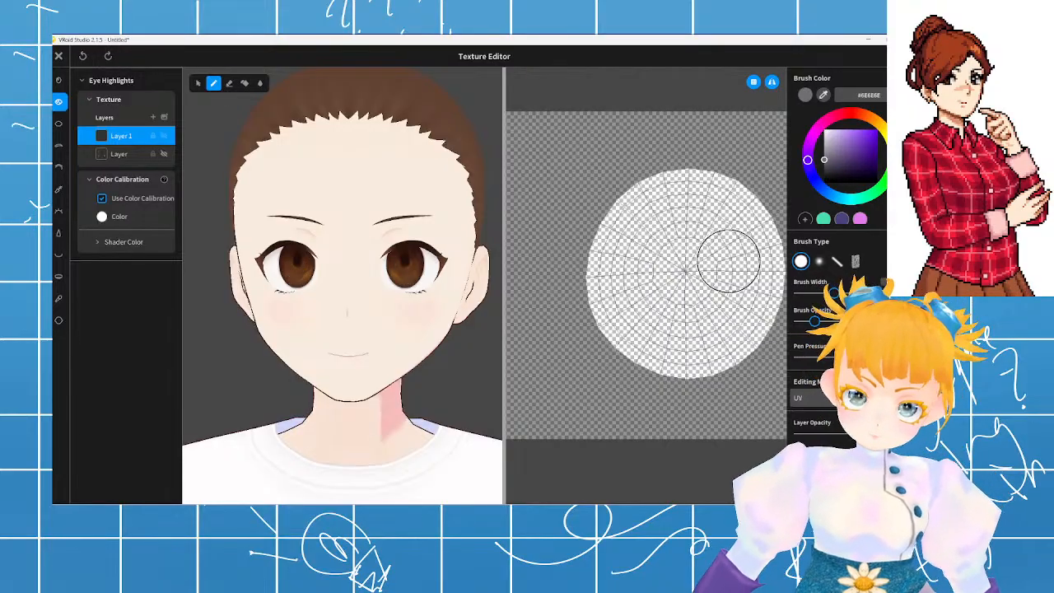
mouse_move(636, 301)
left_mouse_down()
mouse_move(703, 336)
mouse_move(746, 280)
left_mouse_up()
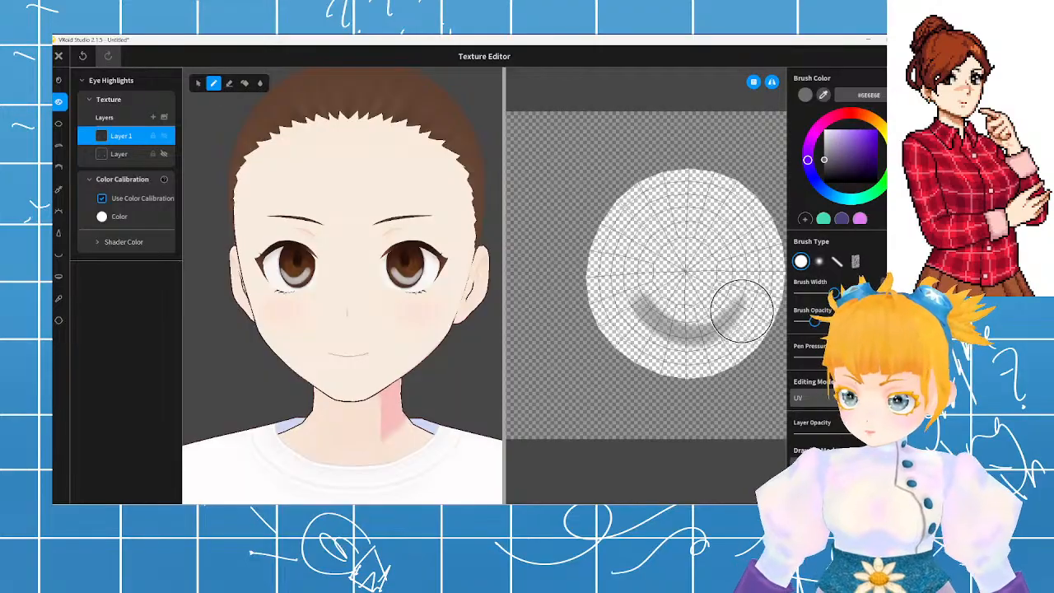
key("ctrl+z")
mouse_move(630, 317)
left_mouse_down()
mouse_move(694, 301)
mouse_move(683, 324)
mouse_move(659, 324)
mouse_move(668, 335)
mouse_move(700, 306)
mouse_move(665, 340)
left_mouse_up()
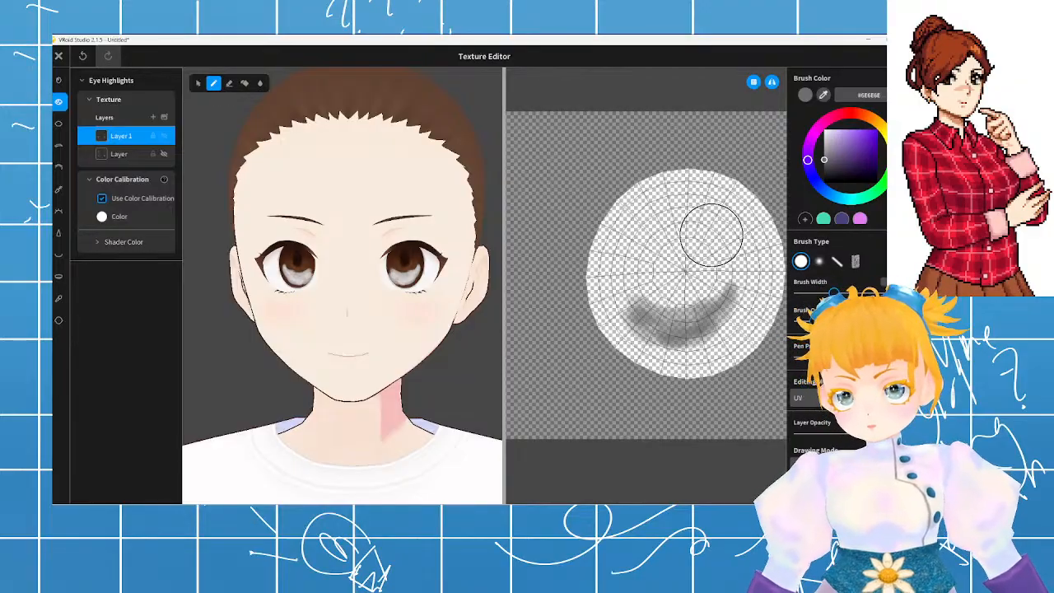
mouse_move(701, 236)
left_mouse_down()
mouse_move(700, 223)
mouse_move(717, 247)
mouse_move(706, 255)
mouse_move(700, 228)
mouse_move(714, 244)
mouse_move(701, 236)
left_mouse_up()
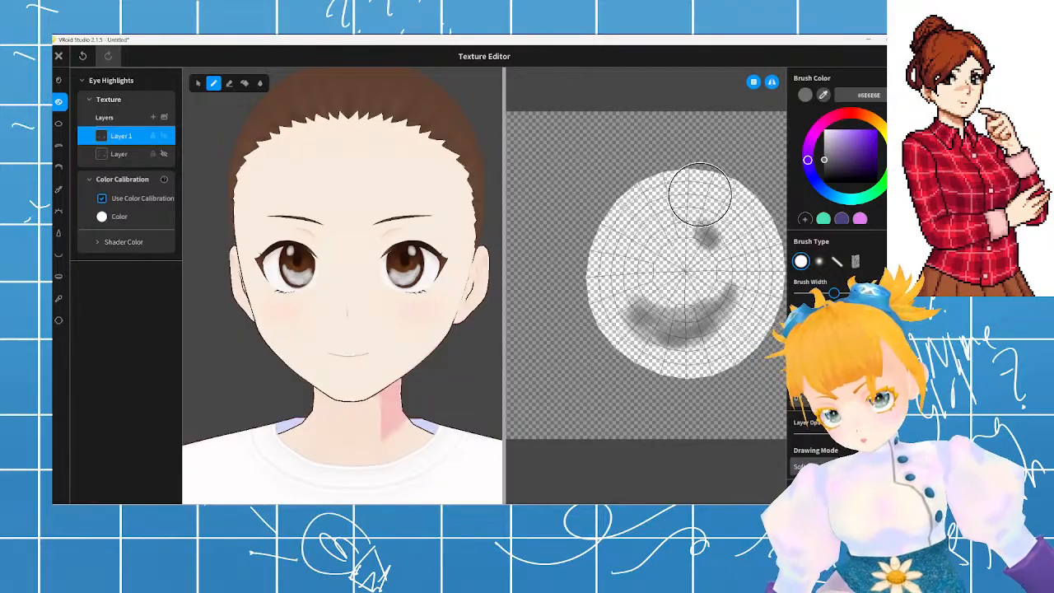
- Soften the painted lower and upper iris highlights with a soft, low-opacity eraser
key("e")
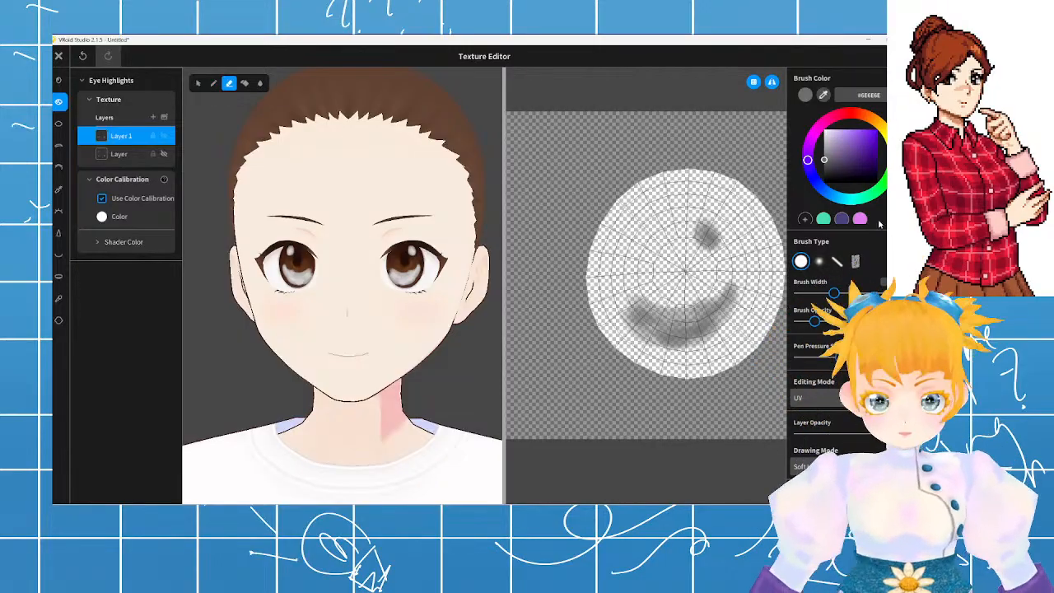
mouse_move(743, 308)
left_mouse_down()
mouse_move(752, 289)
mouse_move(738, 329)
mouse_move(682, 365)
mouse_move(663, 355)
mouse_move(705, 350)
mouse_move(651, 346)
mouse_move(683, 342)
mouse_move(647, 340)
mouse_move(676, 354)
mouse_move(648, 343)
mouse_move(614, 303)
mouse_move(738, 321)
left_mouse_up()
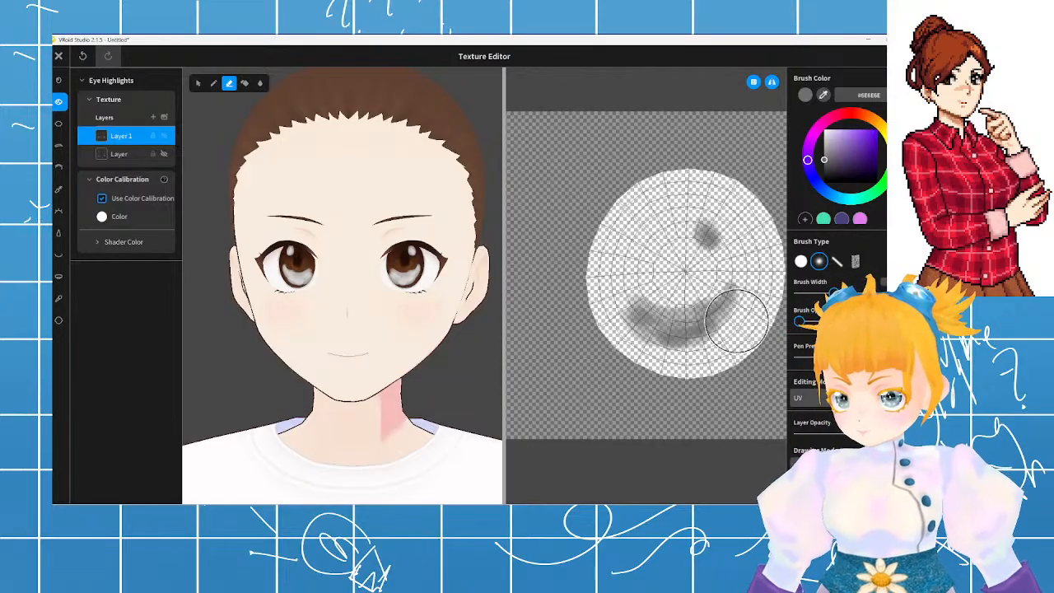
mouse_move(655, 340)
left_mouse_down()
mouse_move(618, 318)
mouse_move(733, 327)
mouse_move(665, 340)
mouse_move(692, 341)
mouse_move(632, 337)
mouse_move(658, 338)
mouse_move(618, 322)
mouse_move(659, 342)
mouse_move(706, 330)
mouse_move(752, 349)
mouse_move(733, 305)
mouse_move(742, 288)
mouse_move(712, 292)
mouse_move(728, 271)
mouse_move(688, 302)
mouse_move(710, 286)
mouse_move(678, 228)
mouse_move(728, 261)
mouse_move(706, 233)
mouse_move(747, 294)
mouse_move(699, 302)
mouse_move(706, 327)
mouse_move(609, 313)
mouse_move(657, 321)
left_mouse_up()
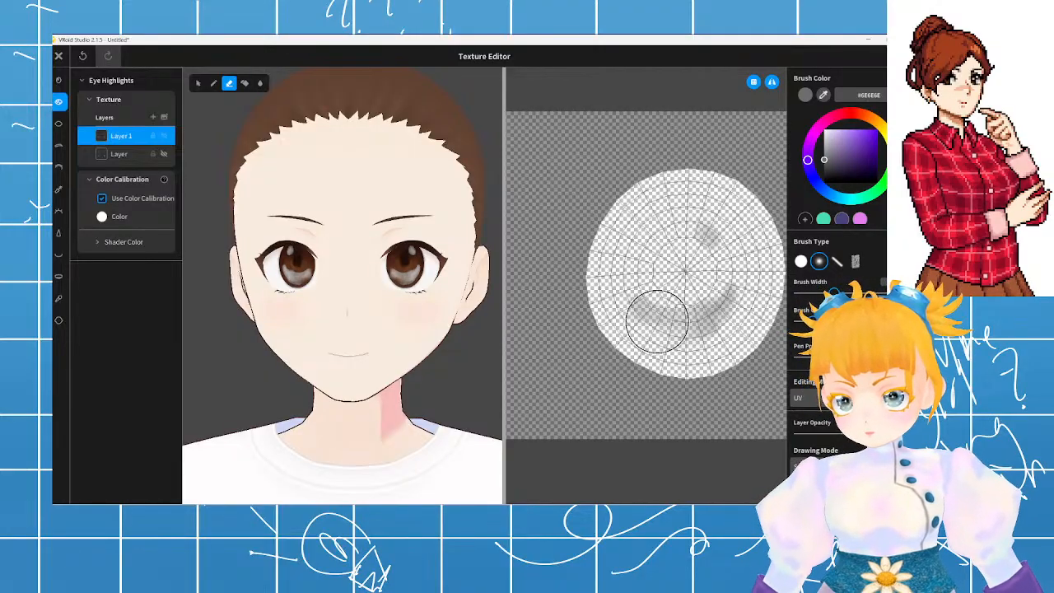
left_click_drag(722, 307, 671, 332)
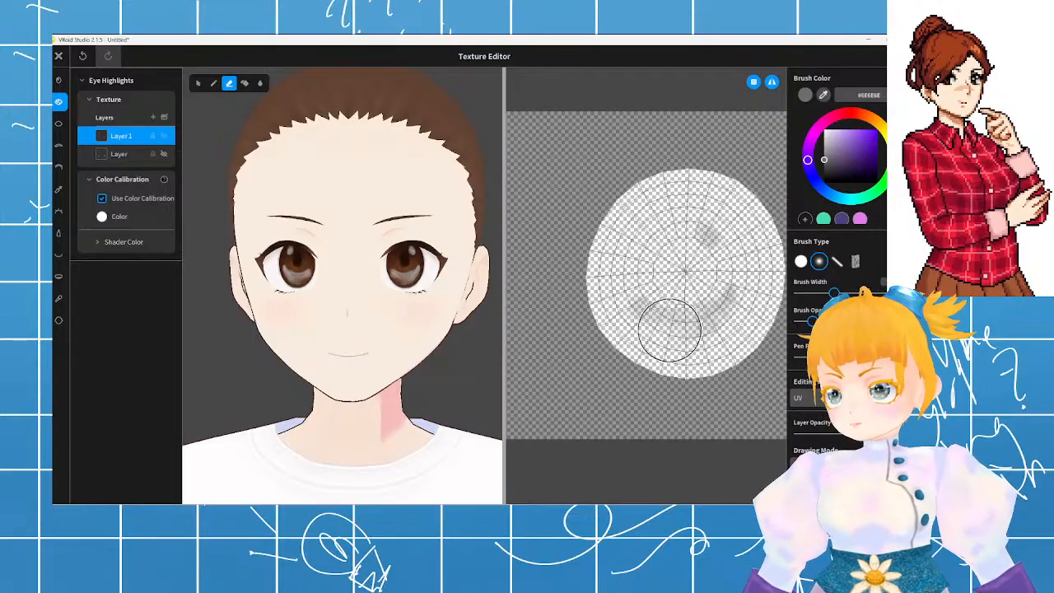
mouse_move(711, 295)
left_mouse_down()
mouse_move(629, 280)
mouse_move(624, 313)
mouse_move(639, 327)
left_mouse_up()
left_click_drag(740, 280, 728, 306)
mouse_move(237, 289)
right_mouse_down()
mouse_move(302, 292)
mouse_move(253, 289)
mouse_move(279, 305)
mouse_move(308, 299)
mouse_move(294, 285)
right_mouse_up()
scroll(278, 284, "down", 2)
scroll(278, 284, "down", 2)
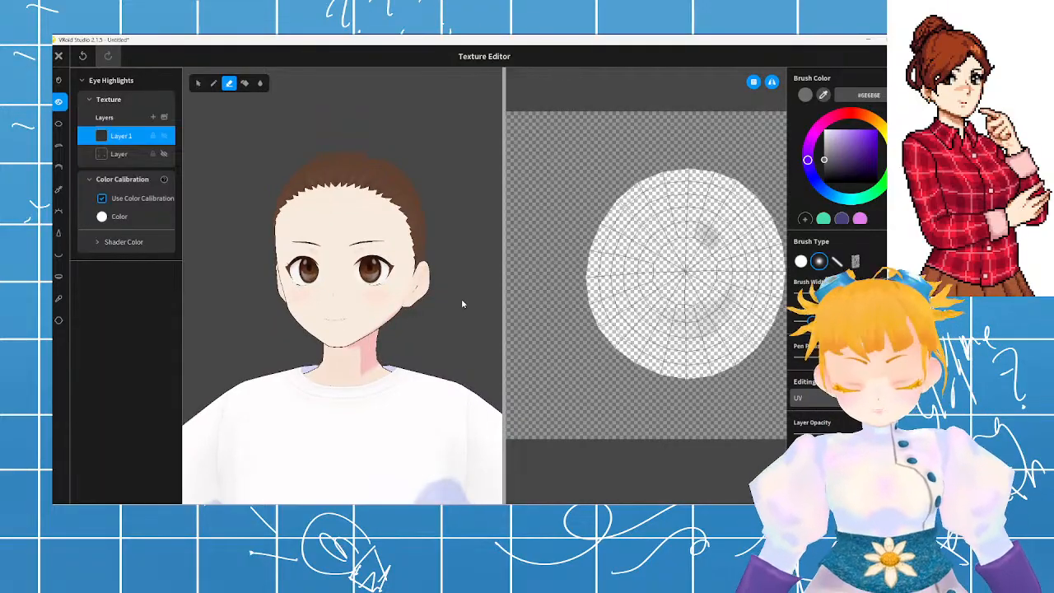
- Try a soft brush stroke over the faded highlight below the pupil and undo it
key("b")
mouse_move(687, 324)
left_mouse_down()
mouse_move(655, 320)
mouse_move(706, 312)
mouse_move(676, 316)
left_mouse_up()
right_click_drag(440, 292, 441, 294)
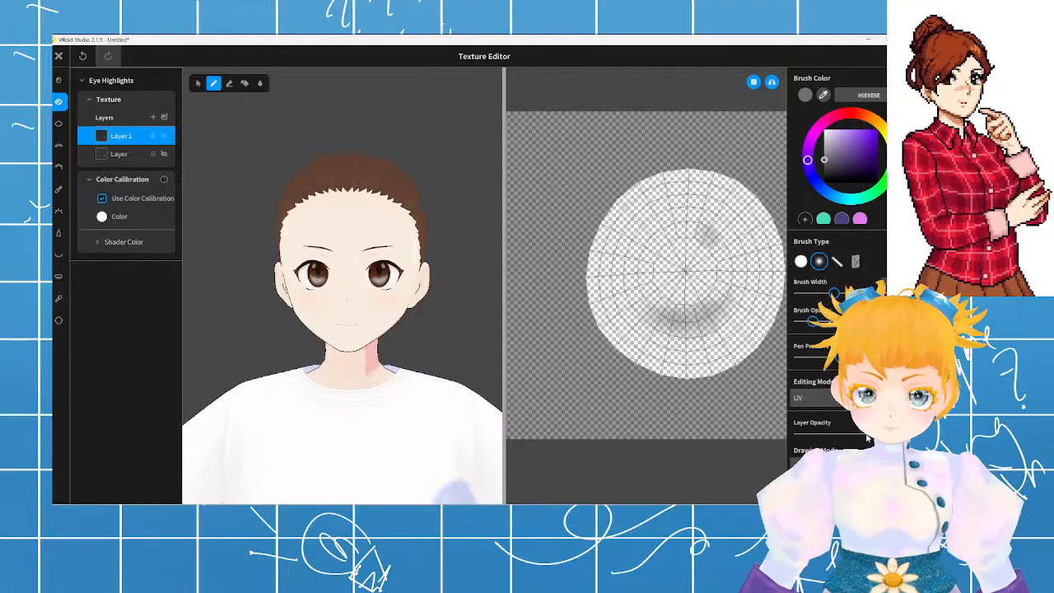
key("ctrl+z")
- Compare the painted highlights with the default ones by showing the default layer and hiding it again
left_click(123, 154)
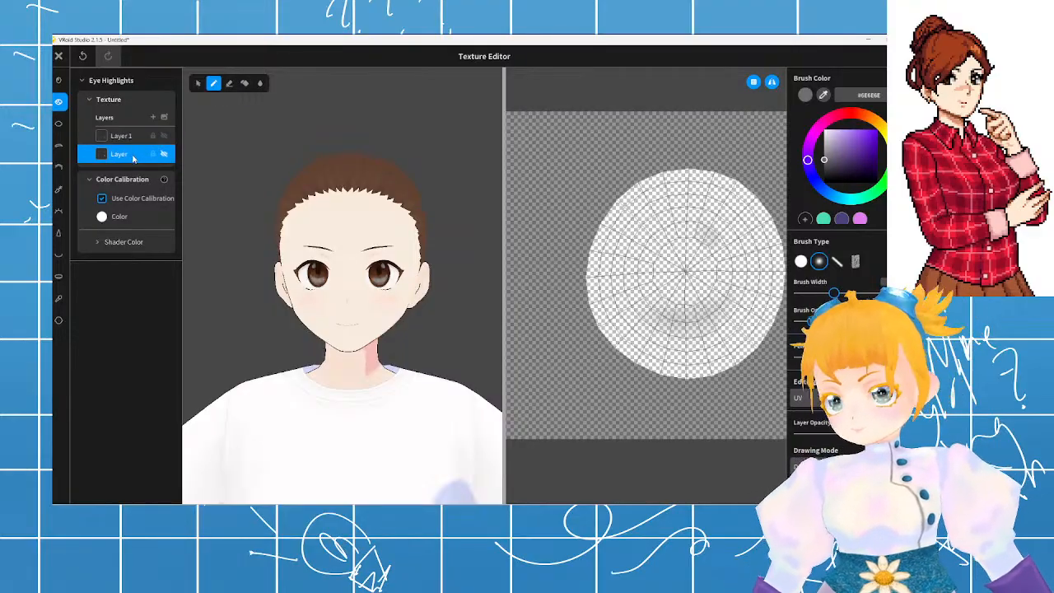
left_click(124, 137)
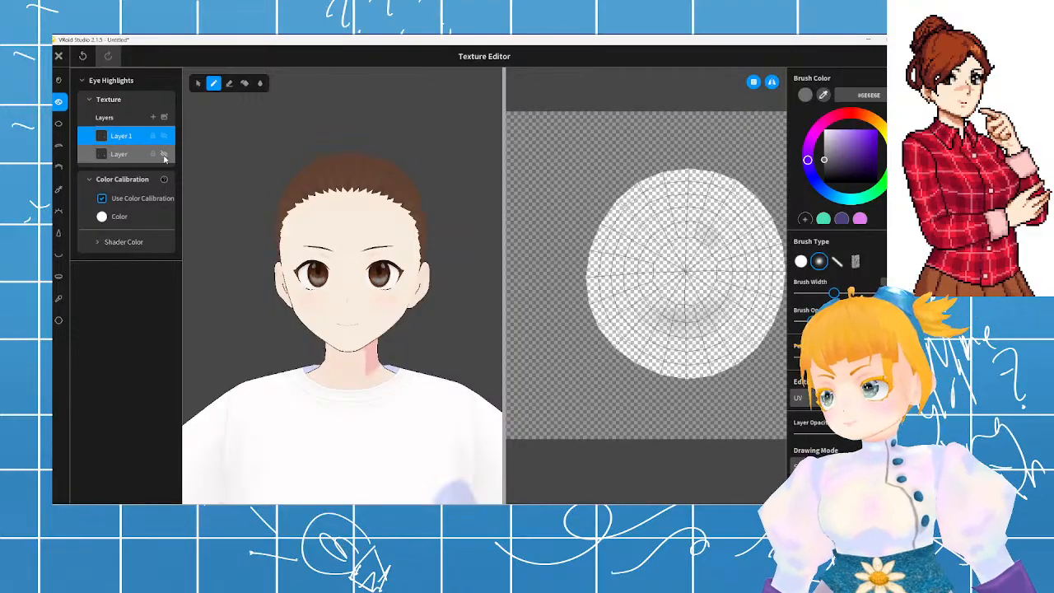
left_click(164, 155)
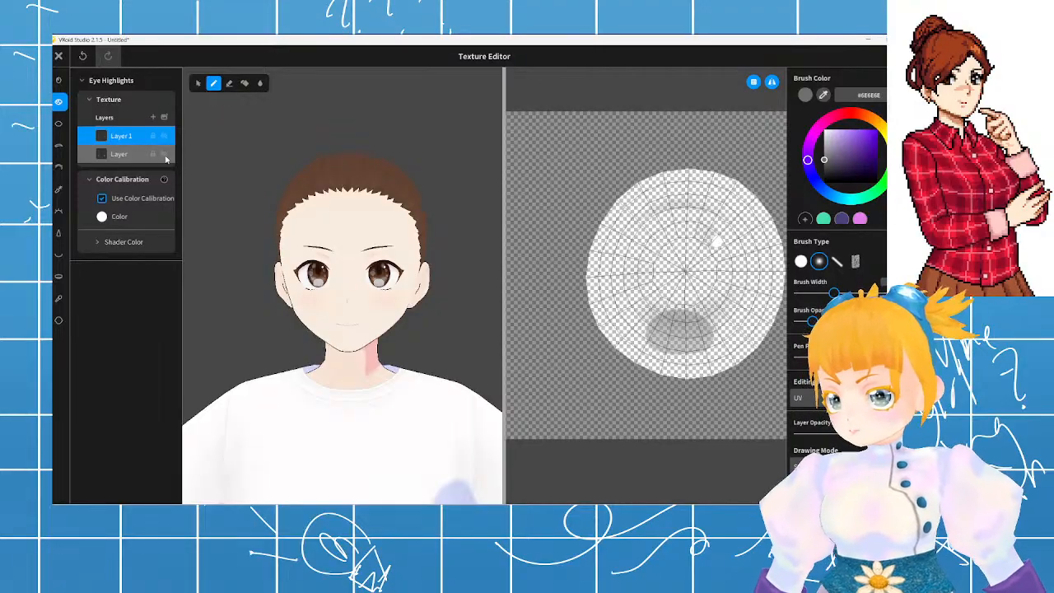
left_click(164, 155)
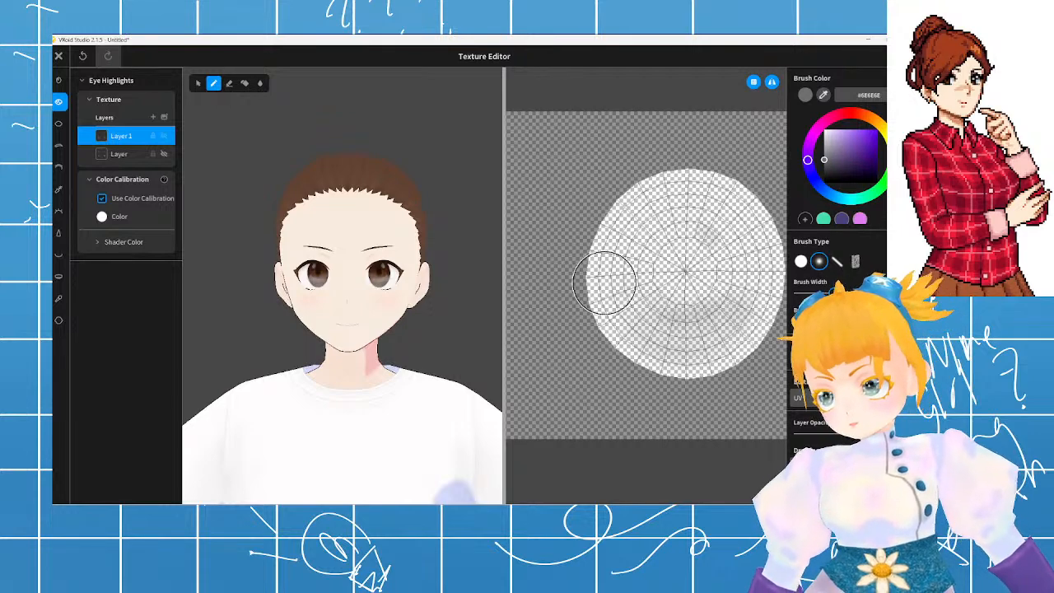
- Delete the painted highlight layer Layer1 and the default highlight layer from Eye Highlights
right_click(117, 134)
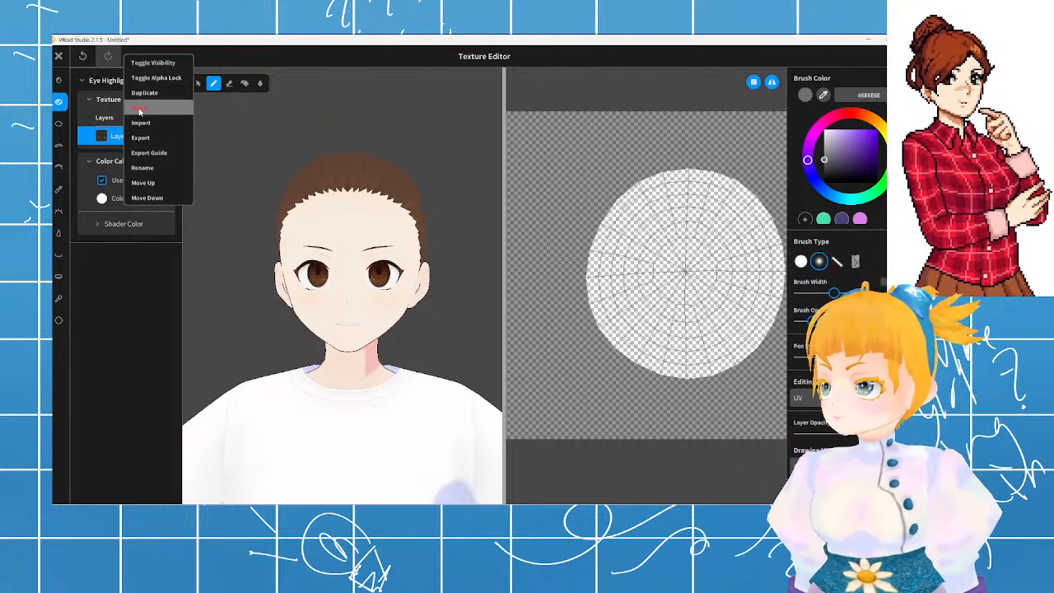
left_click(140, 110)
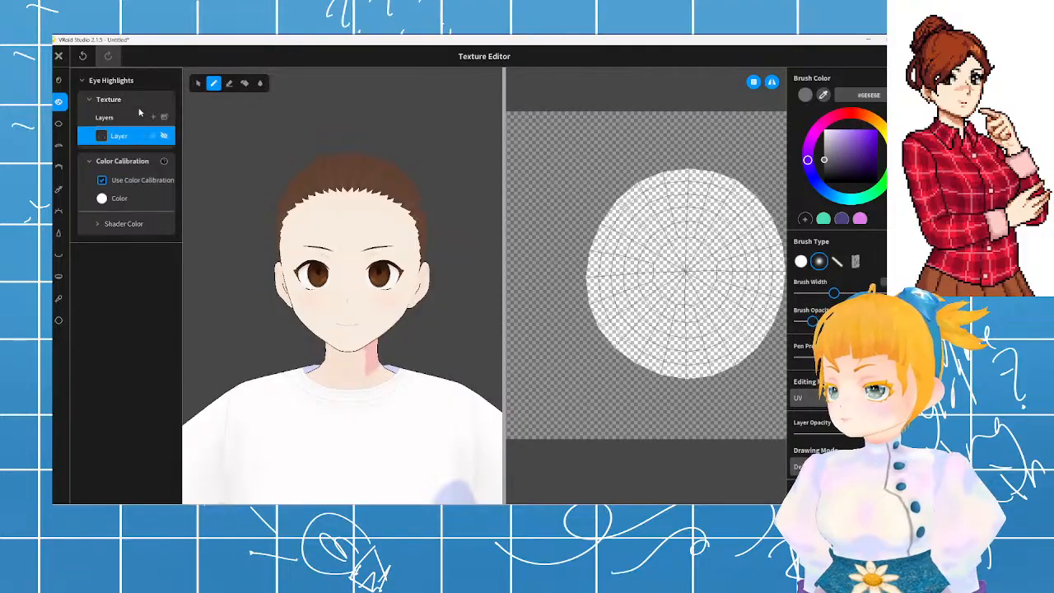
left_click(163, 135)
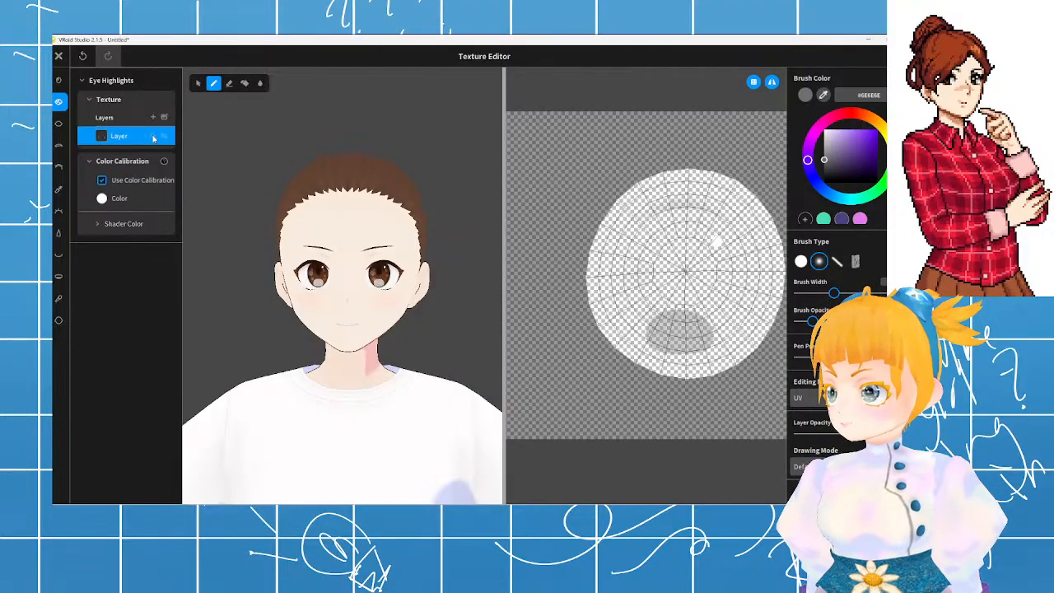
right_click(153, 139)
left_click(140, 110)
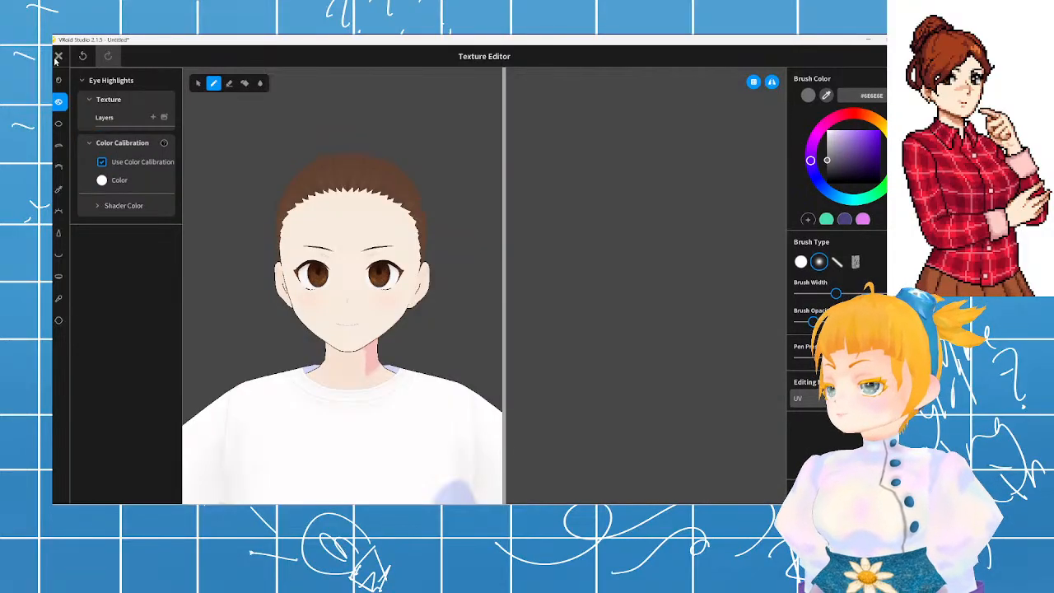
- Close the texture editor, saving the edited Irises and Eye Highlights as new items
left_click(58, 56)
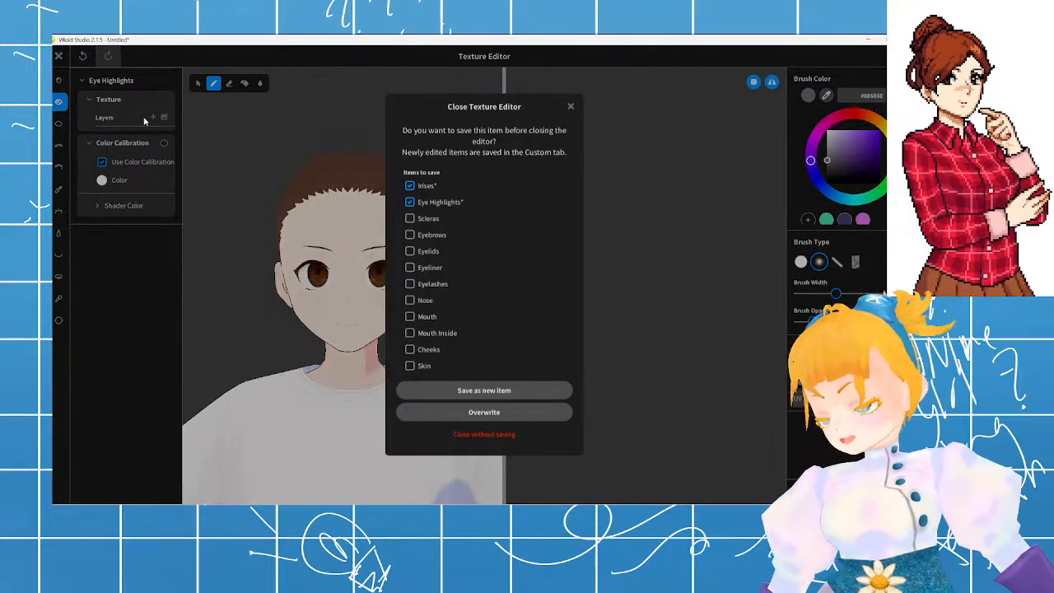
left_click(495, 391)
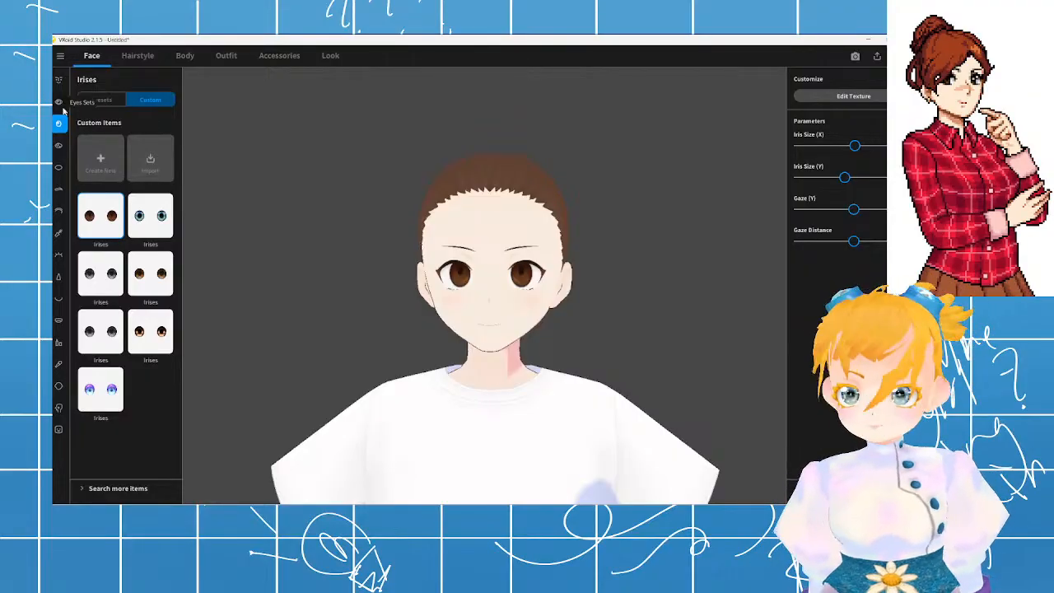
- Compare the saved custom eye highlights on the face and apply the first item in the second row
left_click(58, 145)
left_click(149, 223)
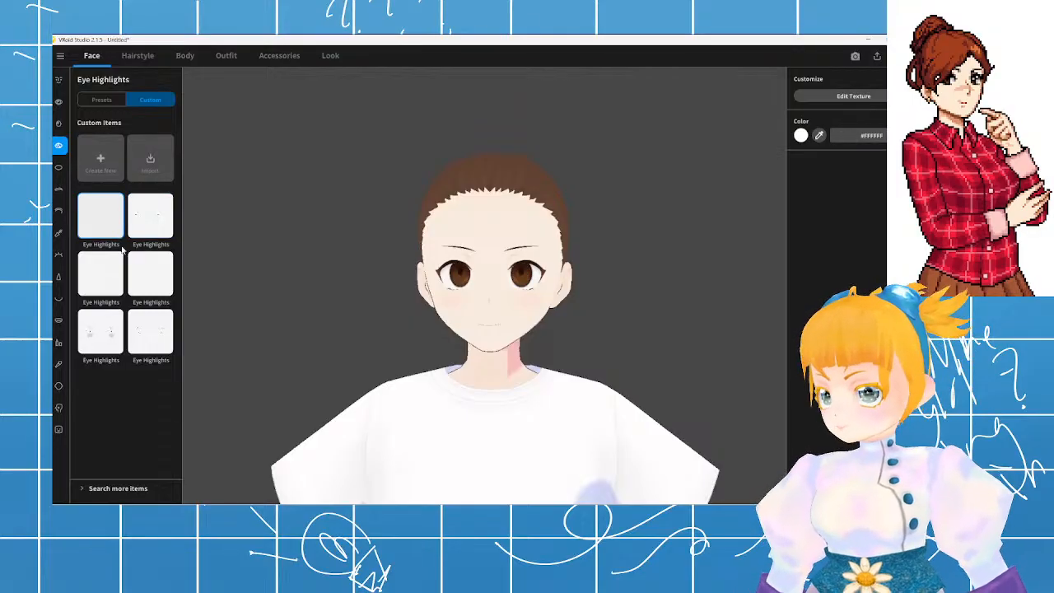
left_click(156, 268)
left_click(122, 273)
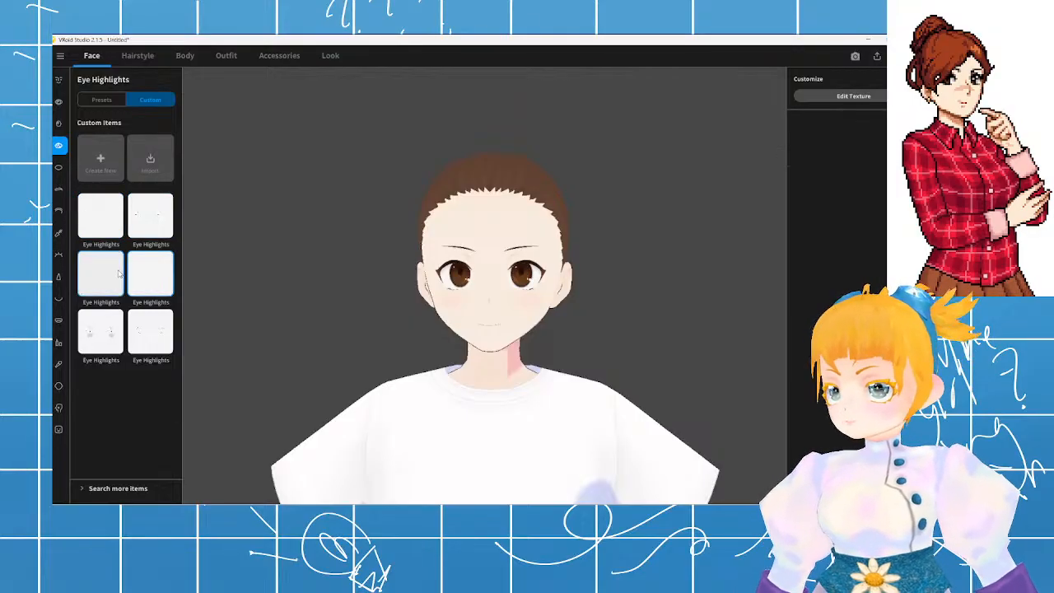
left_click(158, 329)
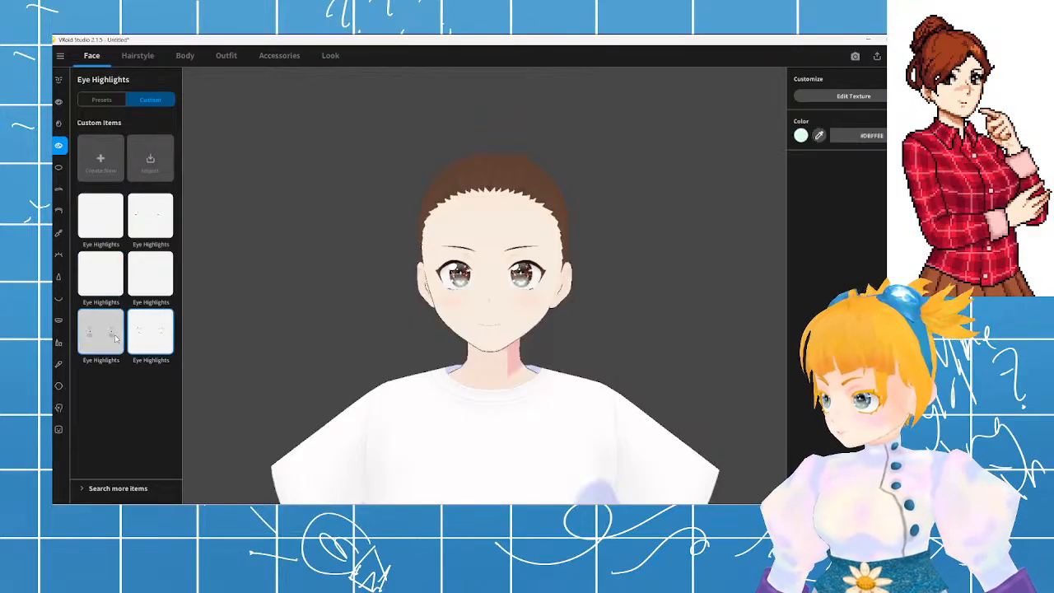
left_click(138, 290)
left_click(104, 288)
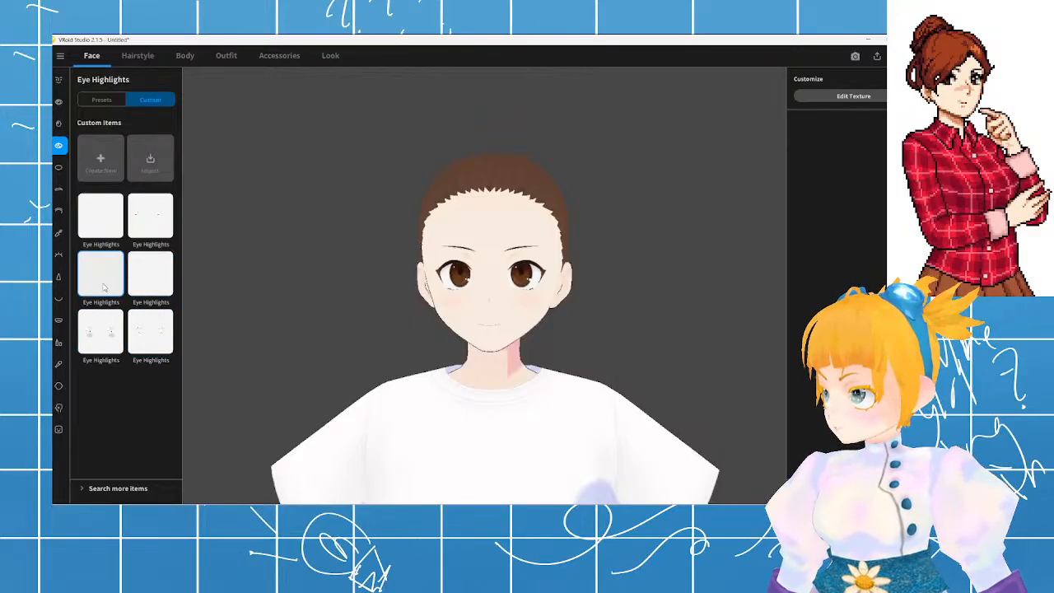
left_click(144, 291)
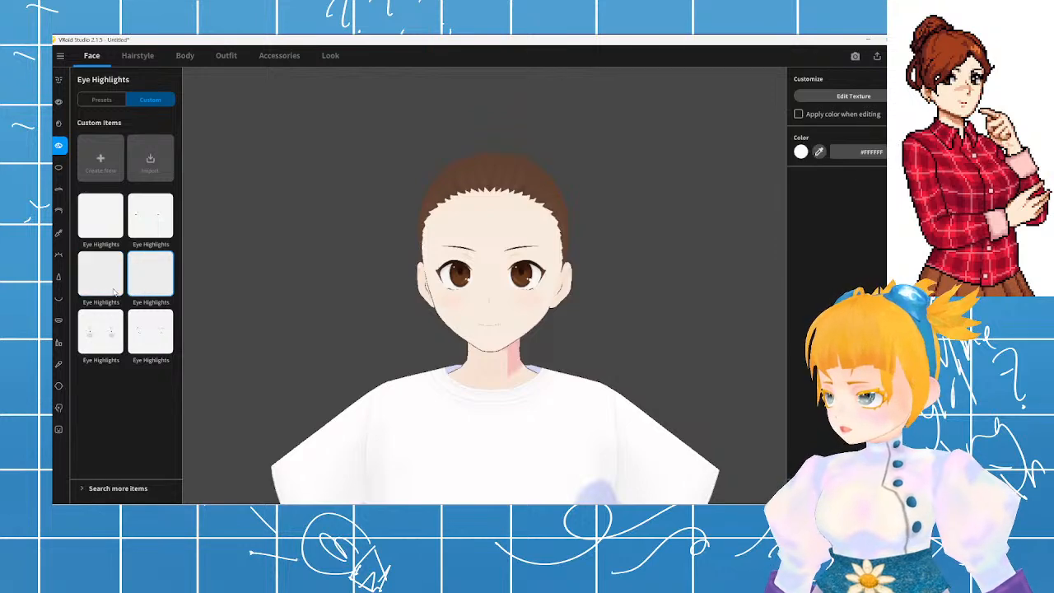
left_click(114, 290)
scroll(384, 326, "up", 3)
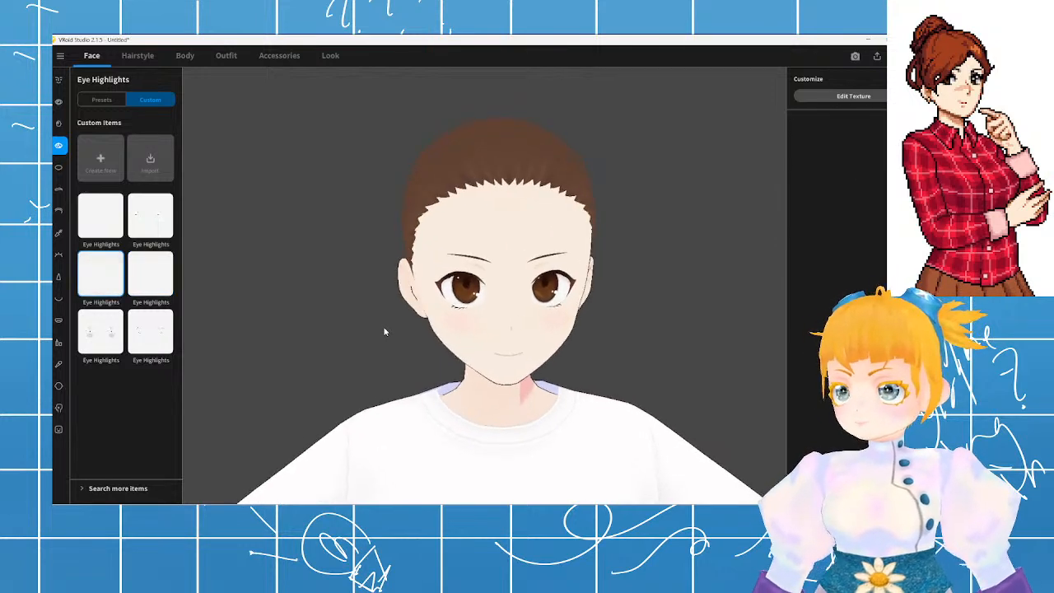
scroll(382, 331, "down", 2)
scroll(384, 332, "down", 3)
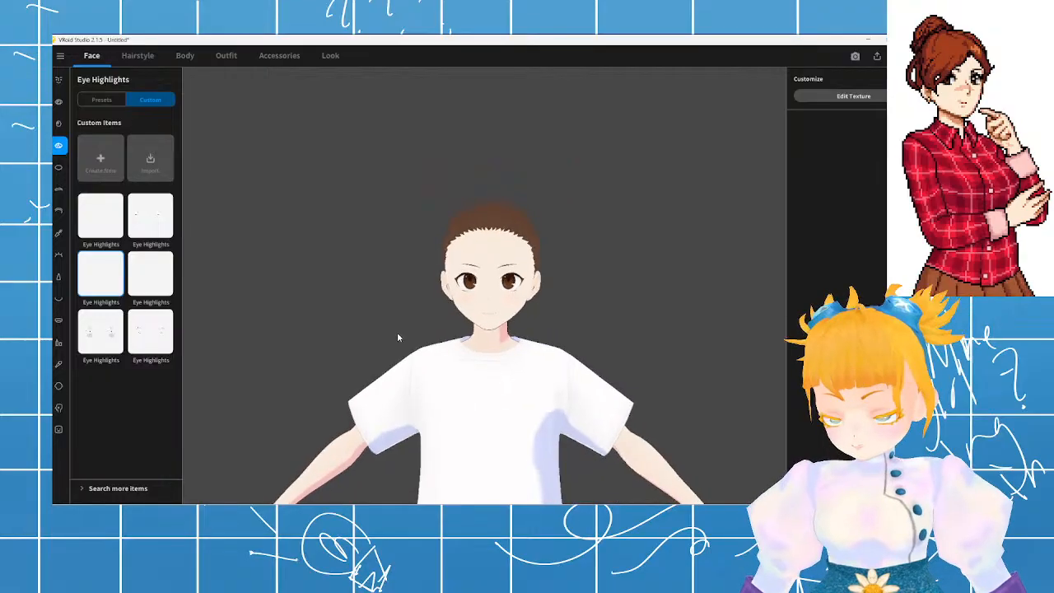
scroll(384, 332, "up", 3)
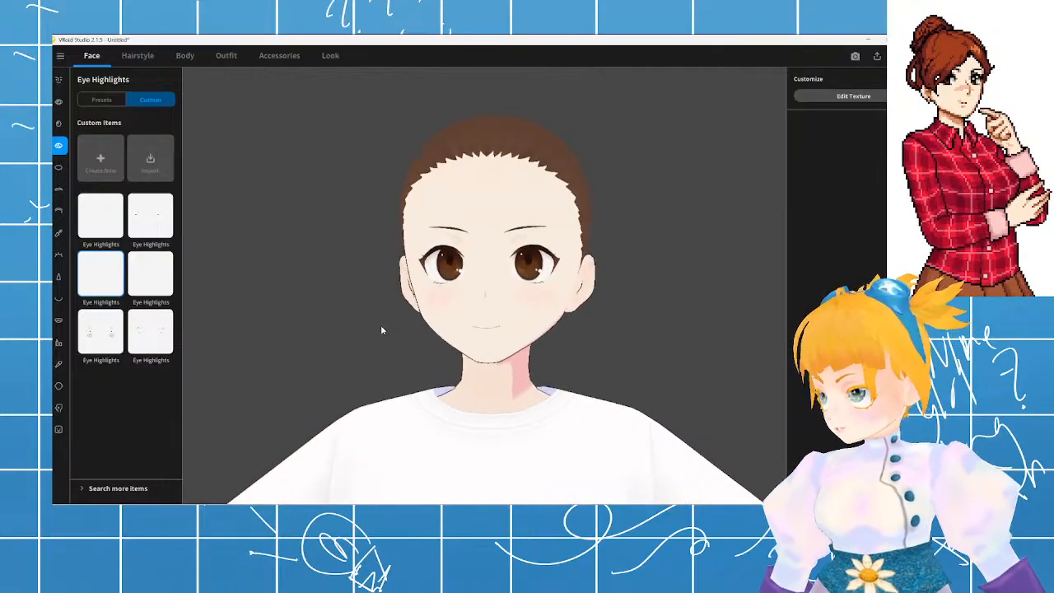
- Open the applied eye highlights for texture editing, add a new layer above the default one, and set the brush color to white #FFFFFF
left_click(842, 96)
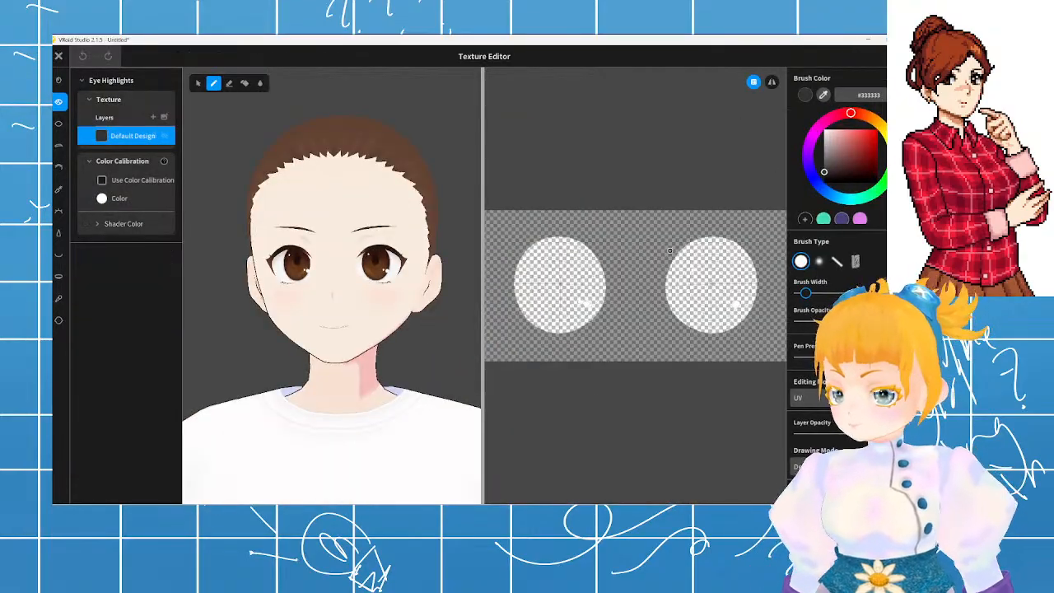
scroll(465, 253, "up", 3)
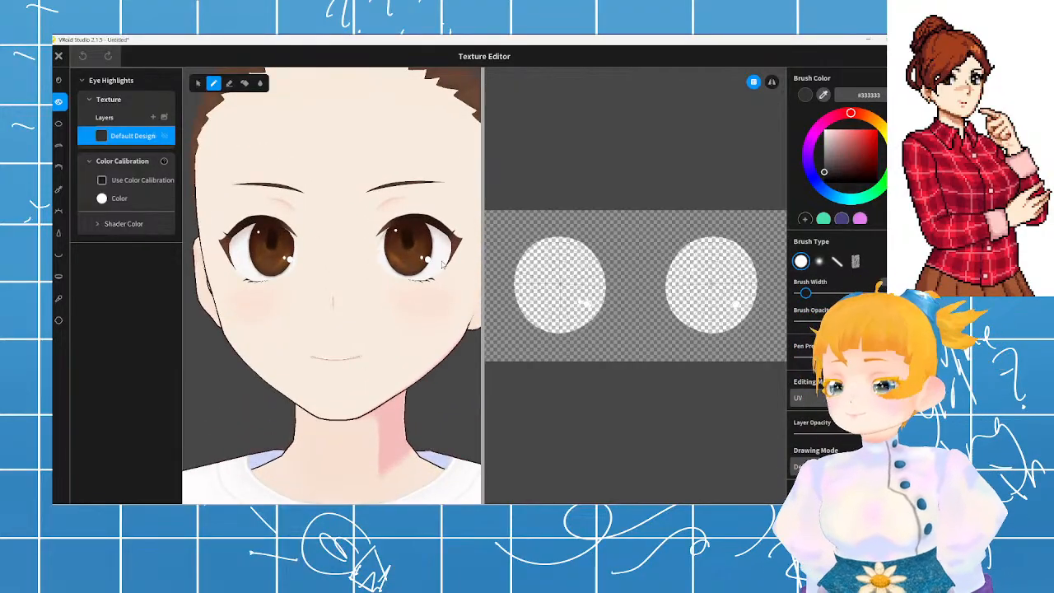
scroll(442, 263, "up", 5)
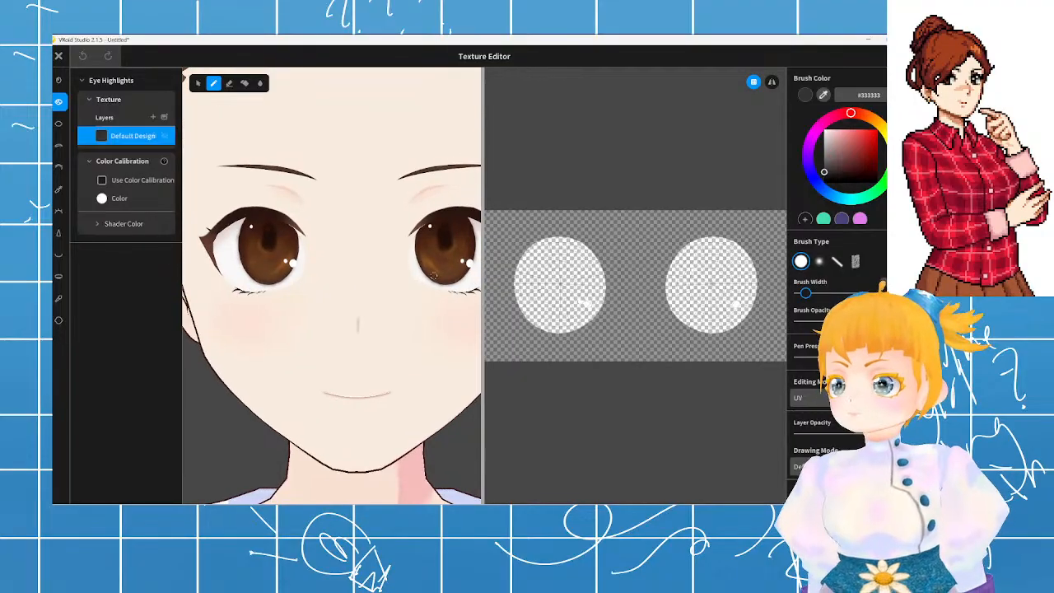
left_click(152, 117)
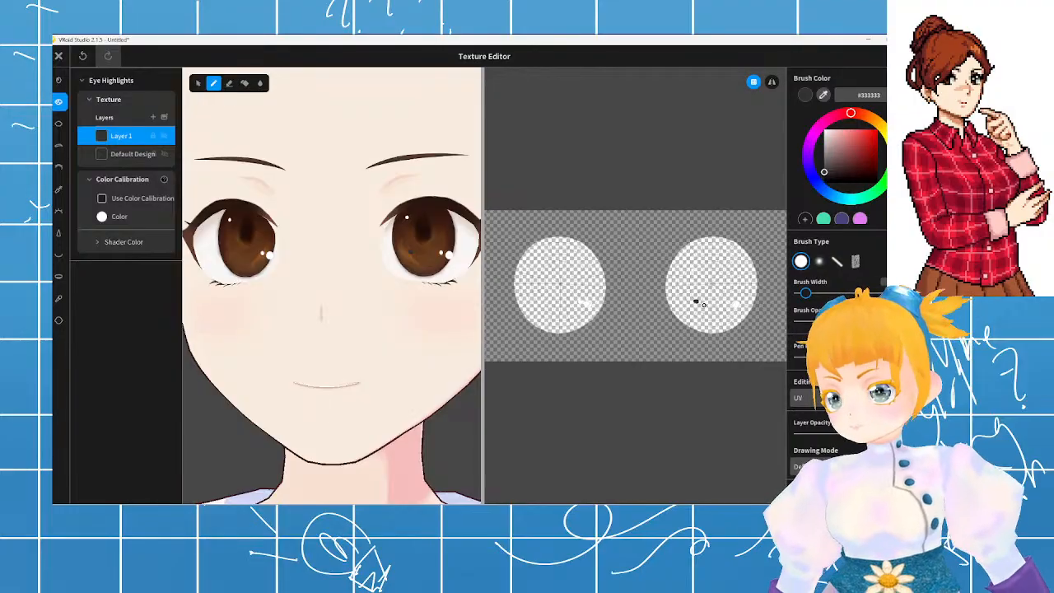
key("ctrl+z")
left_click_drag(830, 158, 815, 130)
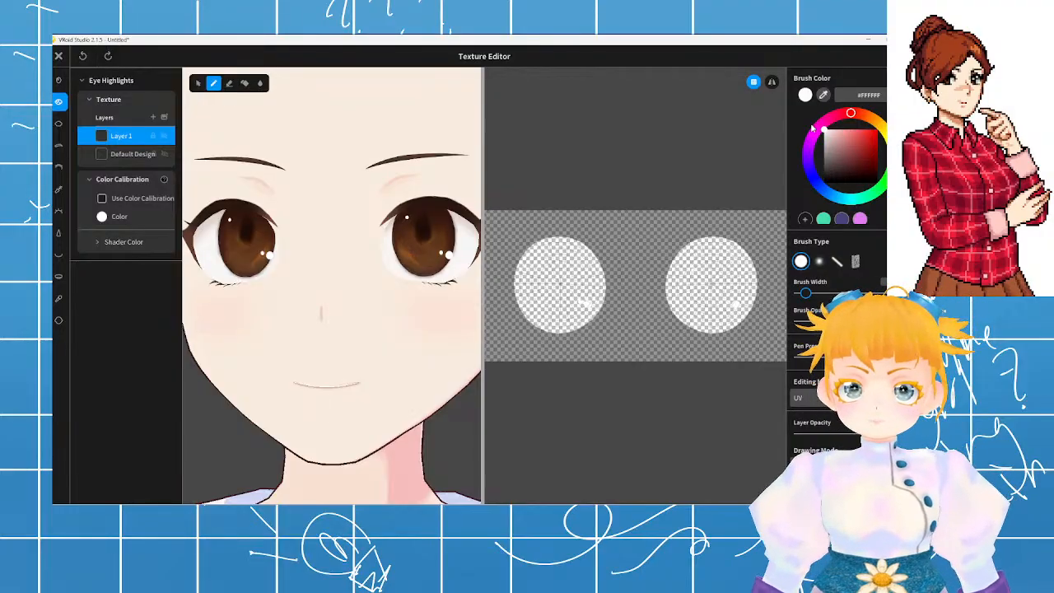
- Try small white highlight strokes on both eyes with mirrored painting
left_click(772, 82)
left_click(702, 303)
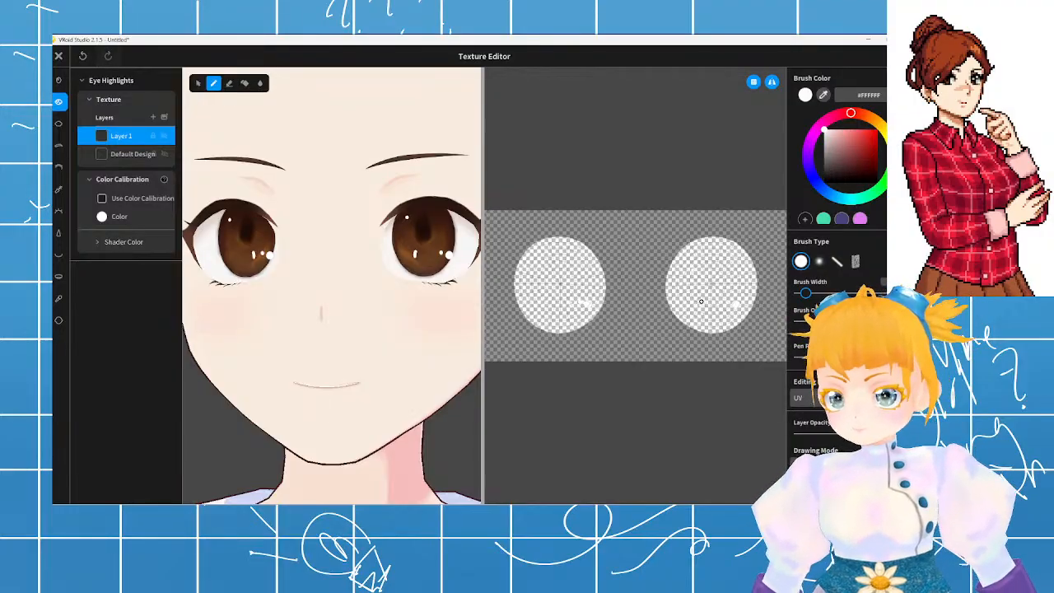
left_click(728, 288)
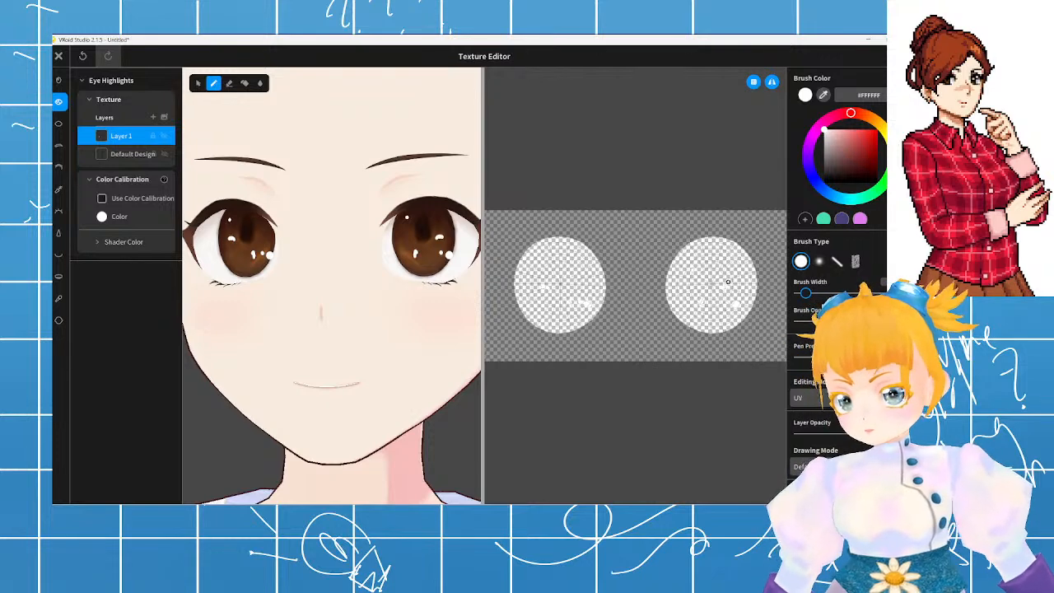
key("ctrl+z")
key("ctrl+z")
left_click(772, 83)
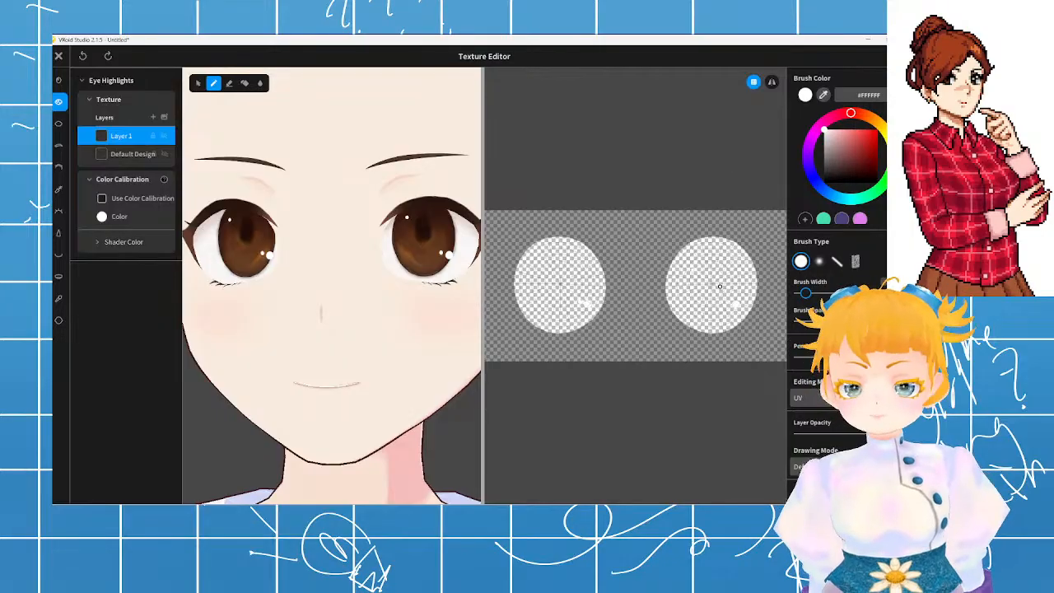
- Try white highlight marks on the upper outer part of the character's left iris only
left_click_drag(719, 275, 721, 281)
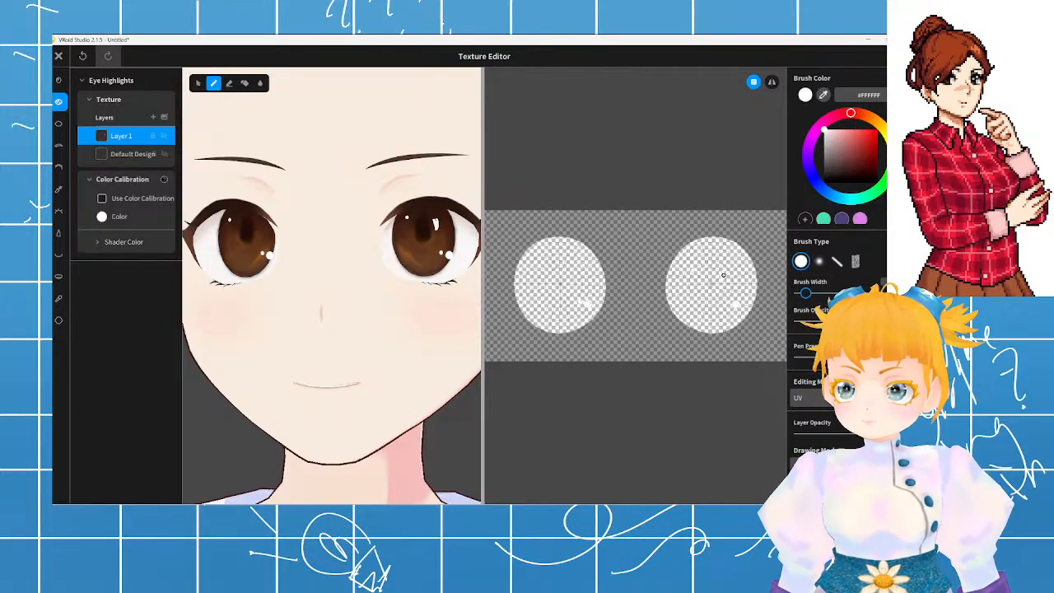
key("ctrl+z")
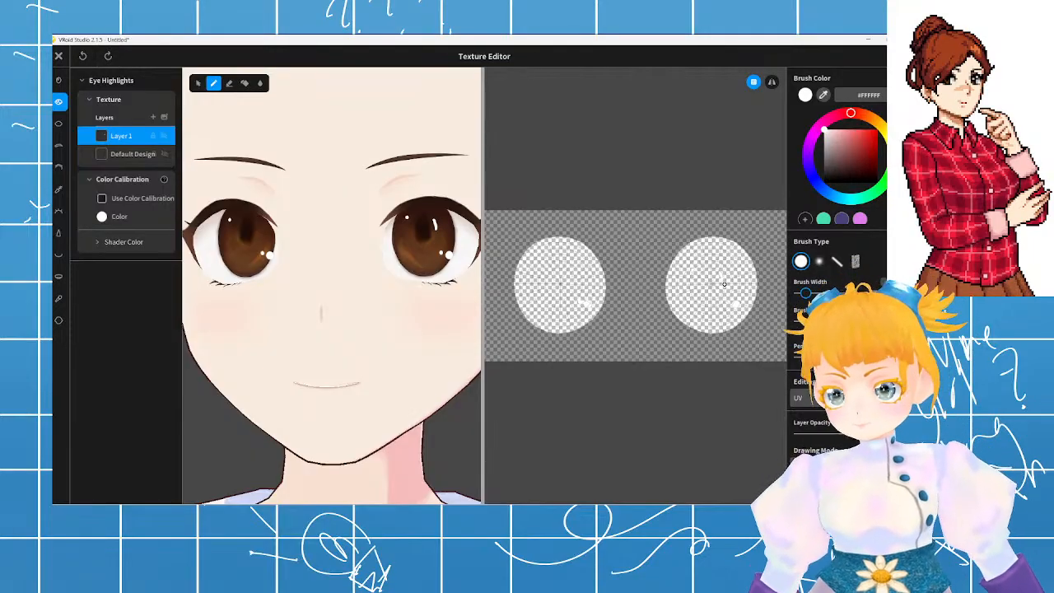
left_click_drag(721, 272, 720, 270)
key("ctrl+z")
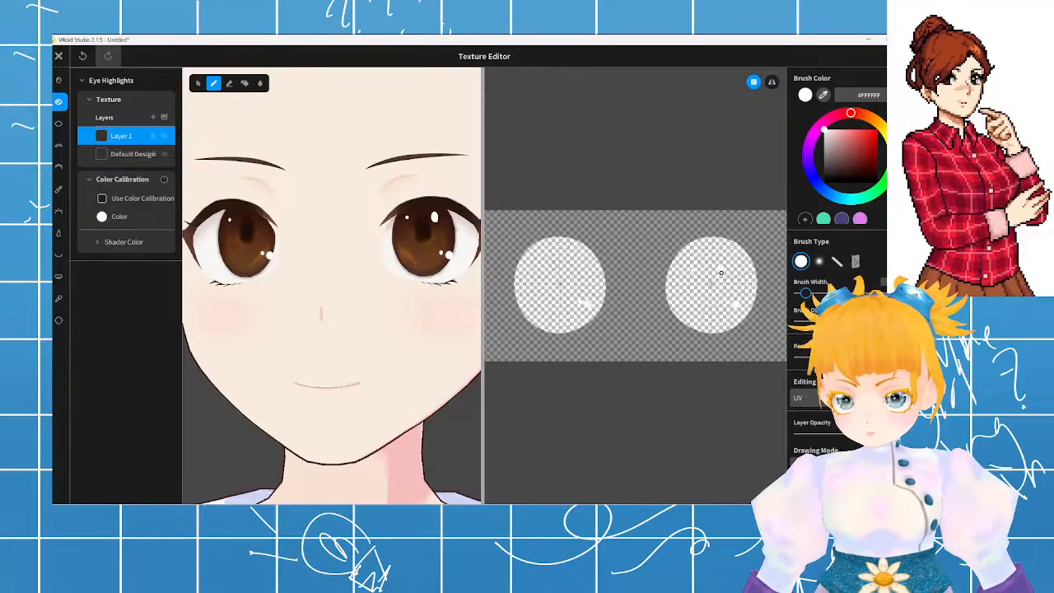
key("ctrl+z")
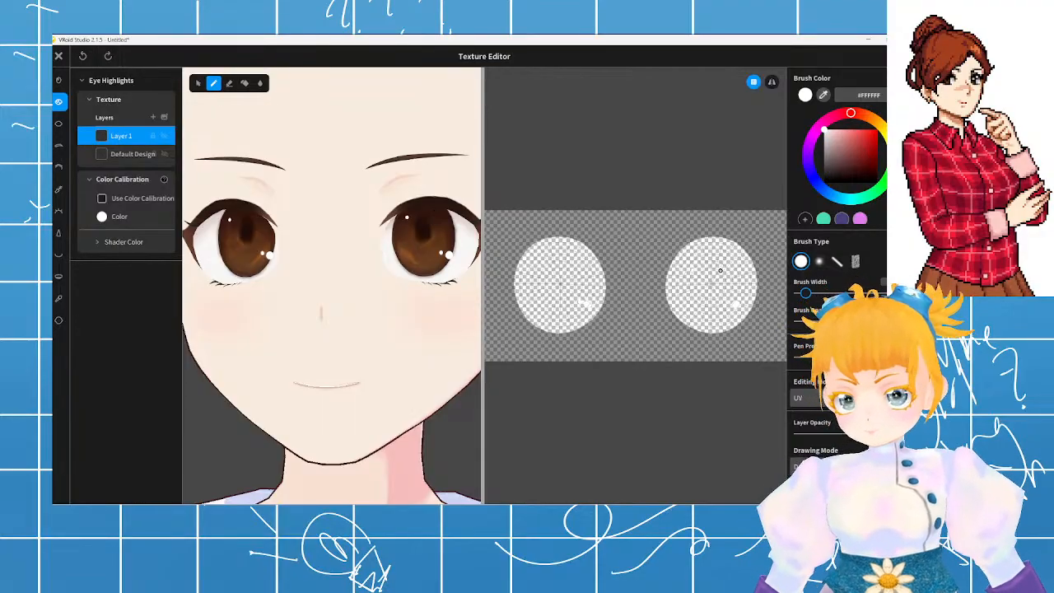
left_click_drag(721, 270, 724, 264)
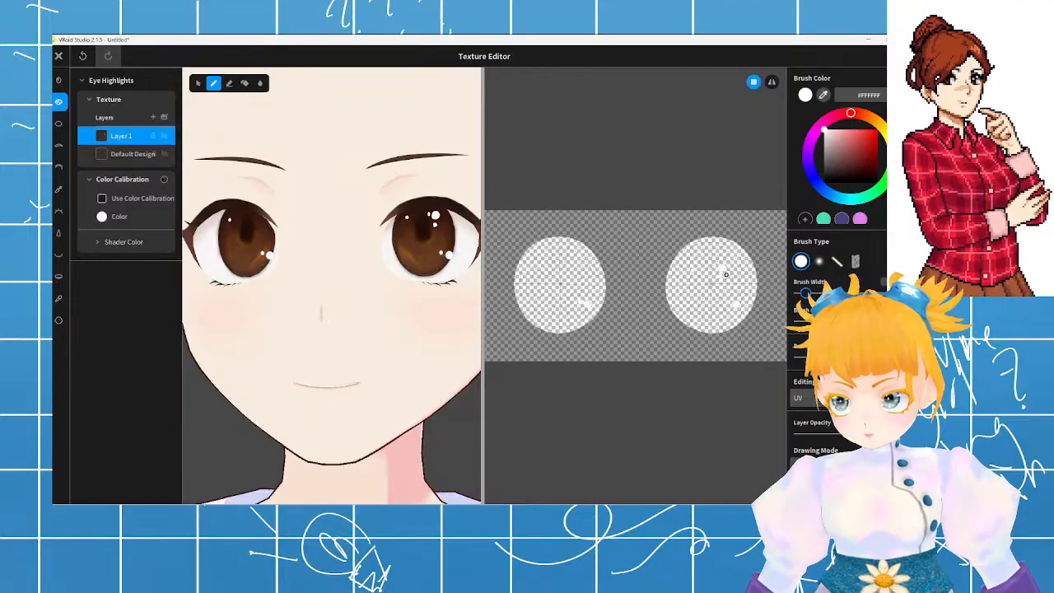
scroll(403, 275, "down", 2)
mouse_move(404, 276)
right_mouse_down()
mouse_move(449, 283)
mouse_move(394, 284)
mouse_move(405, 283)
right_mouse_up()
scroll(395, 281, "down", 5)
scroll(405, 284, "up", 4)
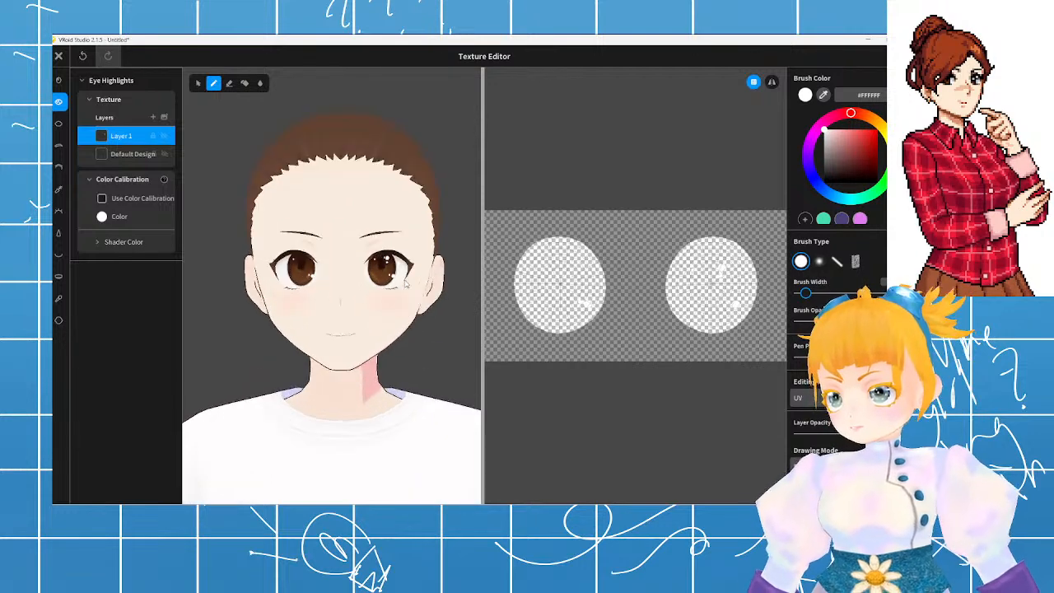
key("ctrl+z")
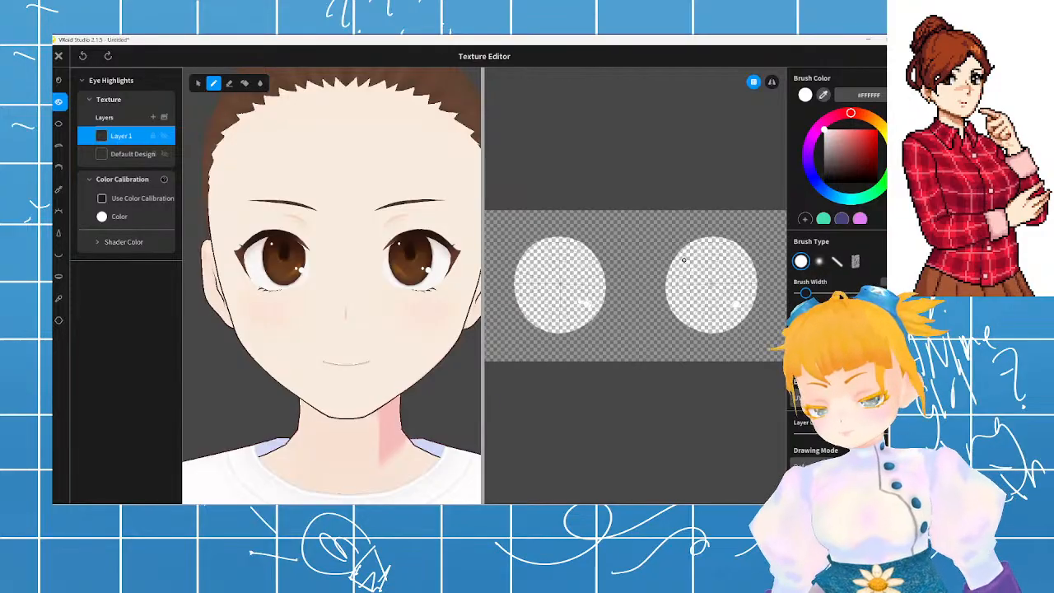
- Paint small white highlight strokes along the upper inner edge of the character's left iris
left_click(683, 264)
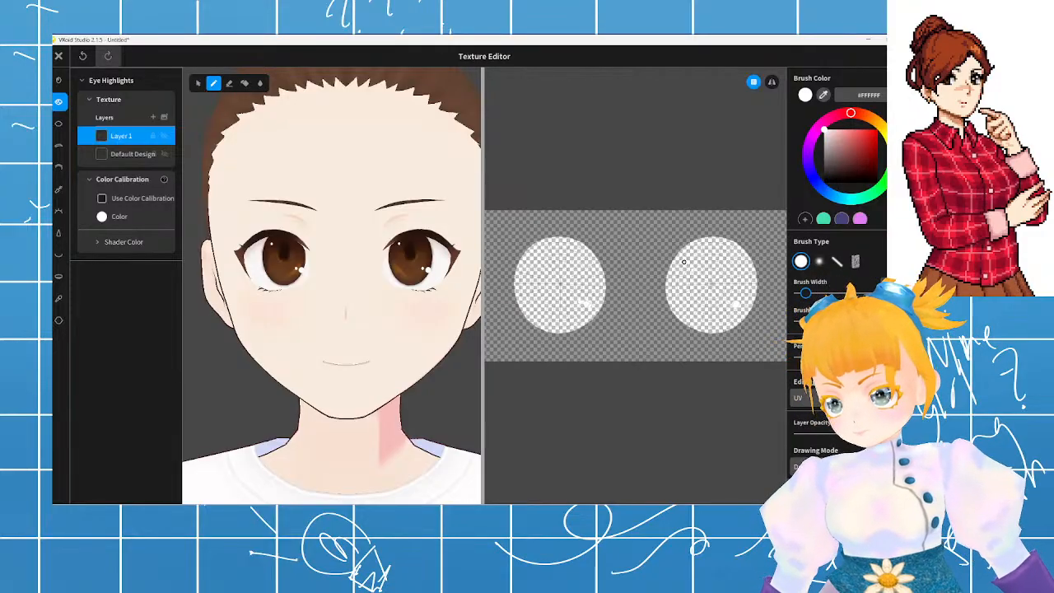
left_click_drag(689, 259, 697, 276)
key("ctrl+z")
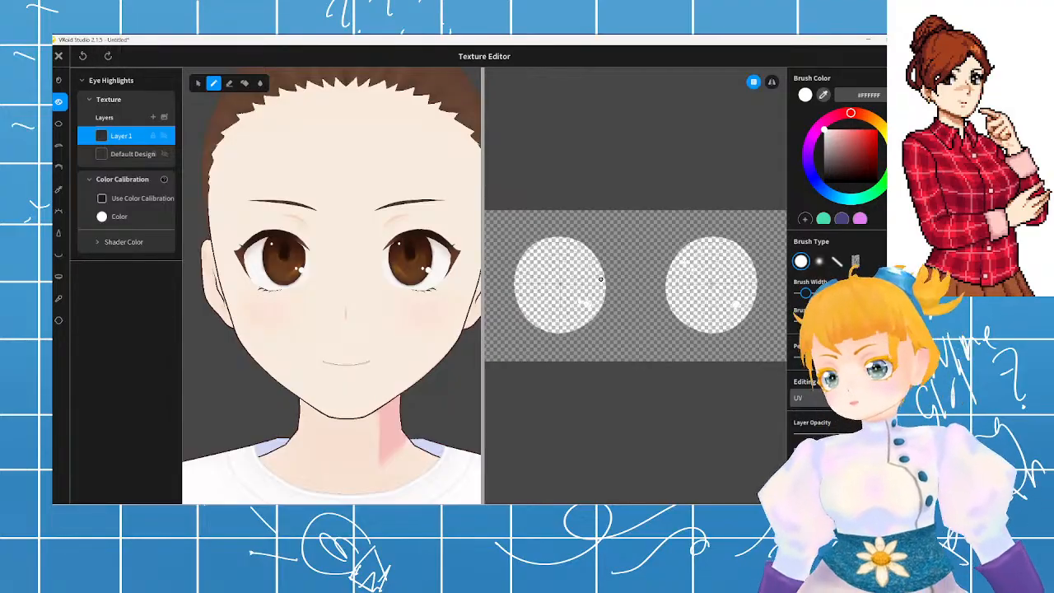
left_click(681, 275)
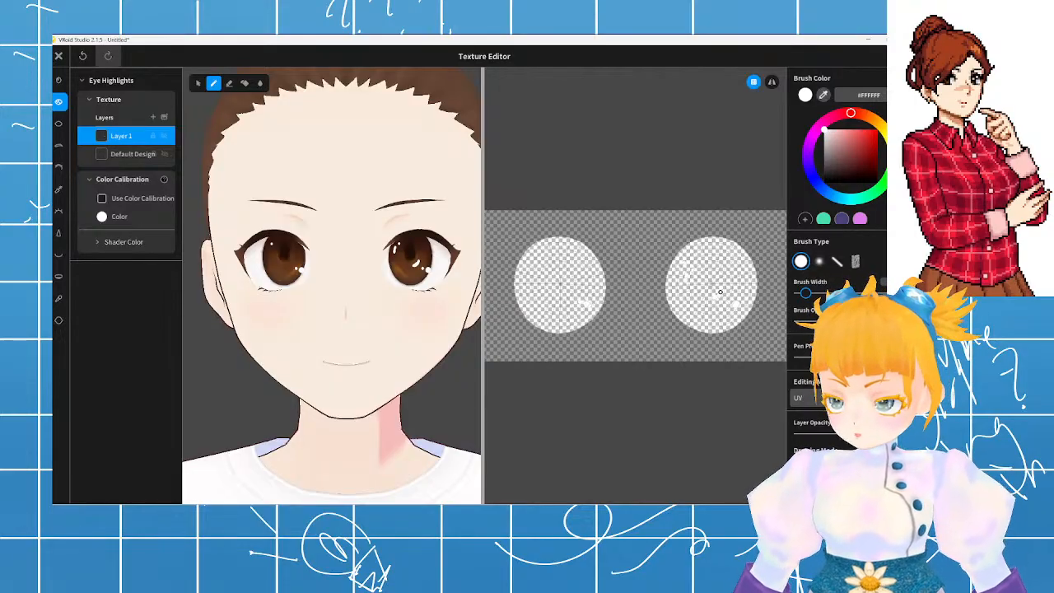
key("ctrl+z")
- Try a vertical white highlight stroke over the pupil of the character's left eye and judge it on the whole face
left_click_drag(716, 277, 715, 285)
key("ctrl+z")
key("ctrl+z")
key("ctrl+z")
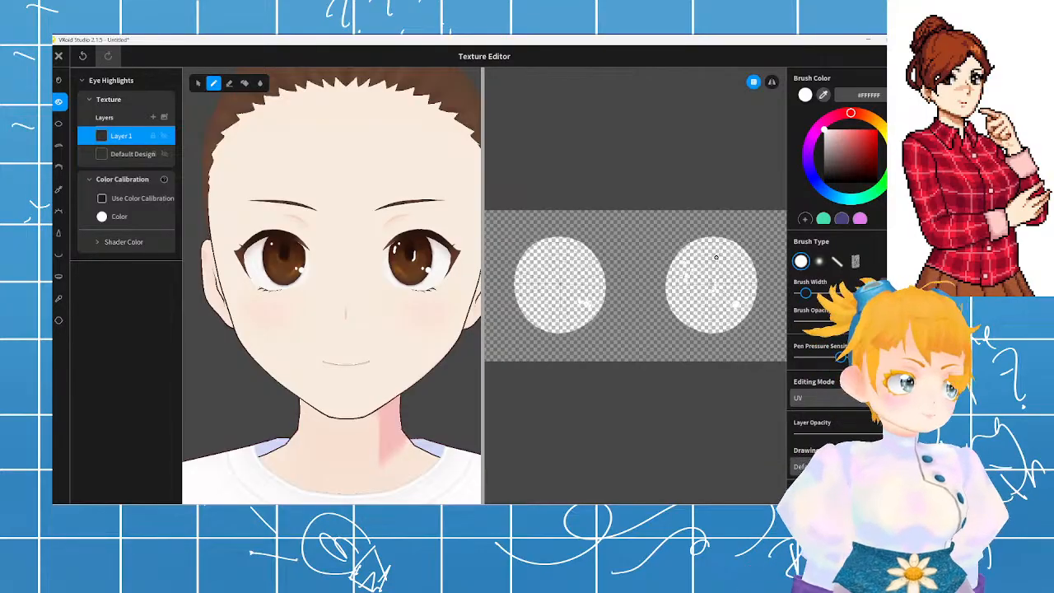
scroll(395, 348, "down", 4)
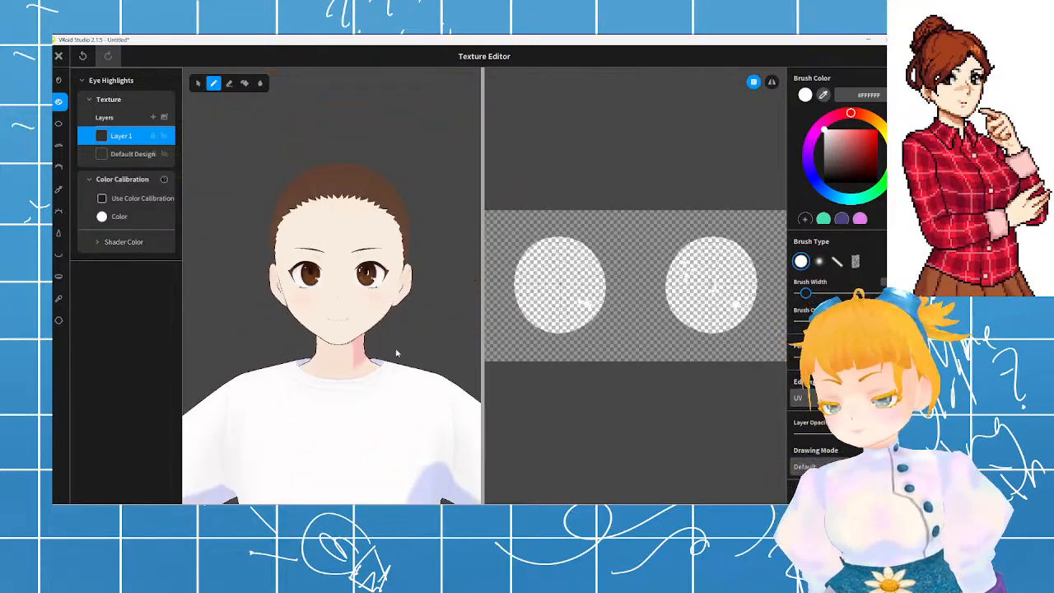
right_click_drag(399, 349, 392, 350)
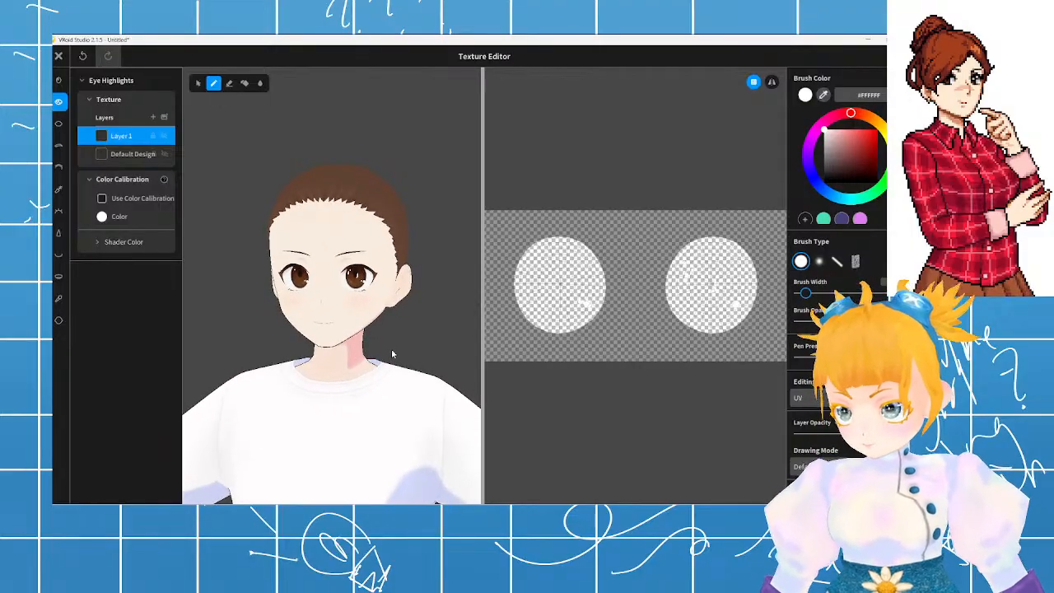
scroll(393, 347, "up", 4)
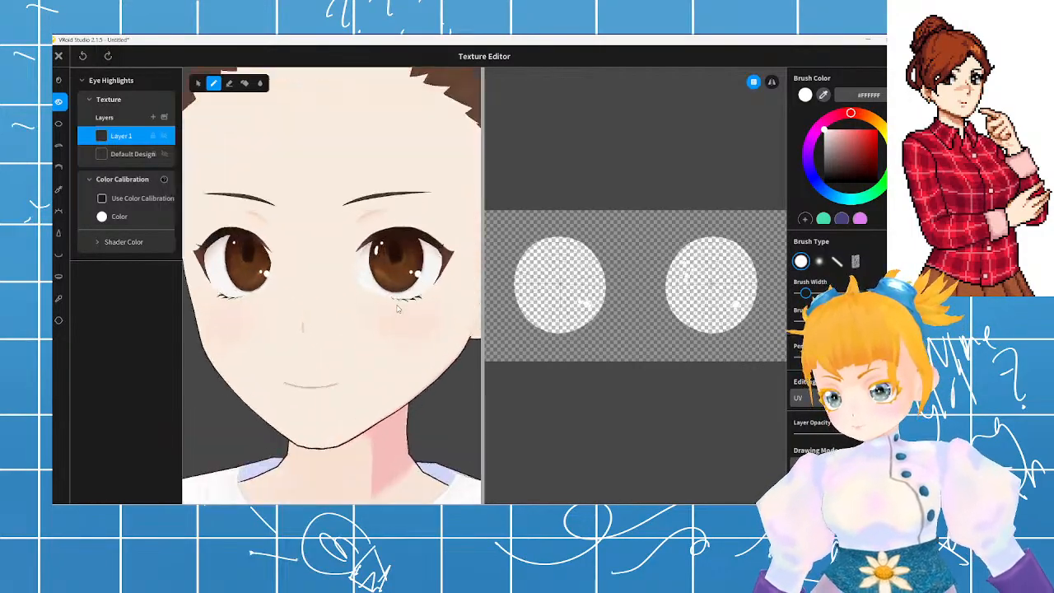
- Paint thin gold dashes in #EFB53D around the lower outer side of the pupil in the character's left eye
mouse_move(397, 308)
right_mouse_down()
mouse_move(345, 219)
mouse_move(380, 221)
mouse_move(327, 206)
right_mouse_up()
left_click(879, 129)
left_click(865, 136)
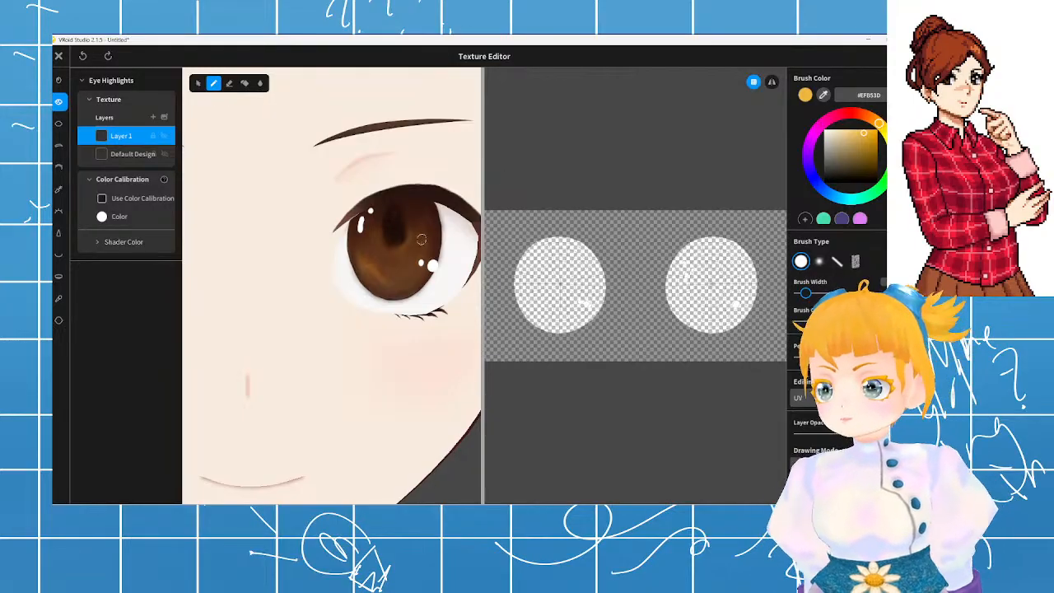
mouse_move(404, 225)
left_mouse_down()
mouse_move(400, 239)
mouse_move(407, 223)
left_mouse_up()
key("ctrl+z")
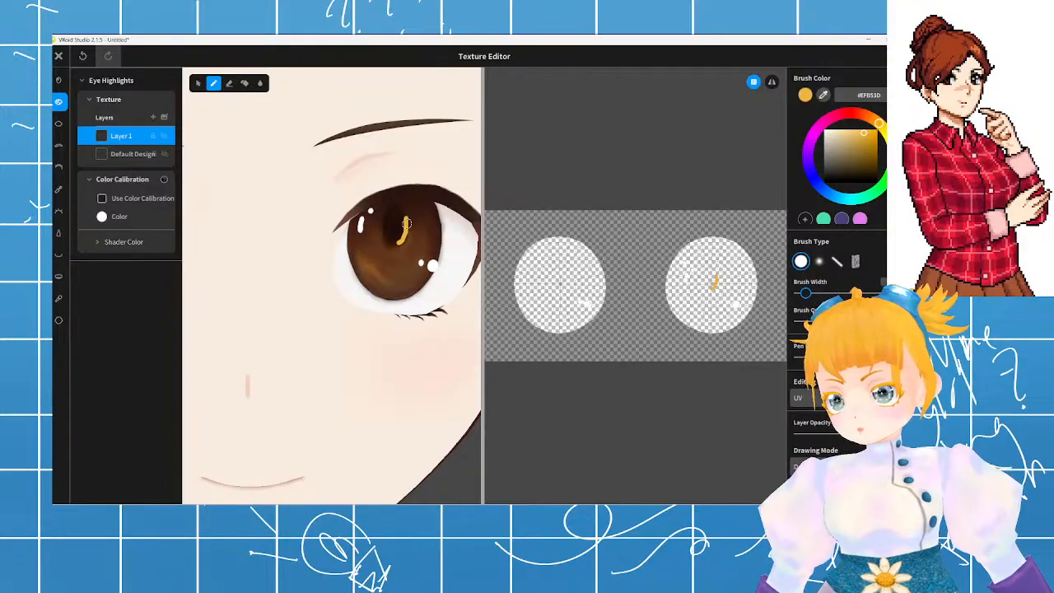
key("ctrl+z")
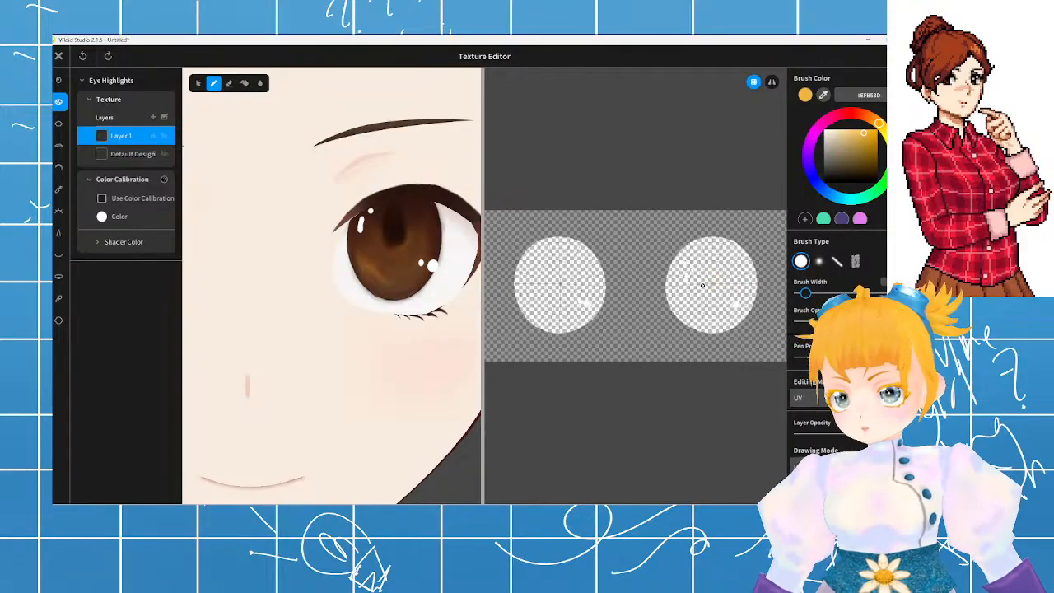
mouse_move(712, 292)
left_mouse_down()
mouse_move(715, 272)
mouse_move(716, 282)
left_mouse_up()
key("ctrl+z")
key("ctrl+z")
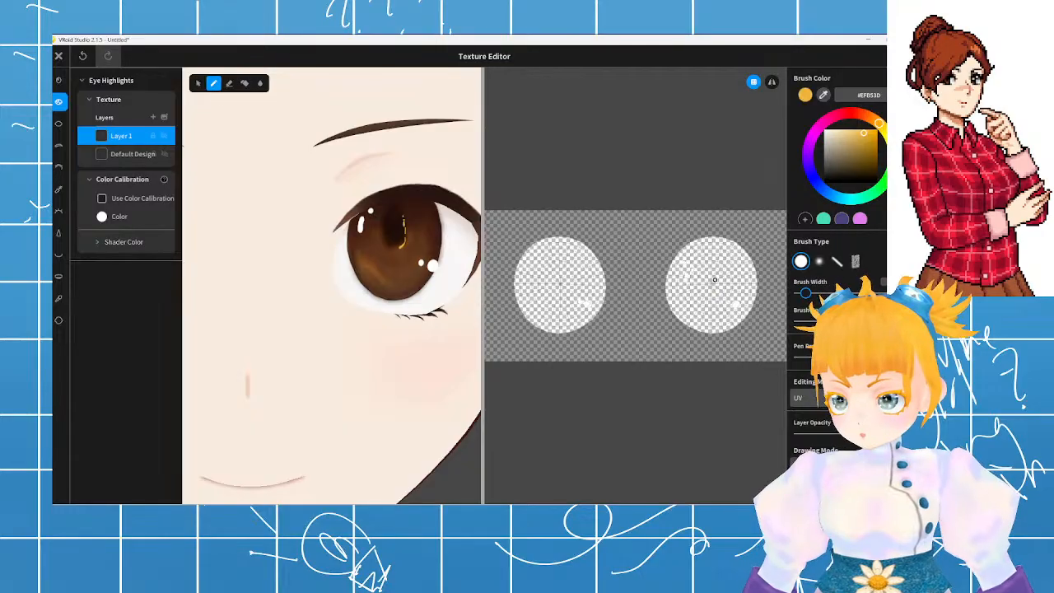
key("ctrl+z")
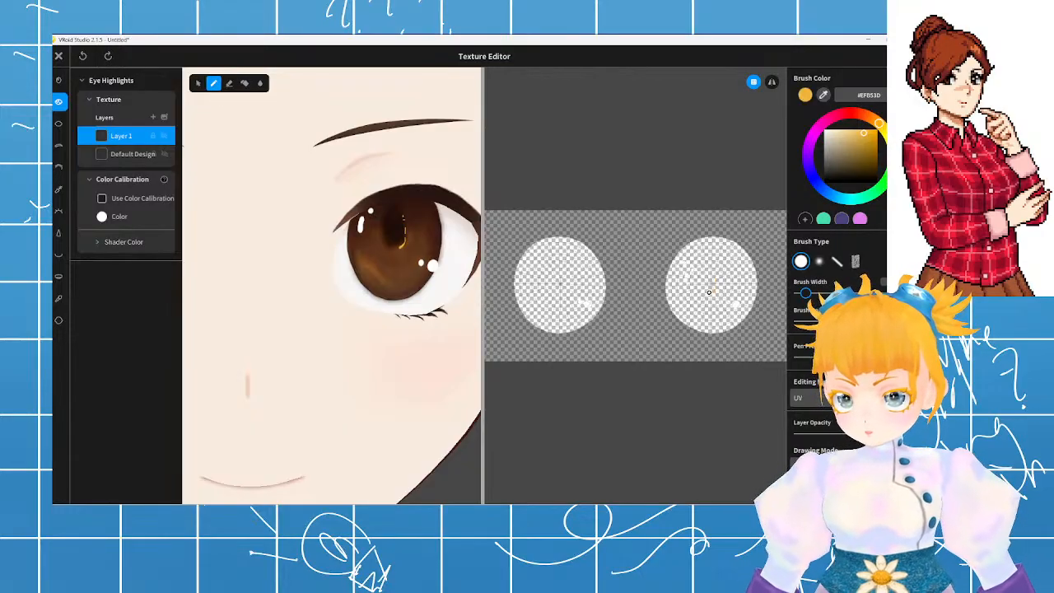
left_click_drag(709, 292, 728, 324)
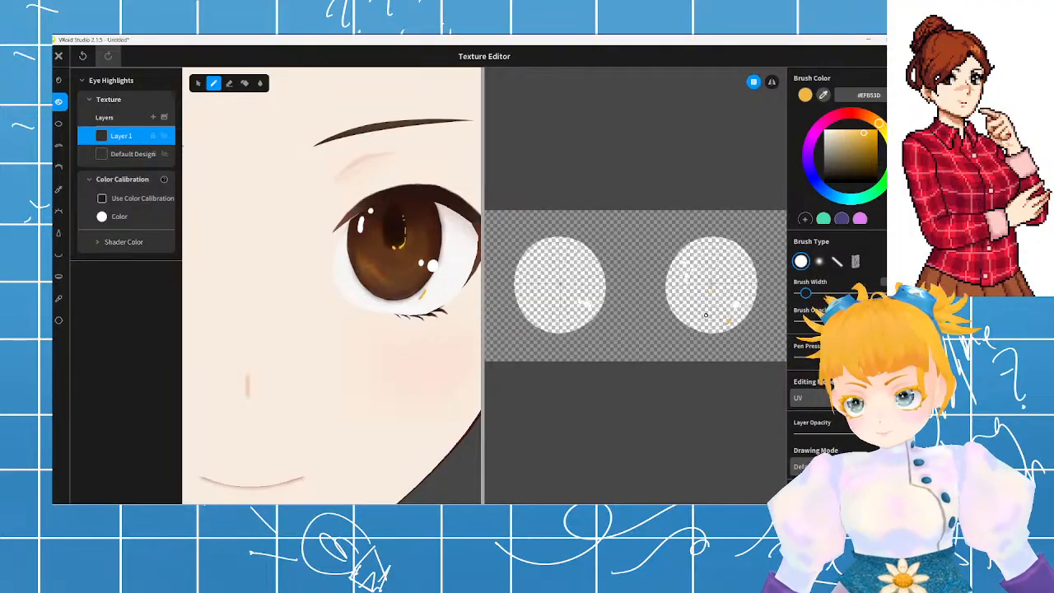
- Paint thin gold dashes along the lower and outer rim of the character's left iris
key("ctrl+z")
left_click_drag(406, 295, 414, 288)
key("ctrl+z")
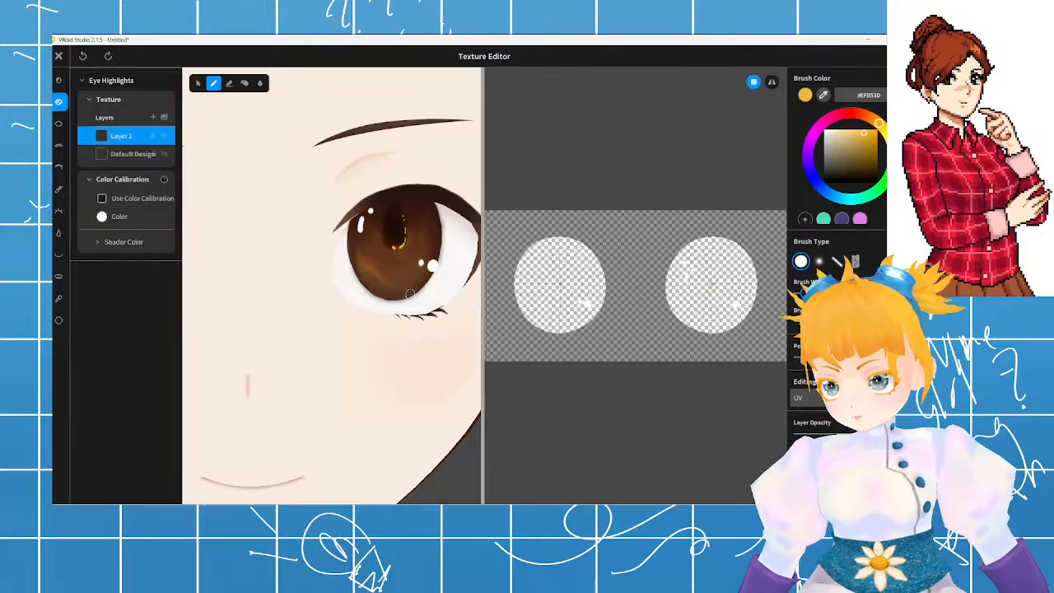
mouse_move(409, 291)
left_mouse_down()
mouse_move(425, 284)
mouse_move(410, 296)
left_mouse_up()
key("ctrl+z")
key("ctrl+z")
key("ctrl+z")
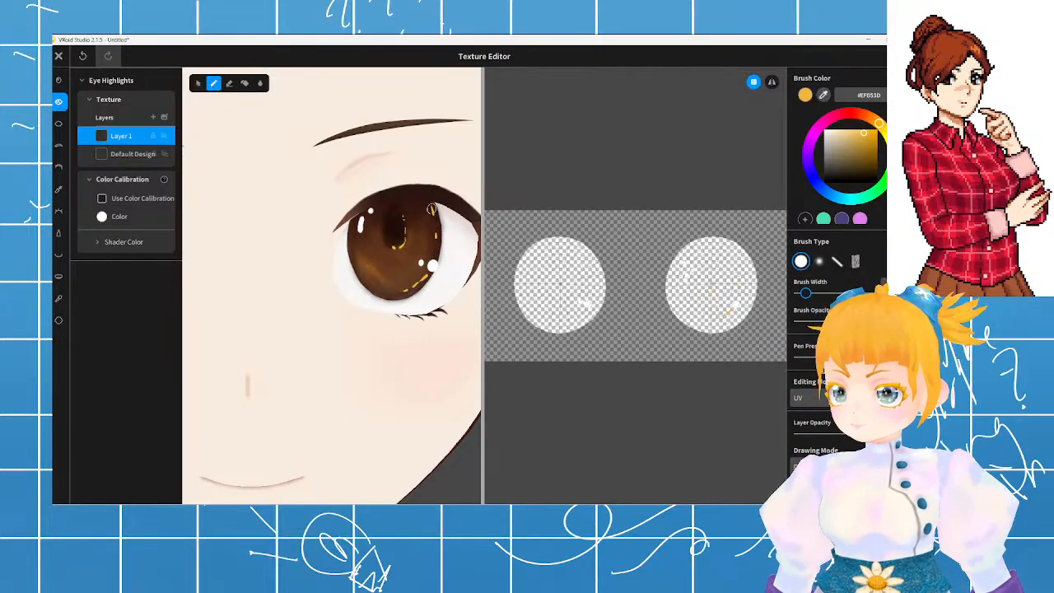
left_click_drag(433, 225, 434, 270)
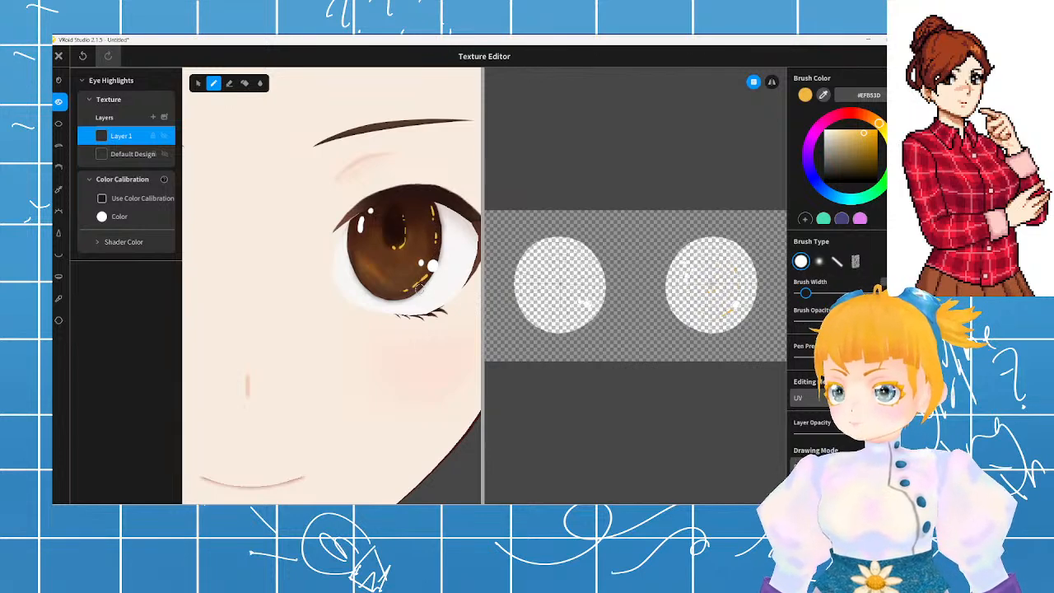
- Erase the gold dashes around the pupil and most of those along the lower rim of the left iris
scroll(430, 280, "down", 6)
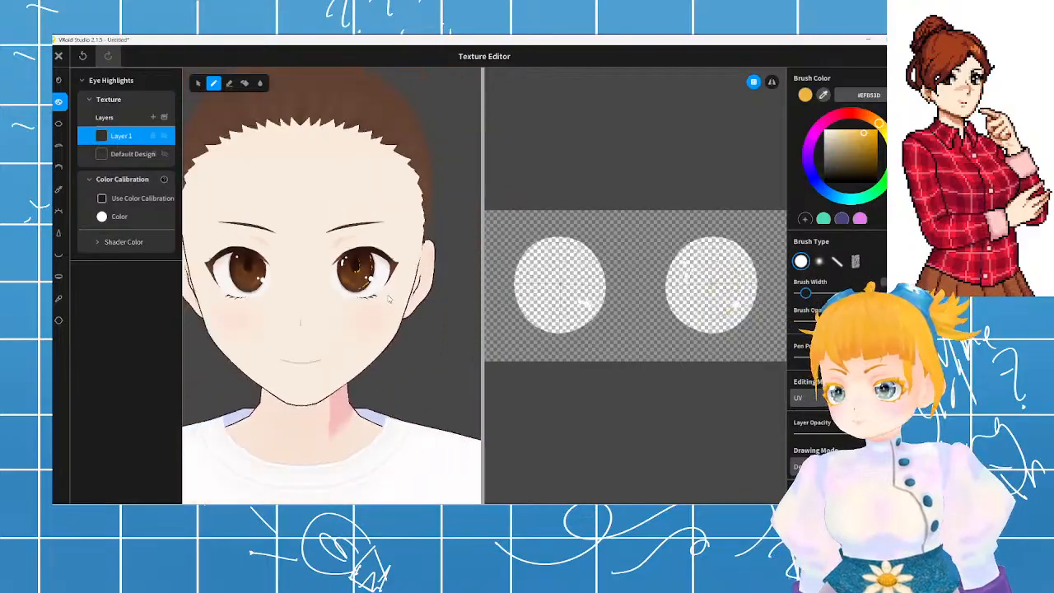
scroll(370, 325, "up", 7)
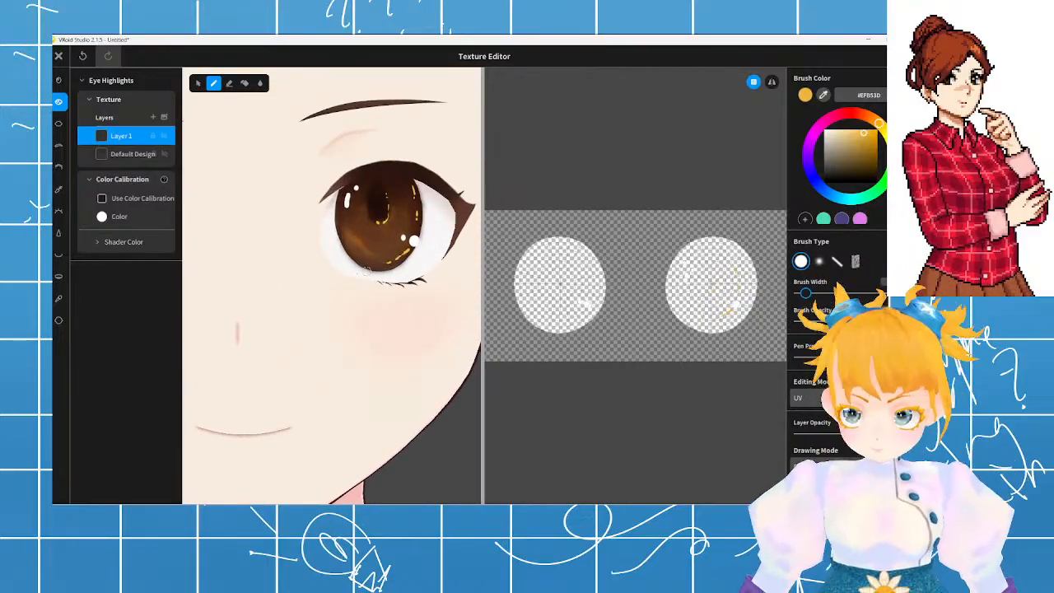
key("e")
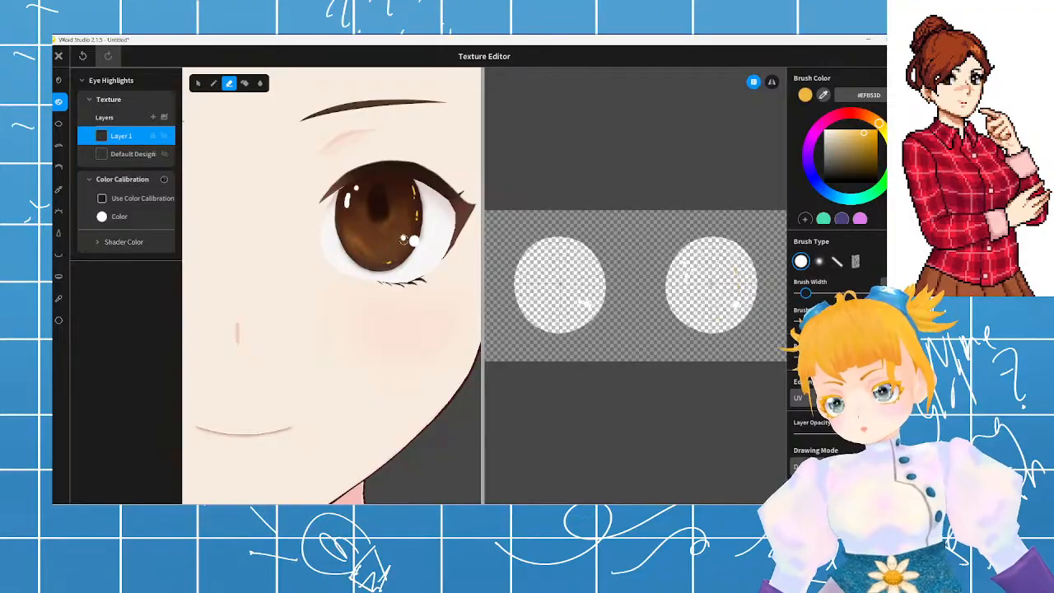
left_click(404, 240)
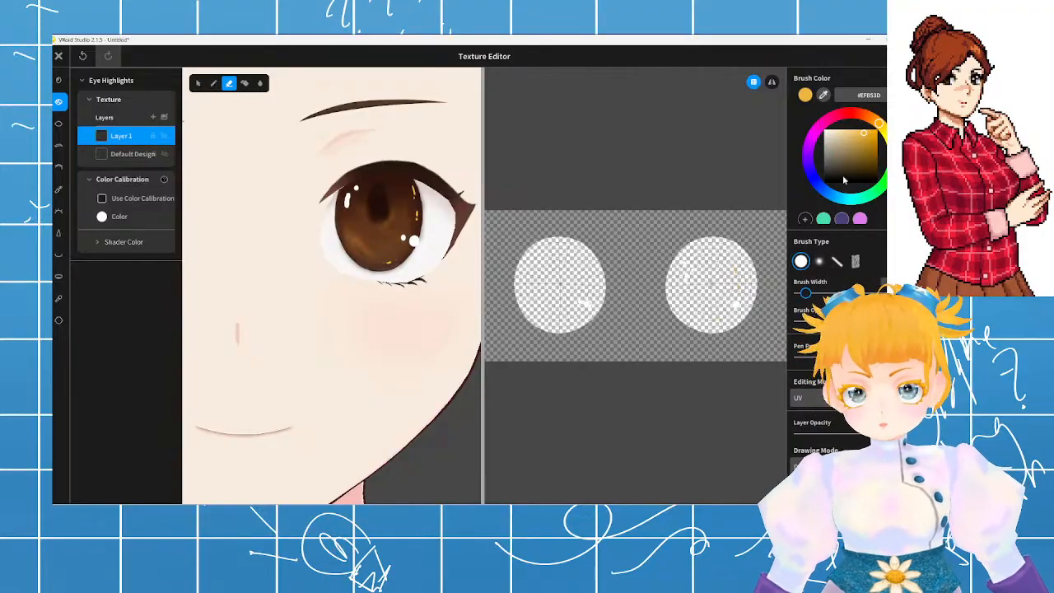
- Replace the elongated white highlight at the upper inner side of the character's left iris with a small round dot in #FFFFFF
left_click_drag(843, 175, 799, 117)
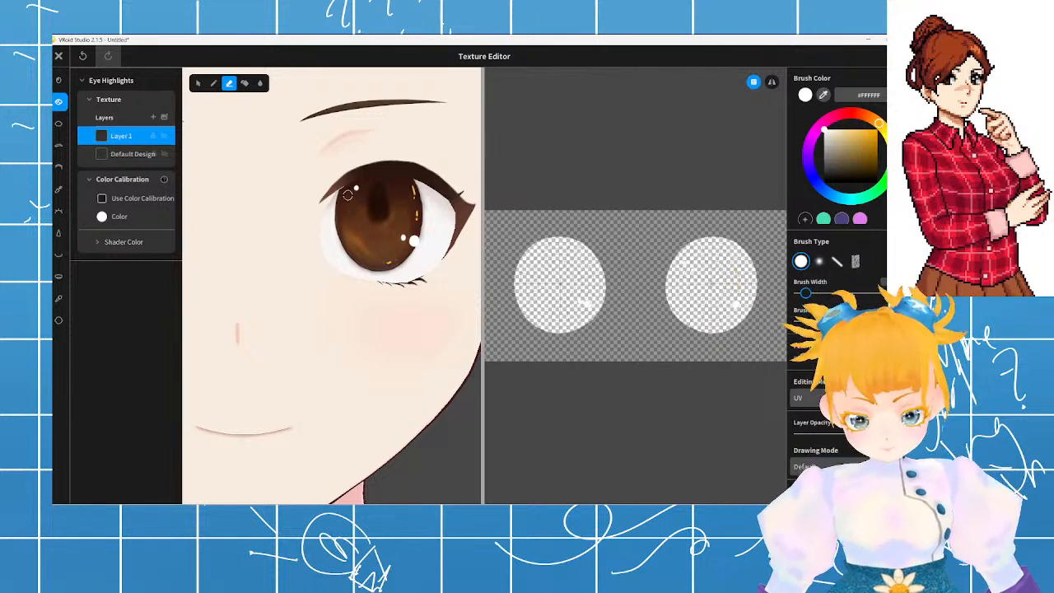
key("b")
left_click_drag(351, 200, 353, 197)
key("ctrl+z")
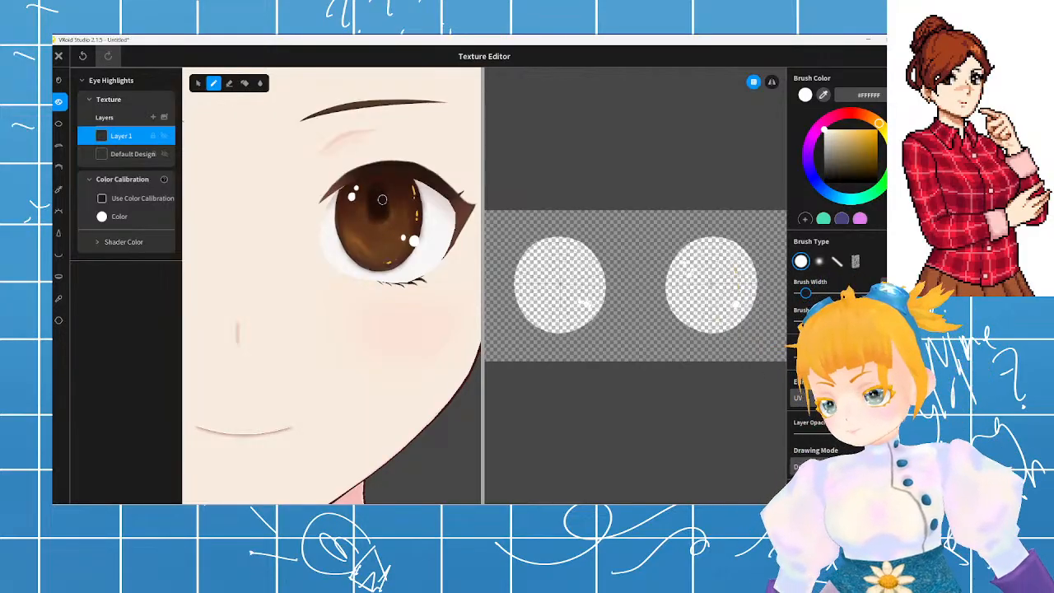
- Try a large white highlight dot over the pupil of the character's left eye and judge it on the whole face
left_click_drag(385, 191, 387, 195)
key("ctrl+z")
key("ctrl+z")
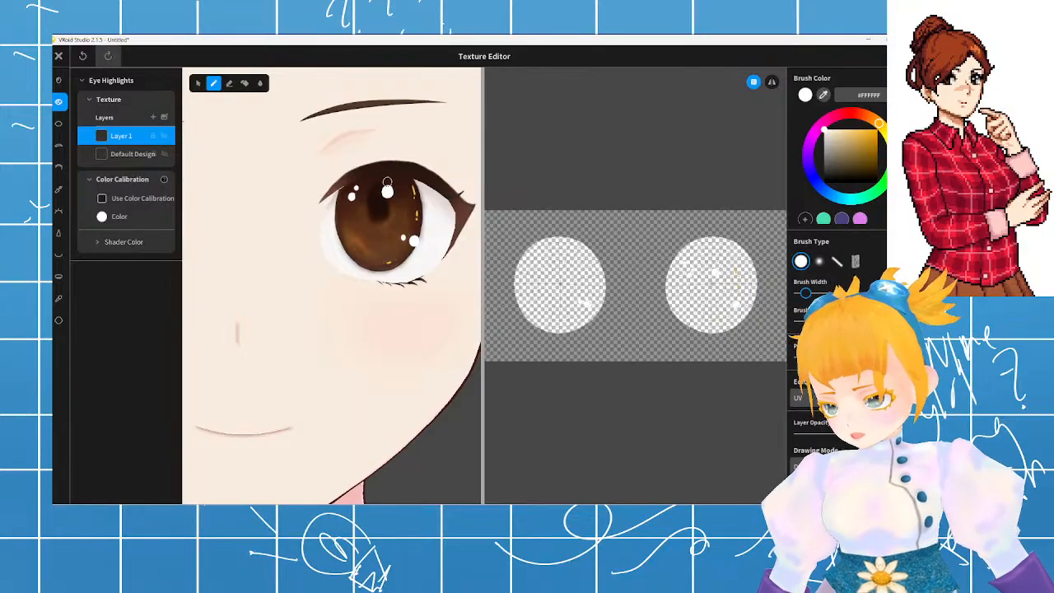
scroll(387, 183, "down", 6)
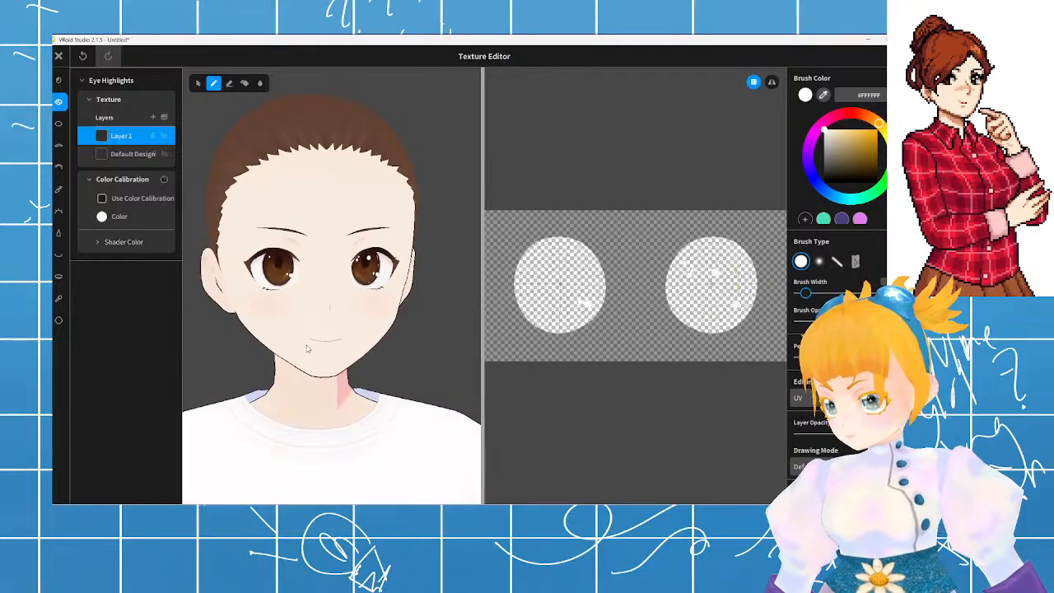
scroll(321, 329, "up", 5)
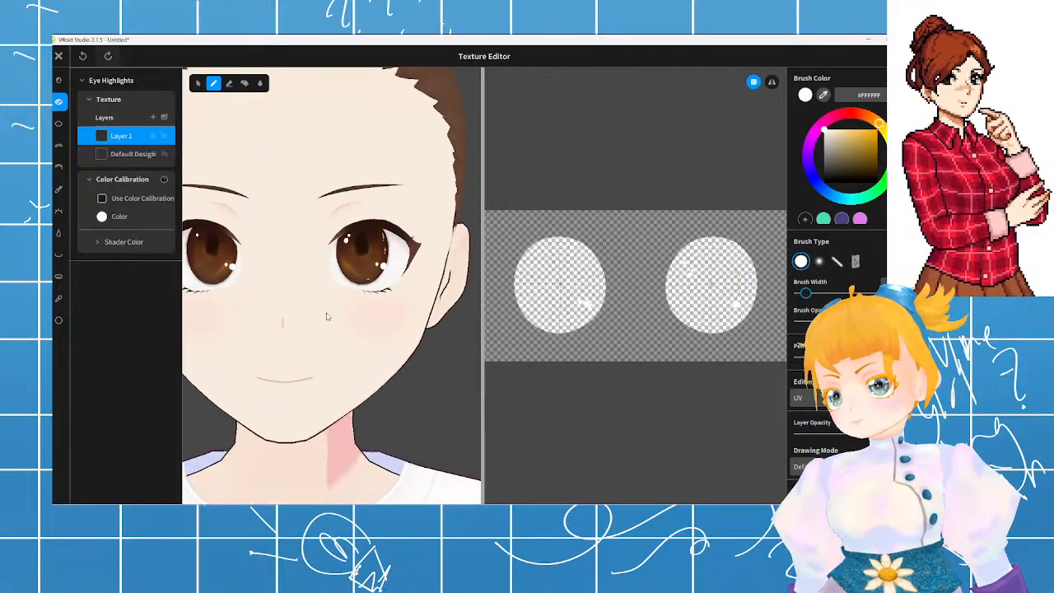
scroll(338, 296, "up", 2)
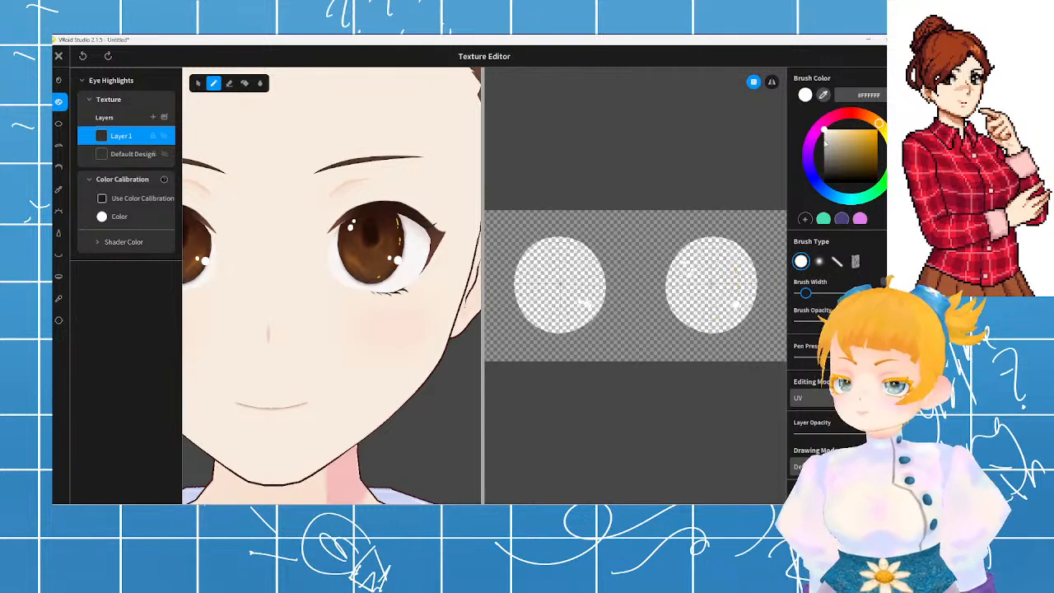
- Set the brush color to #CA9C3C, try short gold strokes across the lower inner part of the left iris and undo them
left_click(861, 141)
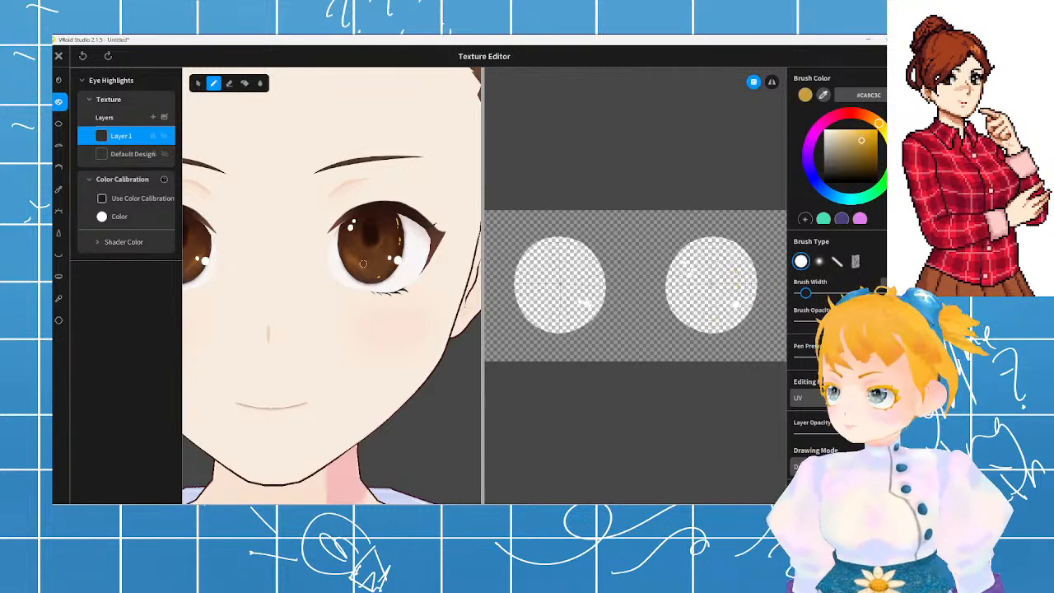
left_click(355, 252)
left_click_drag(356, 251, 377, 259)
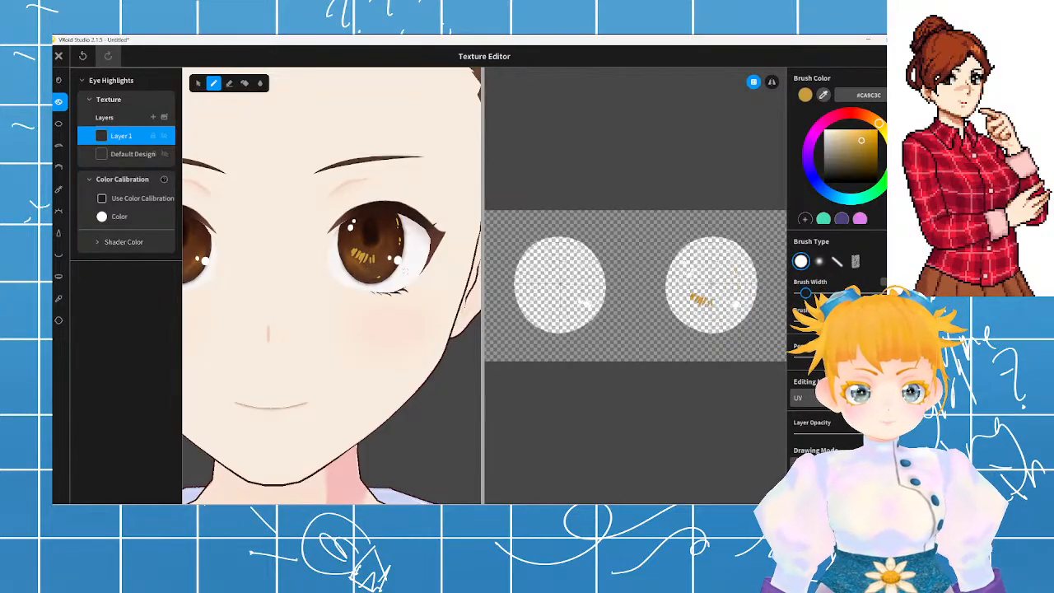
key("ctrl+z")
key("ctrl+z")
key("ctrl+z")
key("ctrl+z")
key("ctrl+z")
key("ctrl+z")
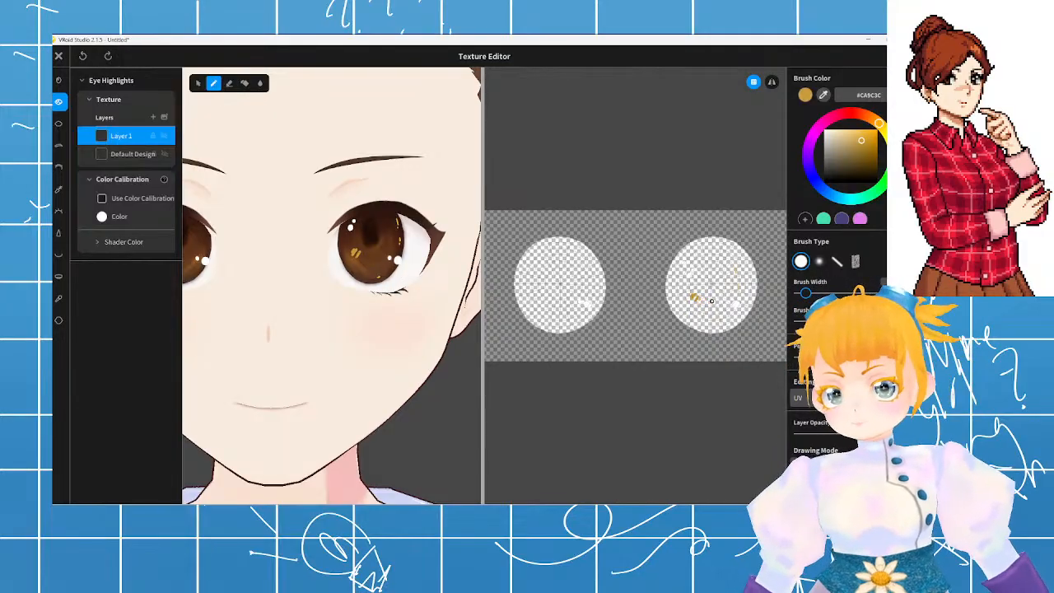
key("ctrl+y")
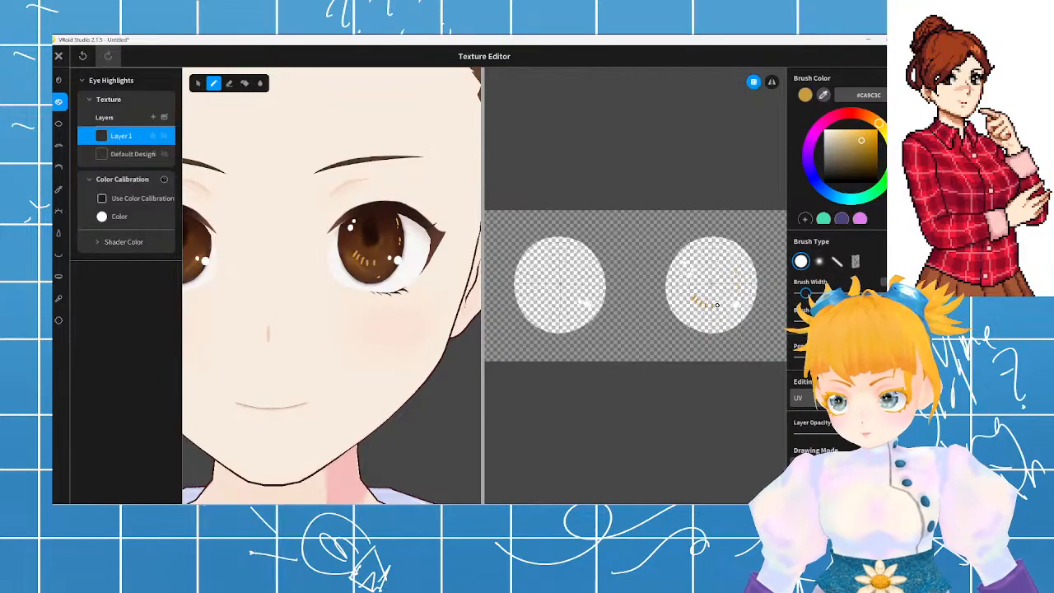
key("ctrl+z")
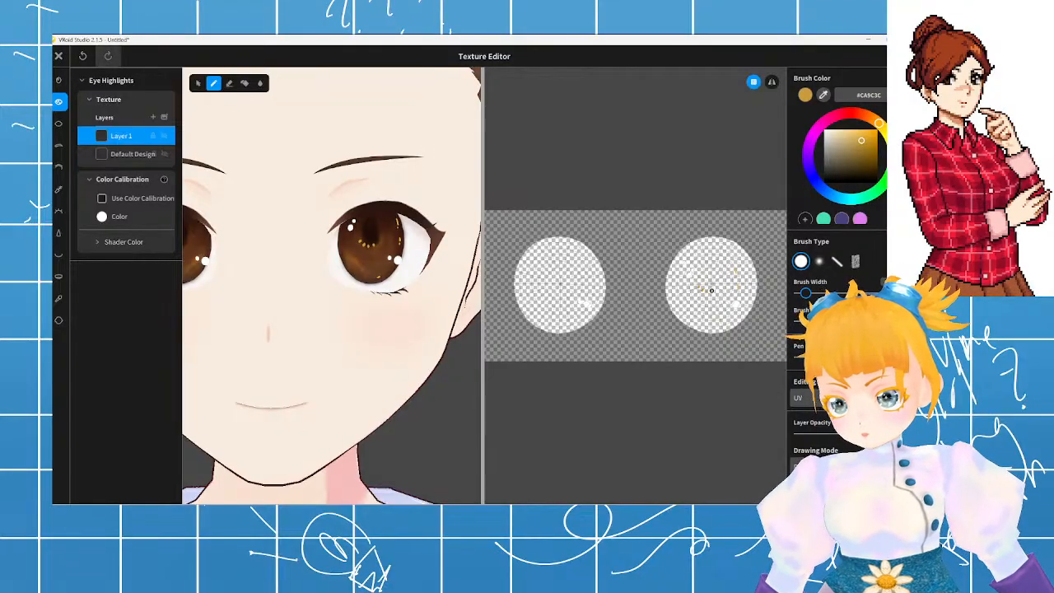
- Try small gold dashes around the lower inner edge of the left pupil, judge them on the whole face and undo them
key("ctrl+z")
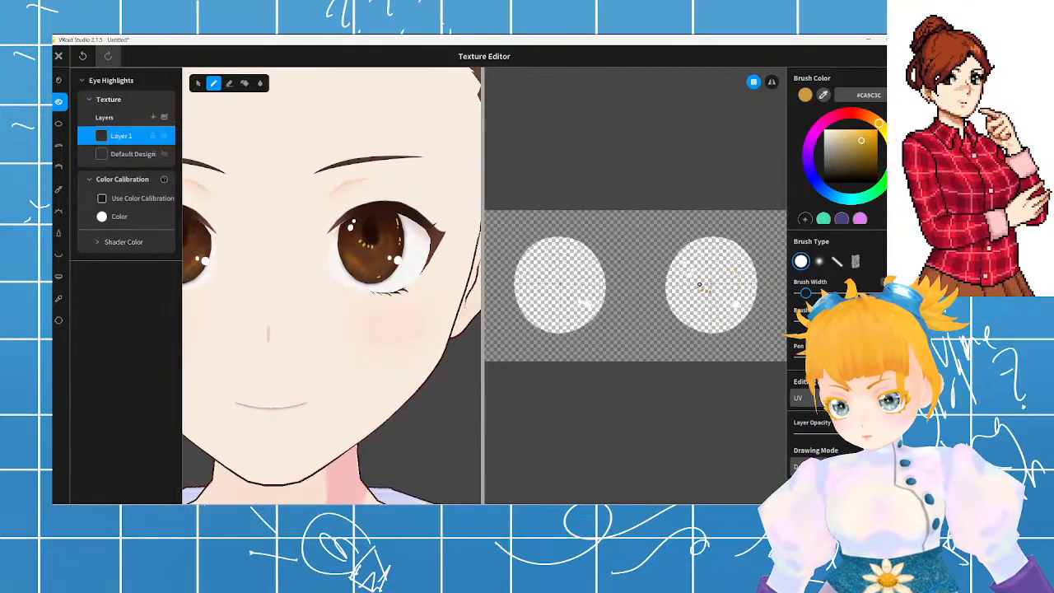
left_click_drag(703, 288, 708, 290)
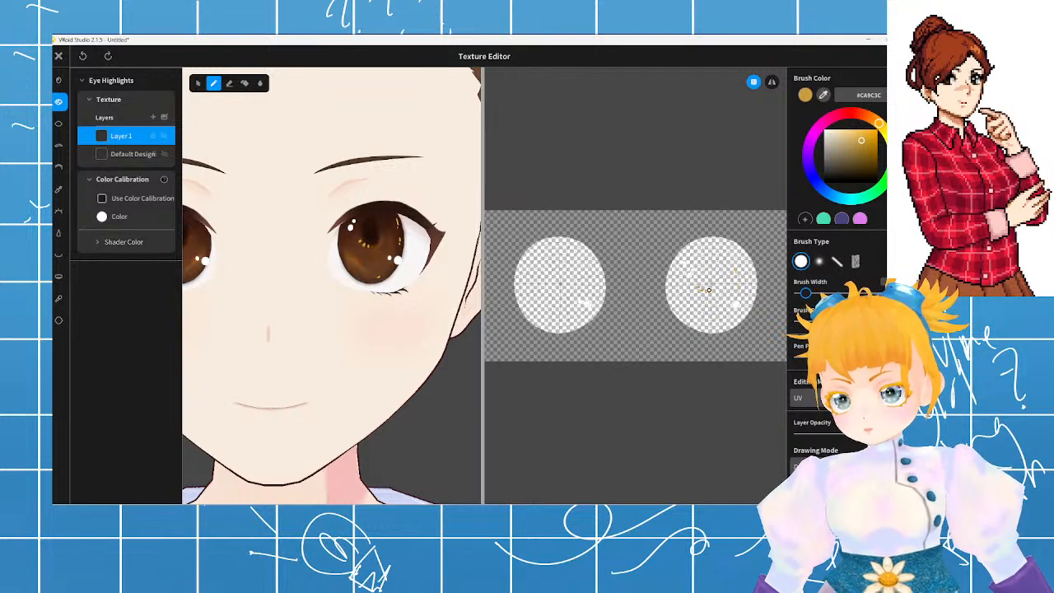
left_click(698, 281)
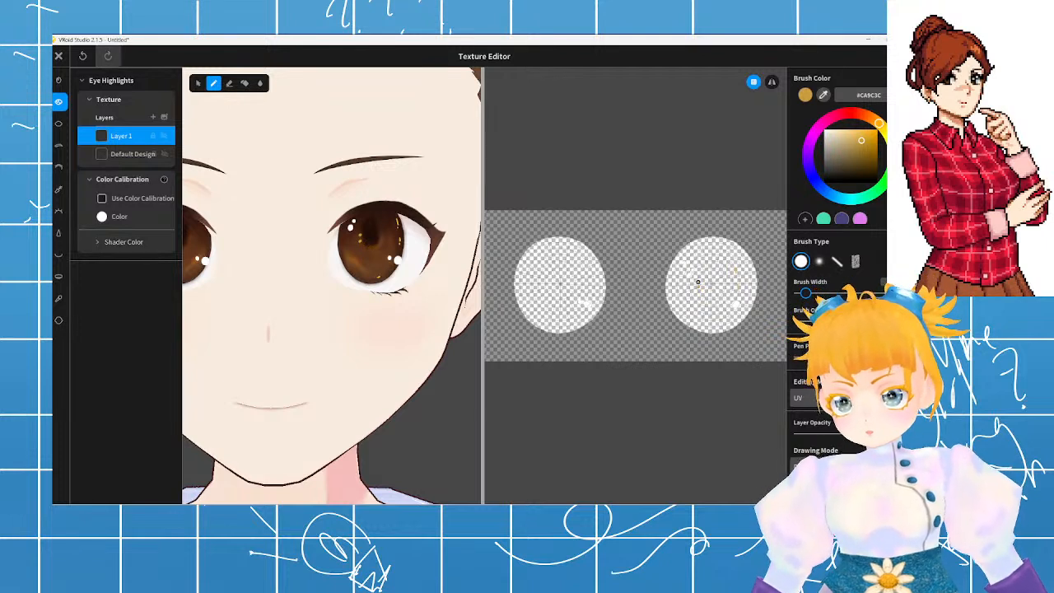
key("ctrl+z")
left_click(697, 284)
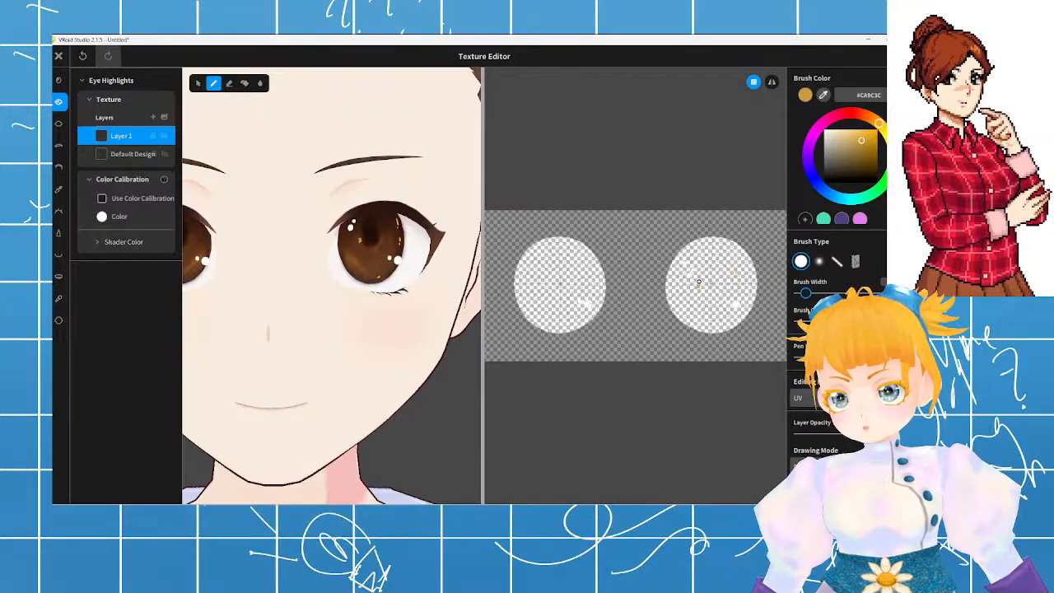
key("ctrl+z")
key("ctrl+z")
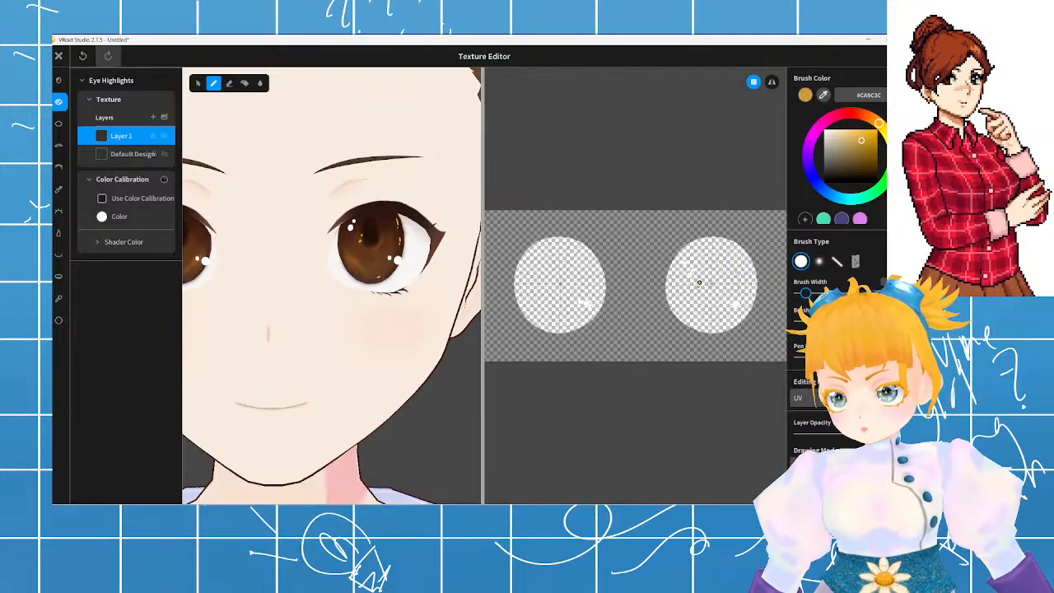
key("ctrl+z")
left_click(700, 284)
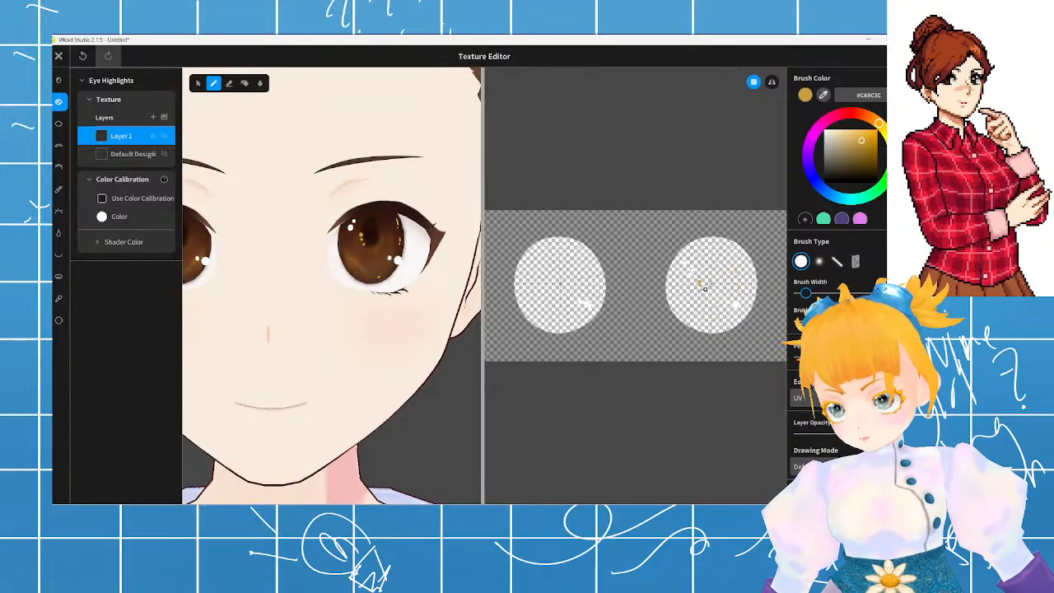
scroll(330, 307, "down", 10)
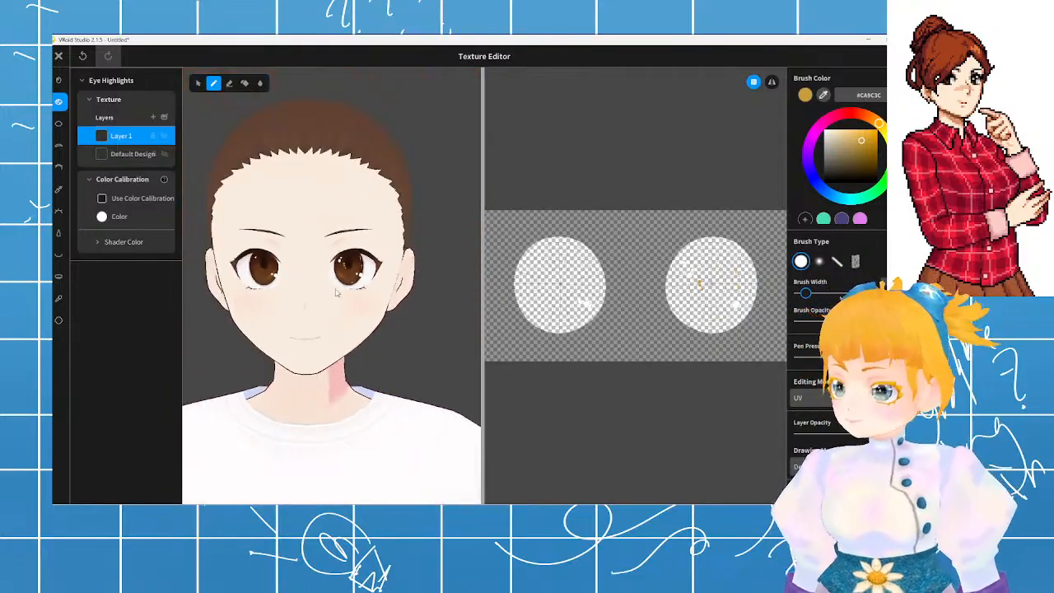
scroll(405, 285, "up", 10)
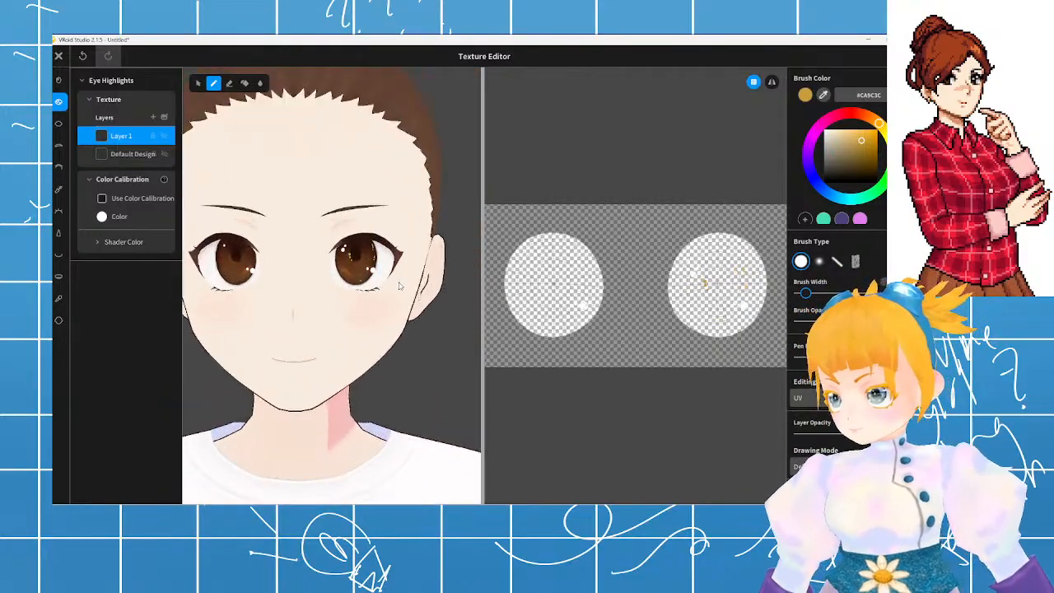
key("ctrl+z")
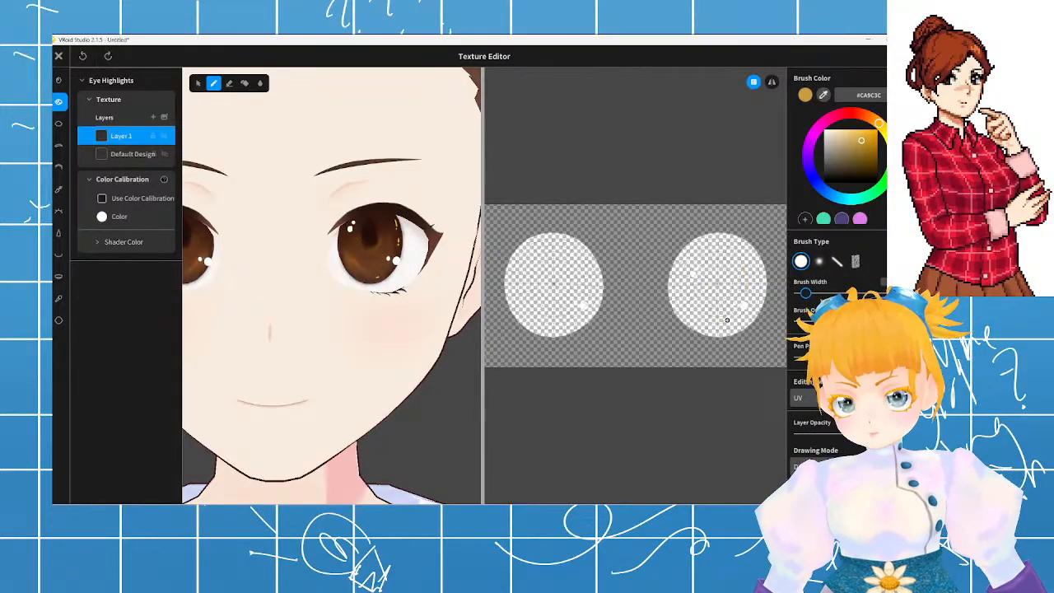
- Paint thin gold dashes in #CA9C3C along the lower outer rim of the left iris, redoing strokes as needed
left_click(726, 319)
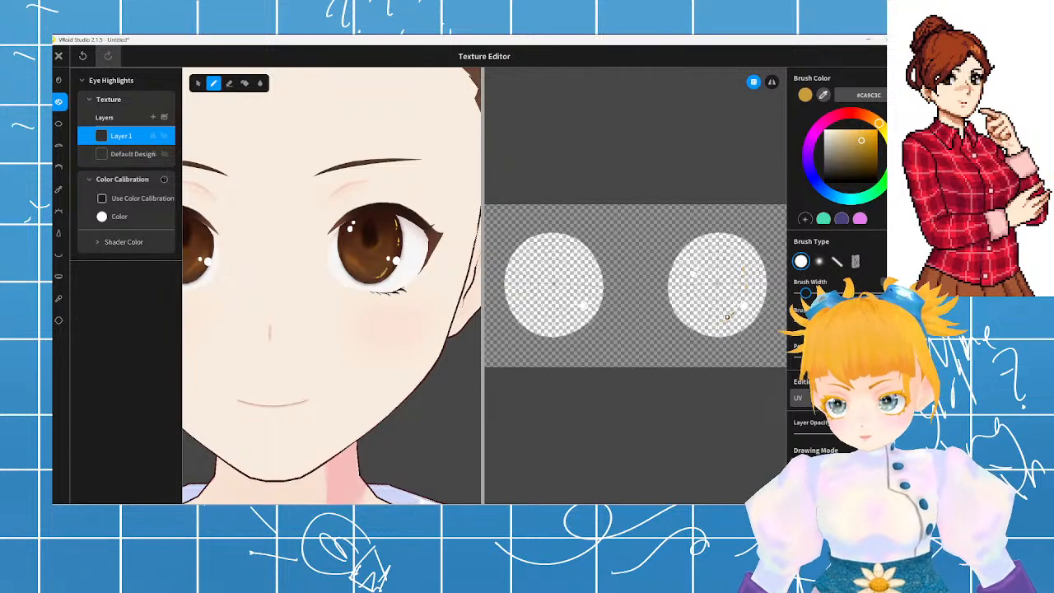
key("ctrl+z")
left_click_drag(730, 318, 734, 314)
key("ctrl+z")
key("ctrl+z")
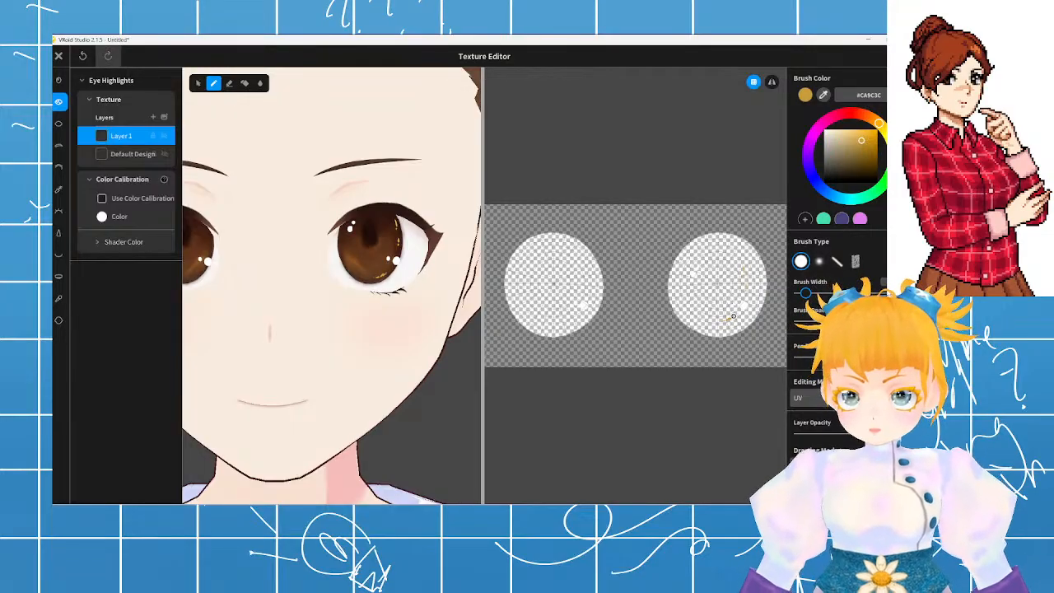
key("ctrl+z")
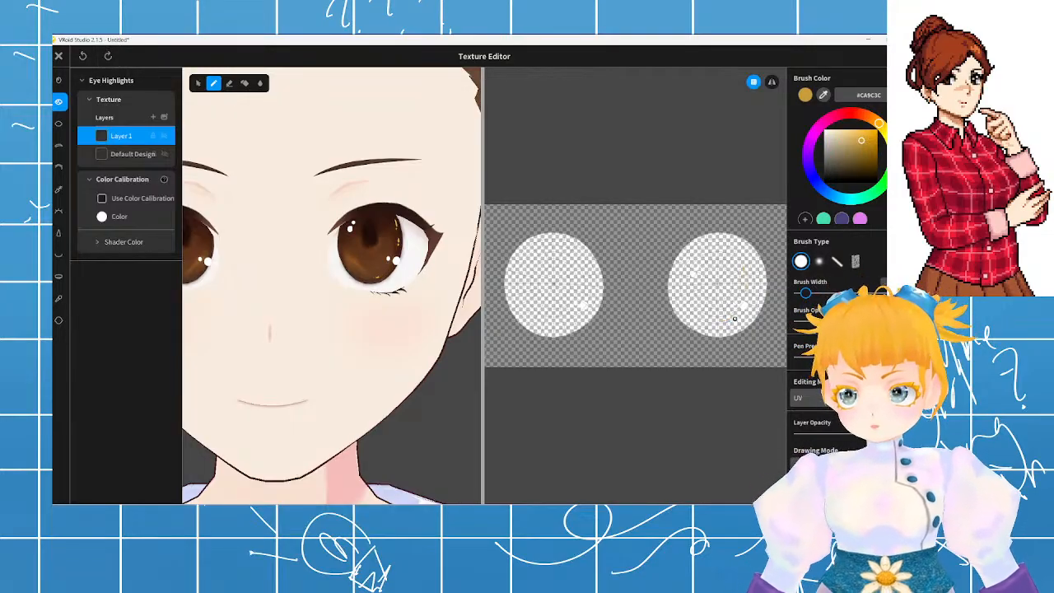
left_click_drag(729, 318, 734, 314)
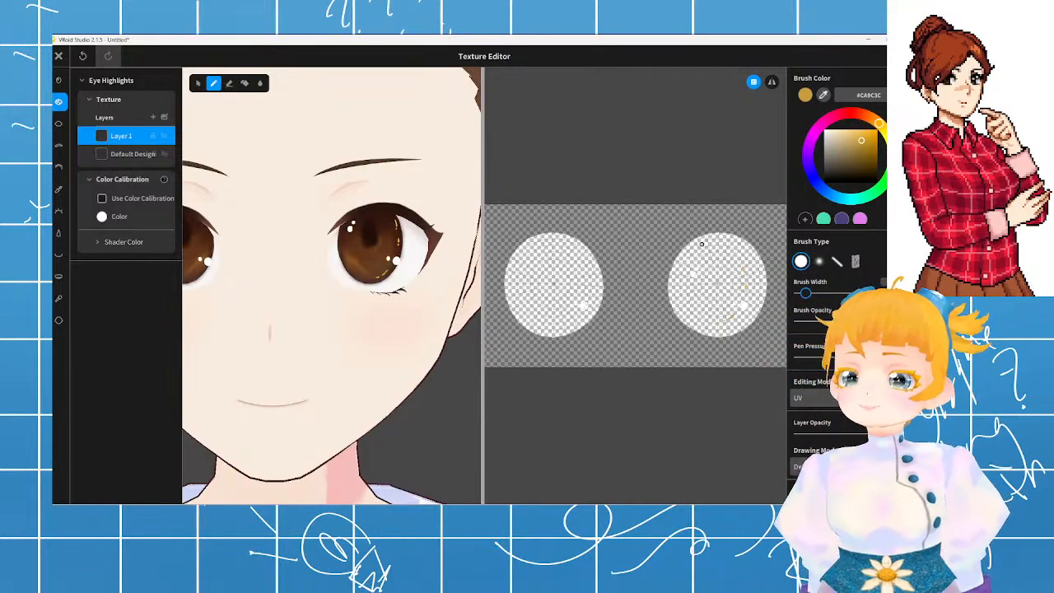
- Duplicate Layer 1 of the eye highlights and switch to the Selection tool with the copy active
scroll(702, 243, "down", 1)
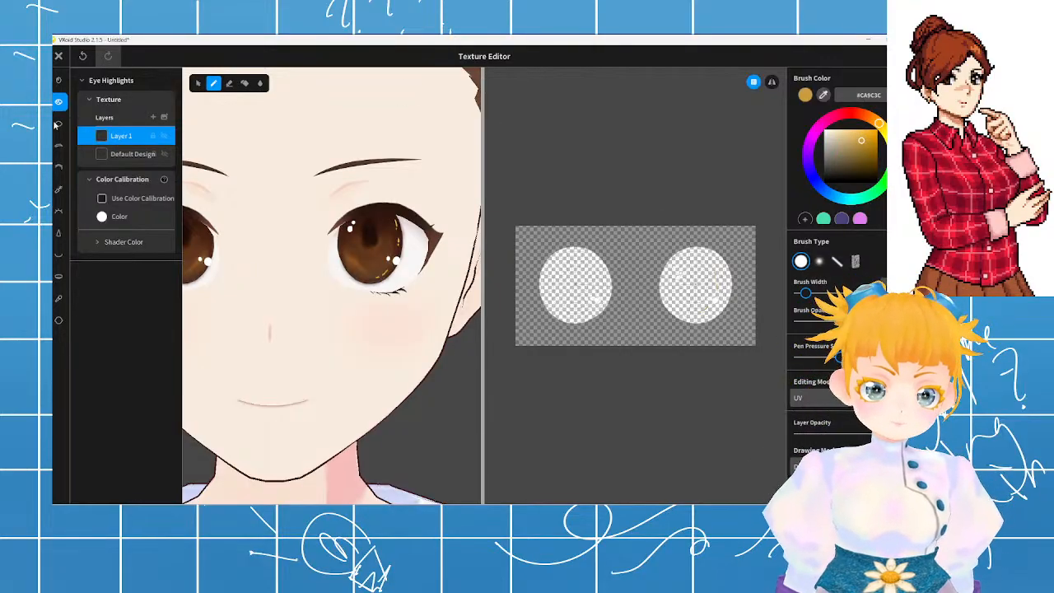
right_click(118, 139)
left_click(118, 140)
right_click(120, 140)
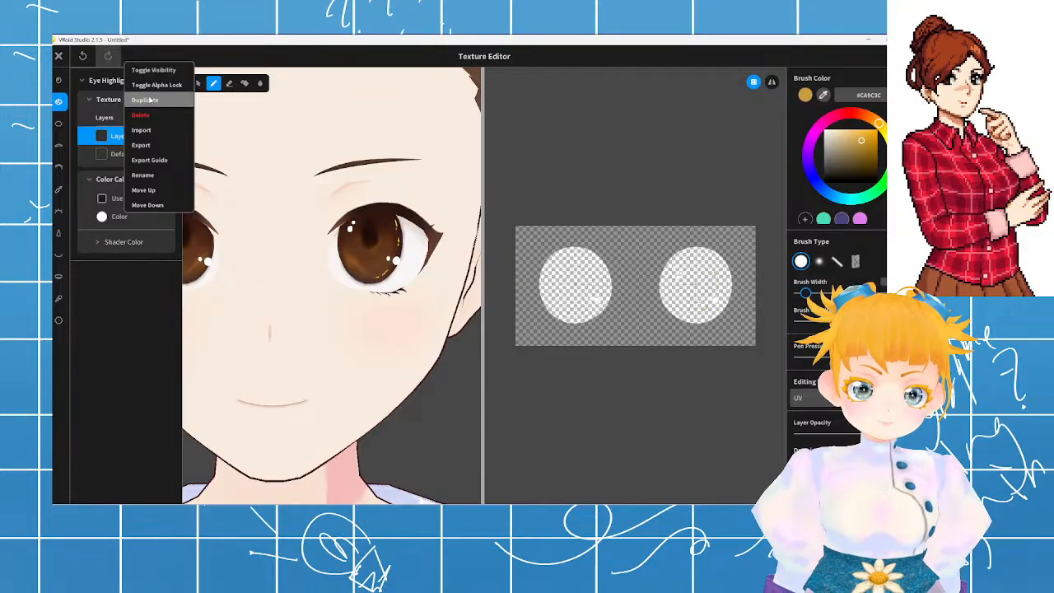
left_click(150, 100)
left_click(198, 83)
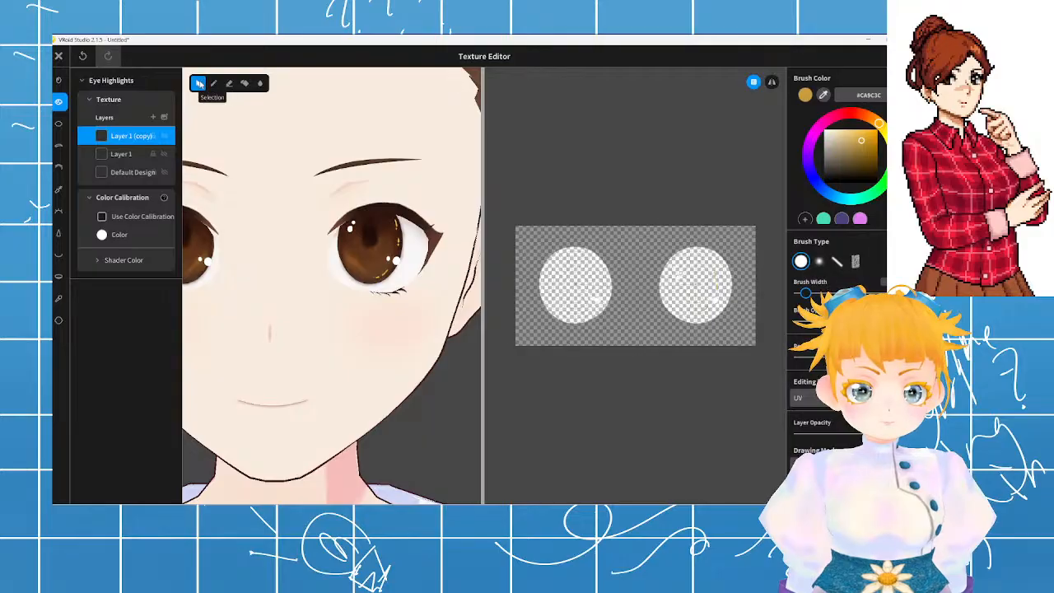
right_click(127, 138)
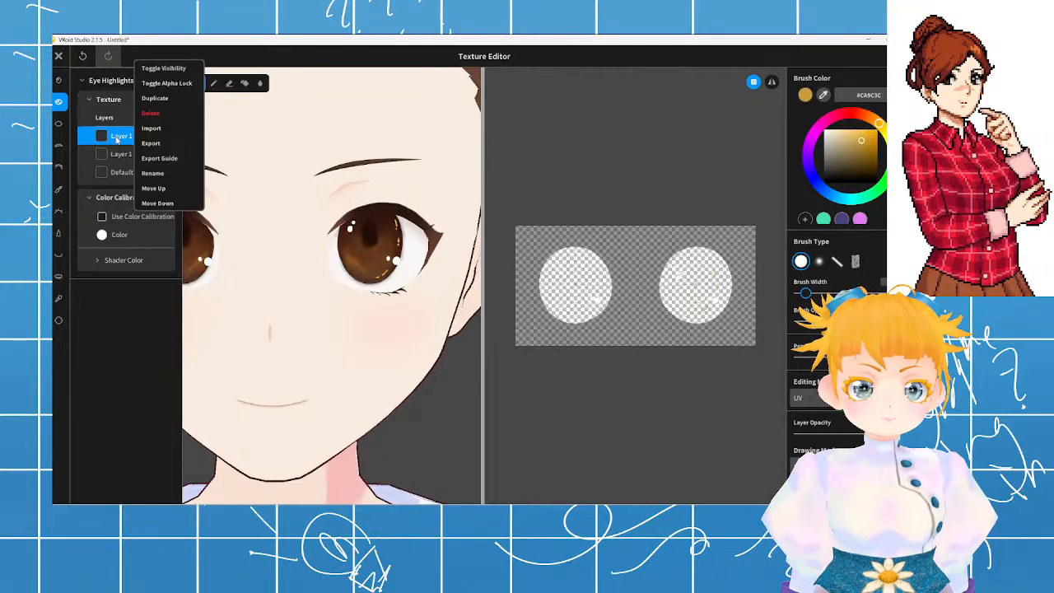
left_click(117, 140)
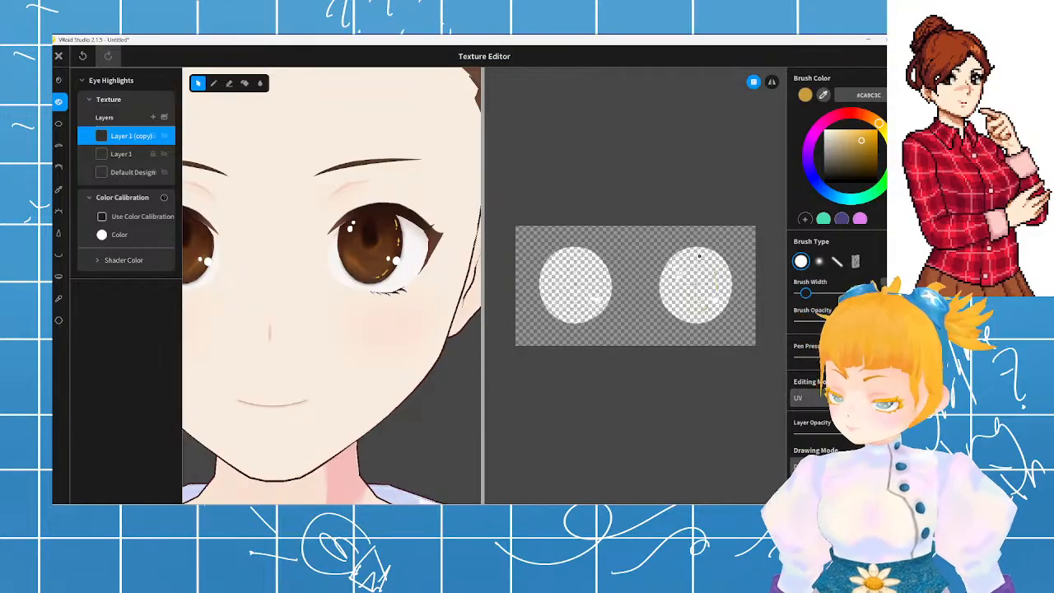
- Compare both eyes, set the brush color to near-white #F3F3F3 and switch to the Brush for the eye that lacks upper highlights
scroll(365, 268, "down", 5)
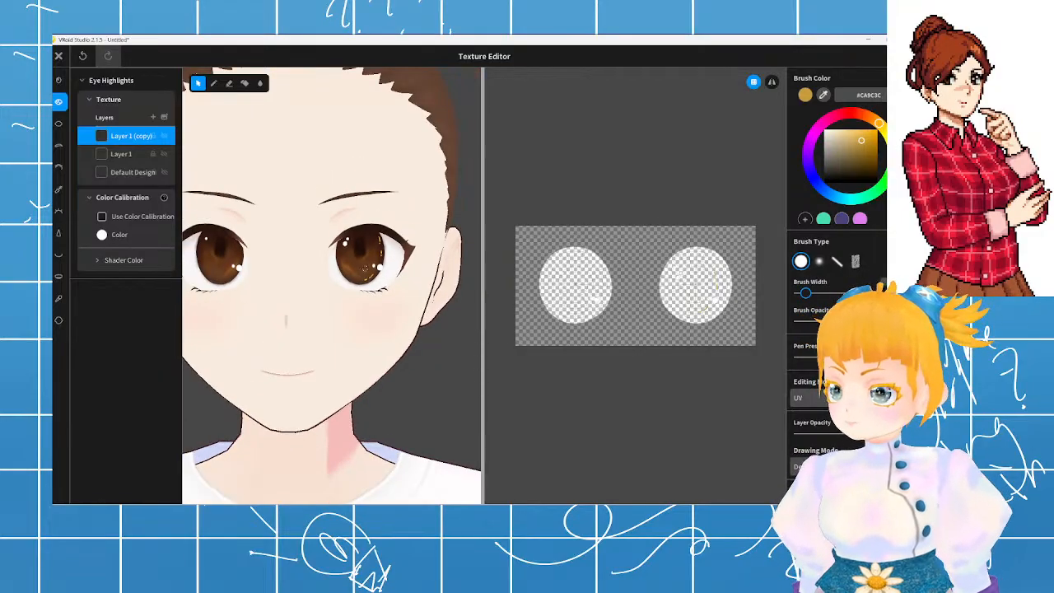
scroll(365, 268, "up", 4)
right_click_drag(263, 287, 290, 279)
scroll(265, 259, "up", 5)
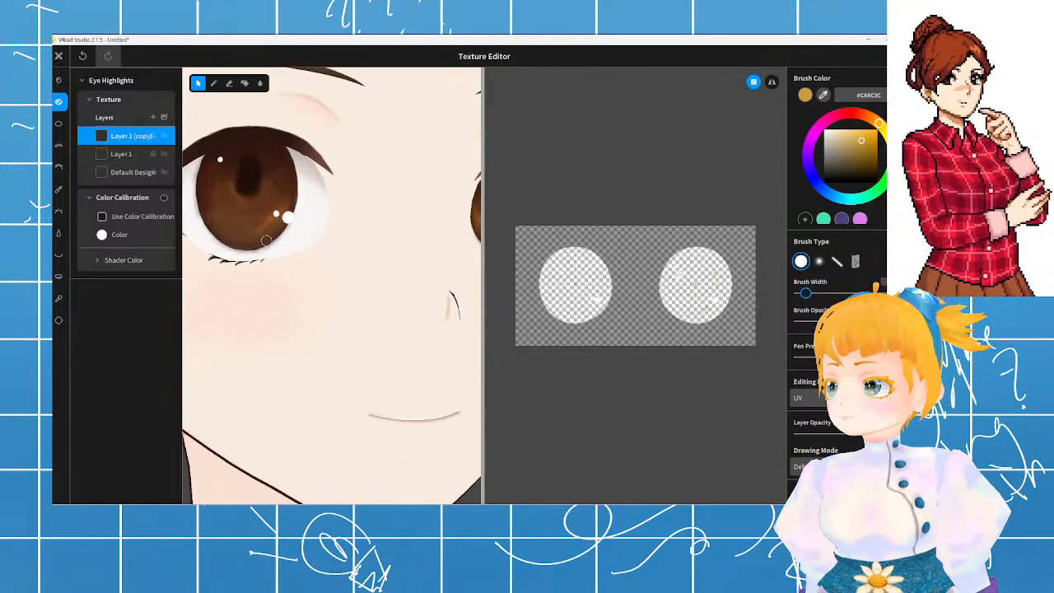
scroll(428, 222, "down", 2)
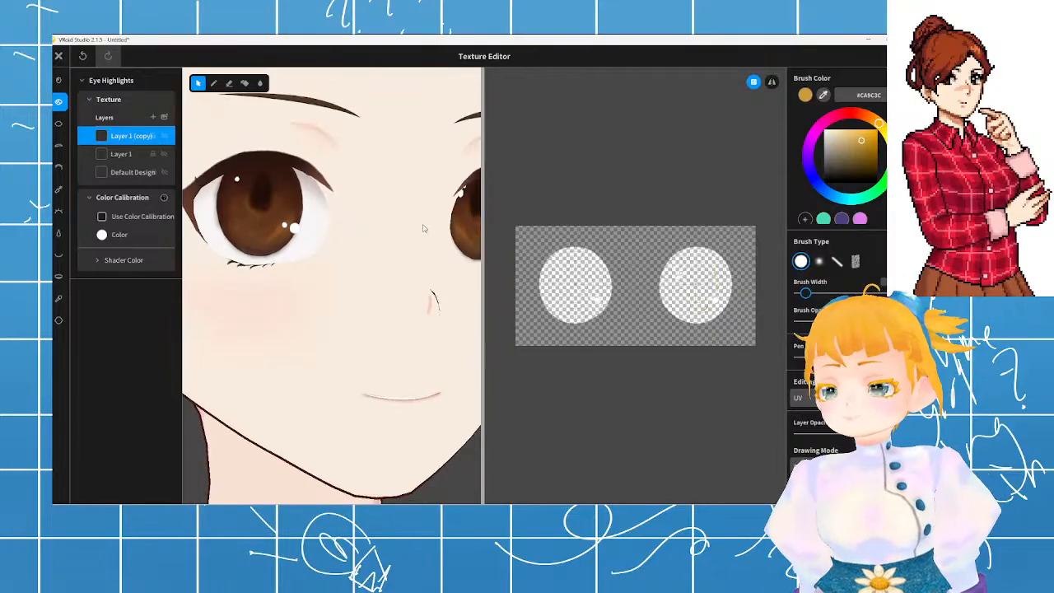
mouse_move(410, 226)
right_mouse_down()
mouse_move(358, 226)
mouse_move(403, 227)
right_mouse_up()
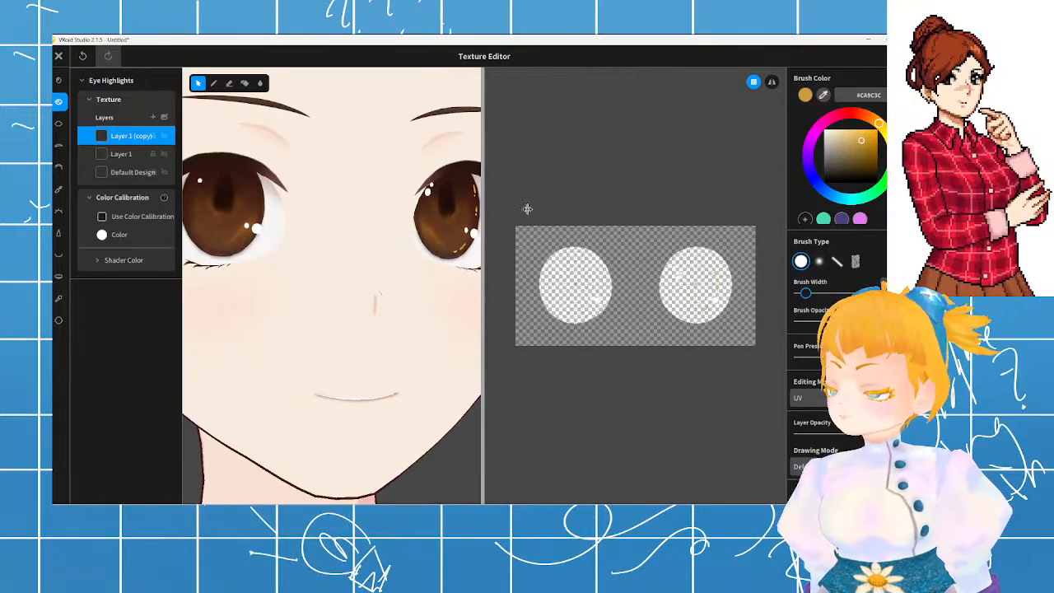
left_click(824, 137)
left_click_drag(823, 133, 823, 132)
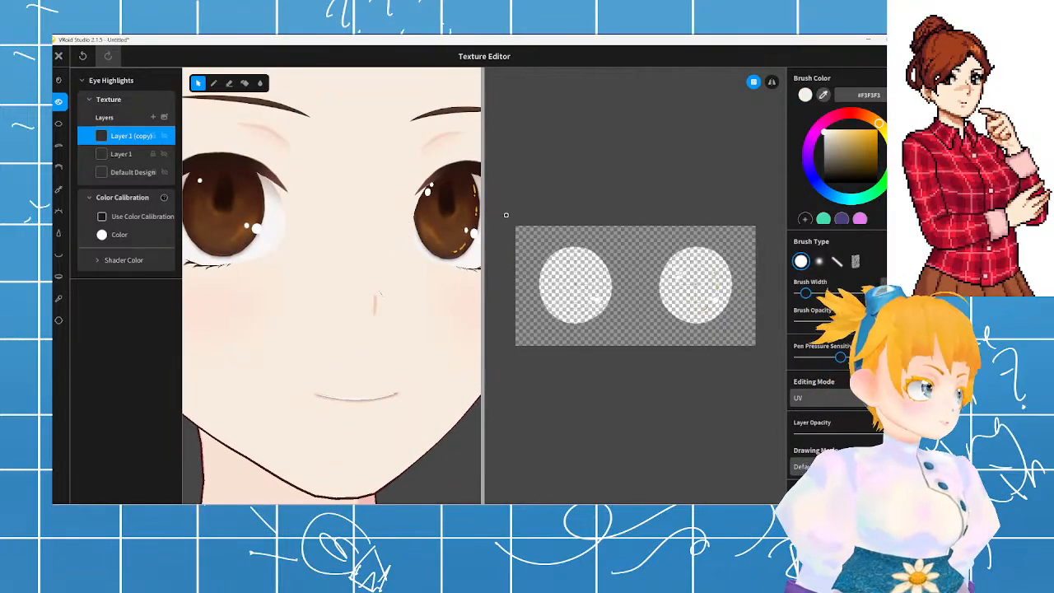
scroll(213, 186, "up", 2)
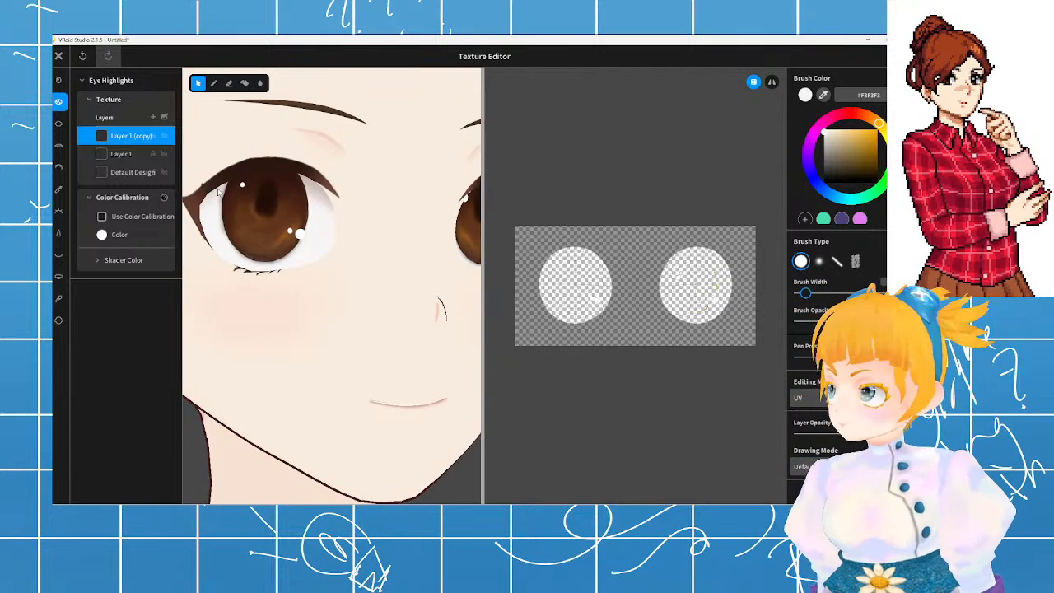
left_click(213, 82)
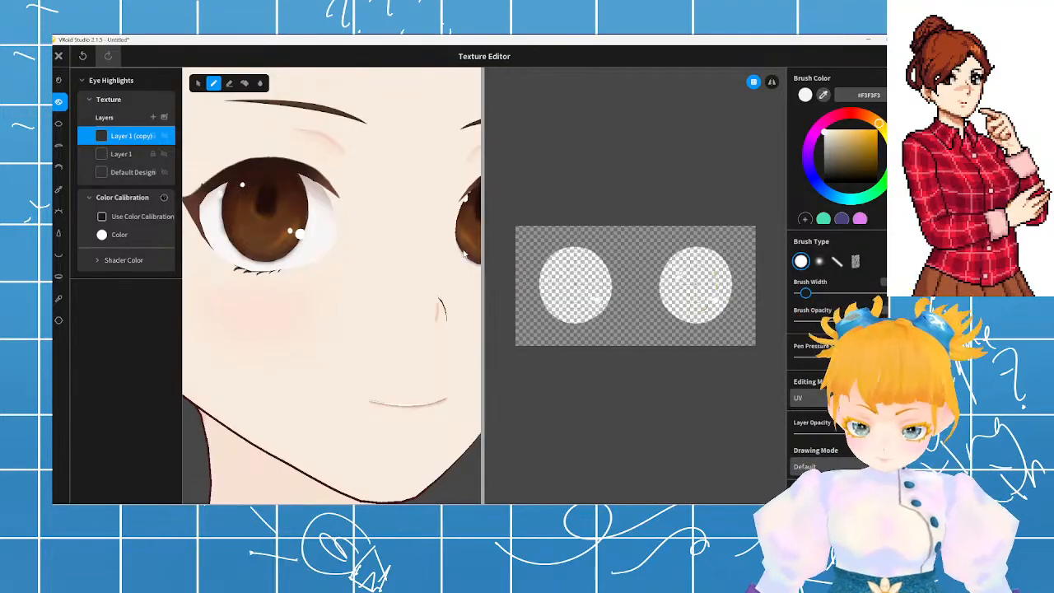
- Paint small white highlight spots on the upper outer part of the character's right iris, redoing strokes as needed
key("ctrl+z")
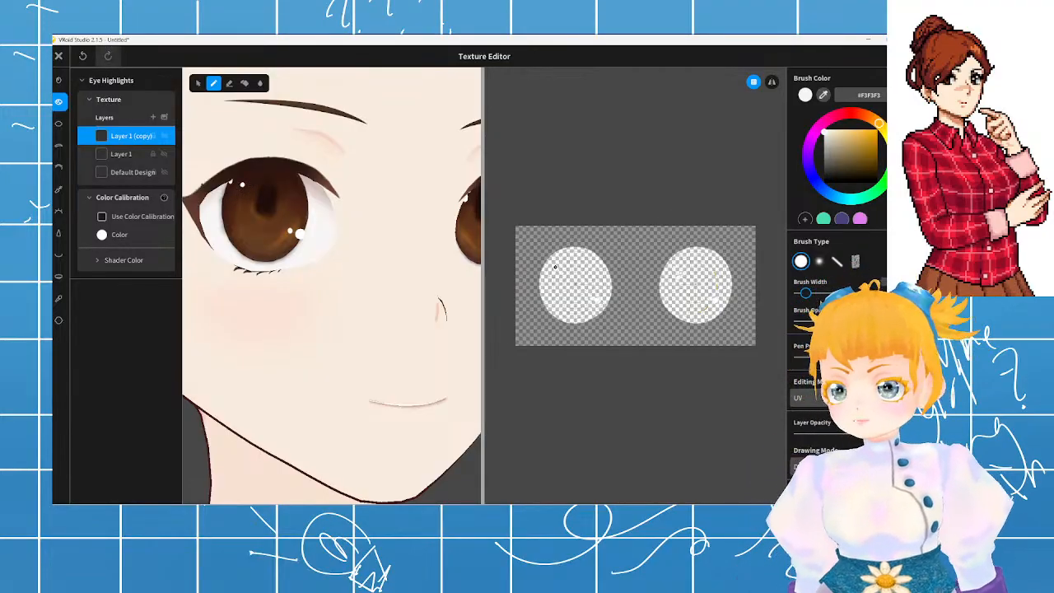
key("ctrl+y")
key("ctrl+z")
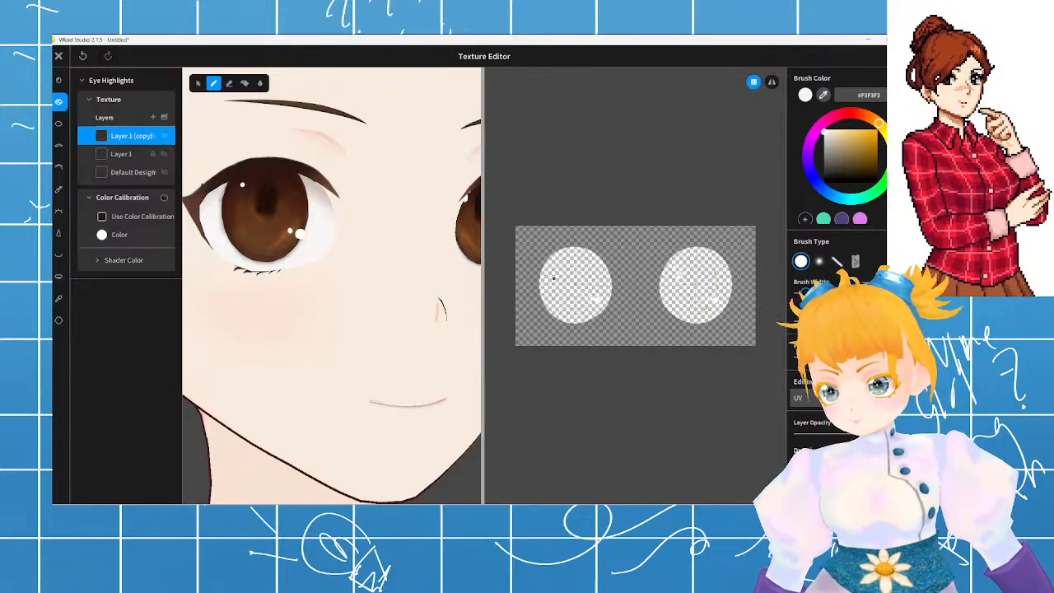
left_click_drag(554, 277, 558, 282)
key("ctrl+z")
key("ctrl+y")
key("ctrl+z")
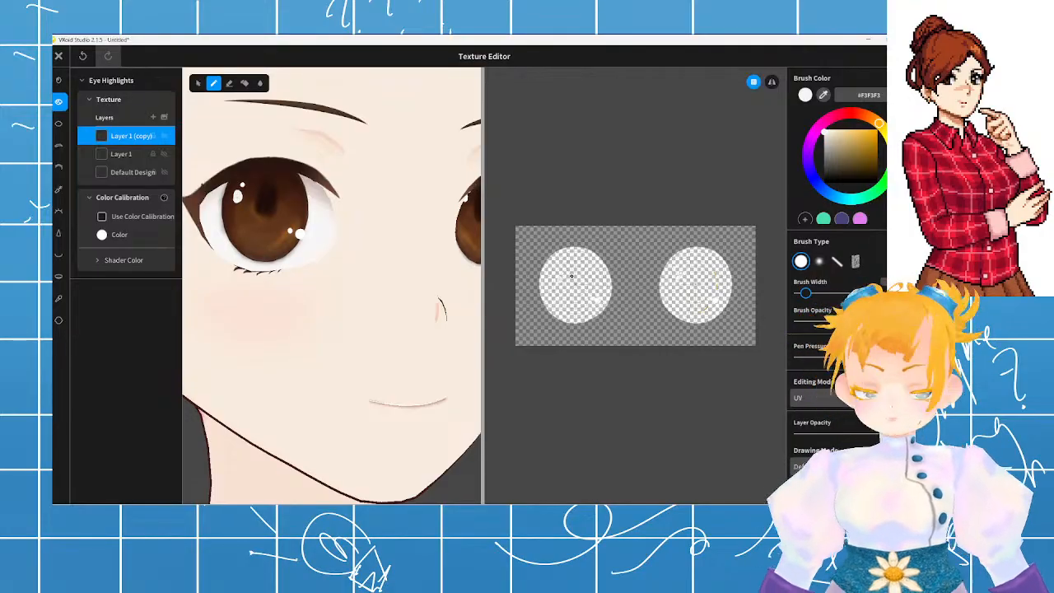
- Set the brush color to #F3A500, try a short stroke on the inner rim of the character's right iris and undo it
left_click(878, 136)
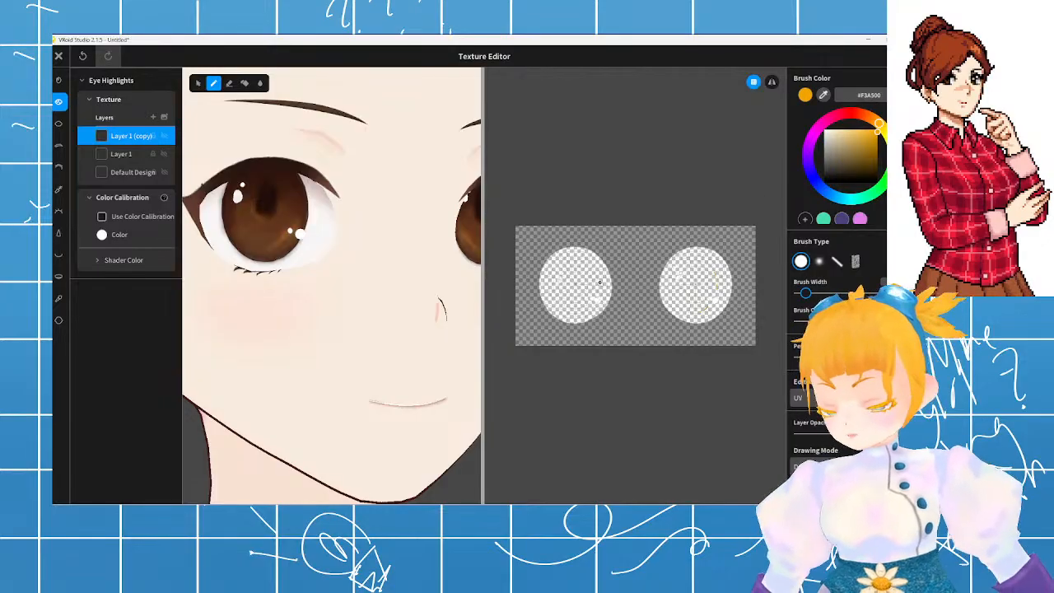
left_click_drag(603, 276, 603, 282)
key("ctrl+z")
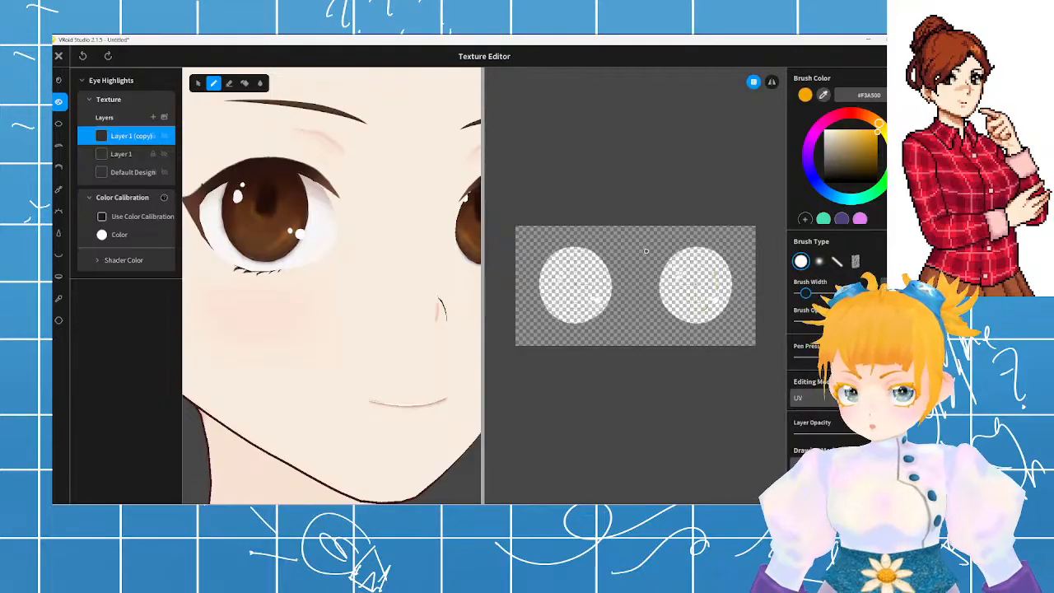
- Paint thin gold dashes in #FFC834 along the lower inner rim of the character's right iris, redoing strokes as needed
mouse_move(883, 128)
left_mouse_down()
mouse_move(867, 132)
mouse_move(881, 124)
left_mouse_up()
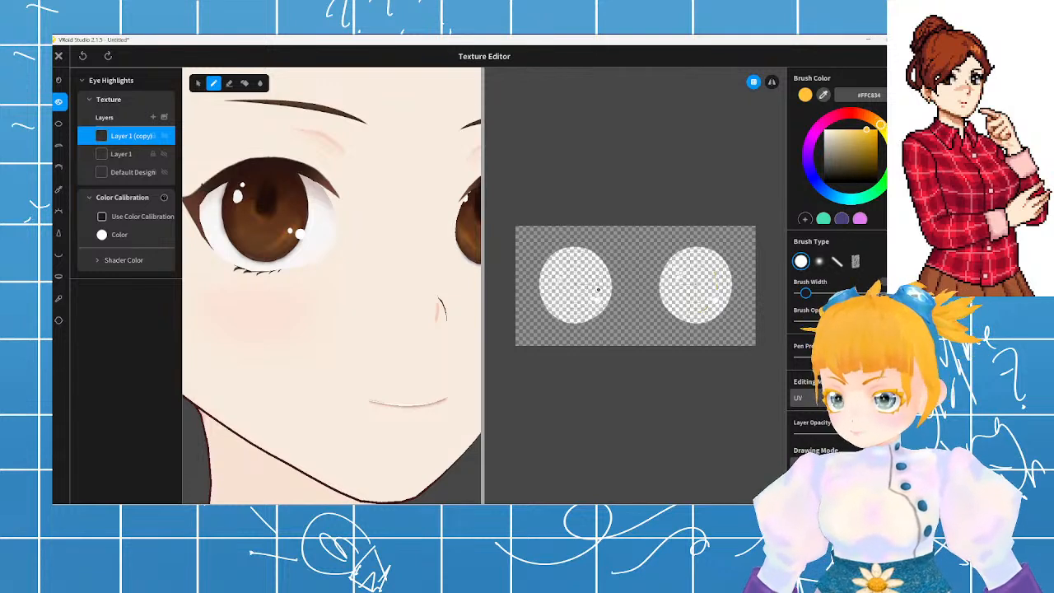
mouse_move(598, 289)
left_mouse_down()
mouse_move(598, 278)
mouse_move(599, 292)
left_mouse_up()
key("ctrl+z")
key("ctrl+z")
key("ctrl+z")
key("ctrl+z")
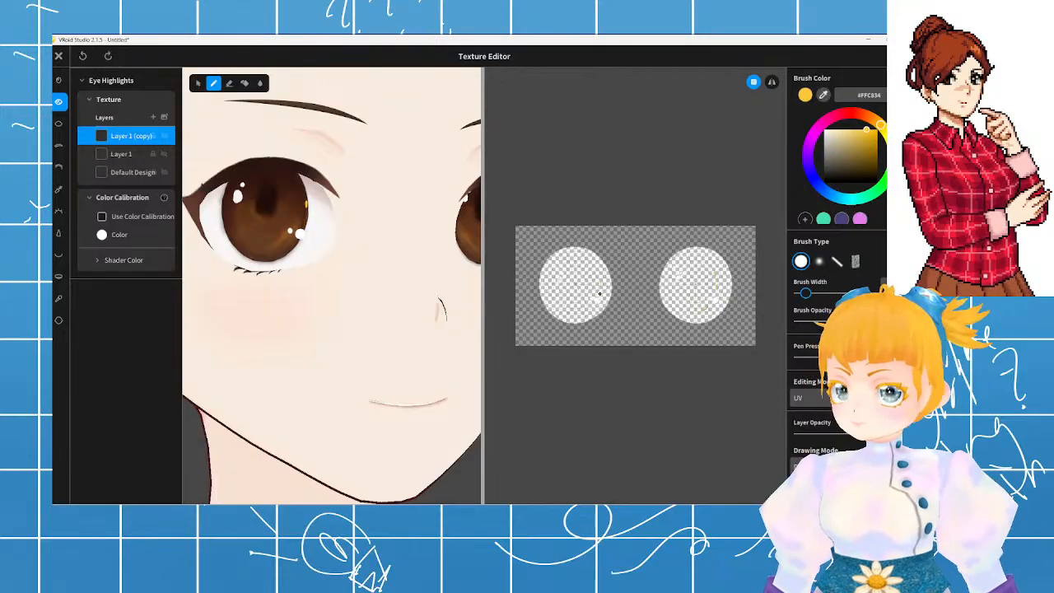
key("ctrl+z")
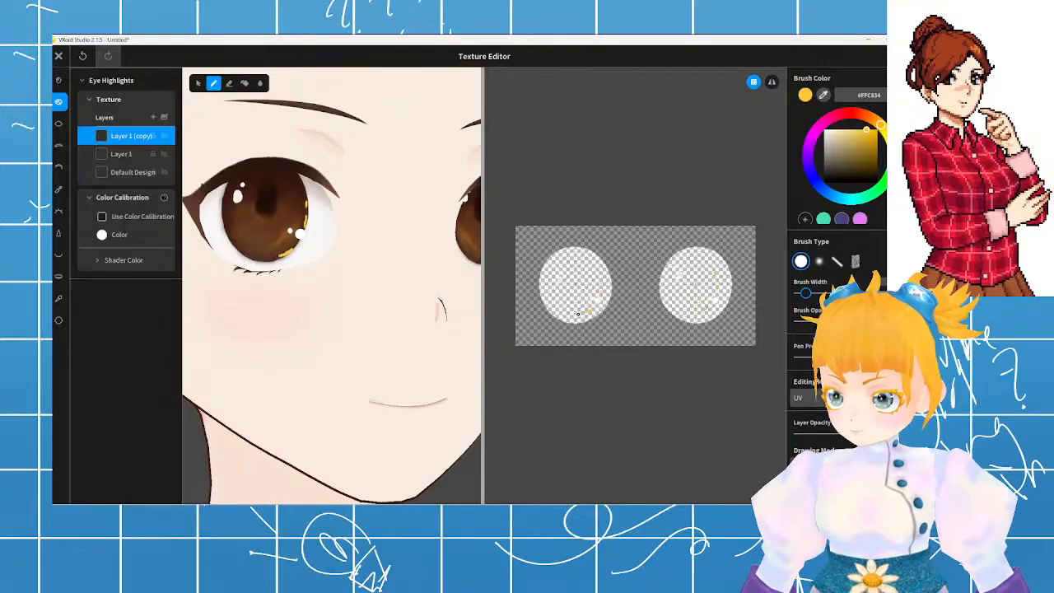
key("ctrl+z")
left_click(581, 314)
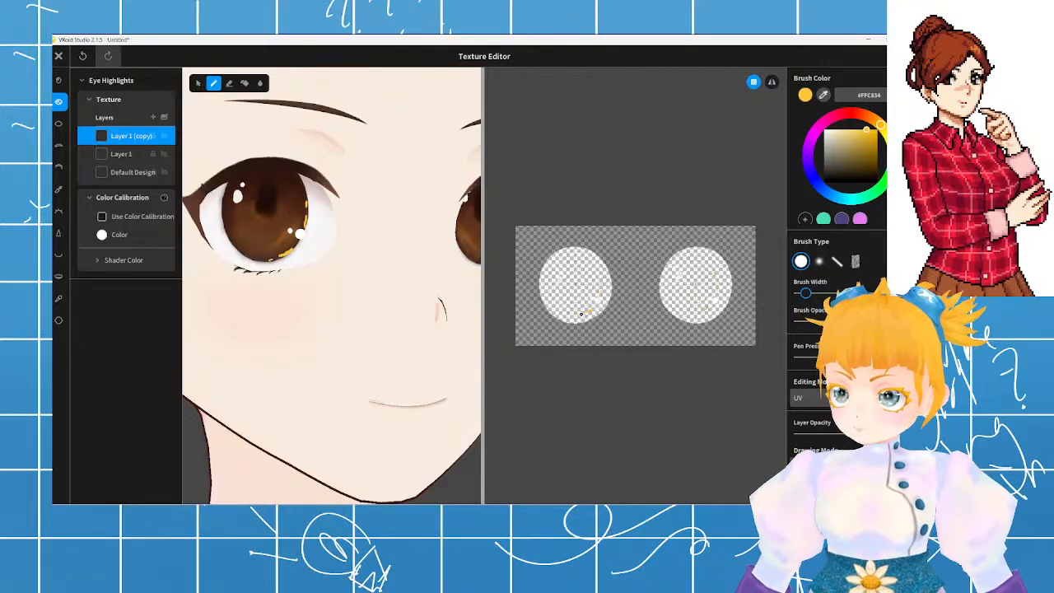
- Judge the eyes on the whole face and erase the gold dashes from both irises on Layer 1 (copy) and Layer 1
scroll(407, 318, "down", 5)
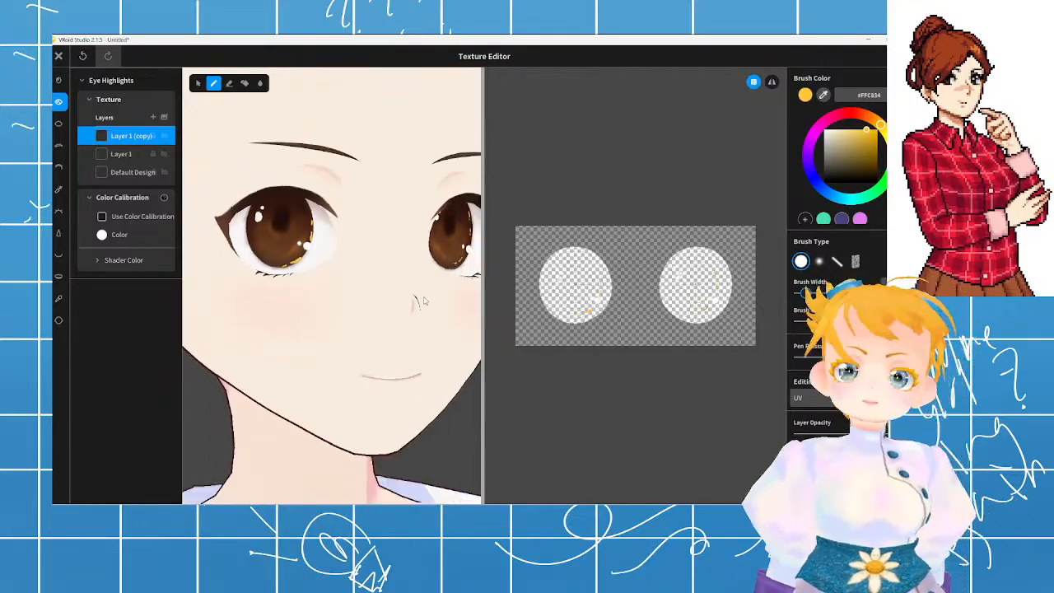
scroll(398, 318, "down", 2)
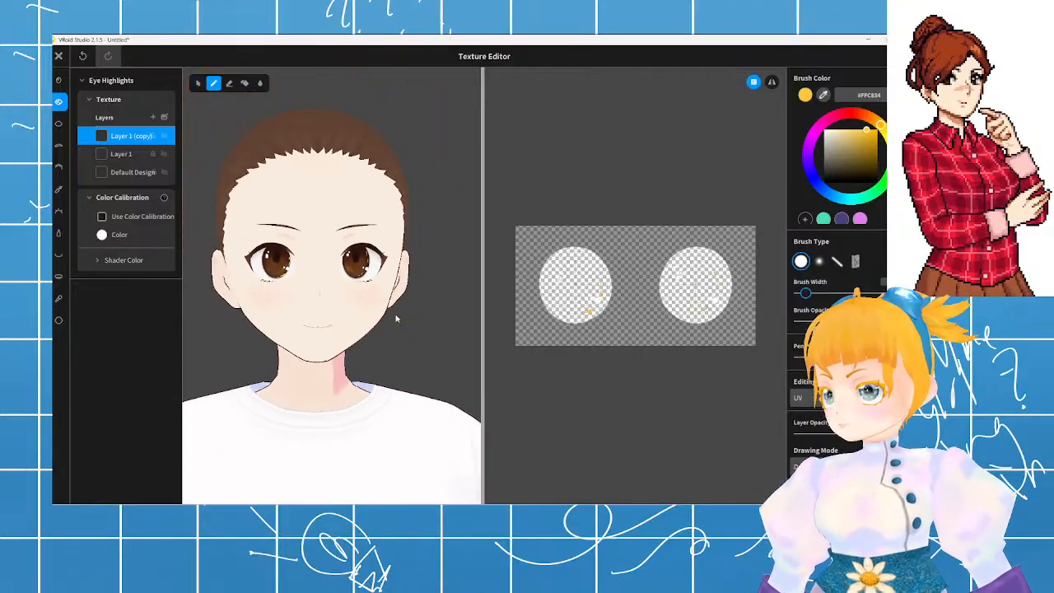
right_click_drag(393, 319, 392, 322)
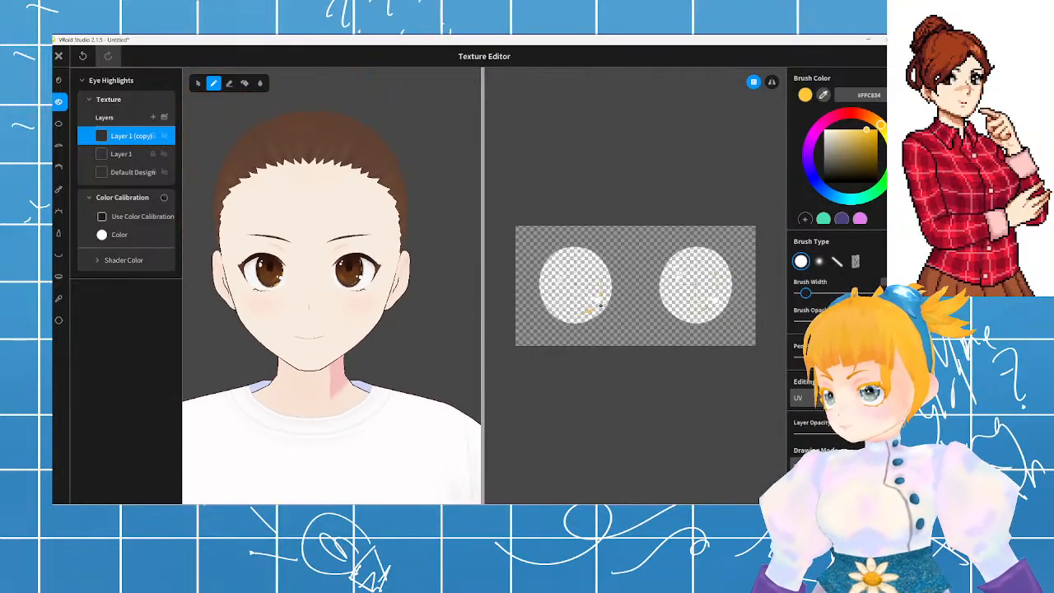
scroll(600, 305, "up", 2)
key("e")
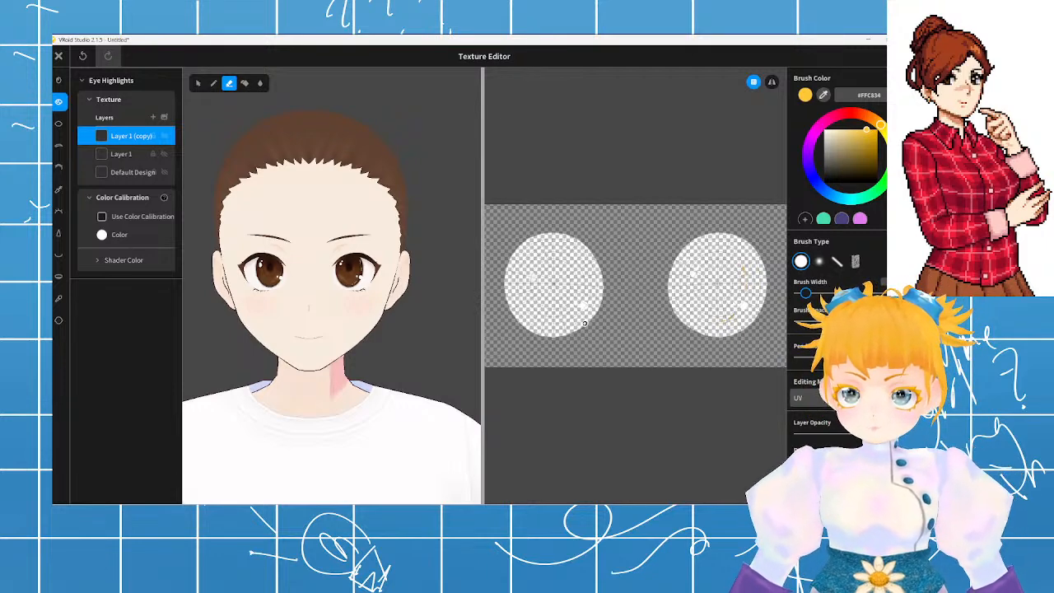
left_click(124, 155)
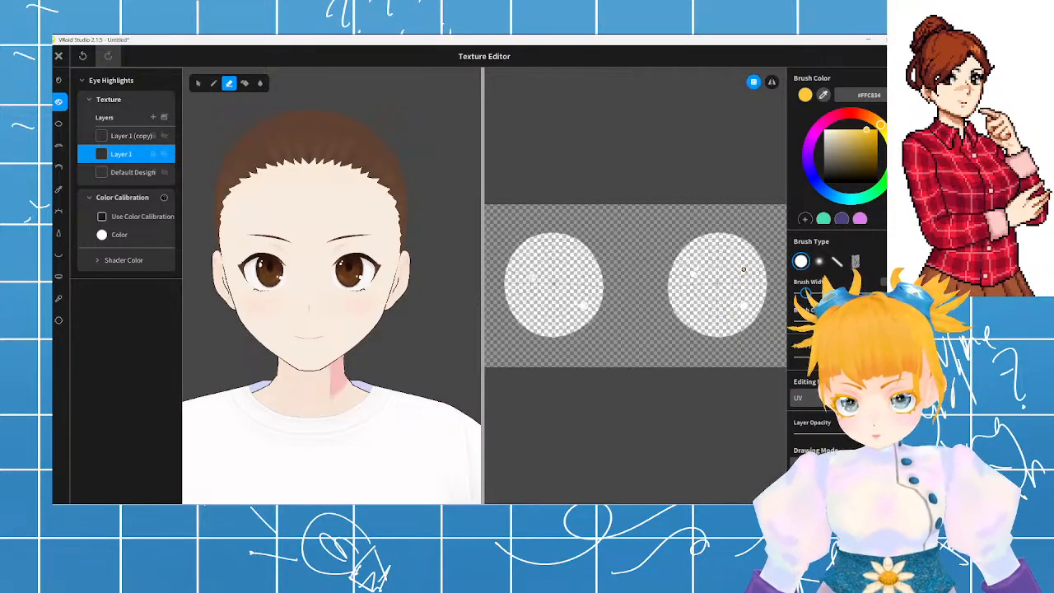
scroll(310, 331, "down", 2)
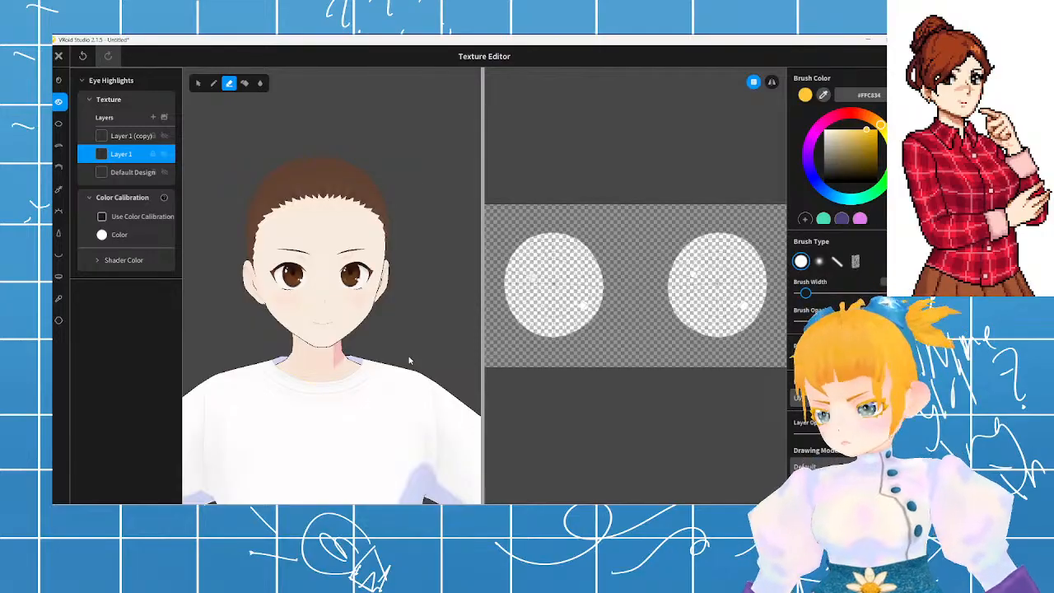
- Open the Eyebrows texture and import the reference picture of the character in the red plaid shirt into its layer
left_click(58, 124)
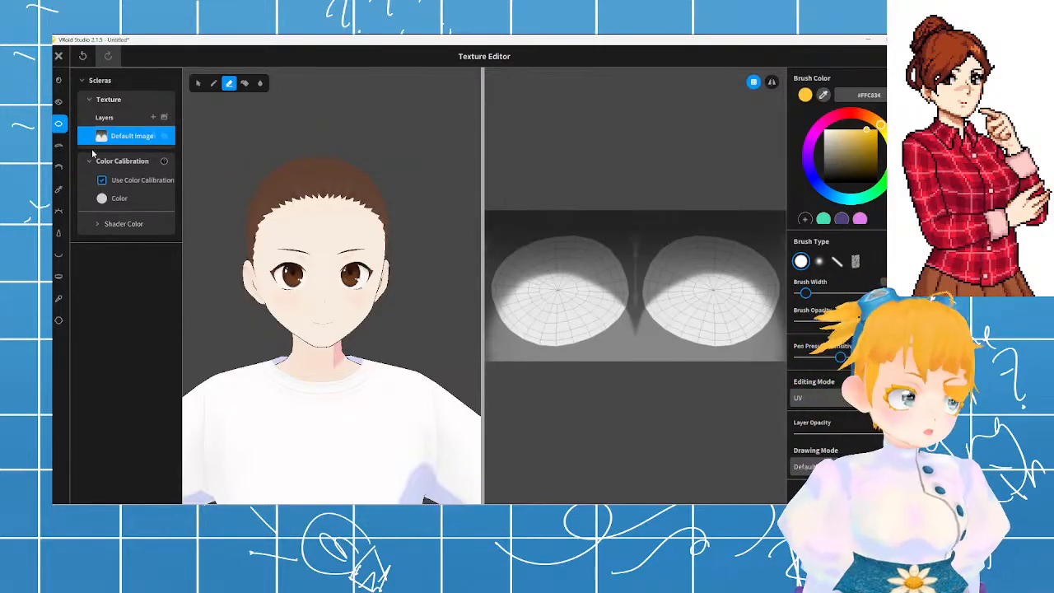
left_click(58, 145)
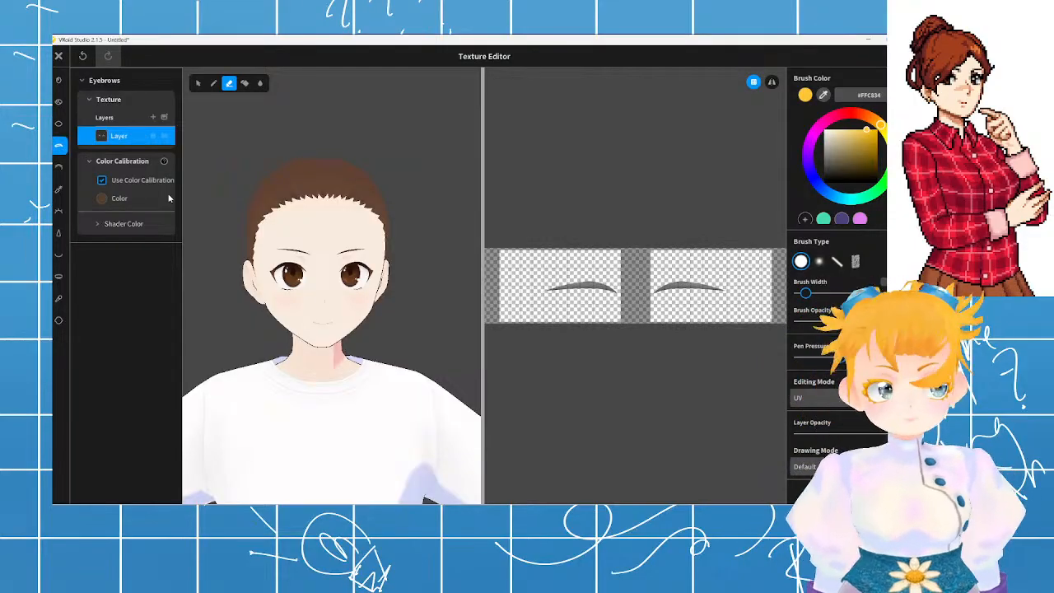
scroll(195, 208, "up", 5)
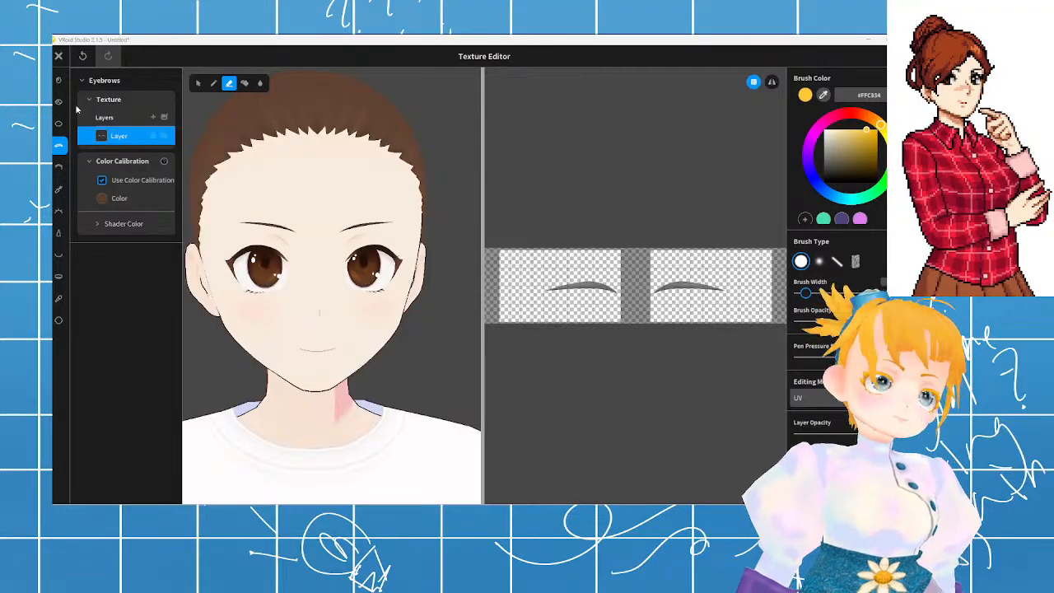
right_click(115, 138)
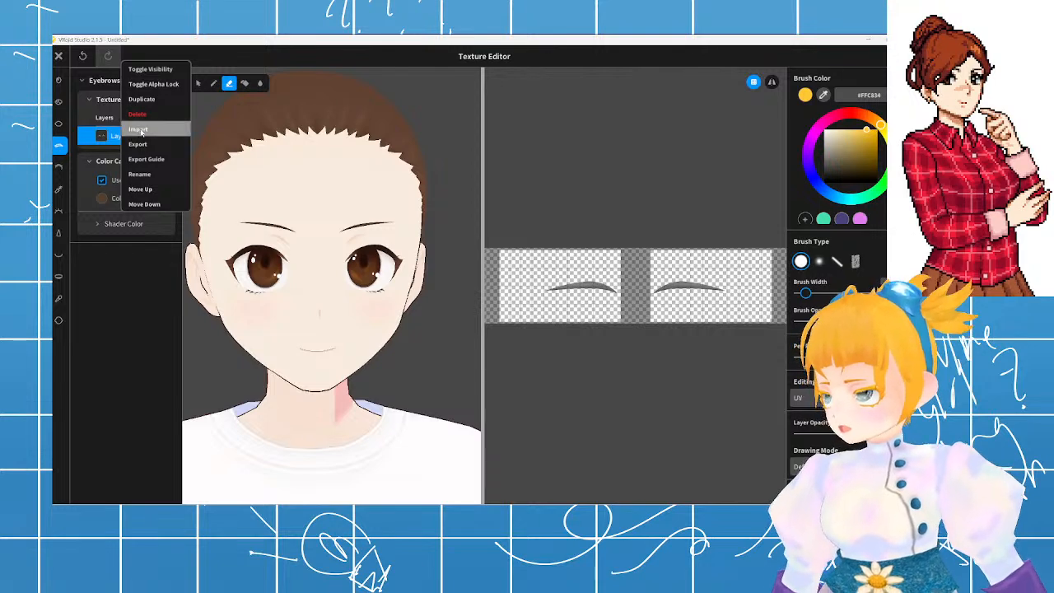
left_click(138, 129)
left_click_drag(233, 55, 1053, 329)
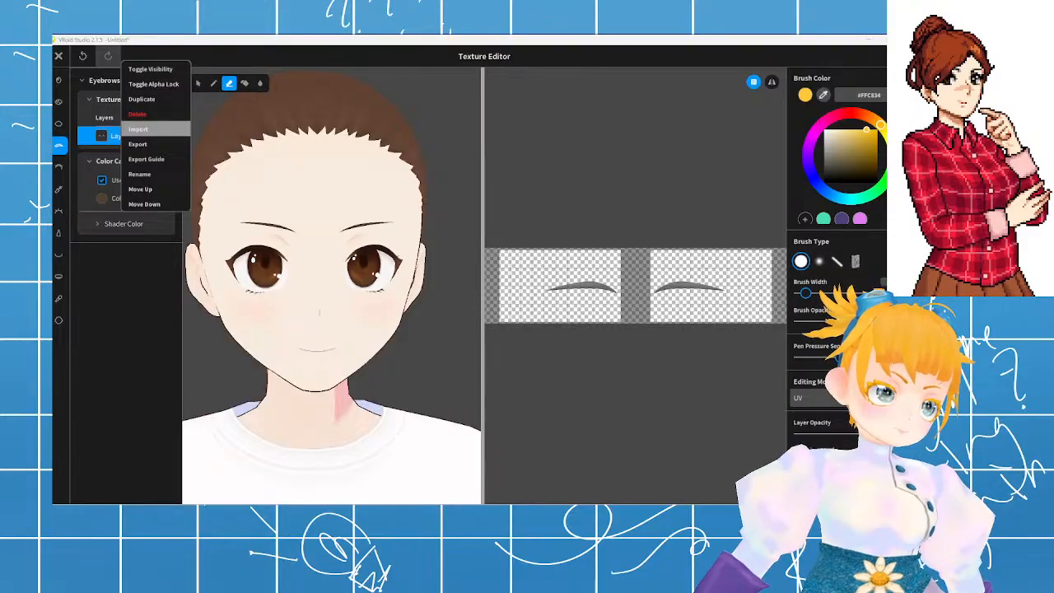
key("Return")
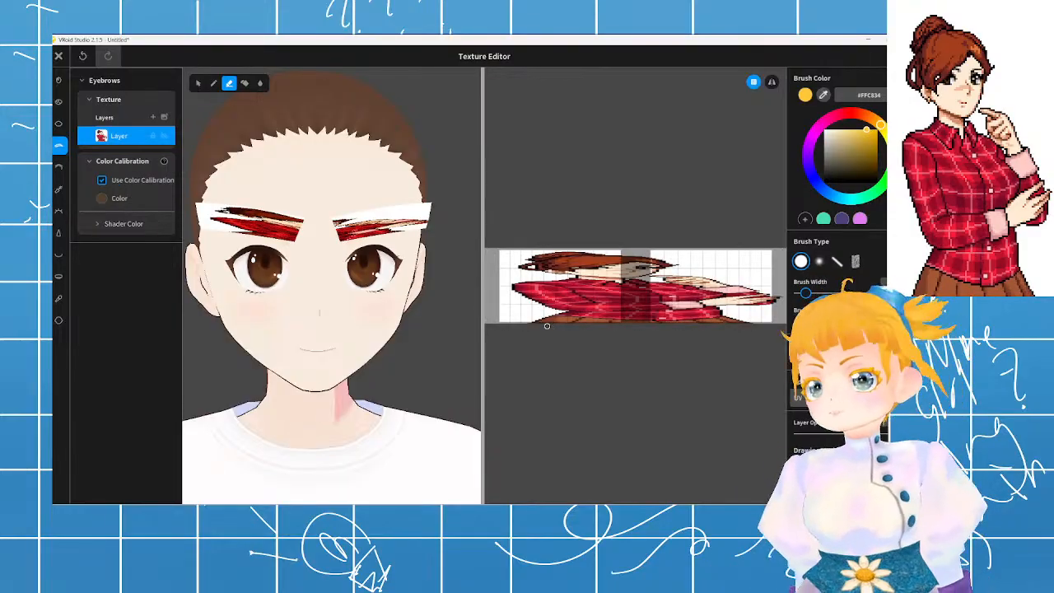
- Sample the reference's reddish-brown hair color #A3401B as the brush color and undo the image import on the eyebrow layer
scroll(568, 297, "up", 1)
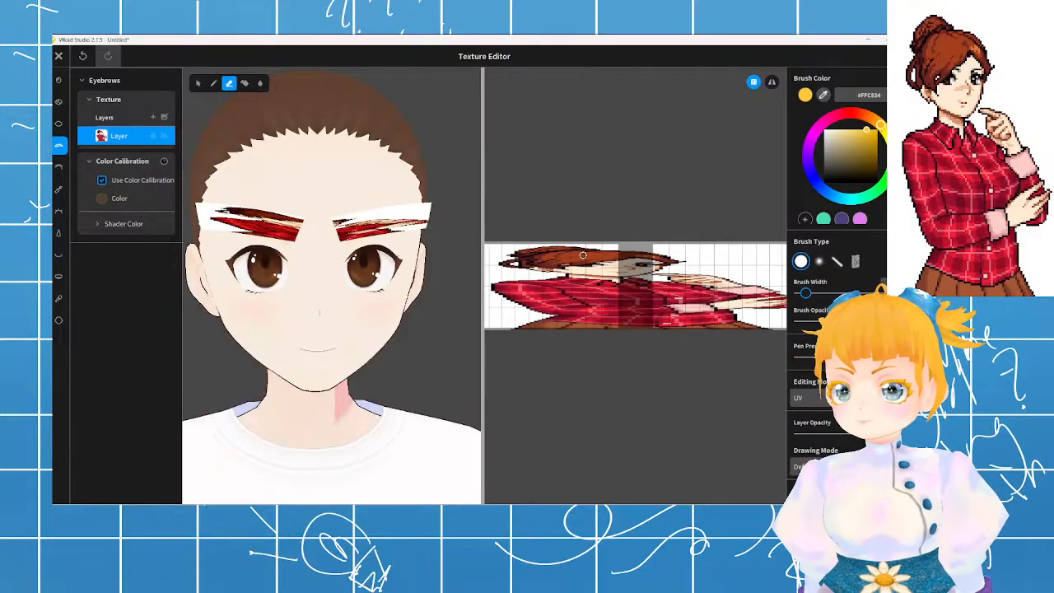
left_click(824, 95)
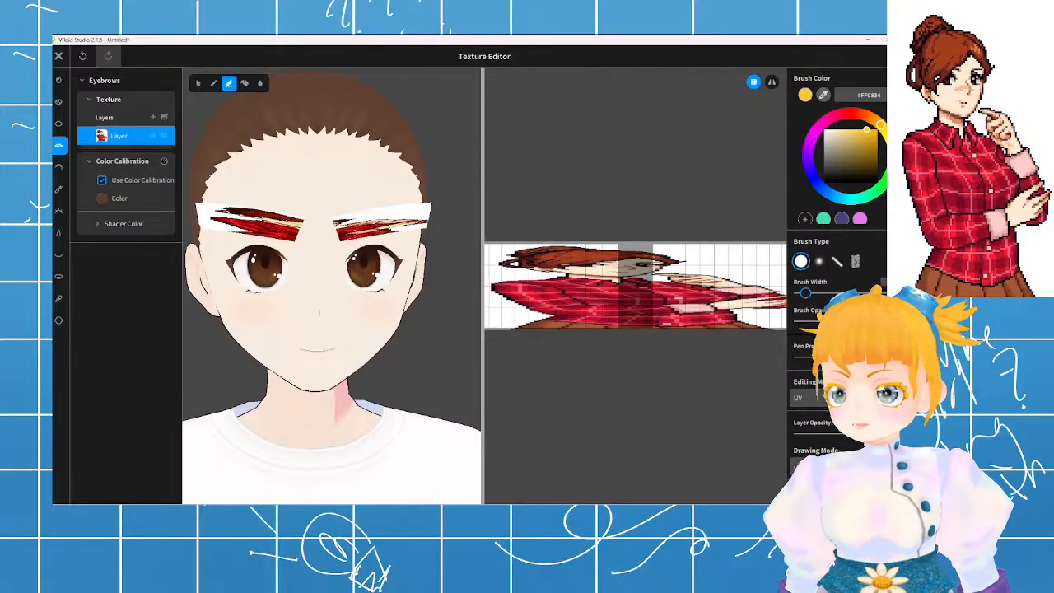
left_click(588, 252)
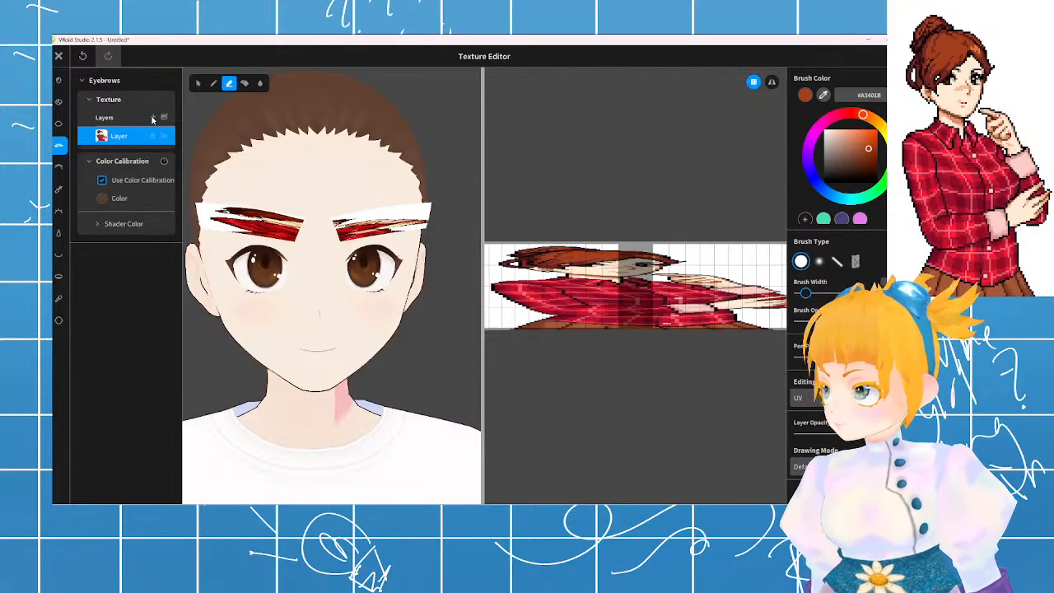
key("ctrl+z")
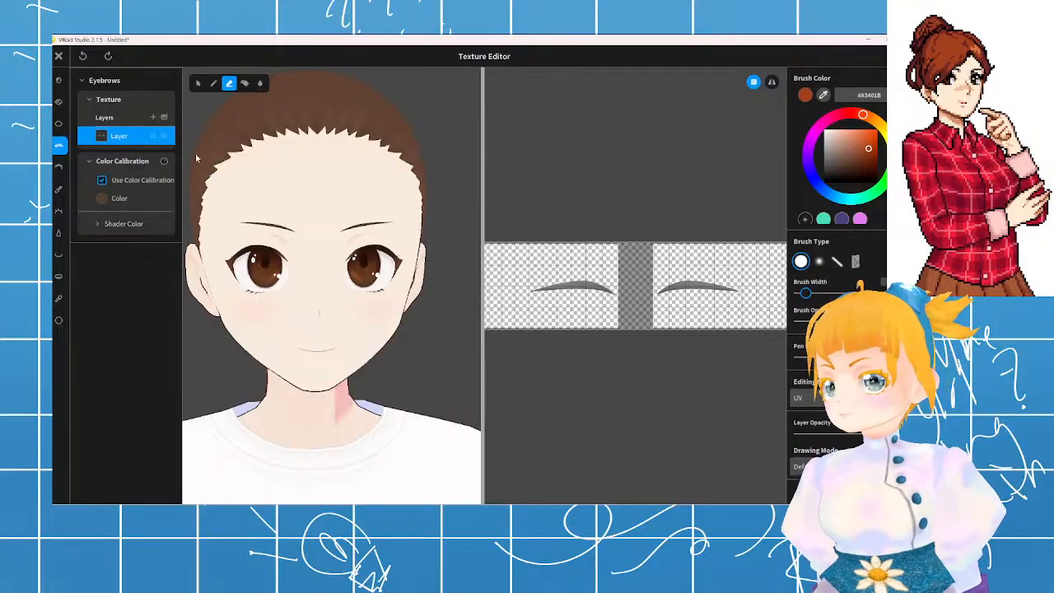
- Turn on mirrored editing for the eyebrow texture, try an eraser stroke across the inner part of one eyebrow and undo it
left_click(772, 82)
scroll(663, 273, "up", 2)
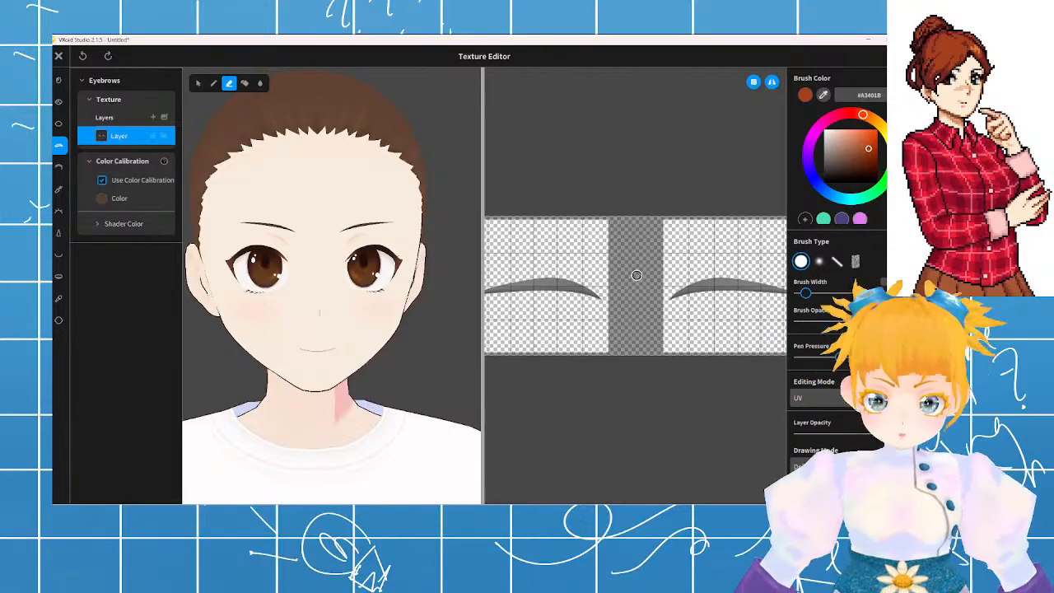
right_click_drag(636, 275, 582, 270)
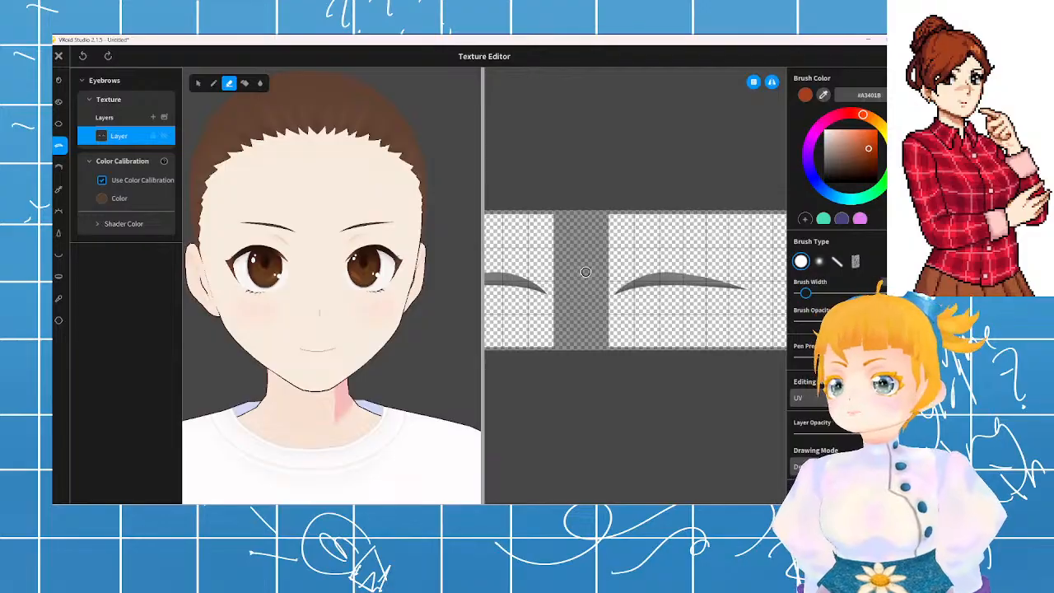
left_click_drag(639, 283, 660, 276)
key("ctrl+z")
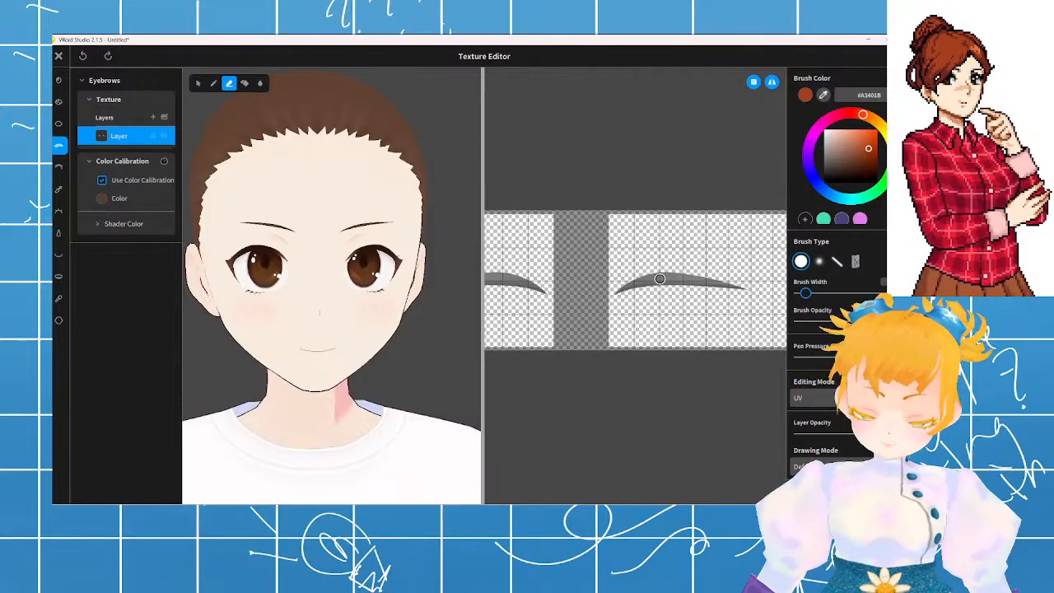
- Paint over both mirrored eyebrows with the round brush in reddish brown #A3401B until the gray is fully covered
key("b")
left_click_drag(644, 285, 657, 282)
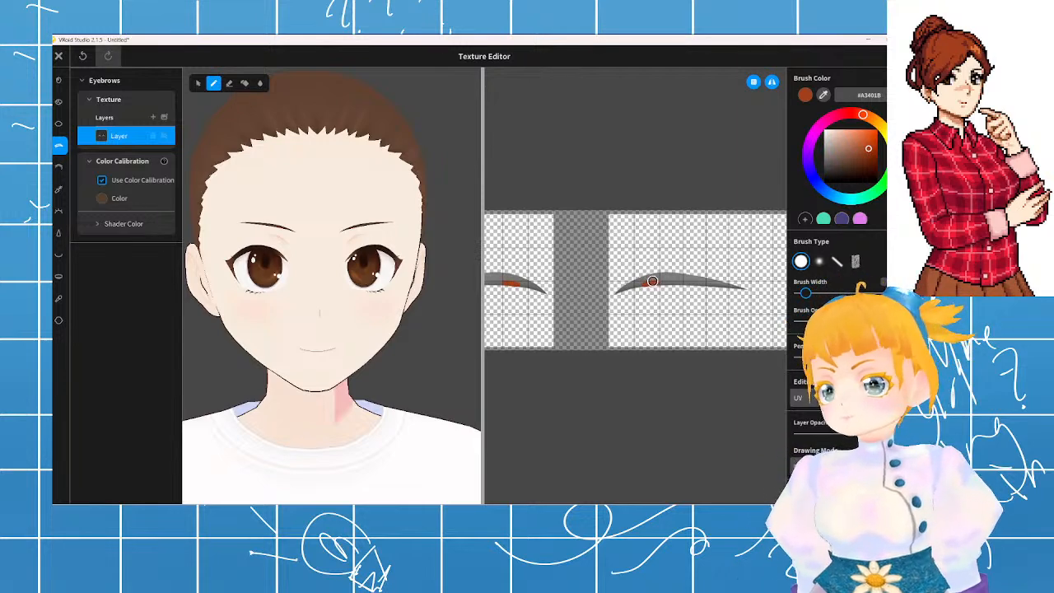
key("ctrl+z")
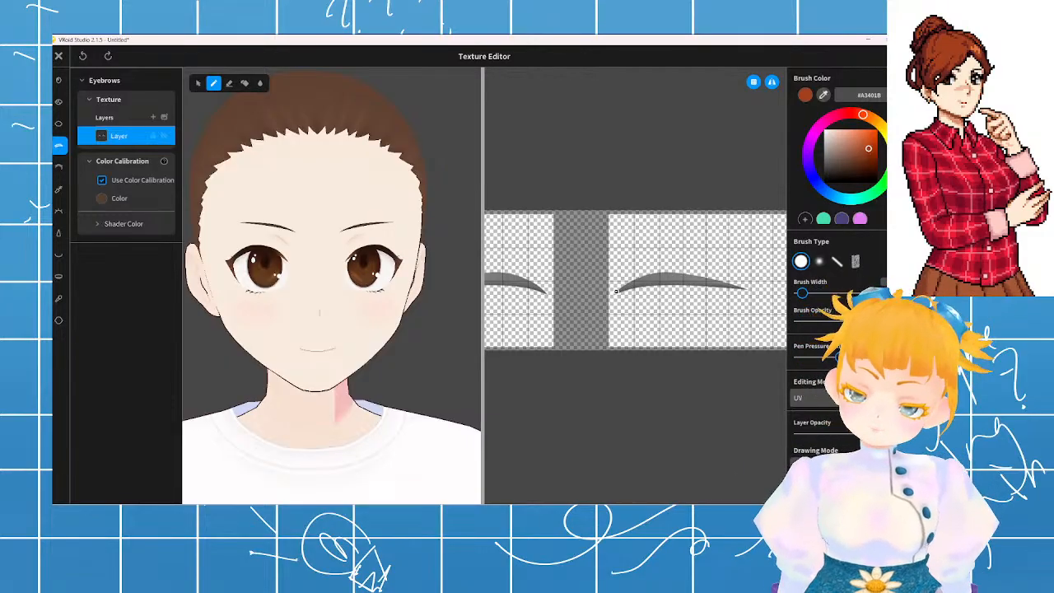
left_click_drag(616, 290, 623, 286)
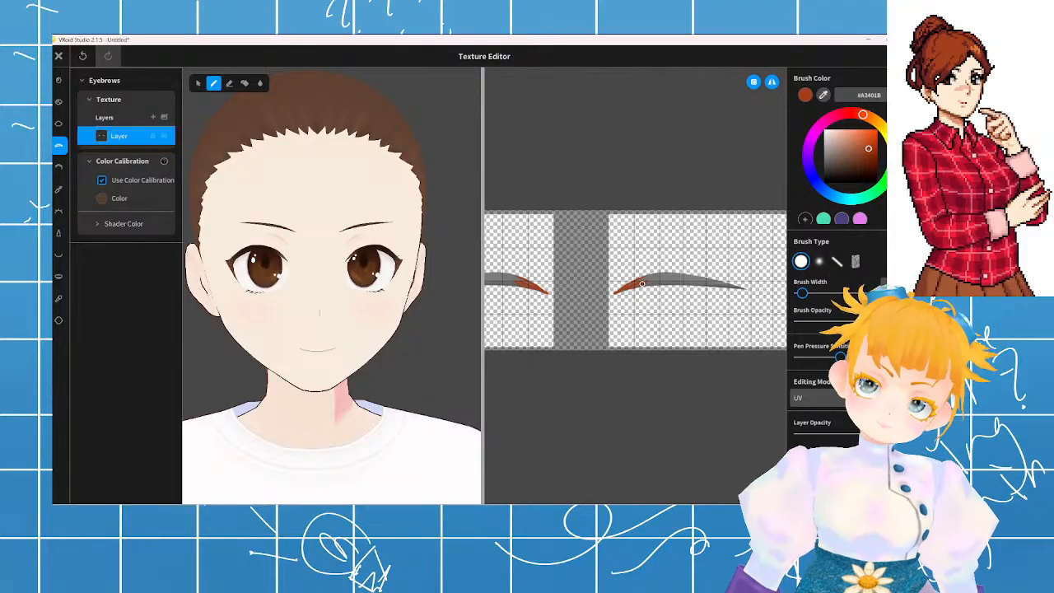
mouse_move(639, 284)
left_mouse_down()
mouse_move(671, 283)
mouse_move(633, 282)
mouse_move(685, 263)
left_mouse_up()
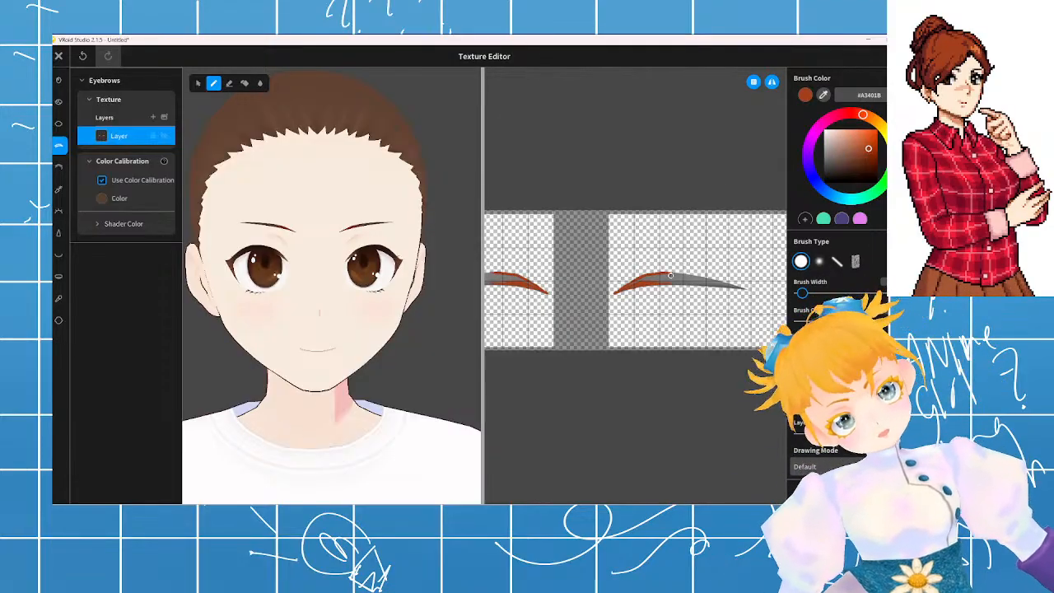
left_click_drag(672, 274, 738, 288)
key("ctrl+z")
key("ctrl+z")
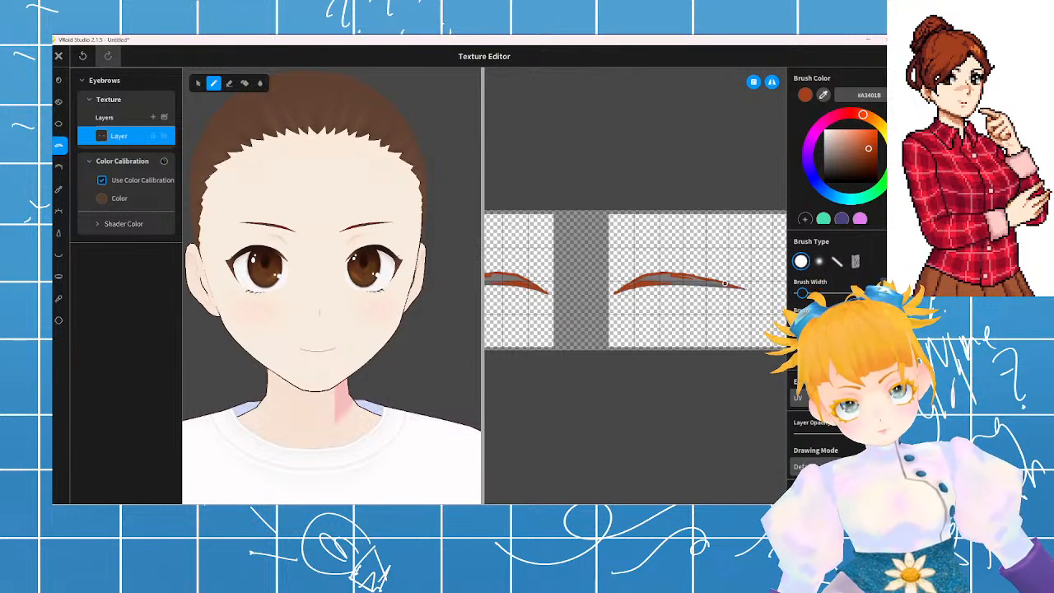
left_click_drag(669, 284, 720, 284)
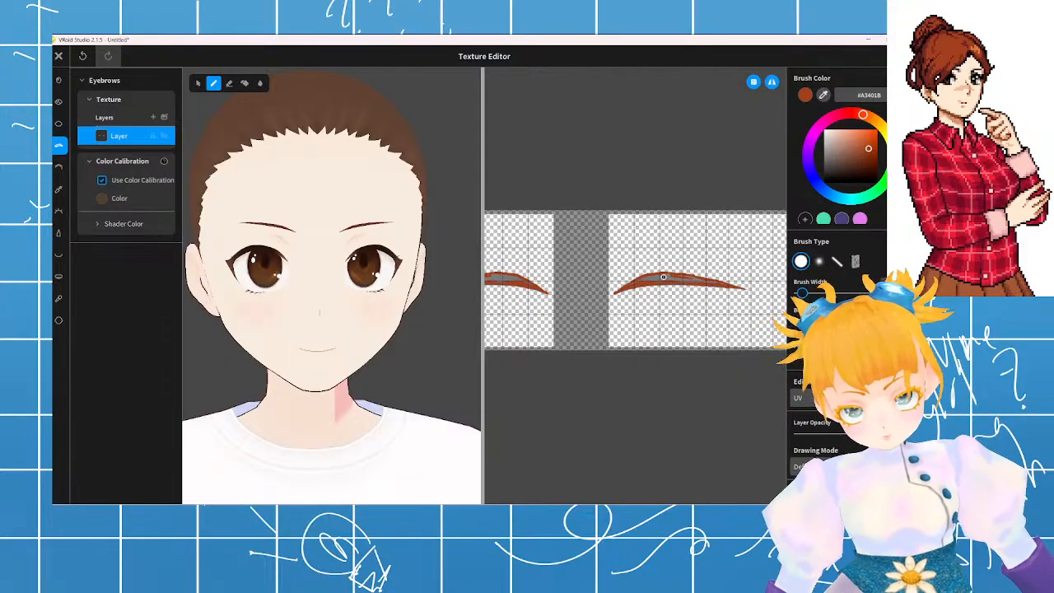
mouse_move(664, 277)
left_mouse_down()
mouse_move(685, 276)
mouse_move(660, 279)
left_mouse_up()
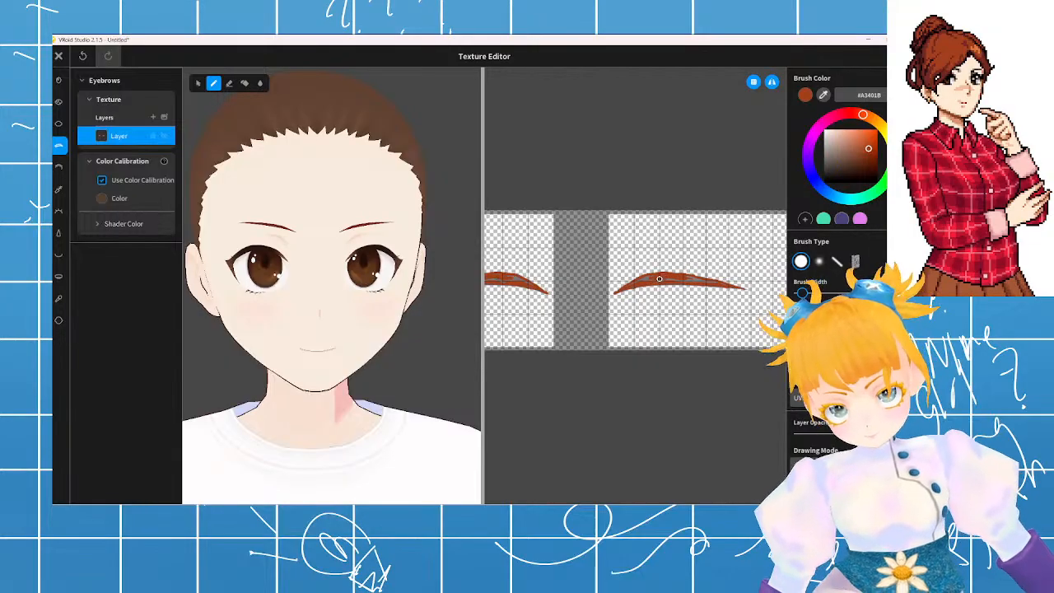
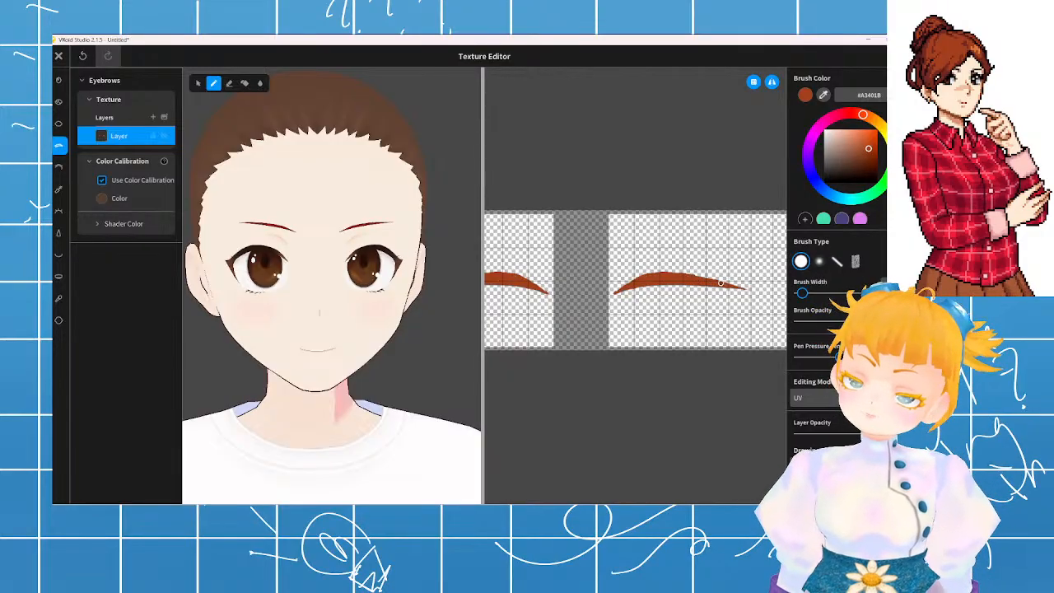
- Lock the eyebrow layer's alpha and shade the eyebrows with the soft brush in darker brown #6E2307
right_click(129, 137)
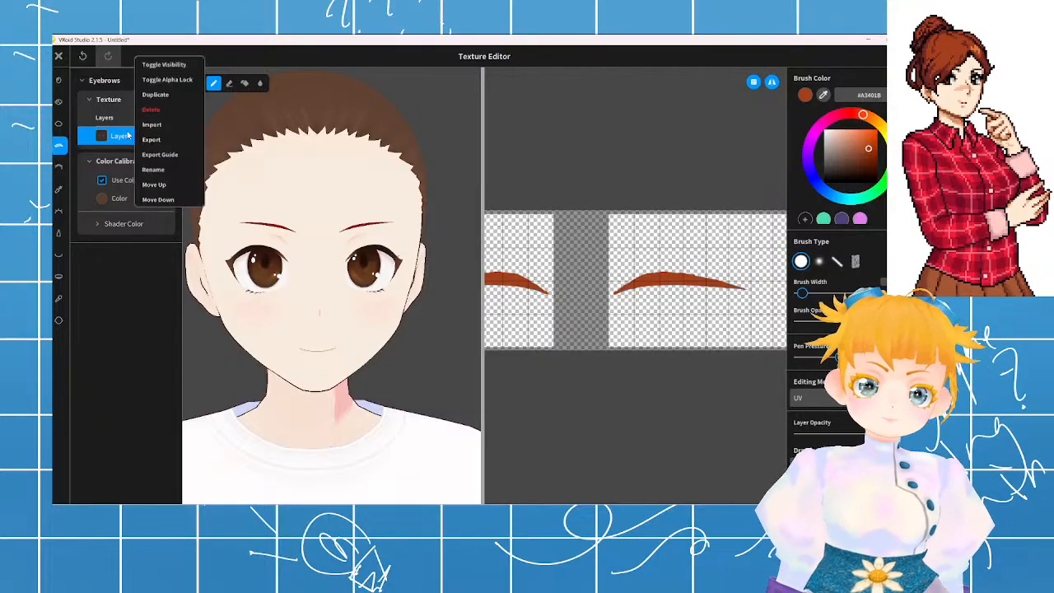
left_click(167, 79)
scroll(337, 213, "down", 2)
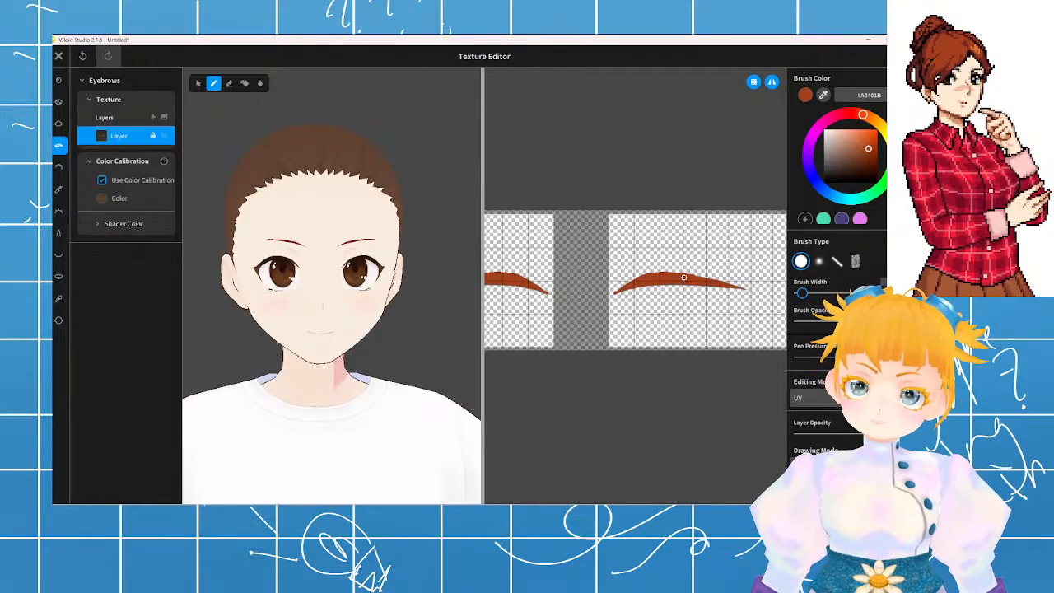
left_click(871, 164)
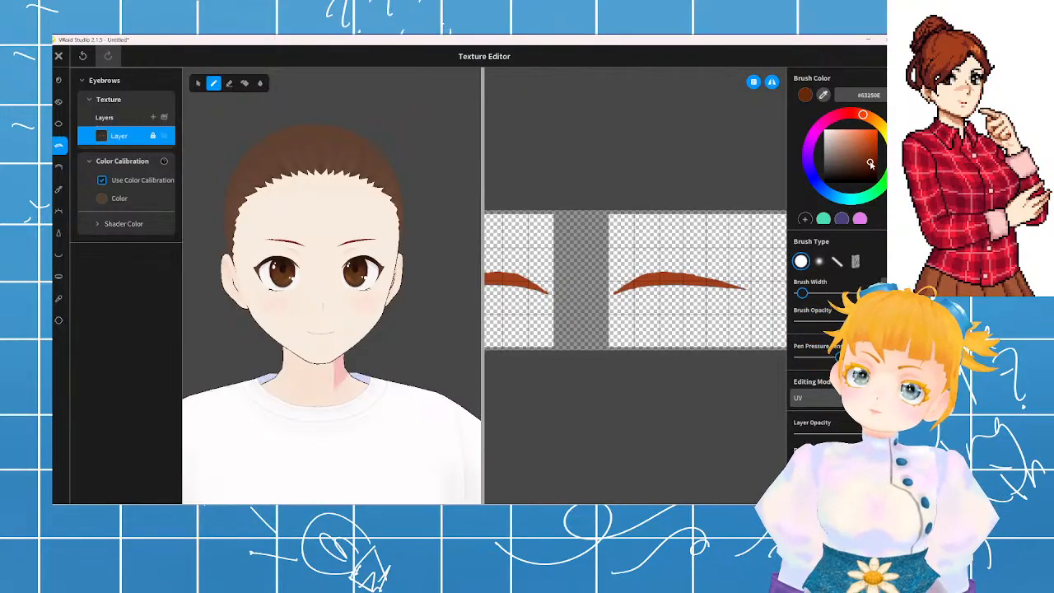
left_click(874, 157)
left_click(873, 152)
left_click(875, 160)
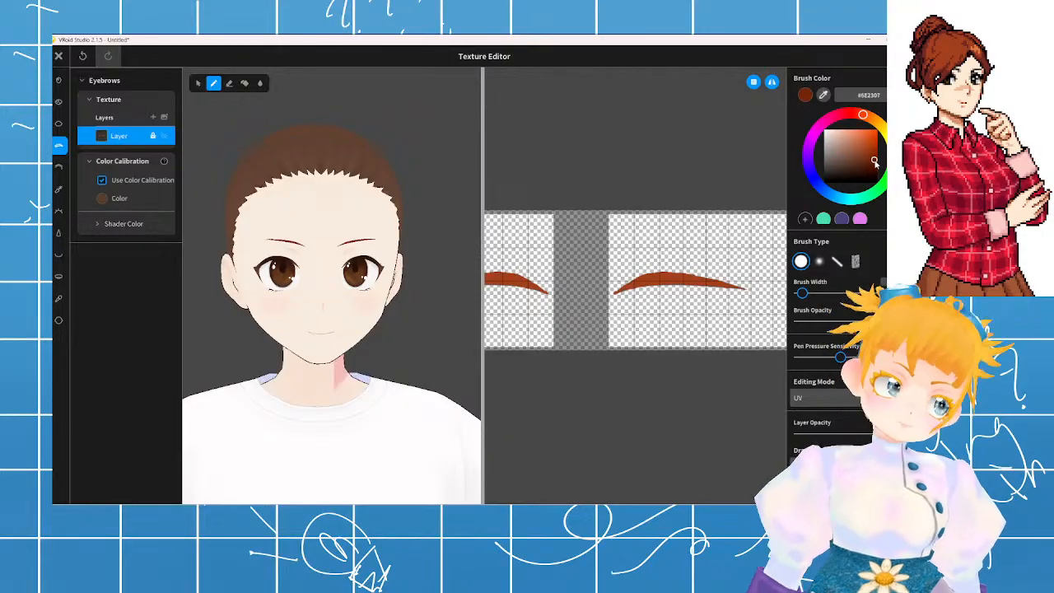
left_click(819, 262)
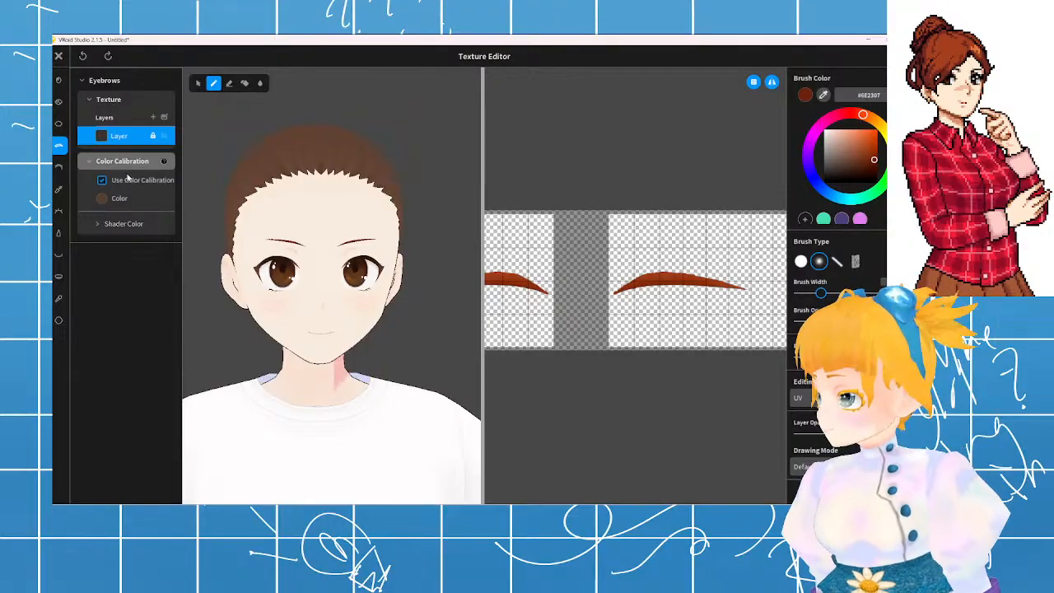
- Turn off color calibration for the eyebrows and check their color on the face from an angle
left_click(101, 181)
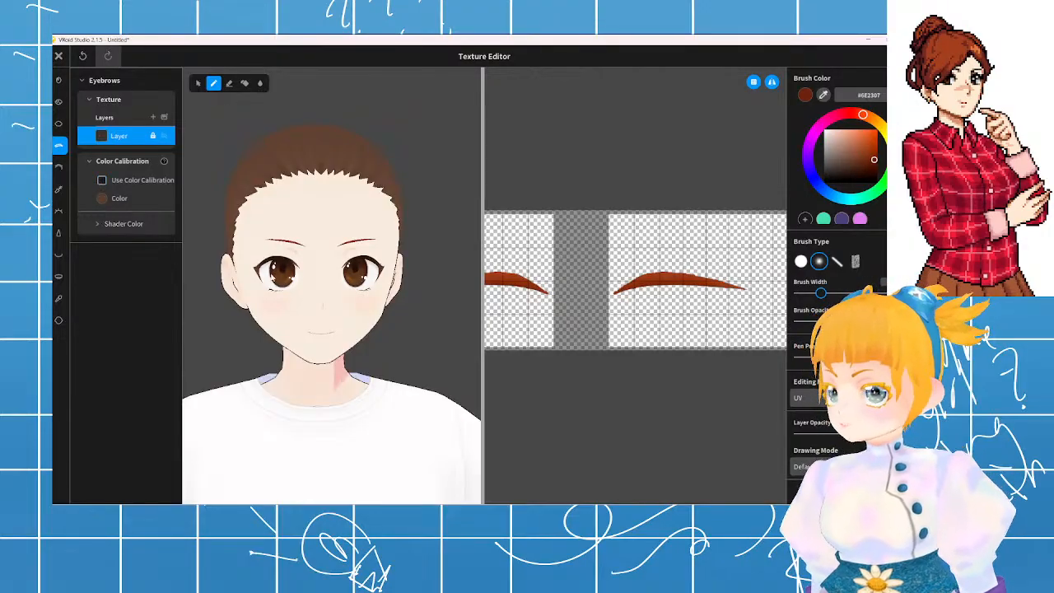
right_click_drag(273, 278, 325, 287)
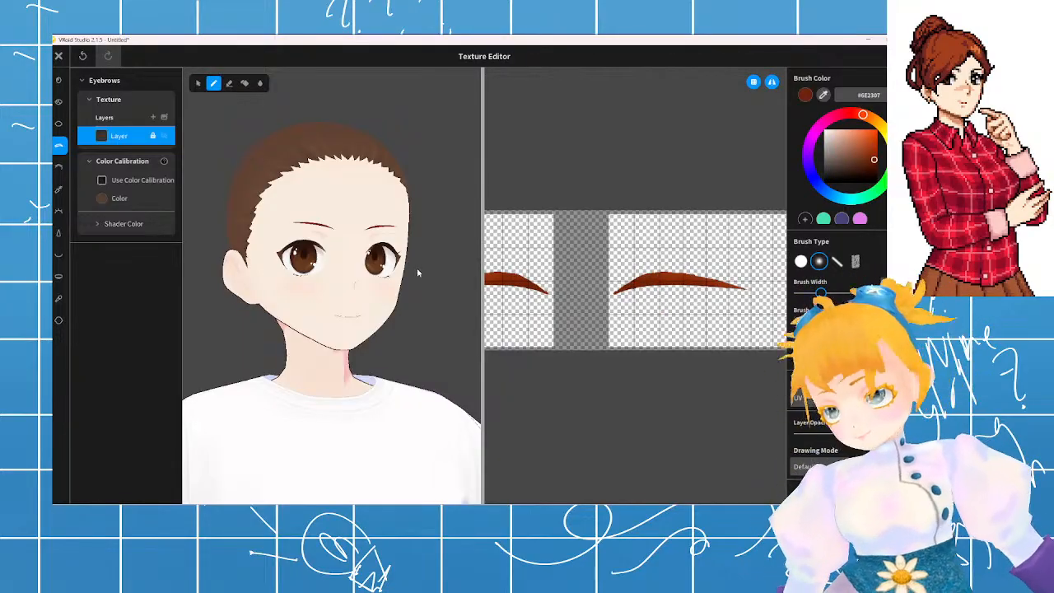
right_click_drag(417, 271, 415, 272, "shift")
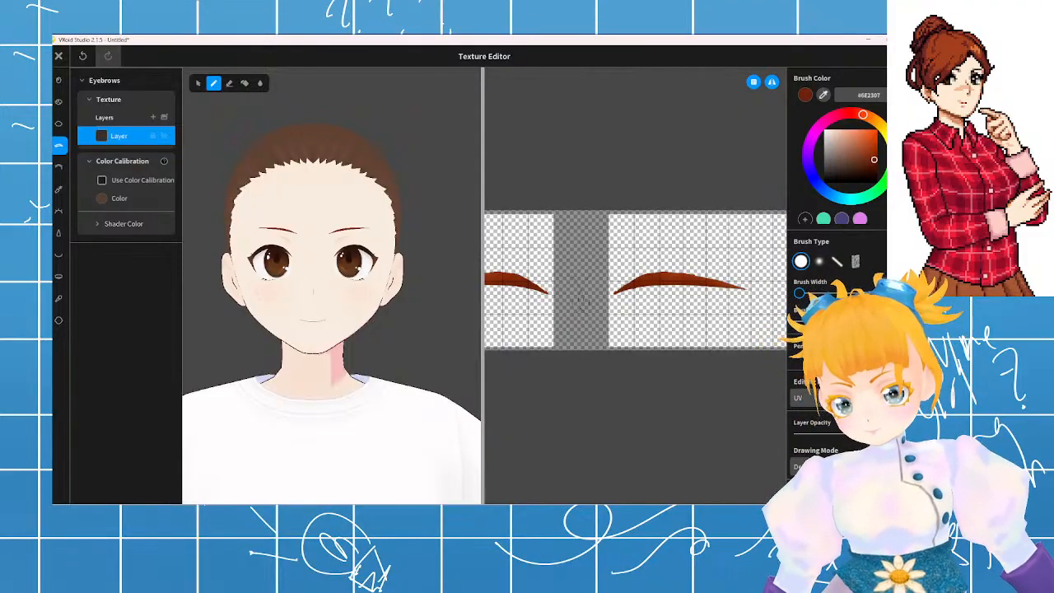
- With the layer's alpha unlocked, thicken and round the inner ends of the eyebrows with the hard brush in #6E2307
key("ctrl+z")
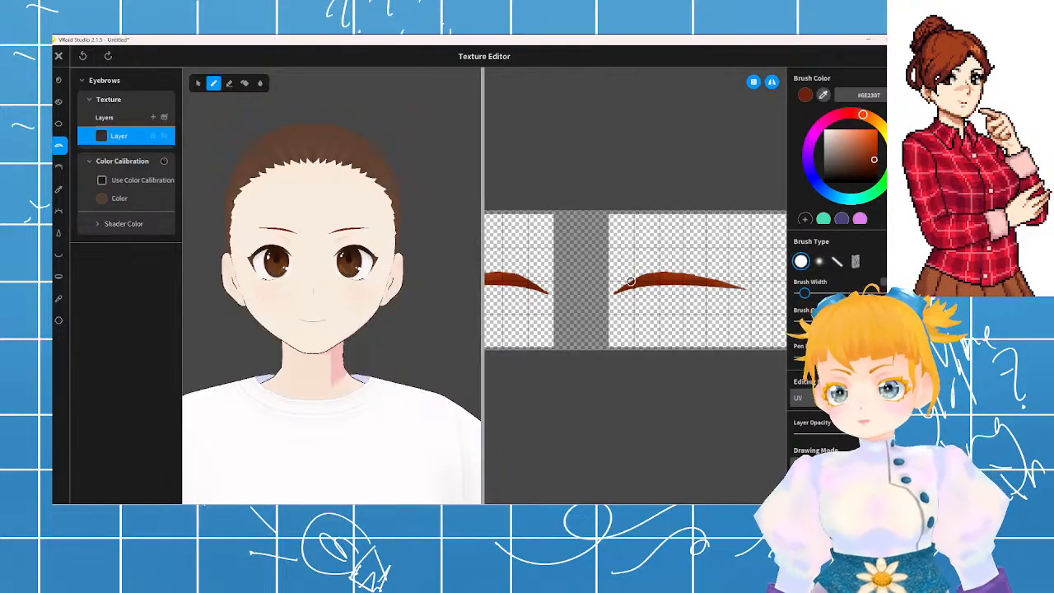
mouse_move(639, 280)
left_mouse_down()
mouse_move(621, 286)
mouse_move(656, 271)
left_mouse_up()
key("ctrl+z")
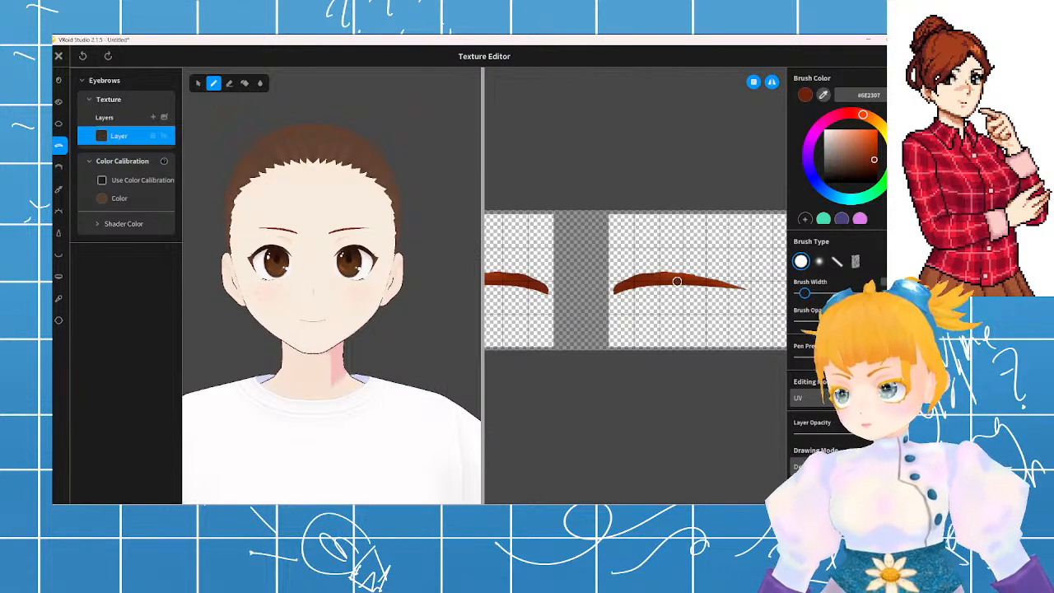
left_click_drag(640, 280, 655, 274)
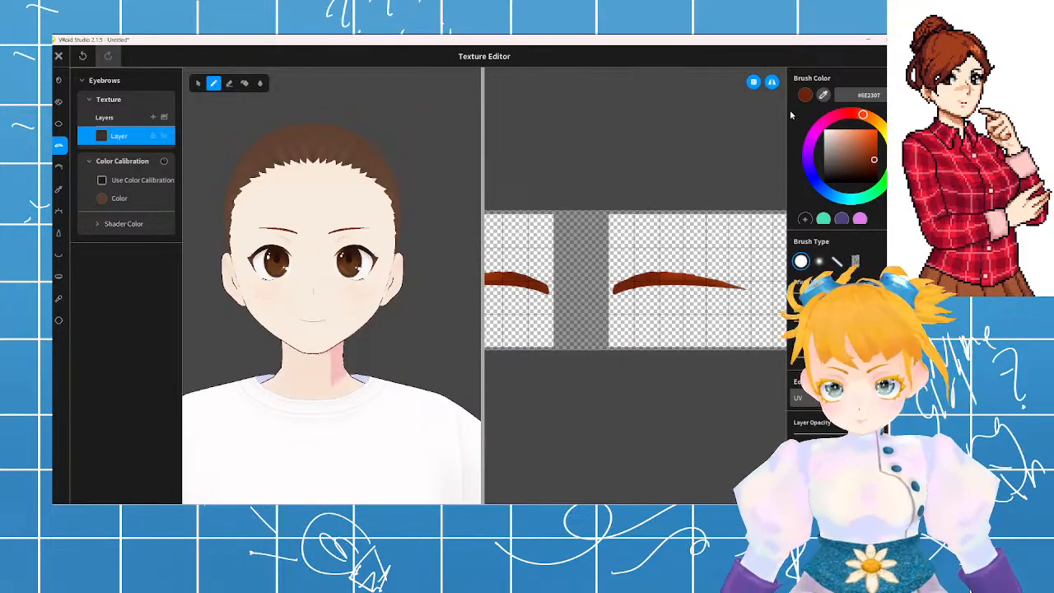
- Sample the brown #912F0A from the eyebrow as the brush color and lock the layer's alpha again
left_click(823, 97)
left_click(673, 278)
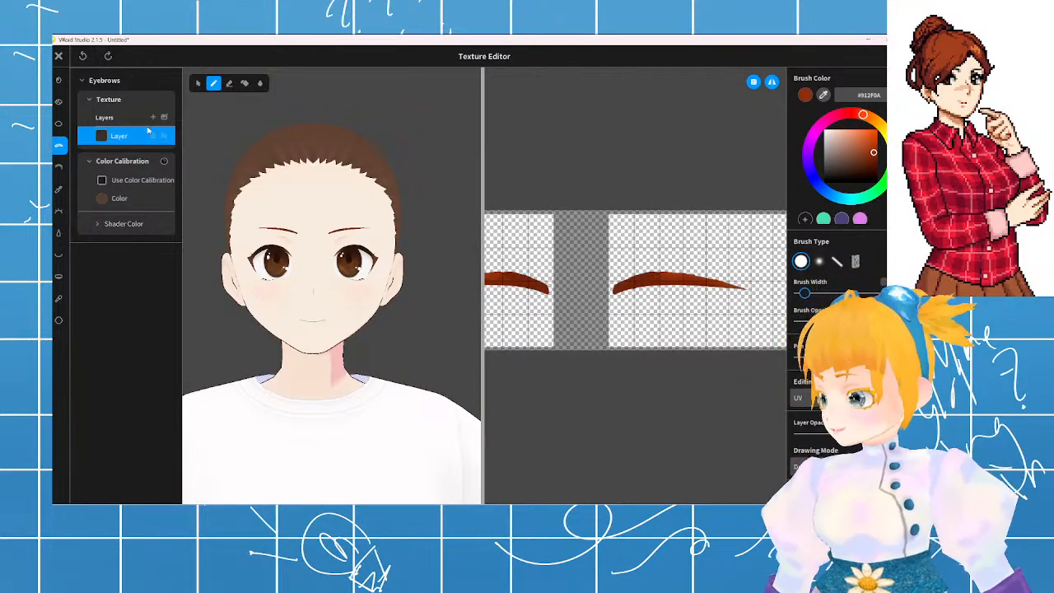
left_click(152, 136)
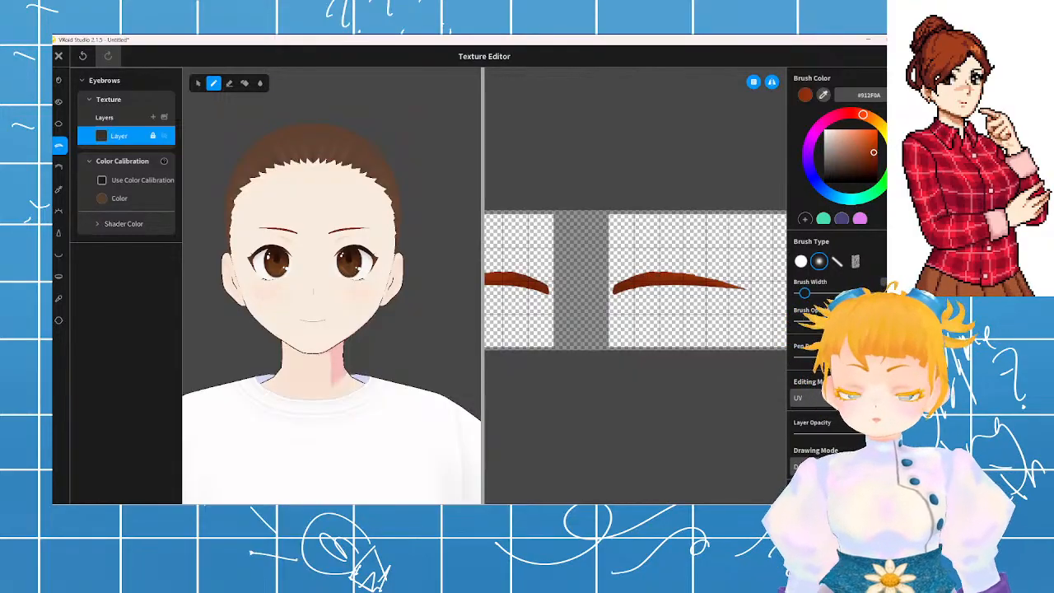
- Adjust the brush color to #97340E and blend the shading along the eyebrows with the soft brush
left_click_drag(874, 153, 863, 143)
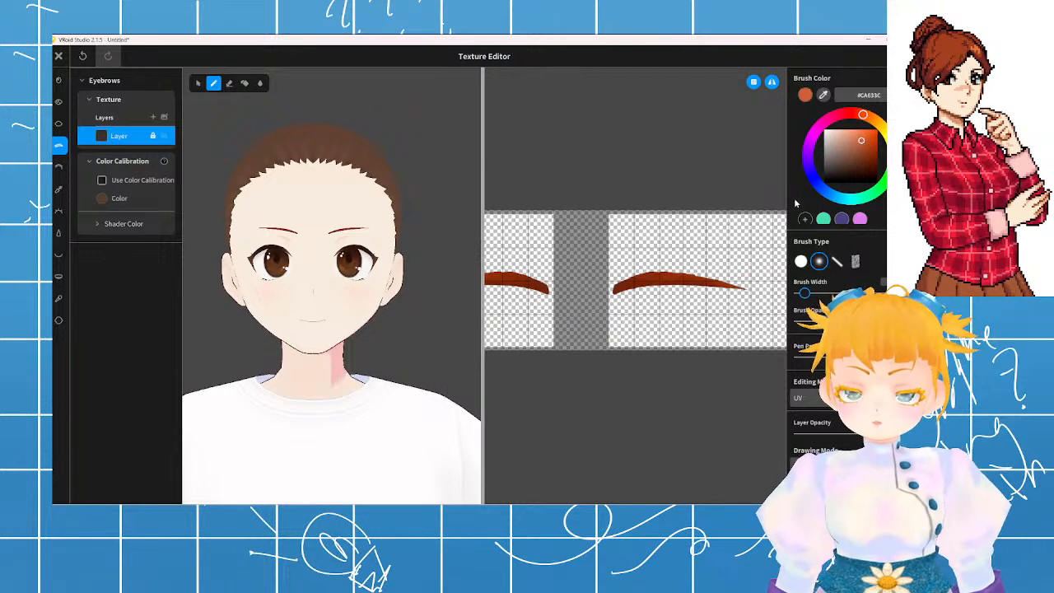
left_click(858, 155)
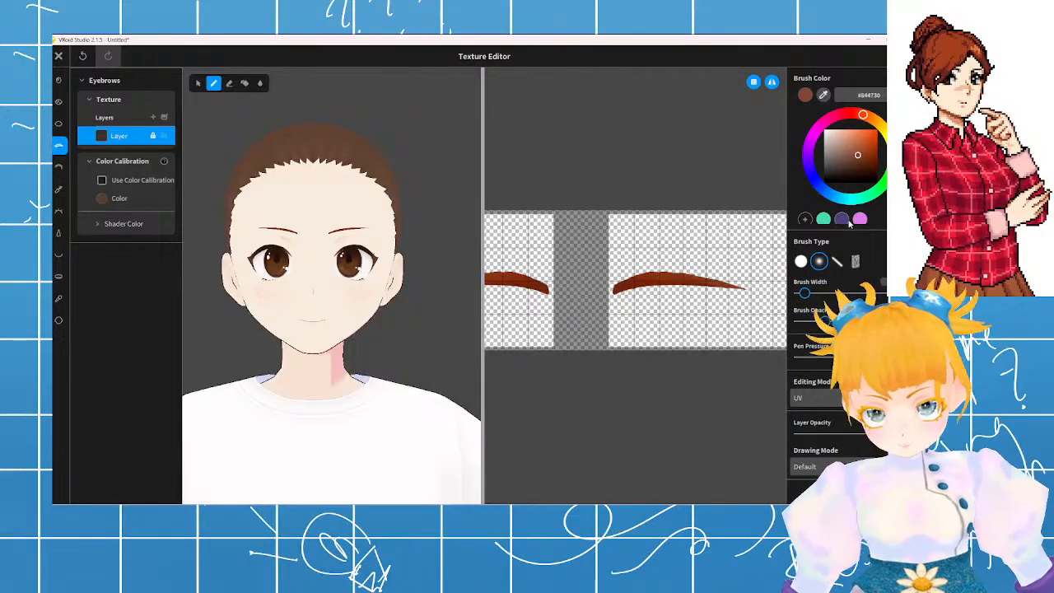
key("ctrl+z")
left_click_drag(867, 154, 873, 151)
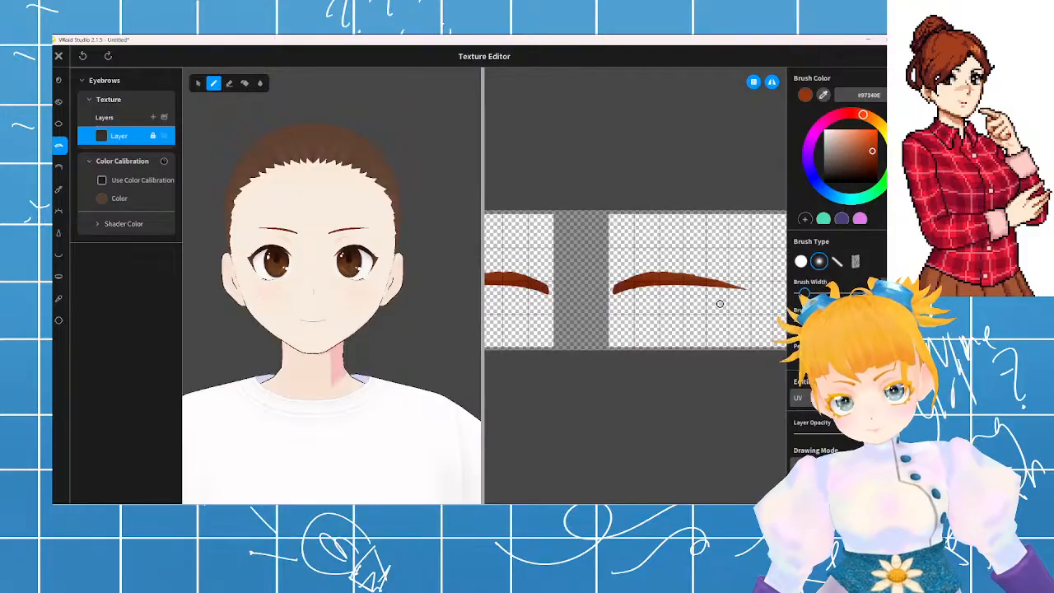
left_click_drag(692, 273, 712, 283)
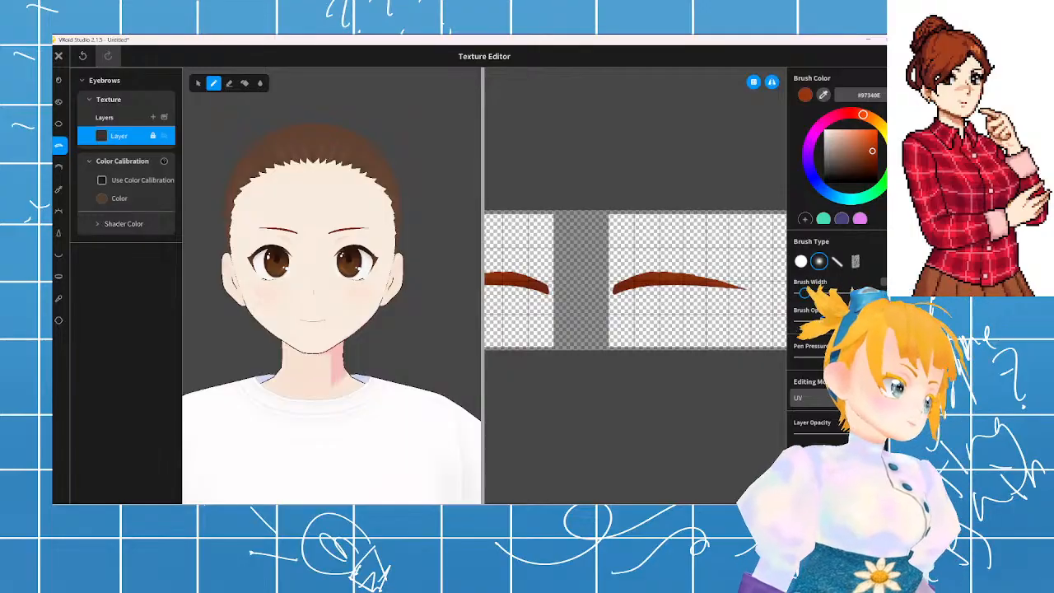
scroll(604, 267, "down", 4)
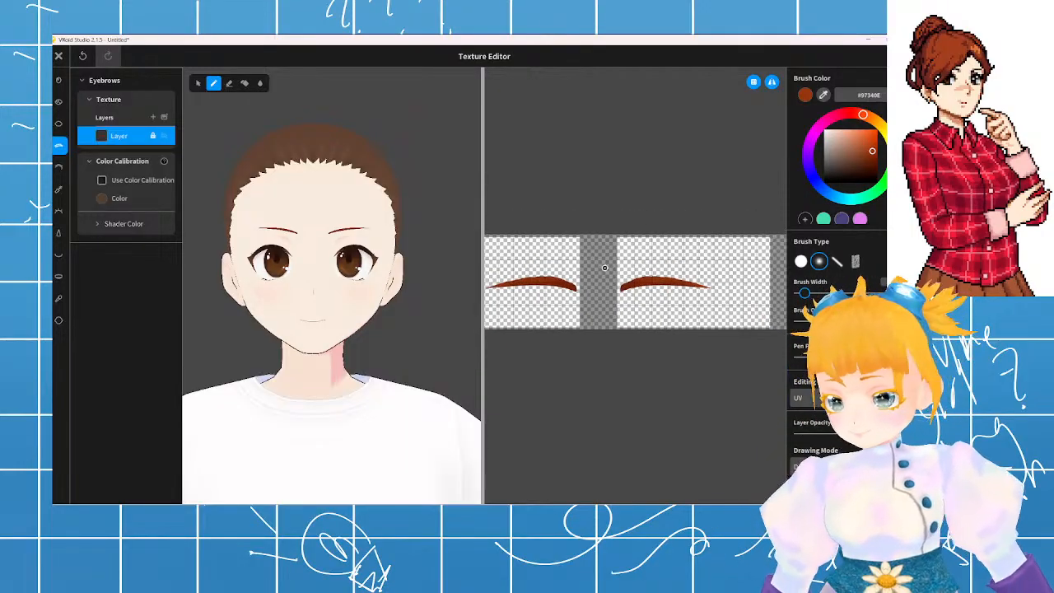
- Open the Eyelid texture and sample the gray #575757 from the crease line as the brush color
left_click(59, 166)
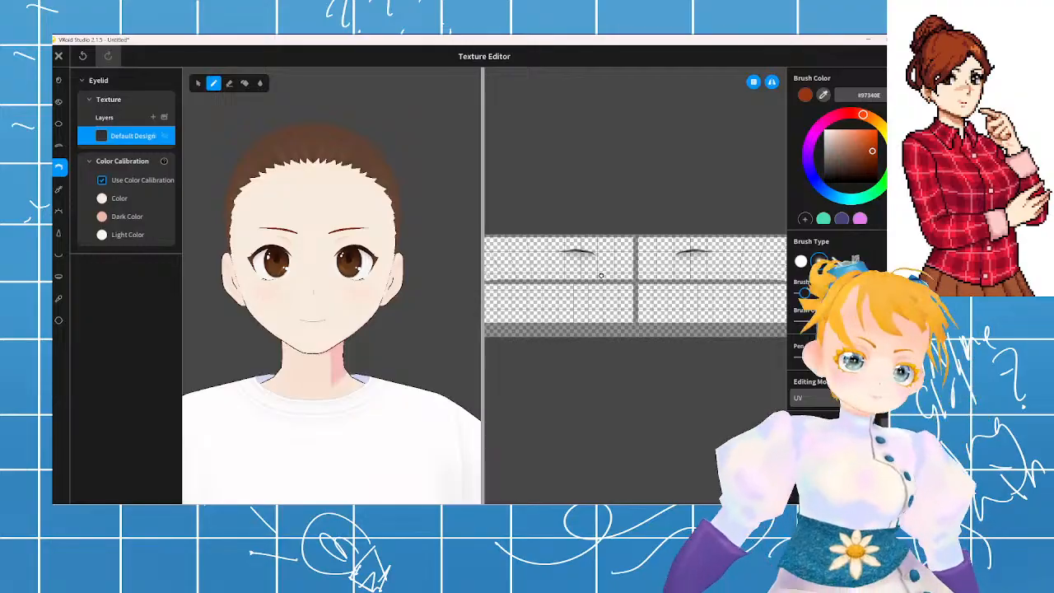
scroll(694, 243, "up", 3)
scroll(692, 242, "up", 3)
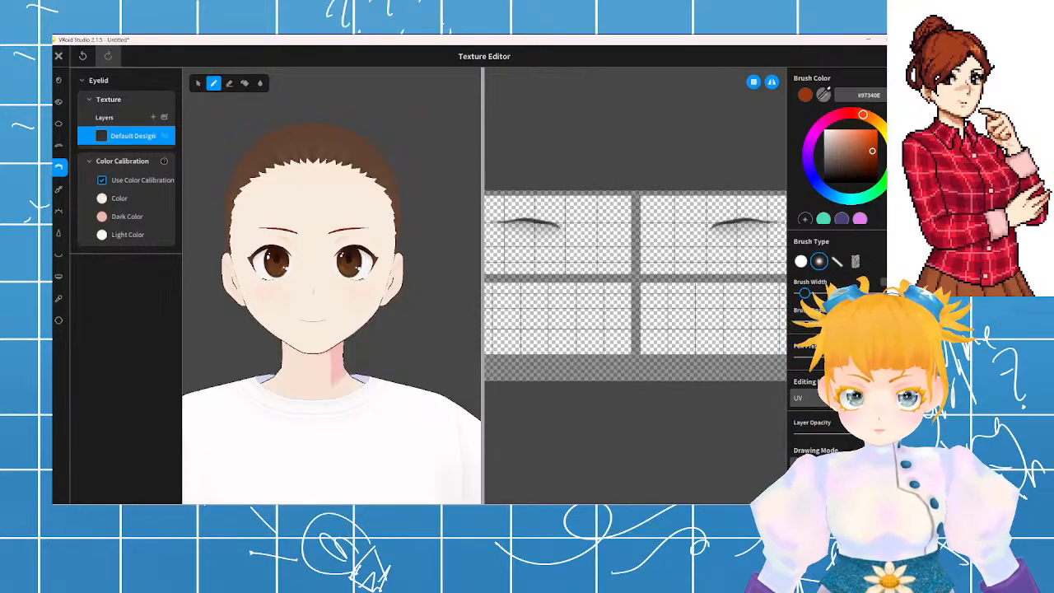
left_click(738, 222)
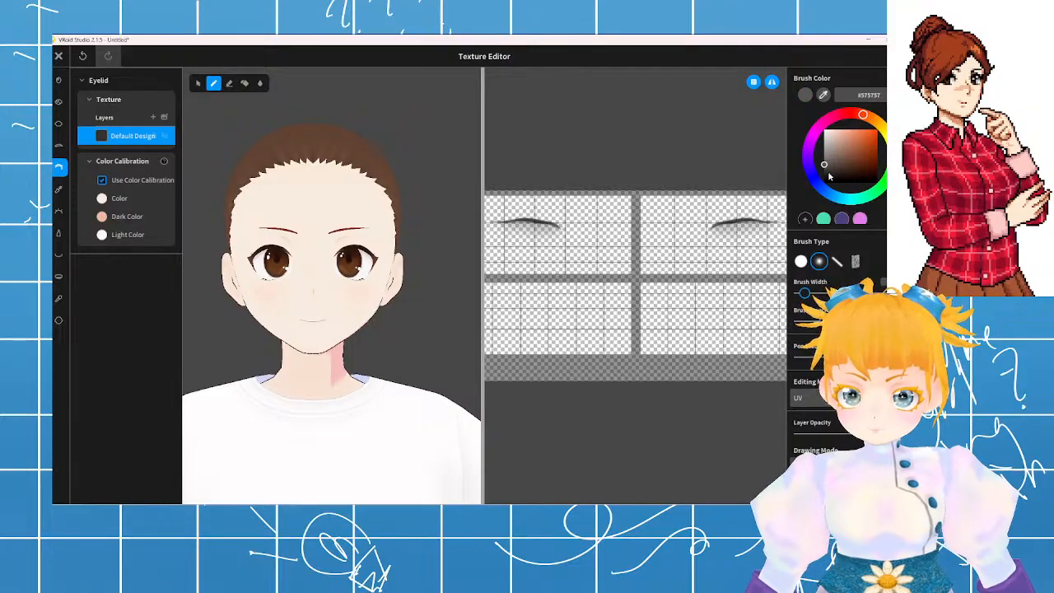
- Paint soft gray #575757 shading along the upper side of the eyelid crease with the soft brush
scroll(713, 212, "up", 2)
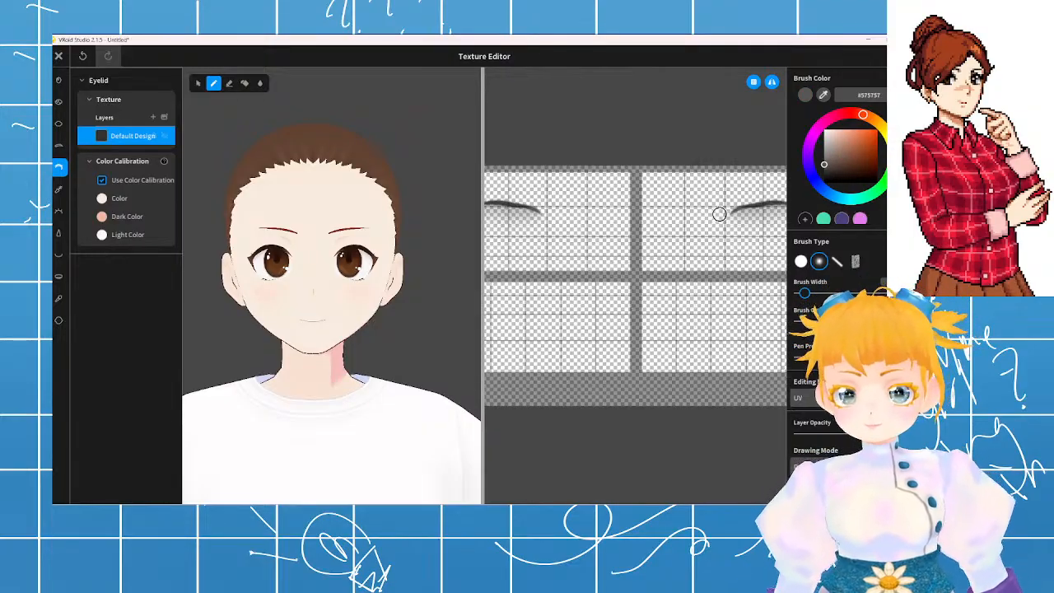
middle_click_drag(727, 210, 606, 215)
scroll(616, 214, "up", 2)
scroll(615, 214, "up", 2)
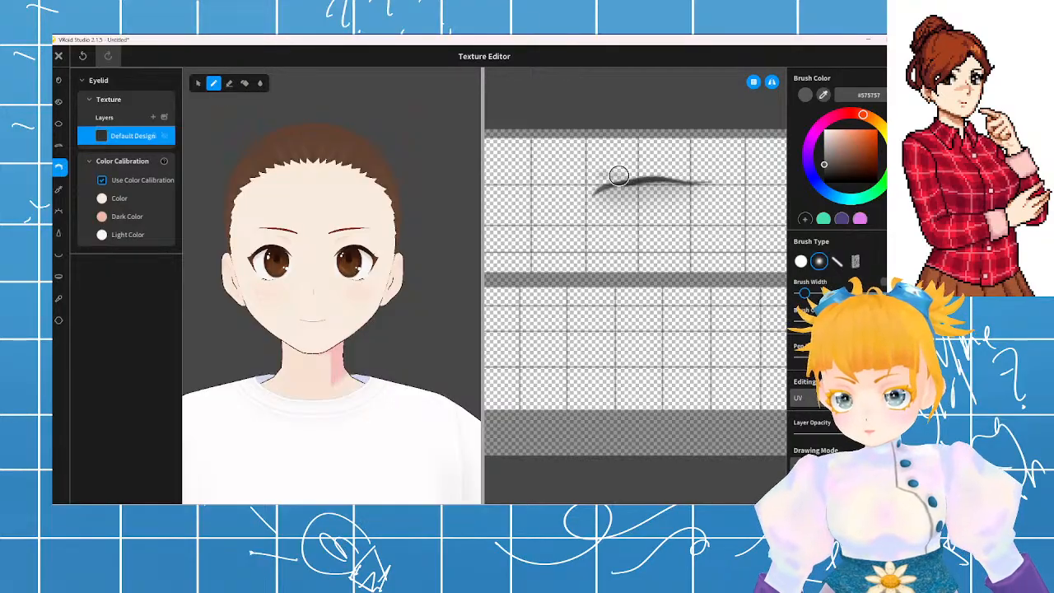
mouse_move(619, 175)
left_mouse_down()
mouse_move(591, 184)
mouse_move(689, 182)
mouse_move(624, 176)
mouse_move(583, 191)
mouse_move(617, 177)
mouse_move(689, 182)
left_mouse_up()
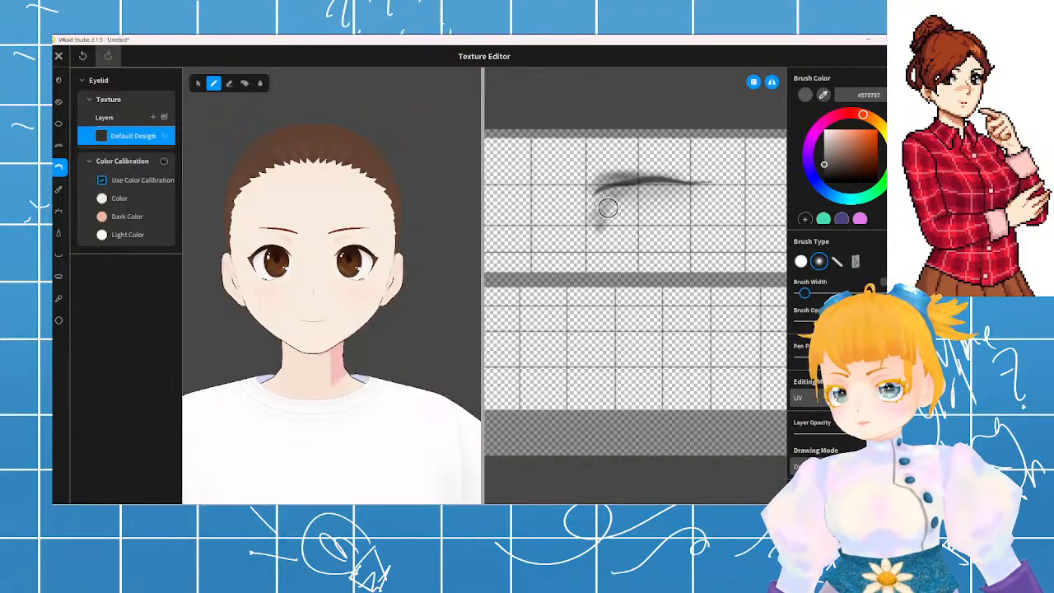
- Extend the gray eyelid shading diagonally down from the crease's inner end toward the nose
scroll(292, 242, "up", 3)
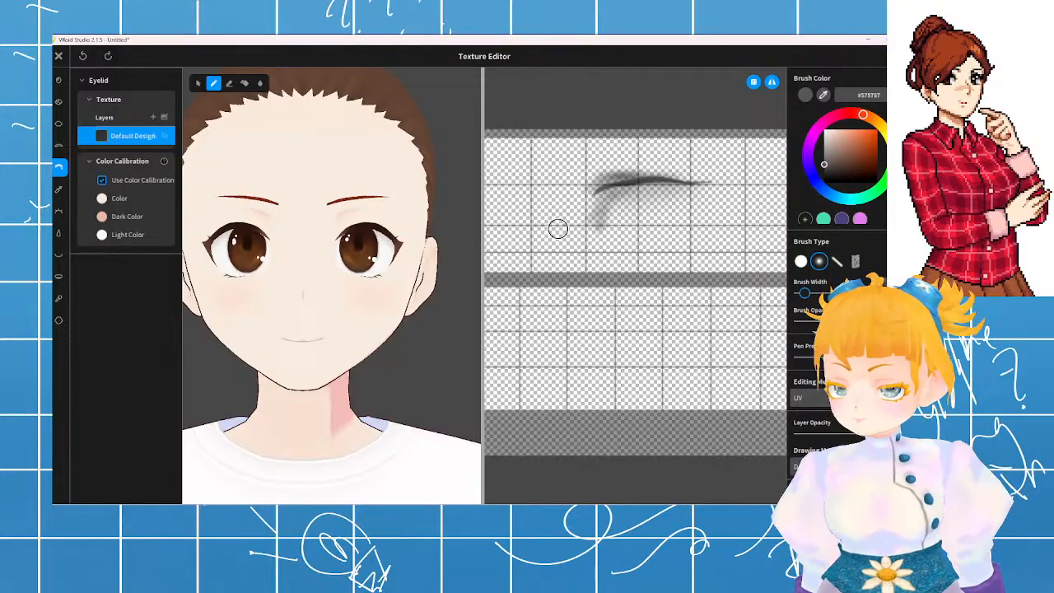
left_click_drag(597, 201, 569, 242)
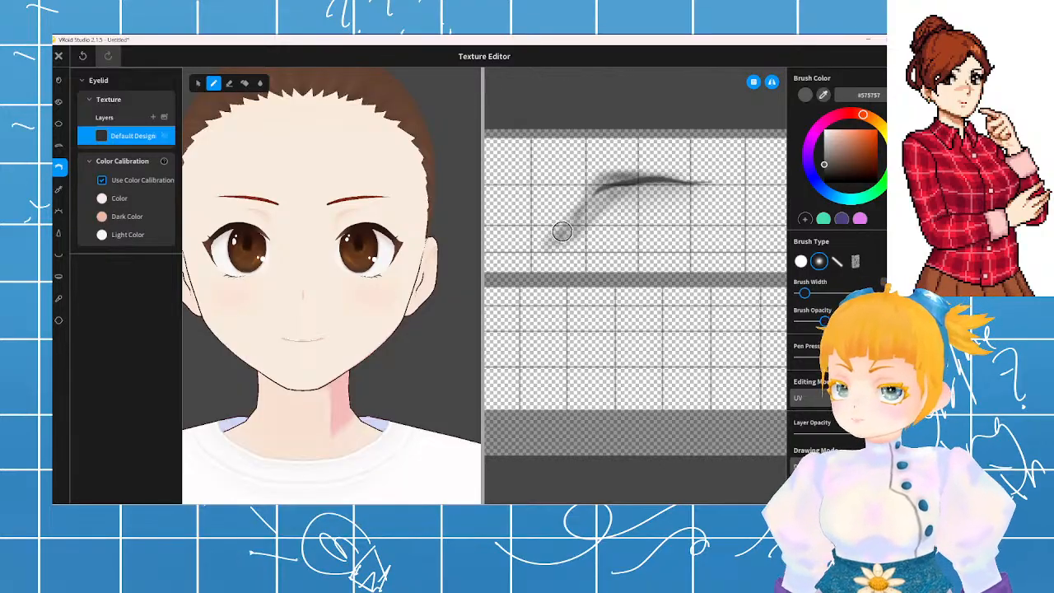
left_click_drag(562, 231, 542, 253)
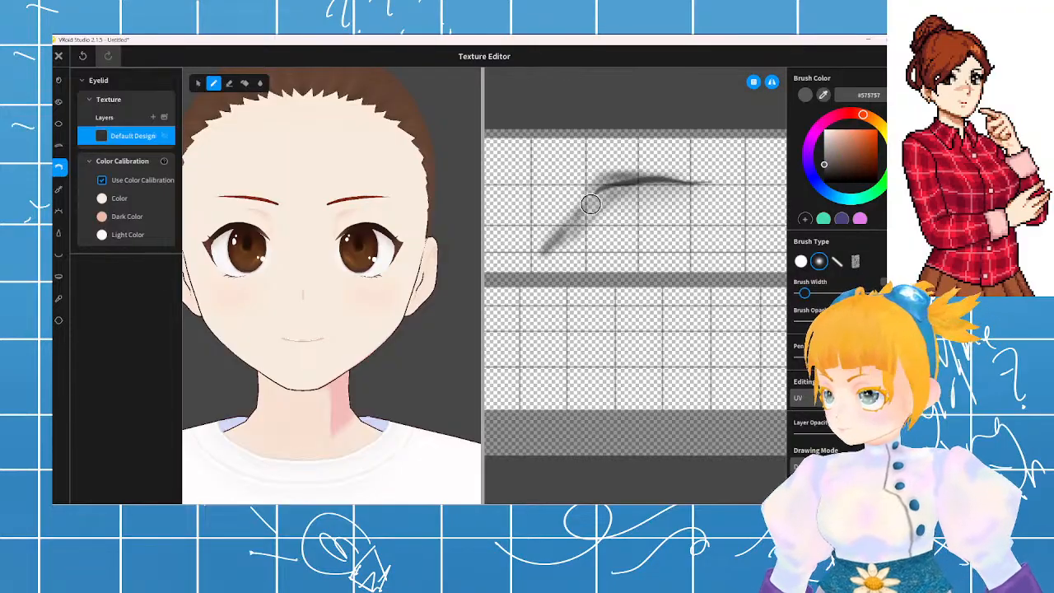
left_click_drag(609, 195, 534, 256)
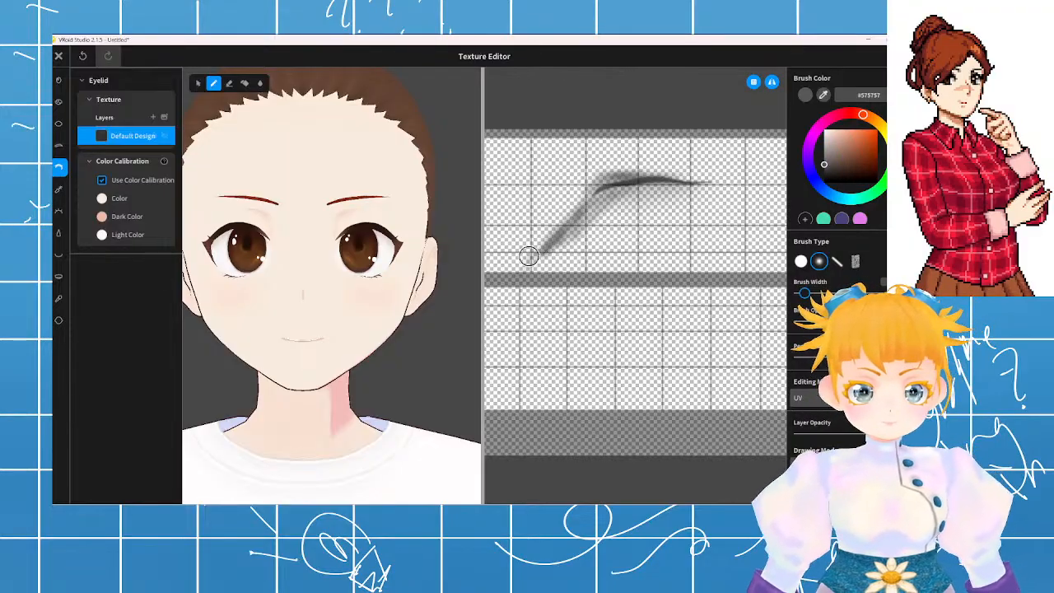
key("ctrl+z")
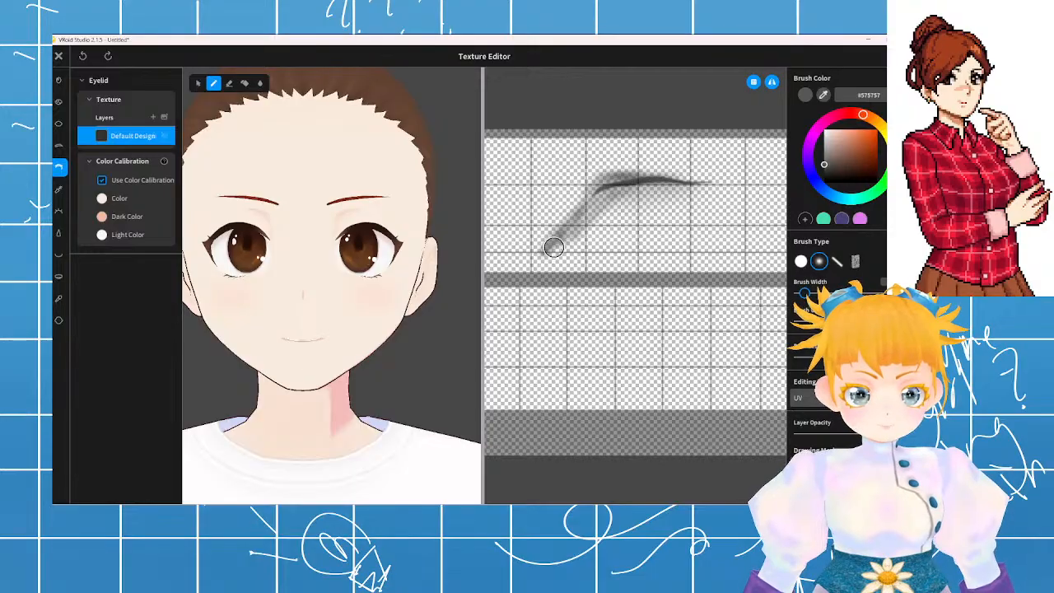
left_click_drag(553, 247, 542, 254)
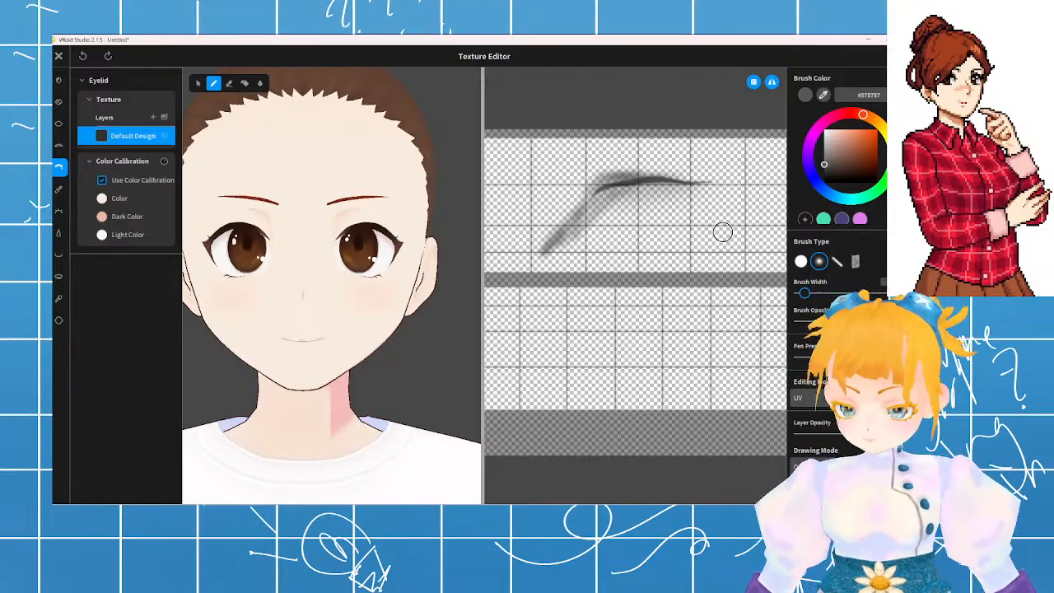
- Fade the diagonal gray shading below the eyelid crease's inner end with the soft eraser
key("e")
left_click_drag(585, 208, 550, 248)
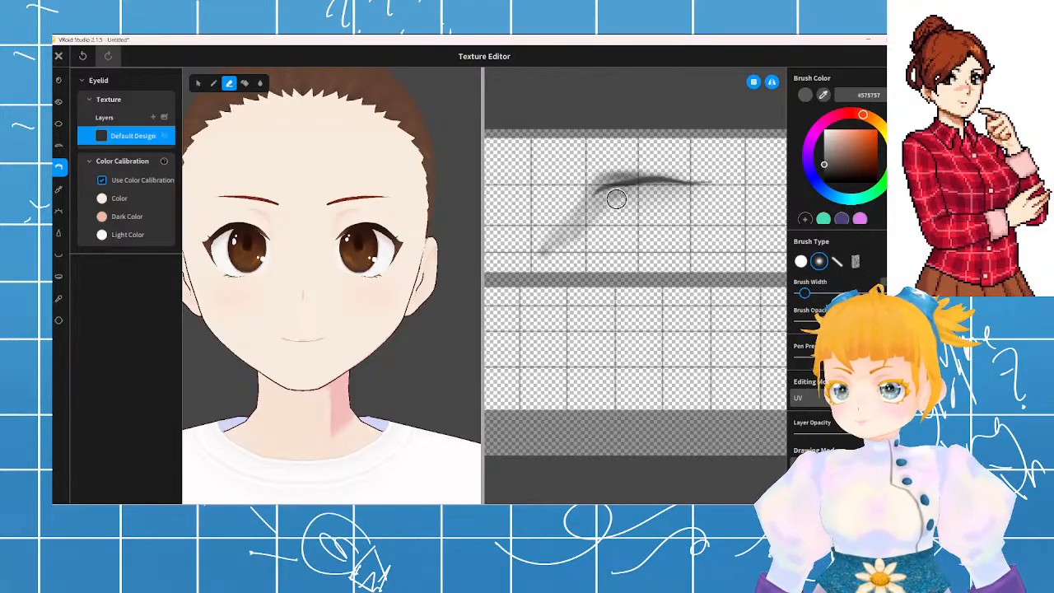
mouse_move(616, 198)
left_mouse_down()
mouse_move(557, 237)
mouse_move(633, 200)
mouse_move(571, 229)
mouse_move(606, 203)
mouse_move(581, 255)
mouse_move(622, 228)
left_mouse_up()
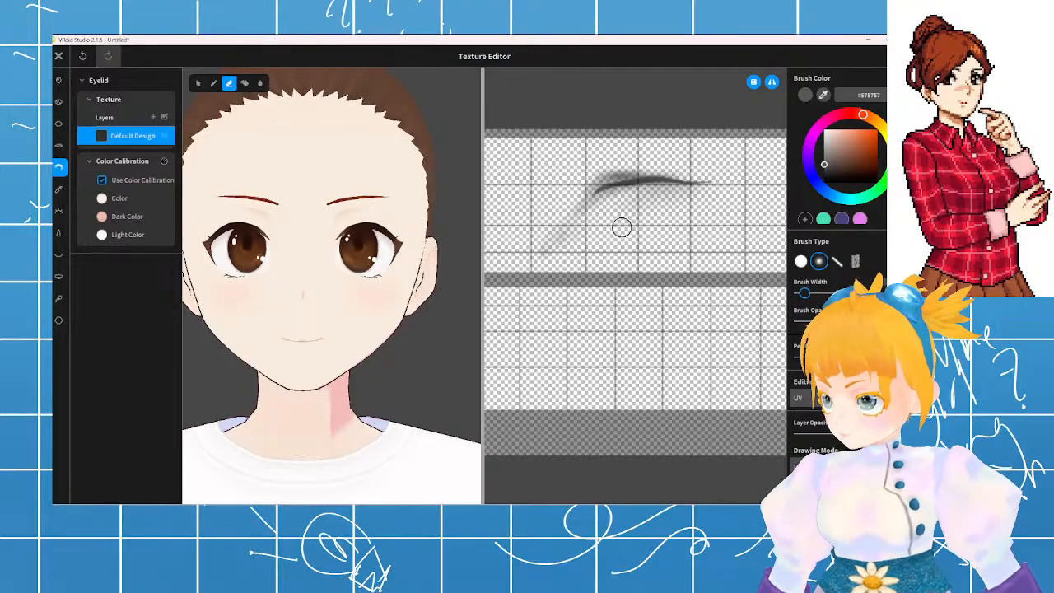
- Extend the #575757 shading past the eyelid crease's outer end with the soft brush, and erase its downward-sloping and forked strokes into a thin taper
key("p")
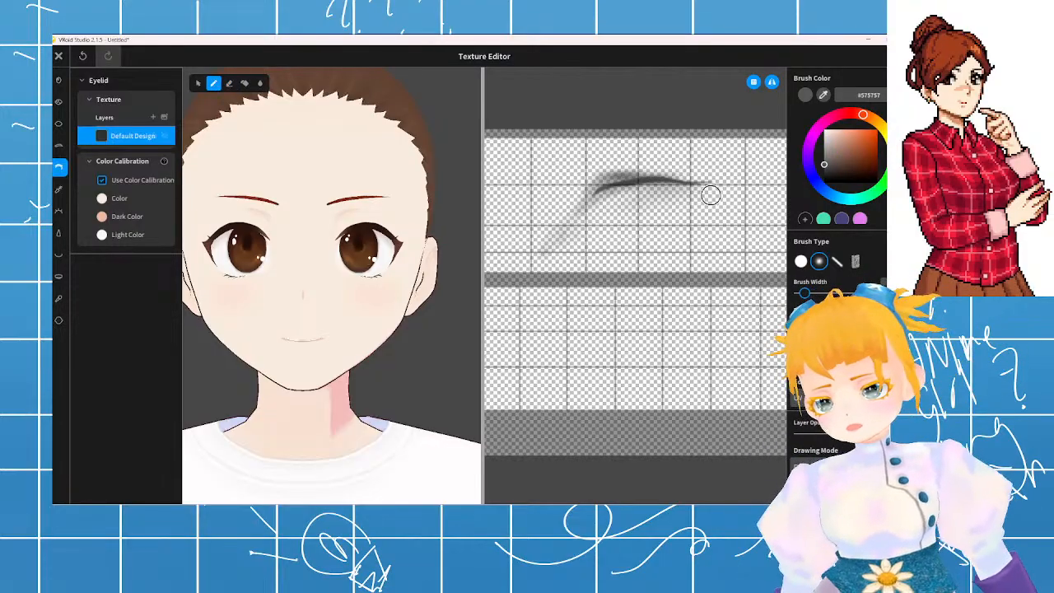
left_click_drag(691, 183, 753, 199)
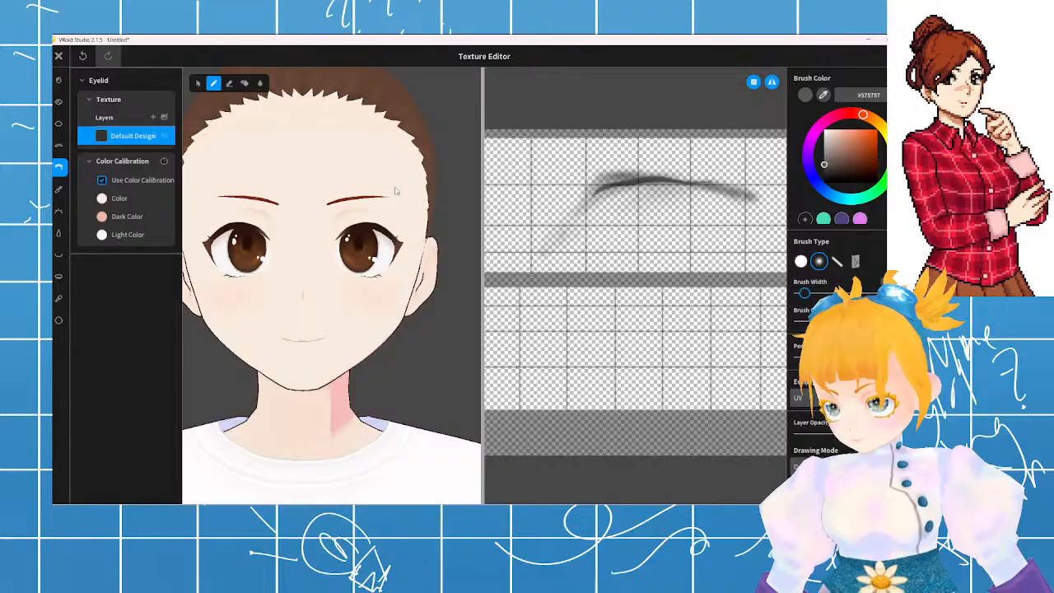
right_click_drag(387, 200, 376, 197)
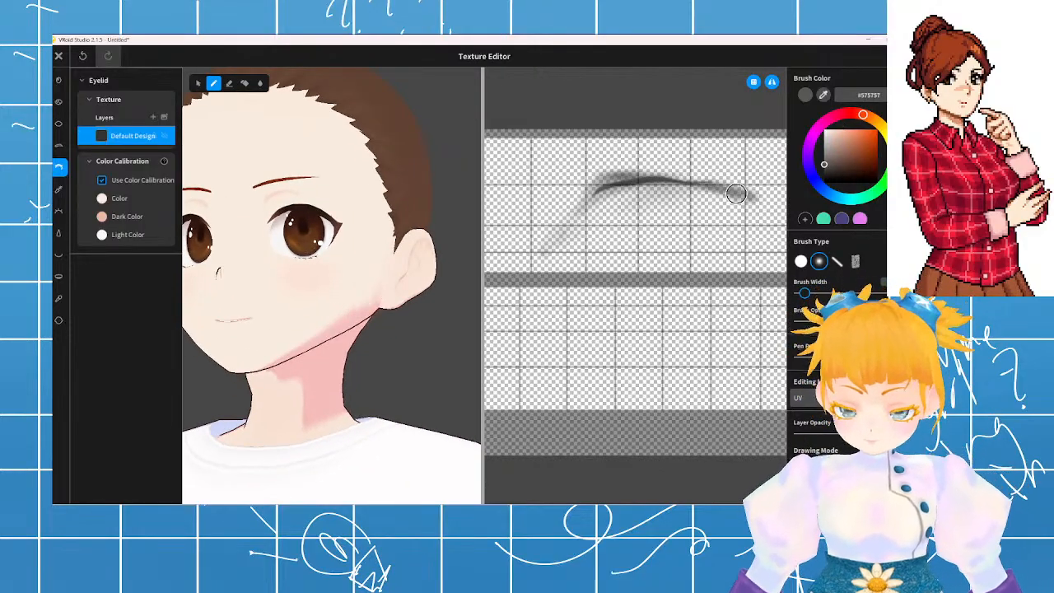
middle_click_drag(737, 194, 643, 194)
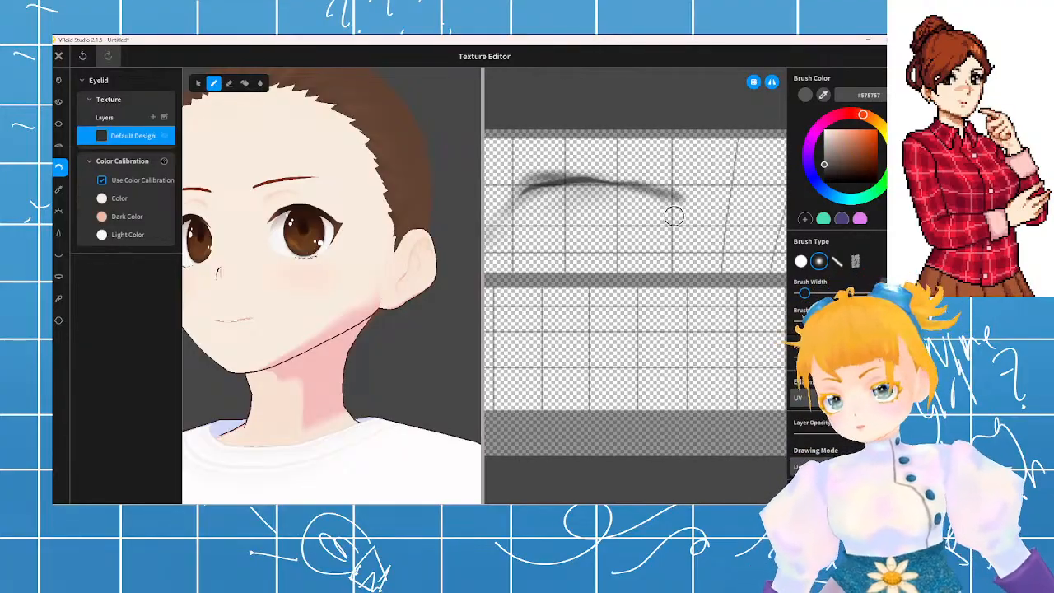
left_click_drag(680, 198, 724, 217)
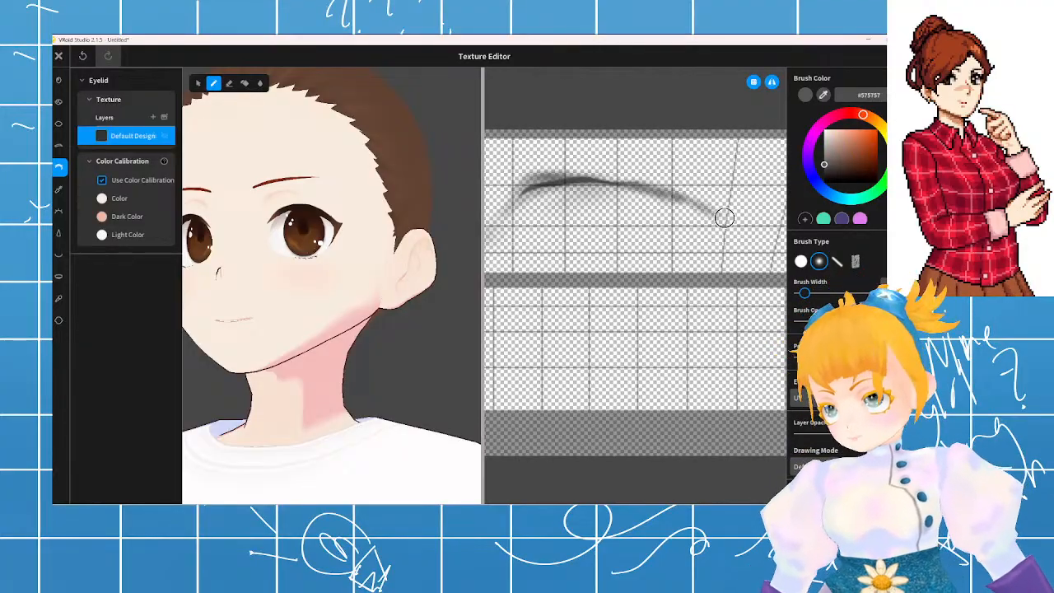
mouse_move(633, 183)
left_mouse_down()
mouse_move(756, 206)
mouse_move(730, 220)
left_mouse_up()
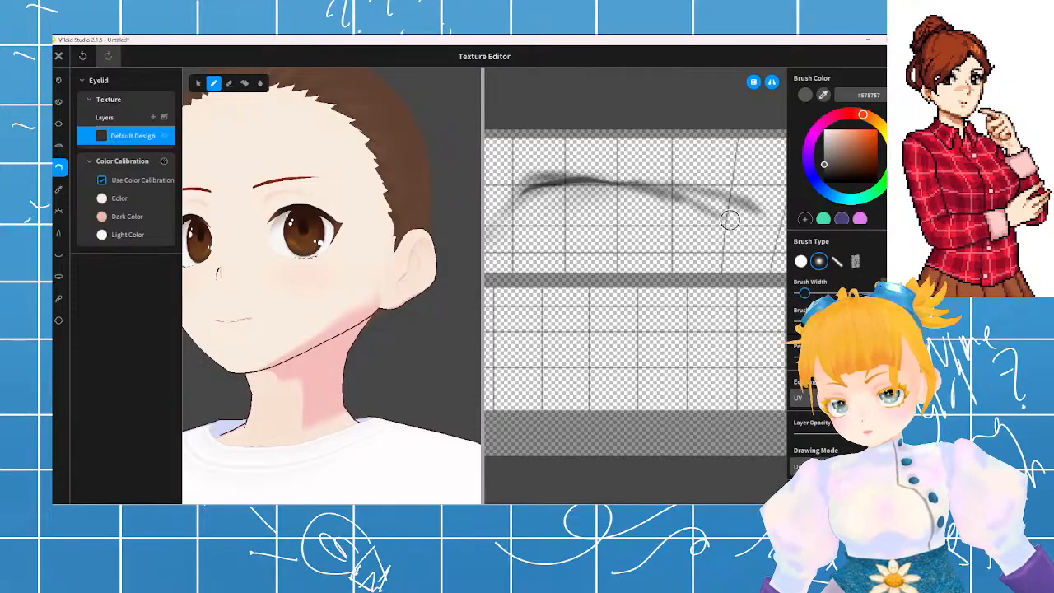
key("e")
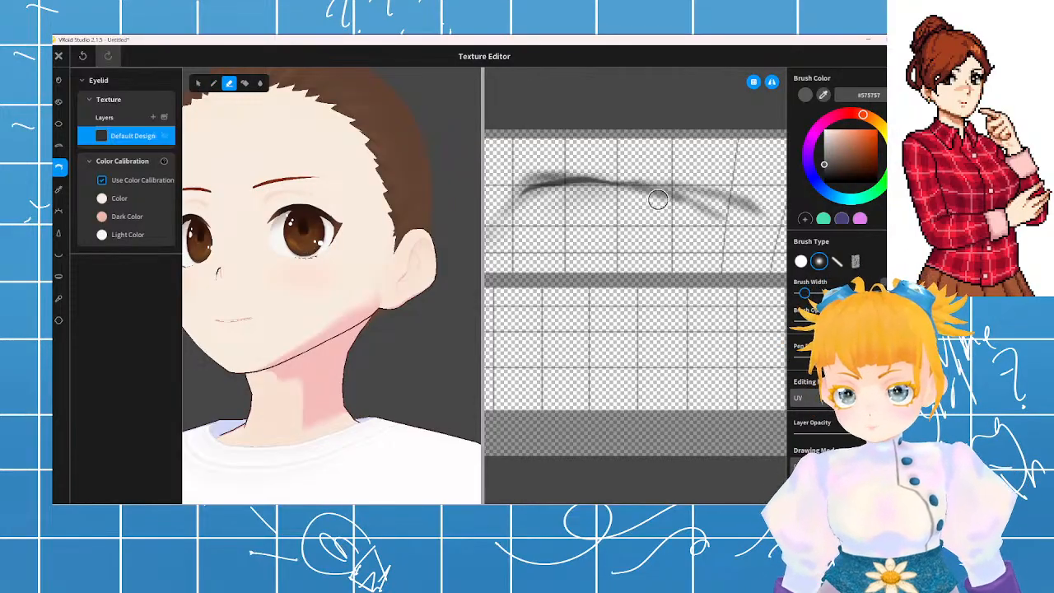
mouse_move(658, 200)
left_mouse_down()
mouse_move(725, 217)
mouse_move(624, 198)
mouse_move(756, 205)
mouse_move(630, 196)
mouse_move(710, 198)
left_mouse_up()
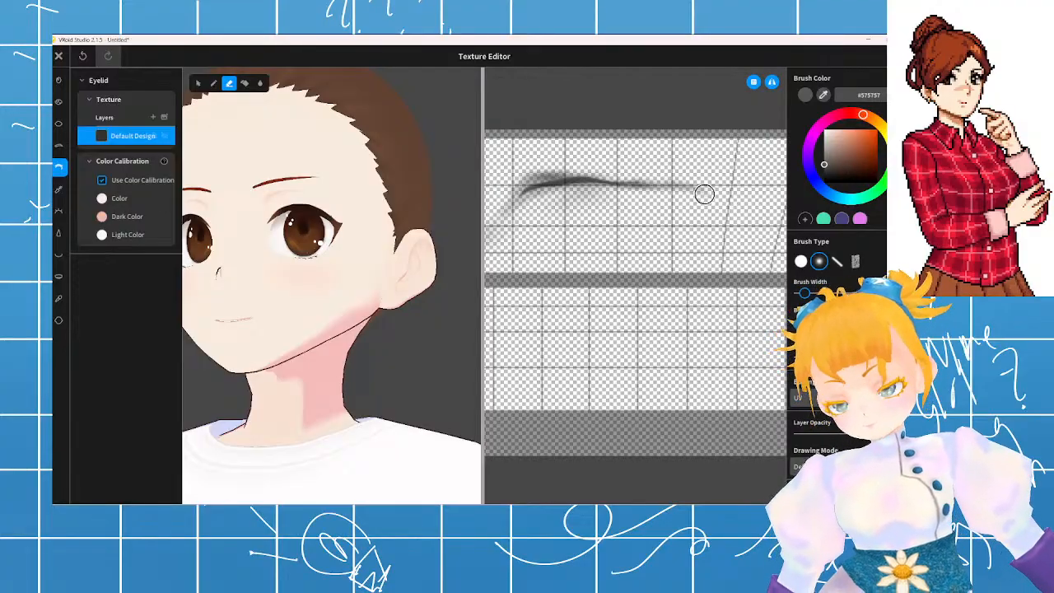
- Extend the upper eyelid crease with a soft grey stroke sloping down toward its inner end, trim the tip, and darken the middle
mouse_move(328, 251)
right_mouse_down()
mouse_move(313, 254)
mouse_move(334, 257)
right_mouse_up()
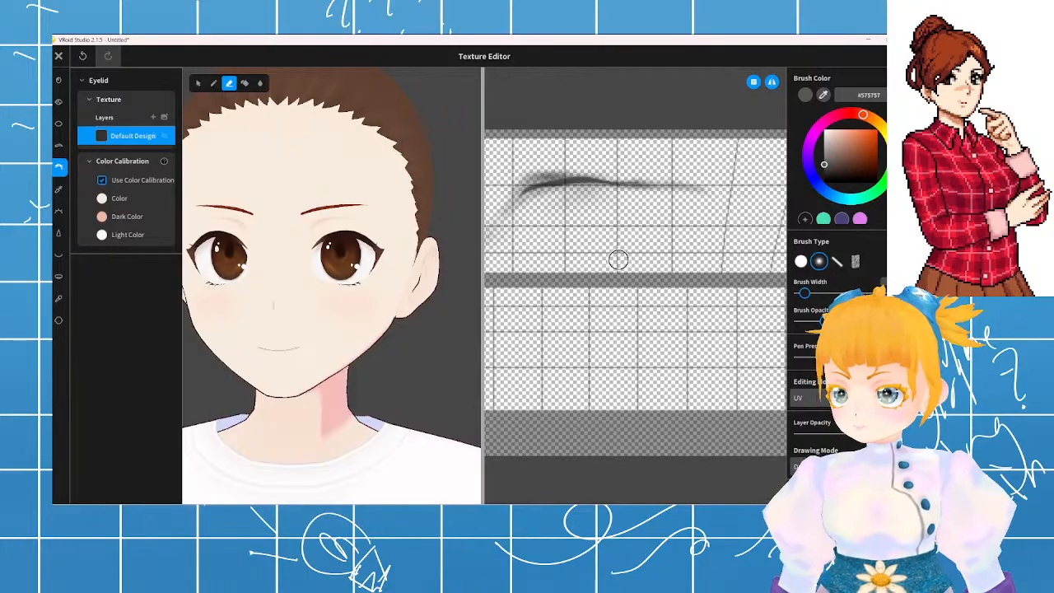
middle_click_drag(557, 269, 657, 271)
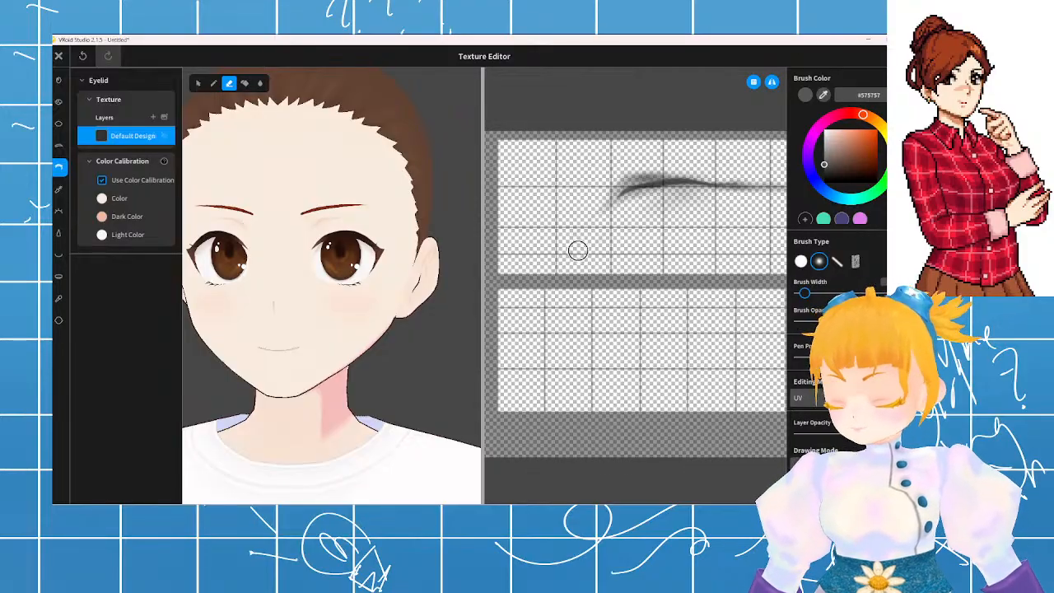
key("b")
left_click_drag(618, 192, 542, 247)
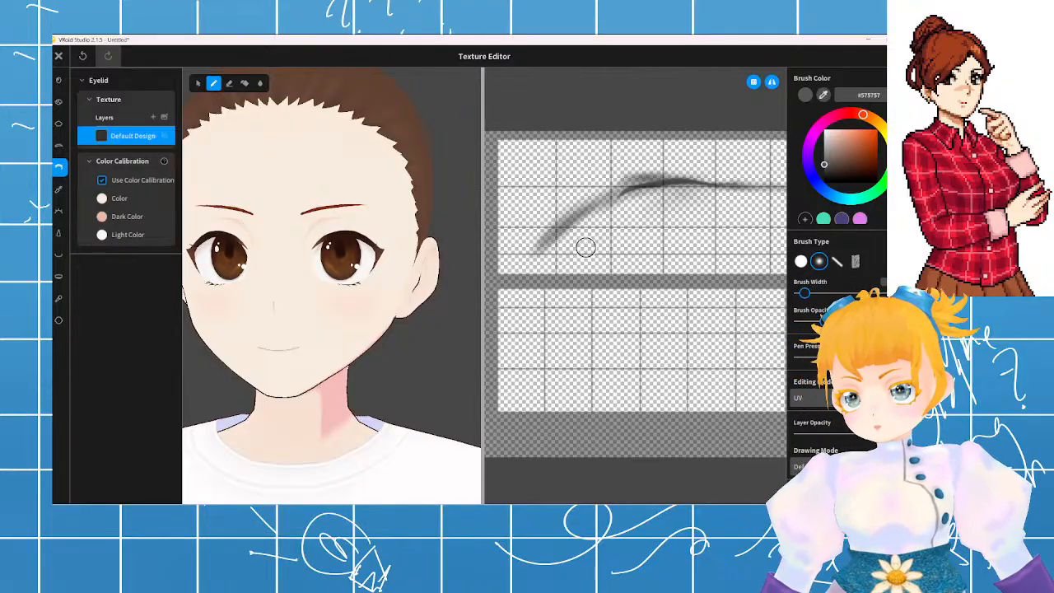
key("e")
mouse_move(553, 242)
left_mouse_down()
mouse_move(539, 247)
mouse_move(563, 244)
mouse_move(558, 228)
mouse_move(584, 212)
mouse_move(633, 237)
left_mouse_up()
key("p")
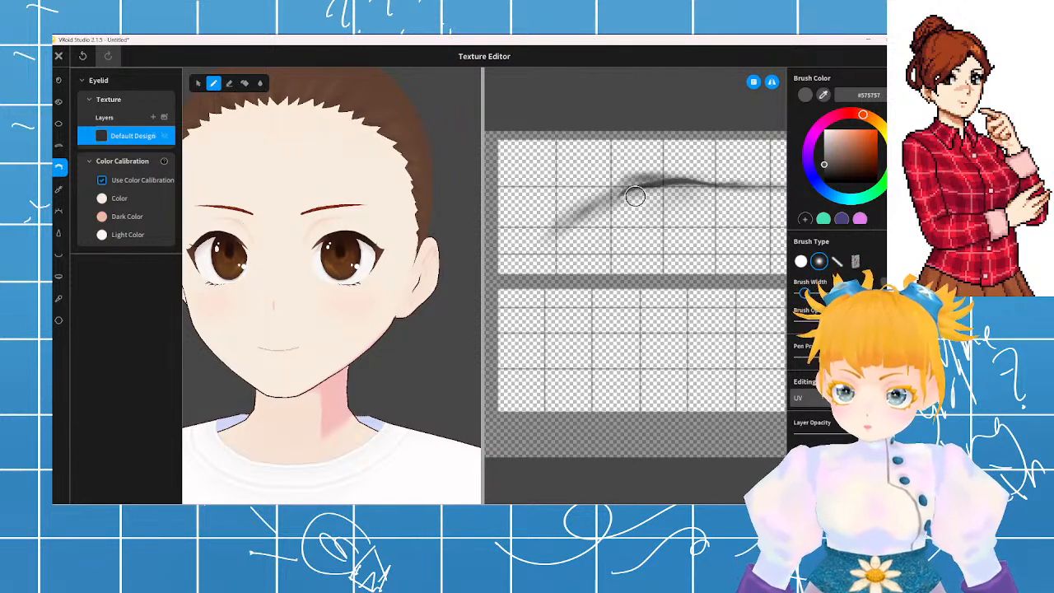
mouse_move(654, 189)
left_mouse_down()
mouse_move(586, 228)
mouse_move(637, 195)
mouse_move(705, 184)
left_mouse_up()
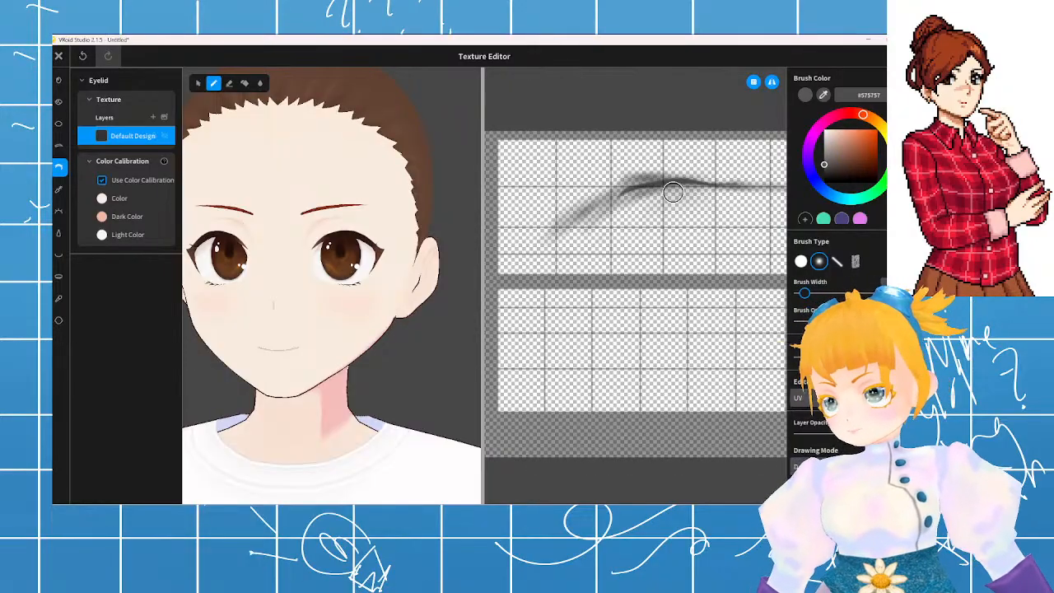
- Try thinning the sloping inner end of the upper eyelid crease with the Eraser, and undo the erasing
scroll(673, 192, "down", 2)
scroll(346, 236, "down", 5)
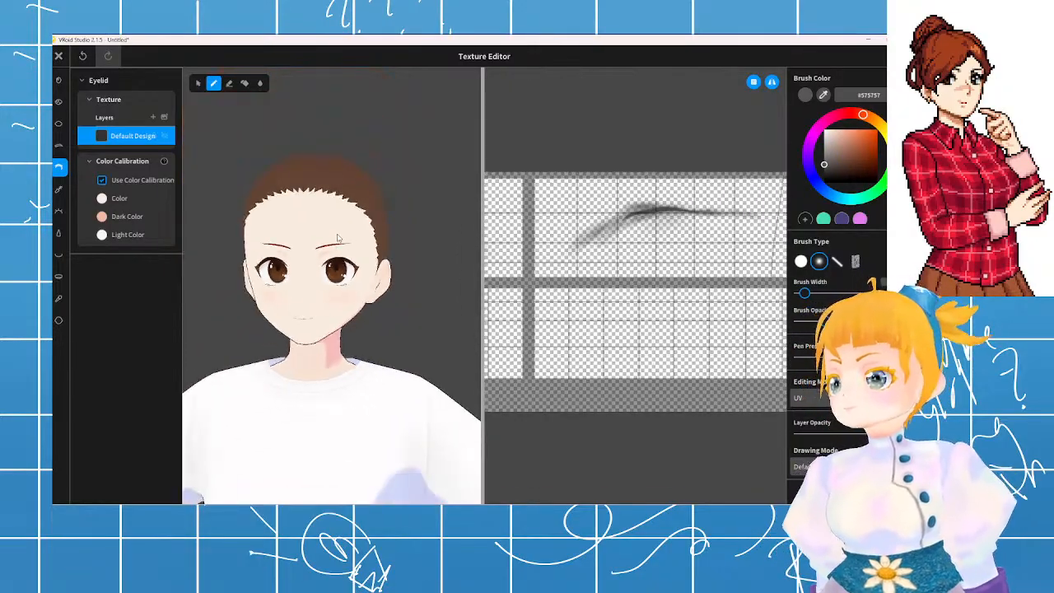
scroll(626, 204, "up", 2)
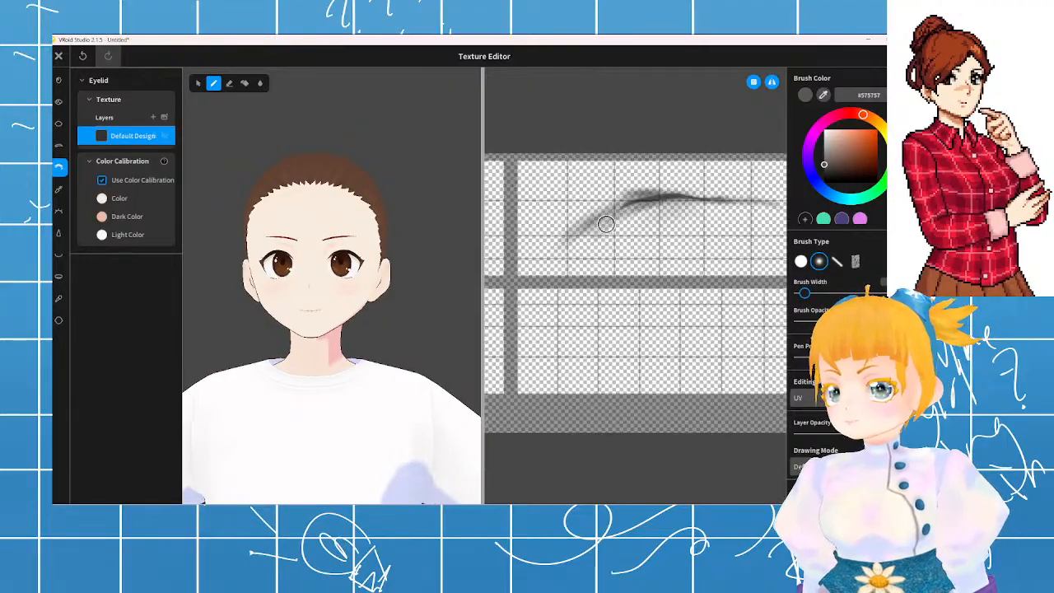
scroll(626, 205, "up", 1)
key("e")
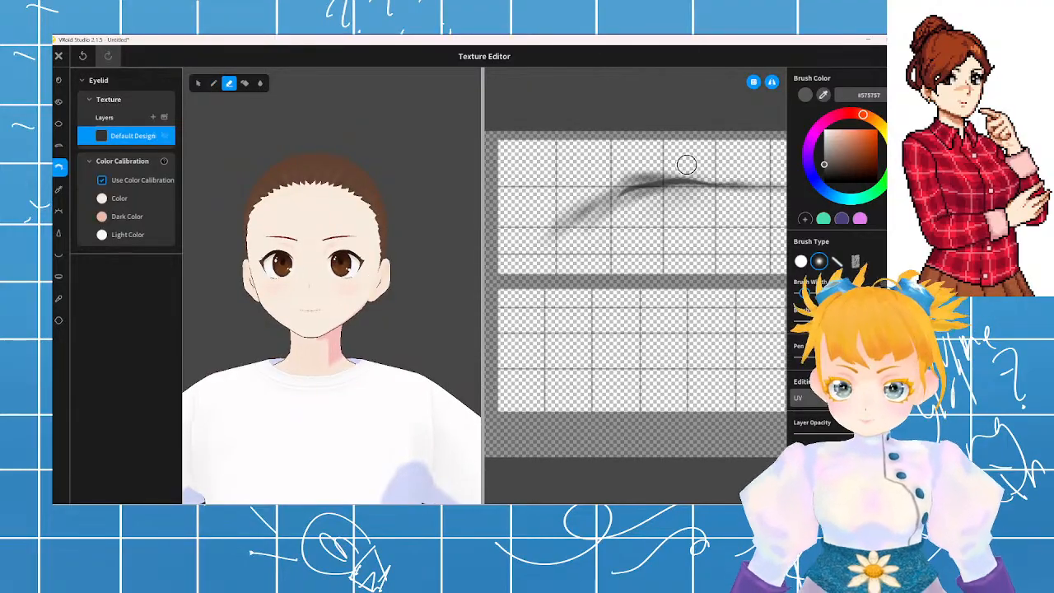
mouse_move(645, 187)
left_mouse_down()
mouse_move(685, 177)
mouse_move(618, 170)
mouse_move(716, 172)
mouse_move(736, 189)
mouse_move(688, 179)
mouse_move(601, 195)
left_mouse_up()
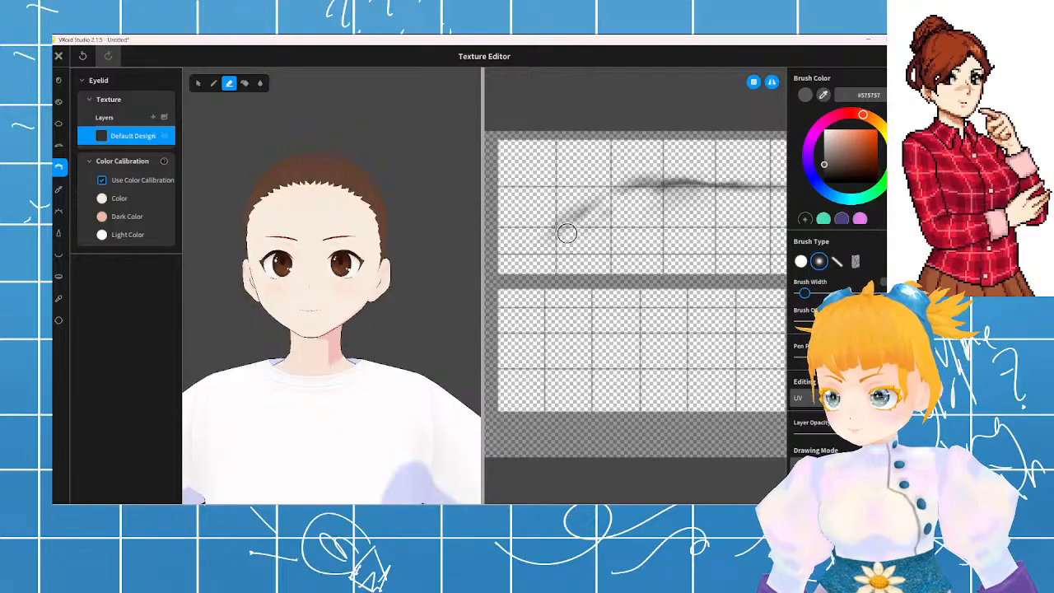
key("ctrl+z")
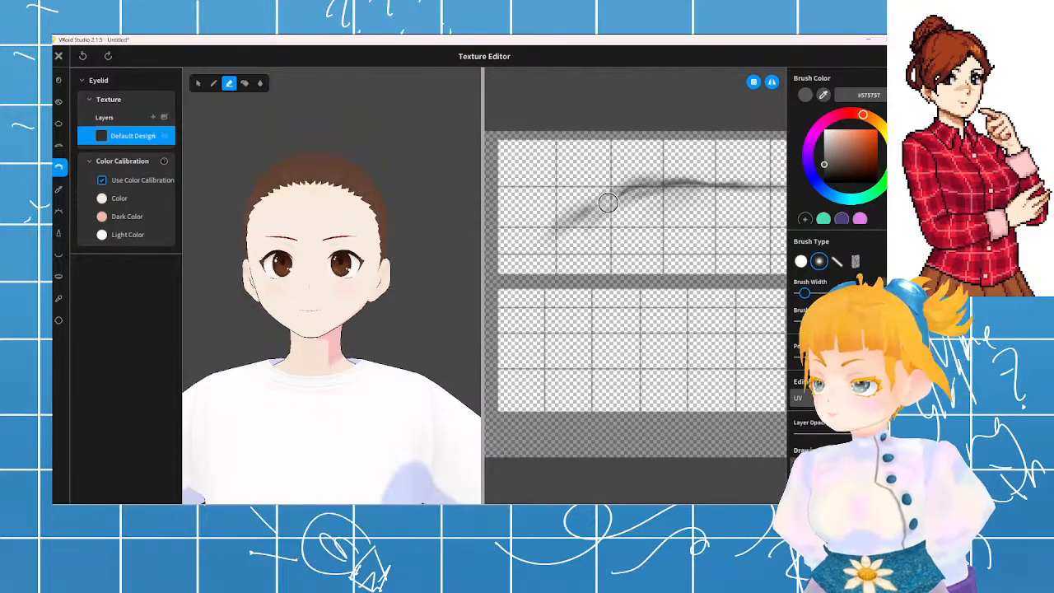
key("ctrl+z")
key("ctrl+z")
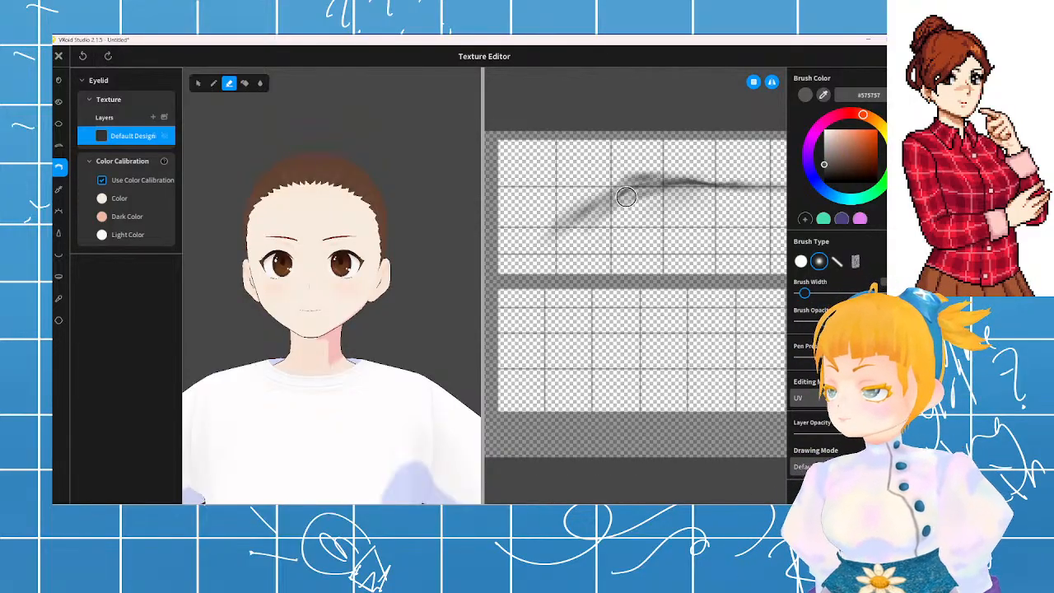
key("ctrl+z")
- Erase the hump above the upper eyelid crease and shorten its faded inner tail
mouse_move(650, 165)
left_mouse_down()
mouse_move(612, 177)
mouse_move(616, 185)
left_mouse_up()
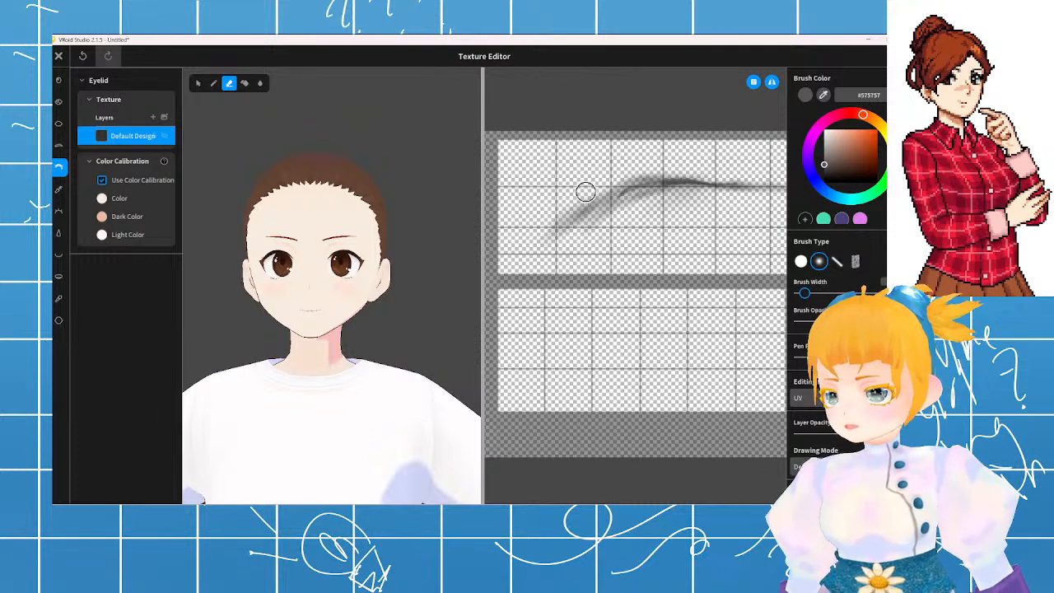
scroll(303, 245, "up", 3)
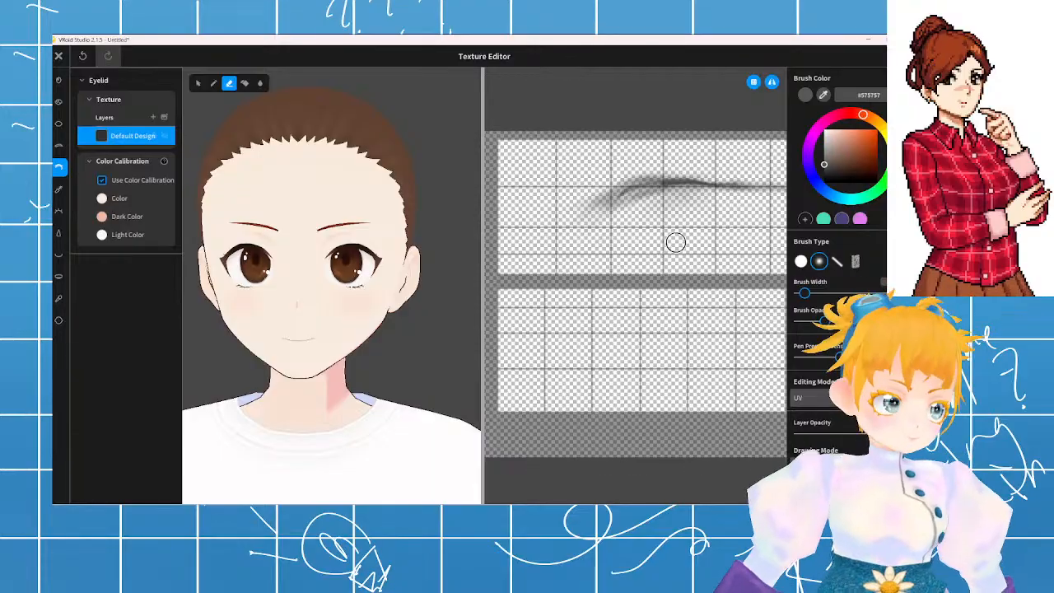
- Try rough brush strokes on the lower eyelid area of the texture, and undo them
middle_click_drag(676, 242, 539, 229)
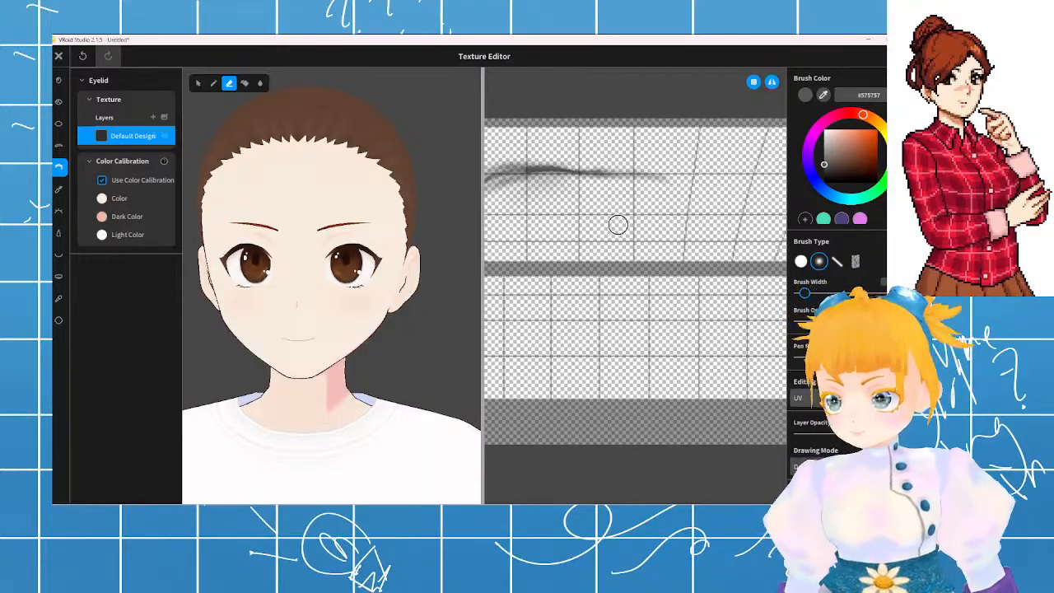
middle_click_drag(606, 239, 678, 212)
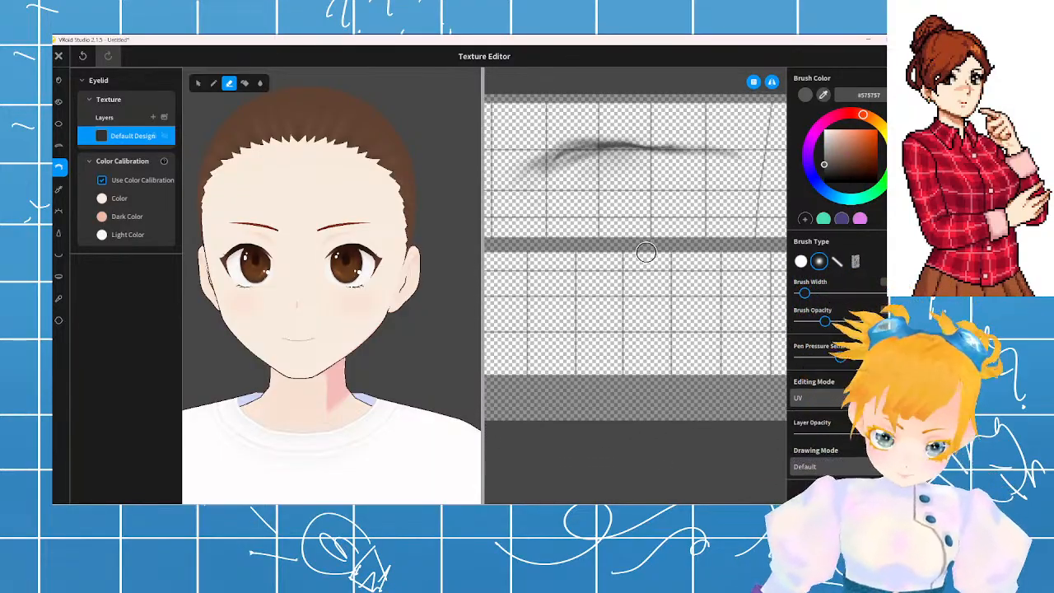
key("b")
mouse_move(603, 275)
left_mouse_down()
mouse_move(643, 284)
mouse_move(647, 338)
mouse_move(636, 342)
left_mouse_up()
key("ctrl+z")
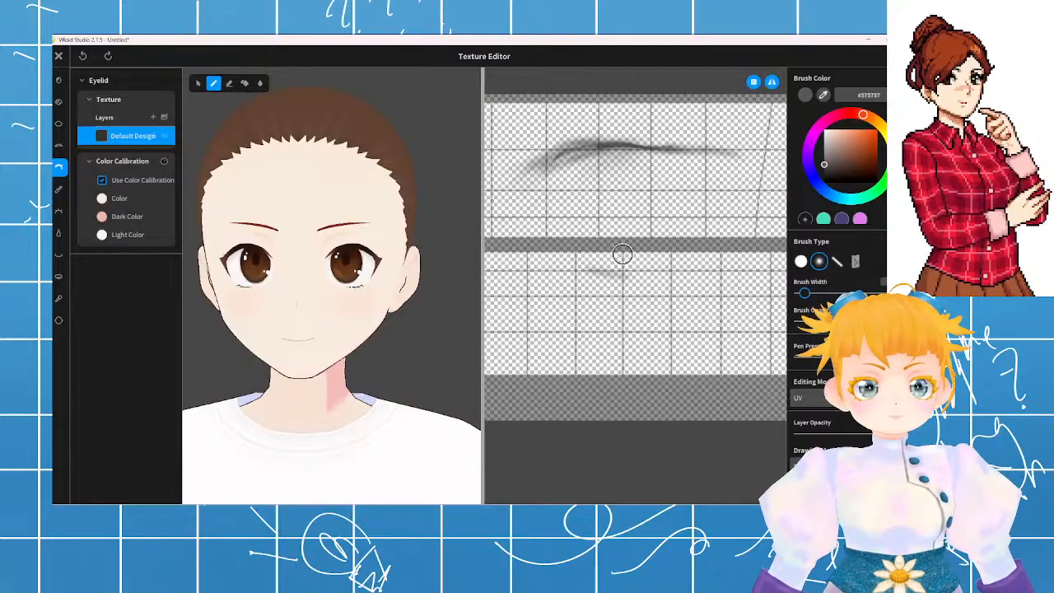
left_click_drag(608, 249, 651, 307)
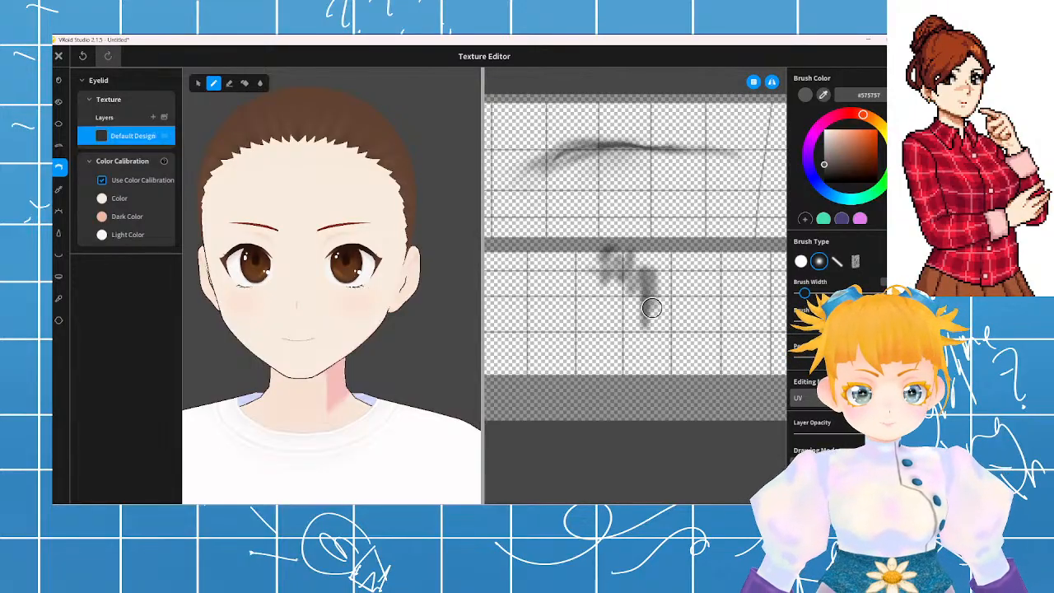
key("ctrl+z")
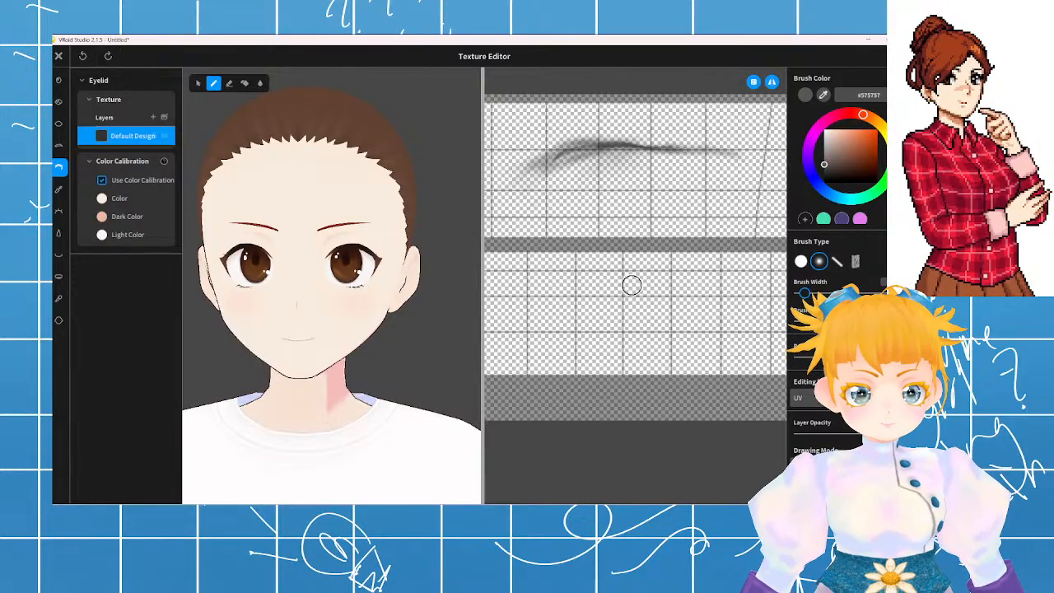
- Paint a soft grey curve along the lower eyelid, rising gently toward its outer end
mouse_move(625, 282)
left_mouse_down()
mouse_move(615, 271)
mouse_move(607, 291)
mouse_move(617, 311)
mouse_move(600, 313)
mouse_move(609, 282)
mouse_move(651, 282)
left_mouse_up()
key("ctrl+z")
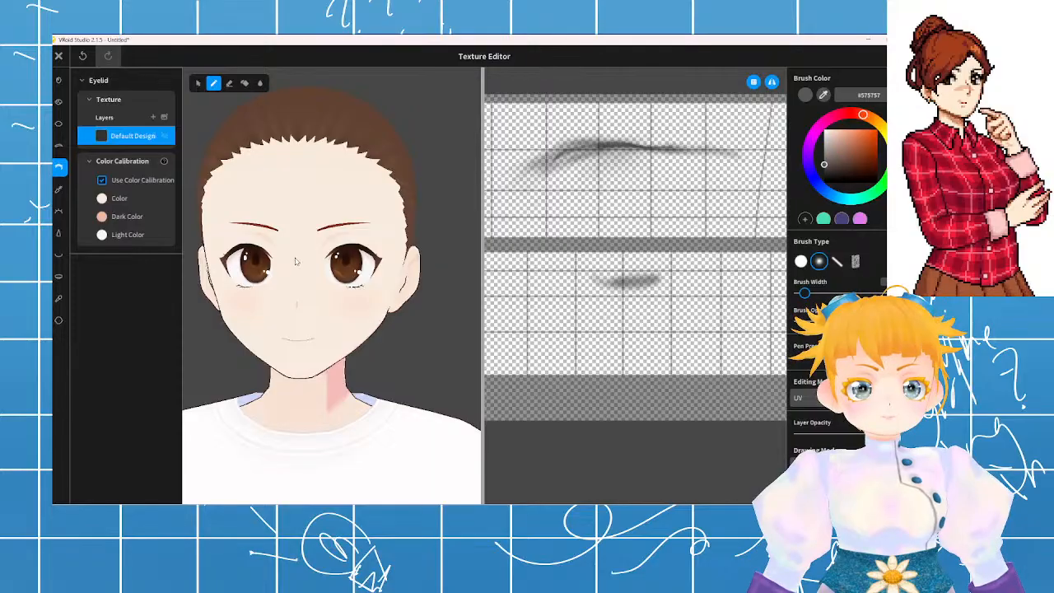
scroll(296, 261, "up", 5)
scroll(339, 280, "up", 2)
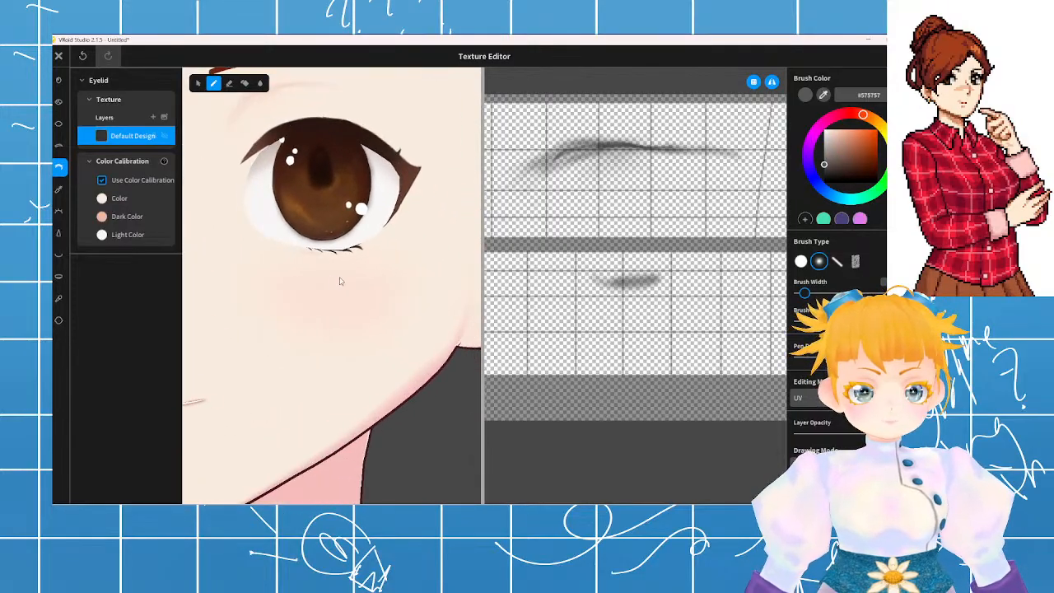
right_click_drag(340, 281, 340, 282)
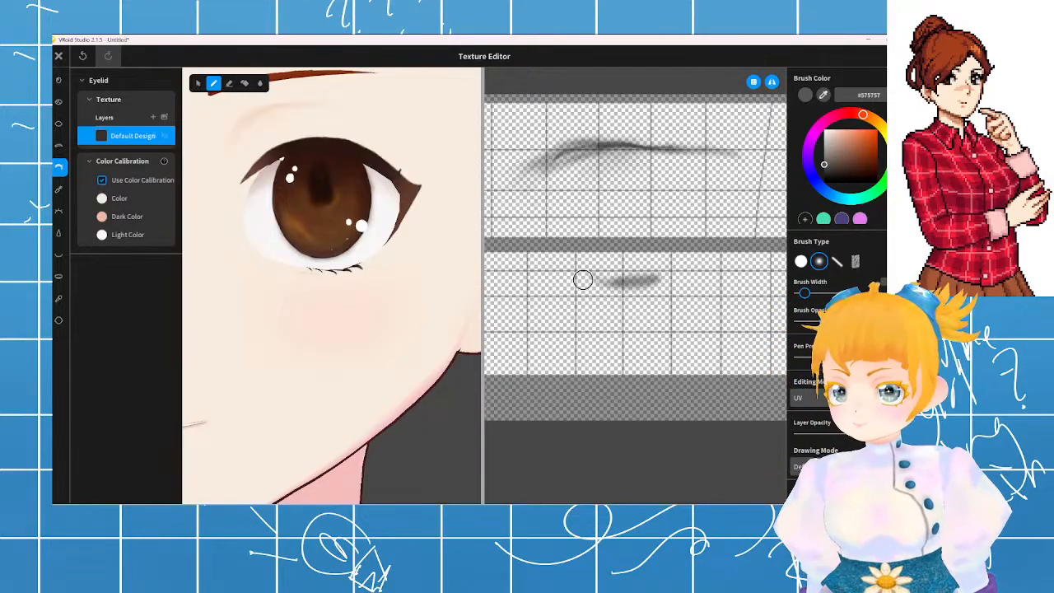
mouse_move(580, 278)
left_mouse_down()
mouse_move(651, 281)
mouse_move(710, 261)
left_mouse_up()
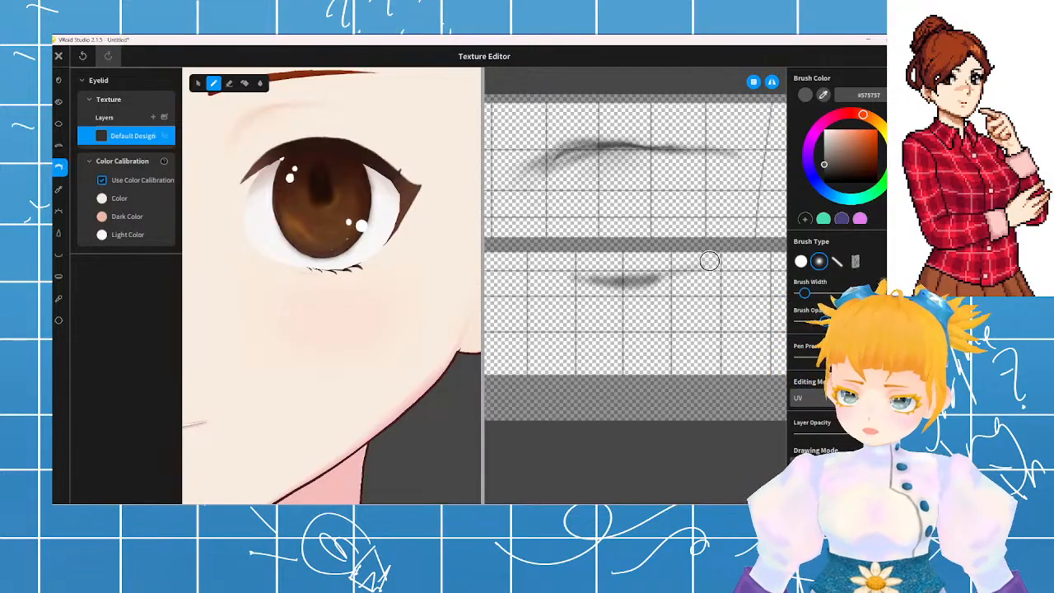
left_click_drag(653, 279, 725, 258)
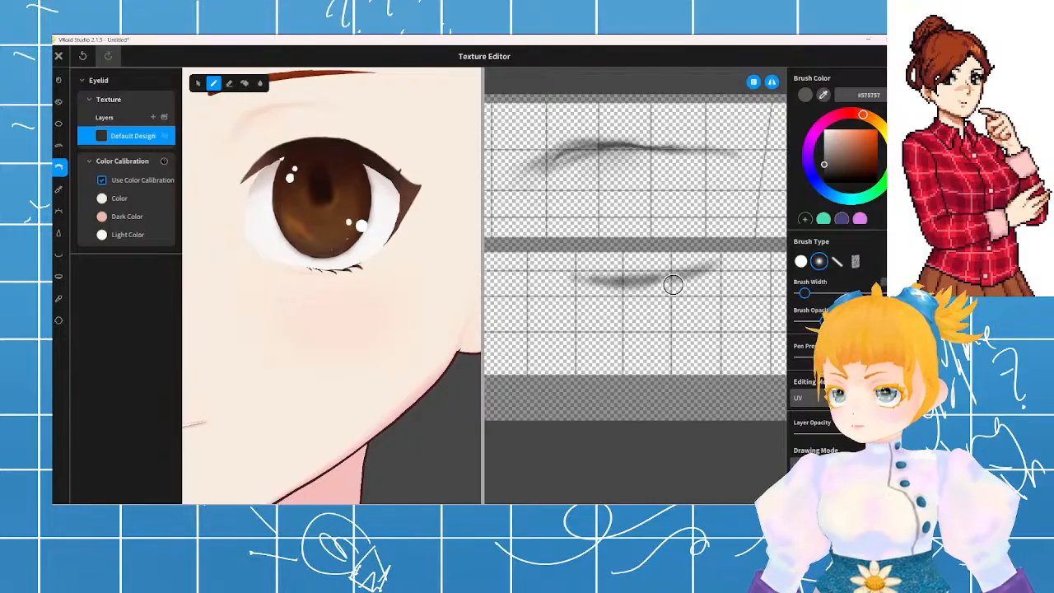
left_click_drag(652, 283, 734, 259)
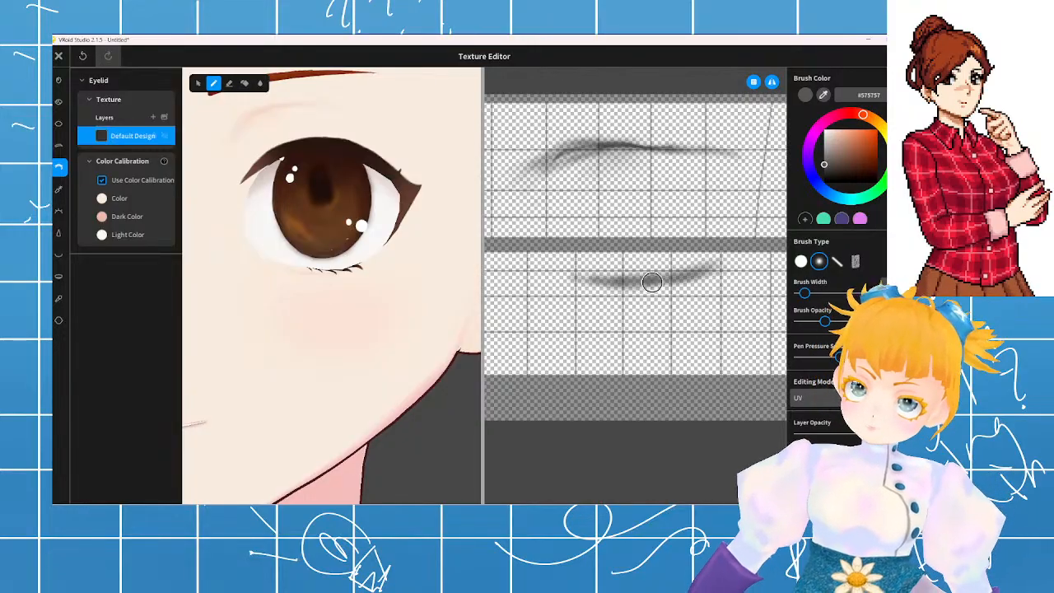
left_click_drag(652, 283, 730, 261)
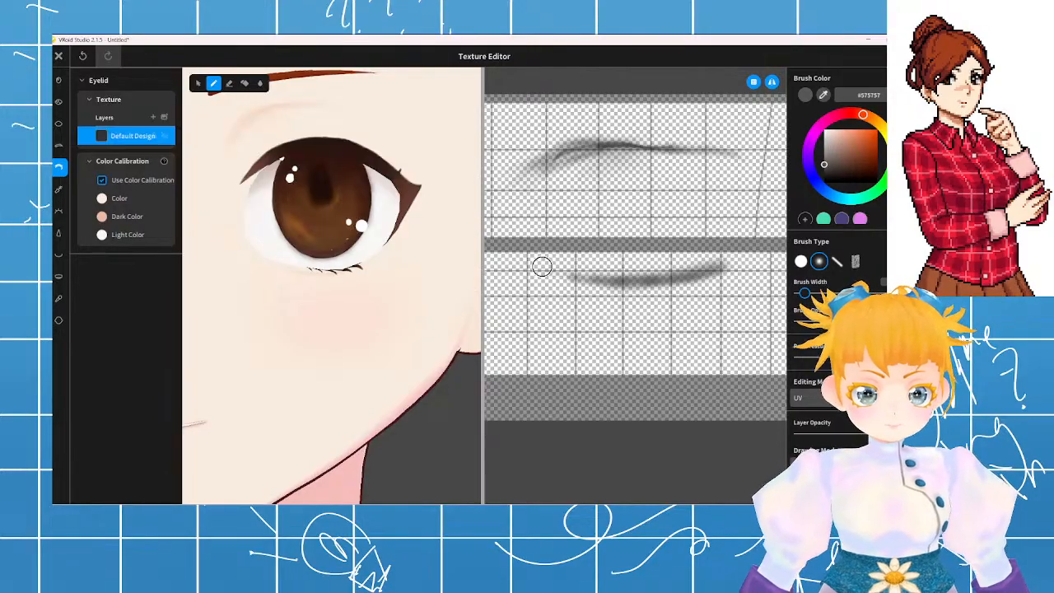
- Shade inside the upper and lower eyelid creases with pale pink #E8D4E5, and retouch the lower crease with grey #696969
left_click(817, 130)
left_click(829, 138)
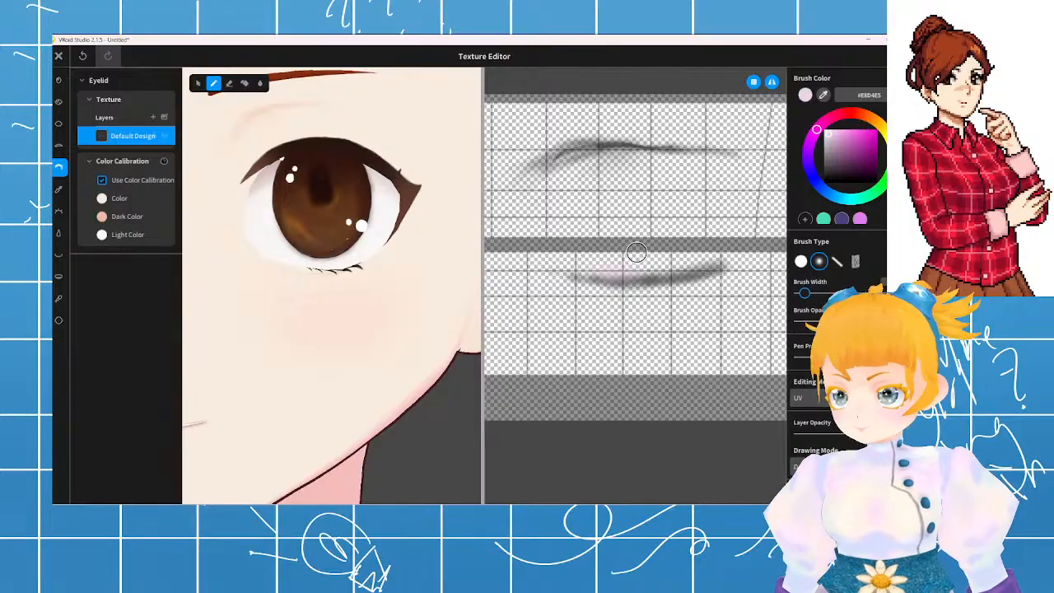
key("ctrl+z")
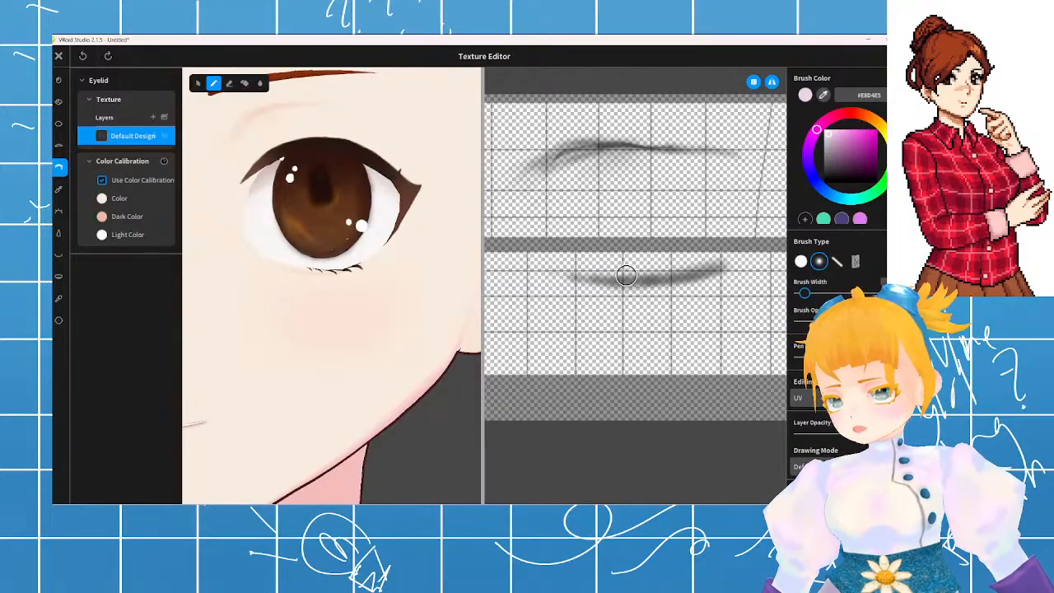
mouse_move(601, 266)
left_mouse_down()
mouse_move(658, 280)
mouse_move(630, 272)
mouse_move(661, 269)
mouse_move(630, 263)
mouse_move(660, 258)
left_mouse_up()
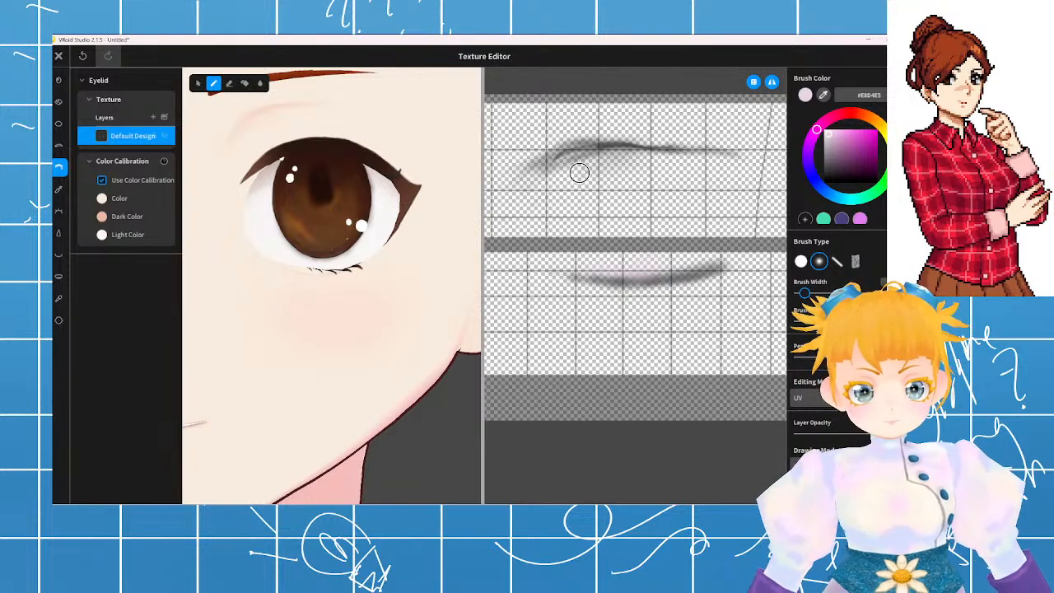
mouse_move(585, 160)
left_mouse_down()
mouse_move(605, 153)
mouse_move(578, 163)
mouse_move(571, 179)
mouse_move(584, 174)
mouse_move(546, 174)
mouse_move(642, 171)
mouse_move(730, 193)
mouse_move(684, 196)
mouse_move(718, 192)
left_mouse_up()
key("ctrl+z")
key("ctrl+z")
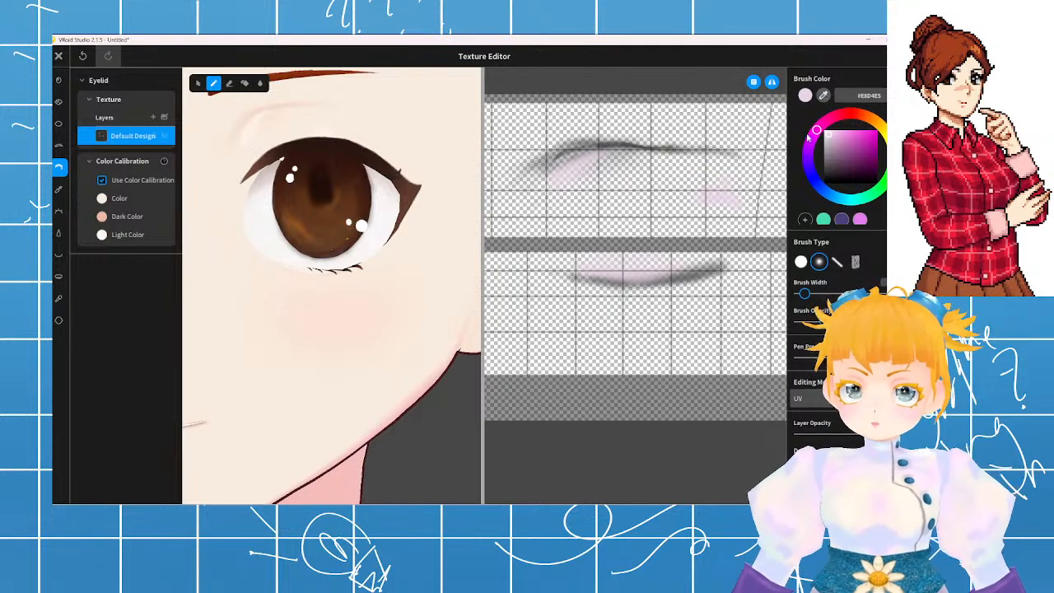
left_click(679, 280)
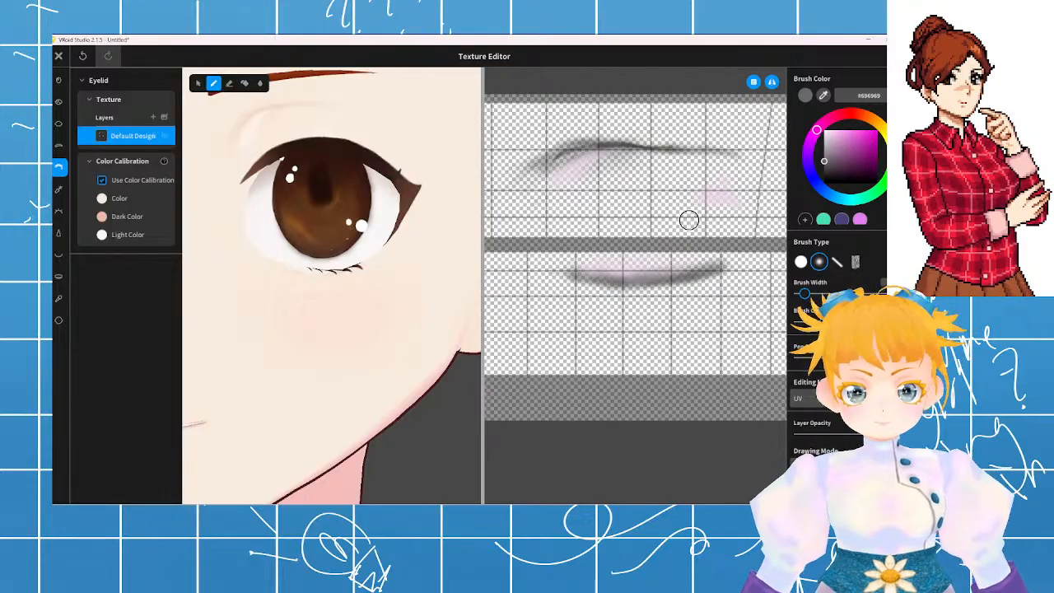
- Check the eyelid shading on the whole face and open the Eyeliner texture for editing
scroll(313, 227, "down", 10)
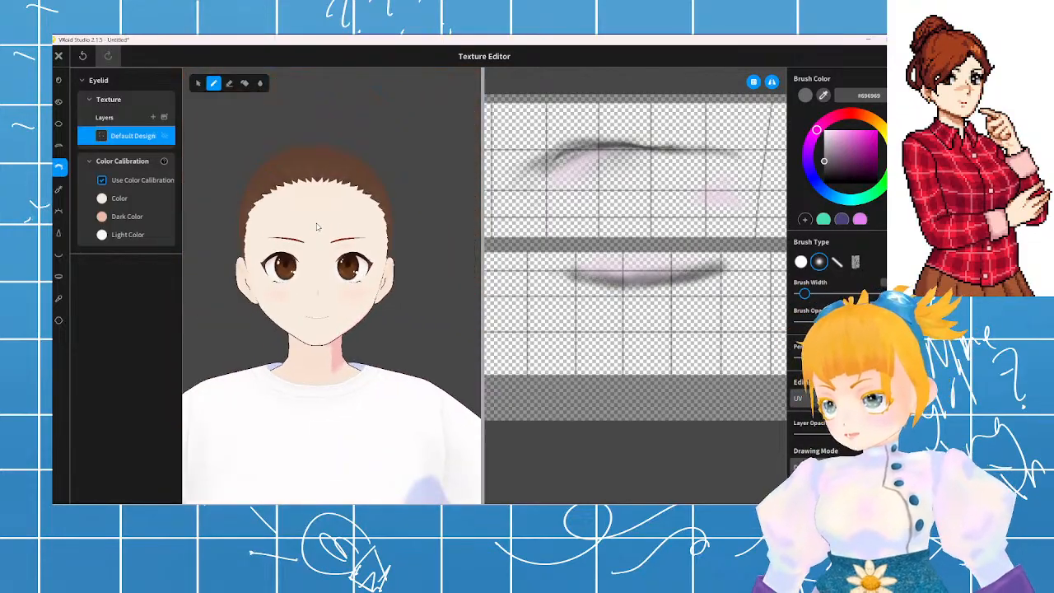
scroll(317, 228, "up", 3)
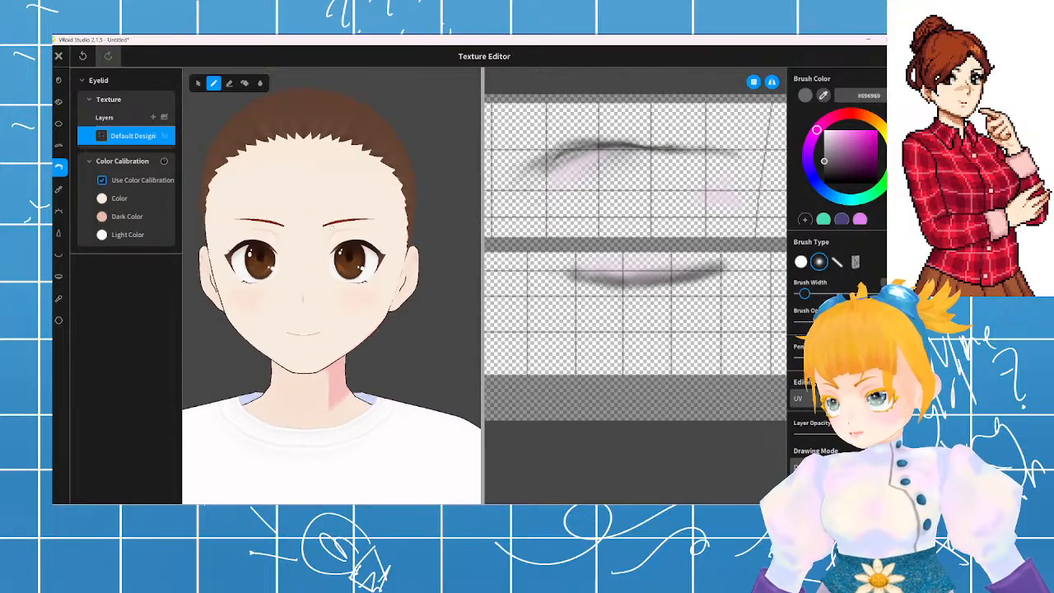
scroll(332, 222, "up", 3)
scroll(344, 251, "down", 3)
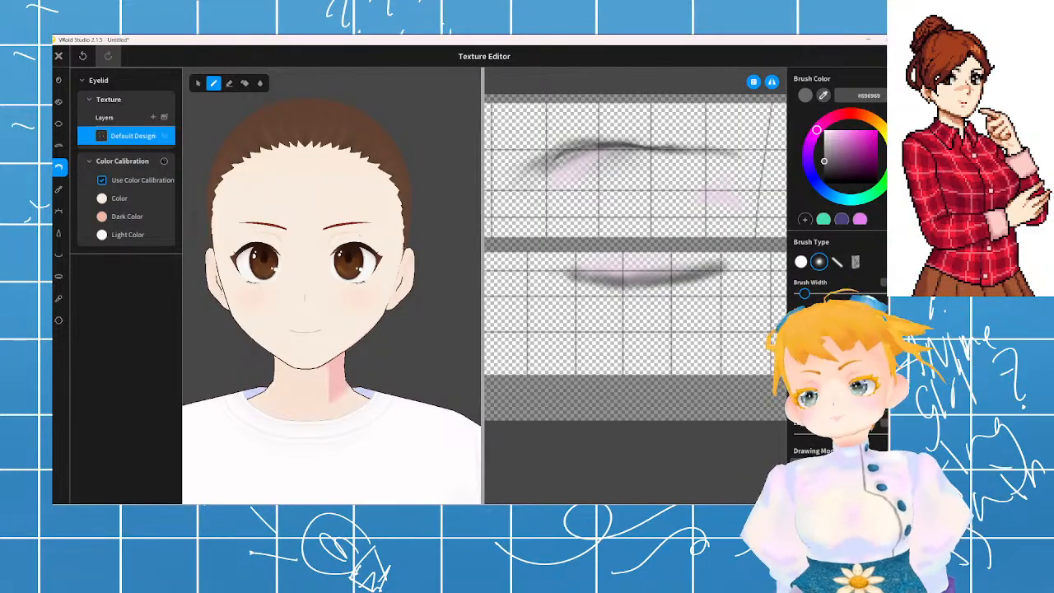
scroll(332, 272, "up", 2)
scroll(331, 272, "down", 1)
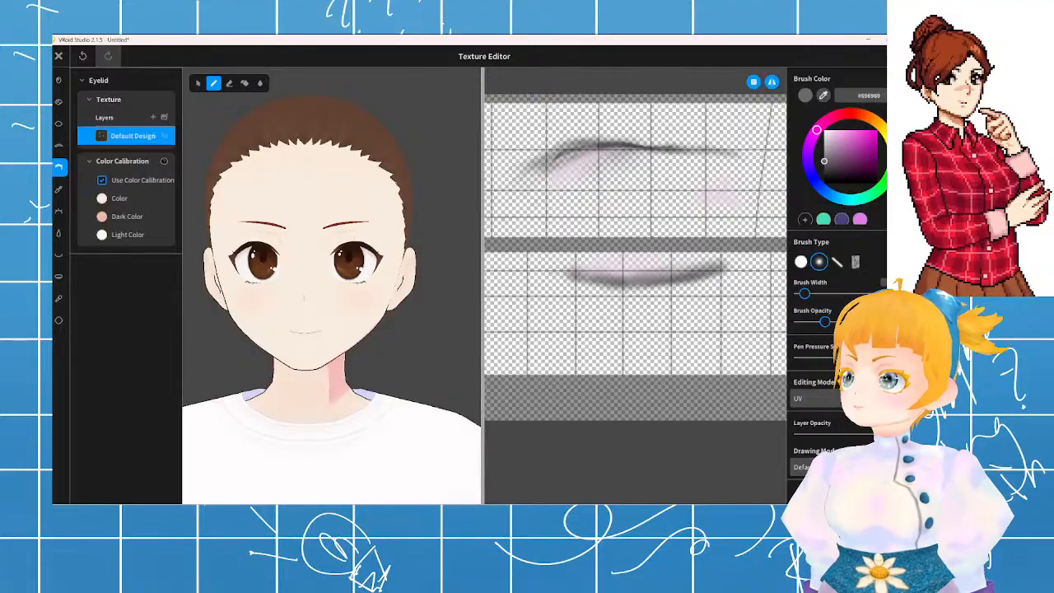
left_click(59, 188)
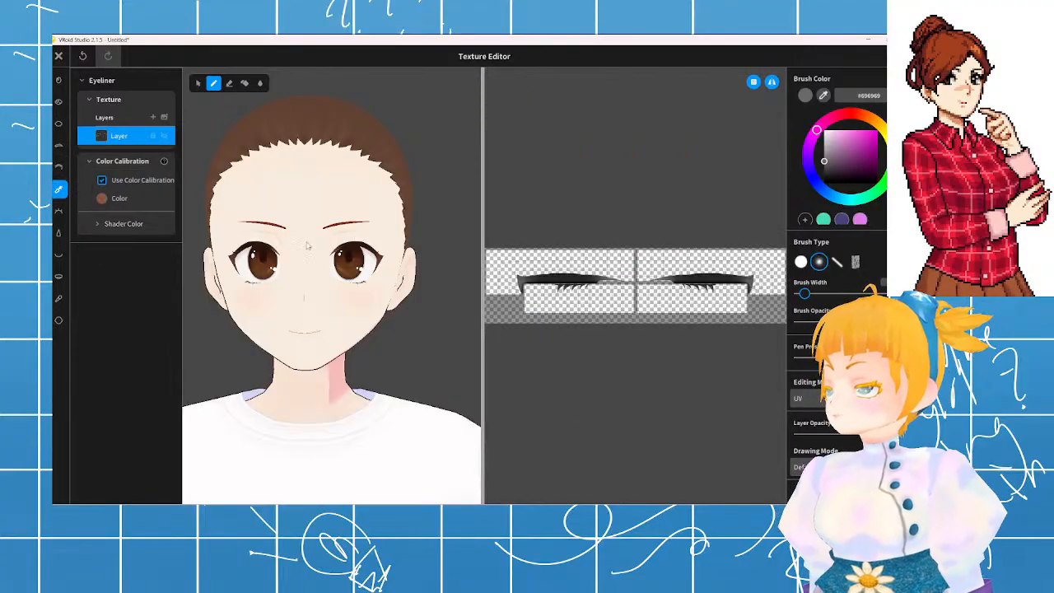
- Add a new layer to the Eyeliner texture and sample the eyebrow's reddish brown #852E0D as the brush color
scroll(307, 246, "up", 5)
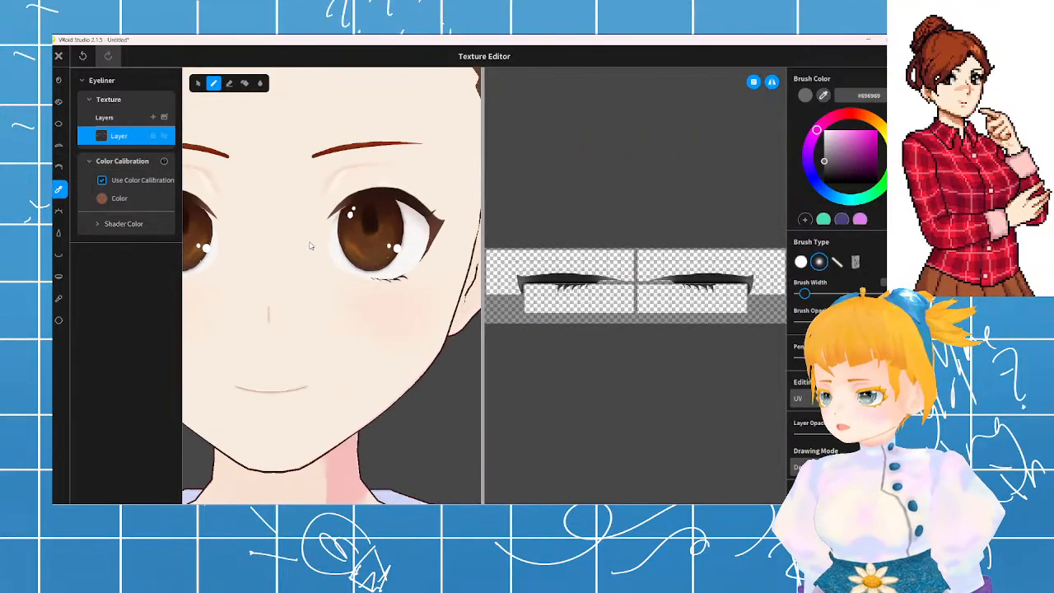
scroll(313, 245, "up", 2)
scroll(697, 287, "up", 3)
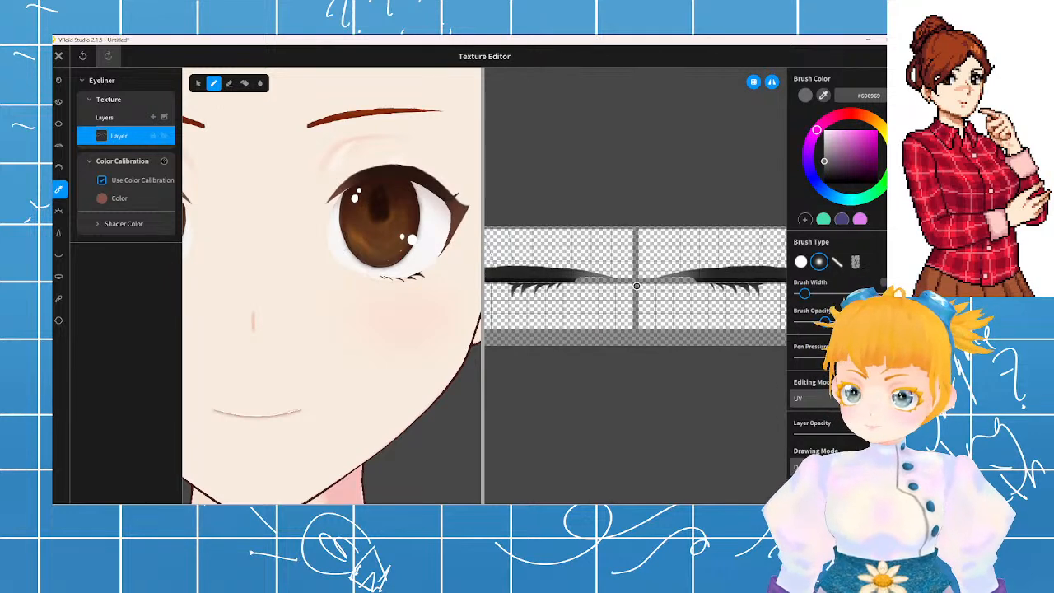
scroll(709, 280, "up", 2)
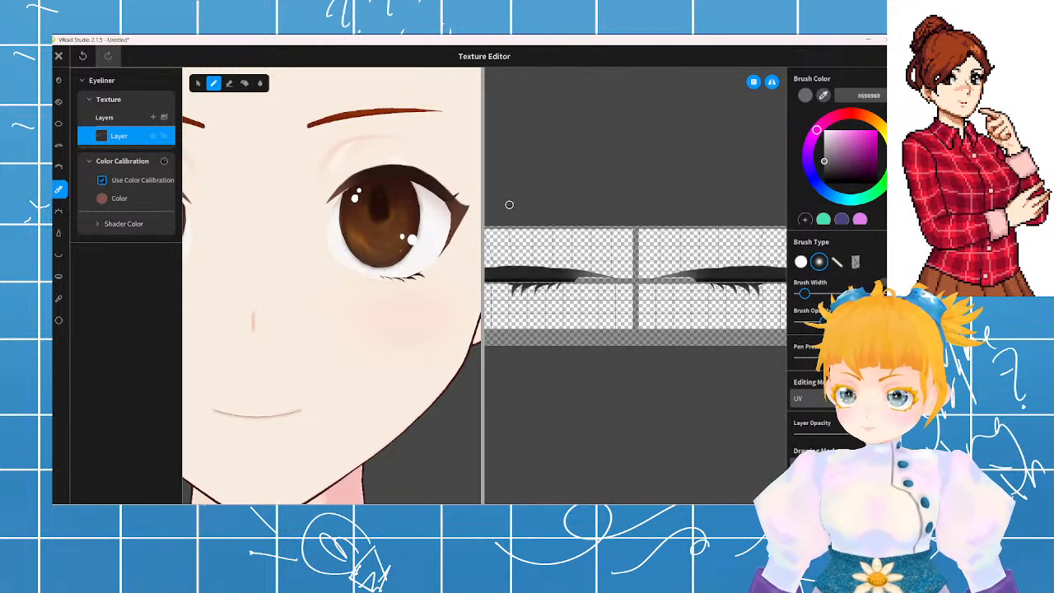
left_click(152, 119)
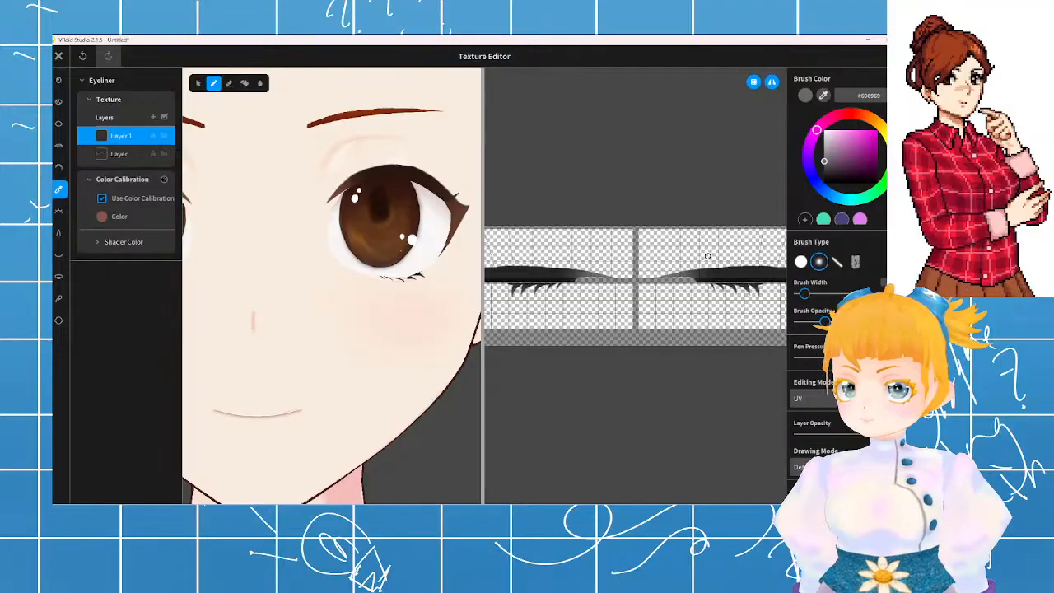
middle_click_drag(697, 253, 596, 245)
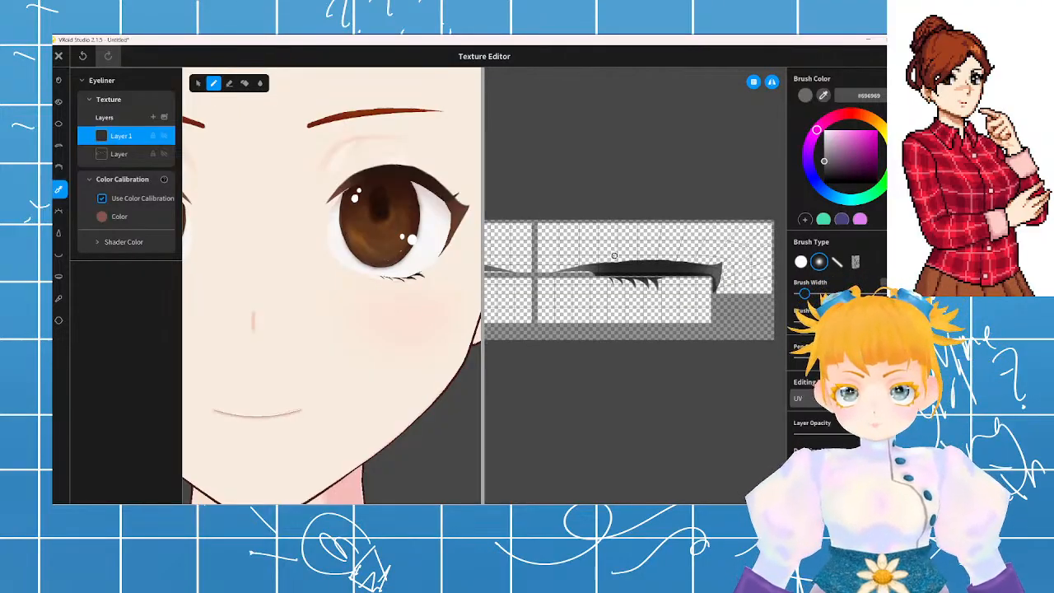
scroll(617, 255, "up", 4)
scroll(620, 256, "up", 2)
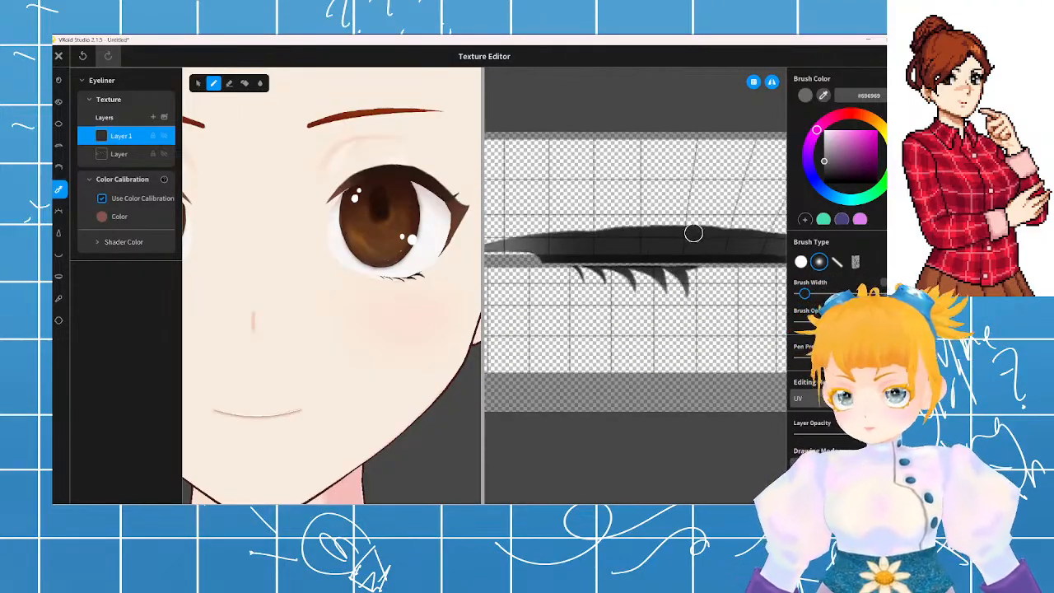
scroll(566, 239, "down", 1)
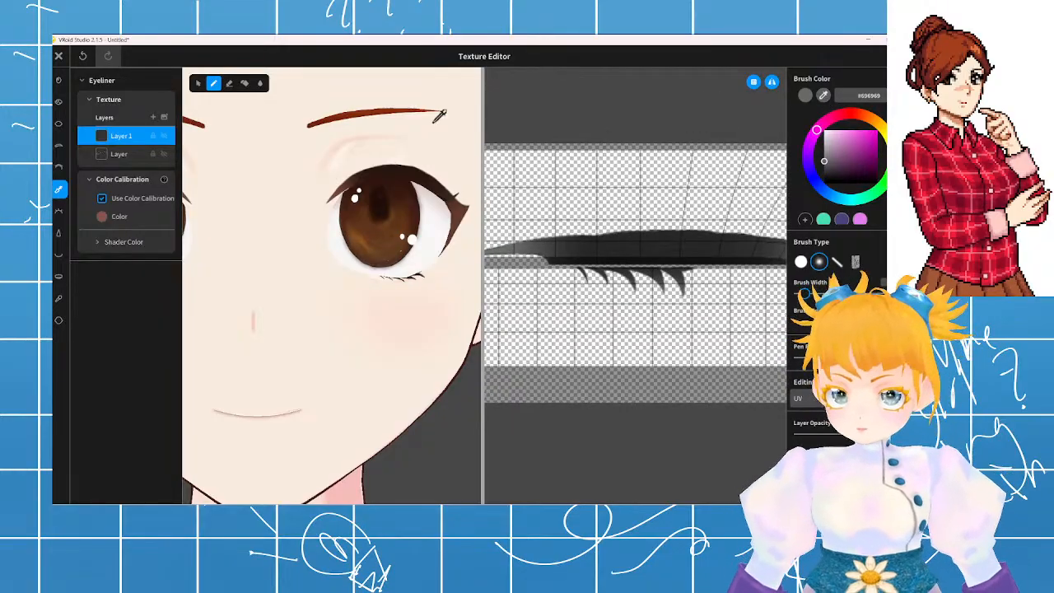
left_click(360, 109)
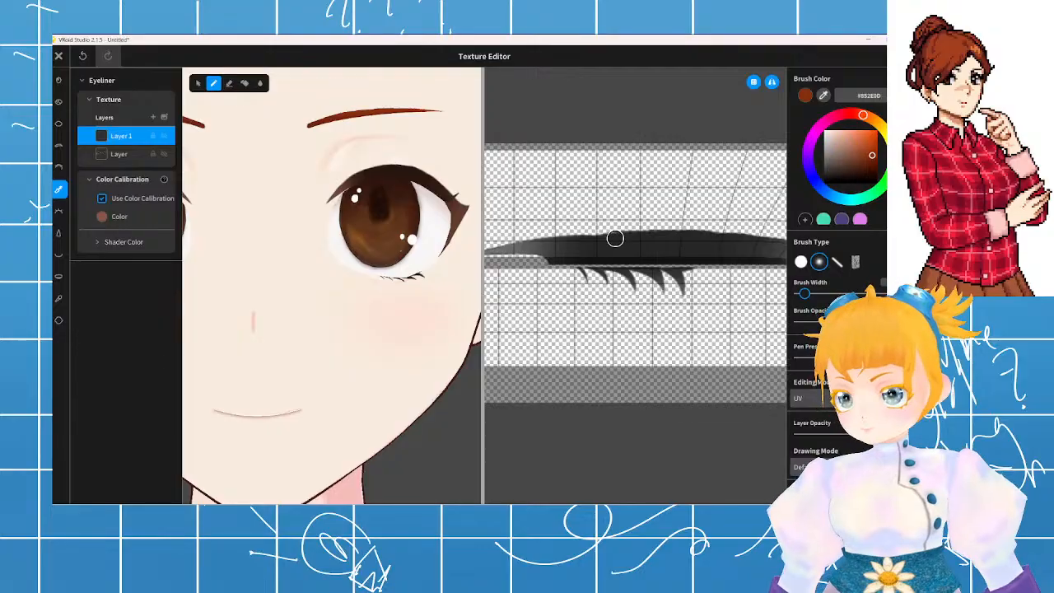
- Turn off color calibration for the eyeliner and paint the upper lash line with reddish brown #852E0D on the new layer
scroll(615, 238, "down", 1)
scroll(623, 242, "down", 1)
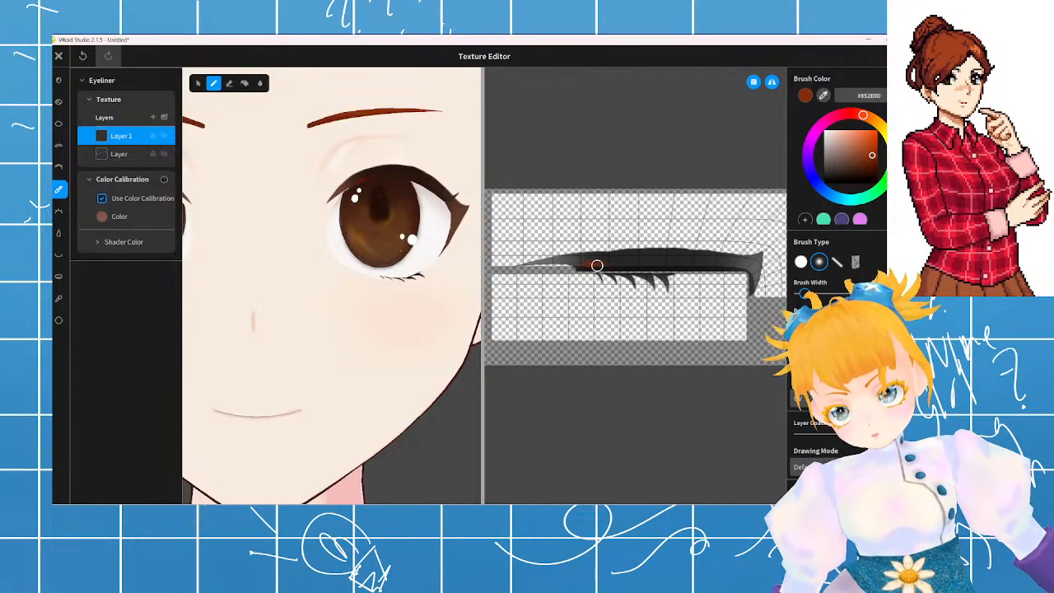
left_click(102, 199)
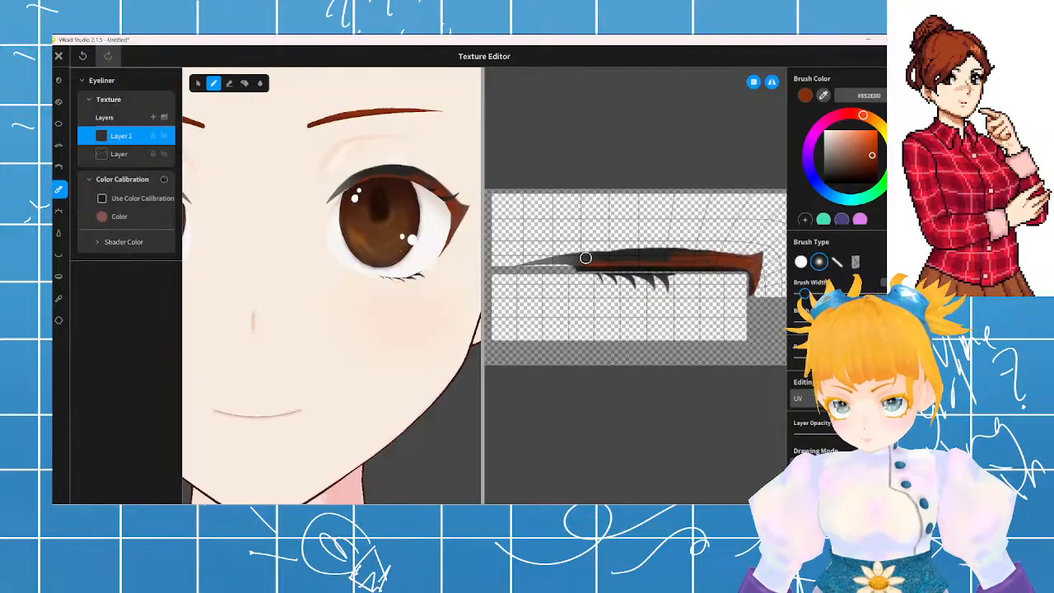
mouse_move(529, 263)
left_mouse_down()
mouse_move(699, 253)
mouse_move(688, 252)
left_mouse_up()
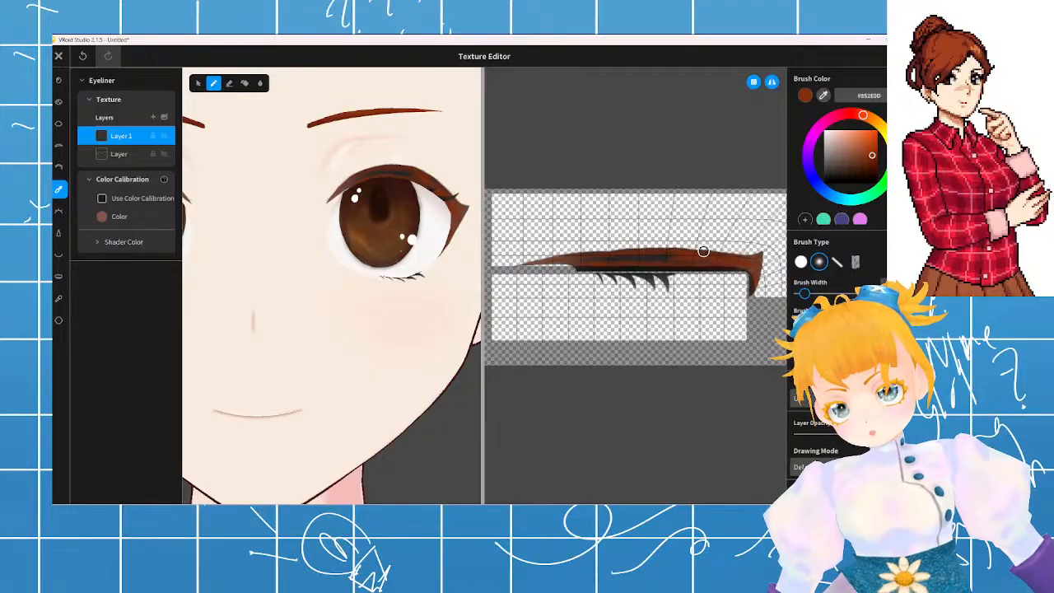
left_click_drag(674, 259, 647, 257)
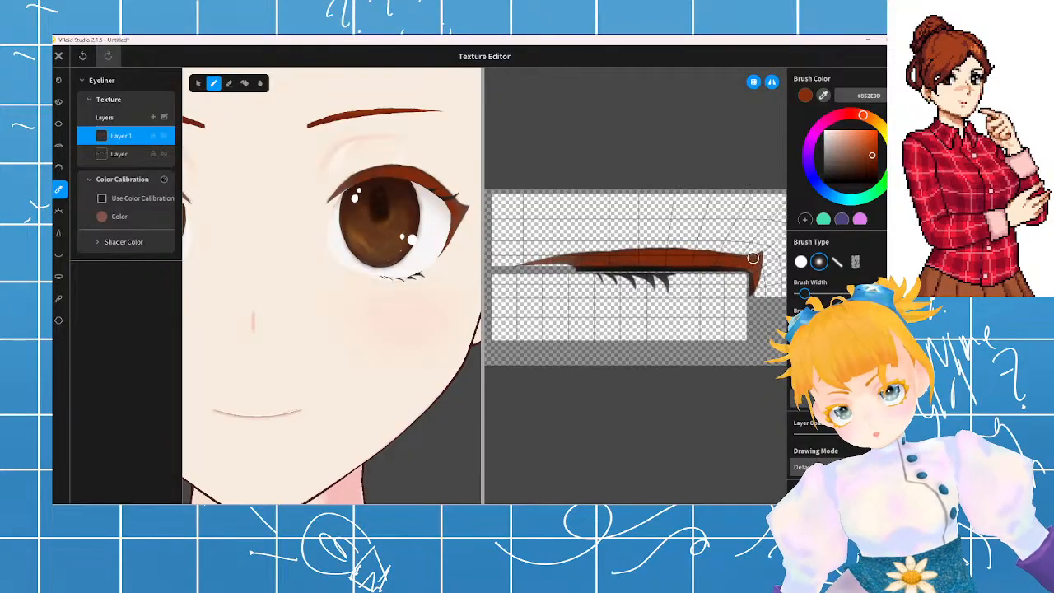
- Refine the upper edge of the painted lash line with a thin hard round brush, undoing a stray stroke
left_click(801, 261)
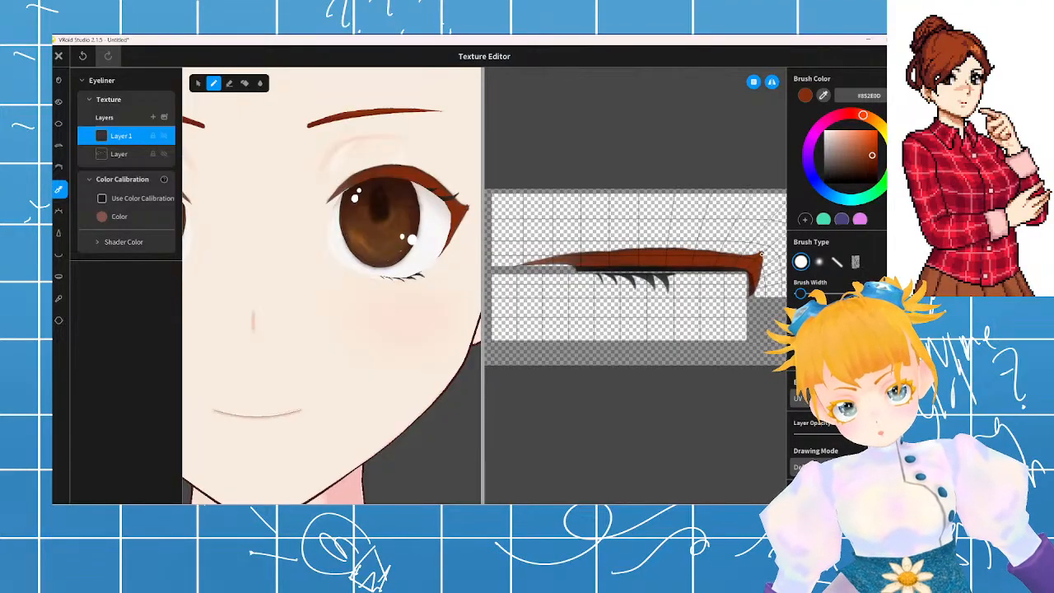
mouse_move(699, 250)
left_mouse_down()
mouse_move(740, 253)
mouse_move(718, 253)
left_mouse_up()
key("ctrl+z")
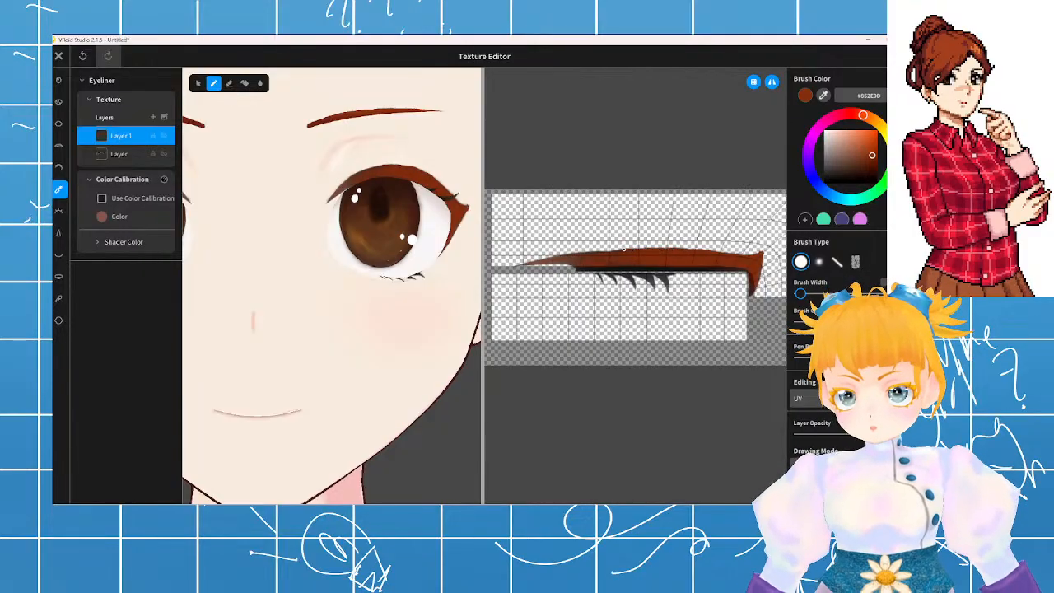
left_click_drag(594, 252, 581, 250)
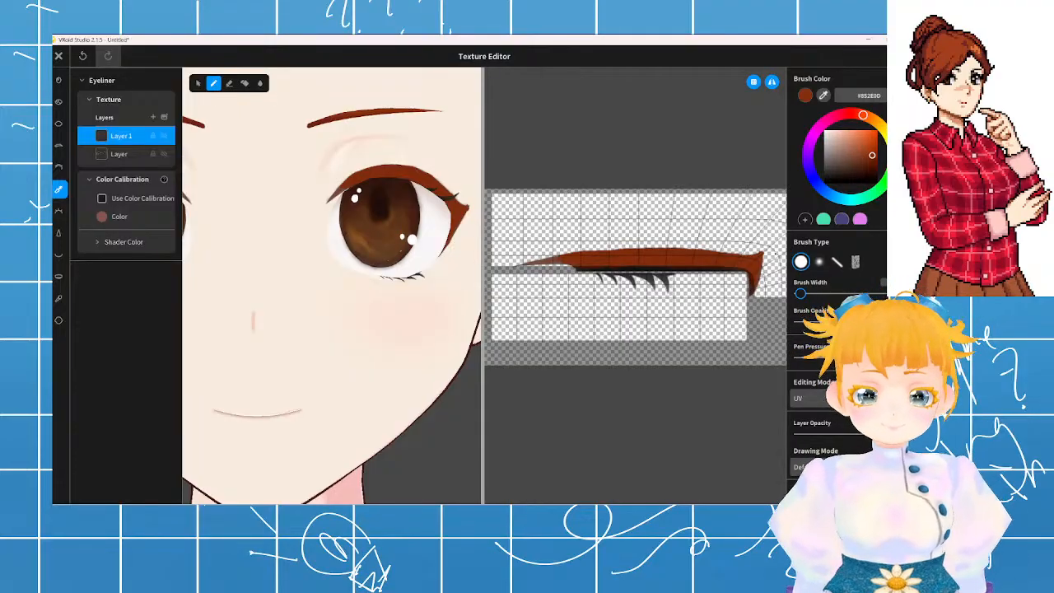
key("e")
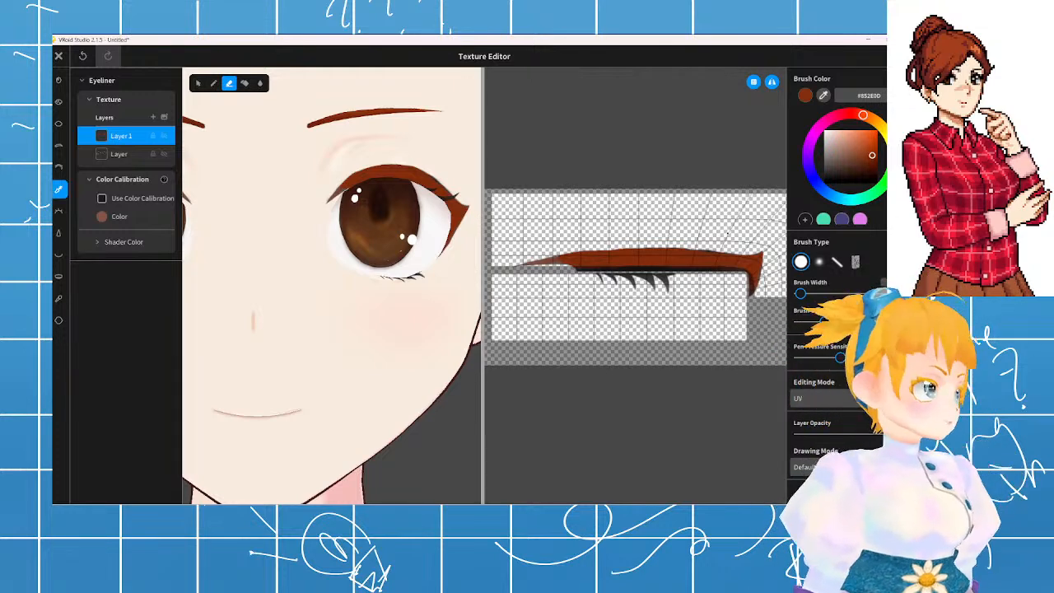
key("p")
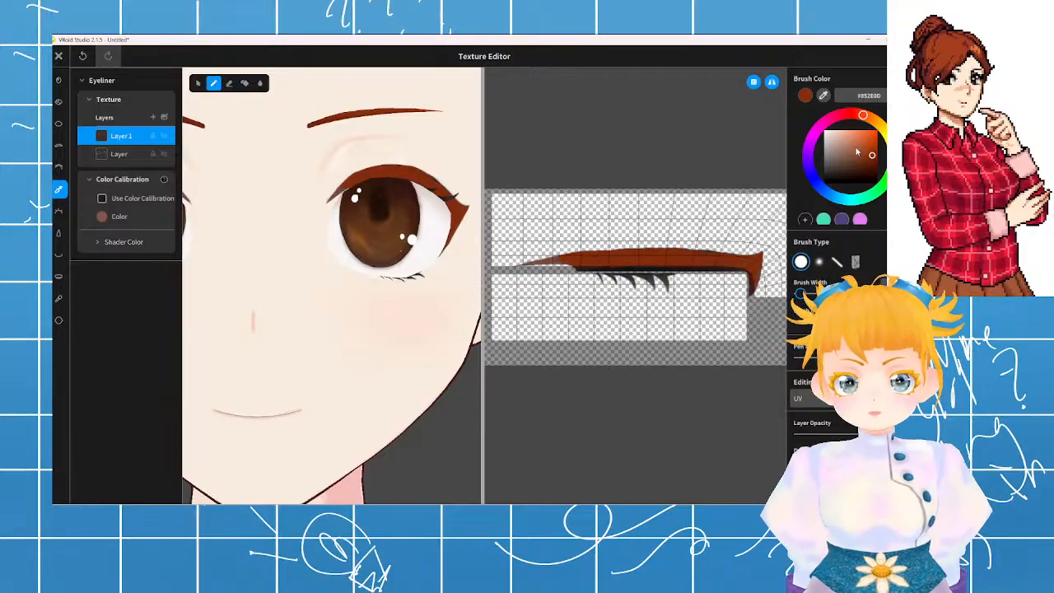
- Set the brush color to dark brown #451908 and paint fine hair-like strokes along the reddish-brown upper lash line
left_click(864, 148)
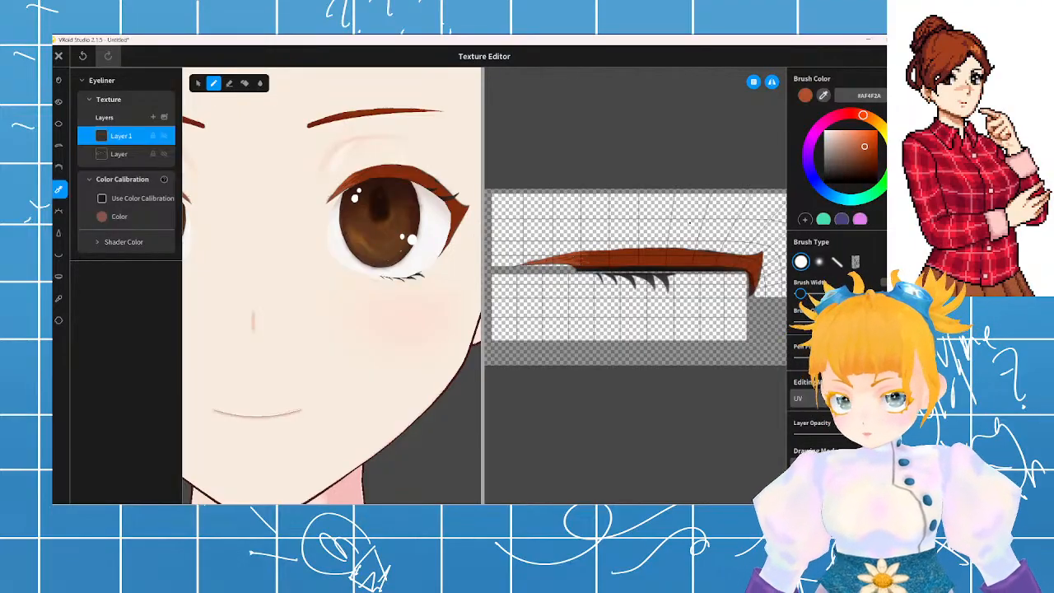
left_click(872, 169)
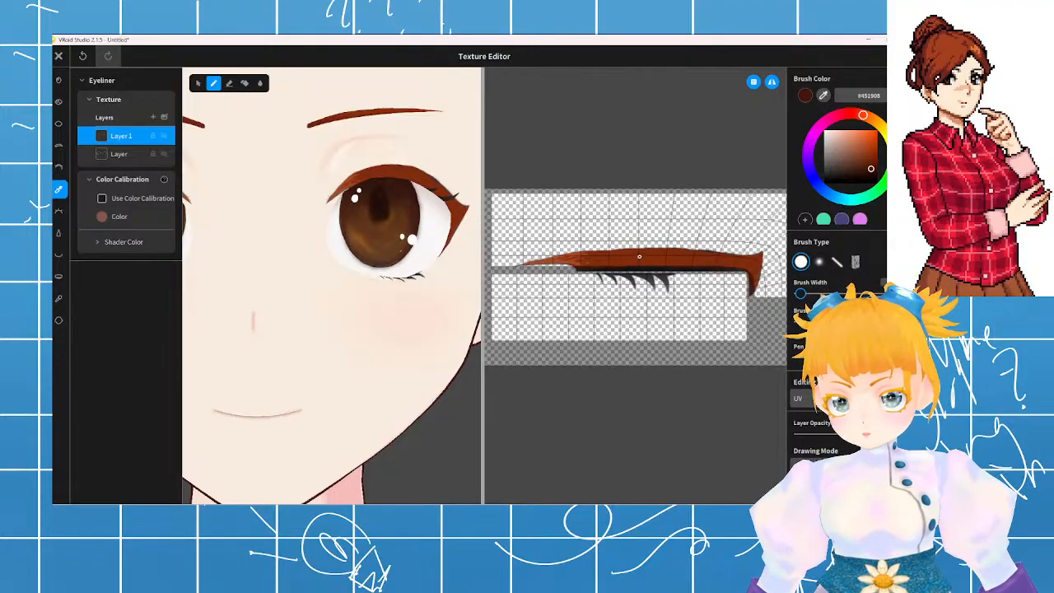
left_click_drag(639, 255, 677, 253)
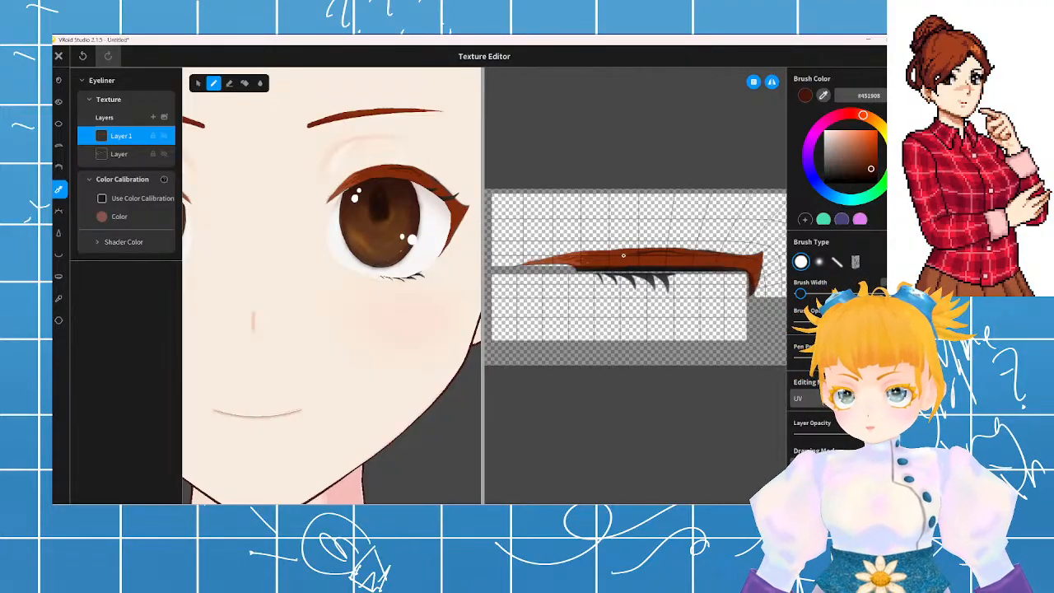
left_click_drag(621, 260, 705, 261)
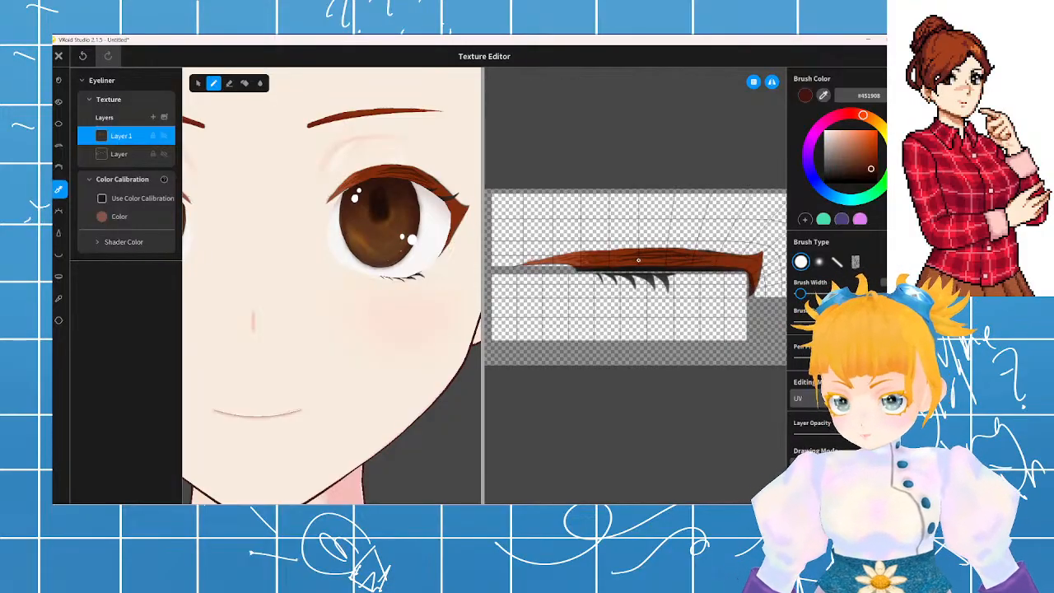
left_click_drag(638, 260, 643, 265)
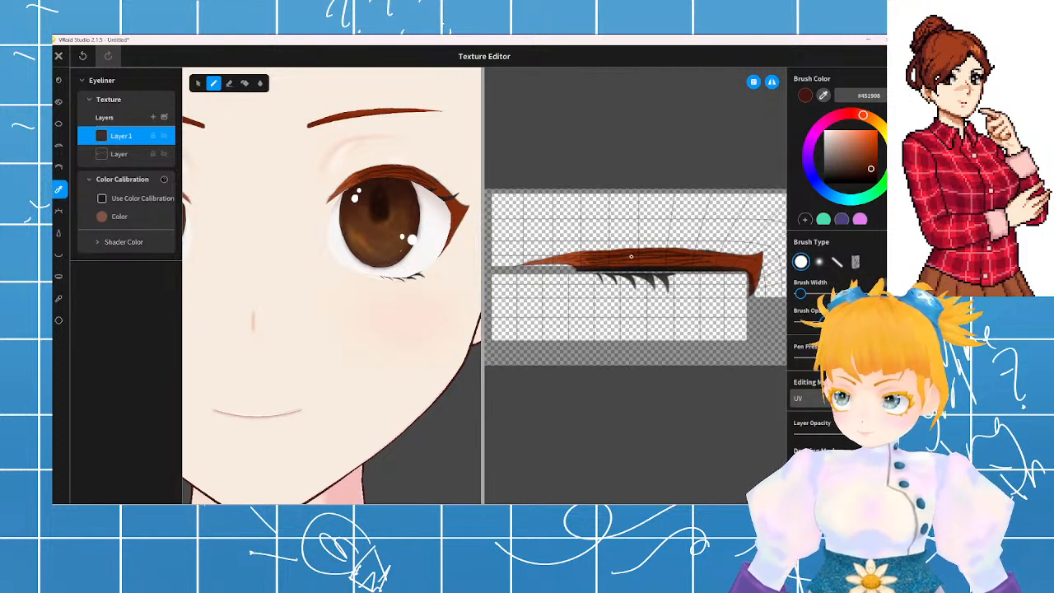
mouse_move(582, 260)
left_mouse_down()
mouse_move(558, 260)
mouse_move(592, 263)
left_mouse_up()
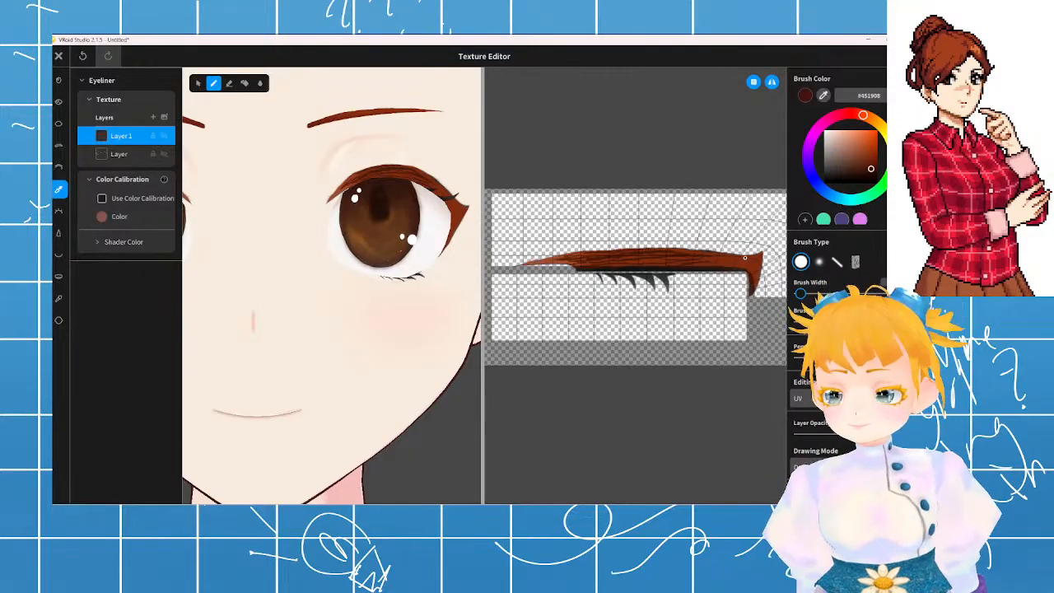
mouse_move(717, 251)
left_mouse_down()
mouse_move(703, 251)
mouse_move(750, 258)
left_mouse_up()
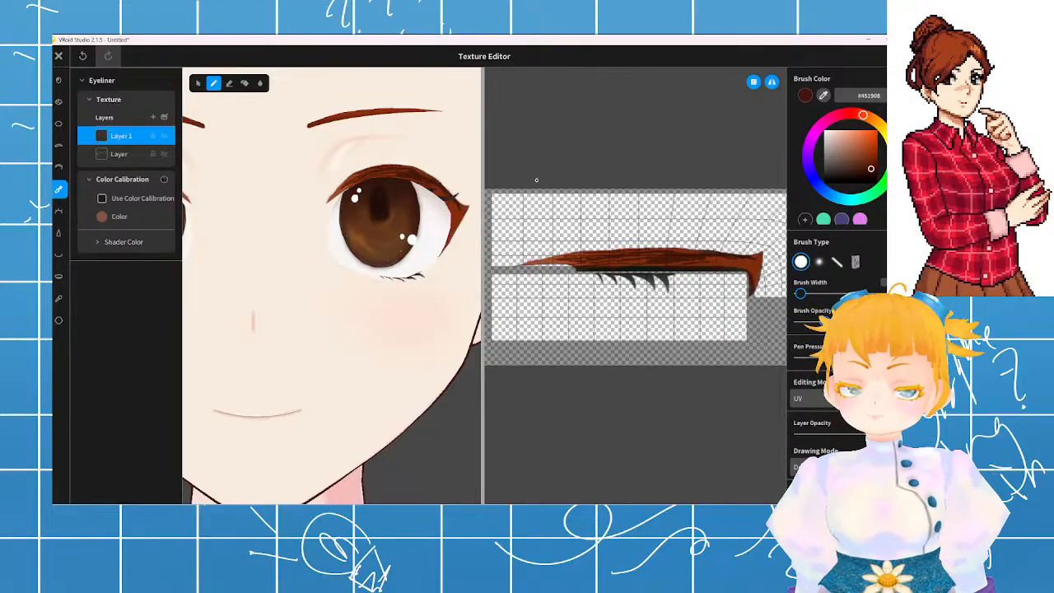
- Delete the added layer and paint the locked original layer's lash line and lashes dark brown #451908 with a wider brush
right_click(129, 136)
left_click(152, 110)
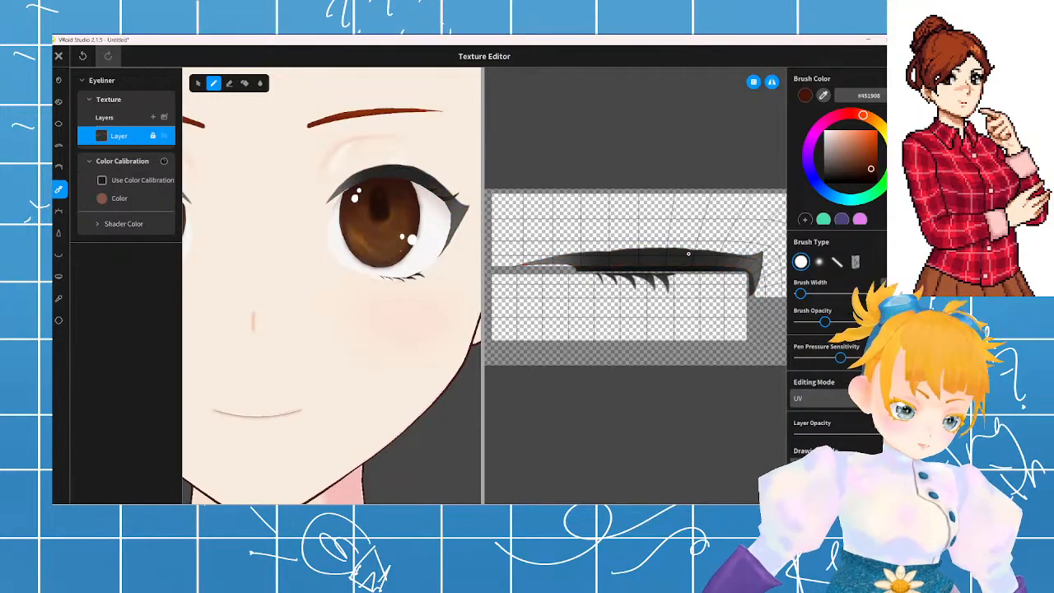
key("]")
key("]")
key("]")
key("]")
key("]")
key("]")
mouse_move(660, 261)
left_mouse_down()
mouse_move(733, 252)
mouse_move(758, 262)
mouse_move(713, 280)
mouse_move(691, 262)
mouse_move(570, 270)
mouse_move(637, 253)
left_mouse_up()
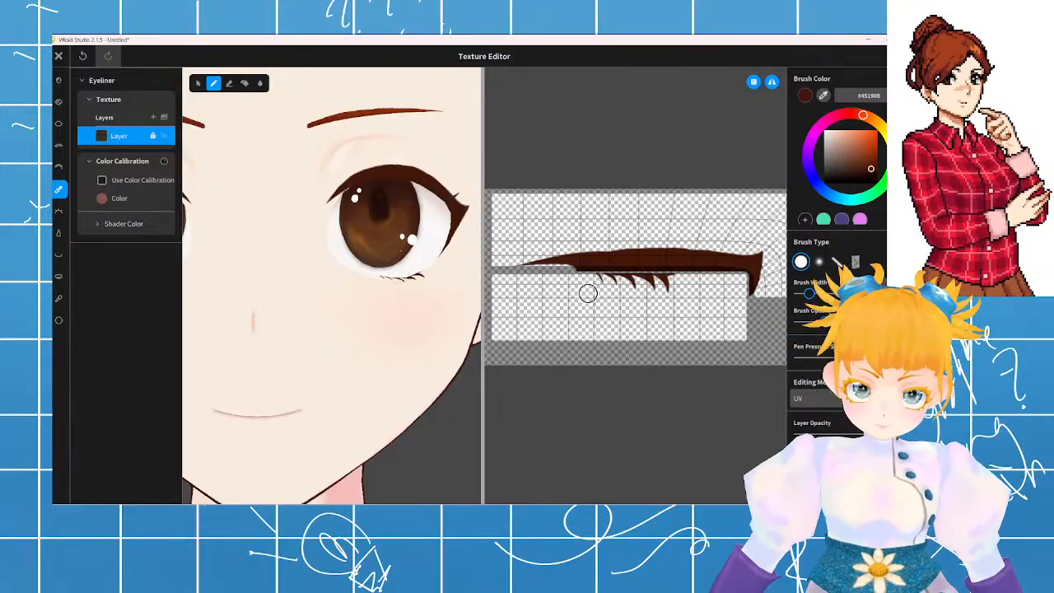
scroll(628, 288, "up", 1)
scroll(627, 288, "down", 1)
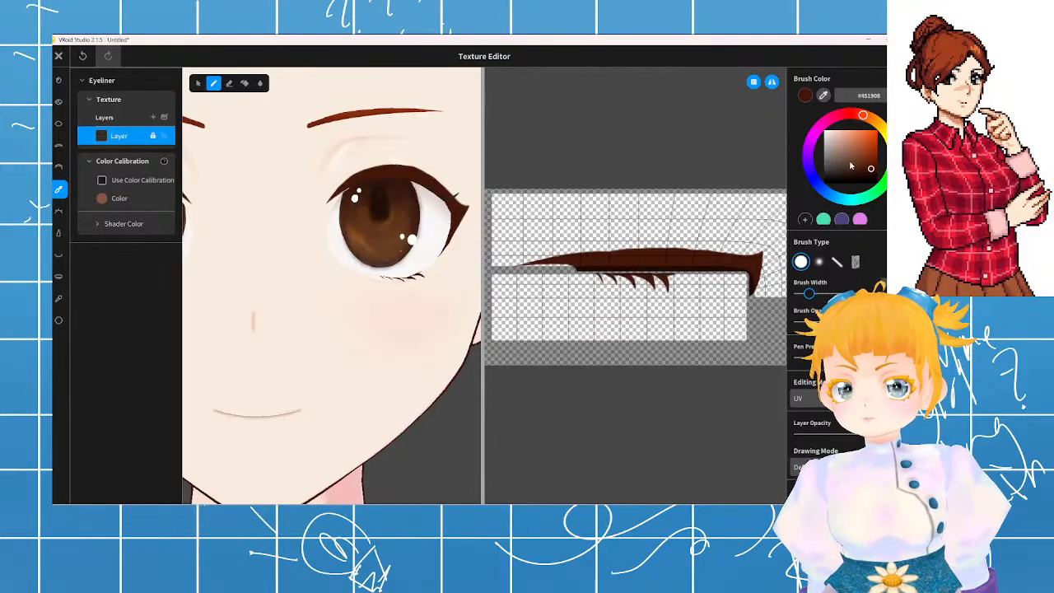
- Blend reddish brown #651C00 into the upper lash line with a soft brush, undoing unwanted strokes
left_click(875, 157)
left_click_drag(875, 157, 878, 161)
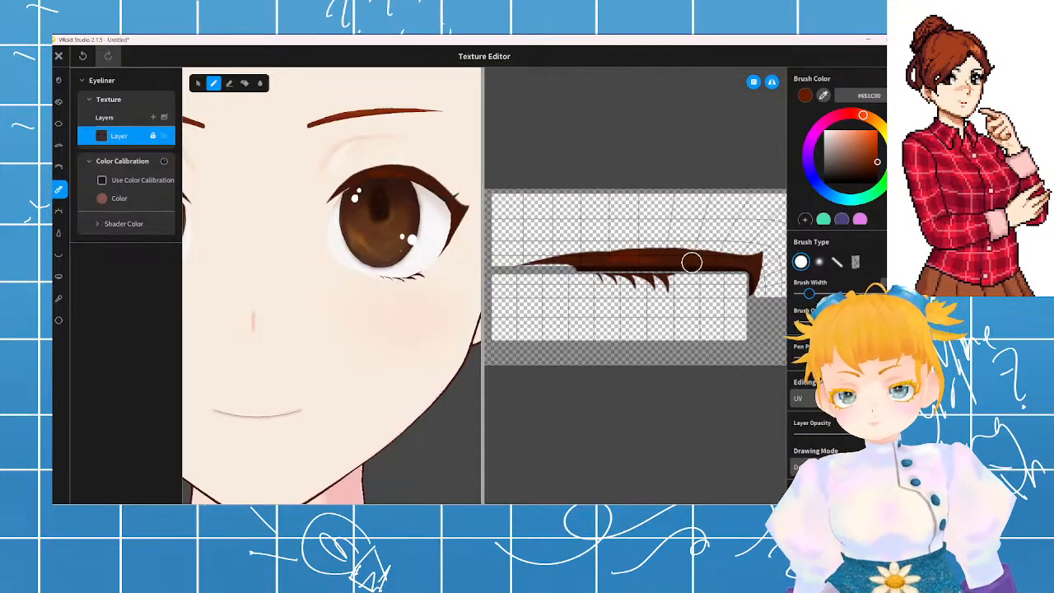
left_click(818, 260)
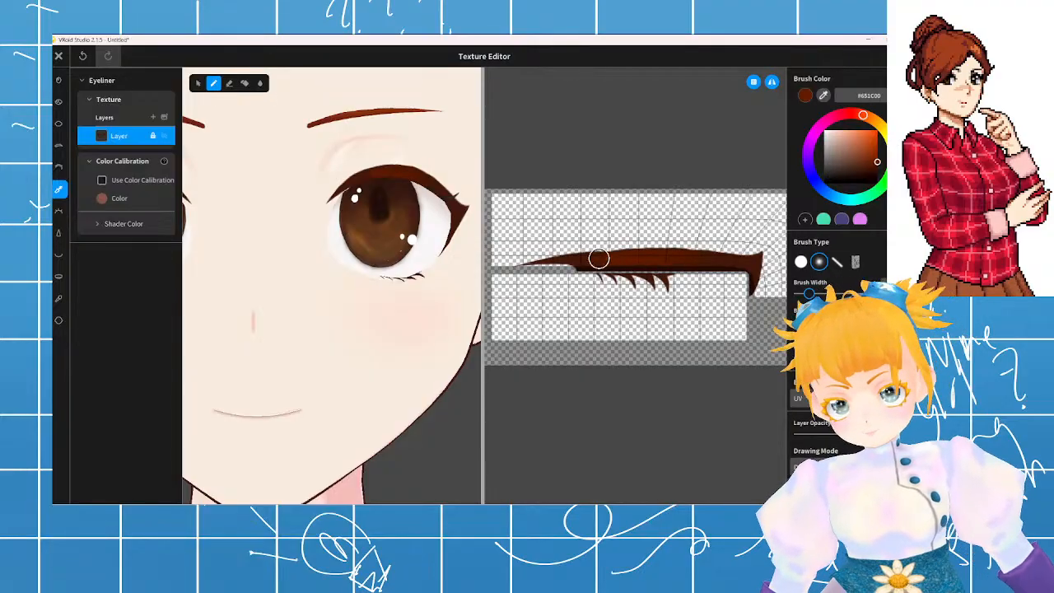
key("ctrl+z")
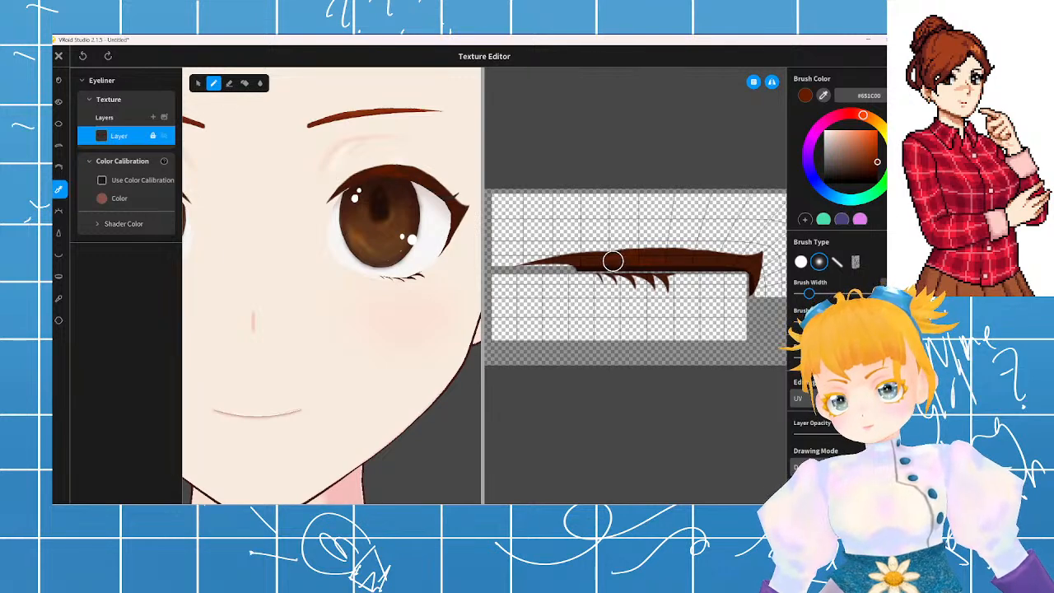
left_click_drag(614, 255, 524, 259)
key("ctrl+z")
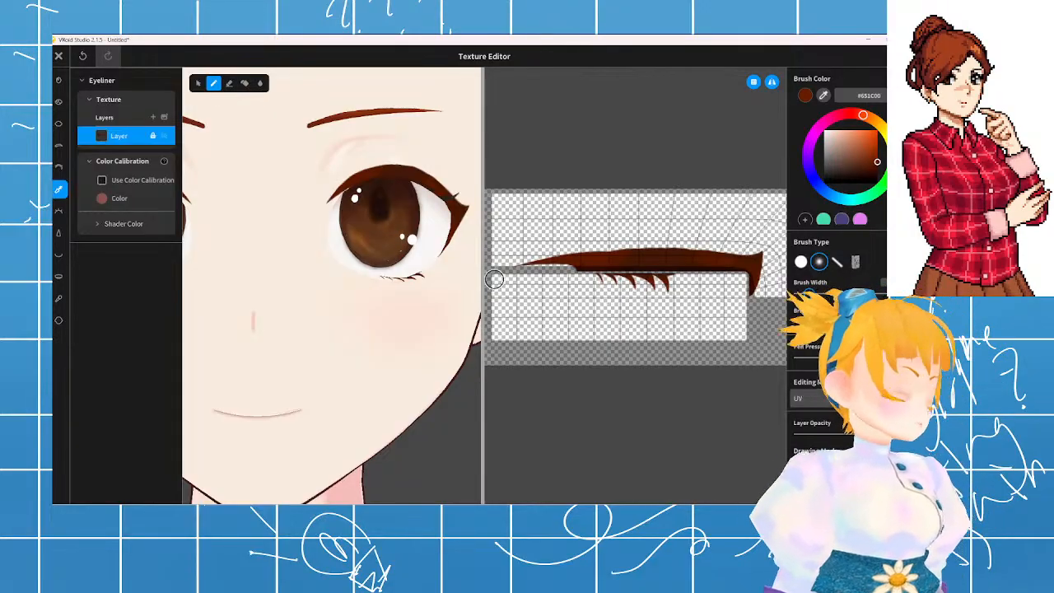
- Add a new eyeliner layer and lengthen the lower lash tips in #651C00 with a thin hard round brush, undoing a stray stroke
scroll(359, 276, "down", 3)
right_click_drag(358, 278, 357, 270)
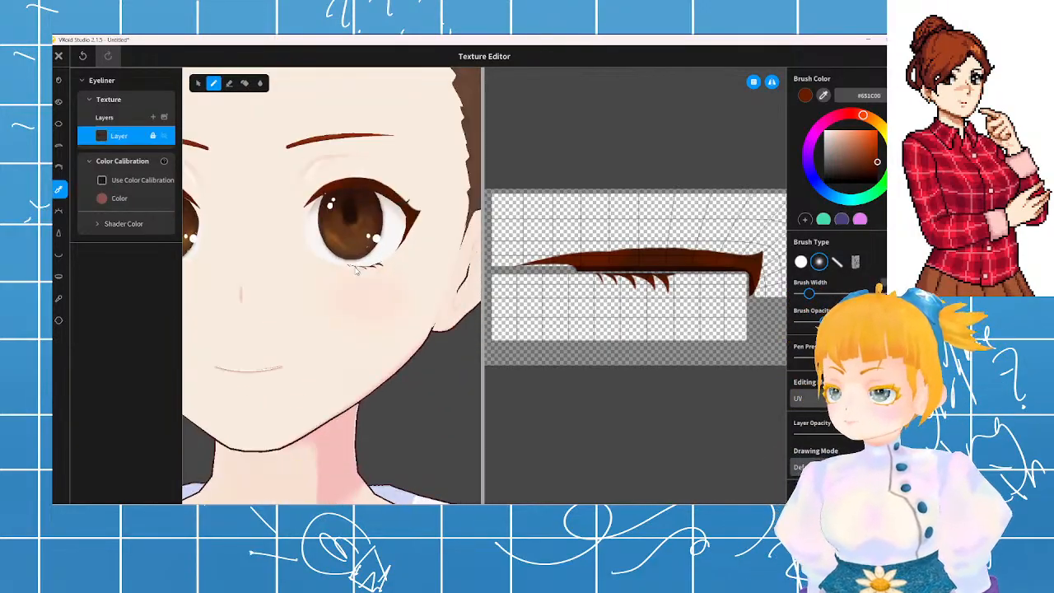
scroll(190, 152, "up", 5)
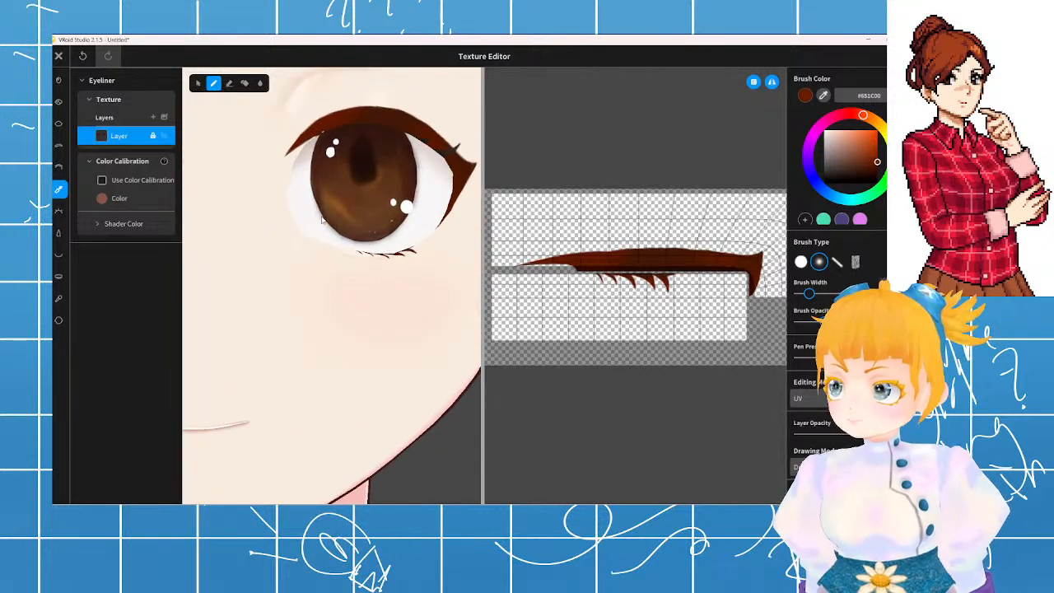
left_click(153, 117)
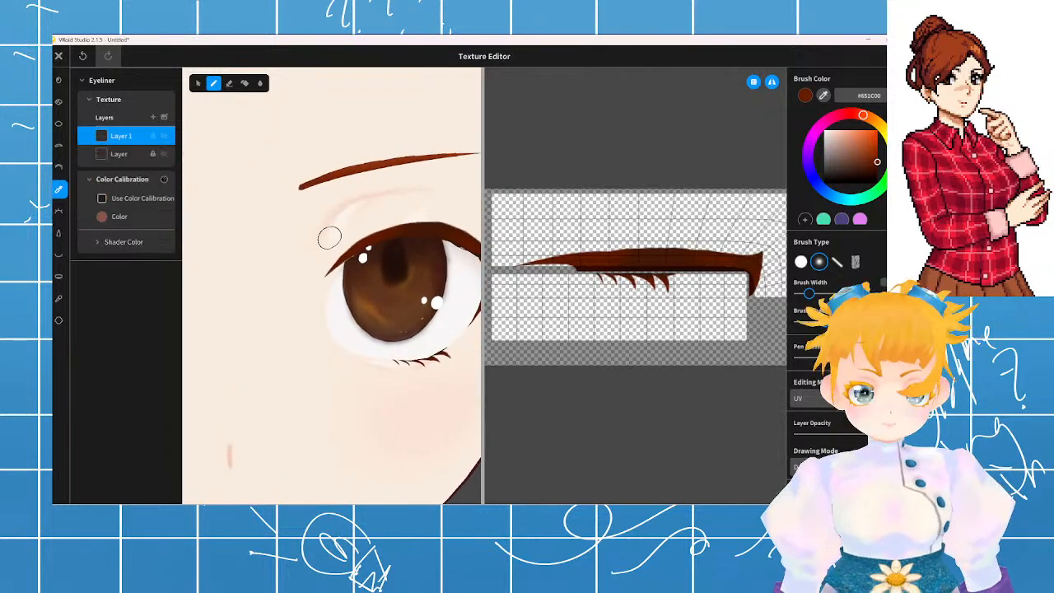
scroll(582, 305, "up", 2)
scroll(451, 334, "up", 2)
mouse_move(451, 334)
right_mouse_down()
mouse_move(407, 313)
mouse_move(431, 322)
mouse_move(409, 298)
mouse_move(374, 309)
mouse_move(356, 326)
mouse_move(404, 370)
mouse_move(358, 338)
mouse_move(357, 292)
right_mouse_up()
scroll(643, 291, "up", 2)
scroll(644, 288, "up", 2)
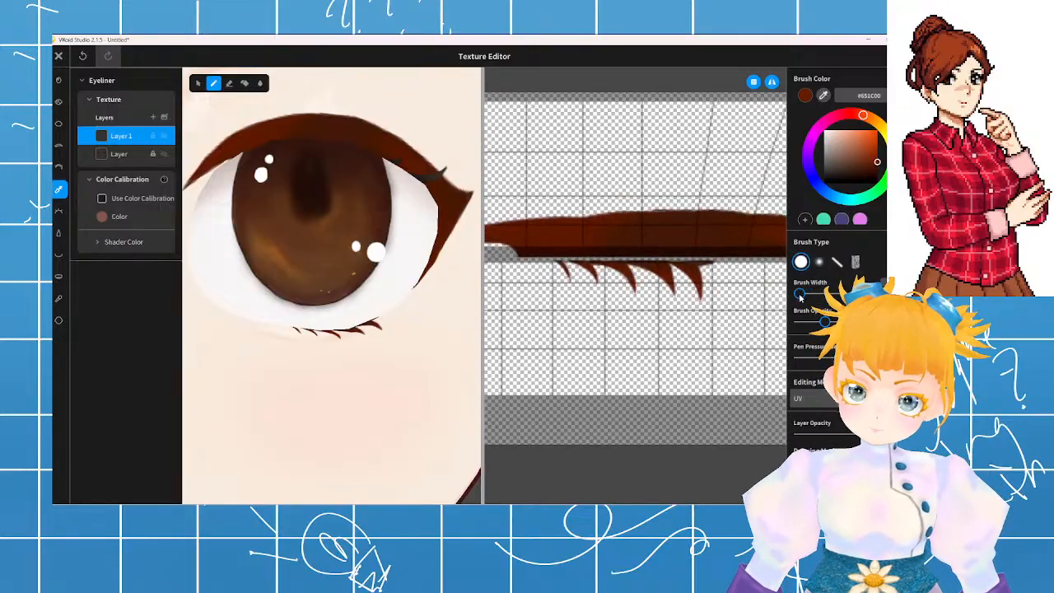
scroll(696, 286, "up", 3)
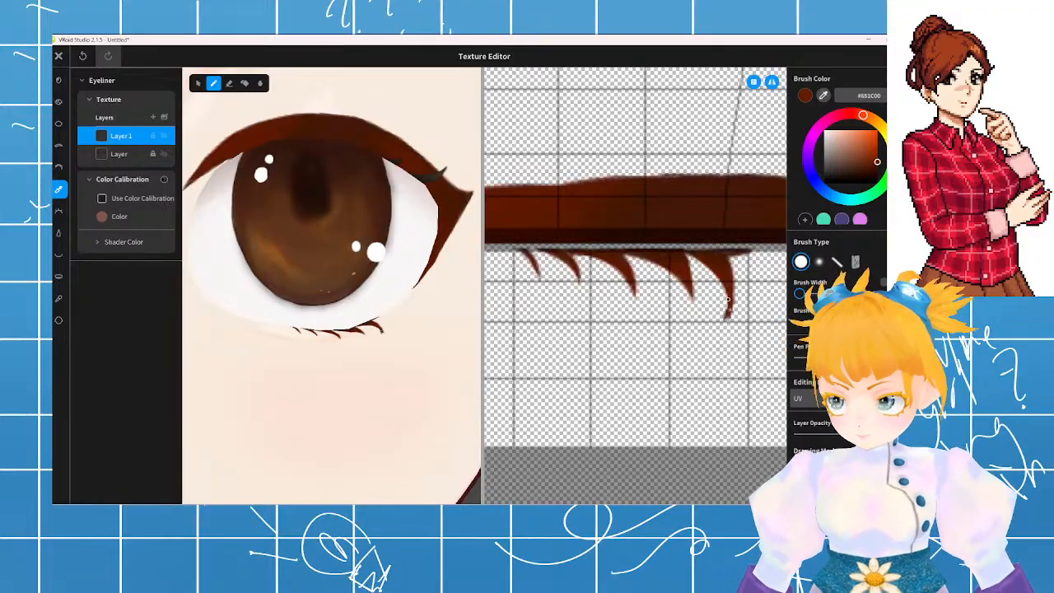
key("ctrl+z")
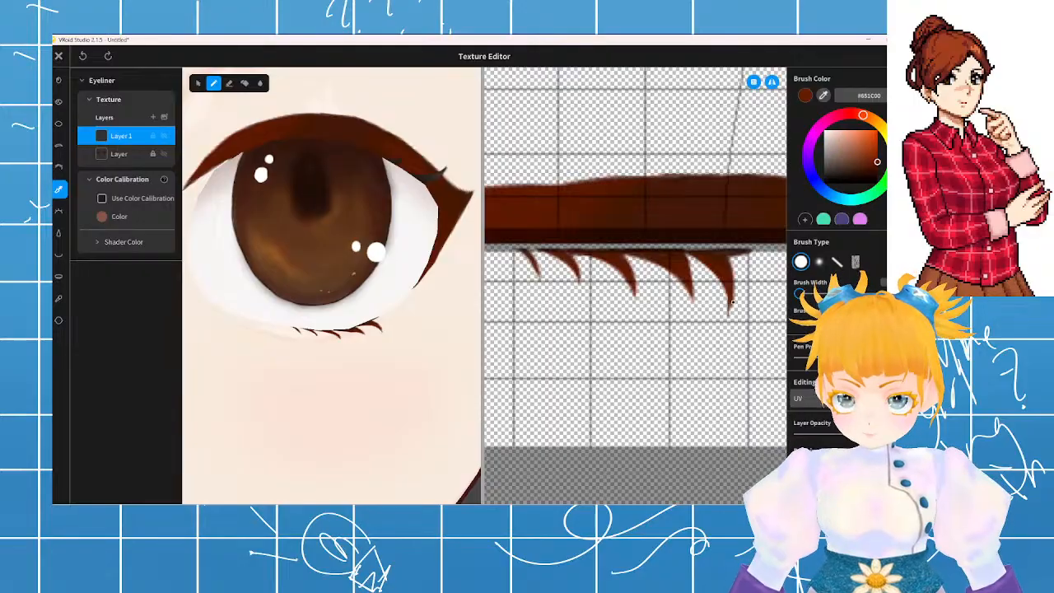
left_click_drag(733, 296, 728, 316)
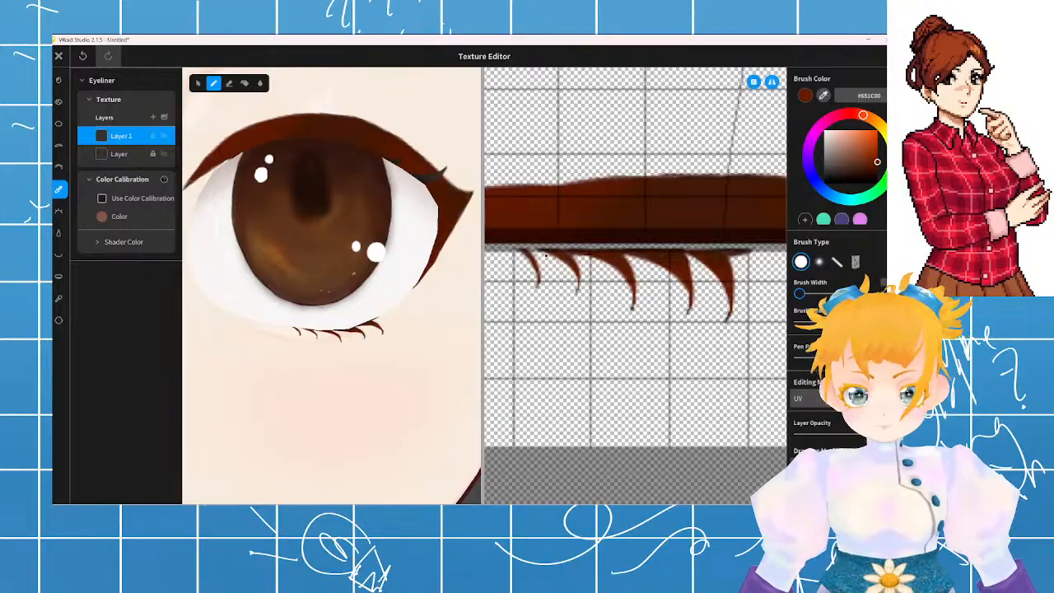
- Try to paint a thick curved lash just beyond the outermost lower lash using a wider brush
scroll(651, 284, "down", 2)
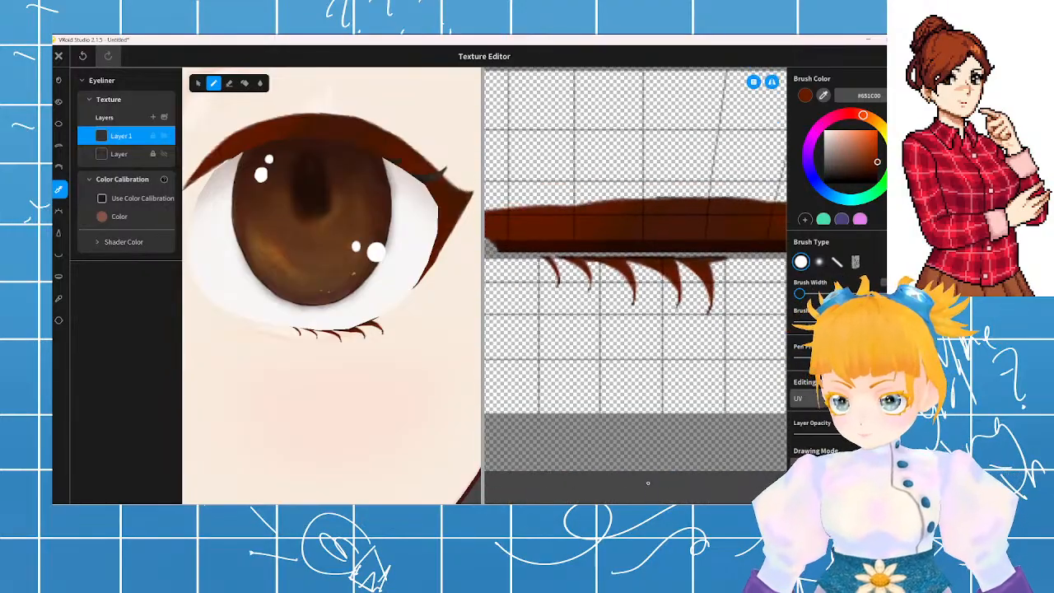
middle_click_drag(701, 371, 558, 367)
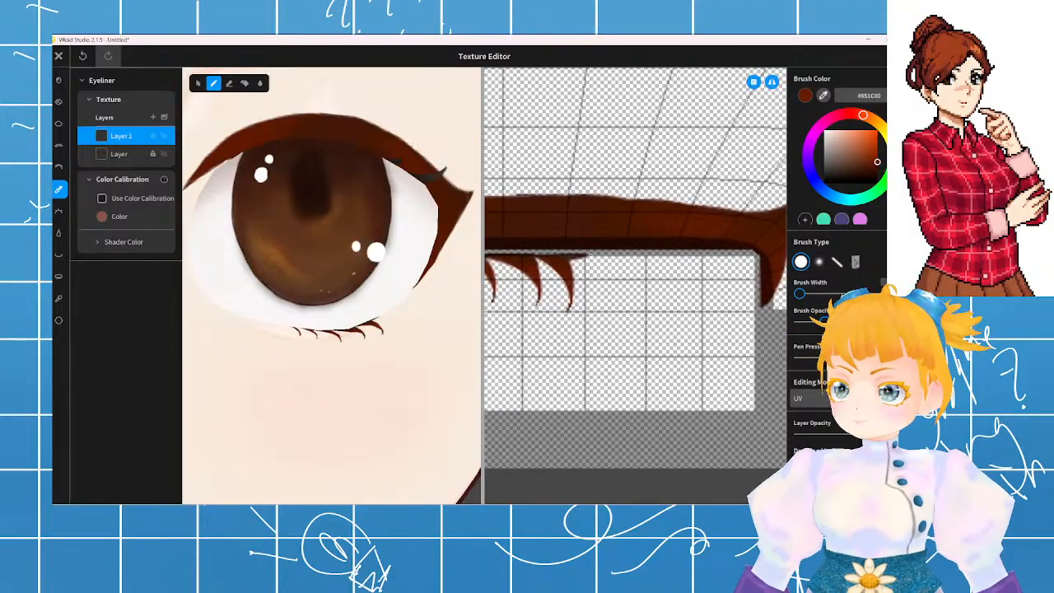
mouse_move(579, 258)
left_mouse_down()
mouse_move(600, 277)
mouse_move(602, 302)
left_mouse_up()
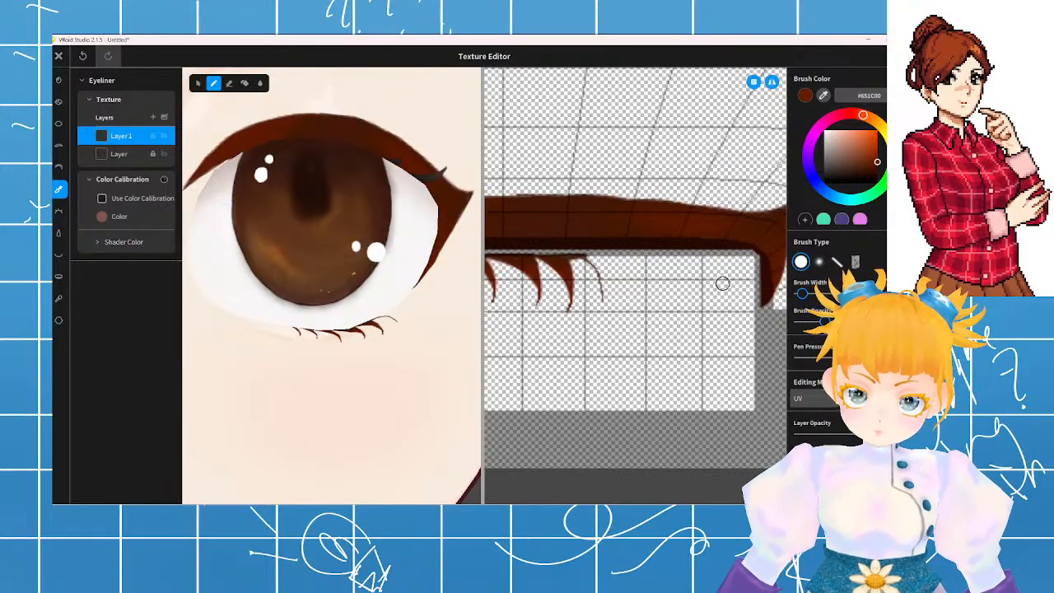
mouse_move(583, 257)
left_mouse_down()
mouse_move(608, 279)
mouse_move(600, 305)
mouse_move(605, 256)
left_mouse_up()
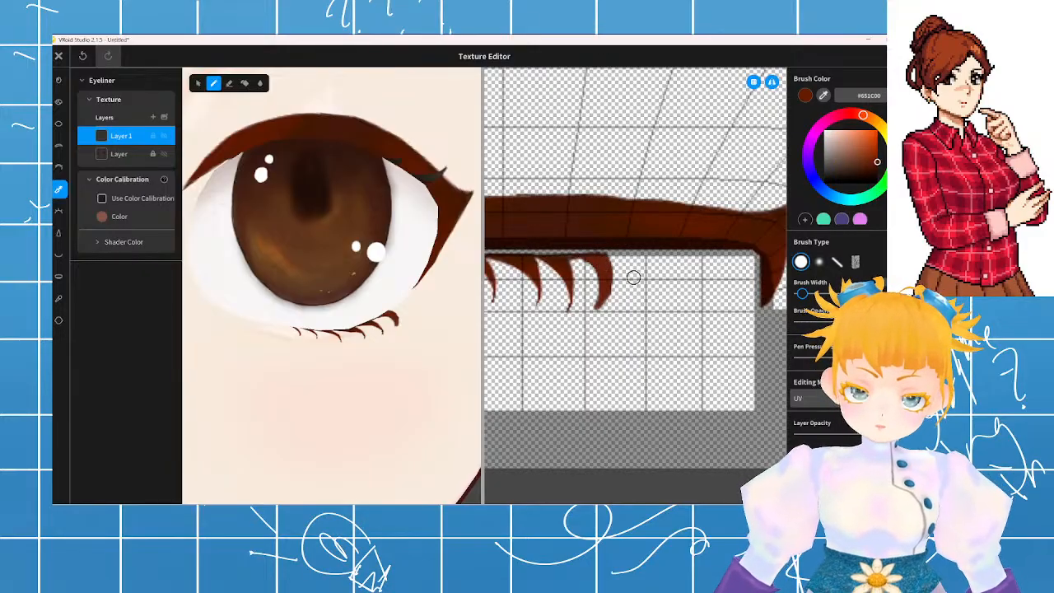
mouse_move(633, 277)
left_mouse_down()
mouse_move(659, 297)
mouse_move(617, 341)
mouse_move(615, 302)
left_mouse_up()
key("ctrl+z")
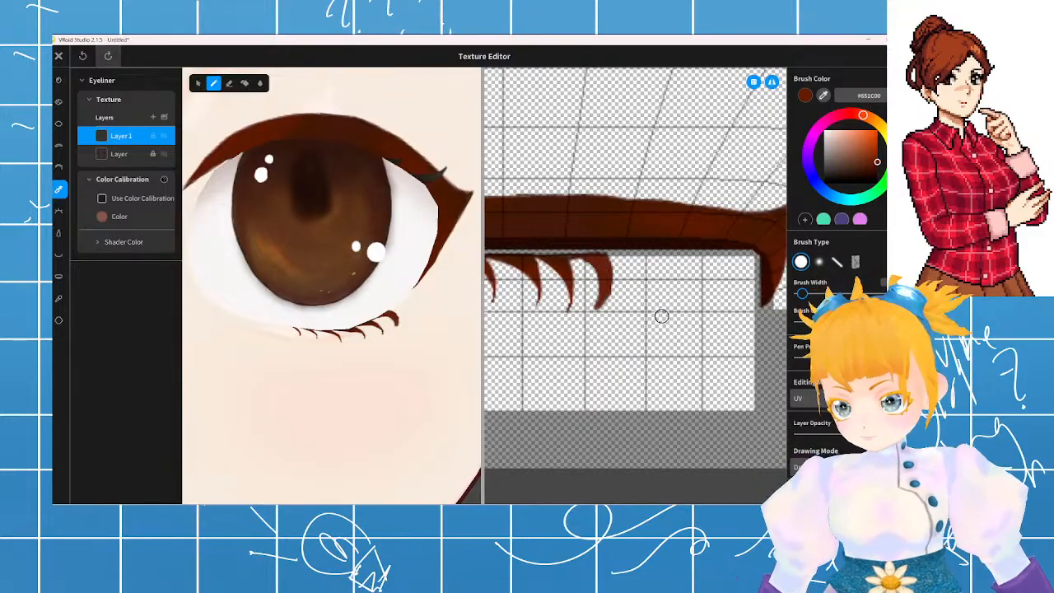
key("ctrl+z")
key("ctrl+z")
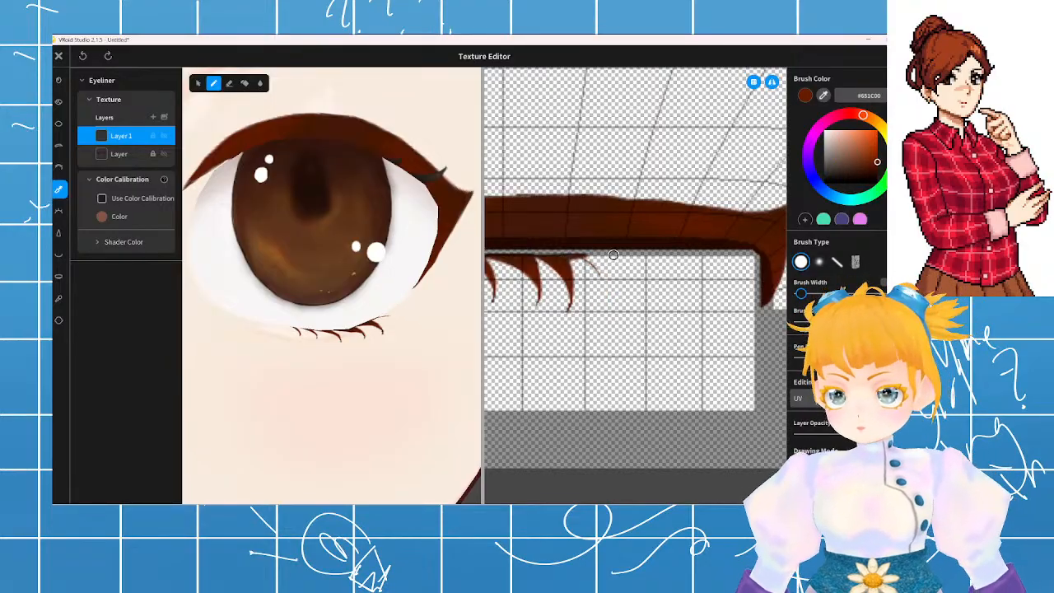
- Paint an extra curved lower lash beyond the outermost one, thick at the root and tapering to a fine tip
mouse_move(578, 253)
left_mouse_down()
mouse_move(598, 262)
mouse_move(599, 309)
left_mouse_up()
key("ctrl+z")
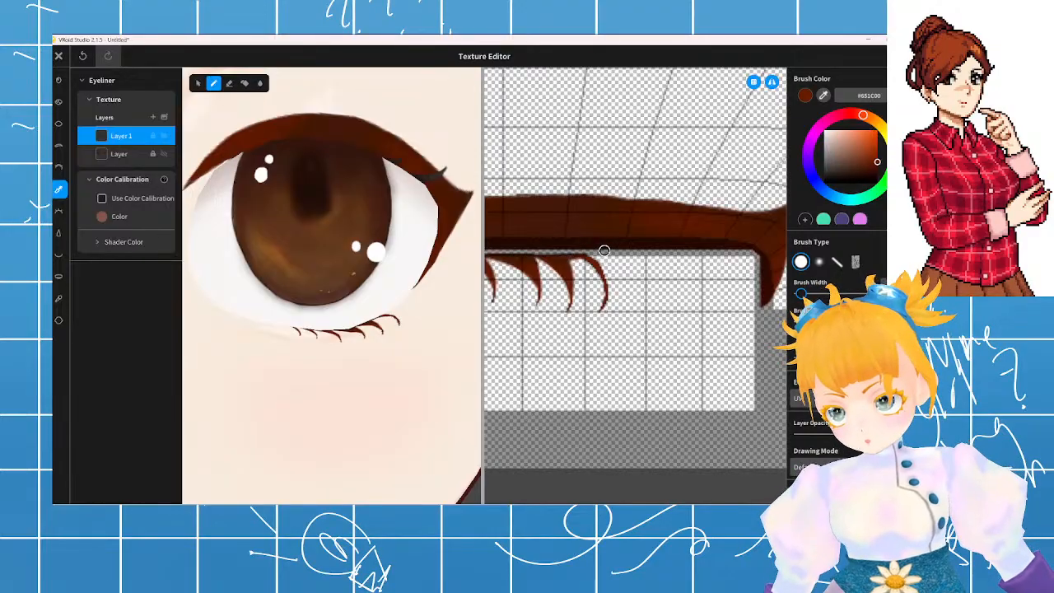
mouse_move(605, 252)
left_mouse_down()
mouse_move(607, 301)
mouse_move(607, 252)
mouse_move(607, 282)
mouse_move(597, 256)
left_mouse_up()
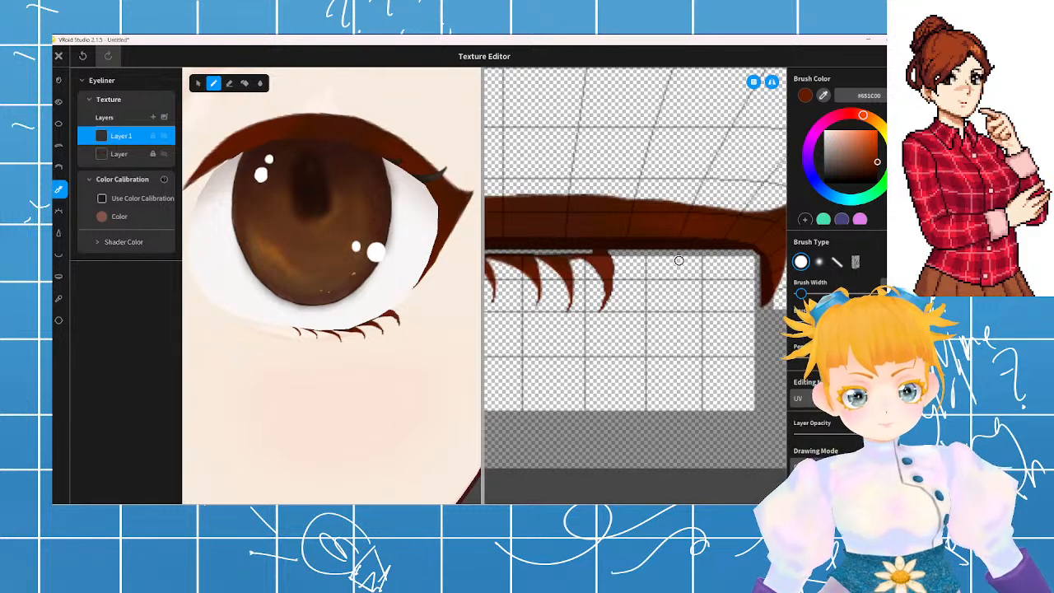
- Paint a reddish-brown lower lash line from the outermost lower lash toward the eye's outer corner, undoing an unwanted stroke
scroll(330, 288, "down", 5)
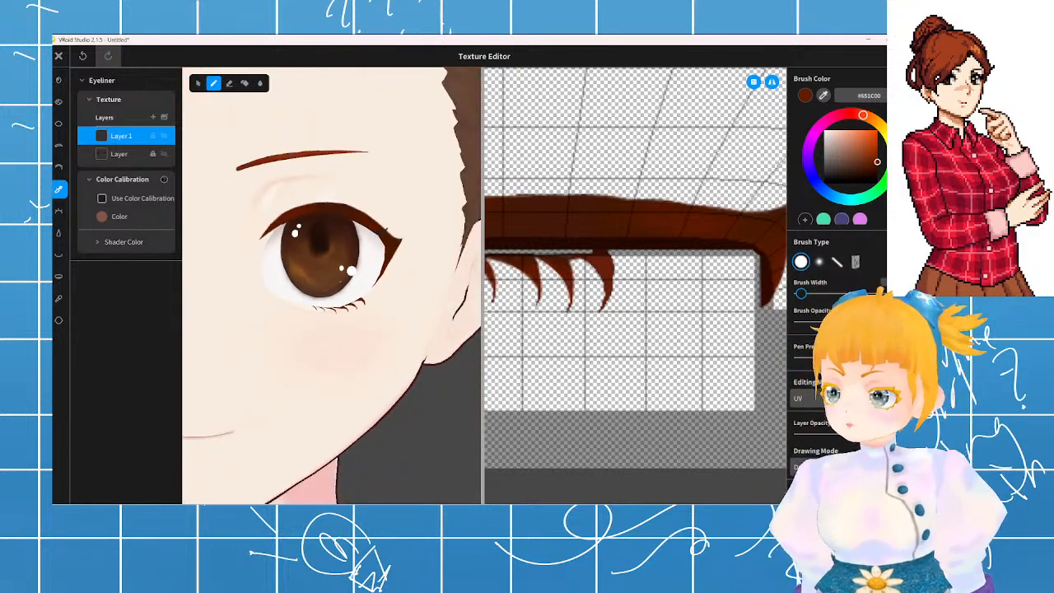
scroll(337, 322, "down", 5)
middle_click_drag(337, 322, 358, 332)
right_click_drag(357, 332, 329, 330)
scroll(701, 301, "up", 2)
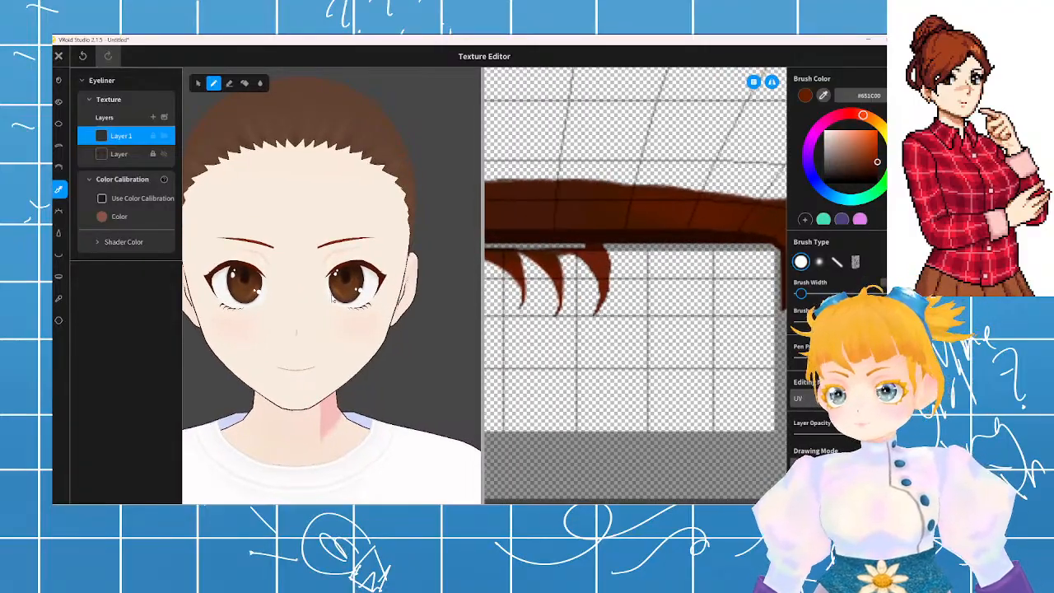
scroll(333, 301, "up", 6)
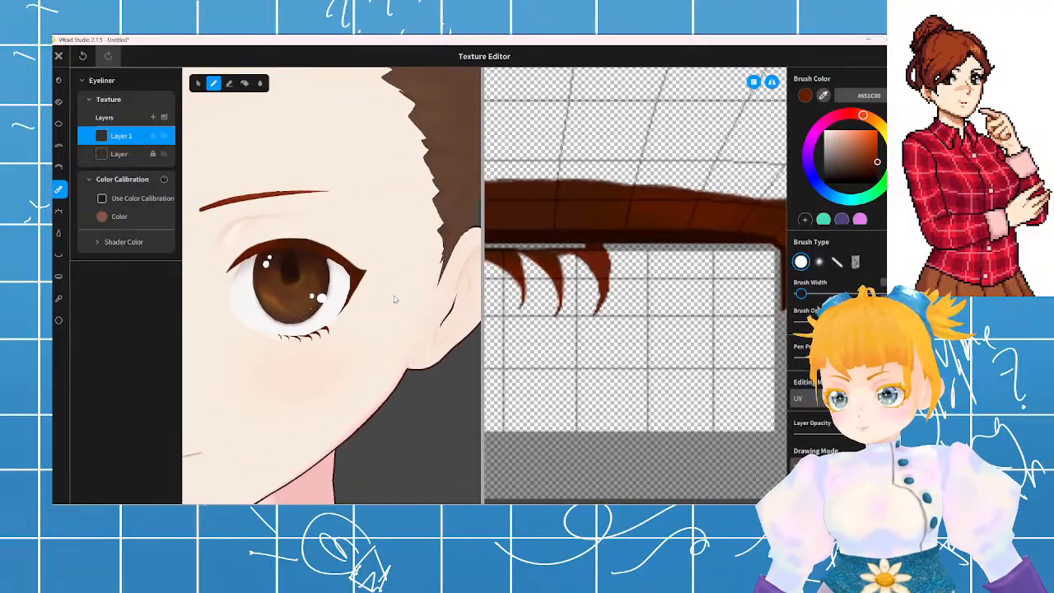
scroll(579, 291, "down", 1)
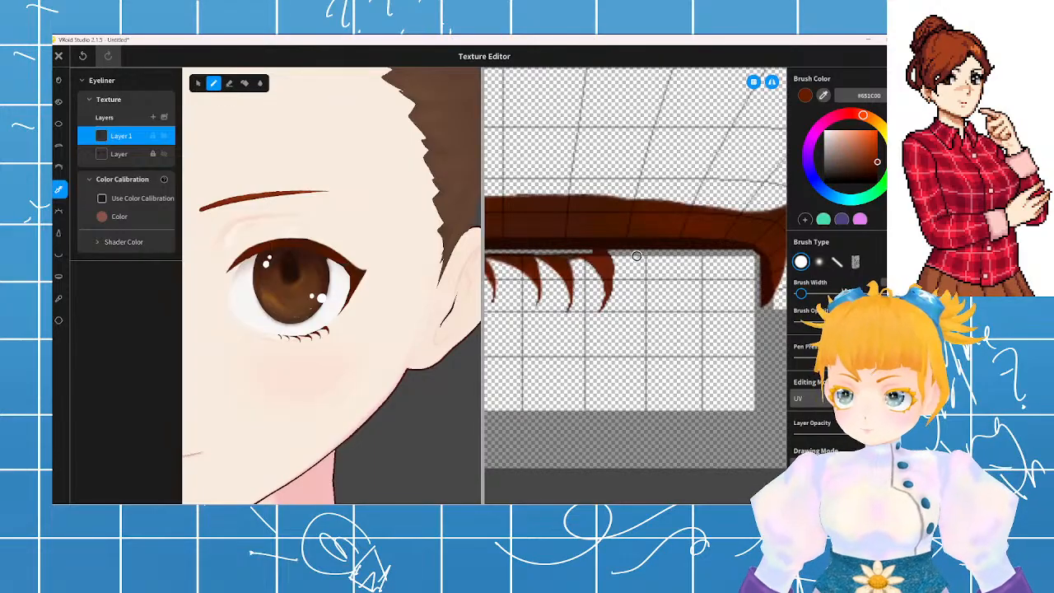
mouse_move(613, 257)
left_mouse_down()
mouse_move(663, 245)
mouse_move(645, 255)
mouse_move(702, 253)
mouse_move(609, 264)
mouse_move(697, 253)
mouse_move(717, 263)
mouse_move(671, 258)
mouse_move(745, 254)
mouse_move(656, 262)
mouse_move(746, 247)
mouse_move(662, 269)
mouse_move(692, 263)
mouse_move(695, 250)
mouse_move(746, 253)
mouse_move(713, 266)
left_mouse_up()
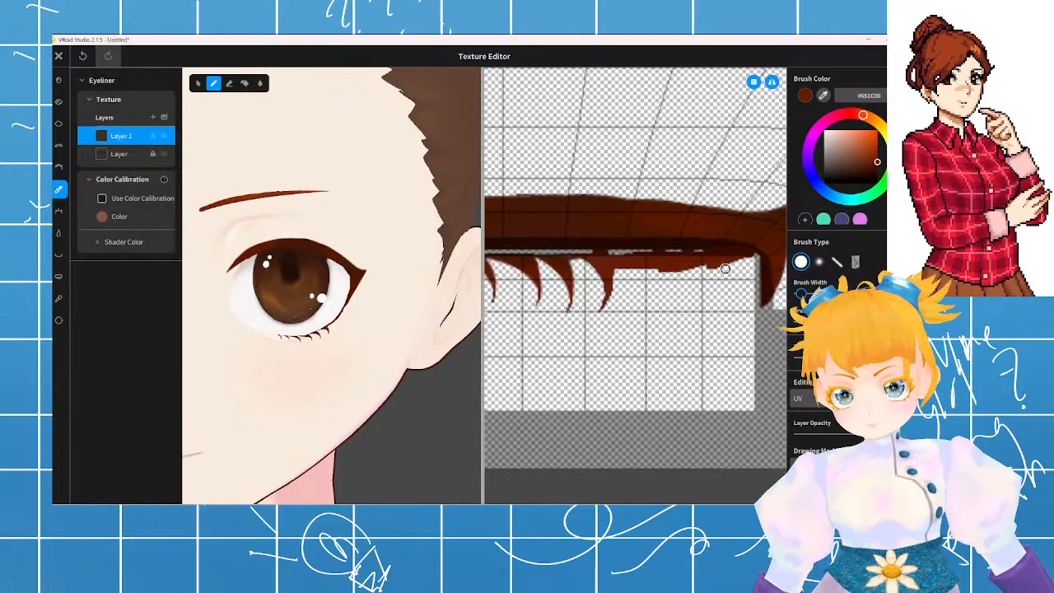
key("ctrl+z")
mouse_move(710, 266)
left_mouse_down()
mouse_move(752, 250)
mouse_move(684, 263)
mouse_move(696, 253)
left_mouse_up()
- Paint a small upward-flicked lash on the upper lash line near the outer corner, undoing the first attempt
scroll(286, 292, "down", 6)
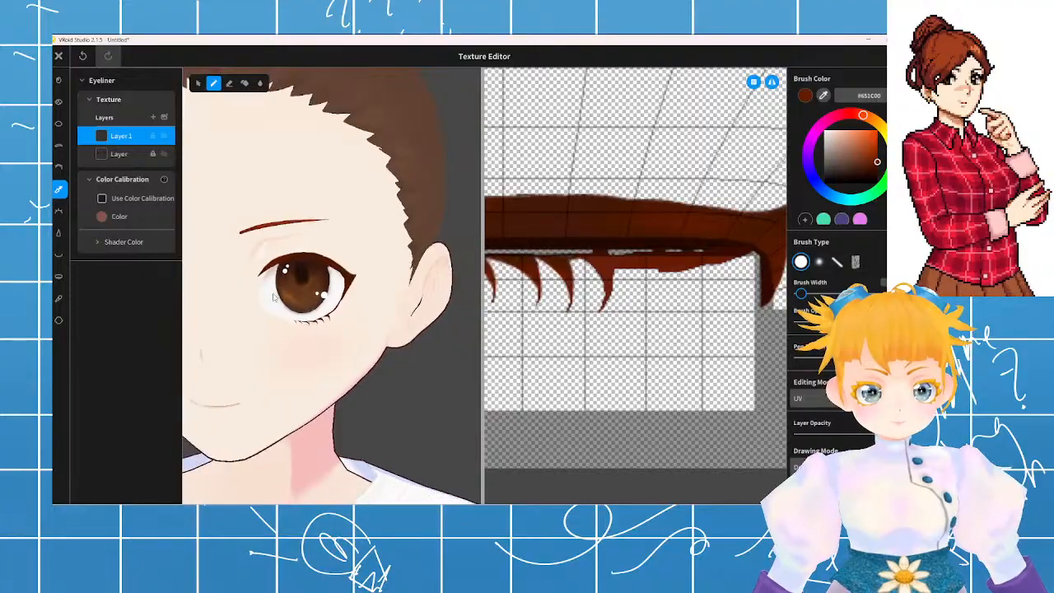
mouse_move(286, 292)
right_mouse_down()
mouse_move(271, 287)
mouse_move(282, 274)
right_mouse_up()
scroll(282, 273, "up", 4)
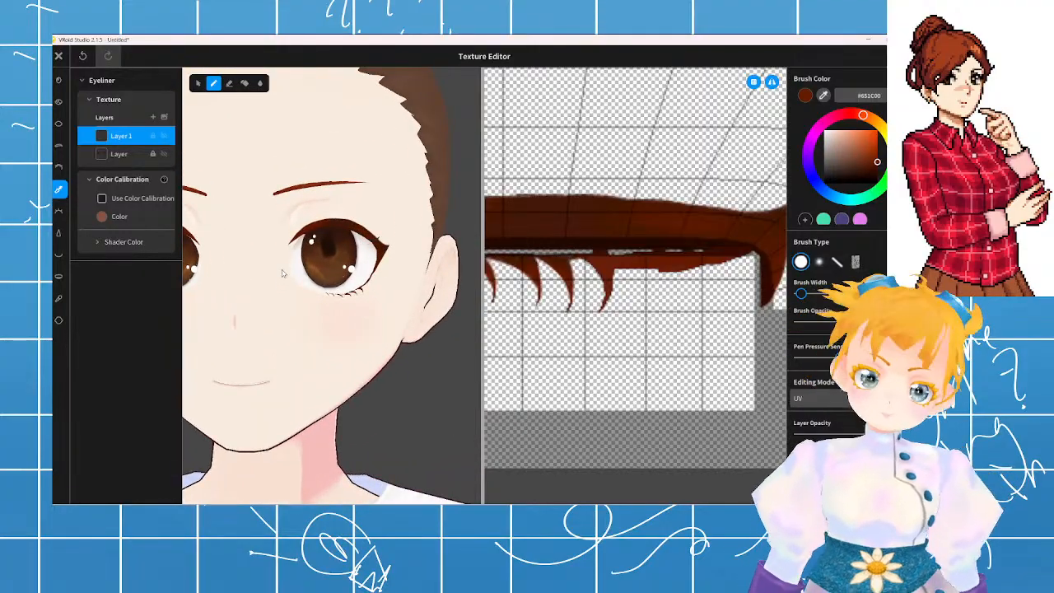
scroll(603, 234, "down", 3)
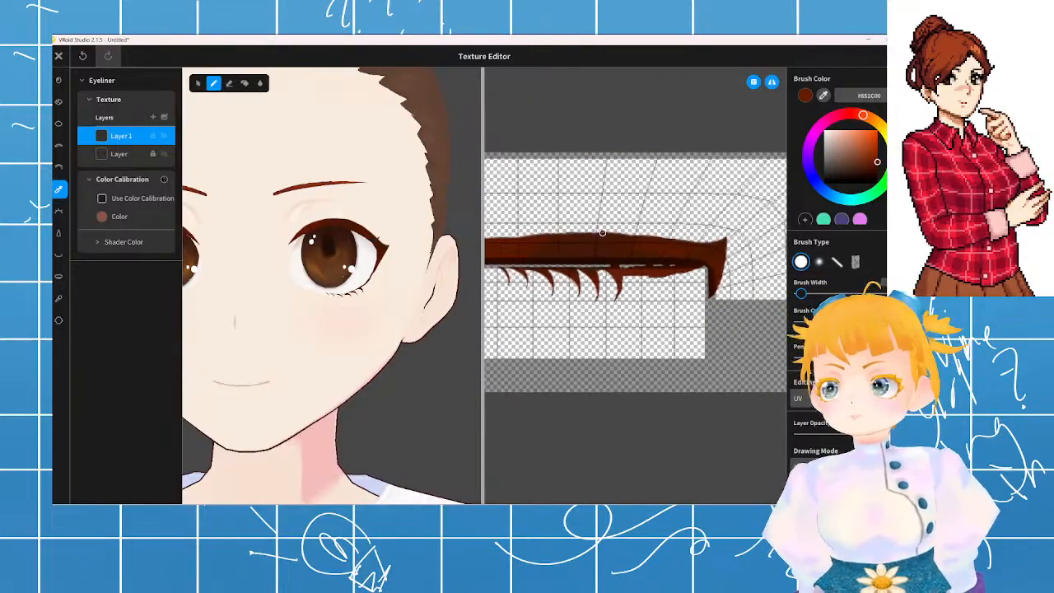
scroll(629, 240, "up", 2)
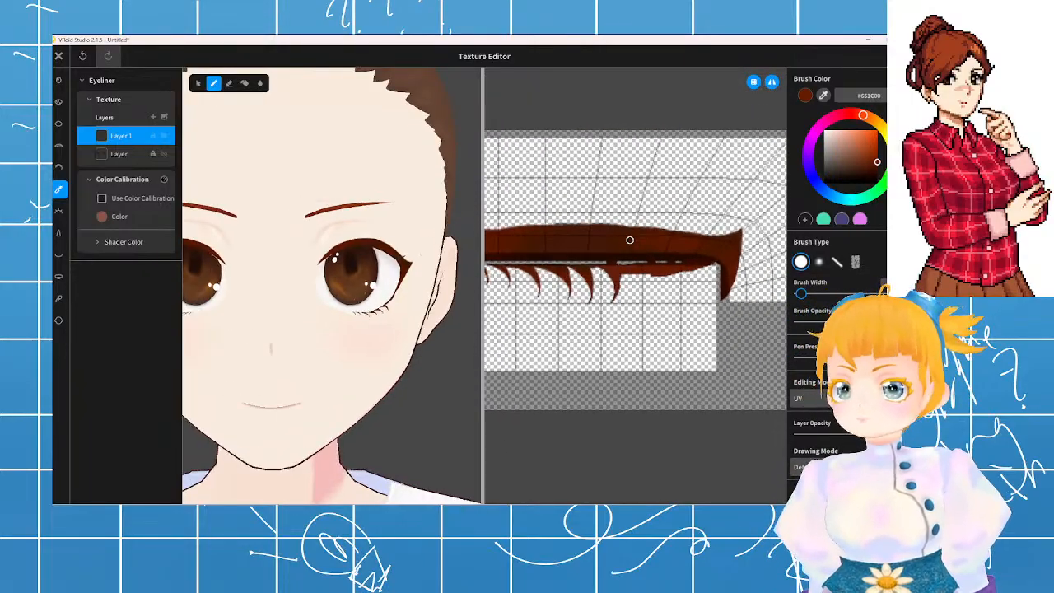
mouse_move(630, 227)
left_mouse_down()
mouse_move(664, 216)
mouse_move(663, 231)
left_mouse_up()
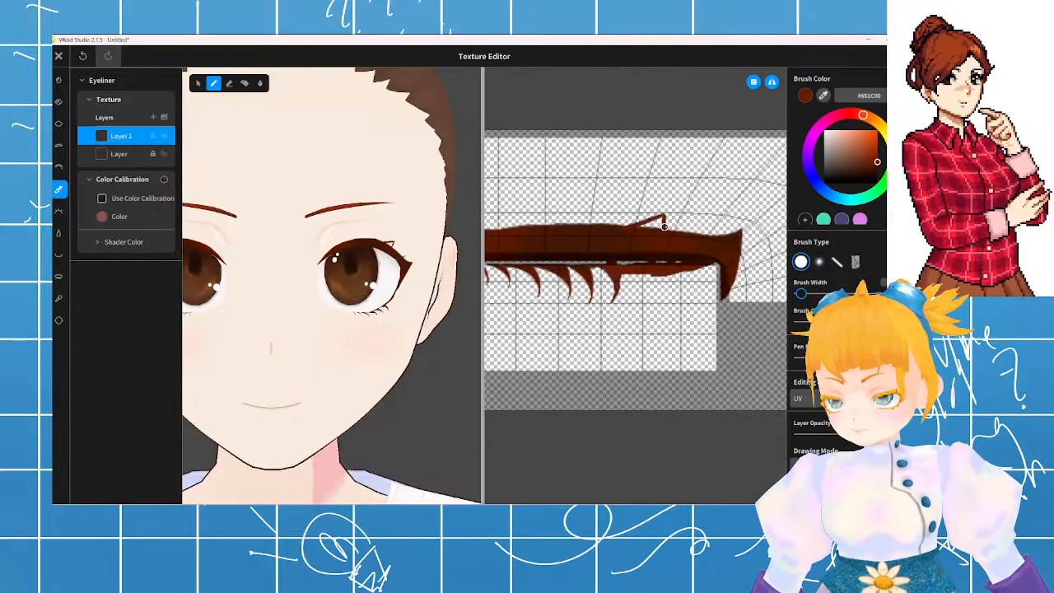
key("ctrl+z")
key("ctrl+z")
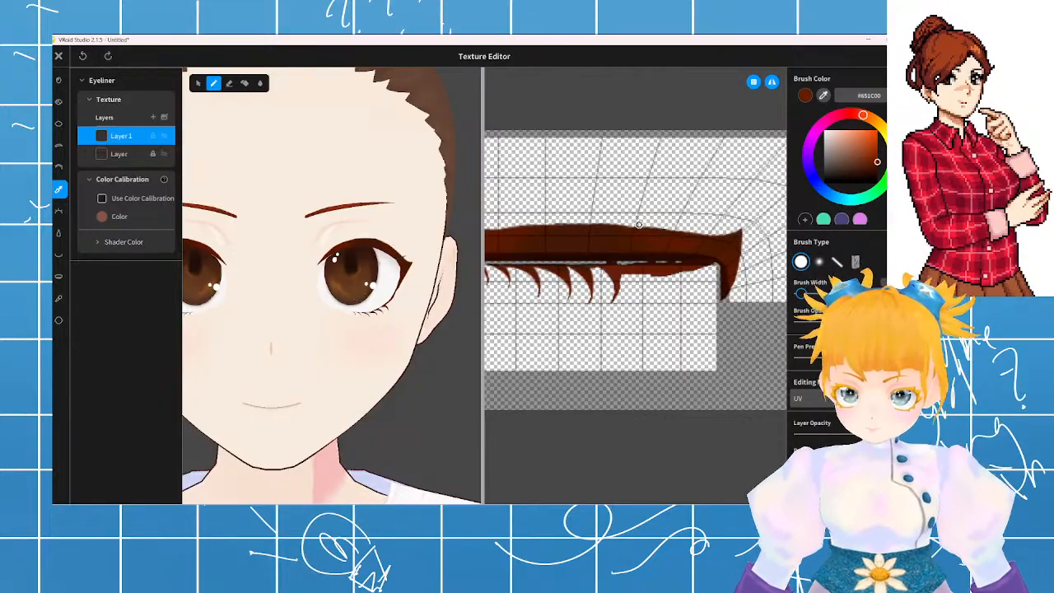
mouse_move(629, 227)
left_mouse_down()
mouse_move(665, 216)
mouse_move(665, 229)
left_mouse_up()
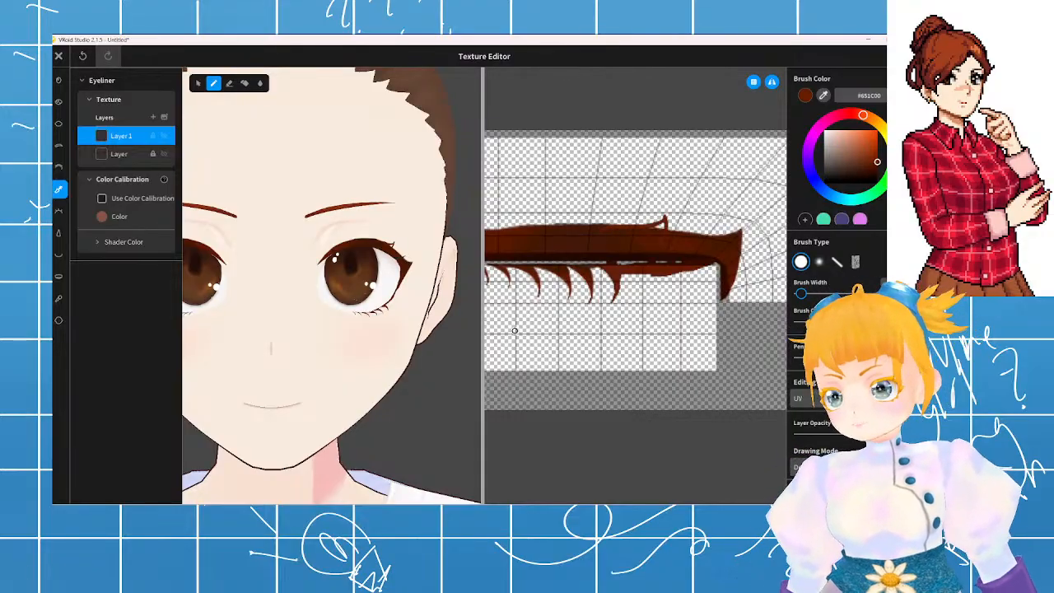
- Add fine reddish-brown strokes along the upper lash line's top edge and fill in the flicked lash, undoing unwanted strokes
middle_click_drag(543, 286, 653, 309)
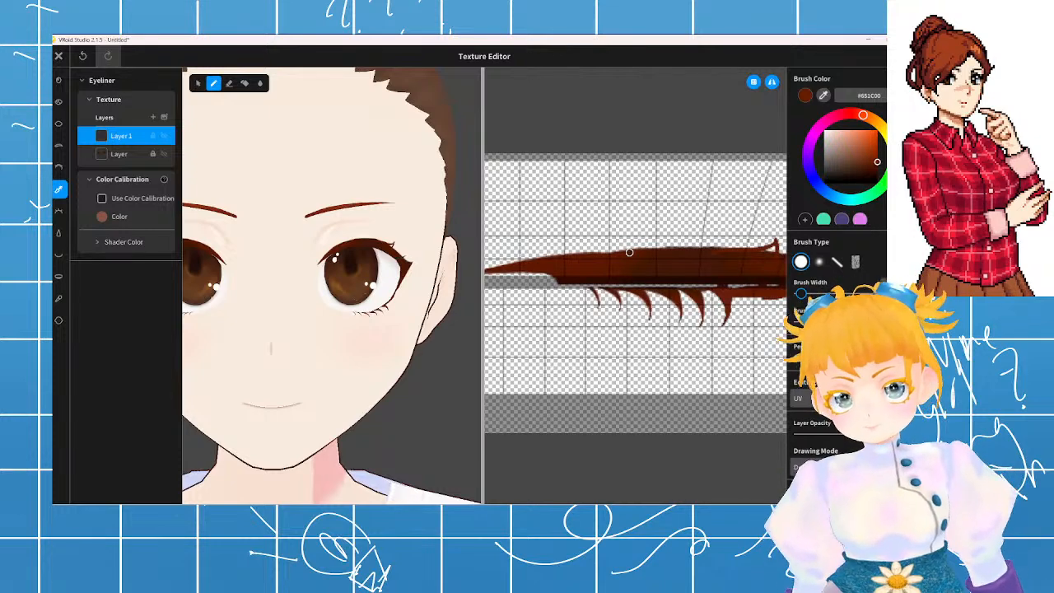
mouse_move(630, 253)
left_mouse_down()
mouse_move(594, 240)
mouse_move(614, 250)
mouse_move(545, 255)
mouse_move(697, 247)
left_mouse_up()
key("ctrl+z")
key("ctrl+z")
key("ctrl+z")
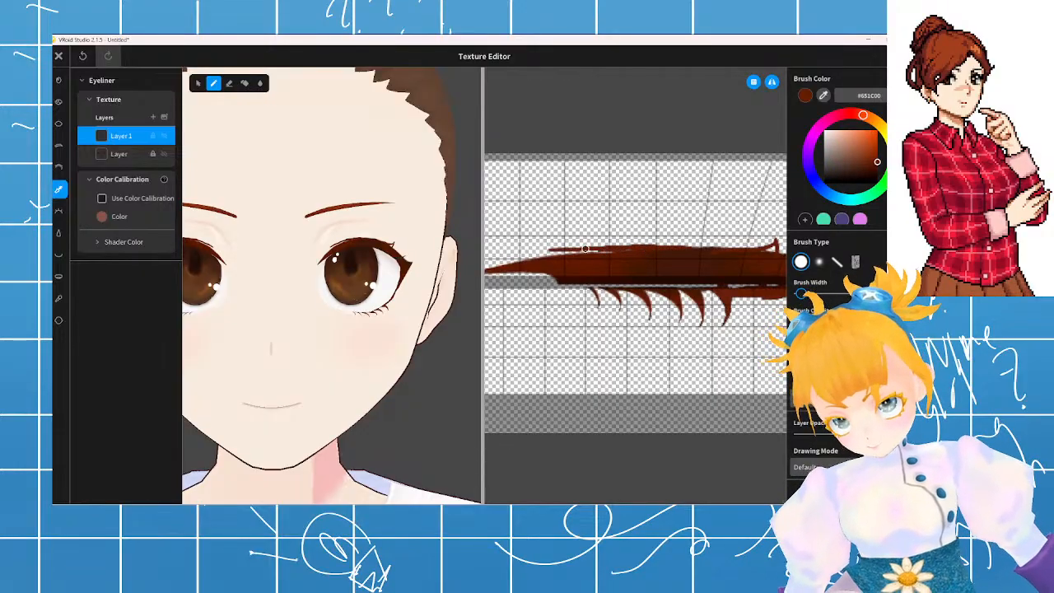
left_click_drag(602, 249, 680, 249)
key("ctrl+z")
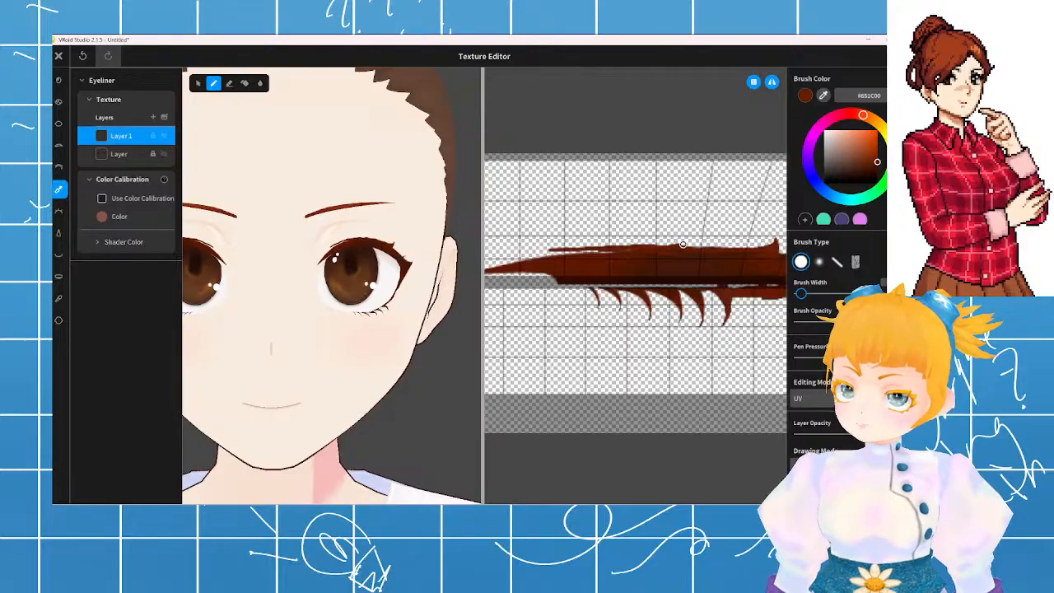
key("ctrl+z")
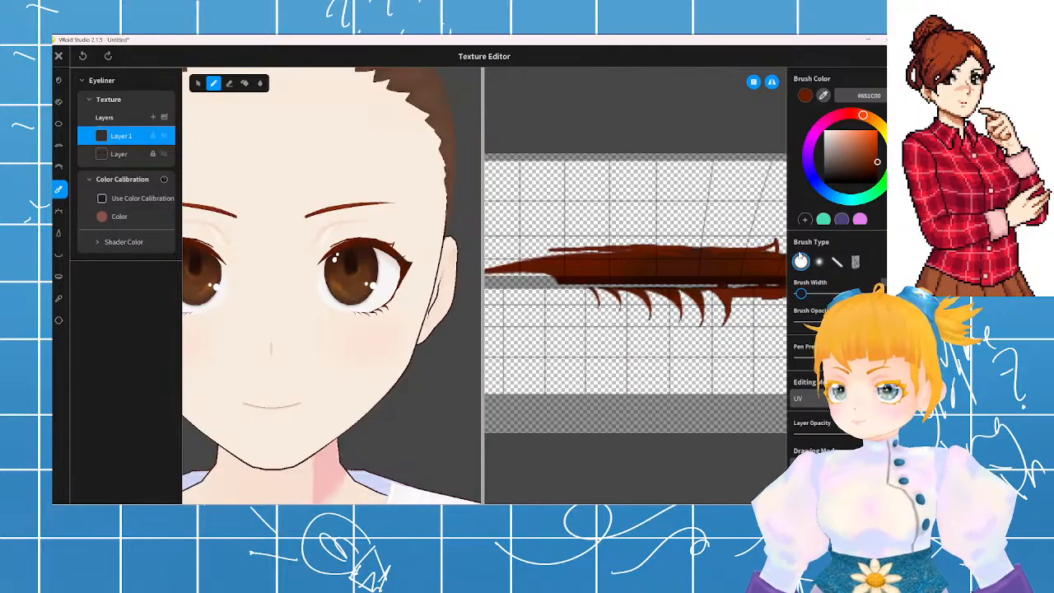
left_click_drag(778, 245, 772, 249)
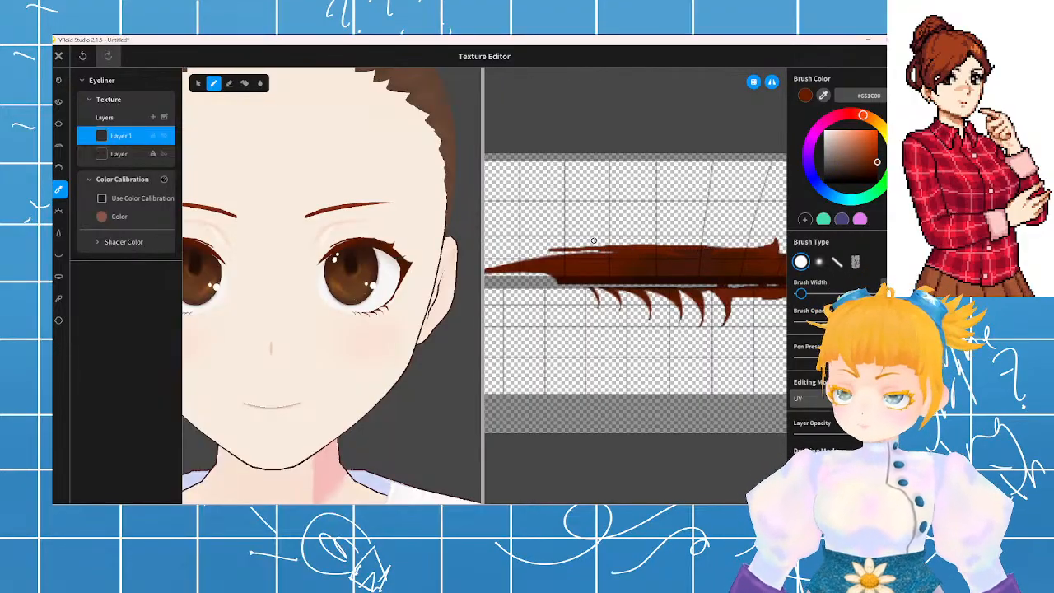
scroll(594, 240, "down", 3)
scroll(332, 285, "down", 8)
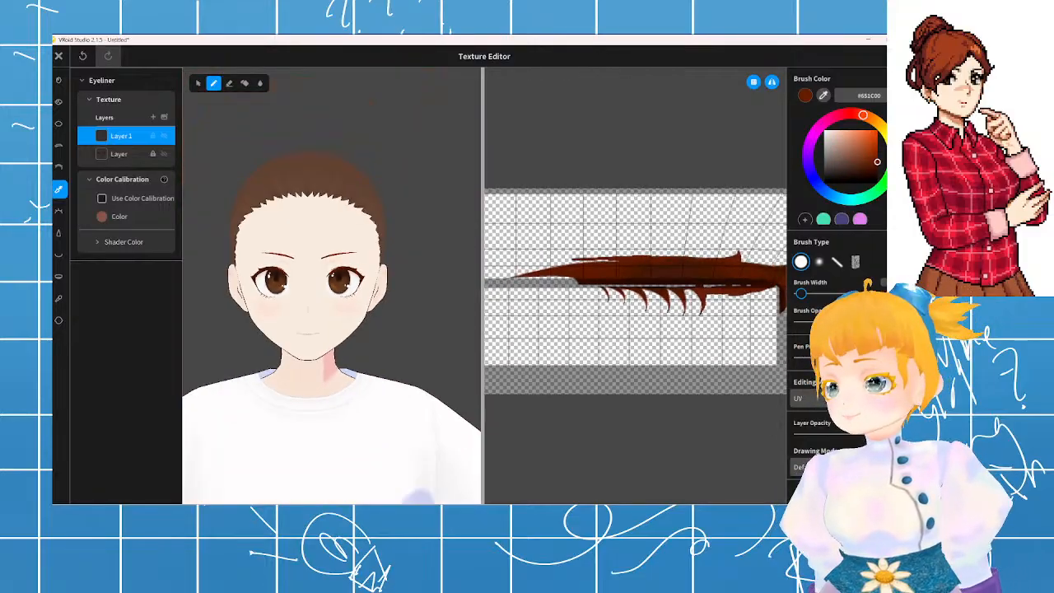
scroll(332, 285, "up", 8)
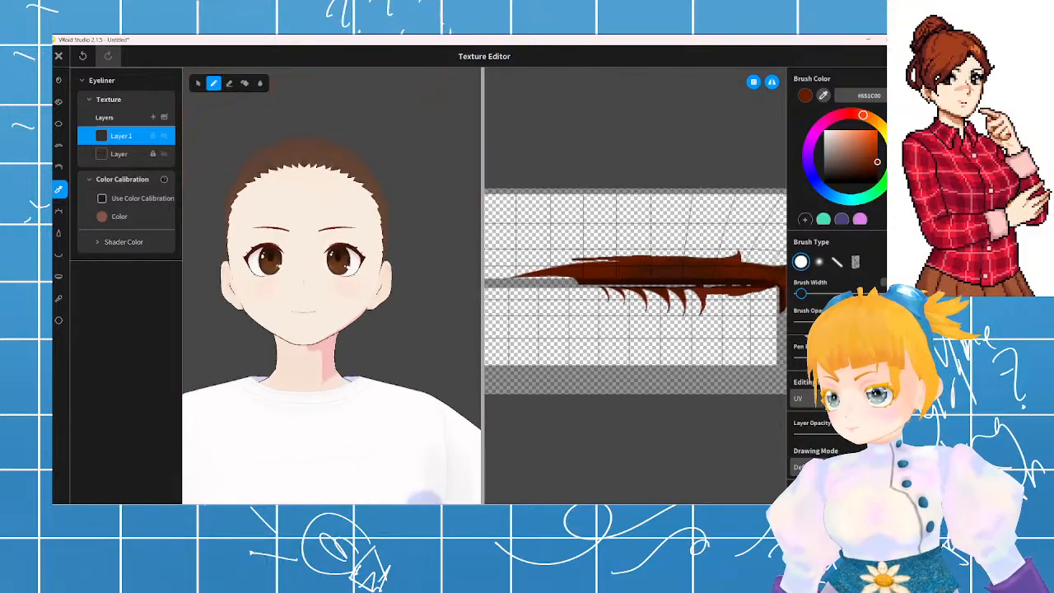
scroll(581, 287, "up", 1)
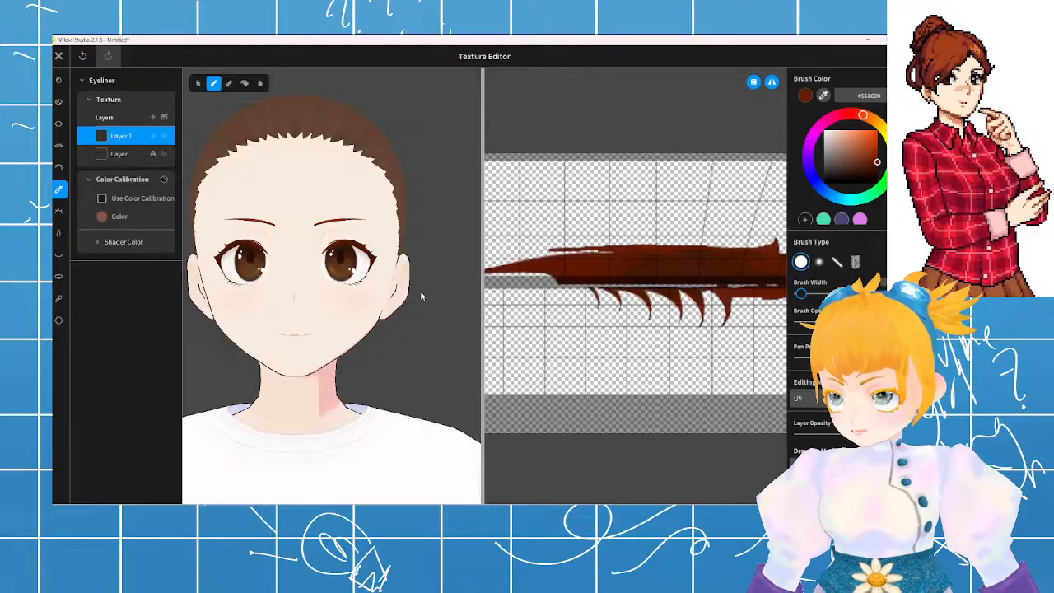
- Paint over the existing lash spikes on the eyelashes texture with dark reddish-brown #3C1303
right_click_drag(420, 292, 426, 299)
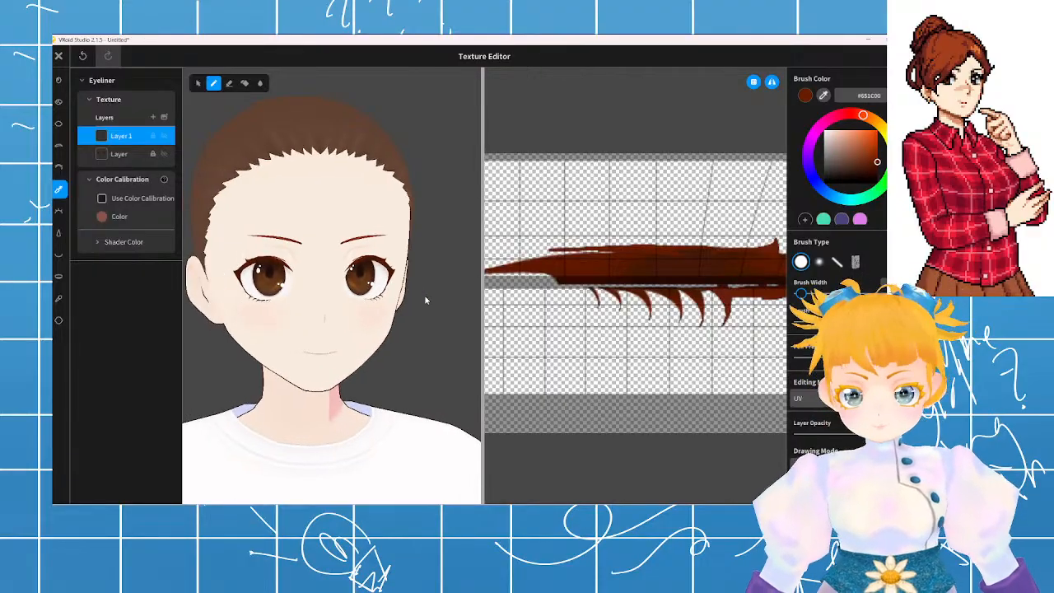
scroll(587, 289, "down", 3)
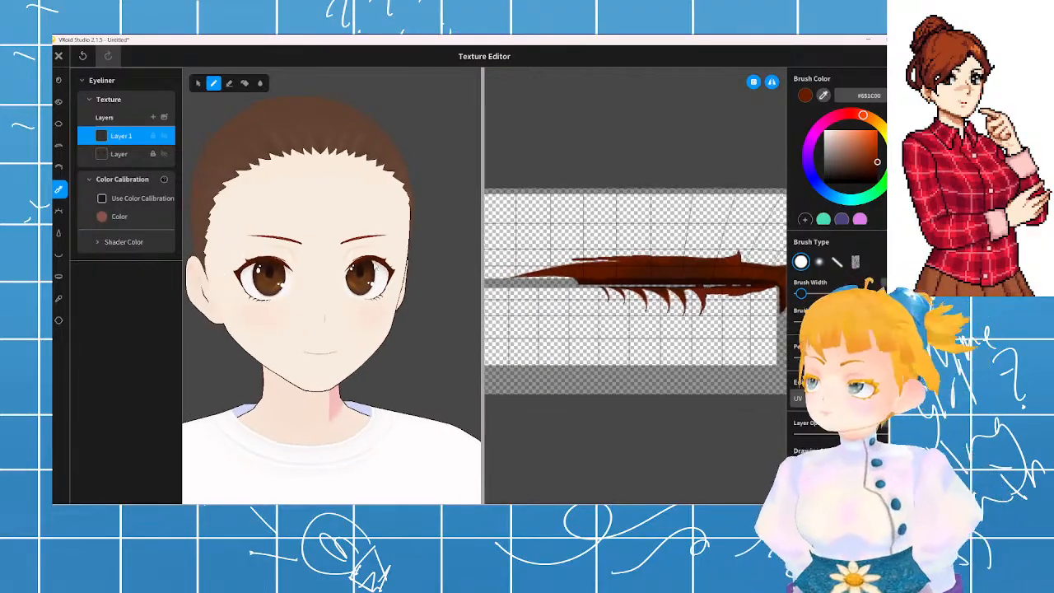
right_click_drag(376, 267, 367, 267)
left_click(58, 210)
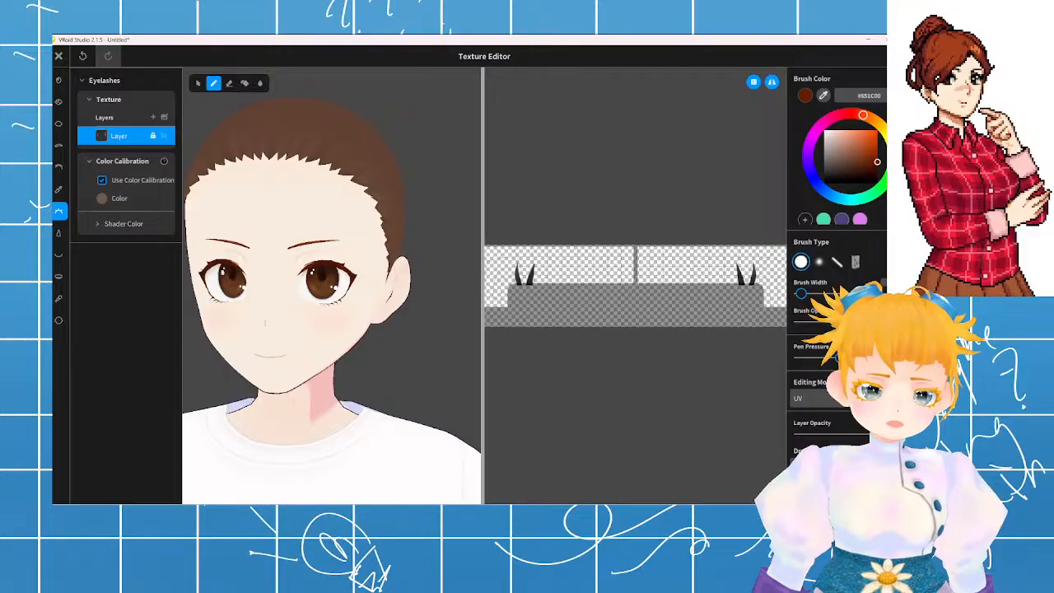
left_click(874, 170)
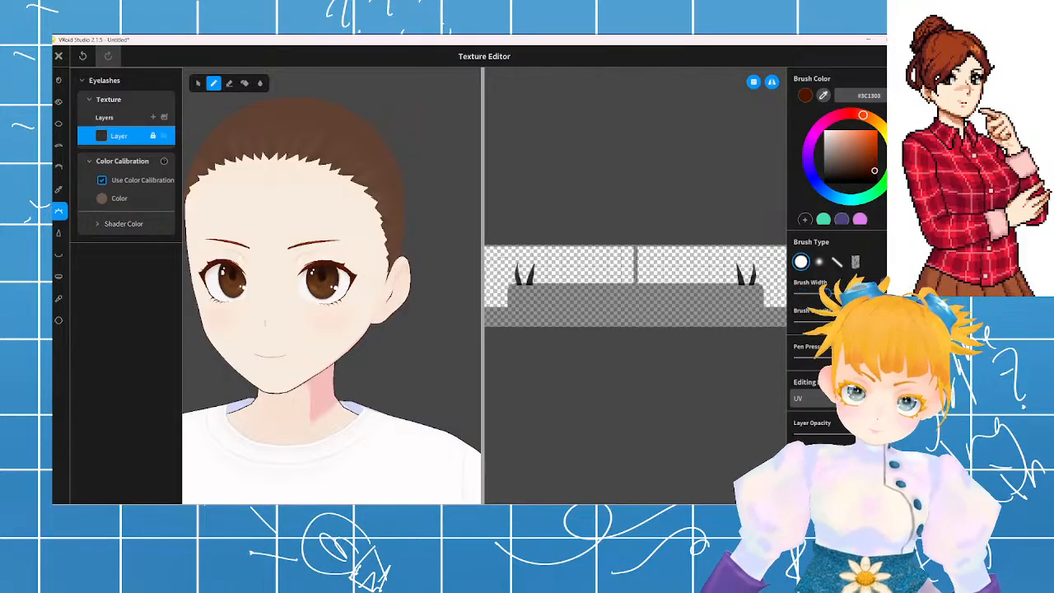
mouse_move(746, 284)
left_mouse_down()
mouse_move(748, 256)
mouse_move(745, 273)
mouse_move(723, 286)
left_mouse_up()
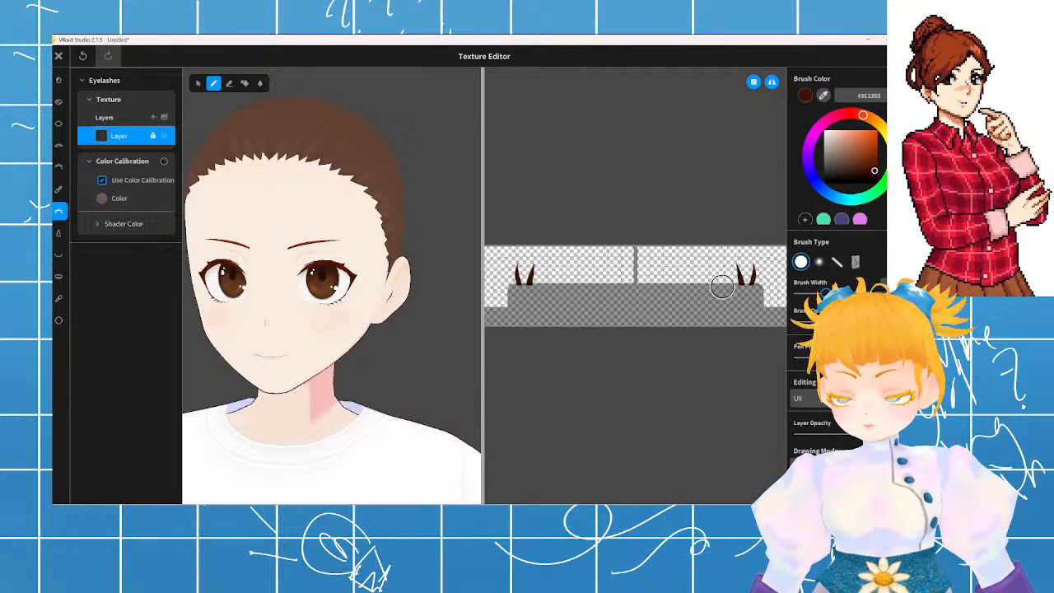
- Disable color calibration for the eyelashes texture and check the lashes' color on the character's eye
scroll(321, 253, "up", 5)
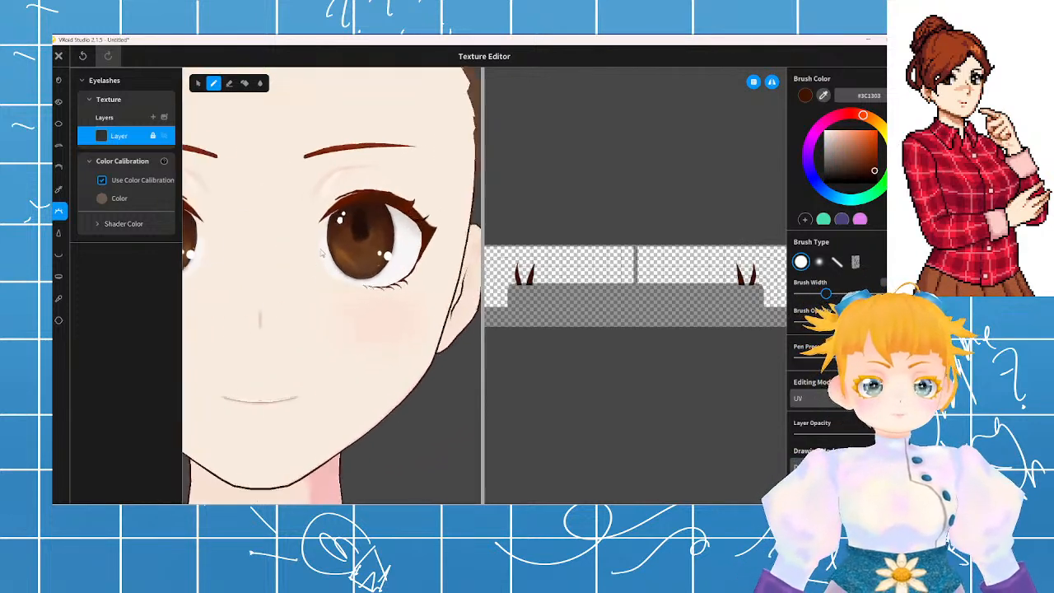
right_click_drag(322, 254, 289, 229)
middle_click_drag(288, 229, 346, 226)
scroll(281, 219, "down", 2)
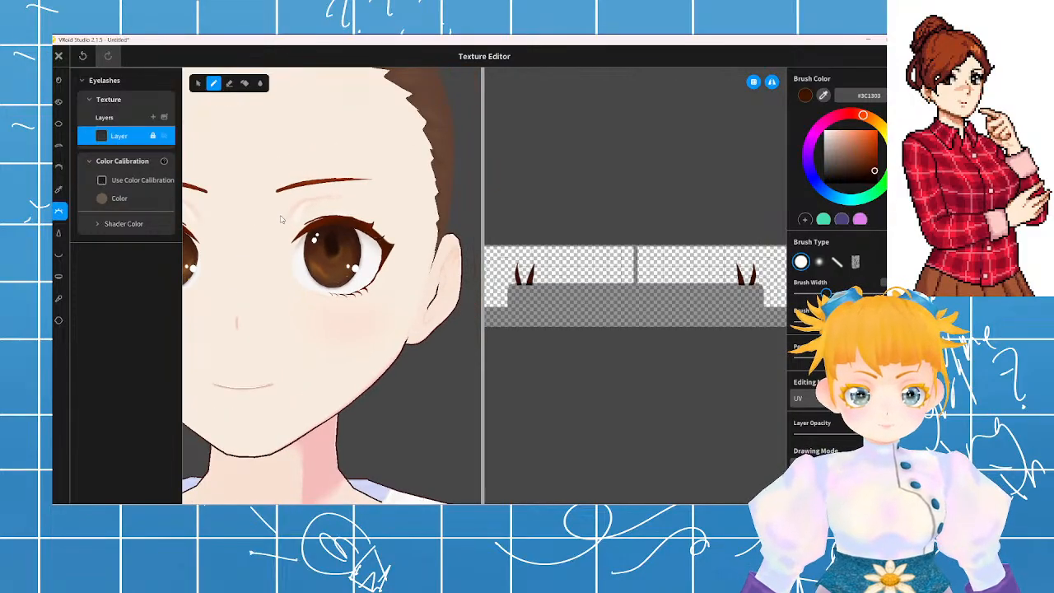
scroll(361, 229, "down", 3)
- Repaint the eyelash spikes in reddish-brown #401200 and compare them with the eyeliner on the face
left_click(879, 171)
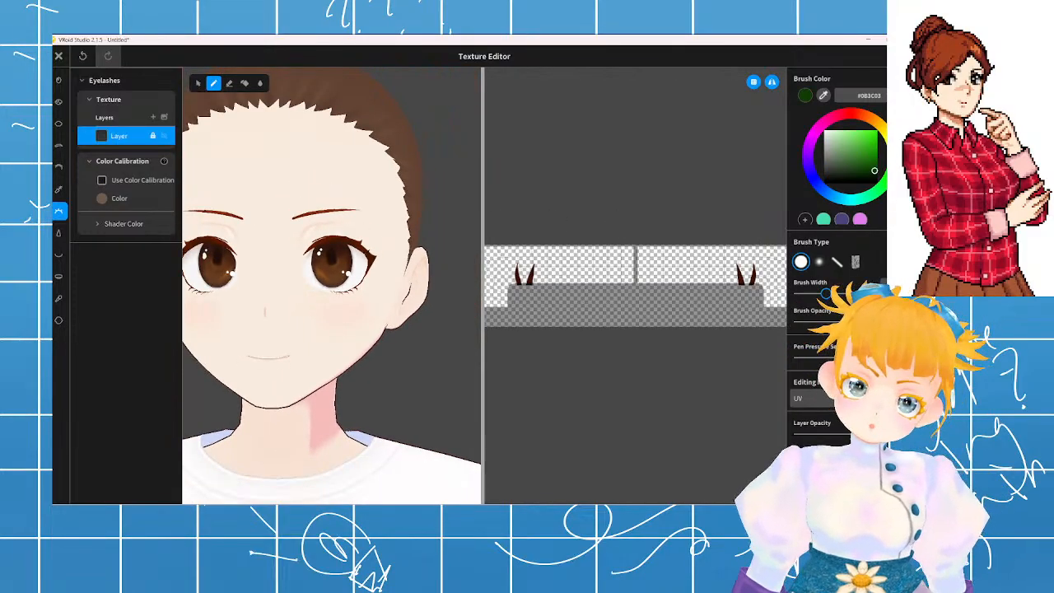
left_click(863, 119)
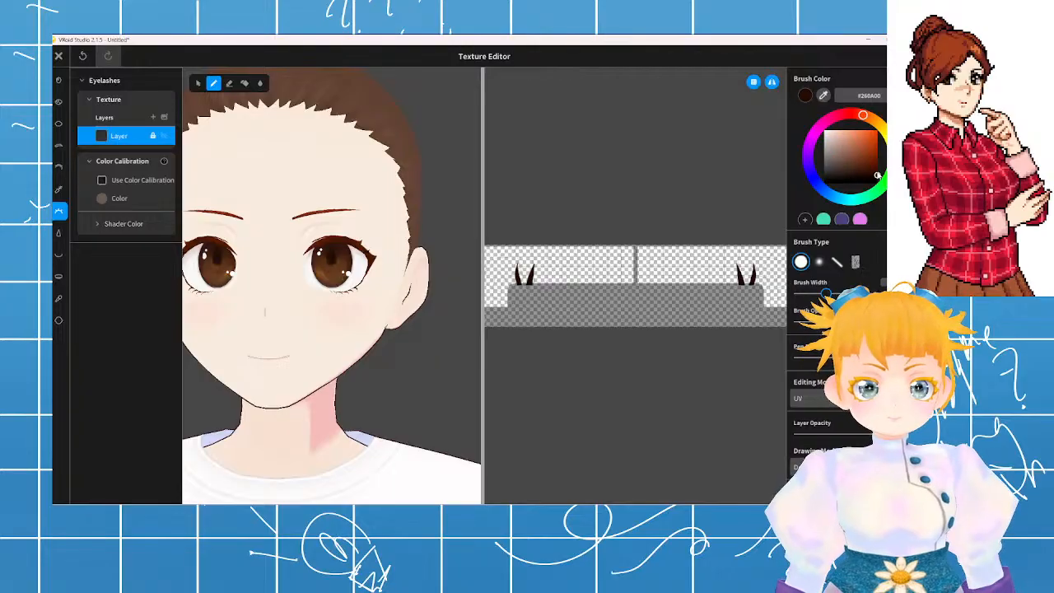
left_click_drag(879, 175, 877, 165)
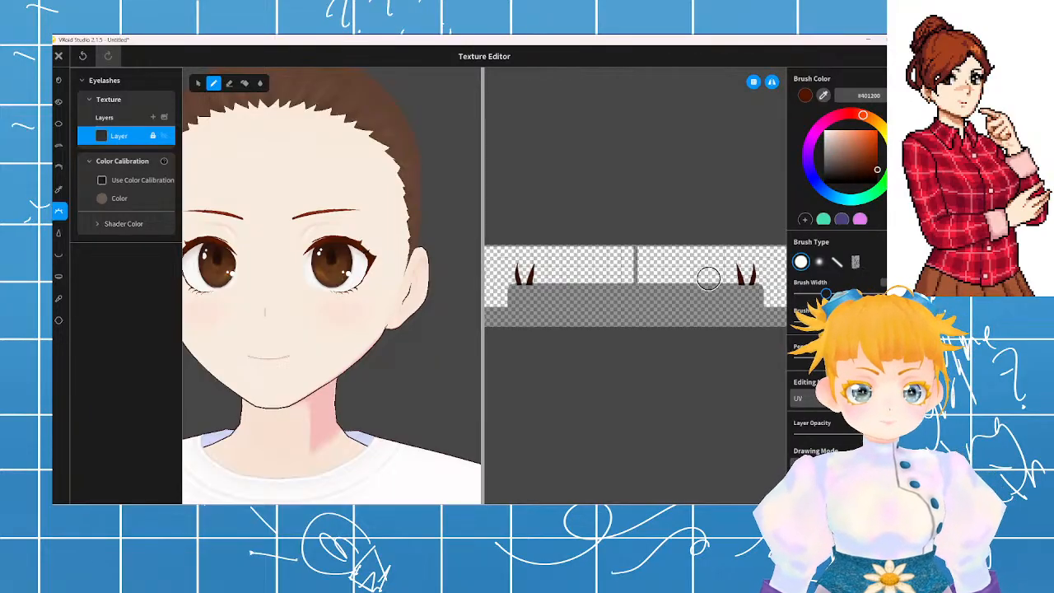
scroll(309, 259, "up", 3)
scroll(308, 259, "down", 5)
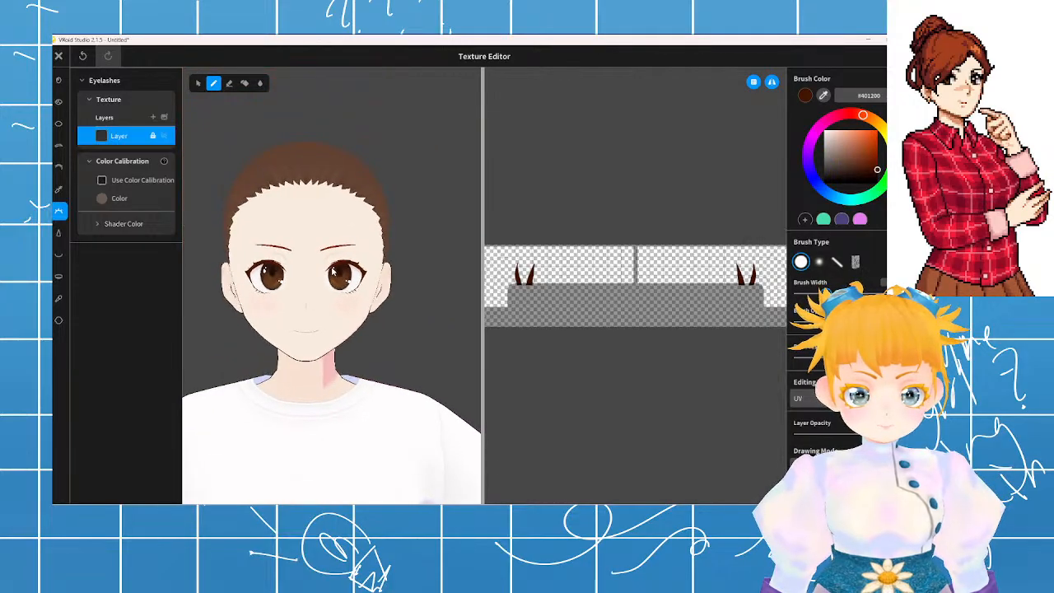
scroll(346, 276, "up", 2)
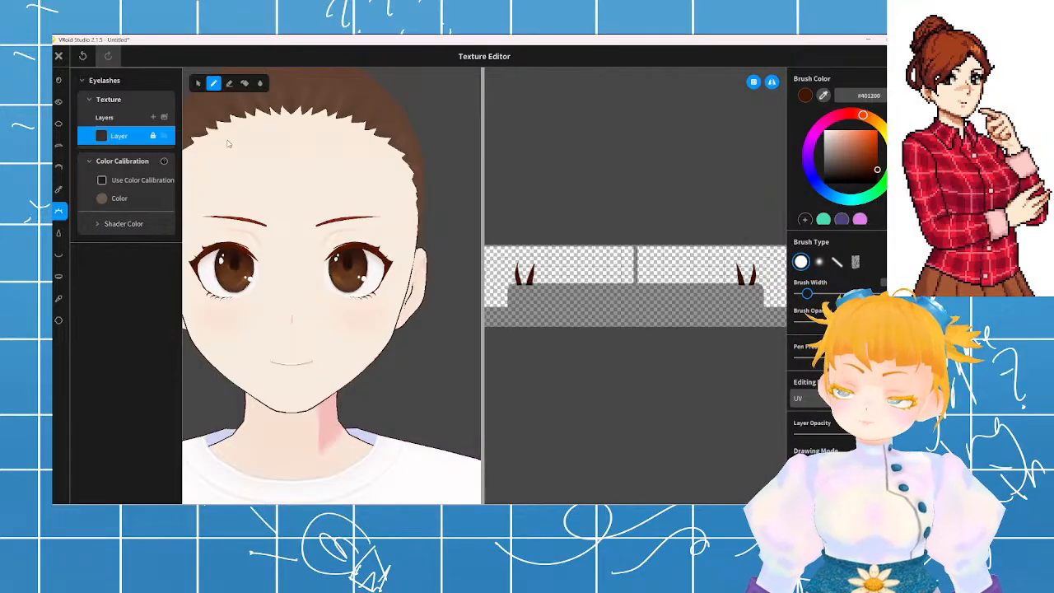
- Add a new eyelashes layer and paint extra mirrored #401200 lash spikes on both sides of the texture's center divider
left_click(160, 120)
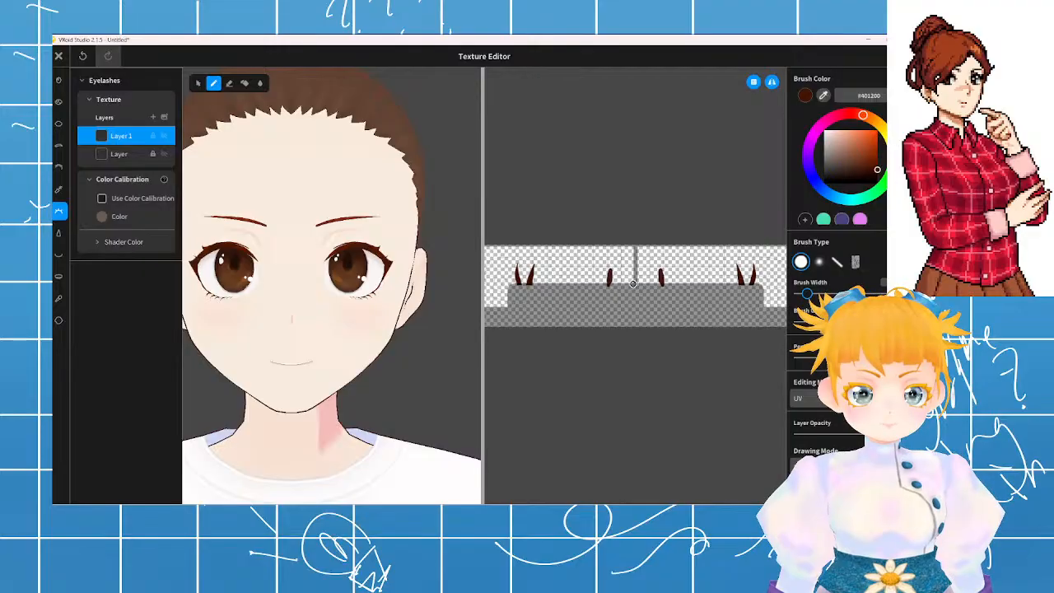
scroll(351, 266, "up", 5)
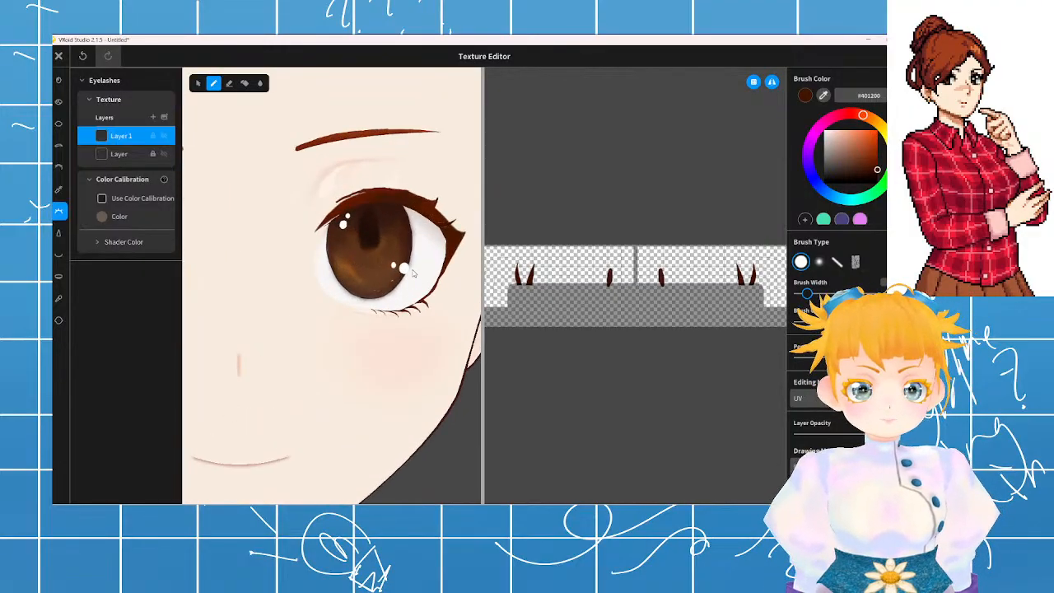
right_click_drag(413, 273, 406, 276)
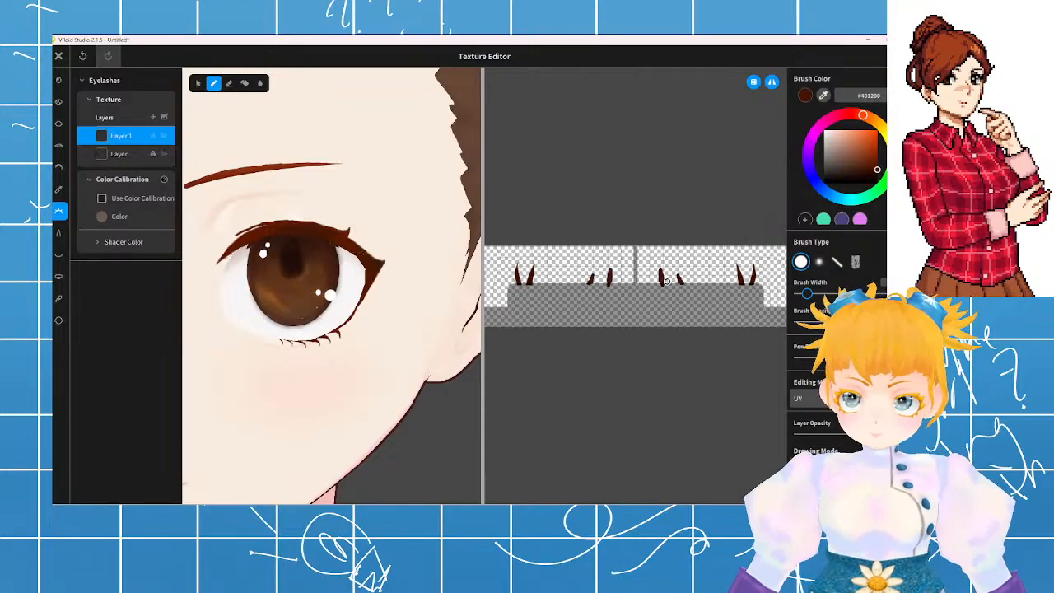
left_click_drag(661, 277, 668, 284)
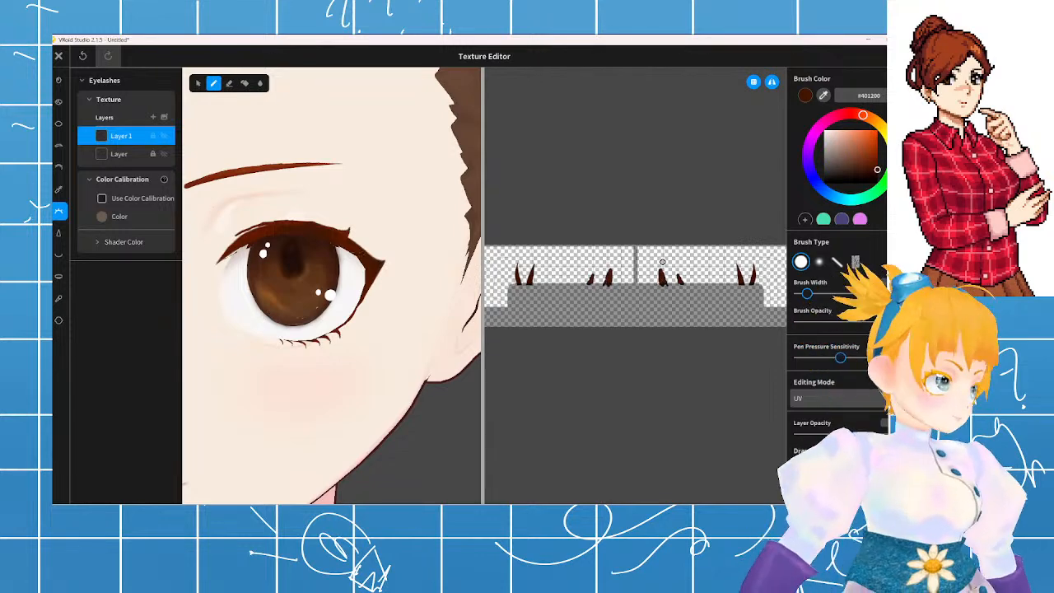
scroll(662, 262, "down", 1)
scroll(345, 264, "down", 3)
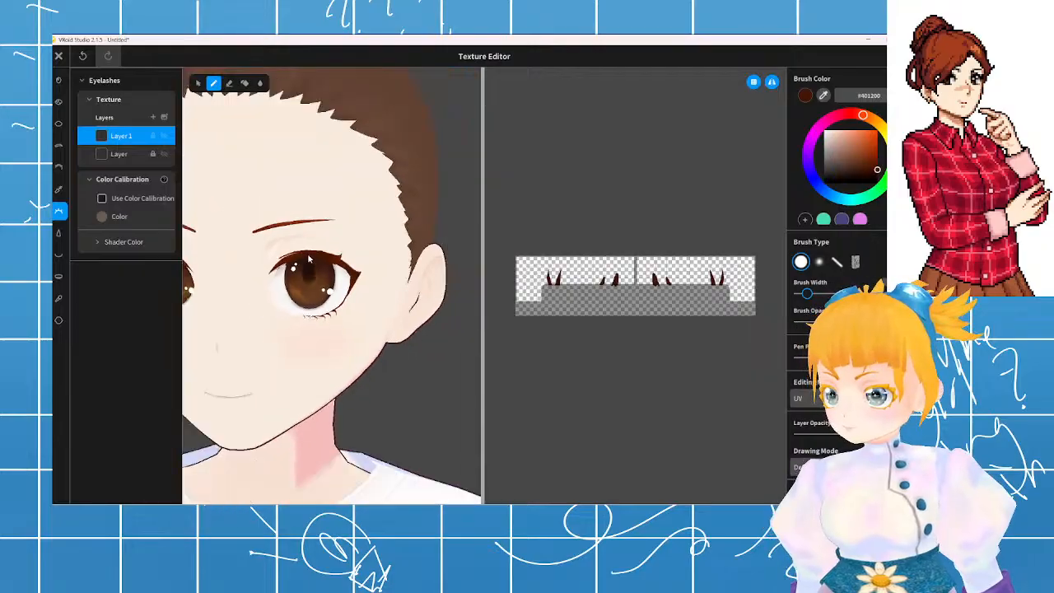
scroll(346, 265, "down", 5)
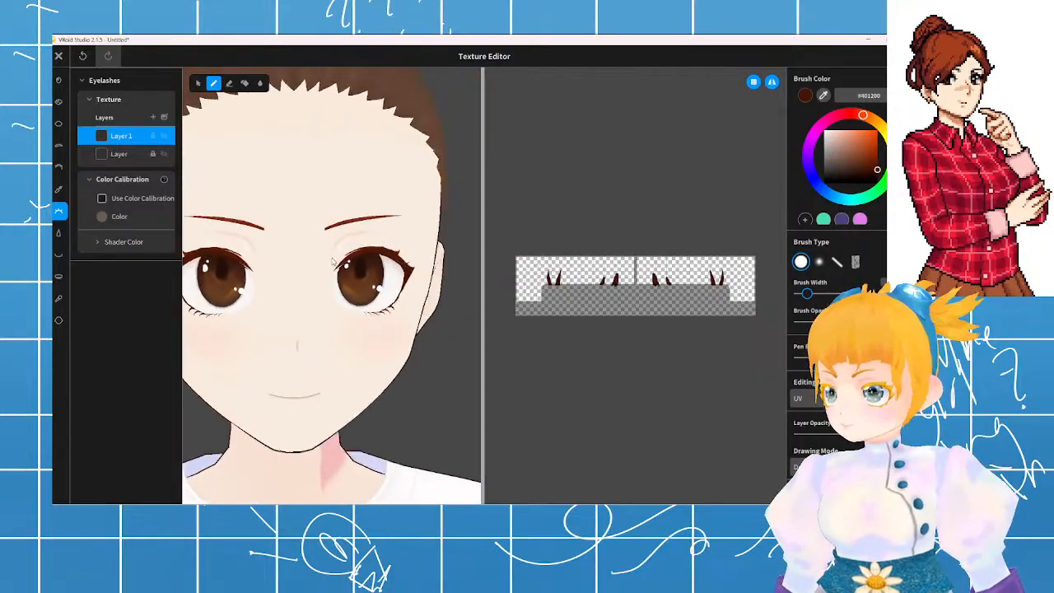
right_click_drag(336, 261, 299, 279)
- Examine the nose, mouth and mouth interior textures while viewing the face from several distances and angles
left_click(59, 233)
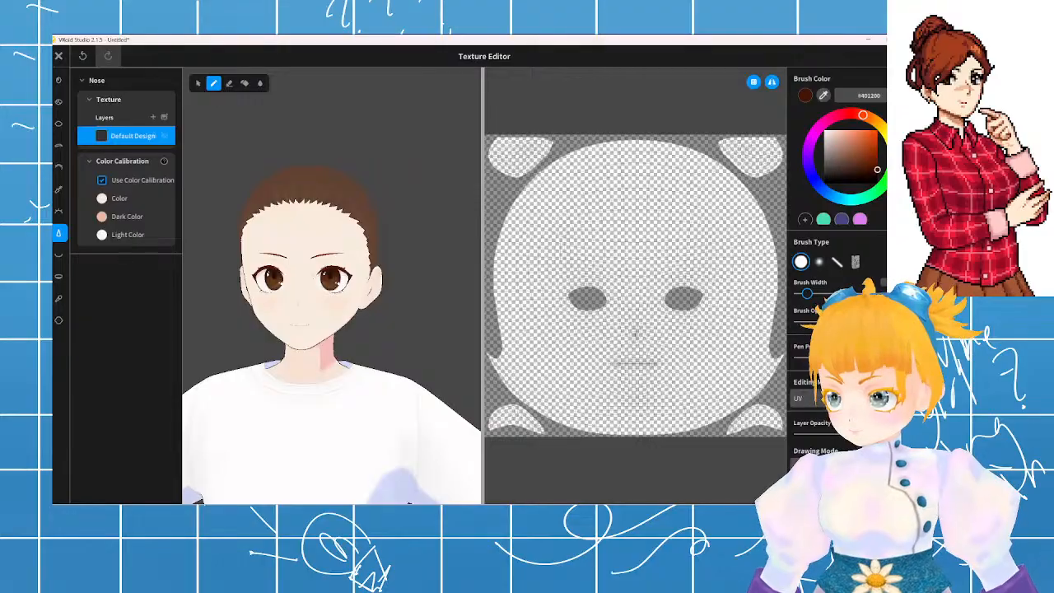
scroll(329, 276, "up", 6)
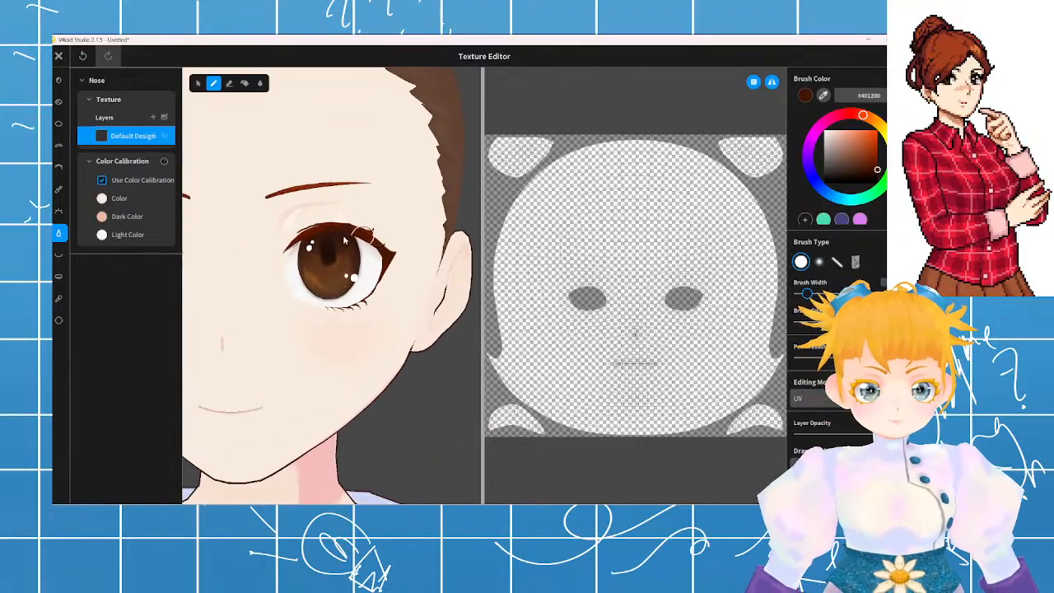
scroll(252, 237, "down", 5)
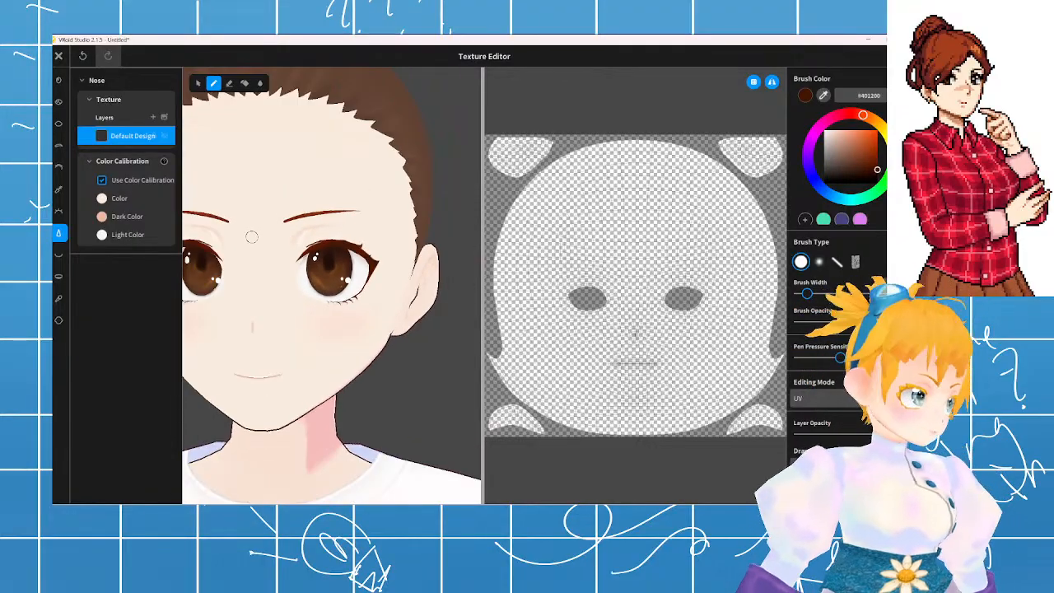
left_click(58, 254)
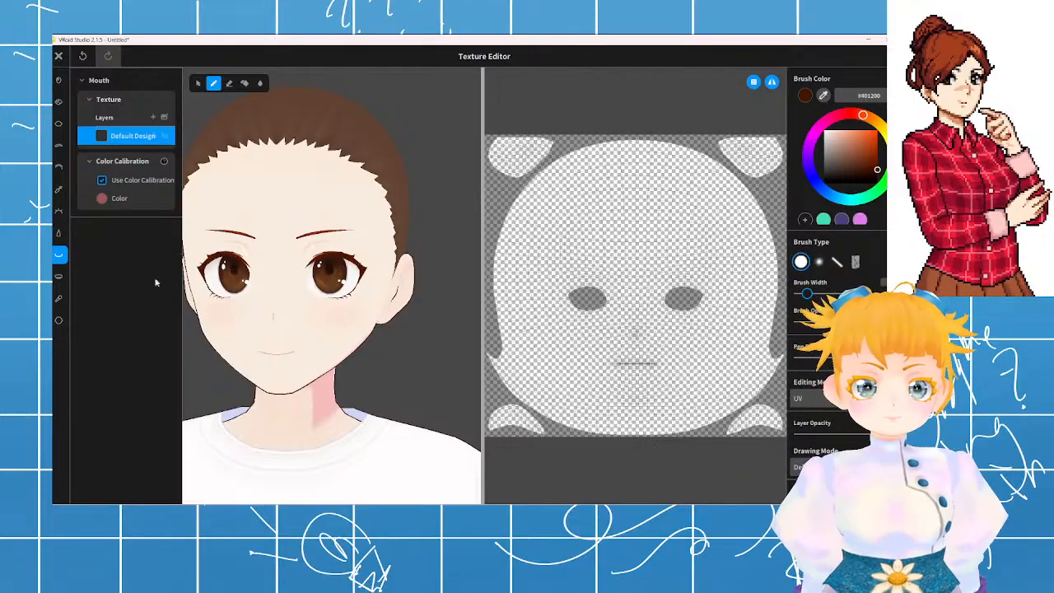
scroll(363, 341, "down", 3)
right_click_drag(364, 342, 384, 339)
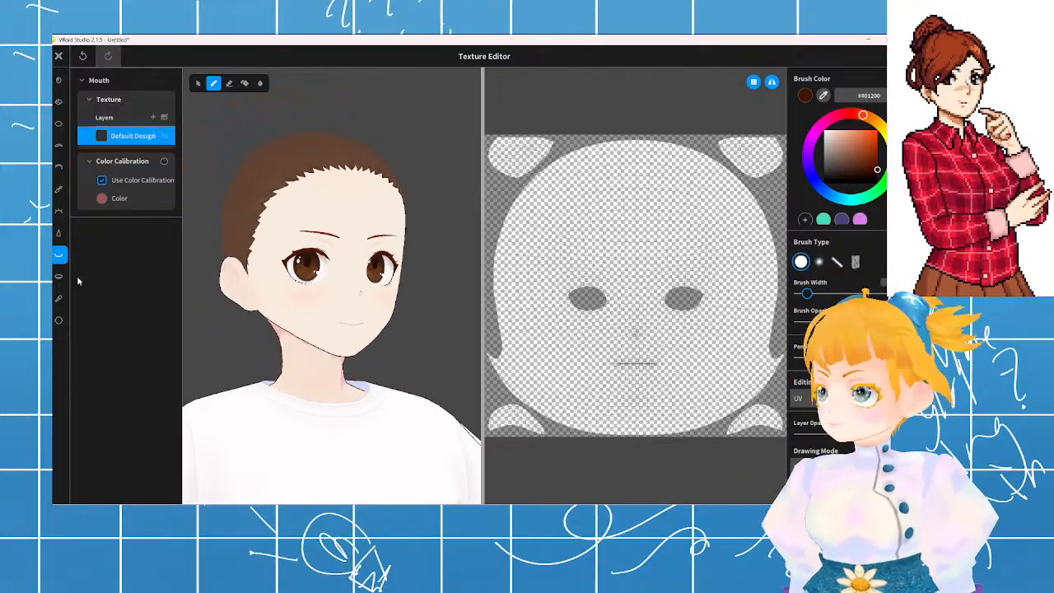
left_click(58, 277)
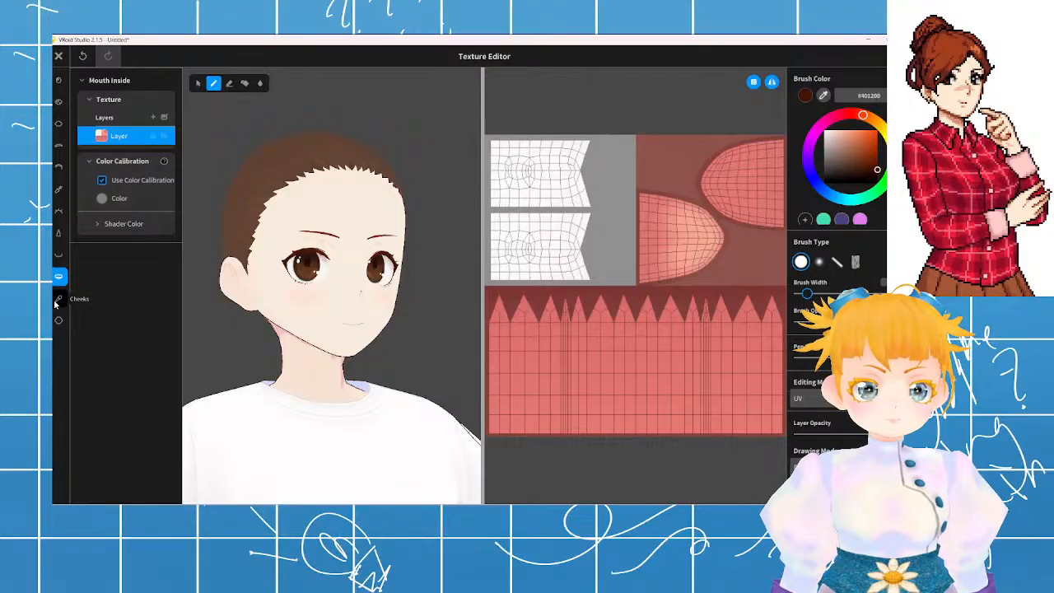
- Set the brush color to grey #848484 and erase the default blush on both cheeks with the soft brush type
left_click(57, 300)
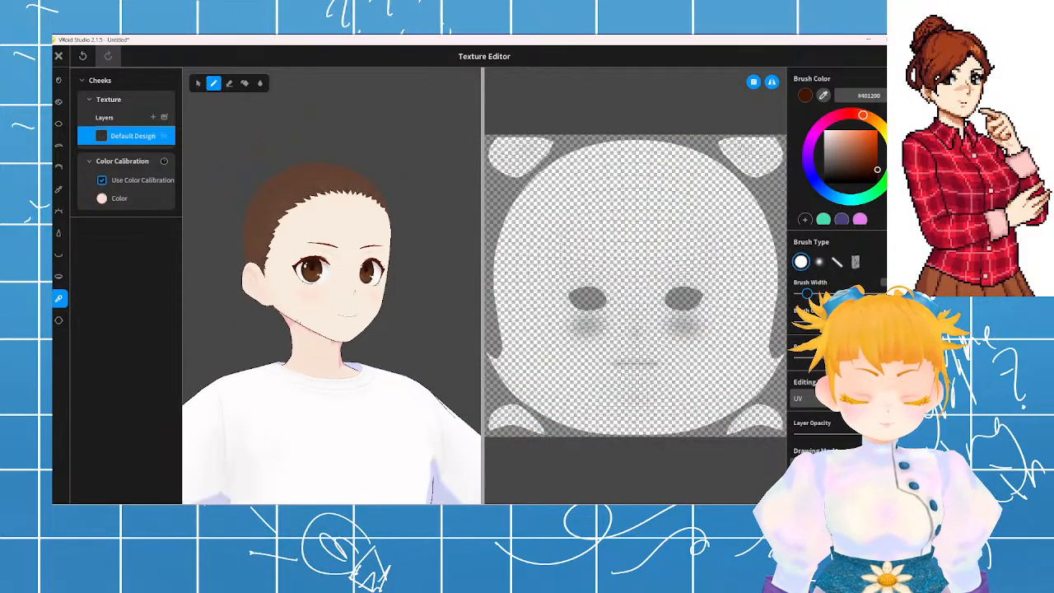
left_click_drag(826, 157, 806, 159)
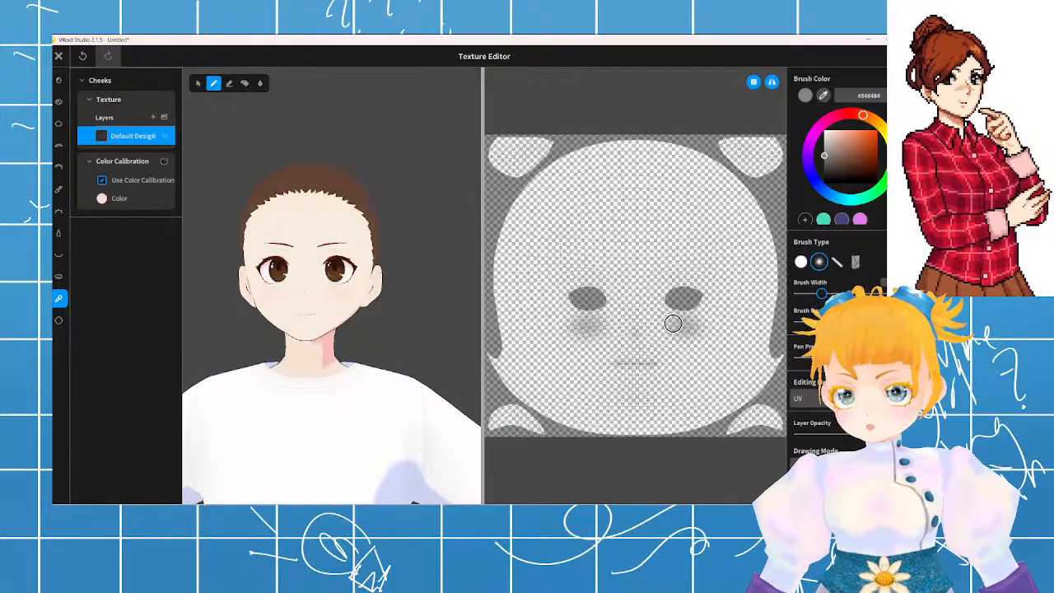
key("e")
mouse_move(666, 321)
left_mouse_down()
mouse_move(706, 321)
mouse_move(686, 308)
mouse_move(690, 351)
left_mouse_up()
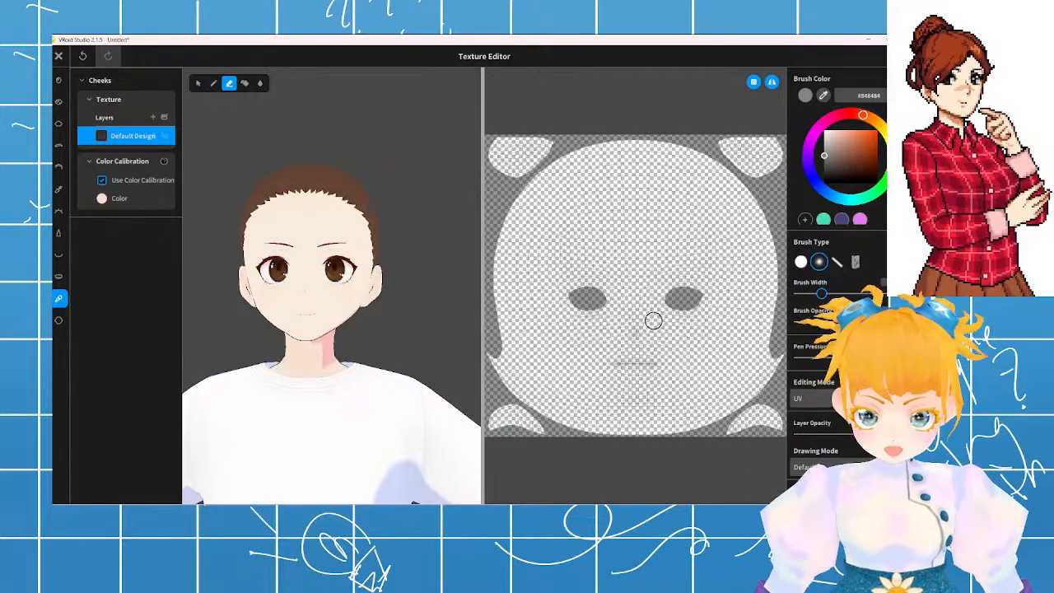
- Paint a soft #848484 blush across the nose bridge on the cheeks texture, undoing unwanted strokes
key("p")
mouse_move(626, 318)
left_mouse_down()
mouse_move(649, 319)
mouse_move(606, 324)
mouse_move(671, 329)
mouse_move(659, 320)
left_mouse_up()
key("ctrl+z")
key("ctrl+z")
key("ctrl+z")
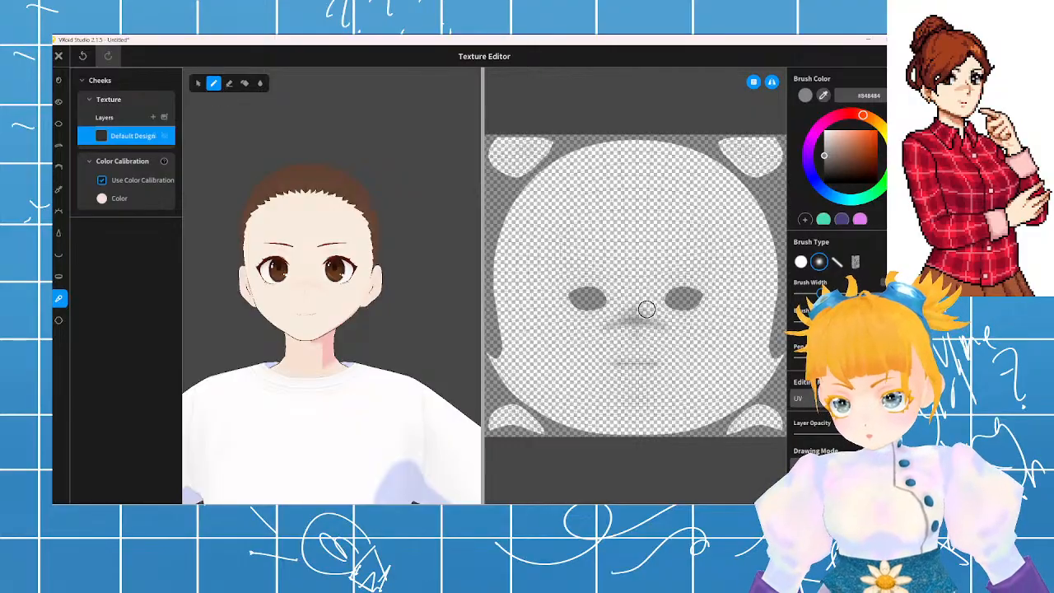
key("ctrl+z")
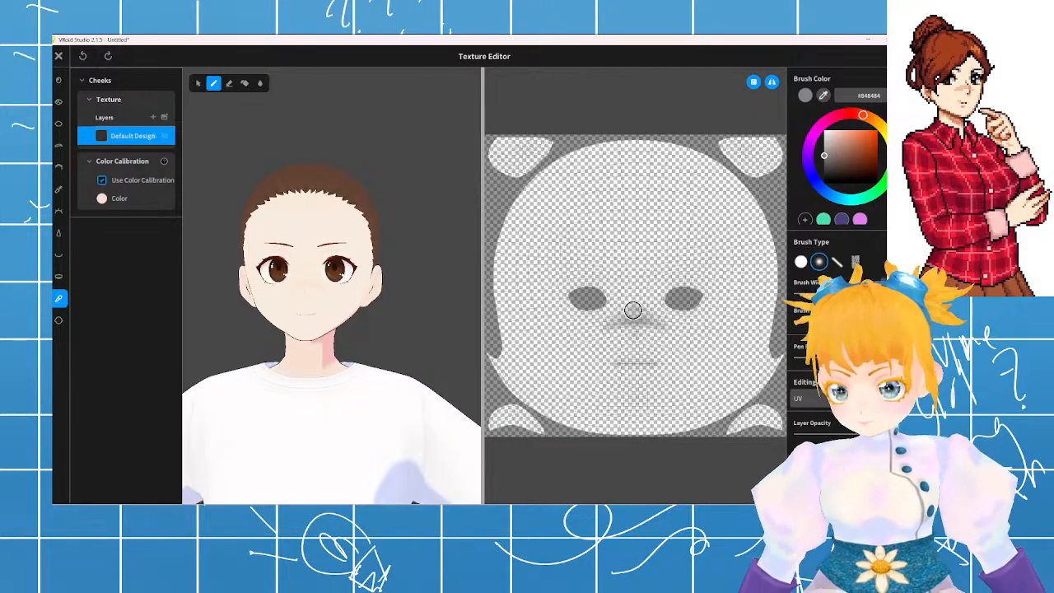
key("ctrl+y")
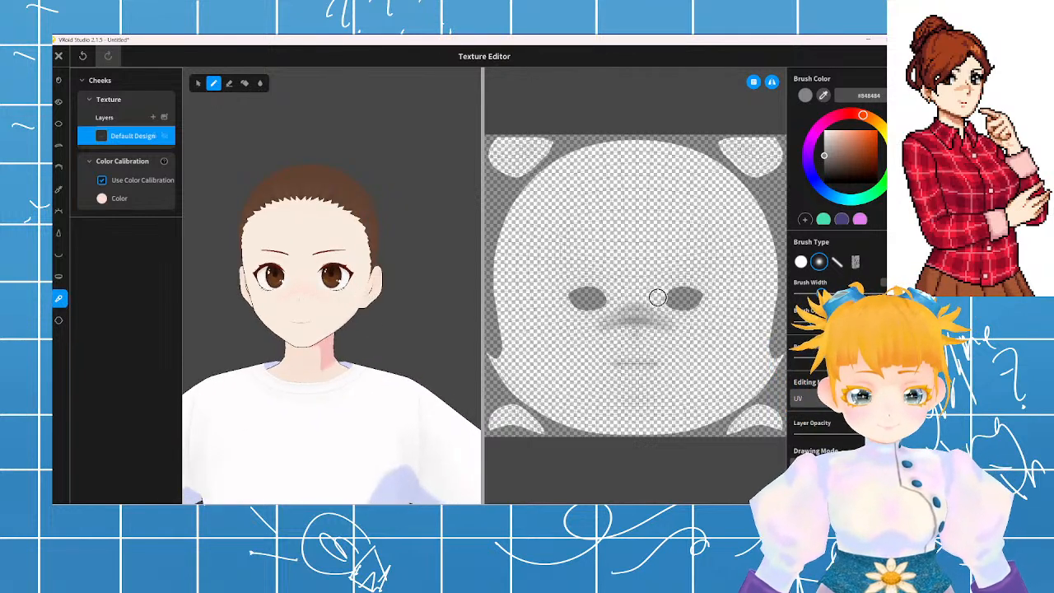
mouse_move(662, 308)
left_mouse_down()
mouse_move(637, 295)
mouse_move(609, 327)
mouse_move(672, 315)
mouse_move(608, 328)
mouse_move(627, 300)
mouse_move(603, 307)
left_mouse_up()
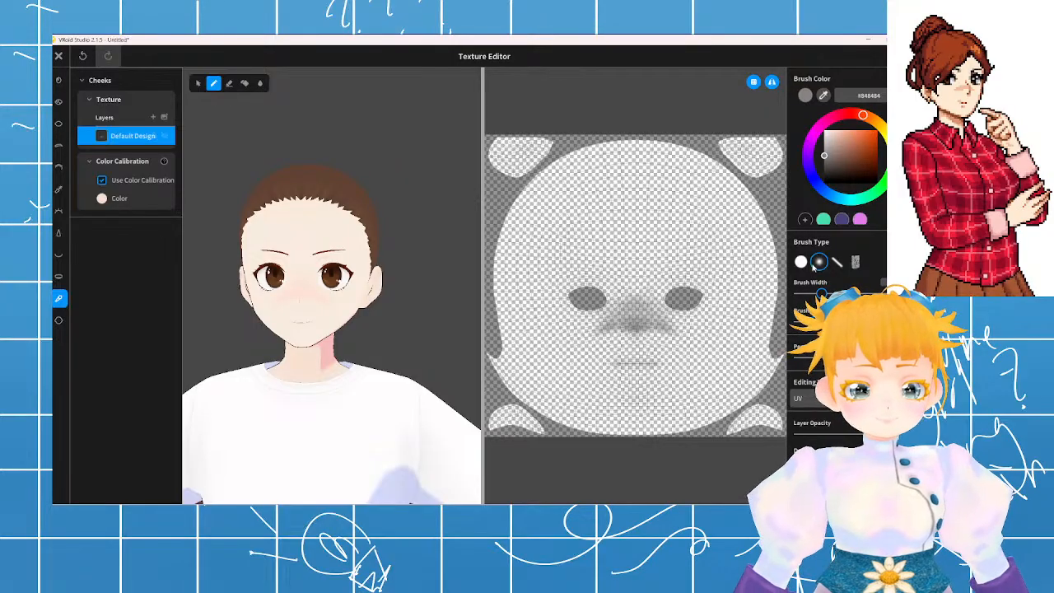
- Erase the outer and lower edges of the nose blush with the soft eraser to narrow it around the nose
key("e")
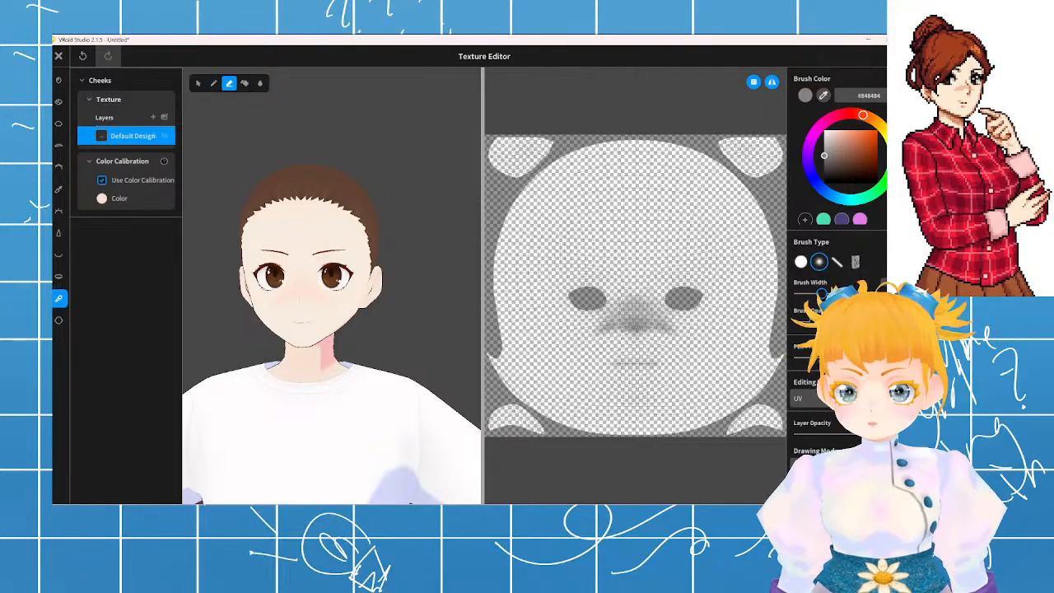
mouse_move(664, 329)
left_mouse_down()
mouse_move(672, 323)
mouse_move(660, 336)
mouse_move(663, 327)
mouse_move(636, 333)
mouse_move(661, 315)
mouse_move(638, 290)
mouse_move(622, 297)
mouse_move(643, 297)
mouse_move(637, 305)
mouse_move(617, 313)
mouse_move(670, 310)
mouse_move(661, 325)
mouse_move(617, 331)
mouse_move(611, 296)
left_mouse_up()
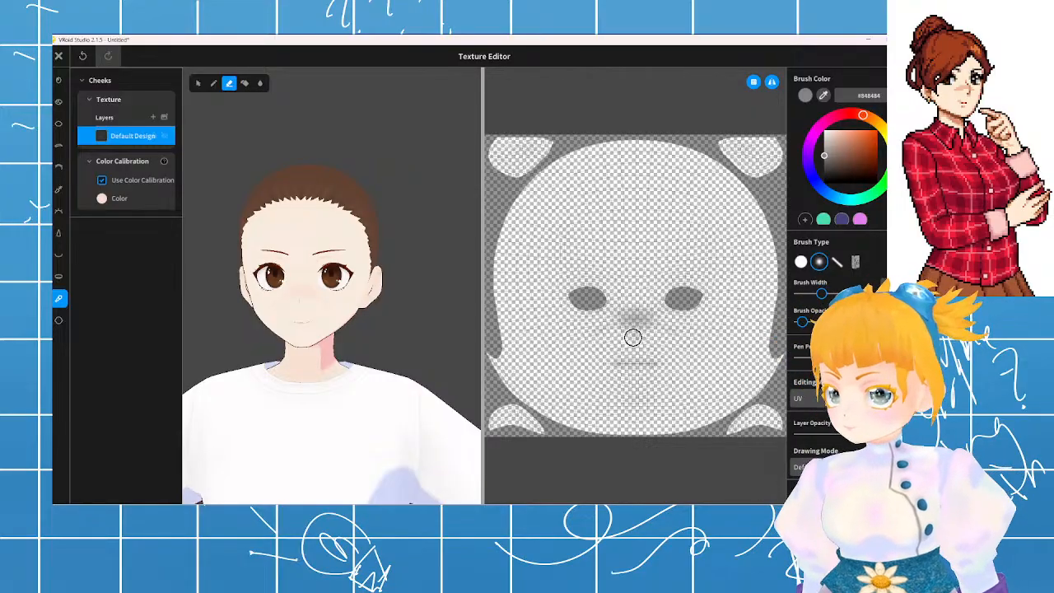
scroll(419, 299, "up", 5)
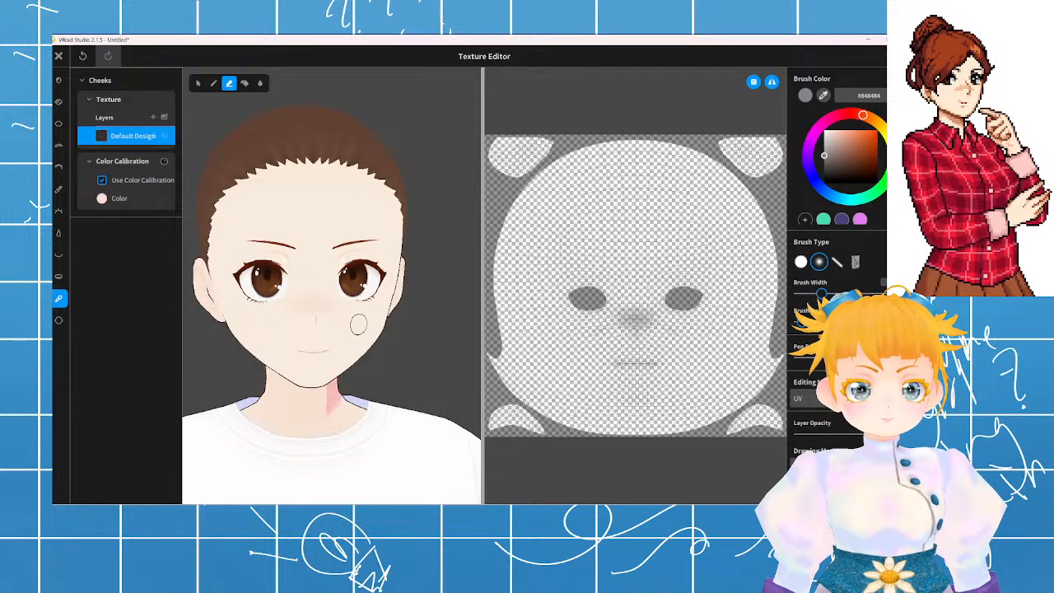
mouse_move(354, 325)
right_mouse_down()
mouse_move(351, 293)
mouse_move(369, 335)
right_mouse_up()
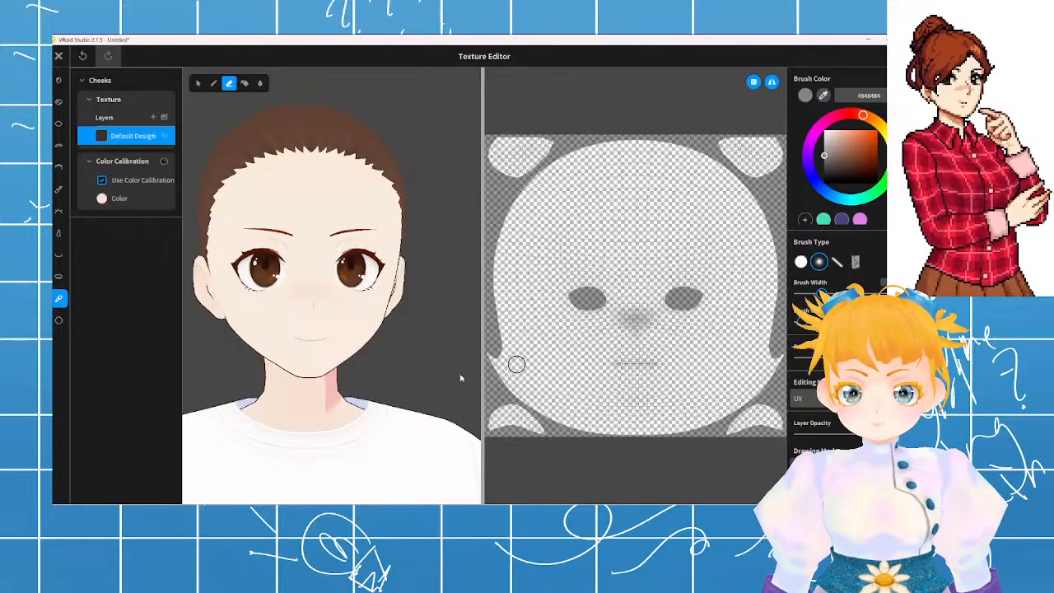
- Paint soft #848484 shading above the eyes' inner corners on the cheeks texture, undoing the unwanted first strokes
scroll(396, 385, "down", 3)
right_click_drag(375, 387, 447, 367)
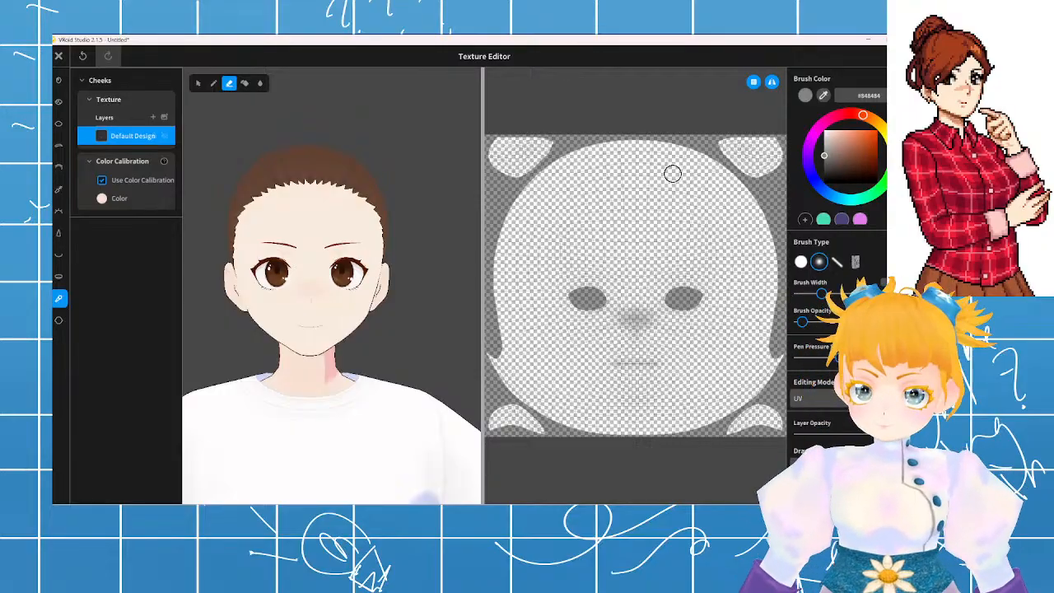
key("p")
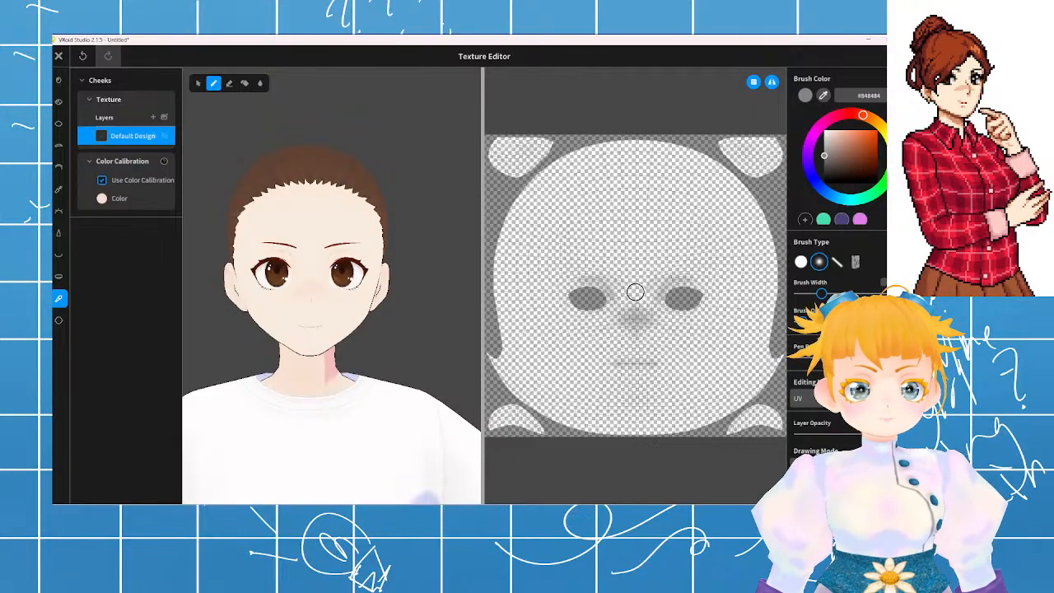
key("ctrl+z")
key("ctrl+z")
left_click_drag(592, 287, 595, 295)
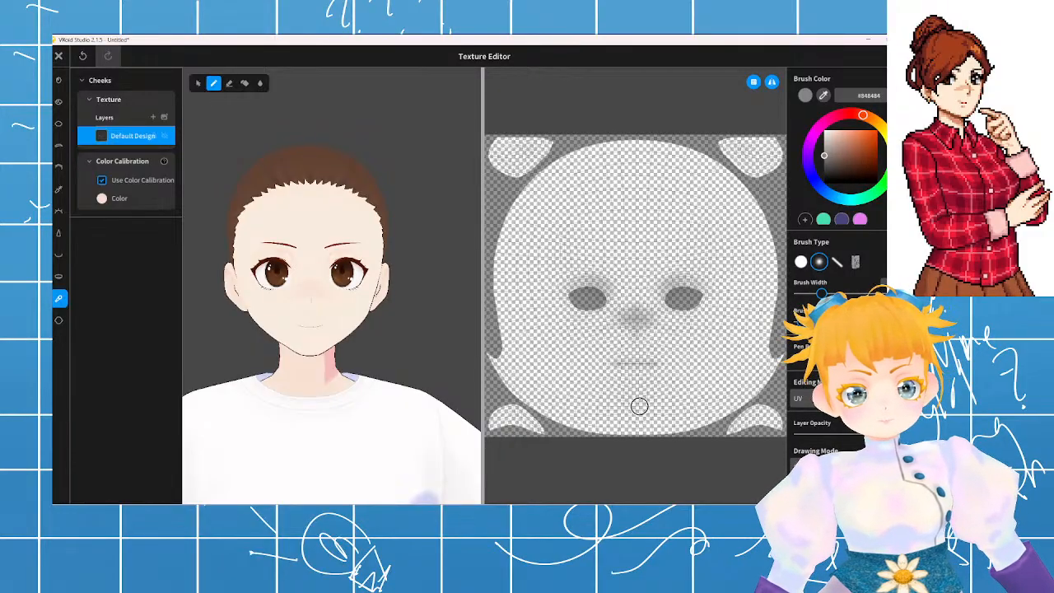
- Try a soft #848484 blush on the chin with an enlarged brush and erase it
left_click_drag(629, 396, 666, 403)
key("ctrl+z")
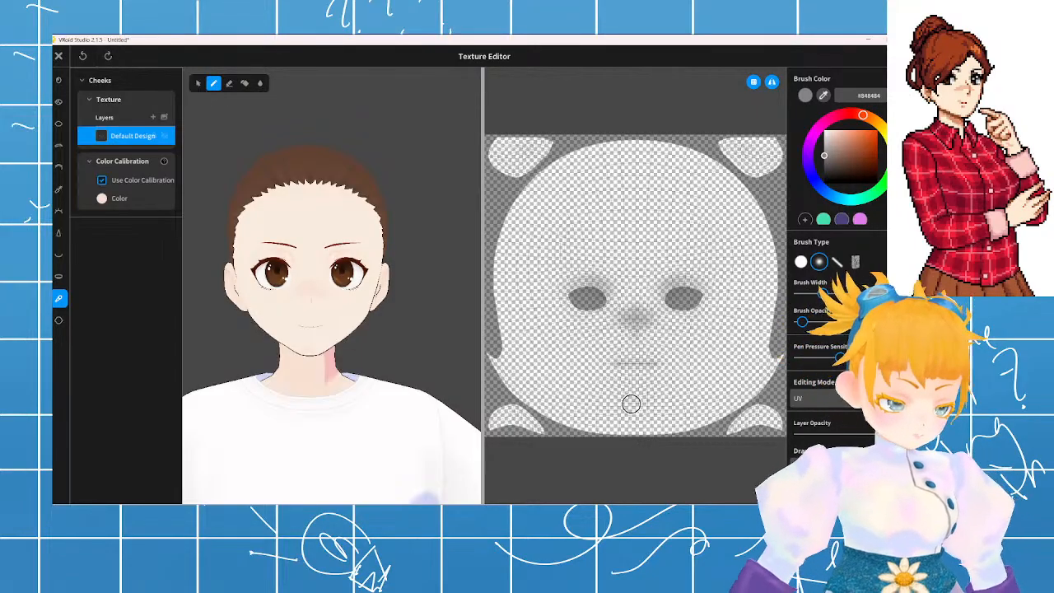
key("bracketright")
key("bracketright")
mouse_move(645, 407)
left_mouse_down()
mouse_move(624, 411)
mouse_move(652, 405)
mouse_move(637, 393)
left_mouse_up()
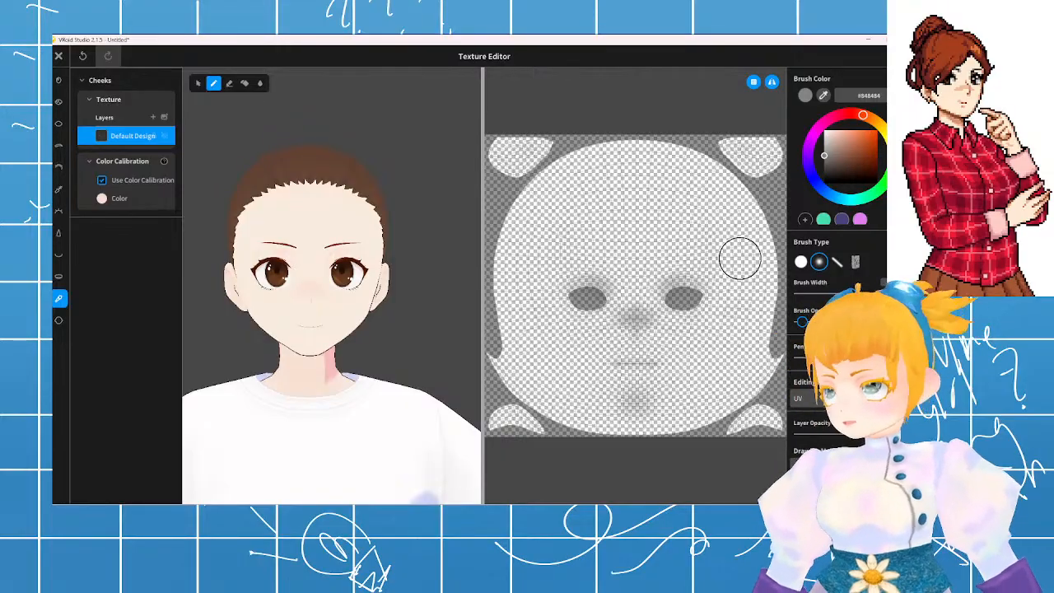
right_click_drag(177, 371, 243, 355)
scroll(243, 355, "down", 3)
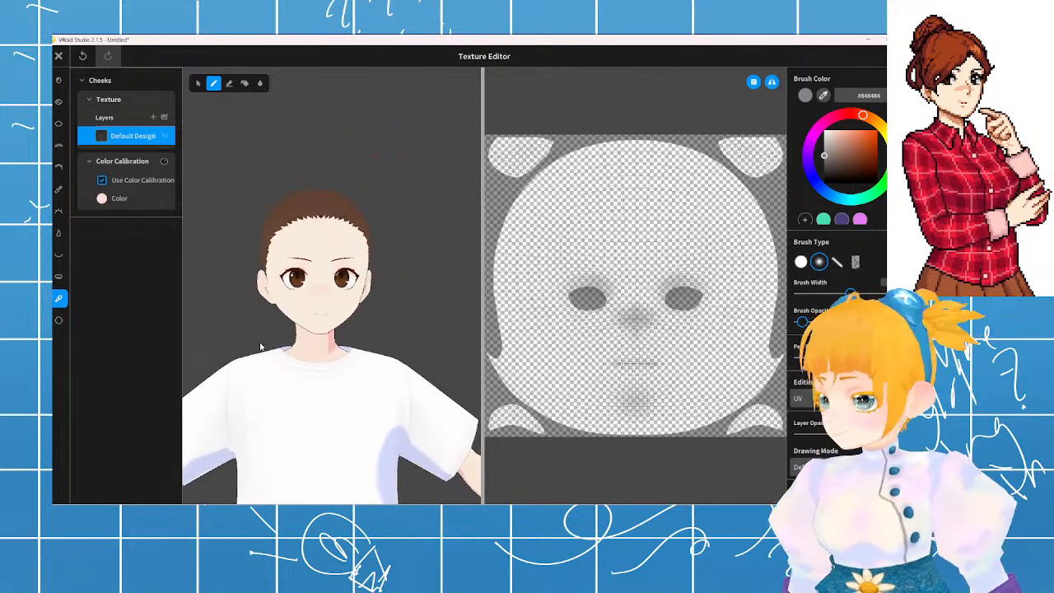
mouse_move(357, 352)
right_mouse_down()
mouse_move(392, 359)
mouse_move(346, 353)
right_mouse_up()
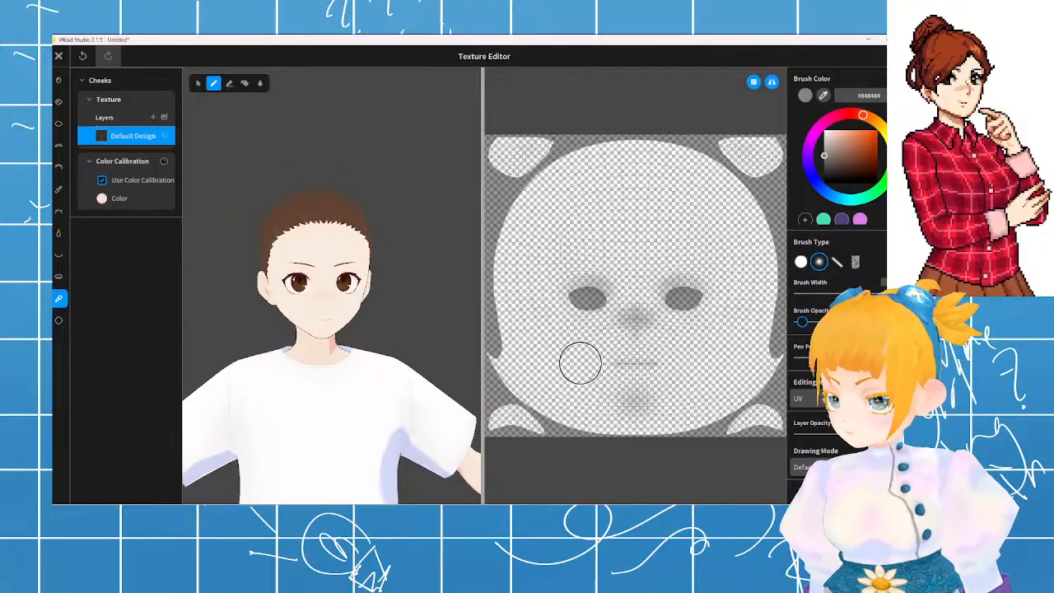
key("e")
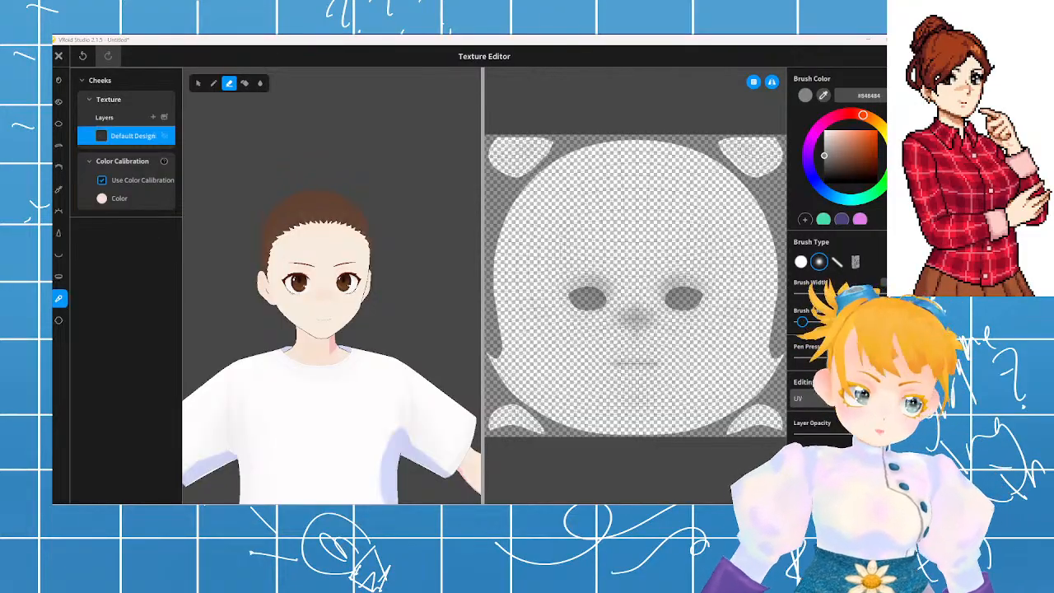
- Open the face's Skin texture for editing
left_click(58, 320)
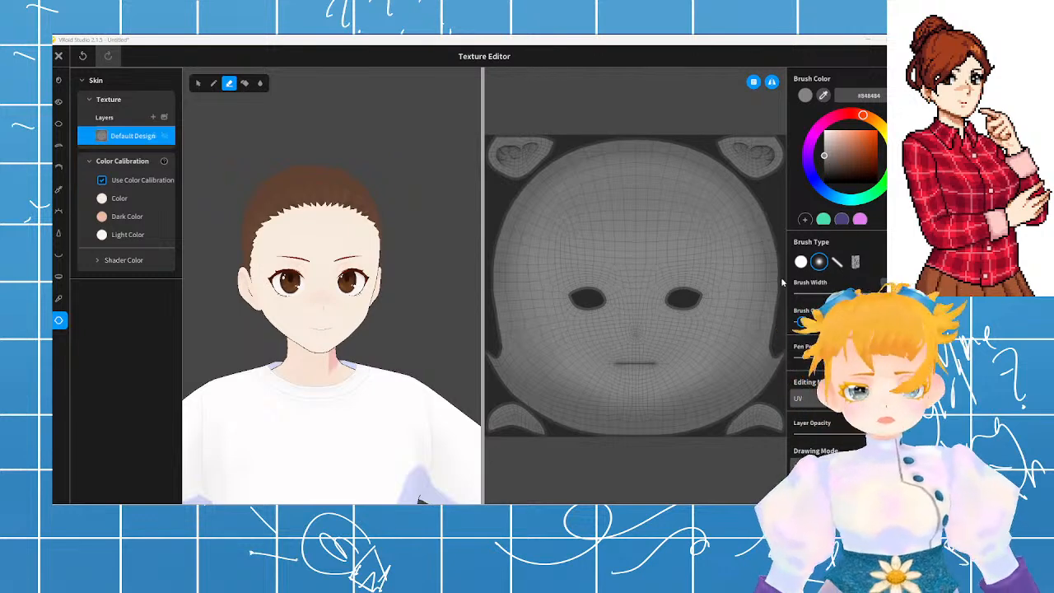
scroll(645, 316, "up", 3)
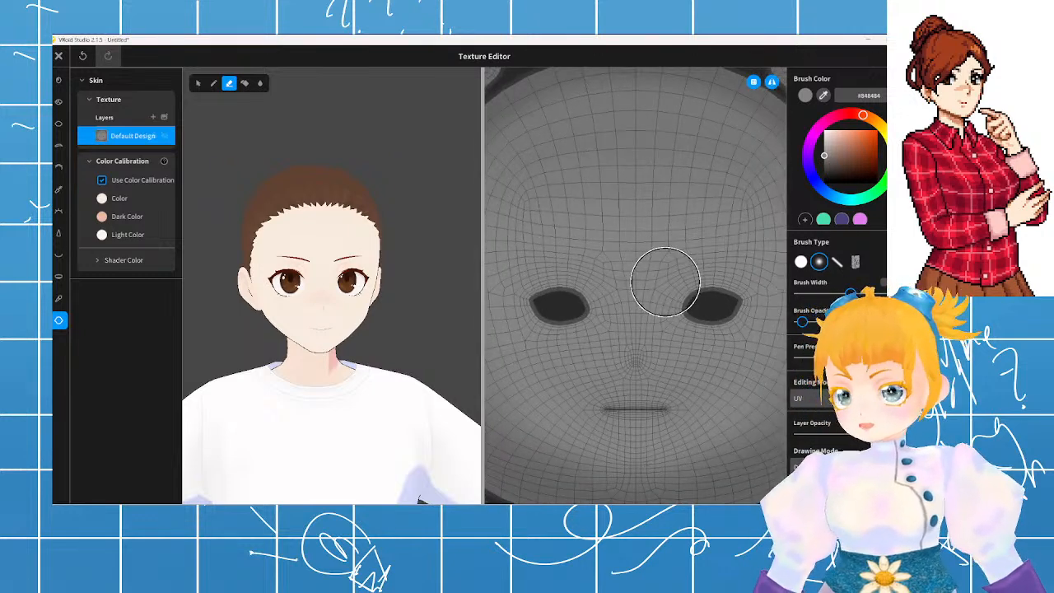
scroll(309, 303, "up", 3)
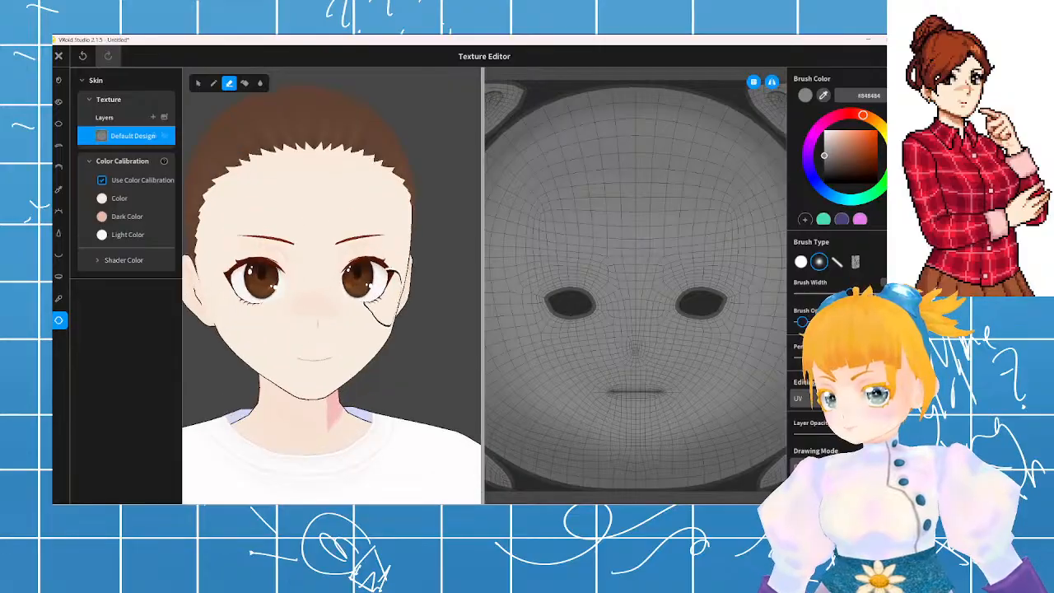
- Try soft erasing across the nose and both cheeks on the skin texture, undoing the strokes
mouse_move(674, 344)
left_mouse_down()
mouse_move(695, 337)
mouse_move(516, 365)
mouse_move(536, 376)
left_mouse_up()
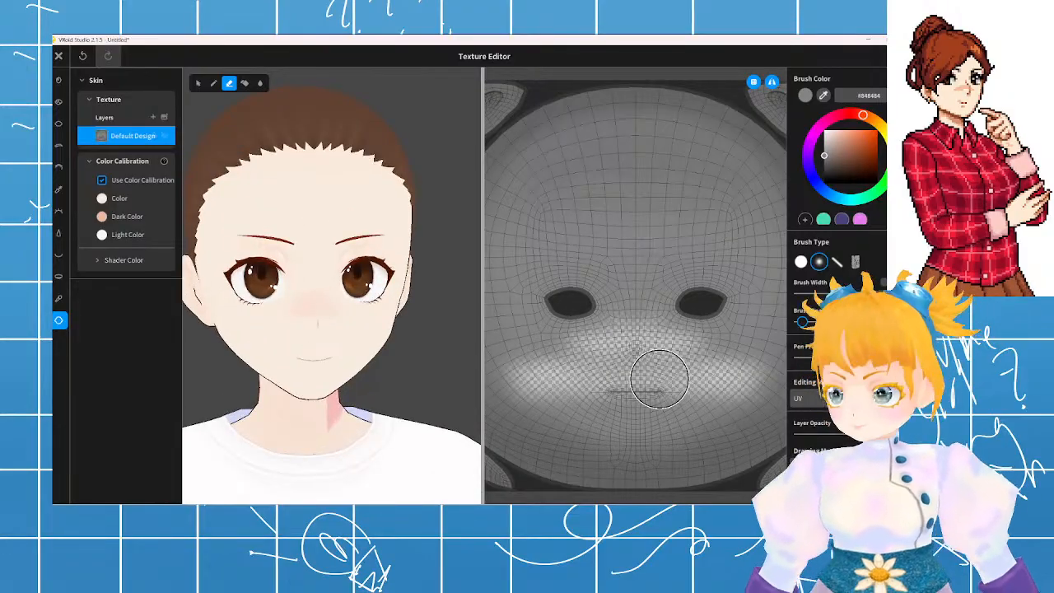
key("ctrl+z")
key("ctrl+z")
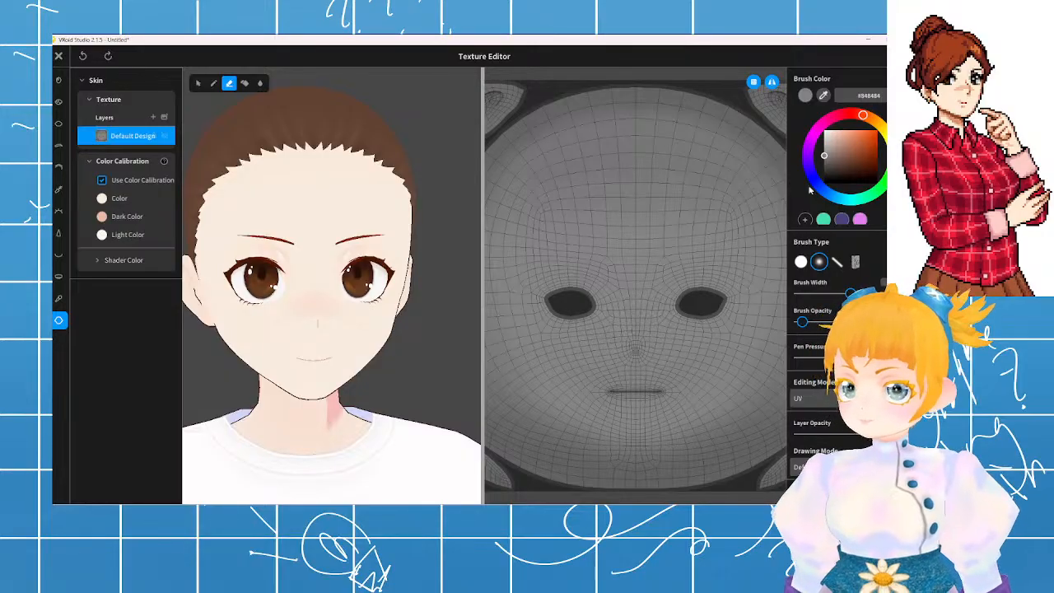
- Try painting soft shading between the eyes on the skin texture with a changed brush color and black, undoing the stroke
key("b")
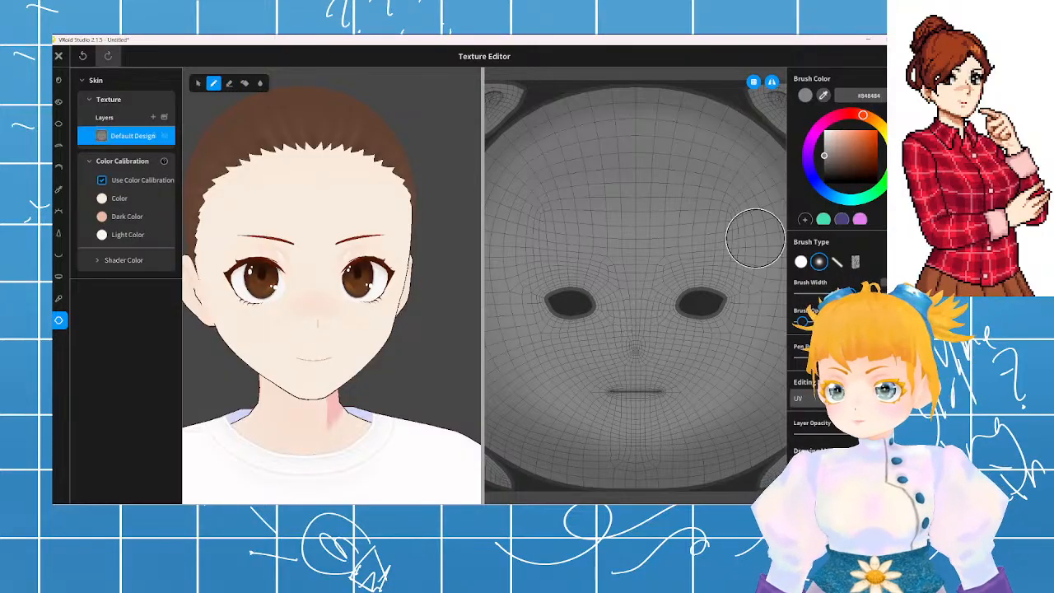
left_click(839, 140)
mouse_move(609, 239)
left_mouse_down()
mouse_move(668, 267)
mouse_move(609, 354)
mouse_move(648, 336)
left_mouse_up()
left_click(824, 182)
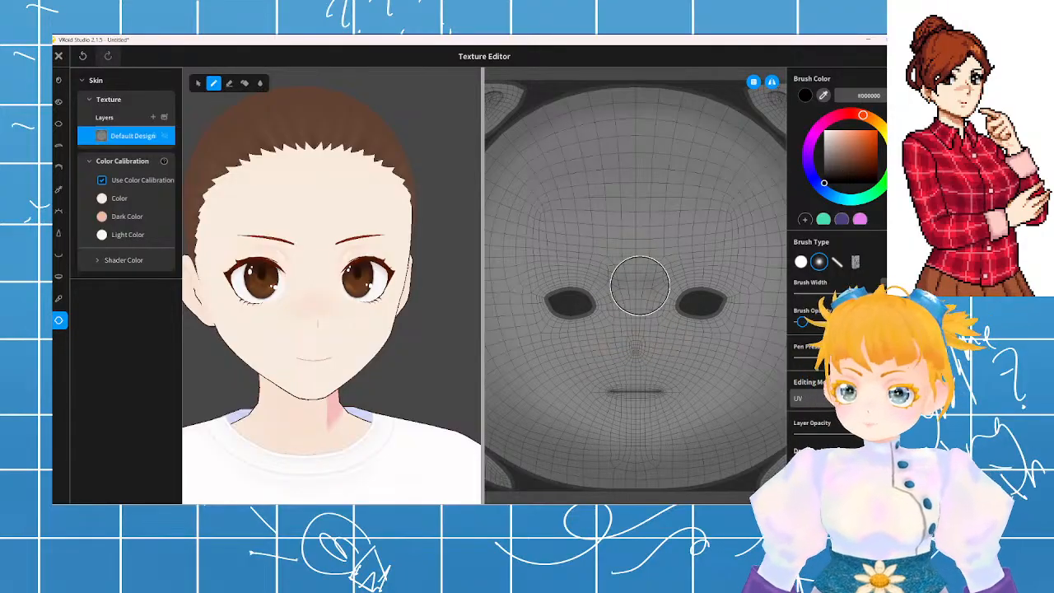
mouse_move(640, 278)
left_mouse_down()
mouse_move(562, 331)
mouse_move(588, 275)
mouse_move(518, 230)
mouse_move(626, 242)
left_mouse_up()
key("ctrl+z")
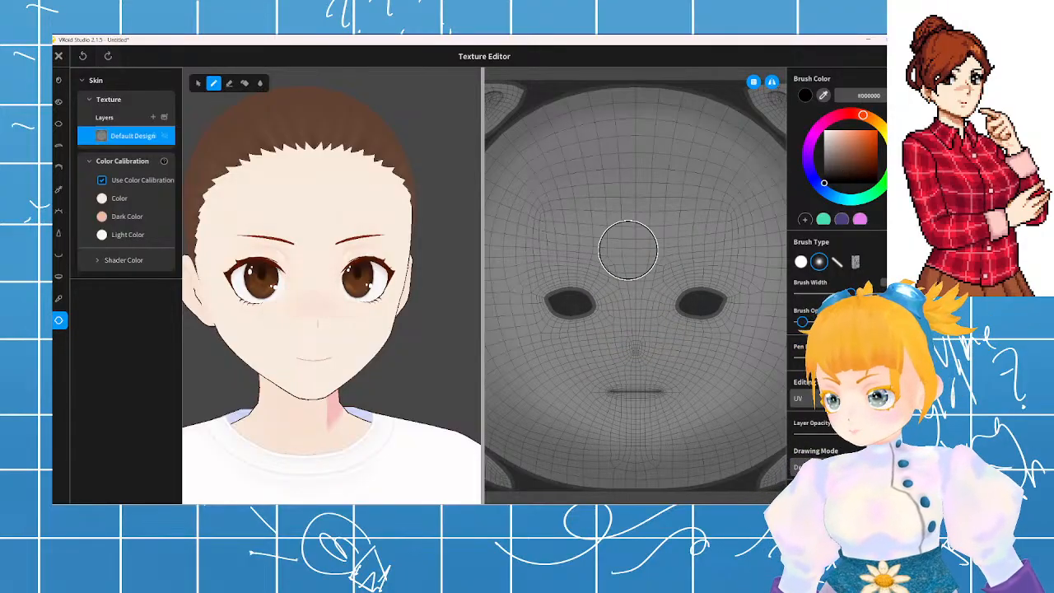
- Paint a soft #FFFFFF highlight down the middle of the forehead to between the eyes, undoing the first stroke
left_click(827, 130)
mouse_move(684, 210)
left_mouse_down()
mouse_move(527, 279)
mouse_move(520, 304)
mouse_move(601, 329)
left_mouse_up()
mouse_move(220, 288)
right_mouse_down()
mouse_move(377, 294)
mouse_move(203, 231)
mouse_move(247, 282)
right_mouse_up()
key("ctrl+z")
scroll(597, 218, "down", 2)
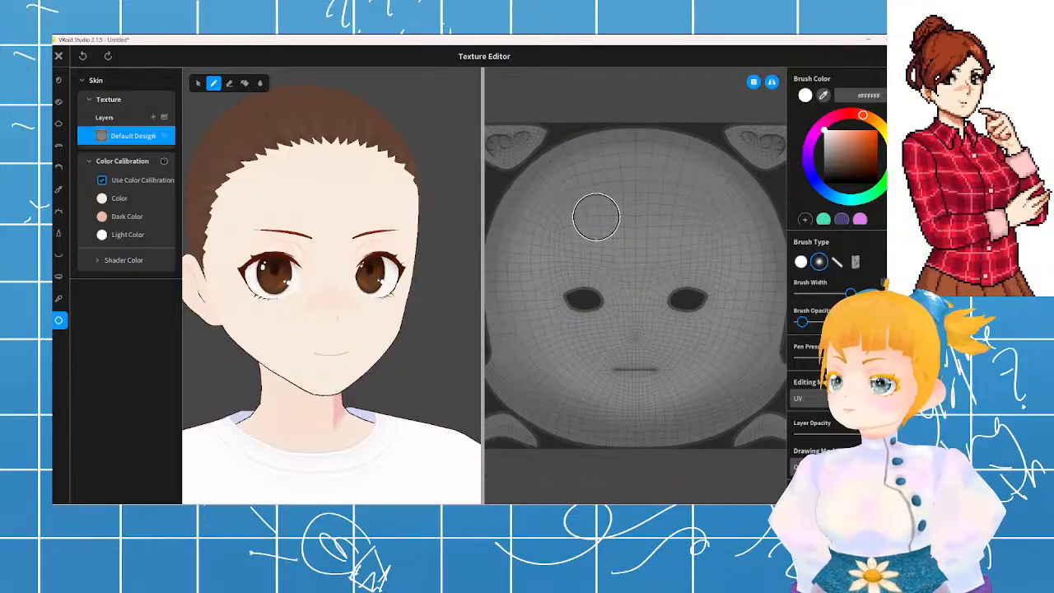
mouse_move(617, 239)
left_mouse_down()
mouse_move(626, 255)
mouse_move(613, 224)
mouse_move(640, 254)
mouse_move(642, 231)
mouse_move(614, 259)
mouse_move(611, 210)
mouse_move(658, 203)
mouse_move(675, 264)
mouse_move(643, 277)
mouse_move(617, 258)
mouse_move(596, 214)
mouse_move(596, 254)
left_mouse_up()
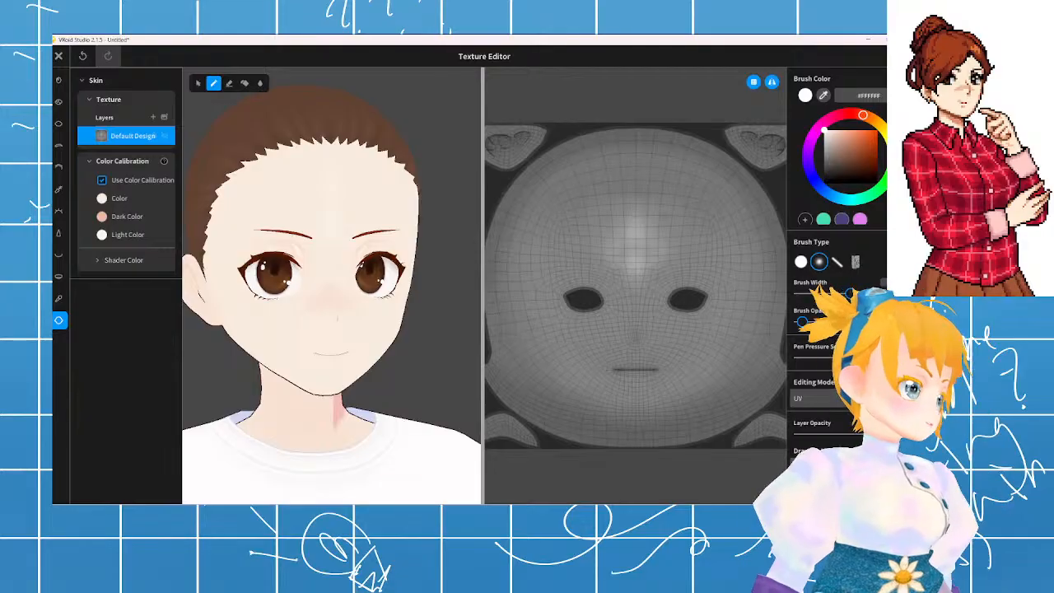
- Add a new layer to the skin texture and import the reference character image into it
left_click(153, 118)
right_click(130, 141)
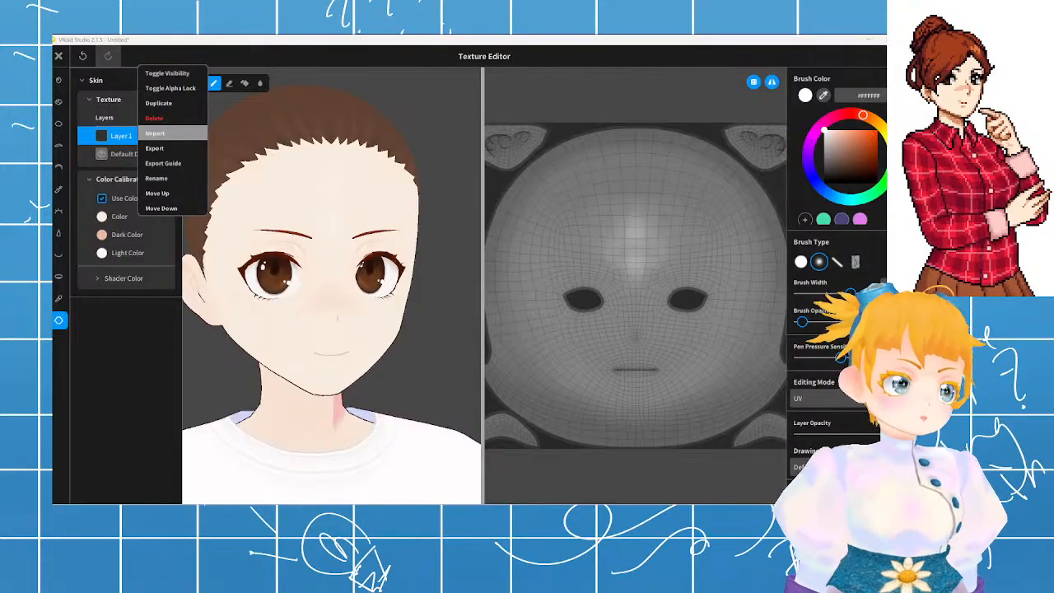
left_click(156, 134)
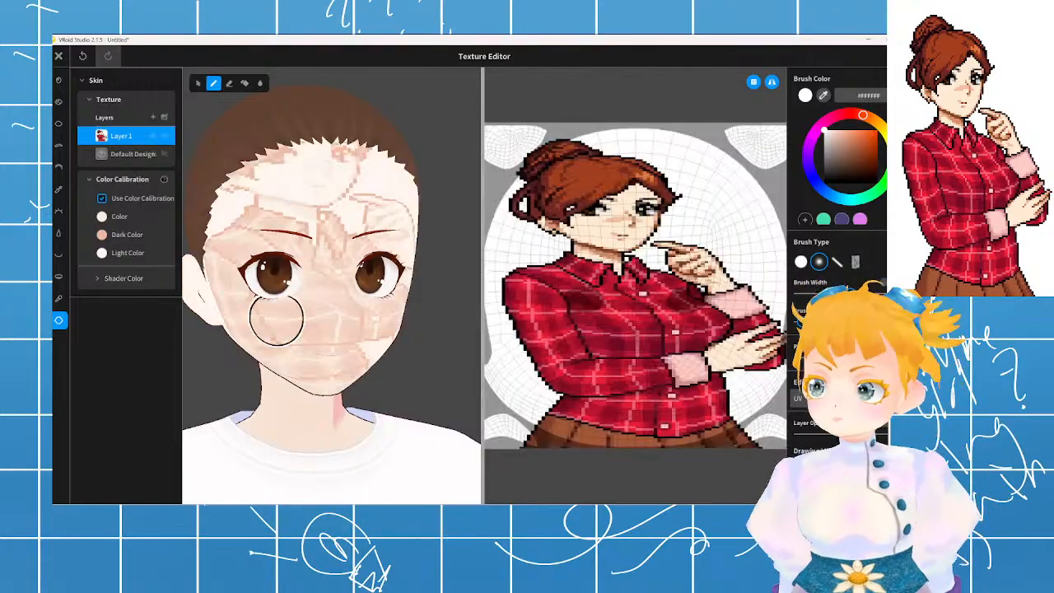
scroll(277, 318, "down", 3)
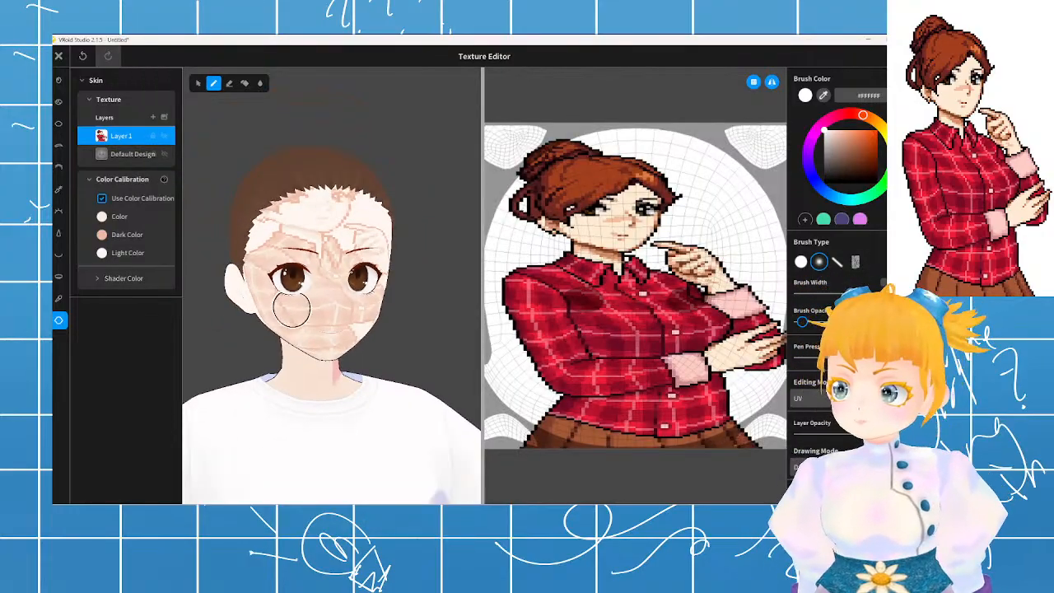
right_click_drag(354, 311, 387, 309)
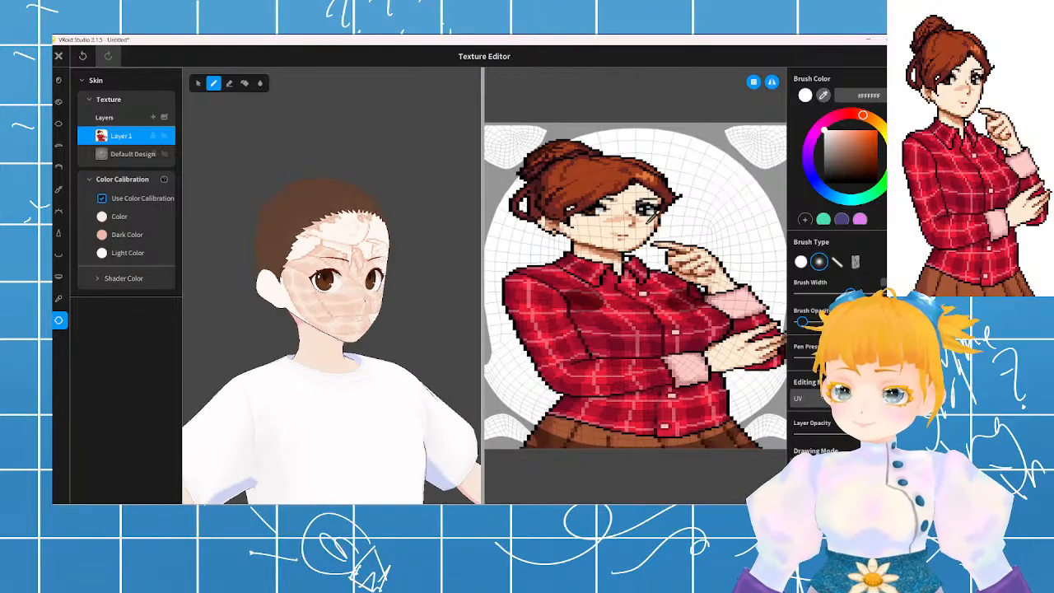
- Set the skin's calibration Color to #FFECD3 by sampling the face in the imported reference image
left_click(481, 168)
left_click(101, 217)
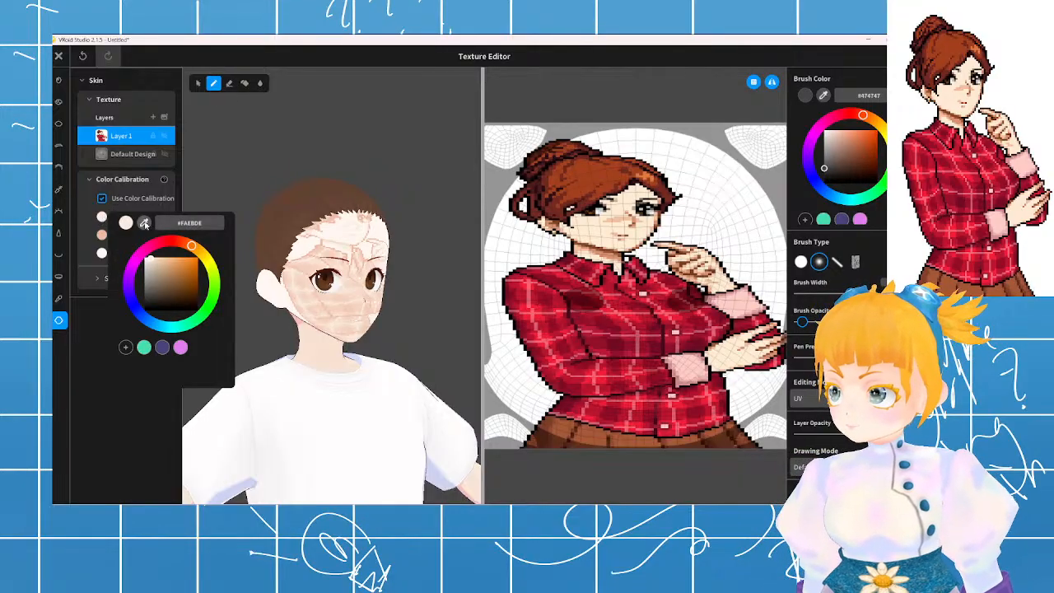
left_click(145, 224)
left_click(595, 228)
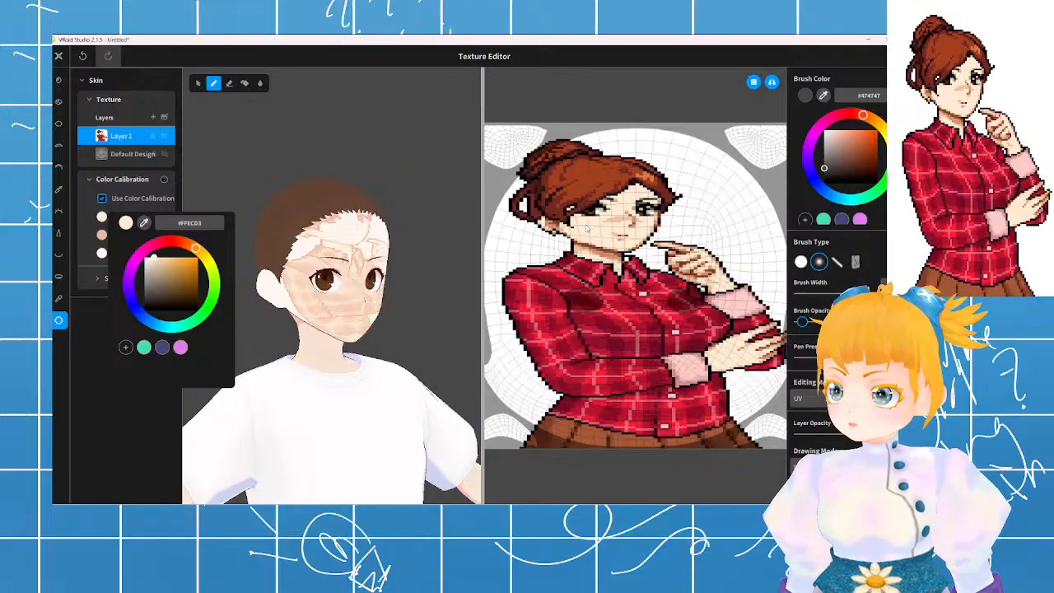
left_click(301, 172)
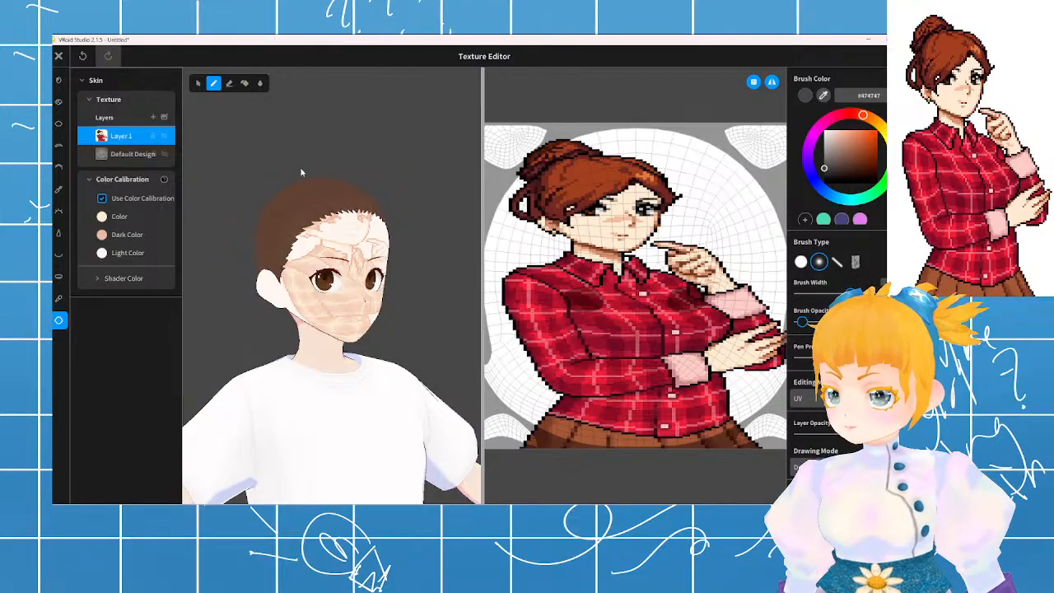
- Set the skin's Dark Color to #D0886A by sampling the reference's neck shadow, and hide the imported image layer
left_click(102, 235)
left_click(144, 241)
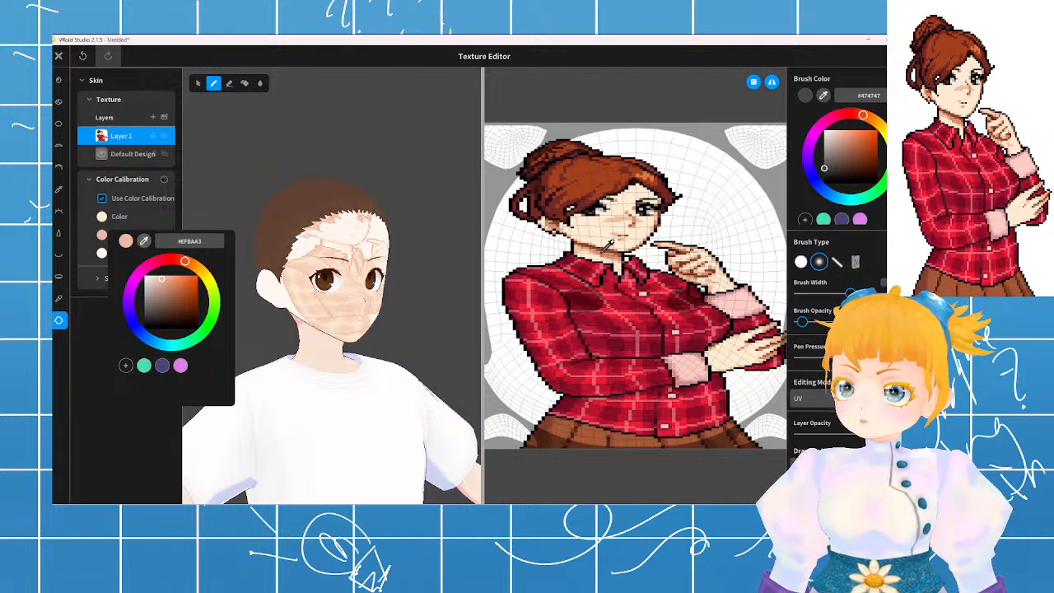
left_click(609, 245)
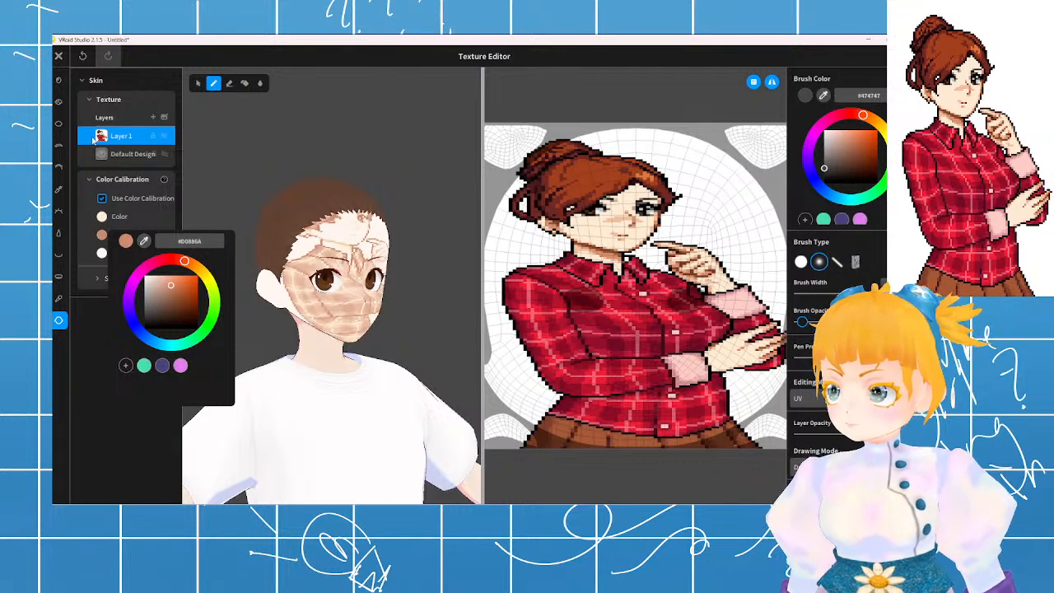
left_click(163, 137)
left_click(164, 136)
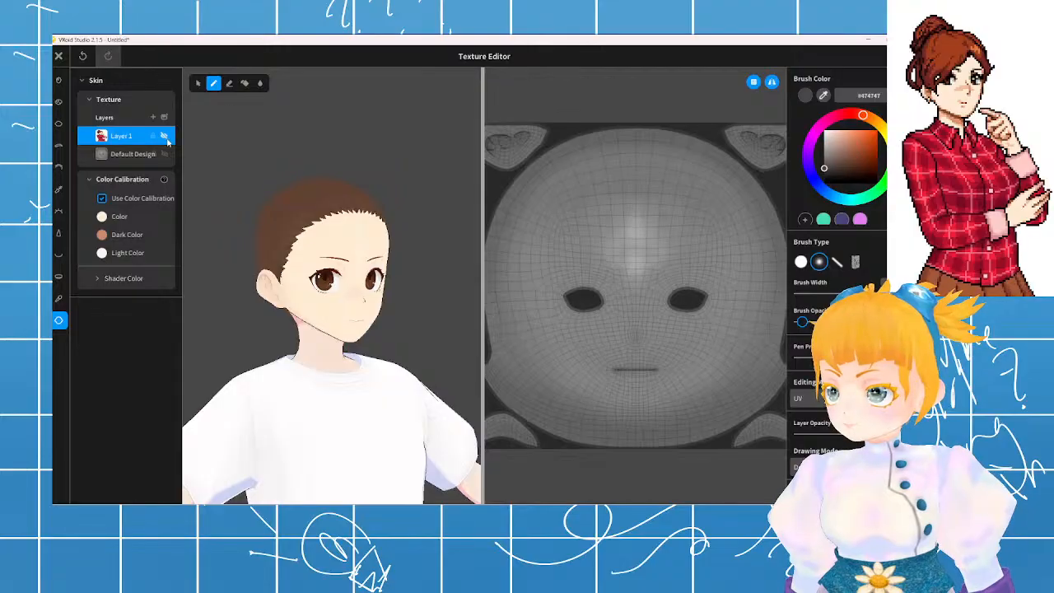
right_click_drag(267, 201, 258, 202)
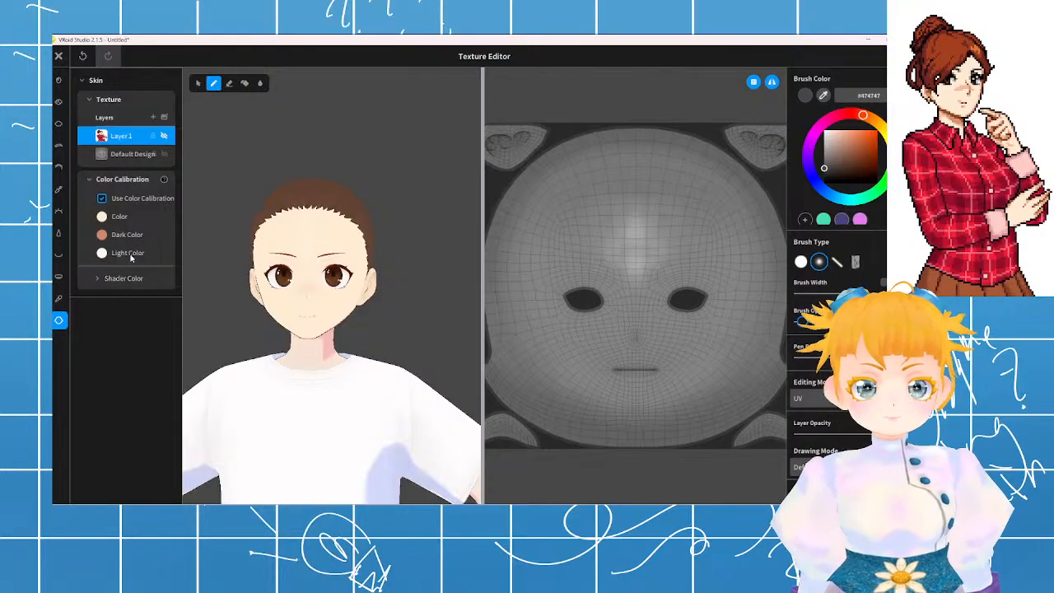
- Try #FFECD3 as the skin's Light Color
left_click(103, 254)
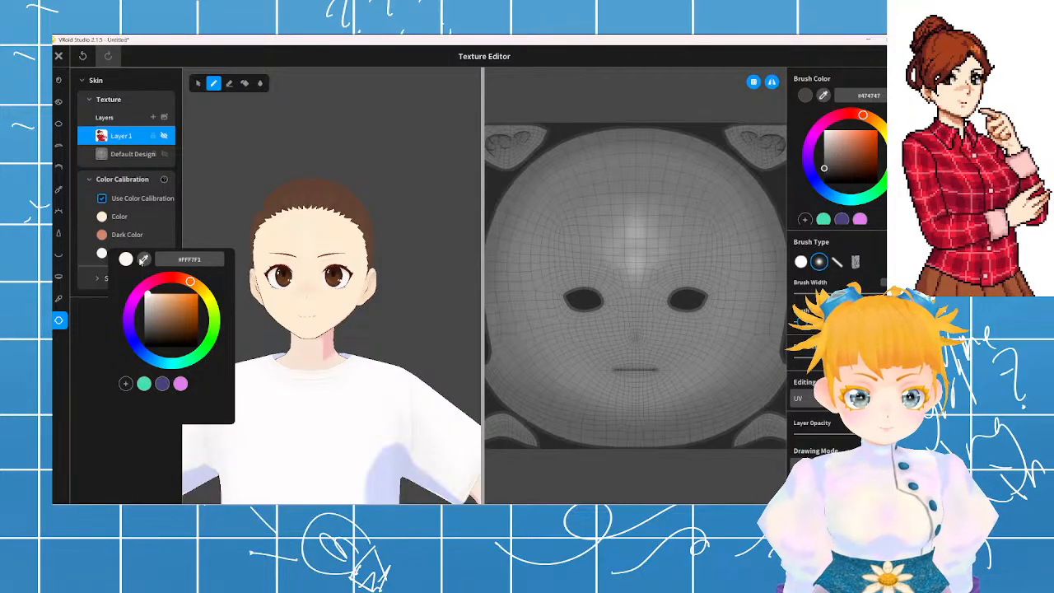
left_click(195, 218)
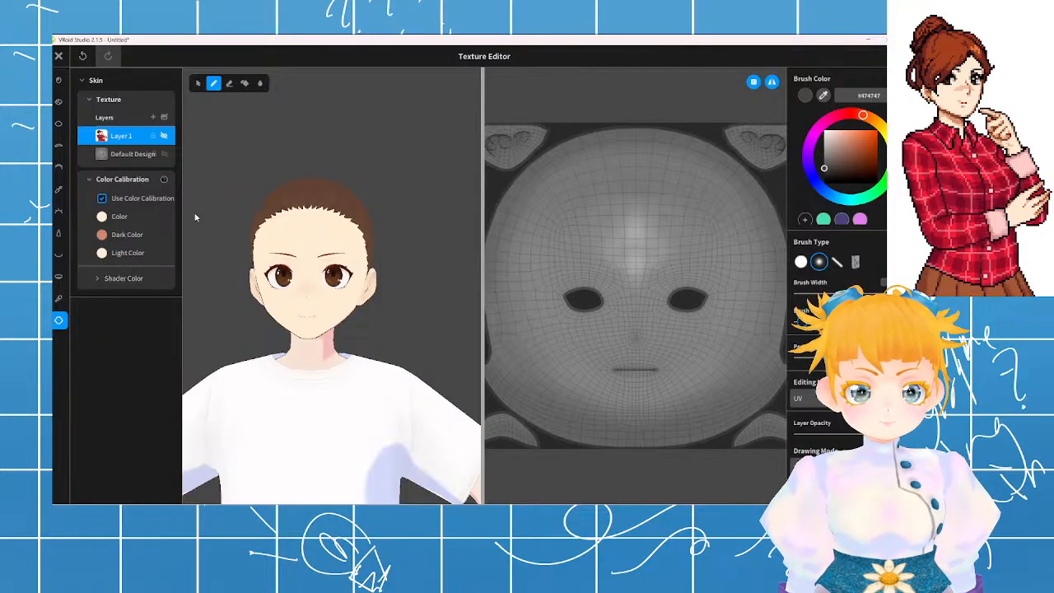
right_click_drag(195, 218, 215, 236)
- Set the skin's Light Color to a pale pink
left_click(102, 254)
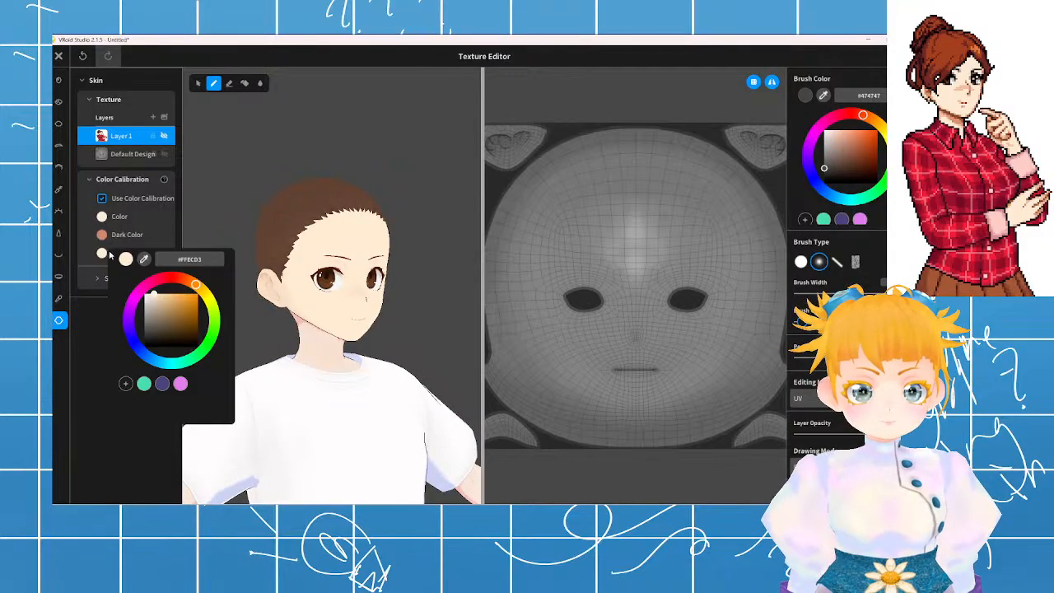
left_click(141, 293)
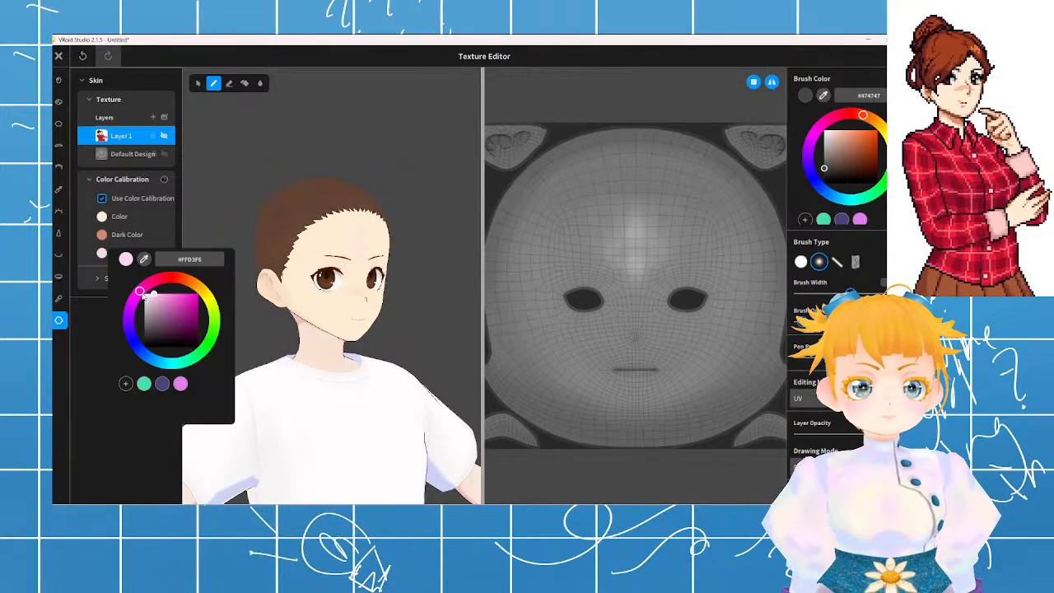
left_click_drag(149, 294, 154, 299)
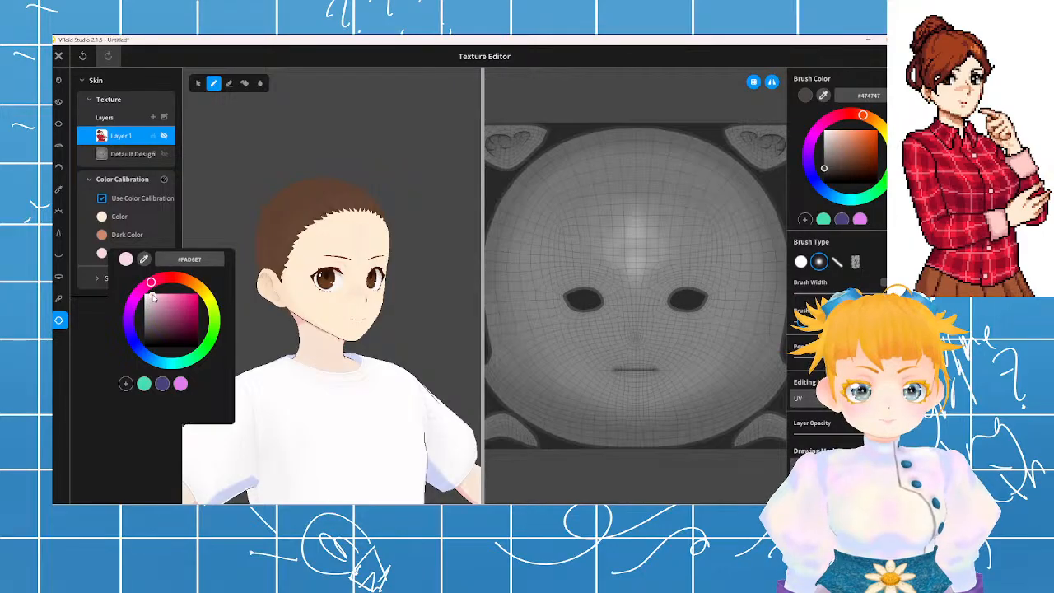
left_click(284, 188)
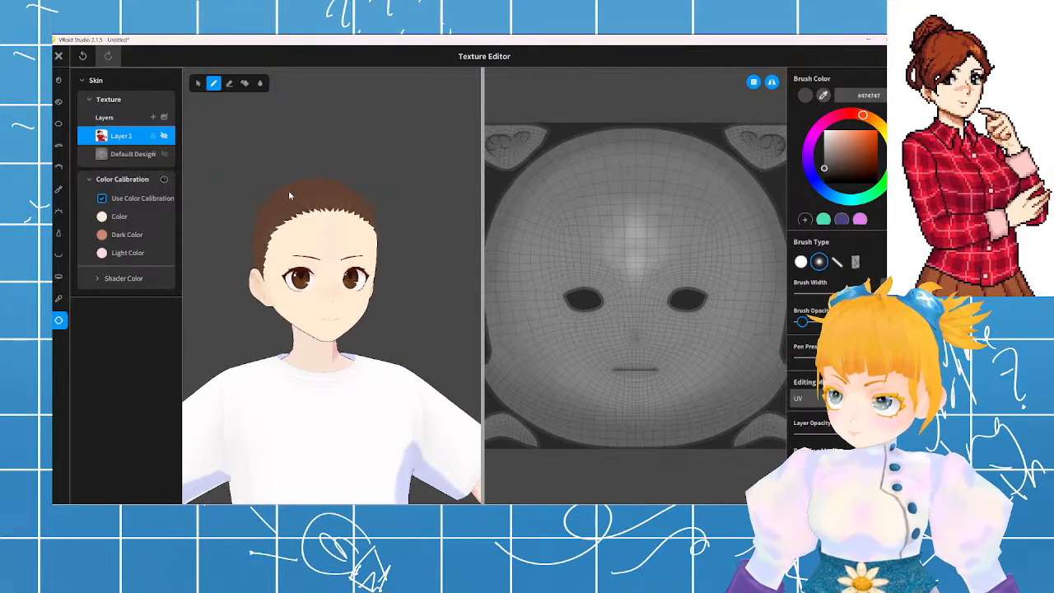
- Set the skin's calibration Light Color to a pale peach, #FAE7D6
scroll(289, 195, "up", 5)
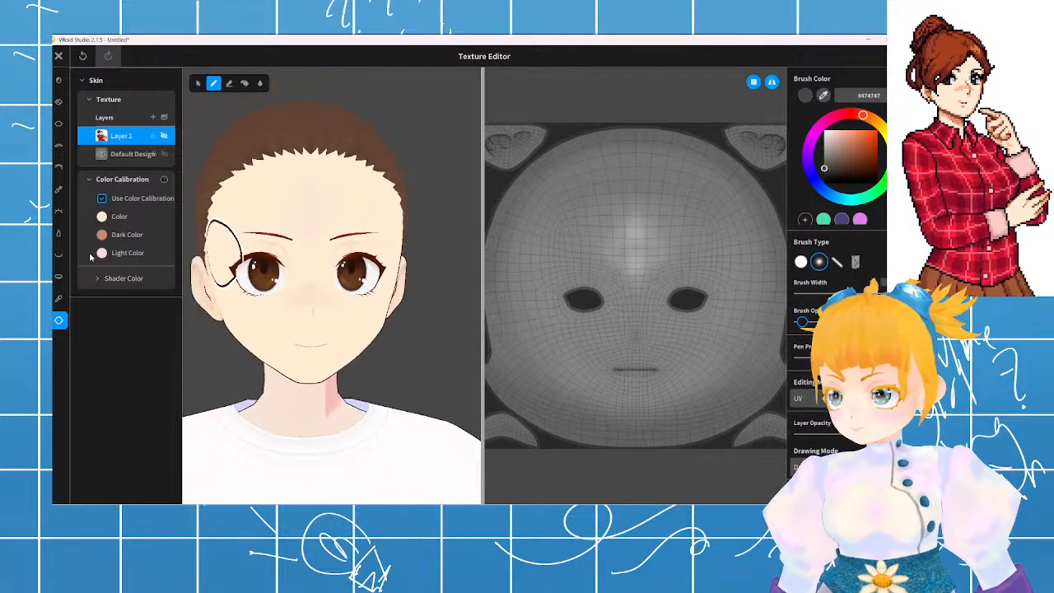
left_click(102, 254)
left_click_drag(173, 275, 197, 283)
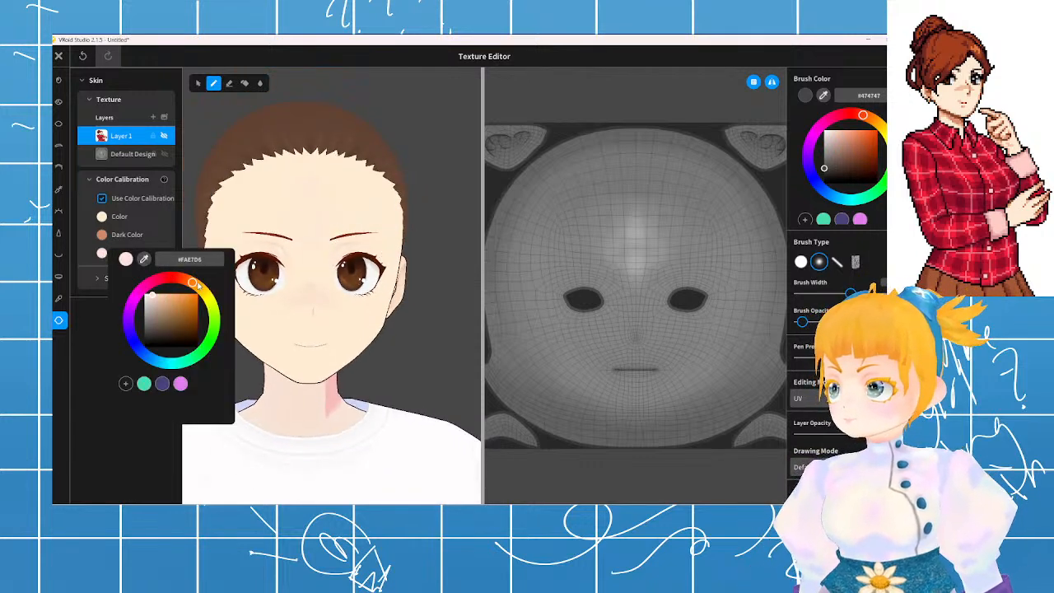
left_click(382, 214)
scroll(405, 199, "down", 4)
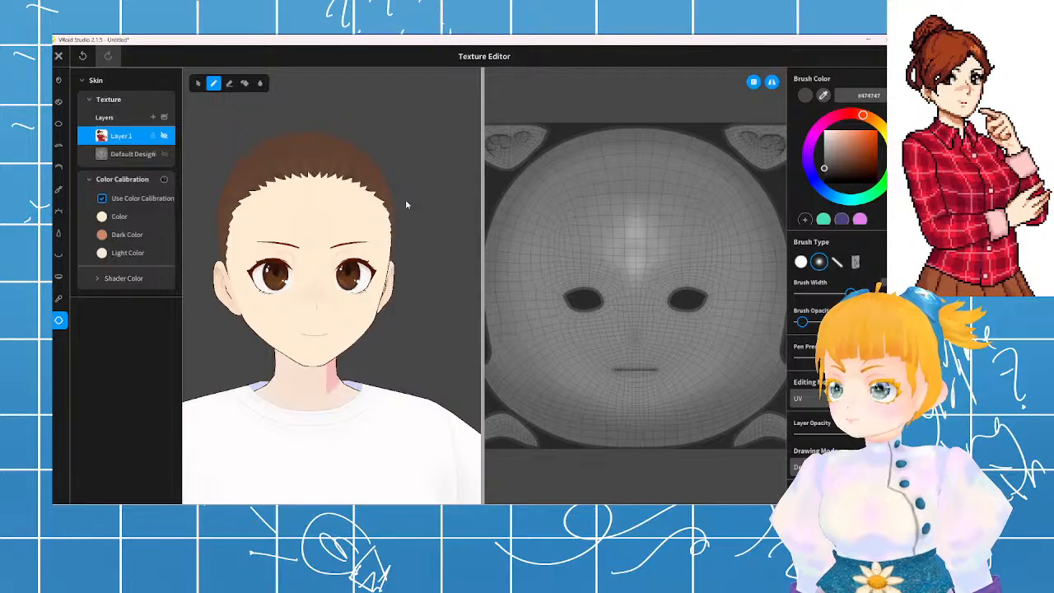
- Inspect the nose texture's Dark Color calibration
left_click(59, 189)
left_click(58, 213)
left_click(60, 233)
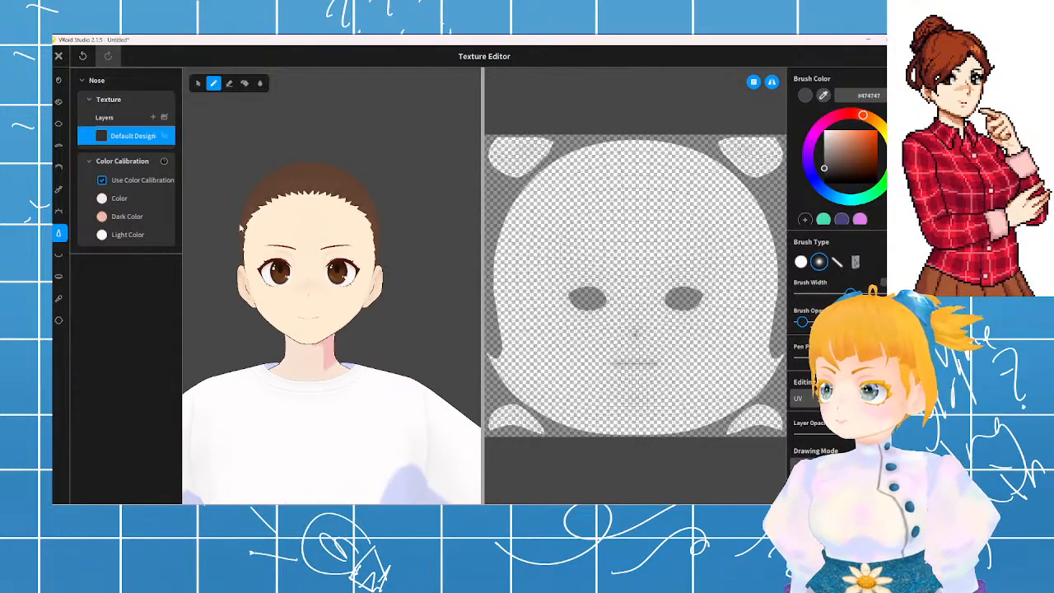
left_click(102, 216)
left_click(103, 218)
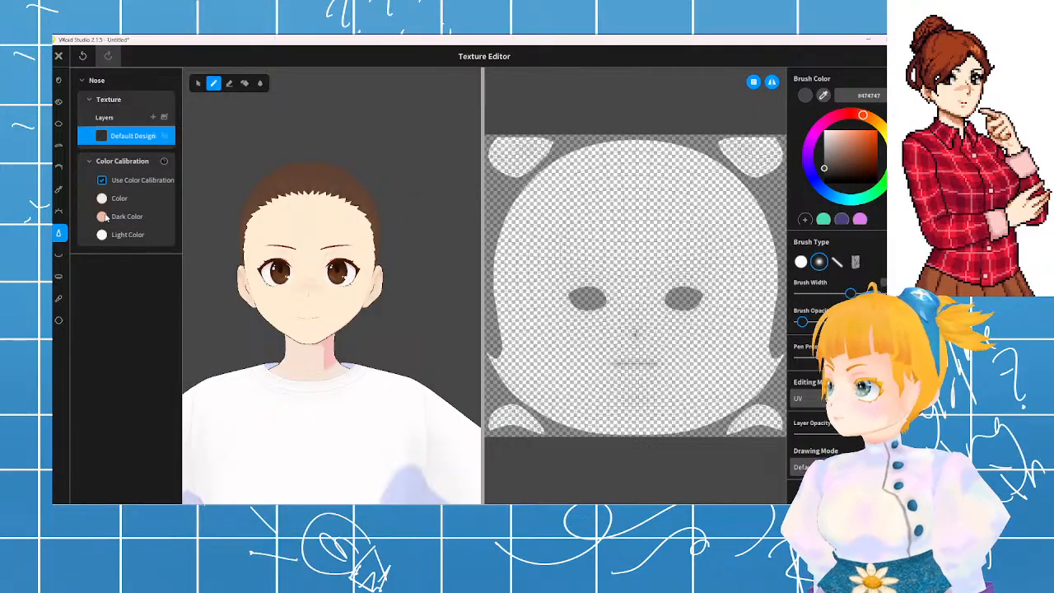
left_click(103, 218)
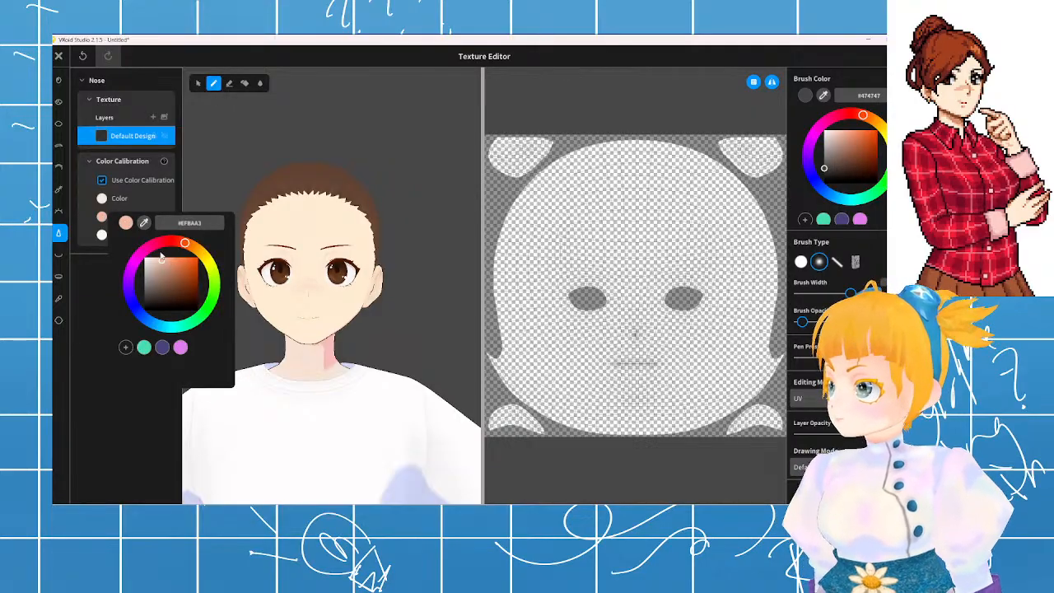
left_click(103, 203)
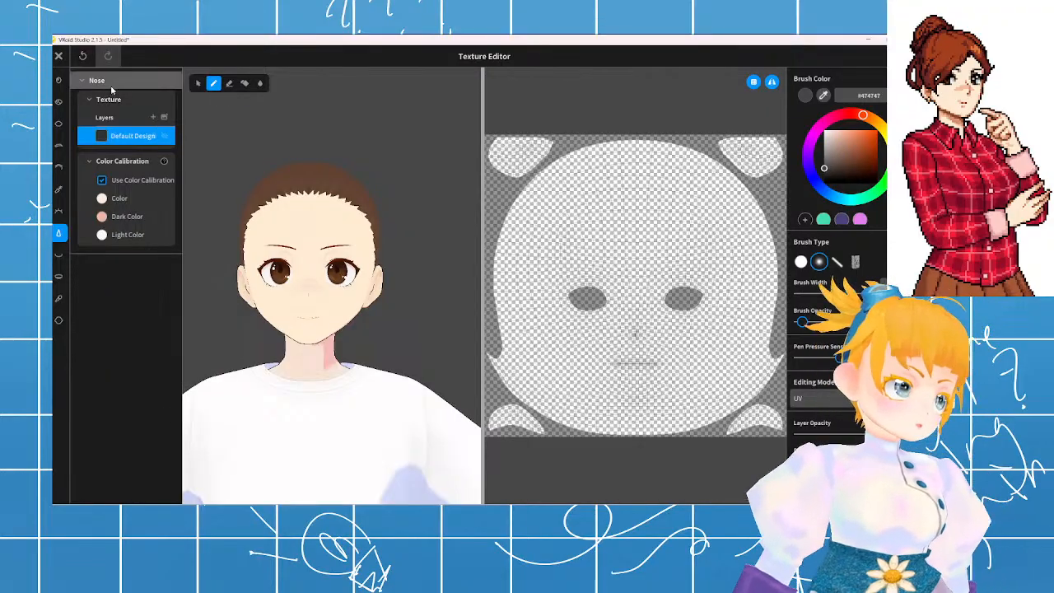
- Set the cheeks texture's calibration Color to a stronger peach tone
left_click(59, 276)
left_click(59, 304)
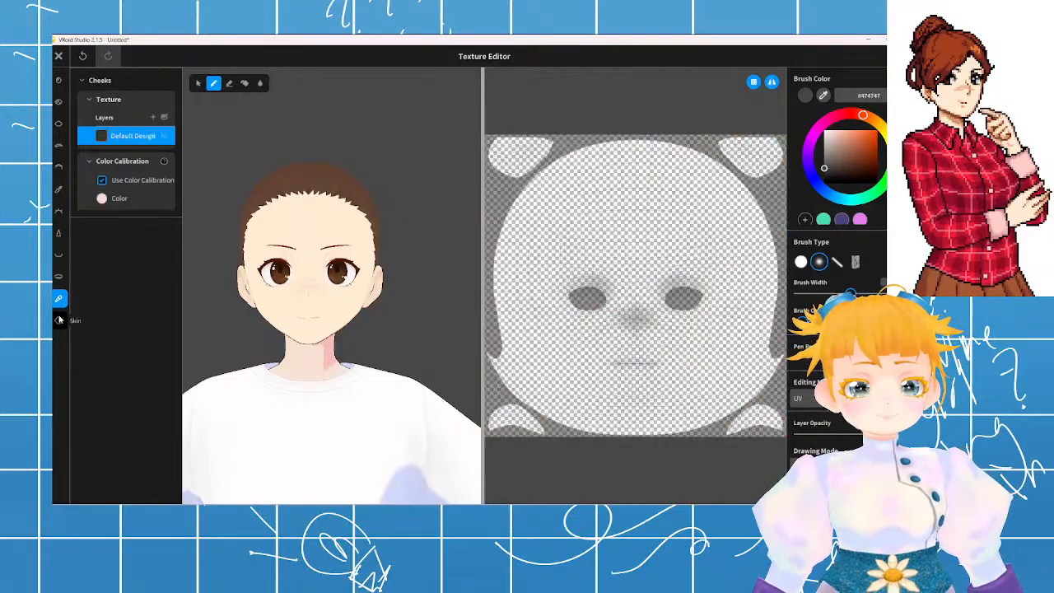
left_click(59, 319)
left_click(58, 299)
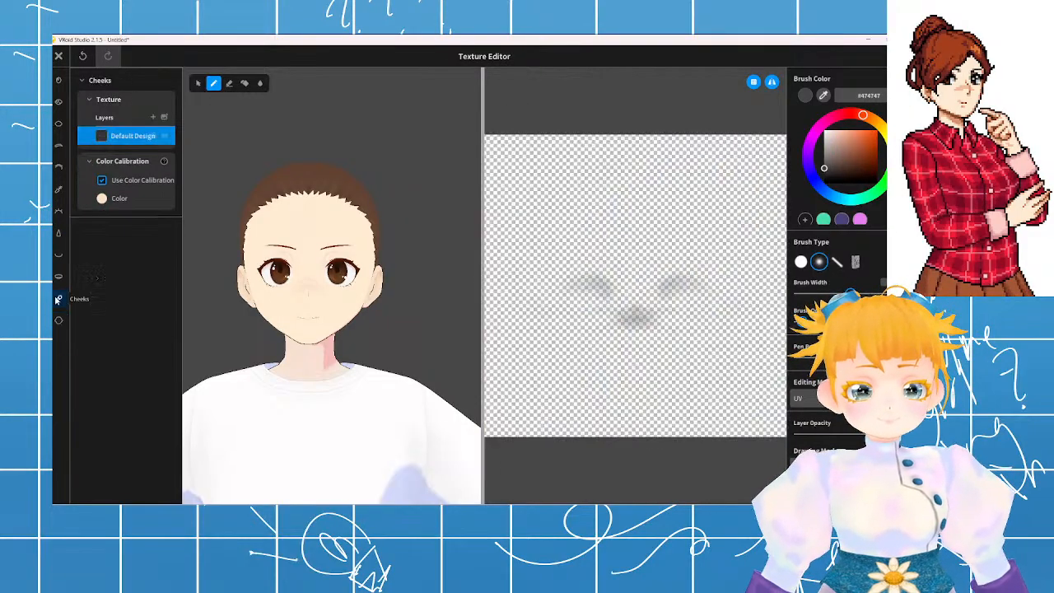
left_click(101, 198)
mouse_move(192, 229)
left_mouse_down()
mouse_move(159, 241)
mouse_move(189, 225)
left_mouse_up()
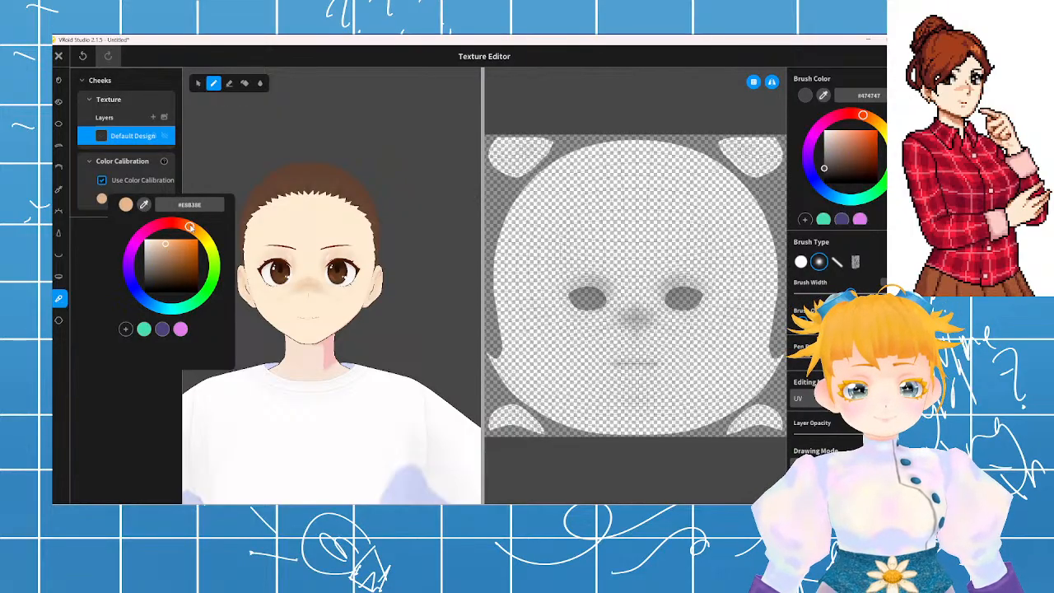
left_click(252, 175)
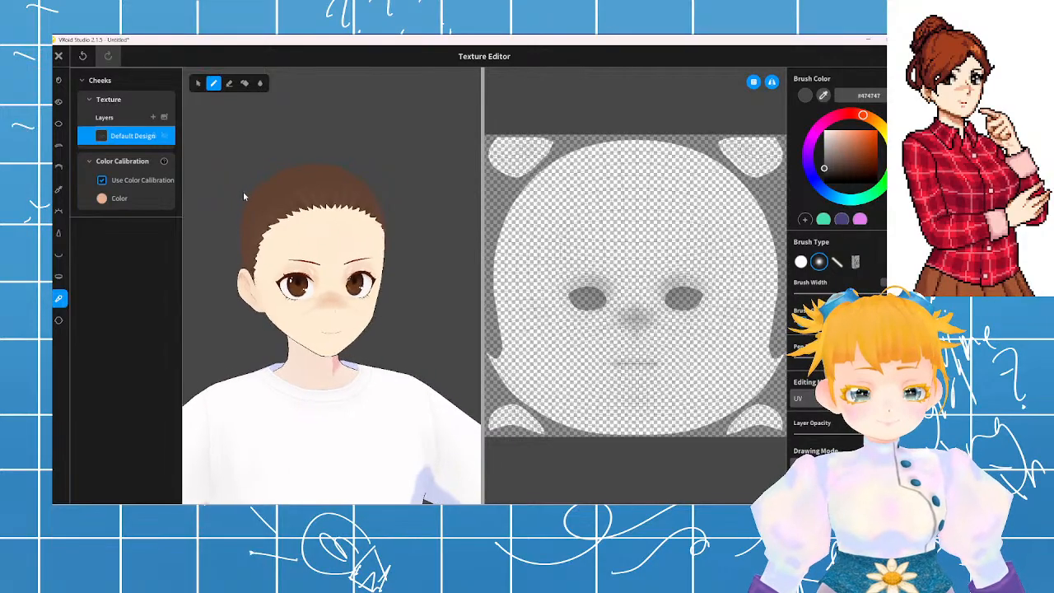
- Erase the cheeks texture's default blush over the nose bridge and beside the nose with the soft eraser
left_click(260, 82)
left_click(229, 82)
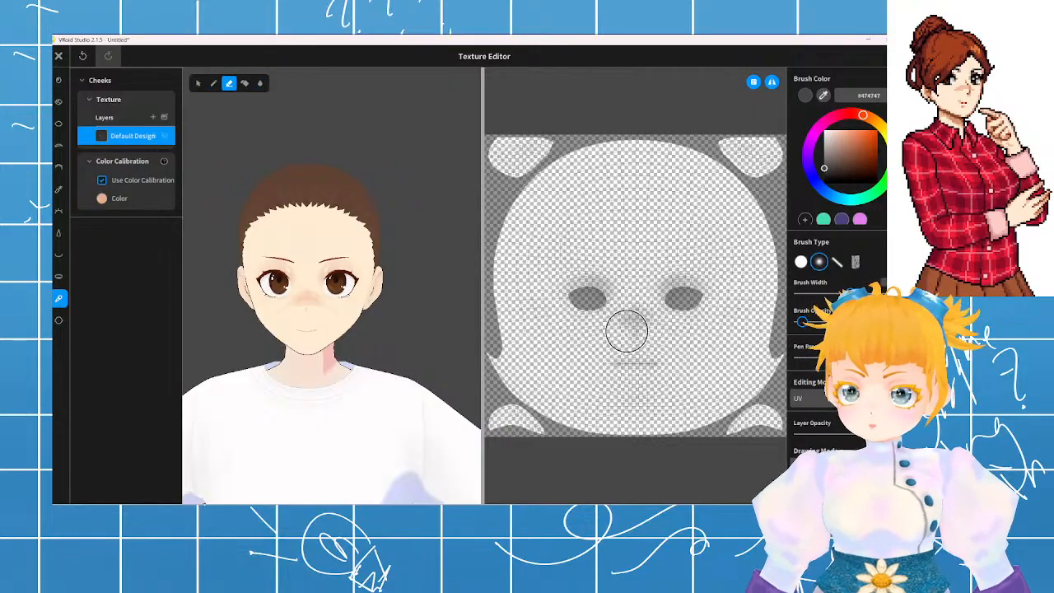
mouse_move(642, 321)
left_mouse_down()
mouse_move(633, 330)
mouse_move(651, 321)
mouse_move(652, 335)
left_mouse_up()
key("ctrl+z")
key("ctrl+y")
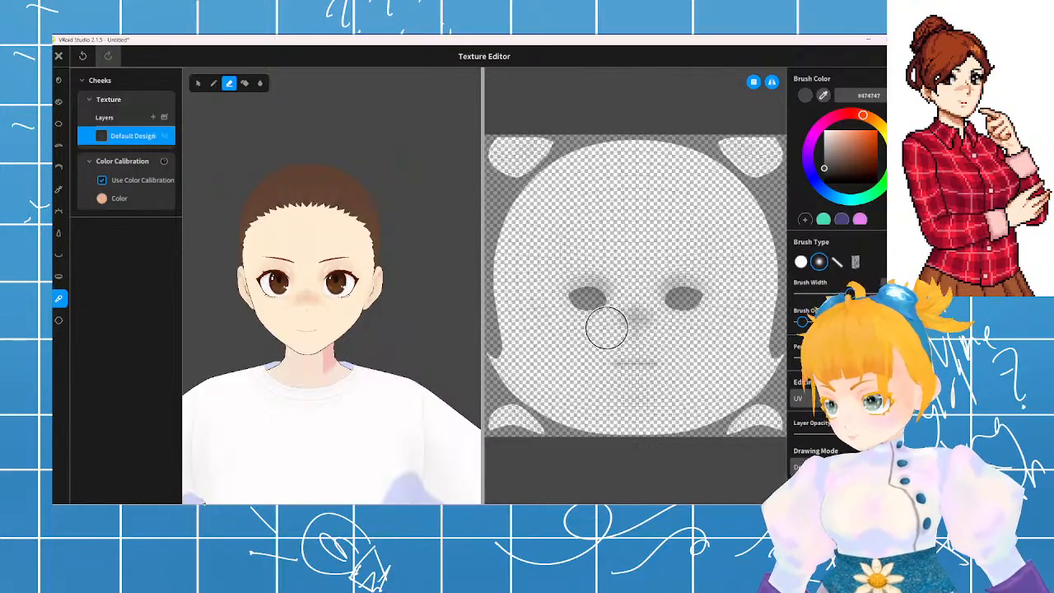
left_click_drag(607, 328, 619, 310)
mouse_move(203, 284)
right_mouse_down()
mouse_move(225, 271)
mouse_move(206, 278)
mouse_move(226, 282)
right_mouse_up()
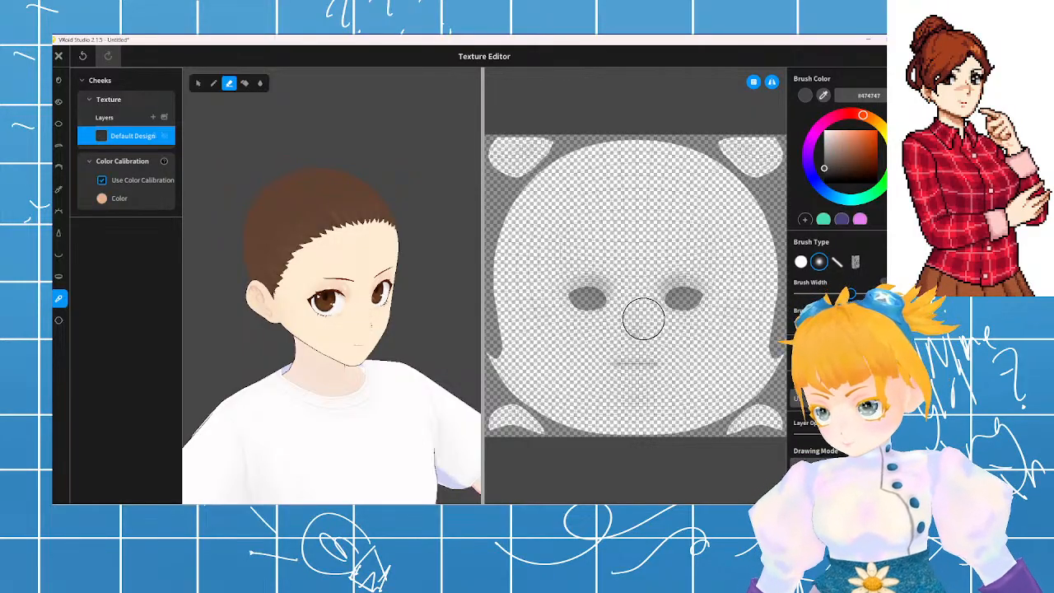
right_click_drag(443, 295, 420, 296)
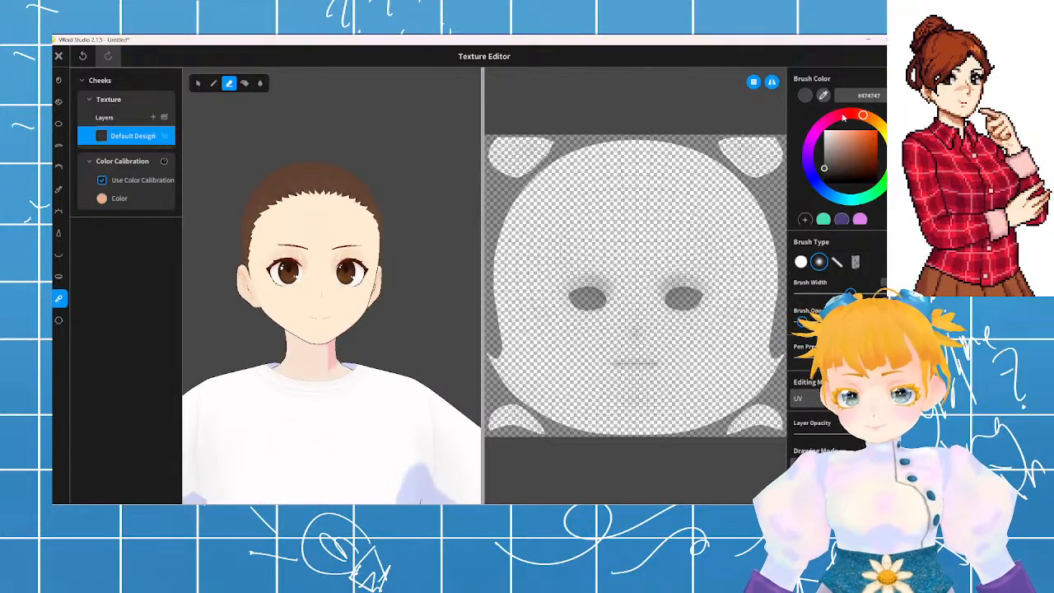
- Paint soft shading over the nose on the cheeks texture with the pen, using brush color #979797
key("p")
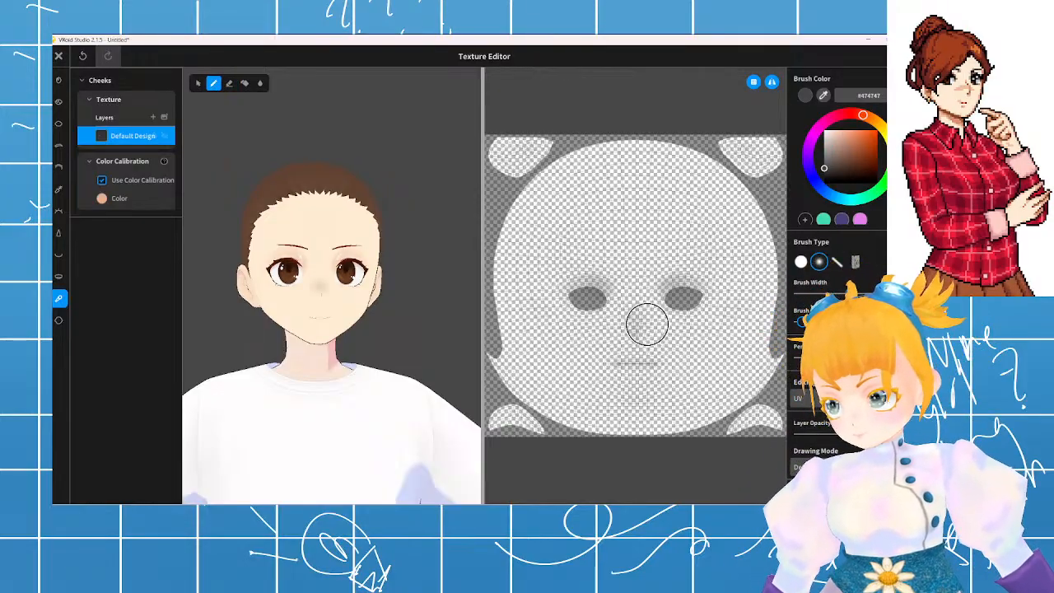
key("ctrl+z")
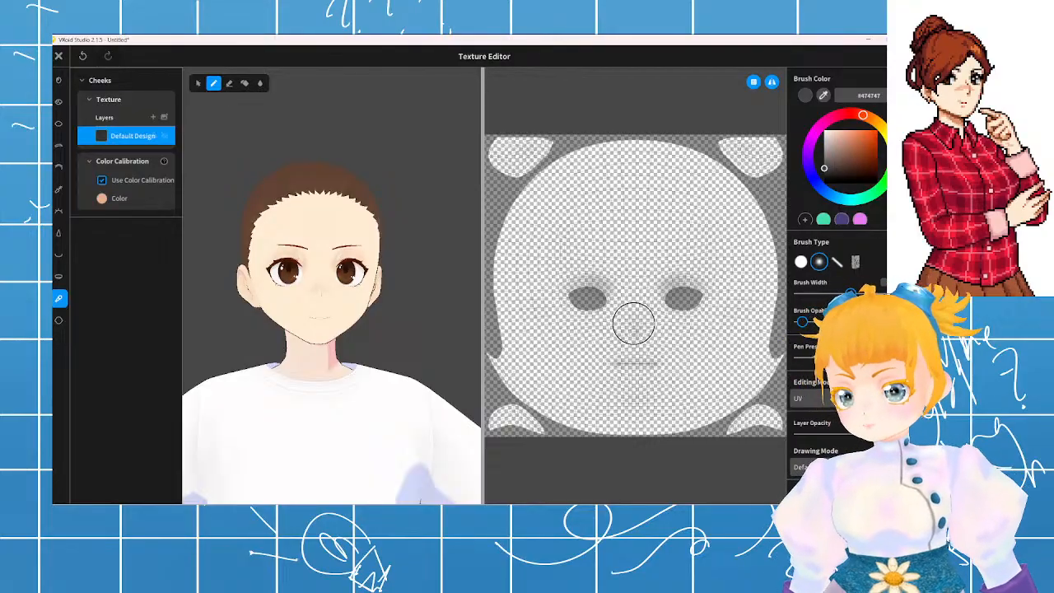
mouse_move(633, 323)
left_mouse_down()
mouse_move(624, 330)
mouse_move(642, 332)
mouse_move(636, 294)
mouse_move(637, 315)
mouse_move(662, 321)
left_mouse_up()
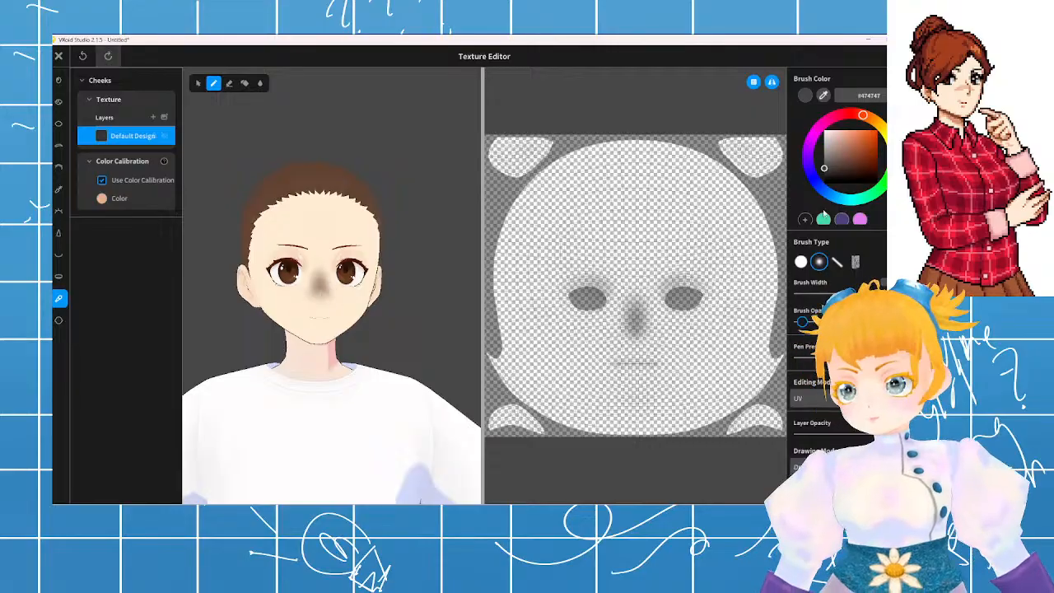
key("ctrl+z")
left_click_drag(824, 168, 824, 152)
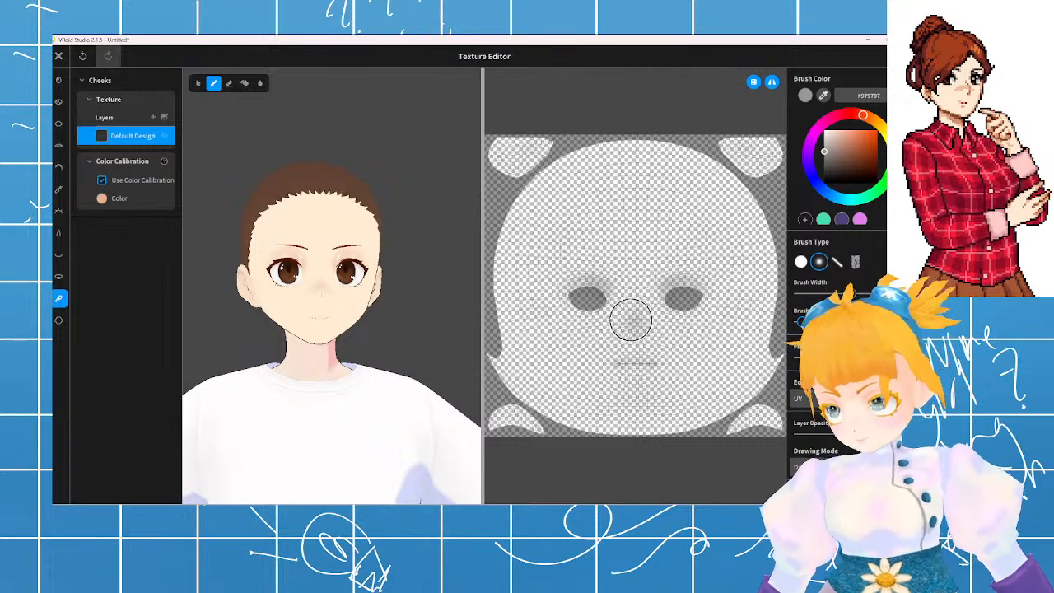
mouse_move(355, 279)
right_mouse_down()
mouse_move(355, 298)
mouse_move(353, 279)
right_mouse_up()
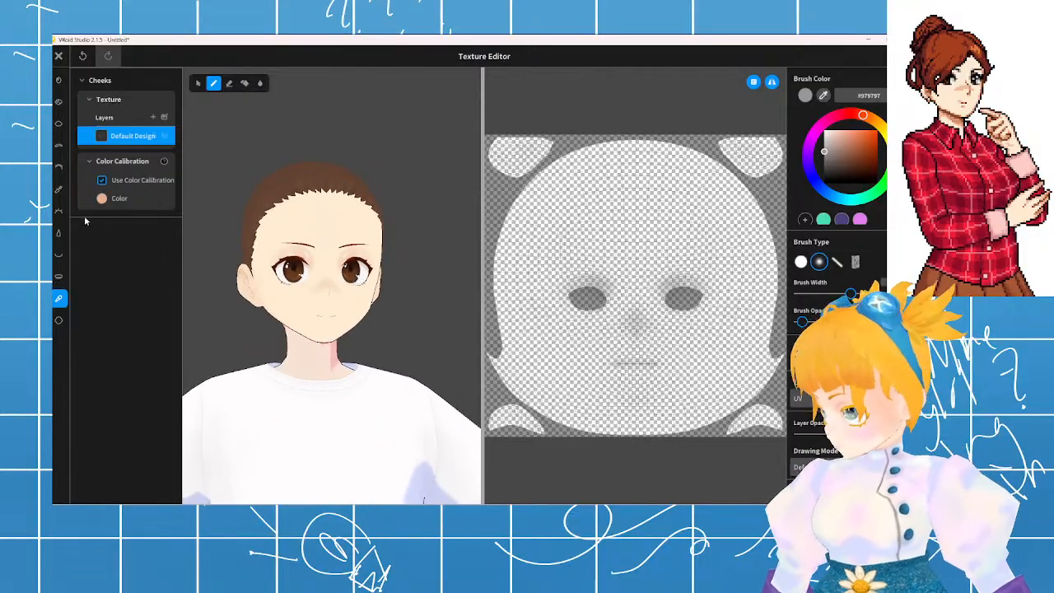
- Close the texture editor and open the face's Skin settings
left_click(58, 319)
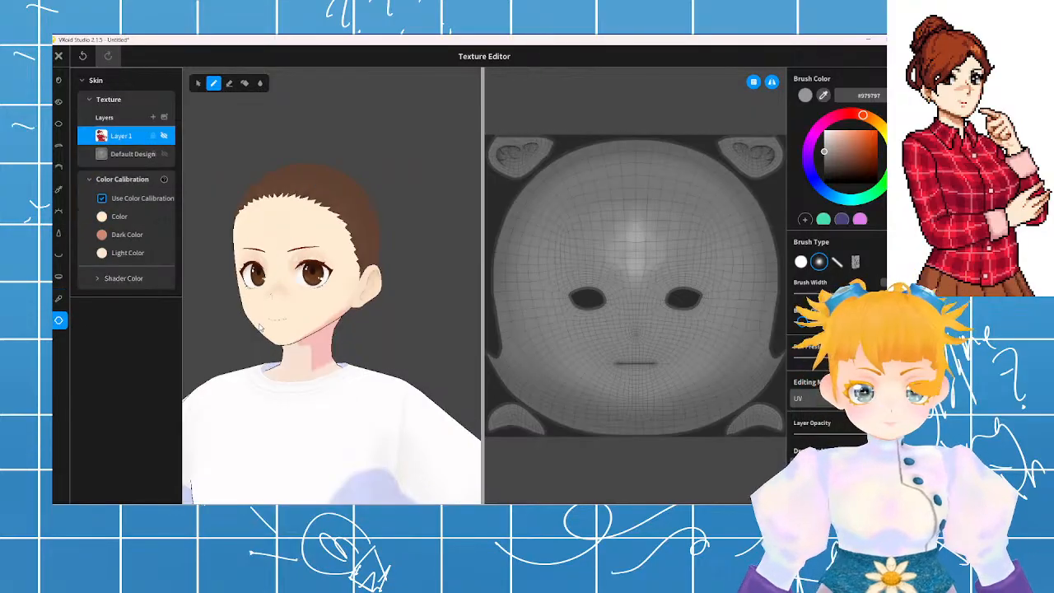
mouse_move(261, 328)
right_mouse_down()
mouse_move(285, 328)
mouse_move(273, 325)
right_mouse_up()
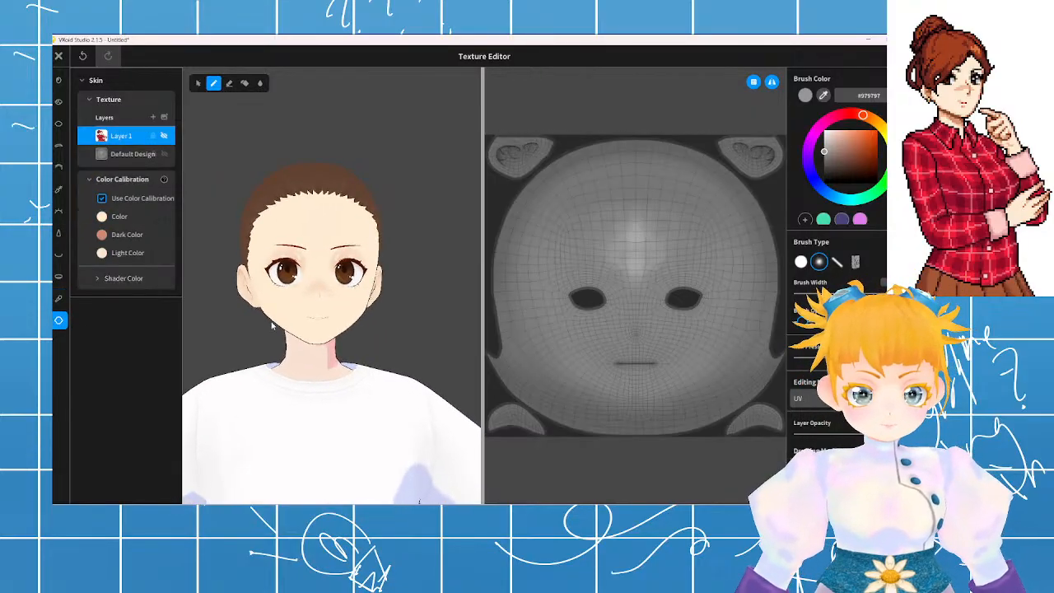
scroll(272, 325, "down", 5)
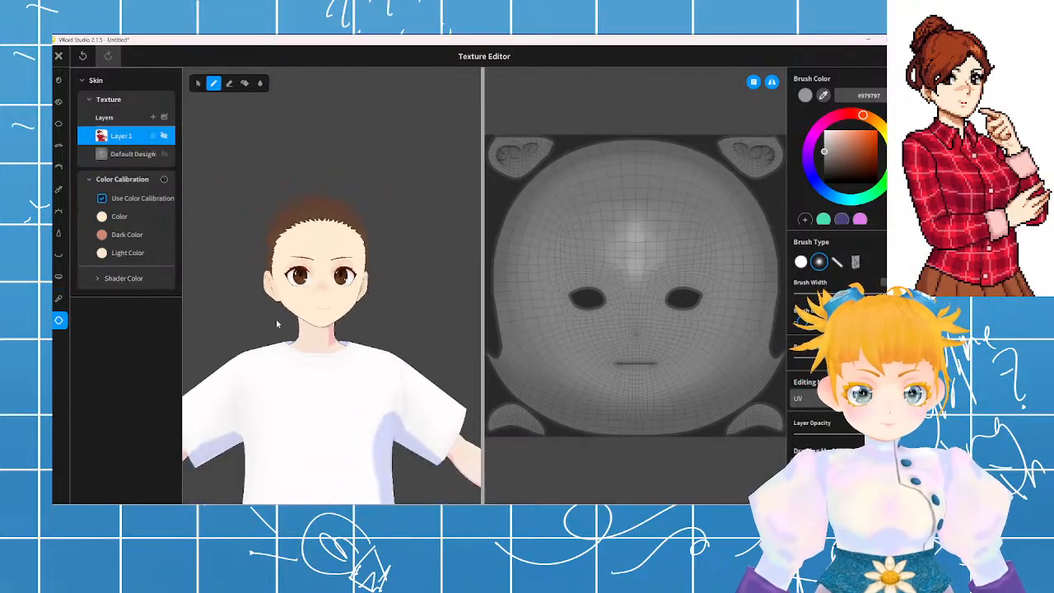
left_click(58, 56)
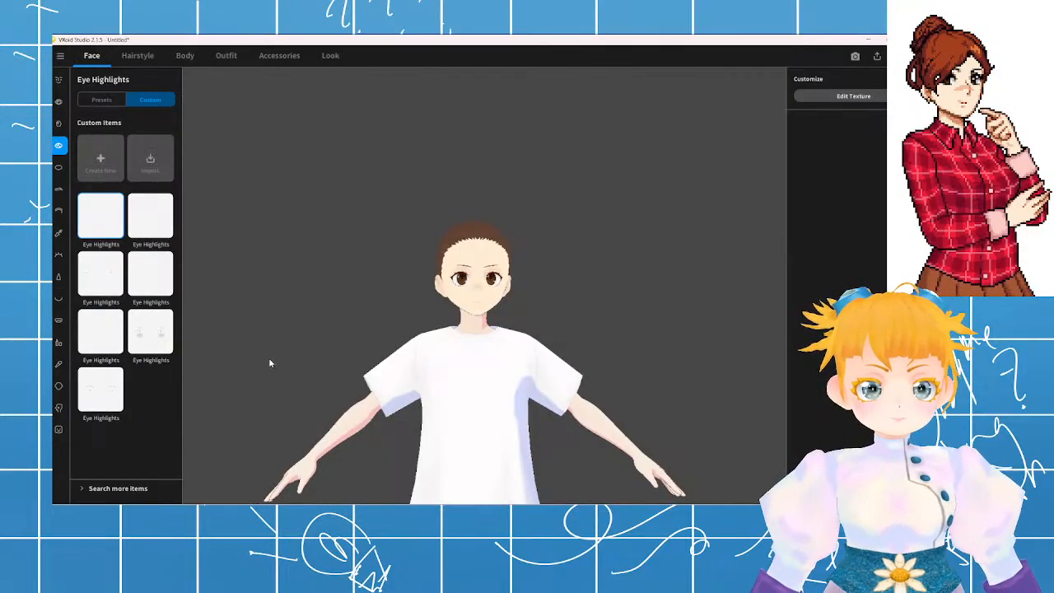
left_click(59, 429)
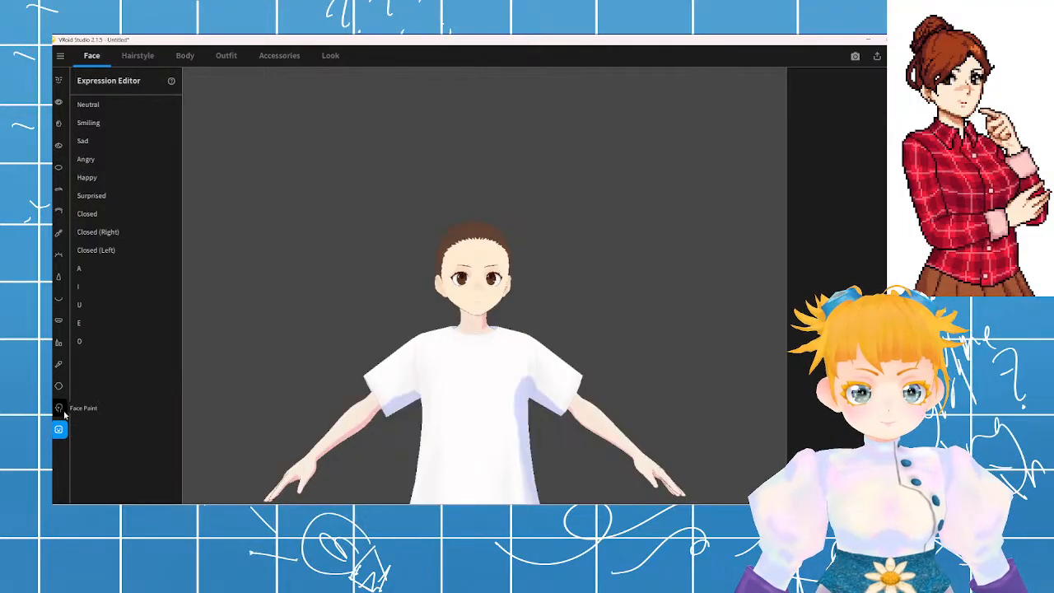
left_click(59, 409)
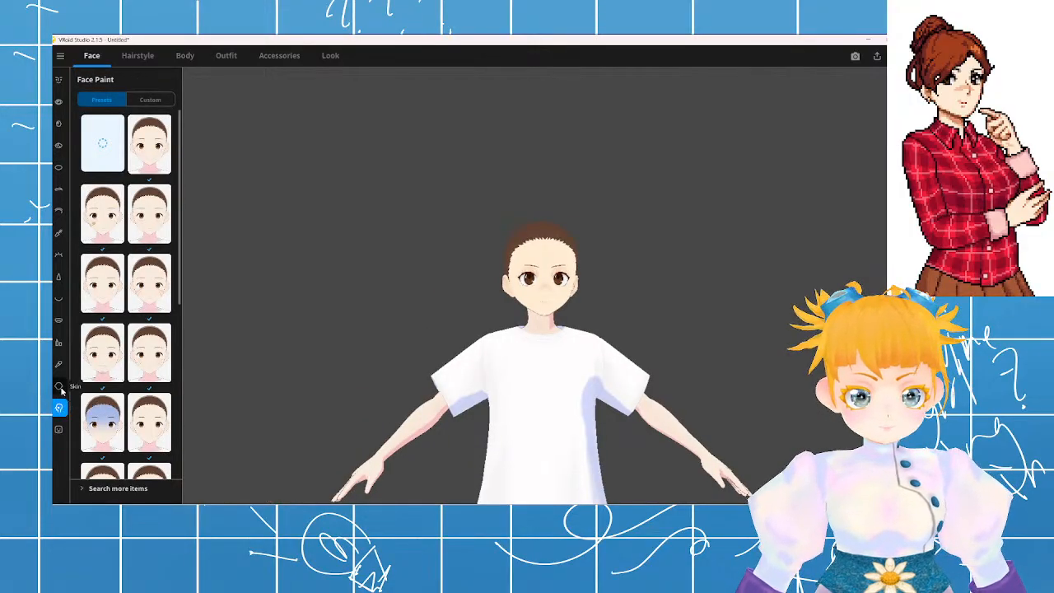
left_click(58, 386)
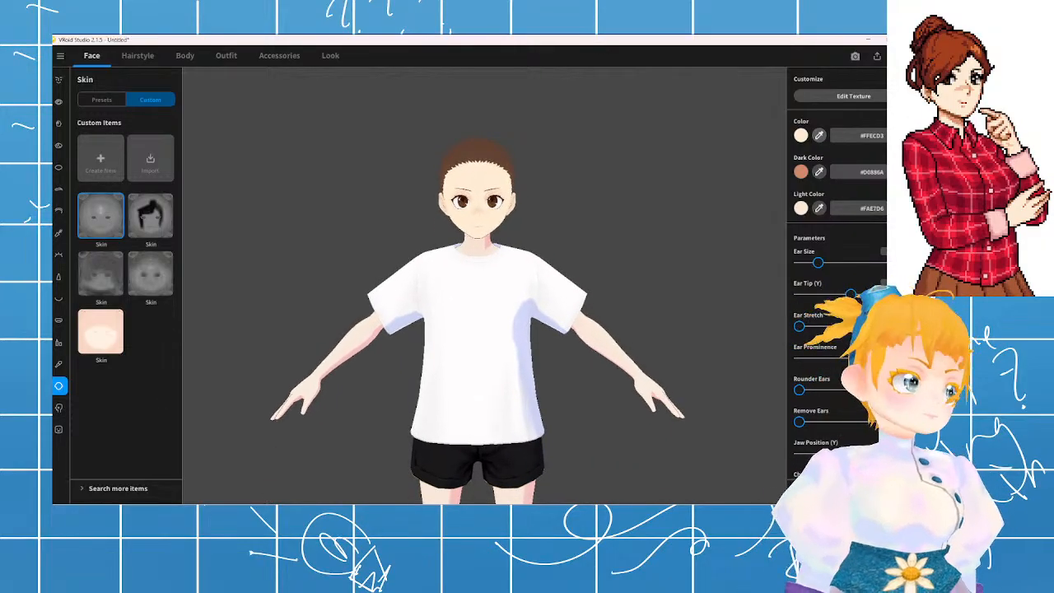
- Try to sample the skin Color from the reference picture IMG_4193.png in the image viewer
key("alt+Tab")
left_click_drag(539, 109, 515, 92)
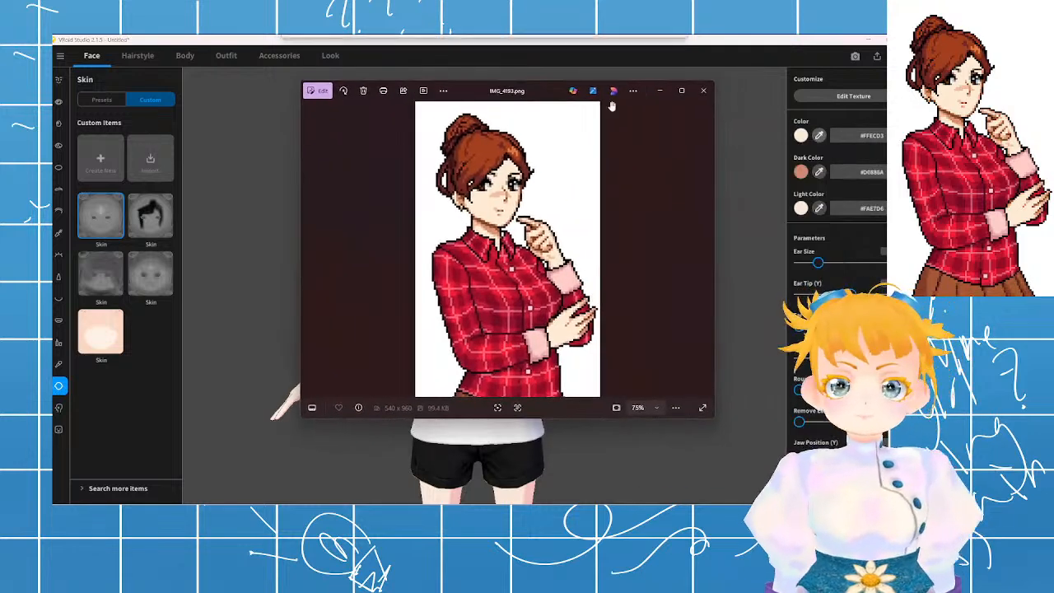
left_click(819, 135)
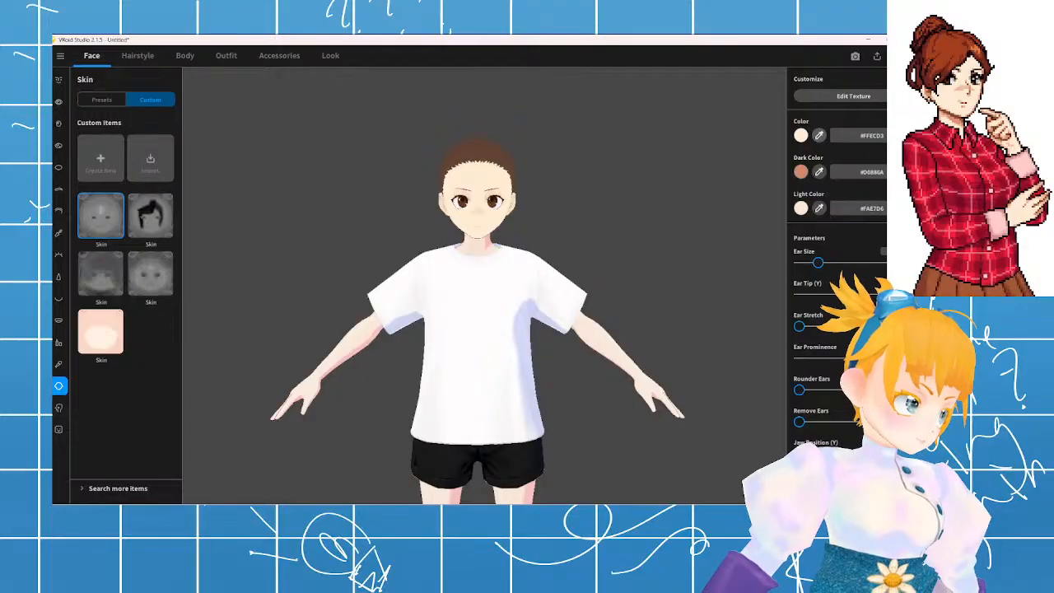
key("alt+Tab")
left_click_drag(506, 92, 488, 36)
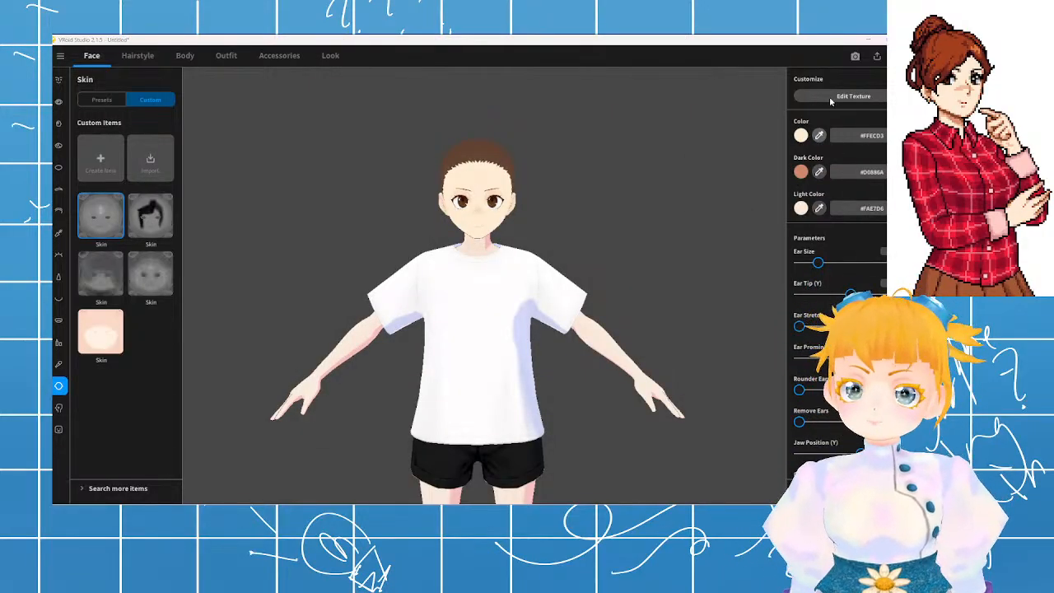
- Sample the reference image's skin tone #FFEBD3 from Layer 1 in the skin texture, then close the editor by overwriting the skin item
left_click(831, 101)
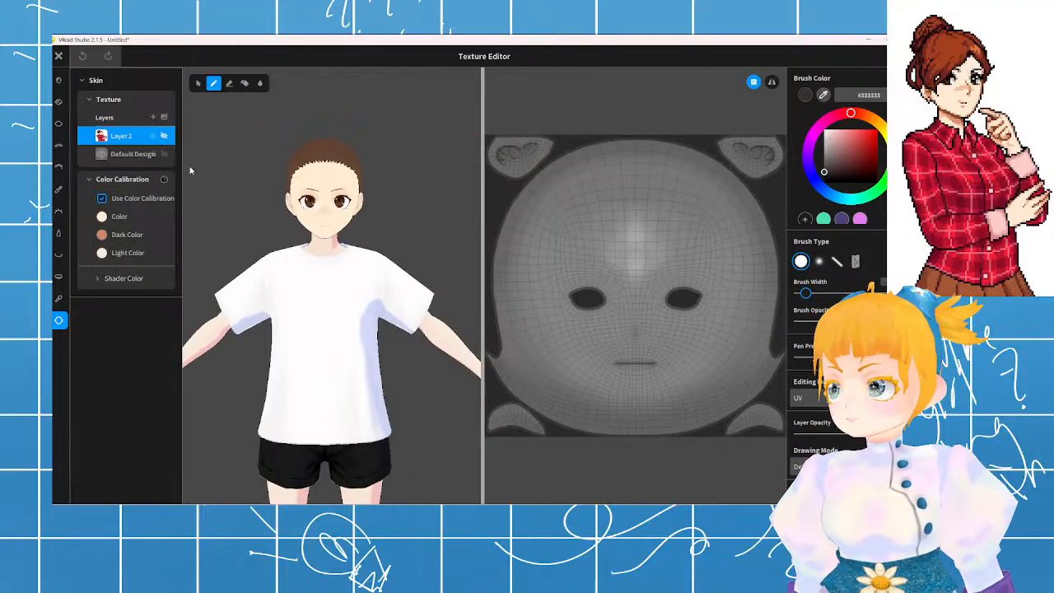
left_click(164, 136)
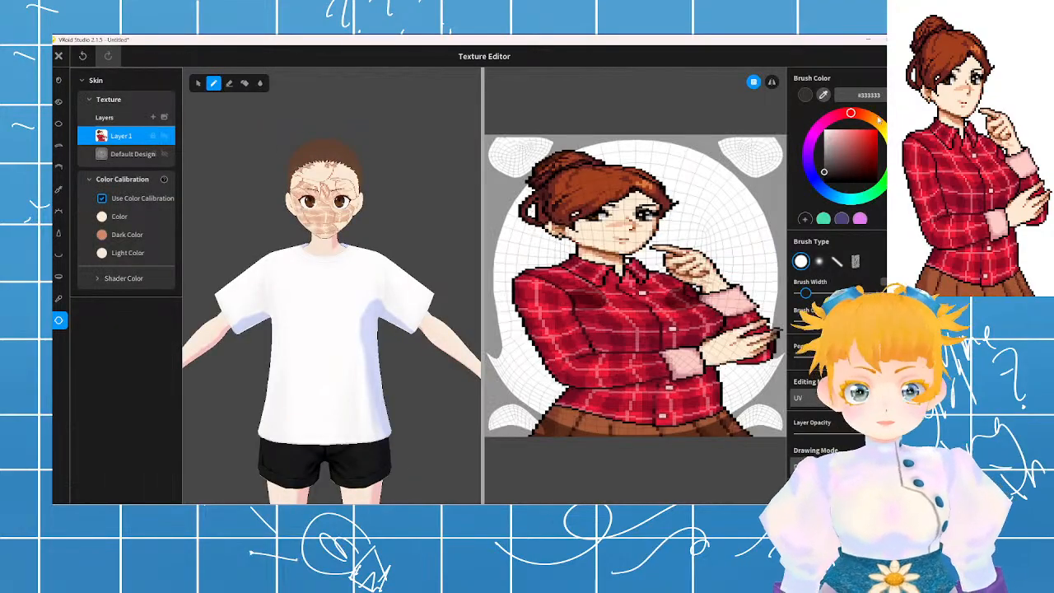
left_click(824, 96)
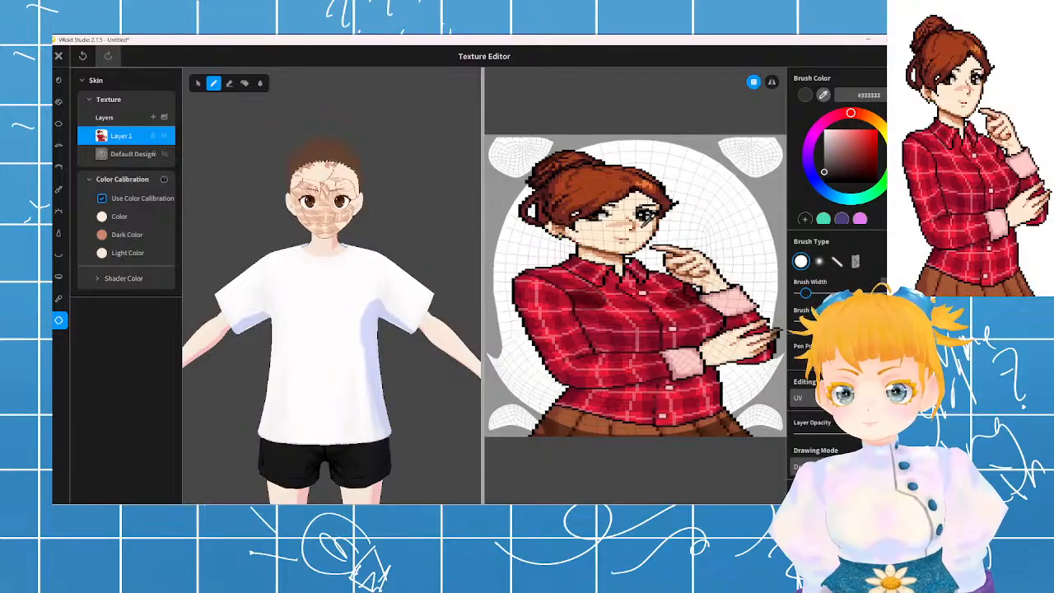
left_click(640, 231)
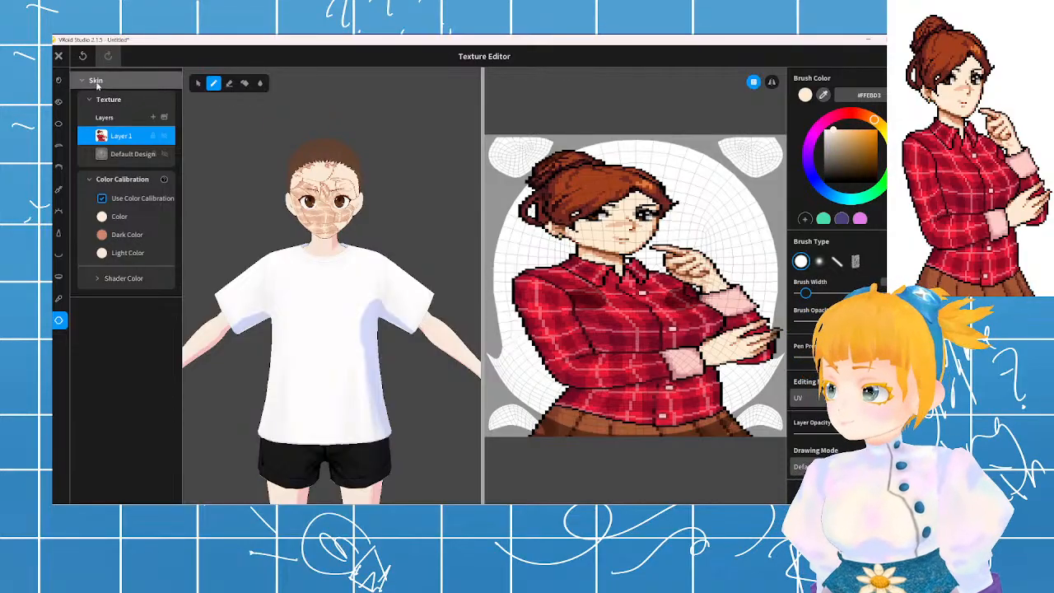
left_click(59, 55)
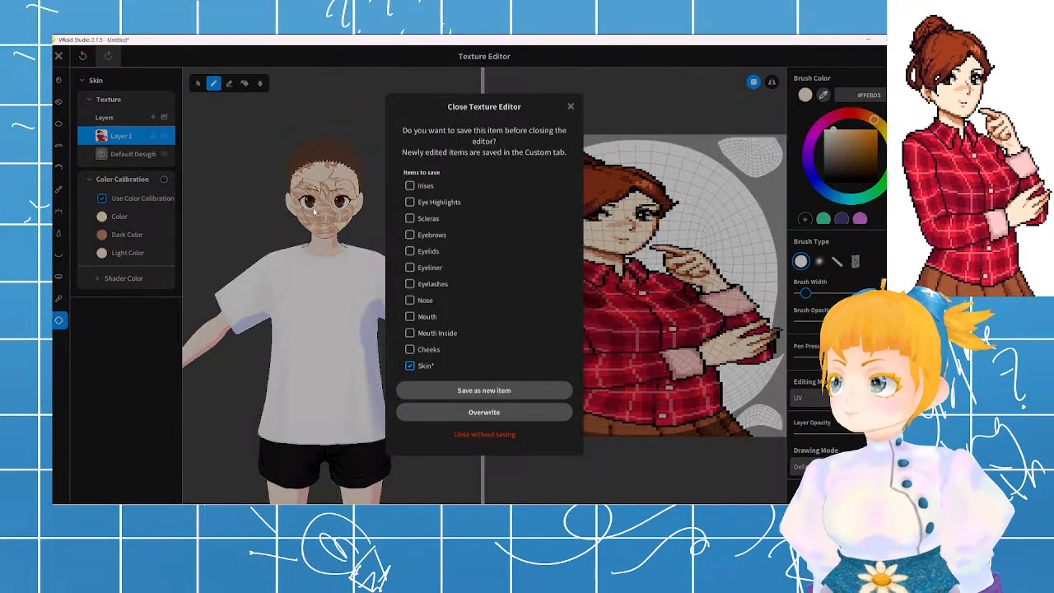
left_click(516, 416)
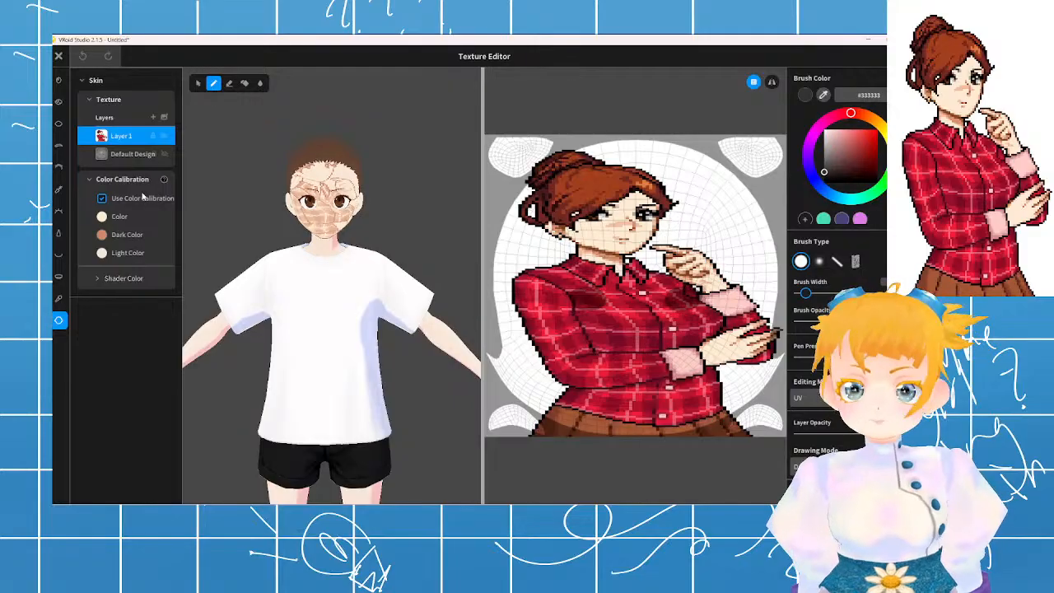
- Hide the reference image on Layer 1 of the skin texture and close the texture editor without saving
left_click(164, 135)
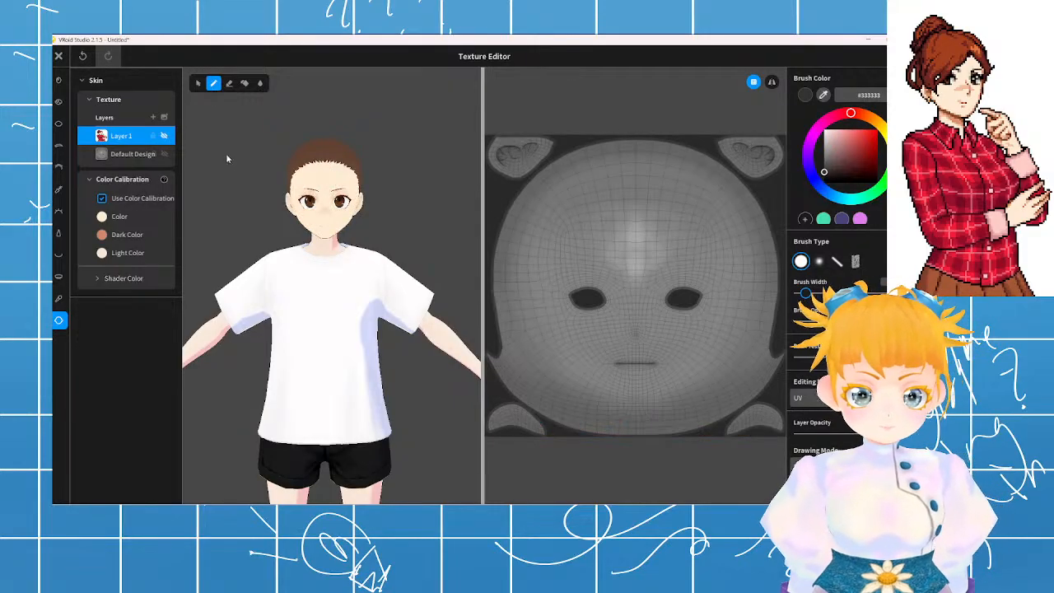
left_click(59, 56)
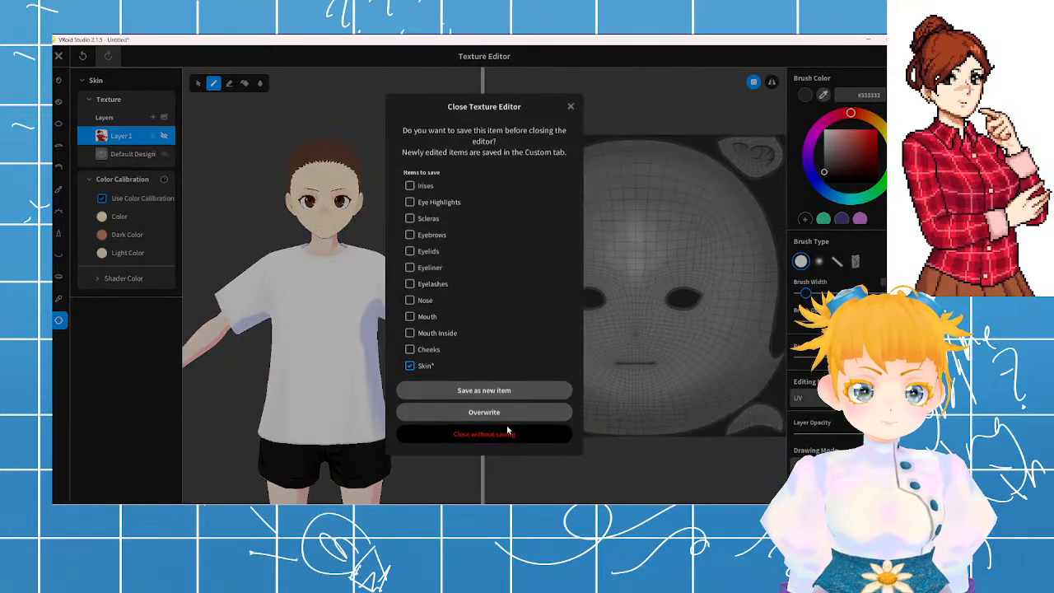
left_click(509, 432)
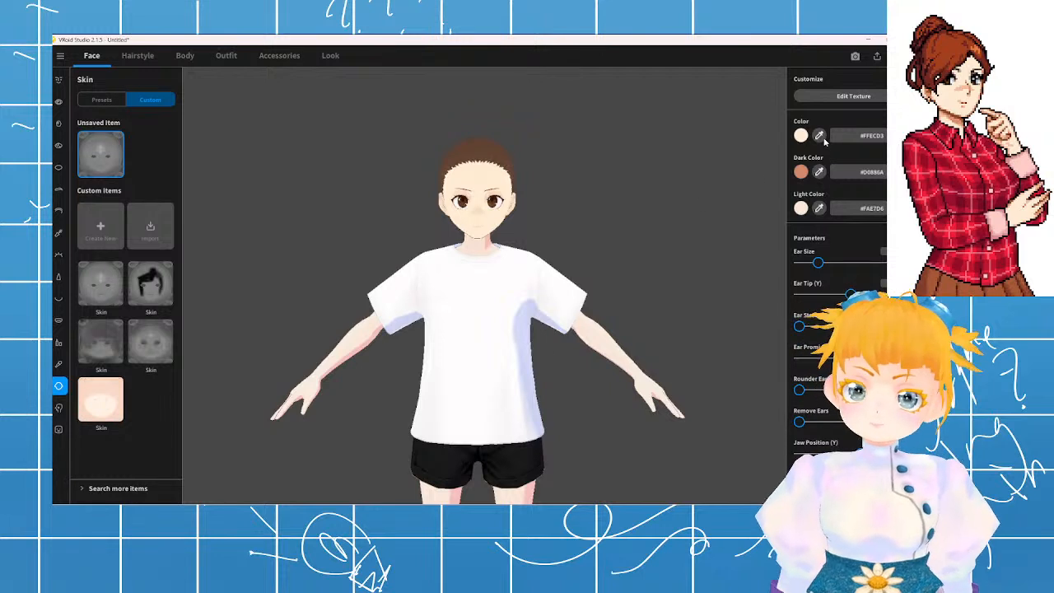
- Sample the skin Color from the character's forehead, producing #FEECD3
left_click(820, 137)
left_click(472, 176)
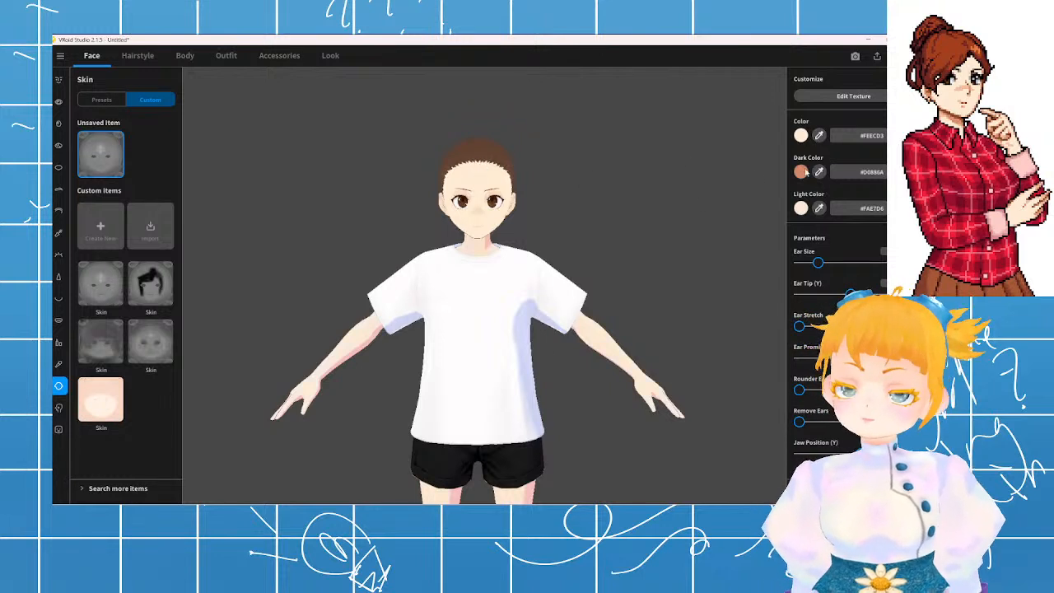
- Try to sample the skin's Dark Color from the shaded area at the character's nose
left_click(820, 171)
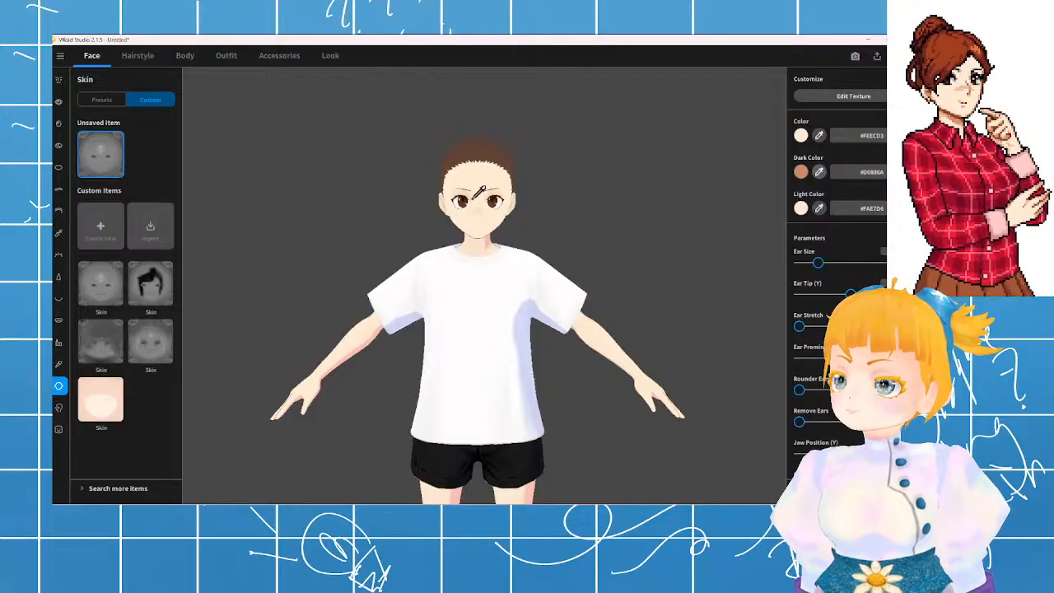
left_click(476, 211)
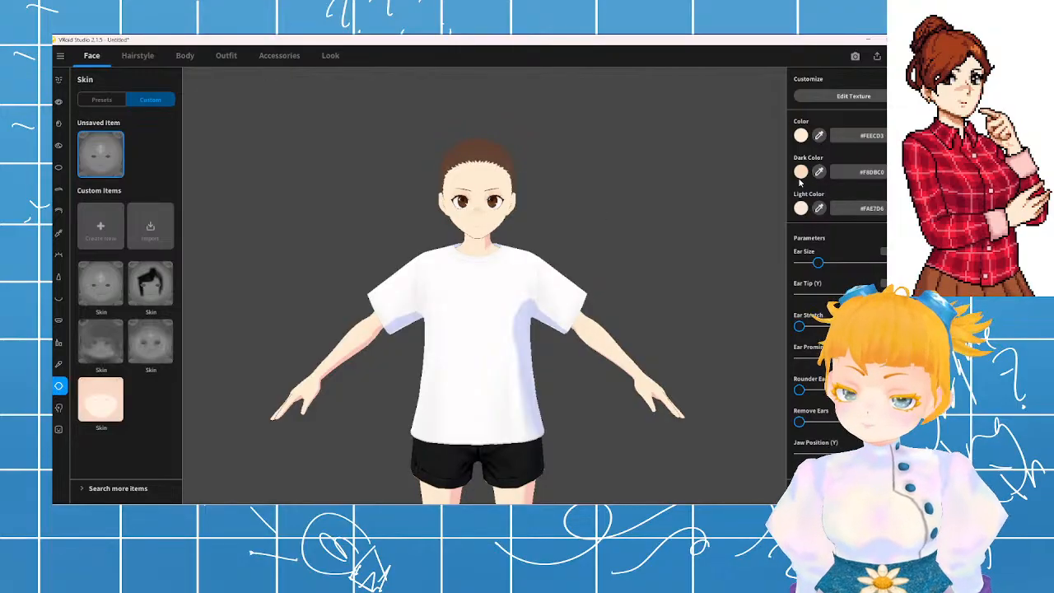
key("ctrl+z")
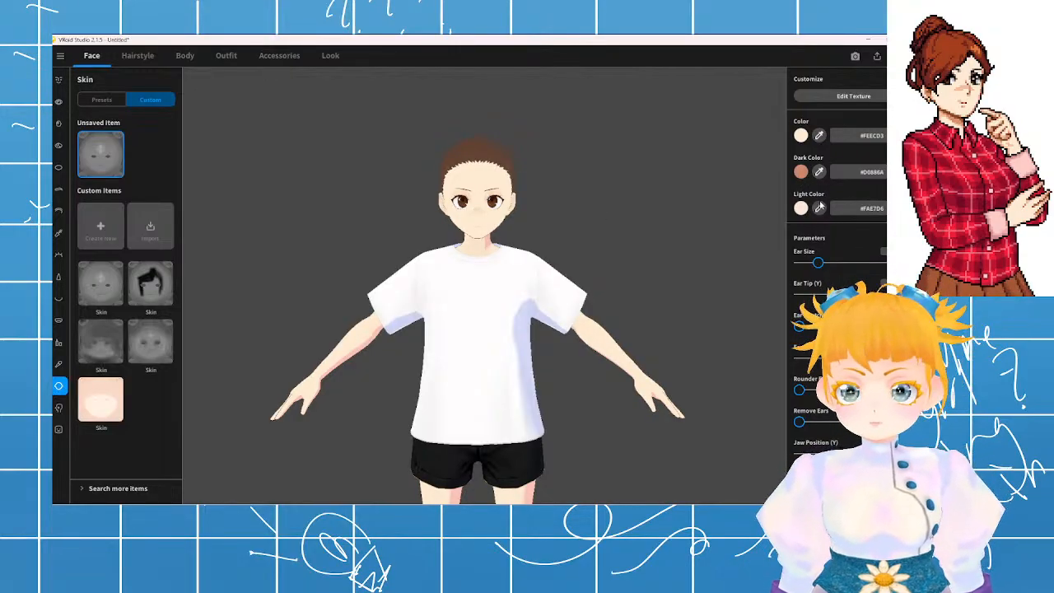
- Sample the skin's Light Color #FDECD4 from the character's face and check the shading across the whole figure
left_click(820, 207)
left_click(481, 183)
left_click_drag(481, 186, 488, 215)
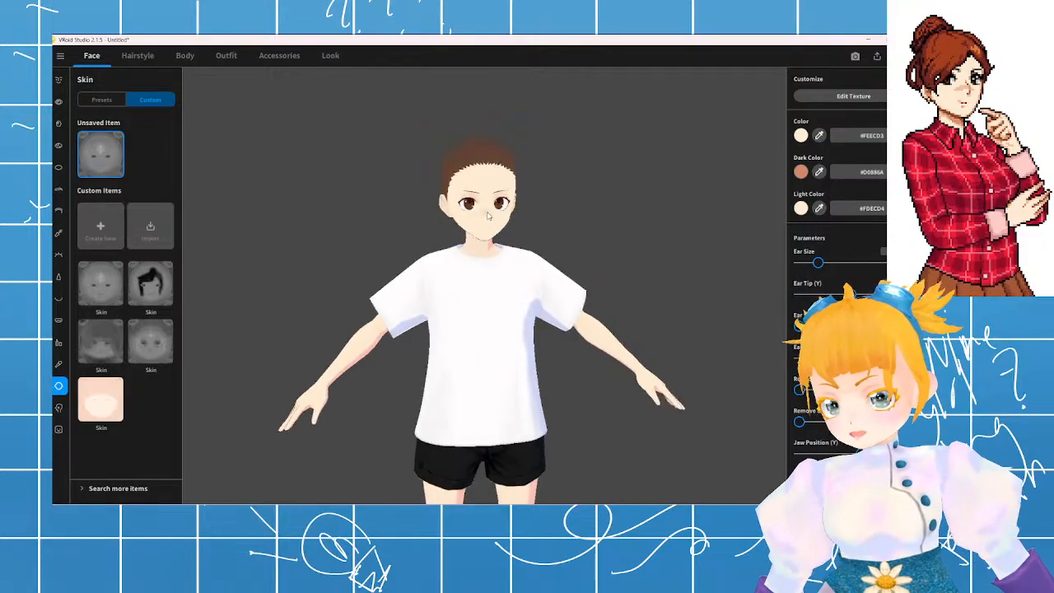
scroll(488, 216, "down", 6)
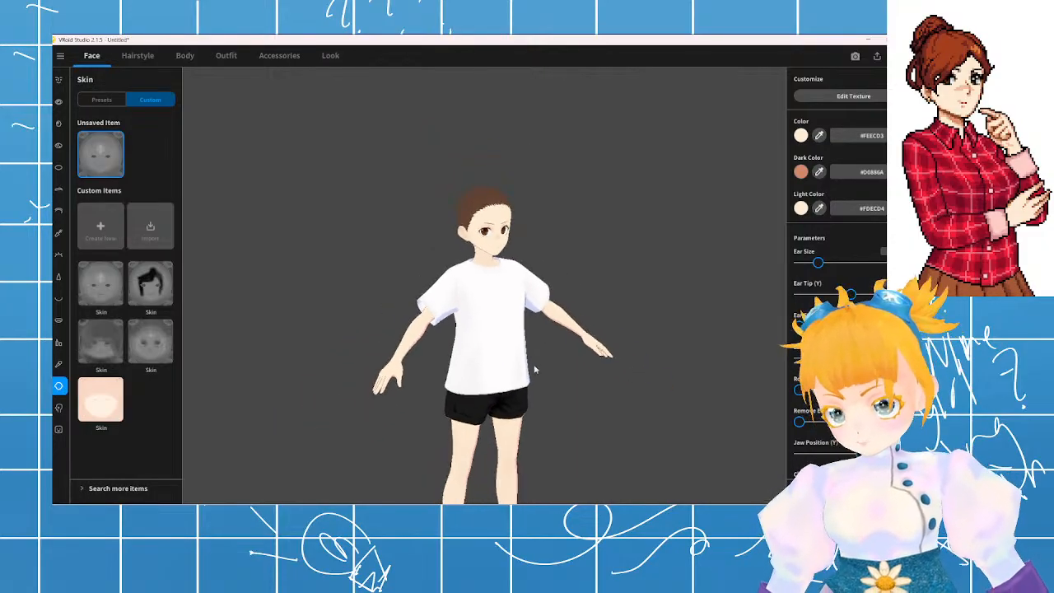
left_click_drag(534, 370, 476, 306)
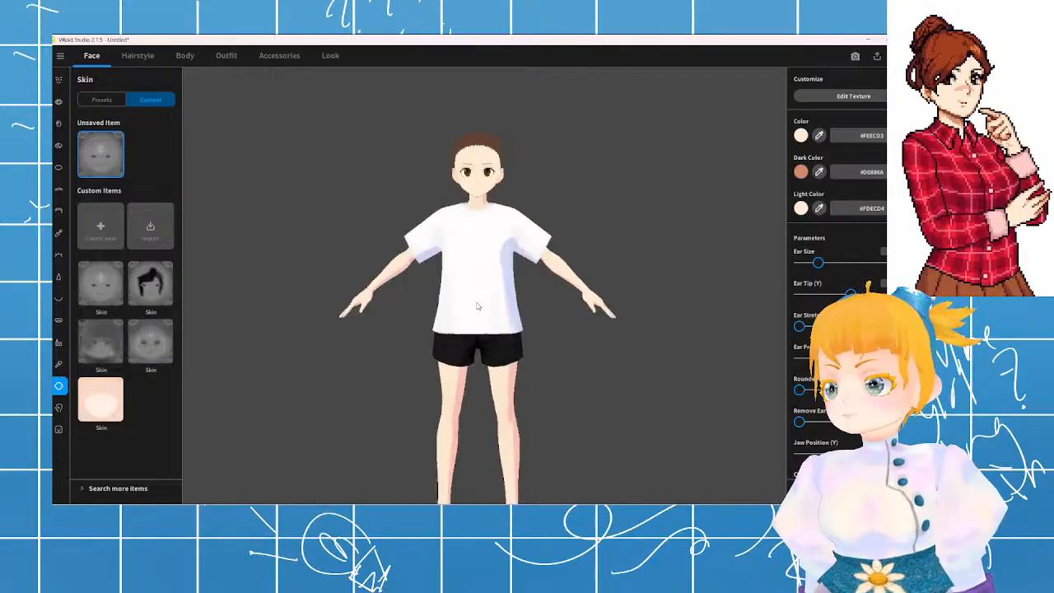
scroll(469, 263, "up", 3)
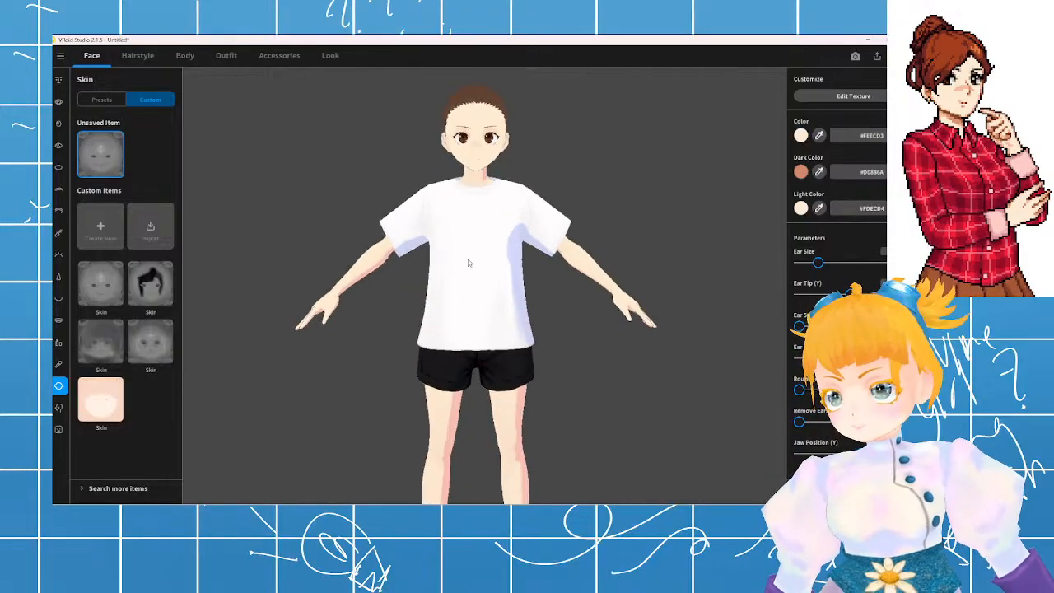
scroll(469, 263, "up", 3)
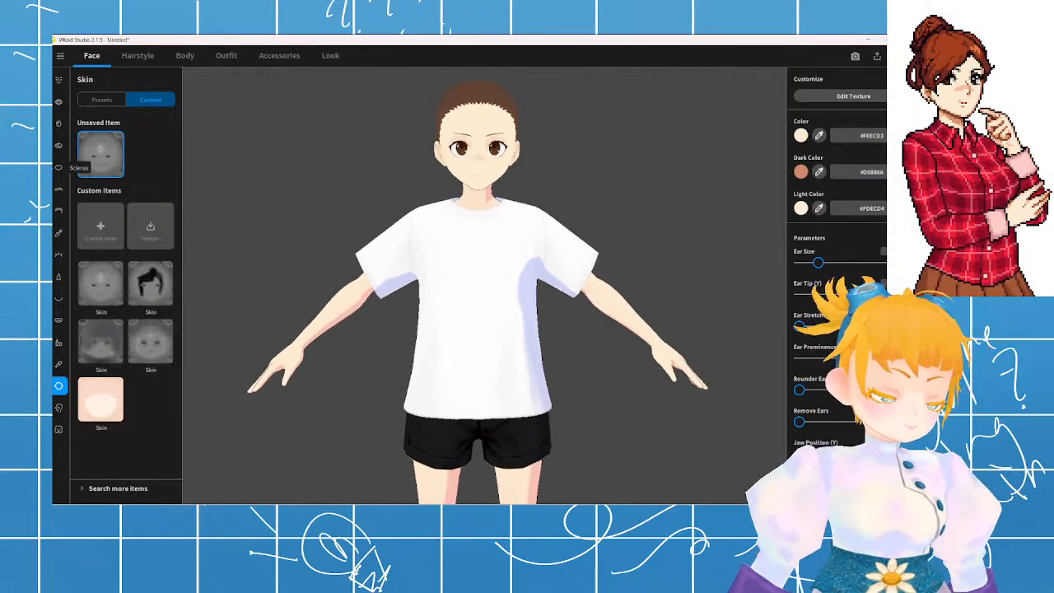
- Open the Face Paint presets, try the blue forehead shading on the face, and remove it
left_click(59, 408)
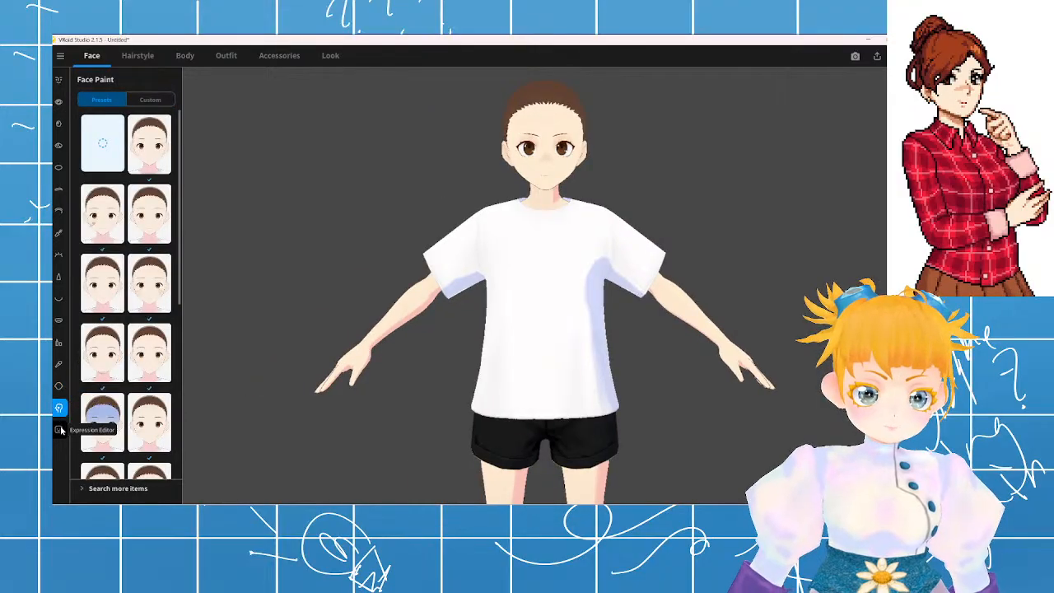
scroll(107, 412, "down", 1)
left_click(111, 407)
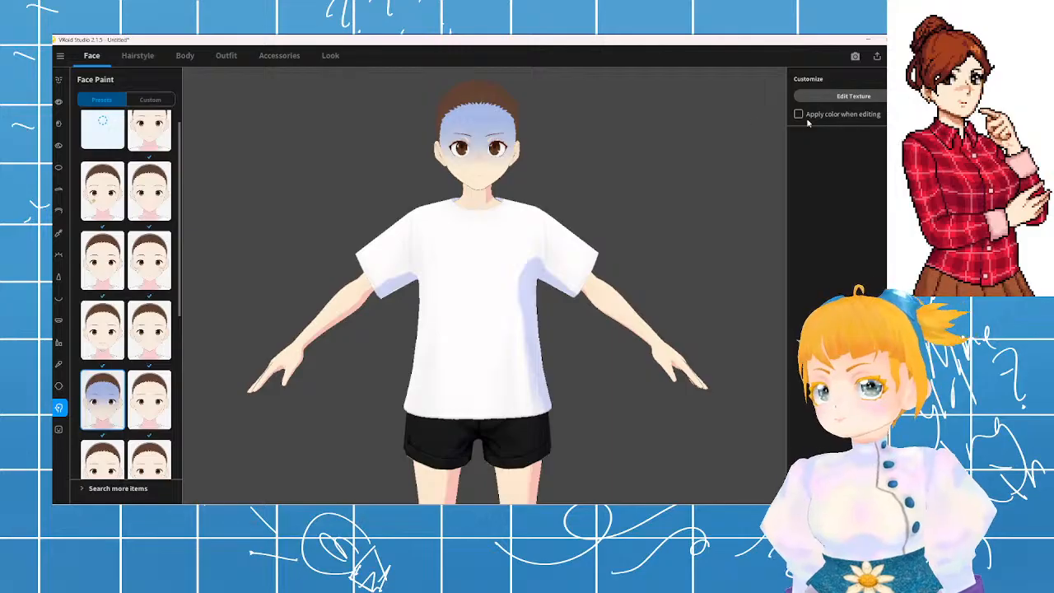
scroll(151, 125, "up", 1)
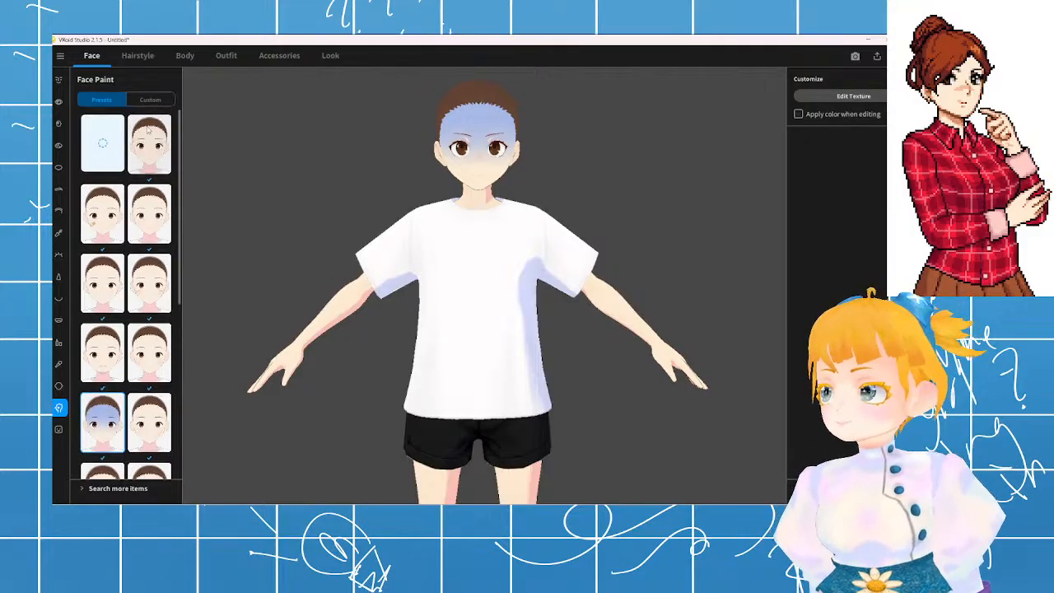
left_click(112, 152)
- Try several other Face Paint presets near the start of the list, clearing the paint after each one
left_click(152, 205)
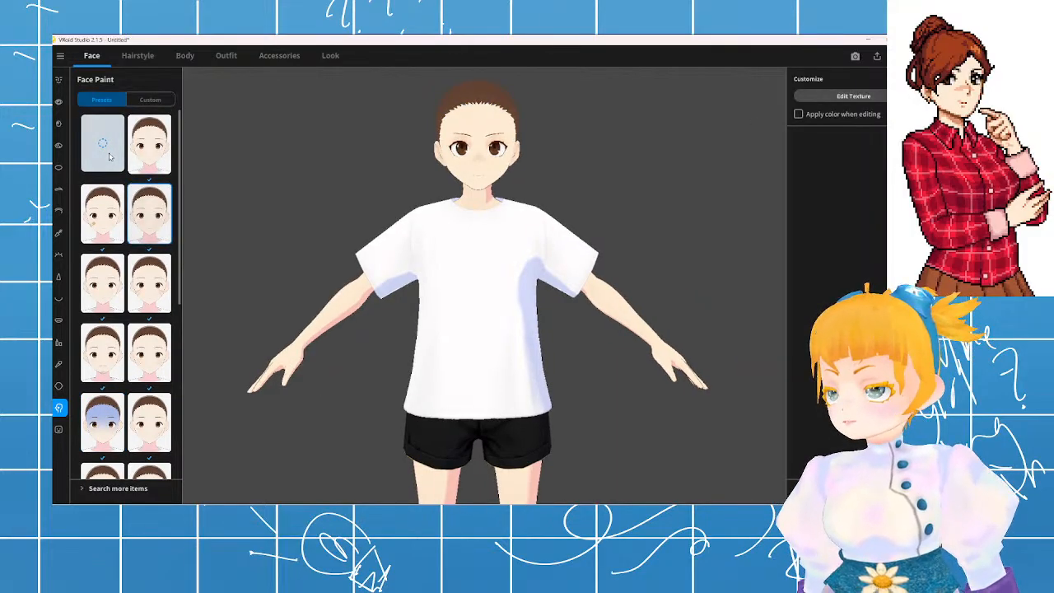
left_click(109, 156)
left_click(151, 281)
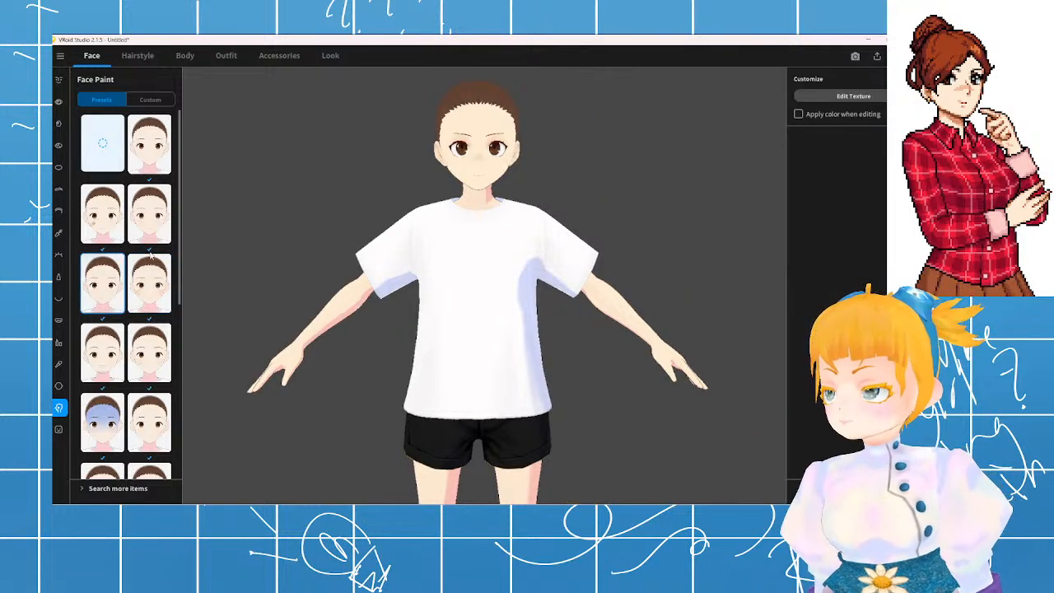
left_click(101, 163)
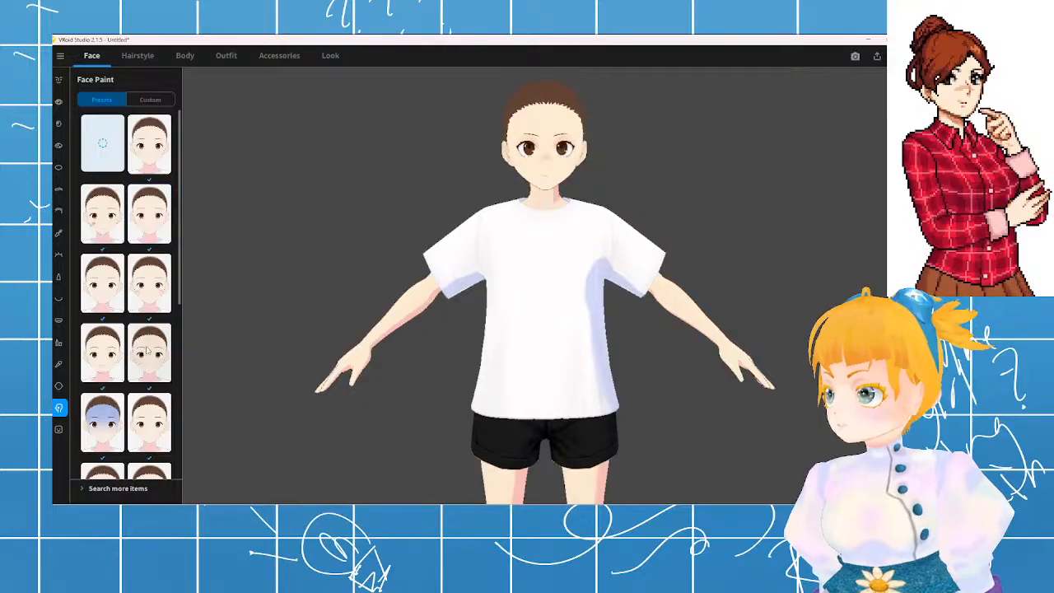
left_click(148, 407)
left_click(103, 152)
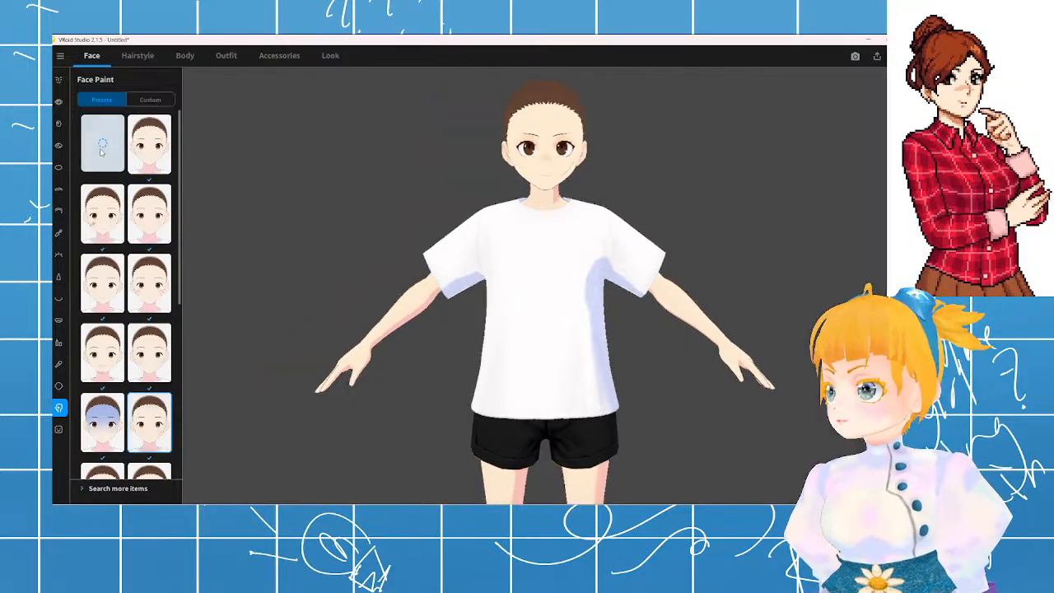
- Try the subtle Face Paint presets near the end of the preset list
scroll(140, 426, "down", 1)
scroll(145, 422, "down", 4)
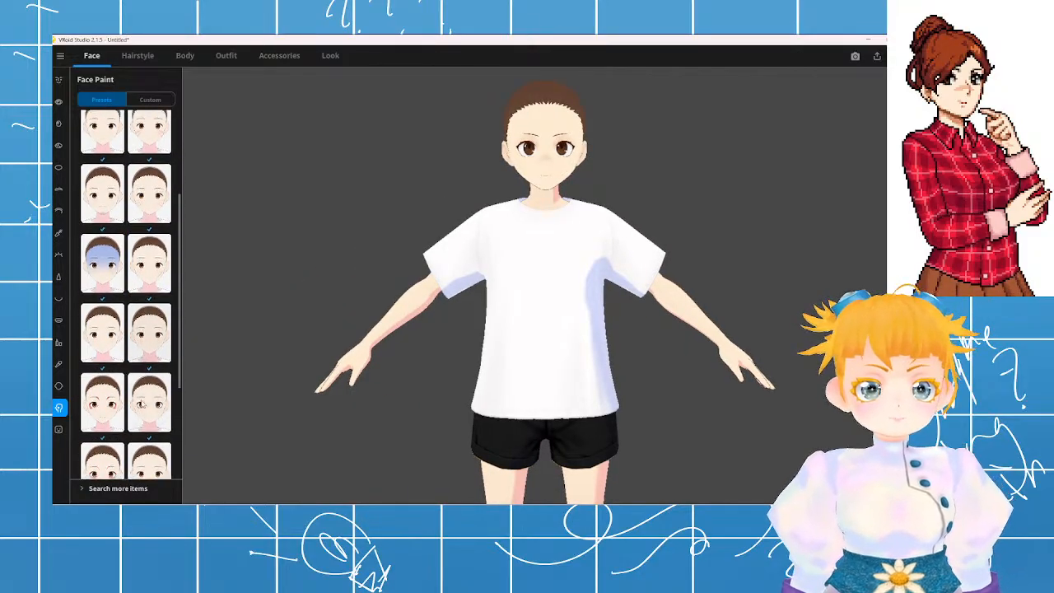
scroll(141, 403, "down", 1)
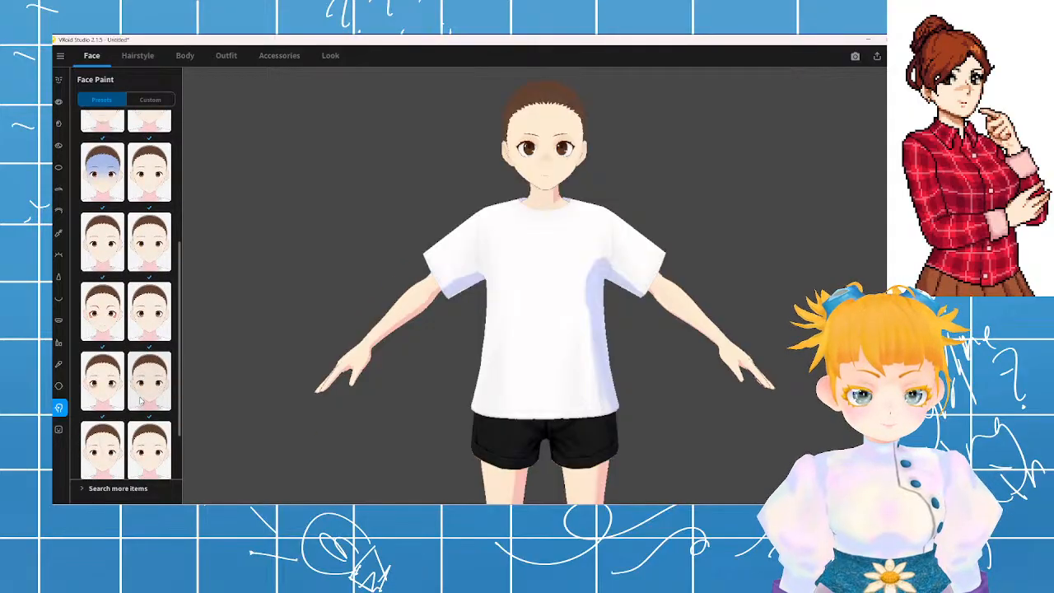
scroll(140, 401, "down", 2)
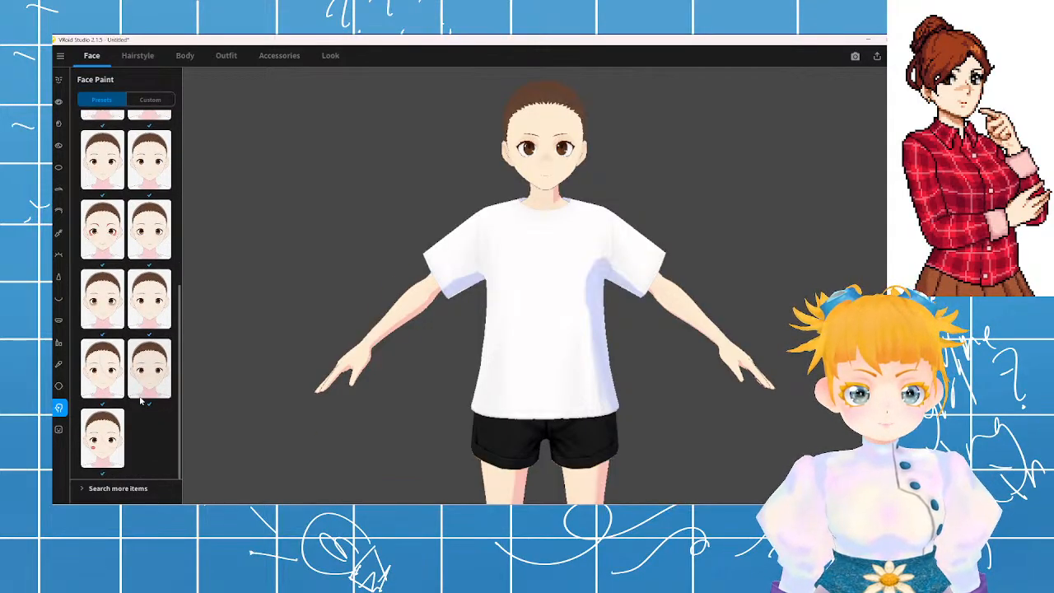
left_click(105, 375)
left_click(141, 367)
left_click(142, 319)
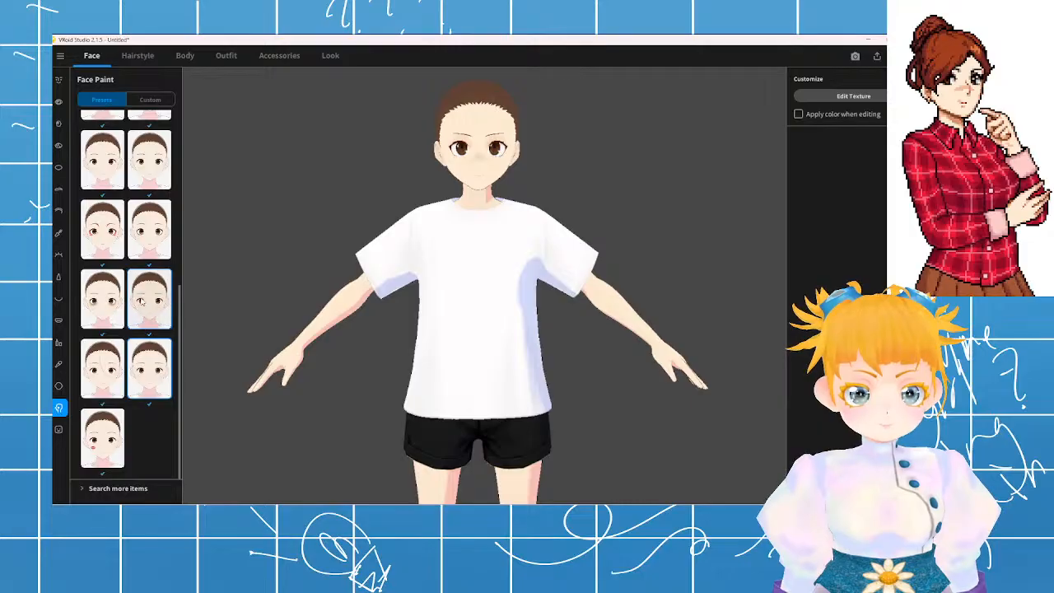
left_click(111, 291)
- Try the two Face Paint presets in the row with the red eye makeup, then set the face to no paint
scroll(114, 292, "up", 3)
left_click(146, 296)
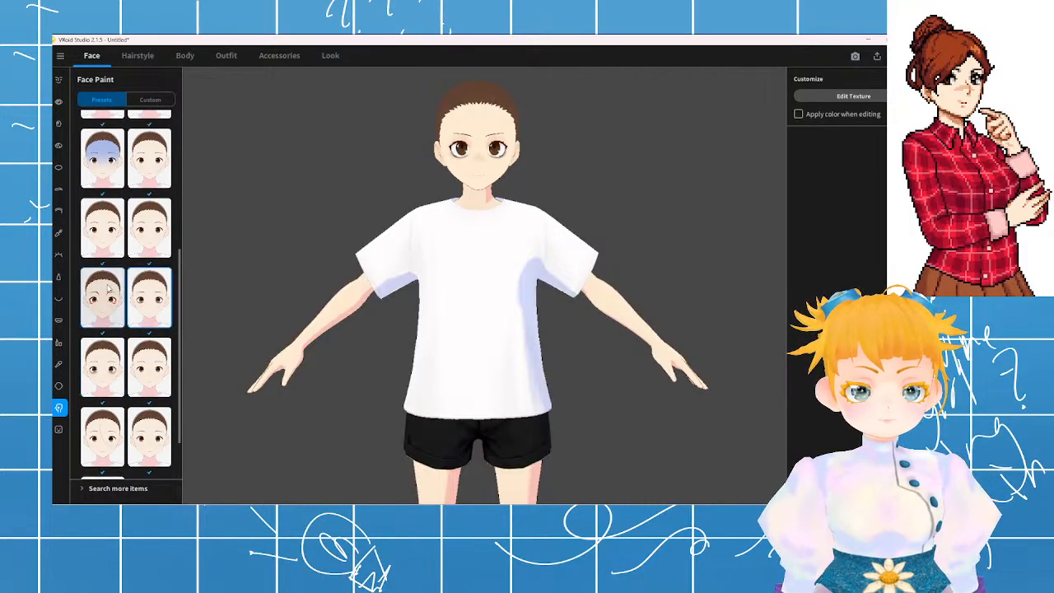
left_click(113, 295)
scroll(147, 270, "up", 4)
scroll(116, 165, "up", 4)
left_click(113, 148)
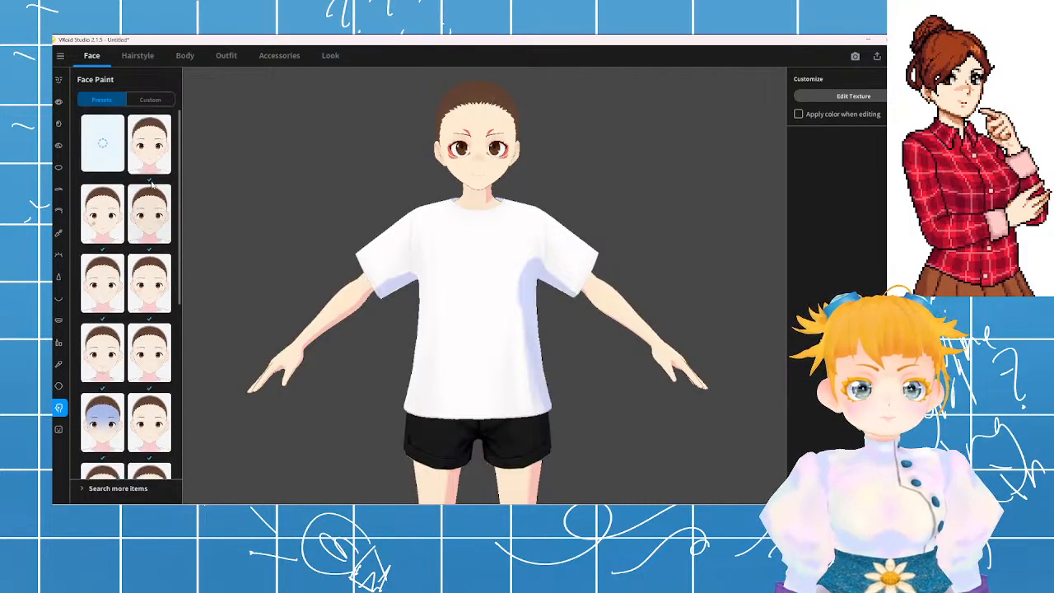
left_click(59, 429)
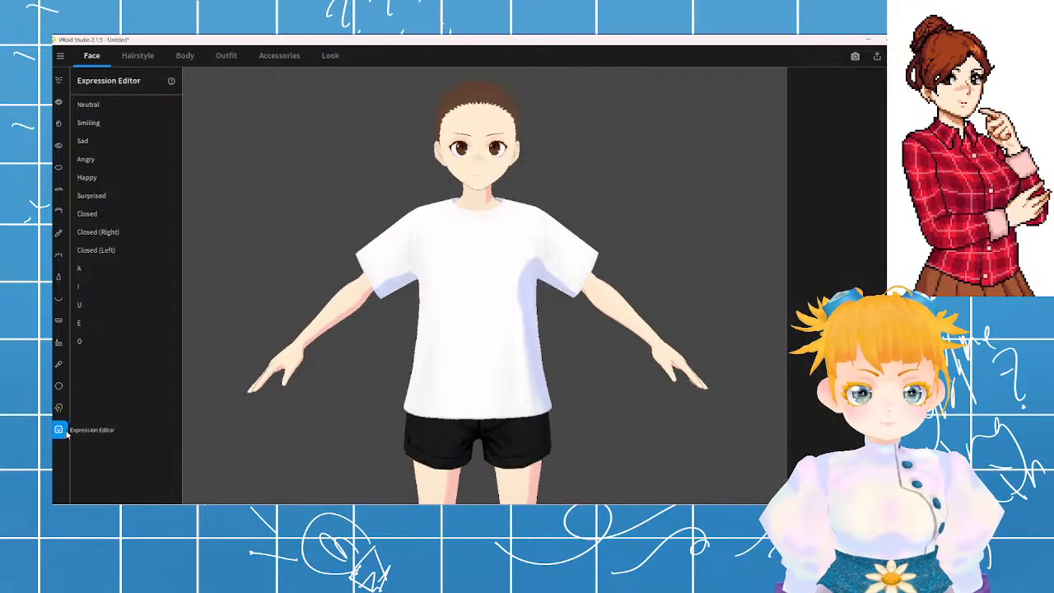
left_click(58, 407)
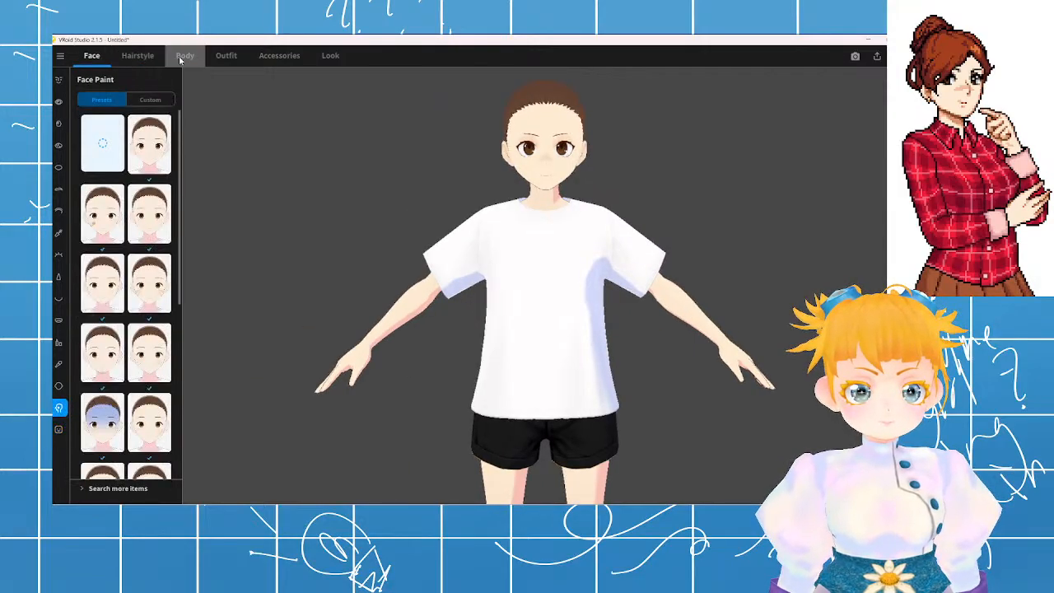
- Open the outfit's Whole Sets and choose the set with the red patterned shirt and long dark trousers
left_click(227, 56)
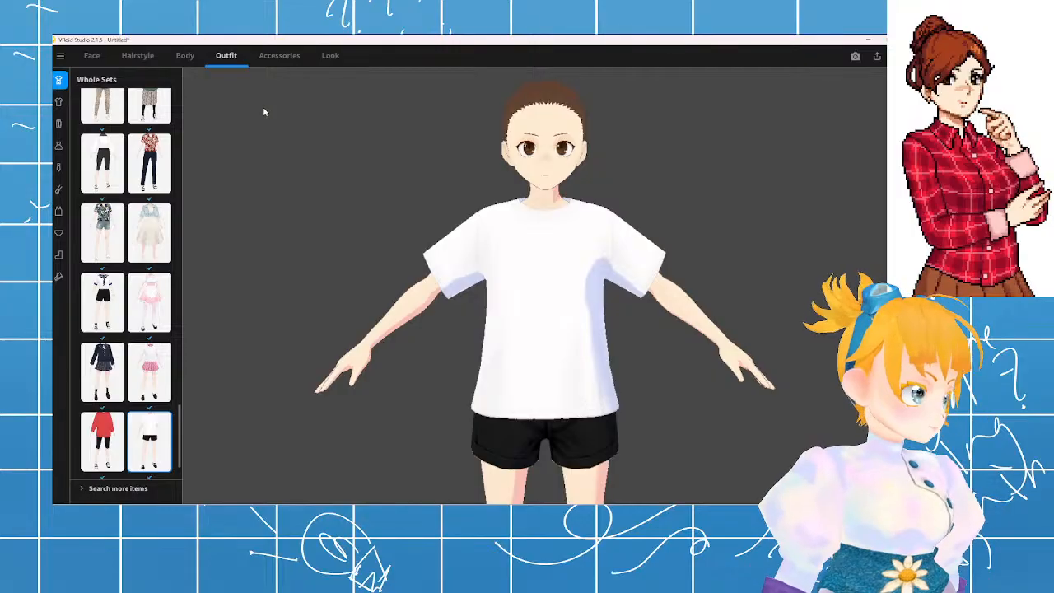
left_click(148, 159)
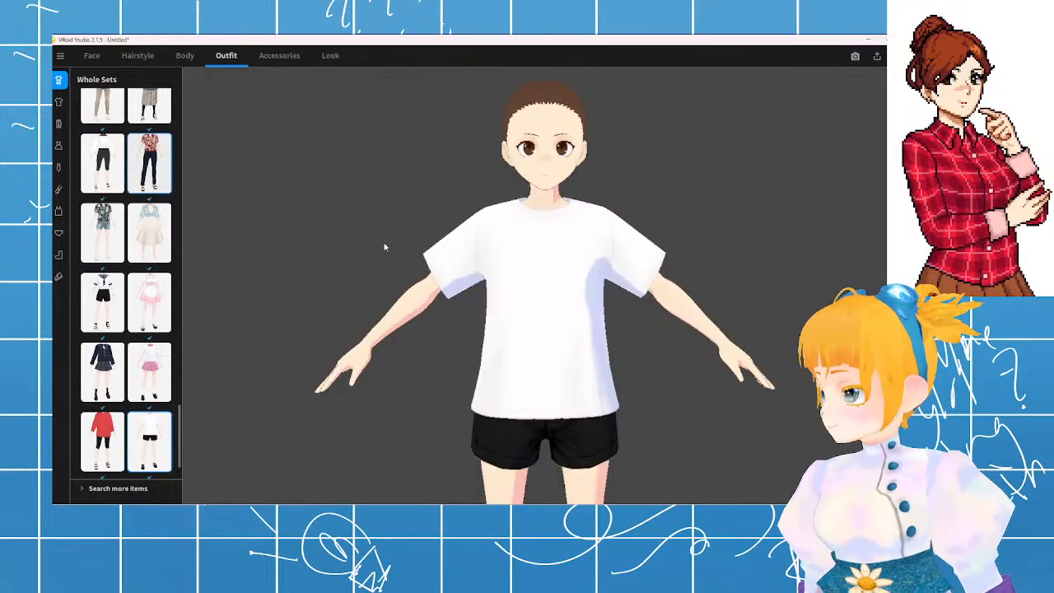
- Try the navy patterned shirt with denim shorts, the green hoodie with long skirt, and the light blue tied shirt with white dress
scroll(410, 260, "down", 3)
middle_click_drag(489, 341, 487, 309)
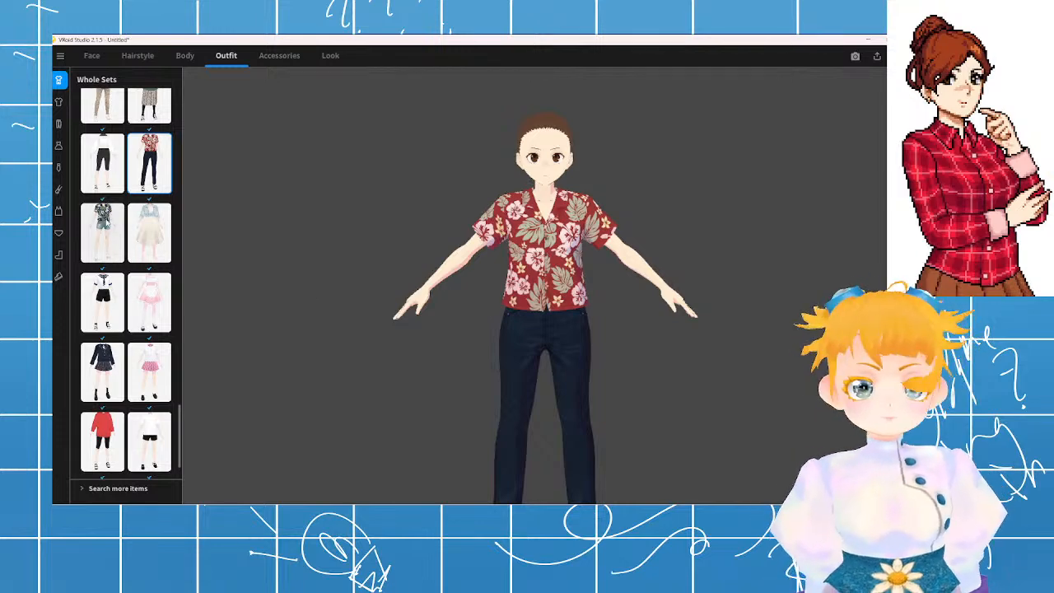
left_click(116, 225)
scroll(124, 234, "up", 2)
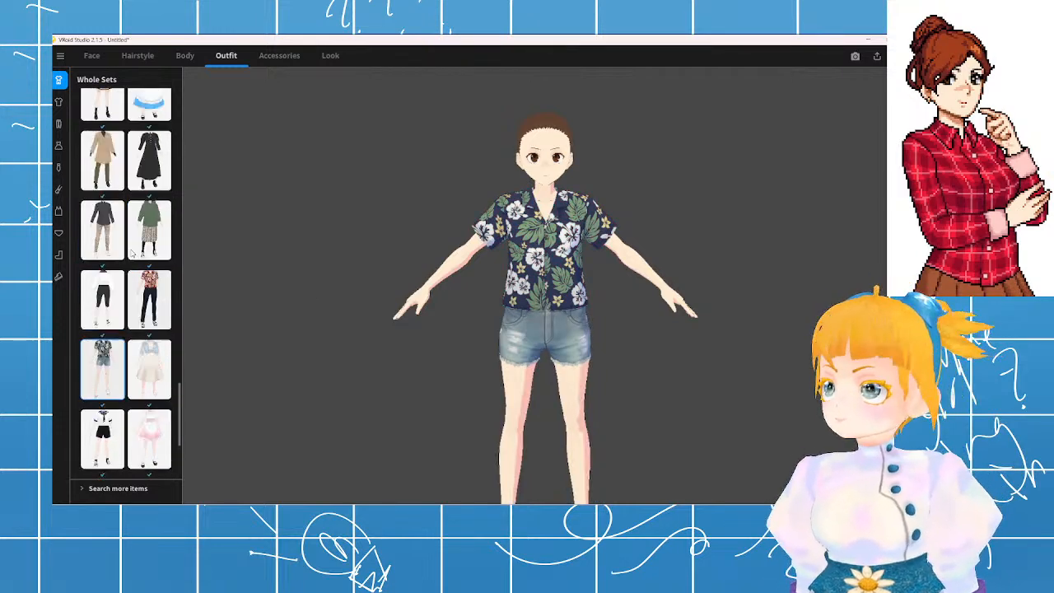
scroll(132, 252, "up", 2)
scroll(383, 312, "down", 4)
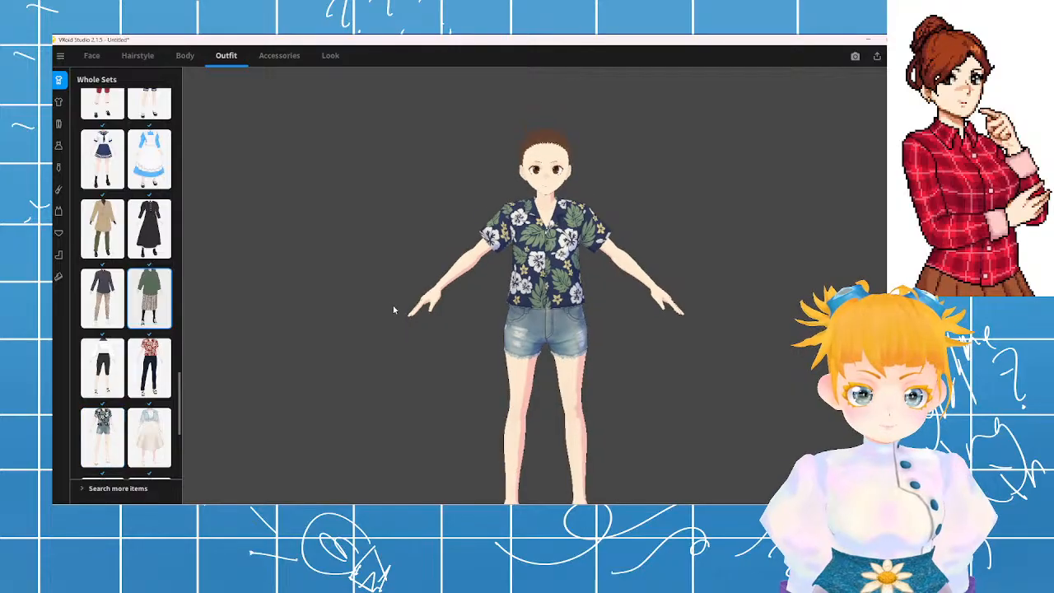
right_click_drag(423, 305, 564, 304)
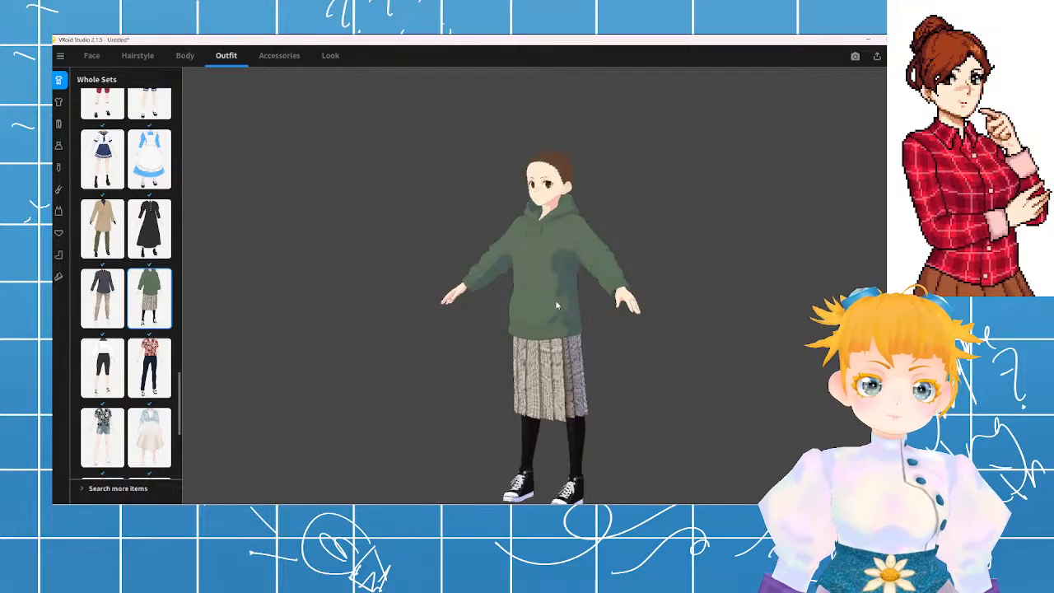
left_click(149, 437)
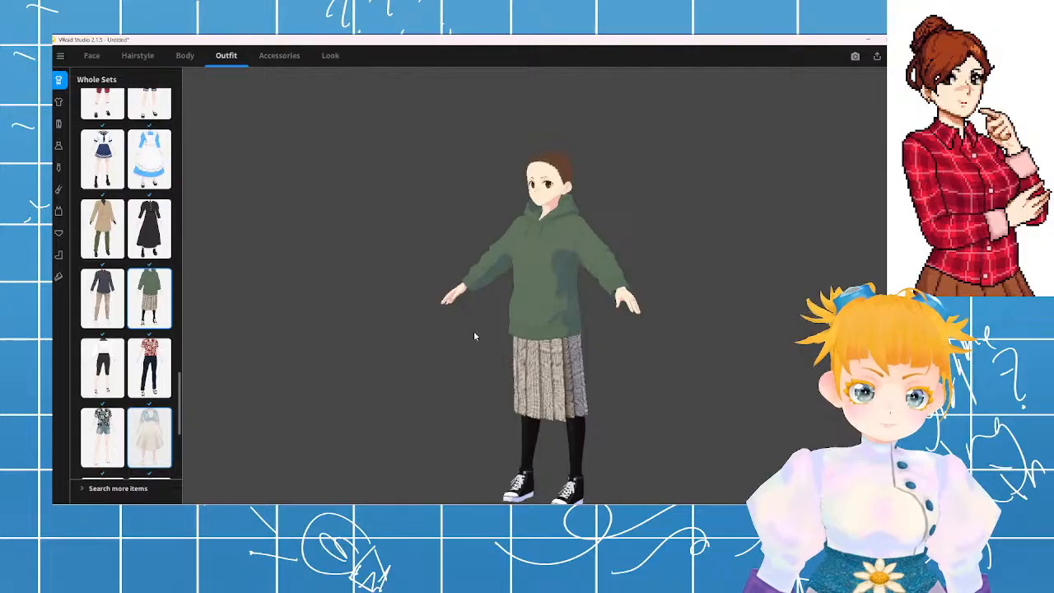
scroll(136, 344, "down", 3)
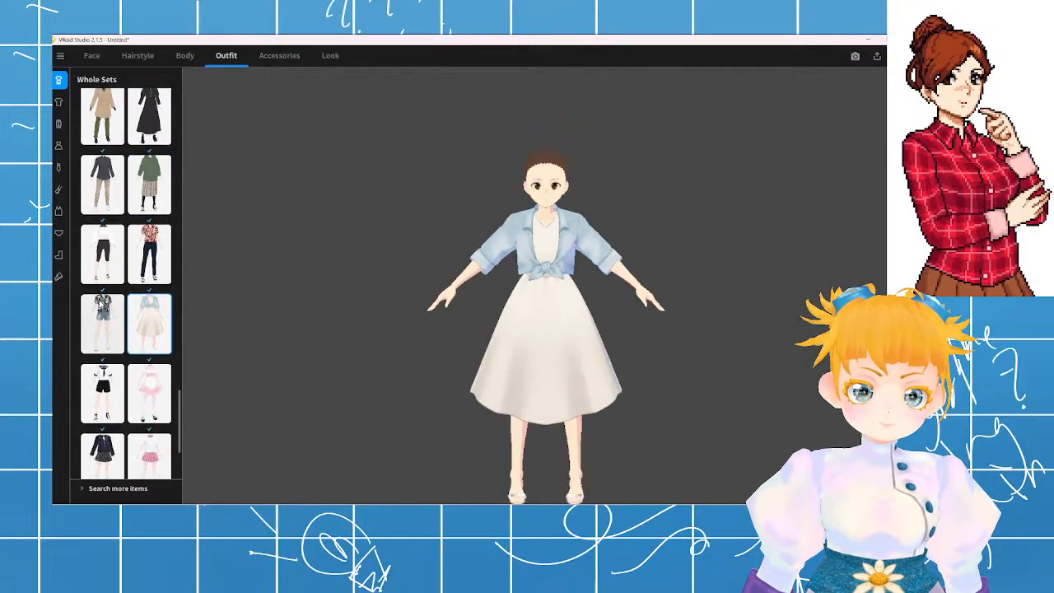
- Choose the whole set with the white T-shirt and black shorts, and remove its top in the Tops presets
scroll(136, 344, "down", 2)
left_click(143, 390)
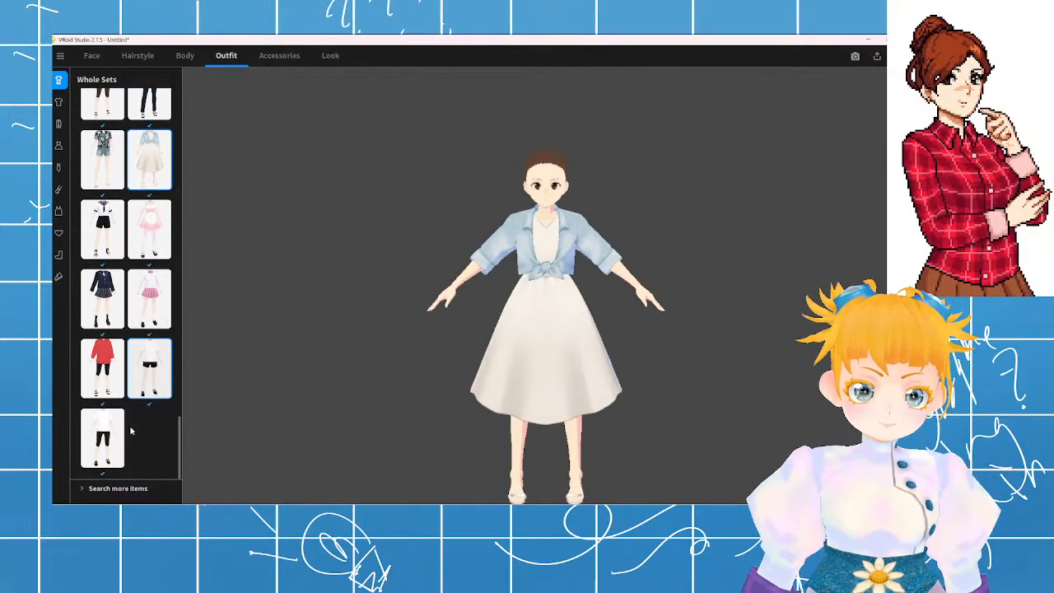
left_click(58, 101)
scroll(134, 188, "up", 4)
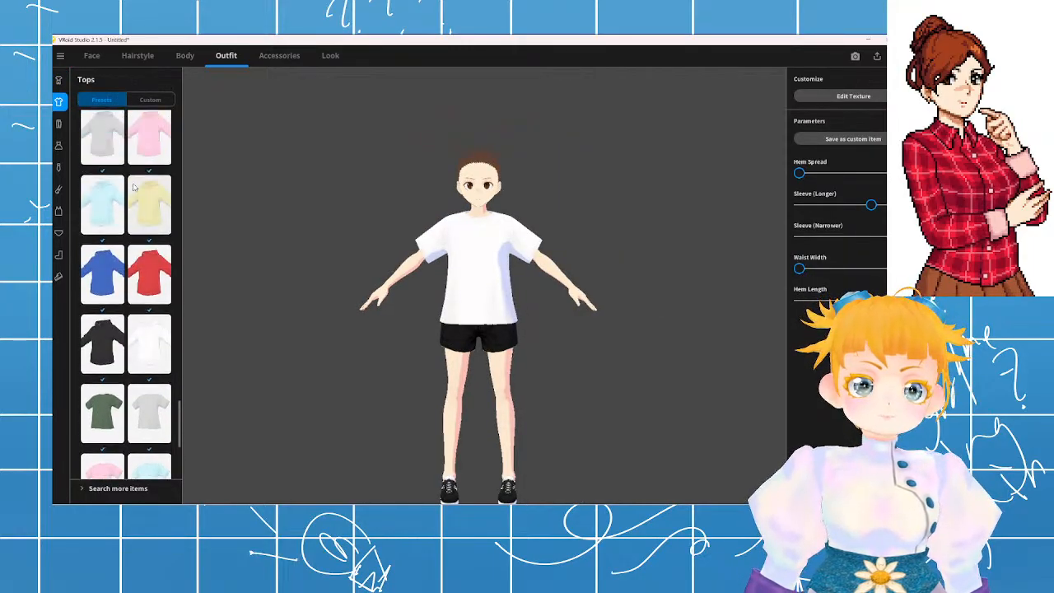
left_click_drag(181, 406, 233, 107)
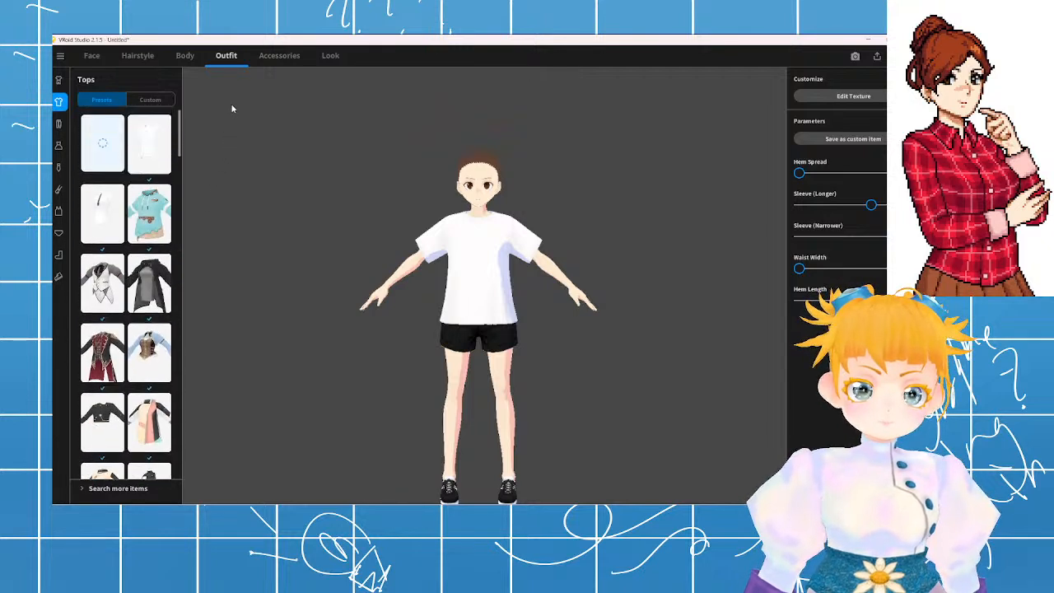
left_click(111, 160)
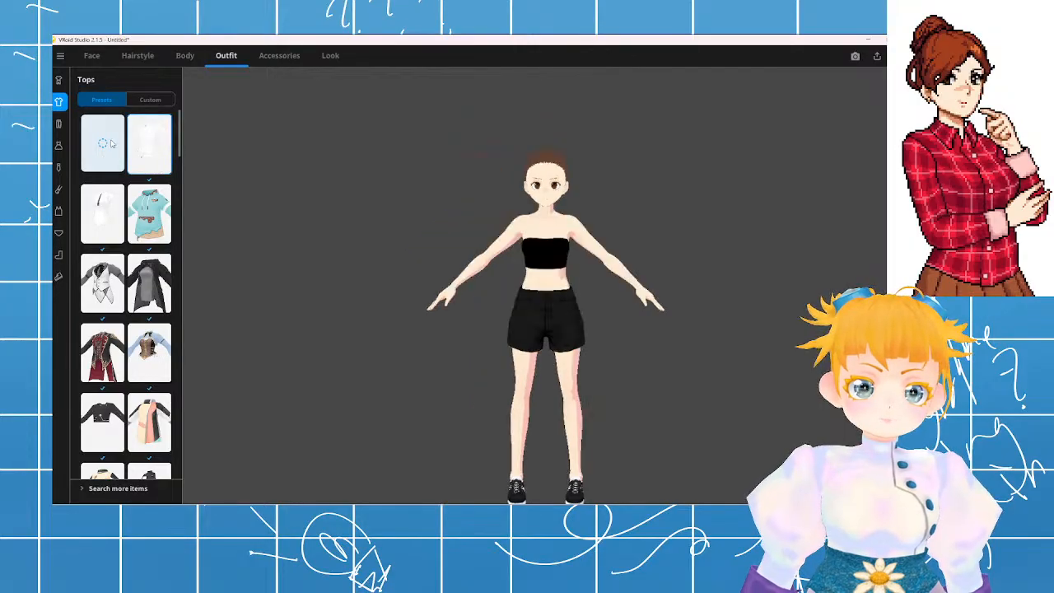
- Create a new custom top from the Long Coat (Shirt Collar) template
left_click(147, 100)
left_click(103, 161)
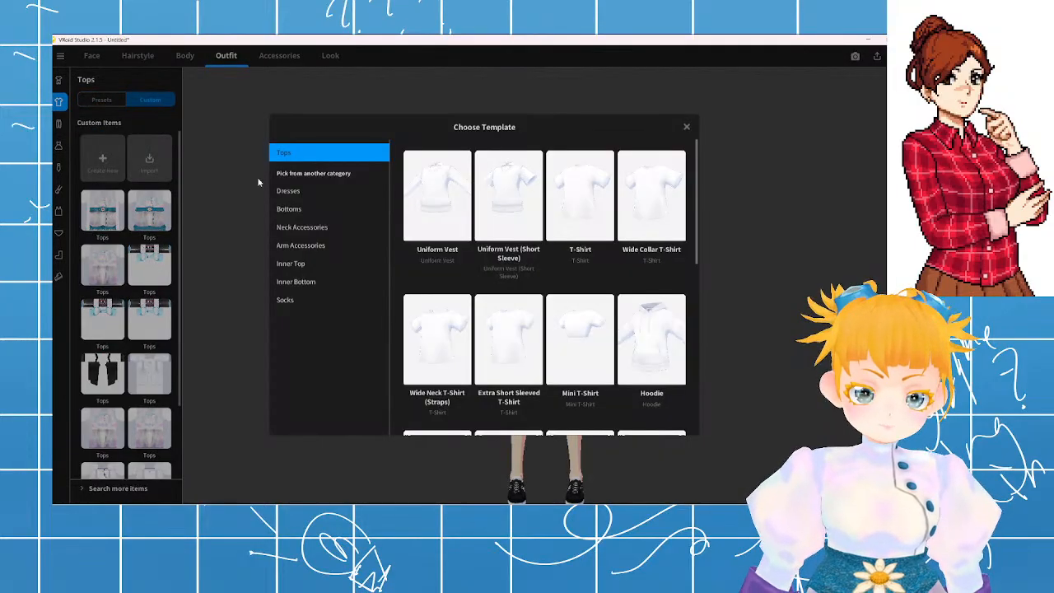
scroll(516, 210, "down", 1)
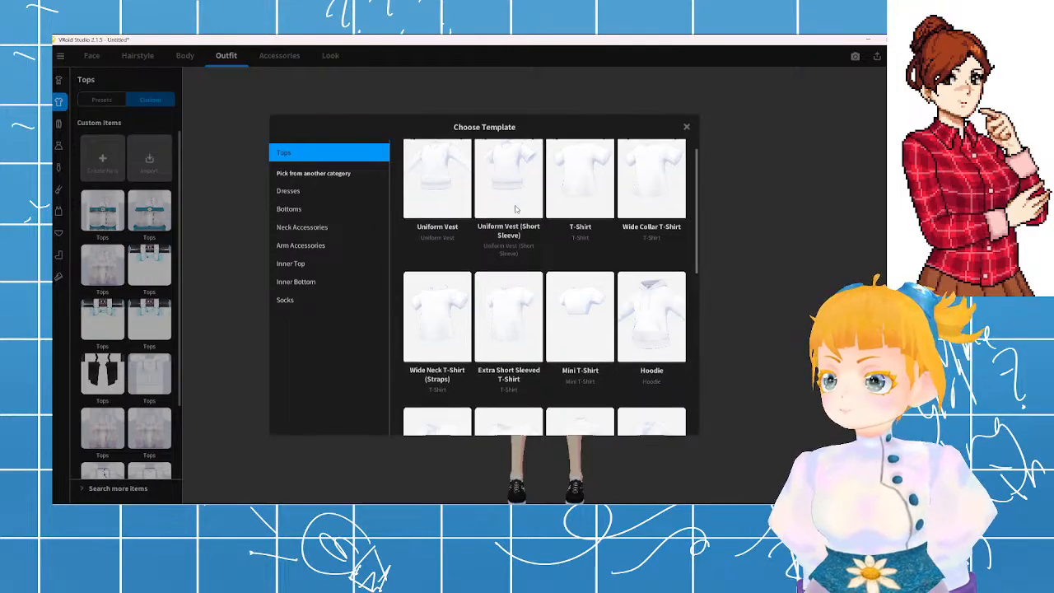
scroll(564, 222, "down", 4)
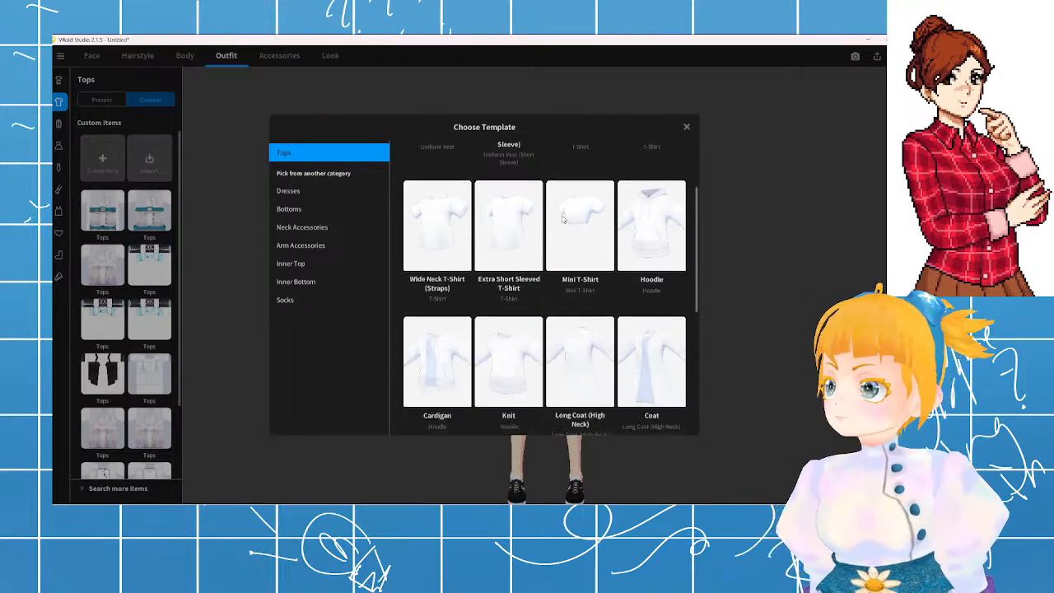
scroll(567, 218, "down", 3)
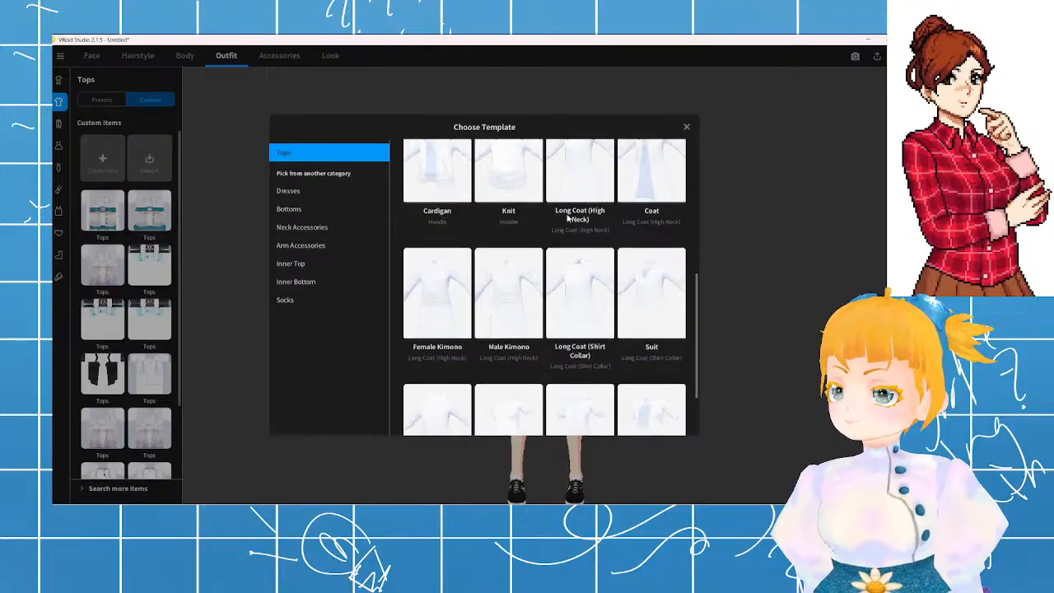
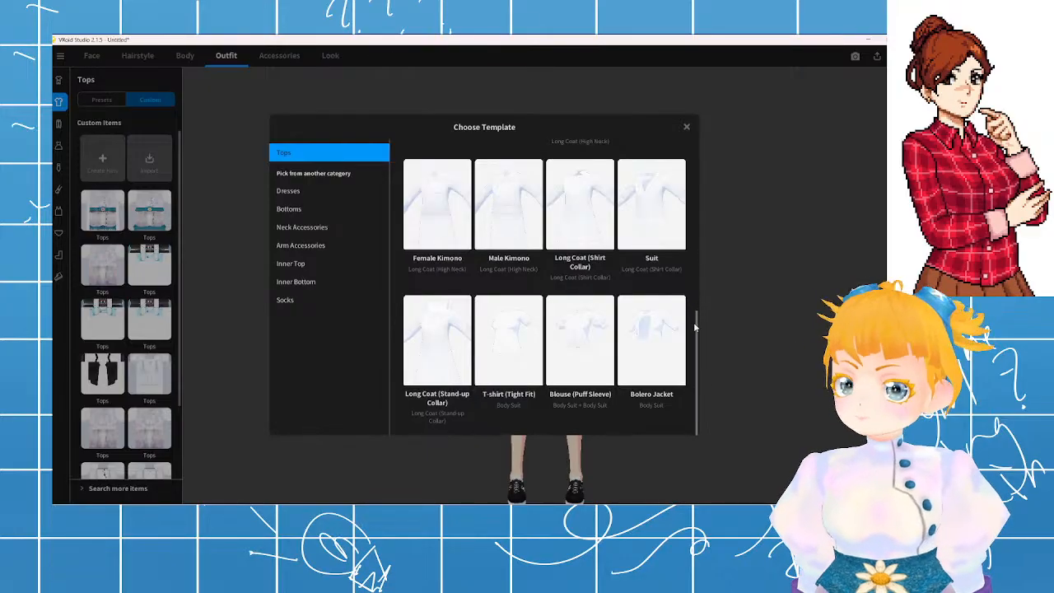
left_click_drag(695, 327, 680, 143)
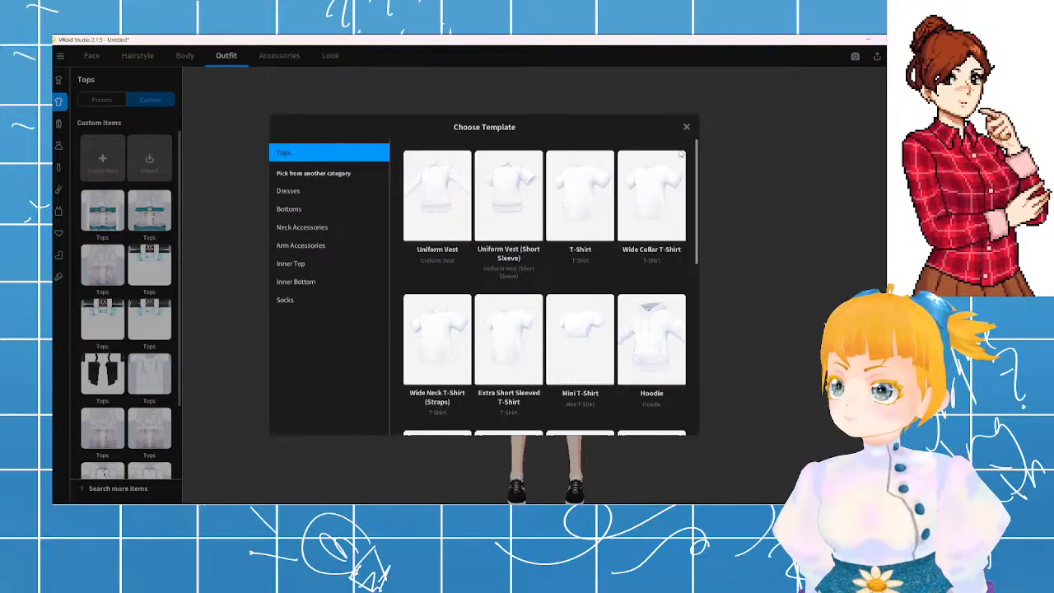
left_click_drag(681, 153, 683, 262)
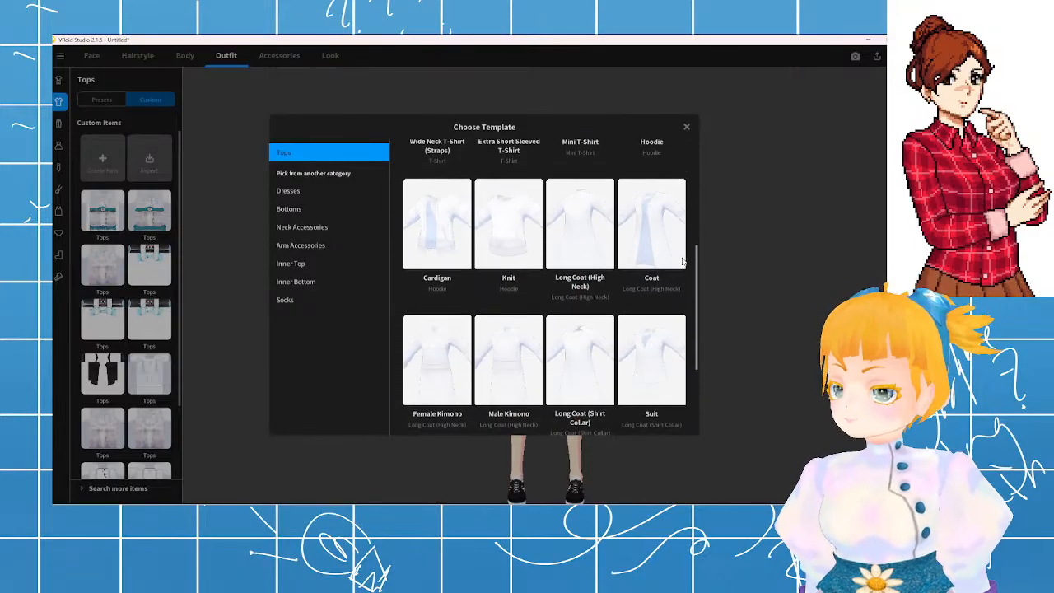
scroll(584, 260, "down", 1)
scroll(584, 260, "down", 2)
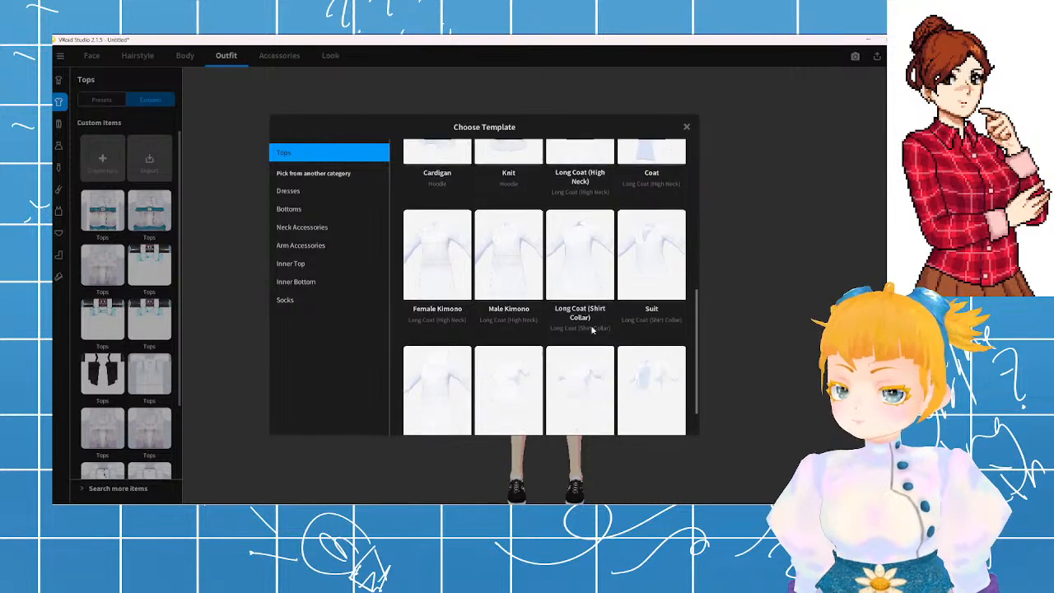
left_click(586, 261)
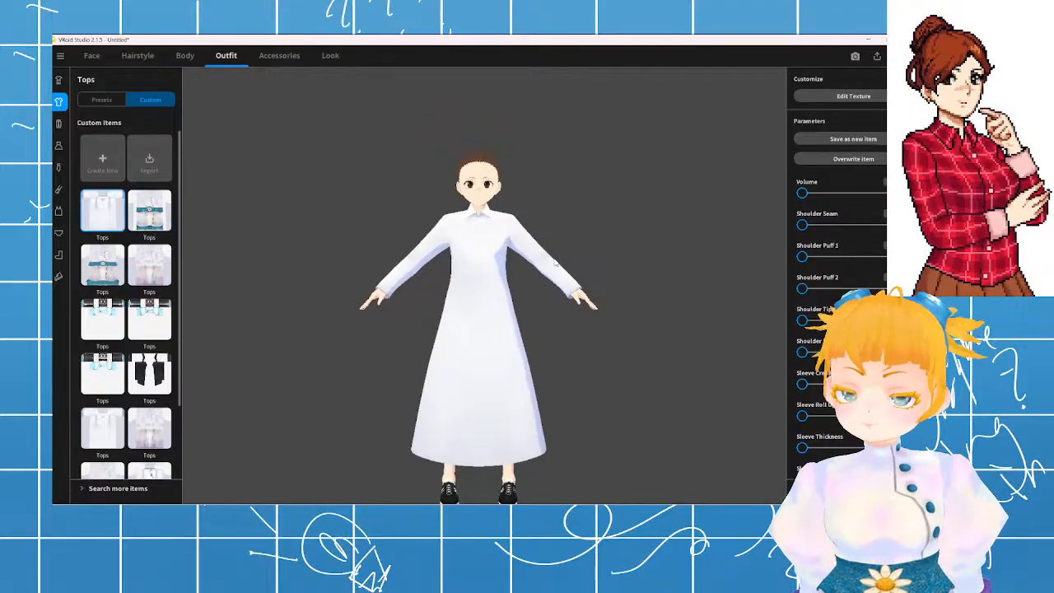
- Erase the lower part of the coat's texture in the Texture Editor so it becomes a hip-length shirt, checking front and back
left_click(876, 97)
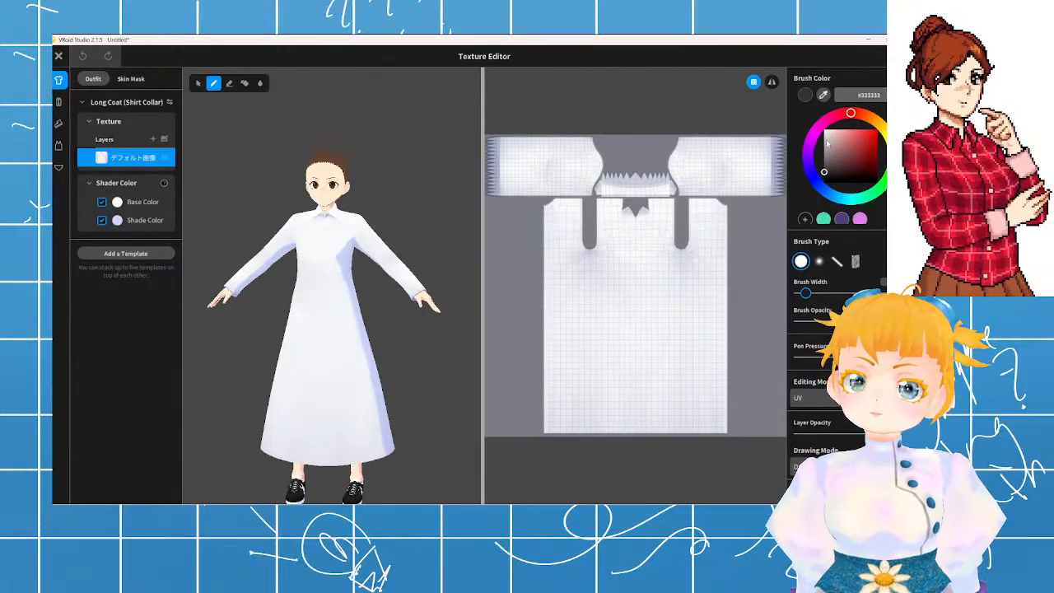
key("e")
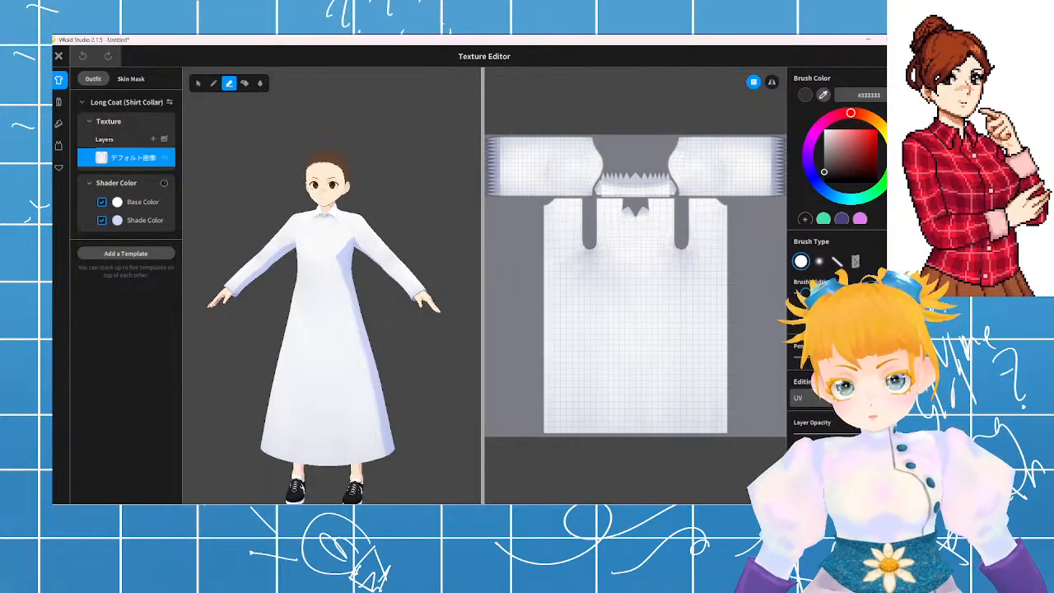
left_click_drag(522, 353, 766, 349)
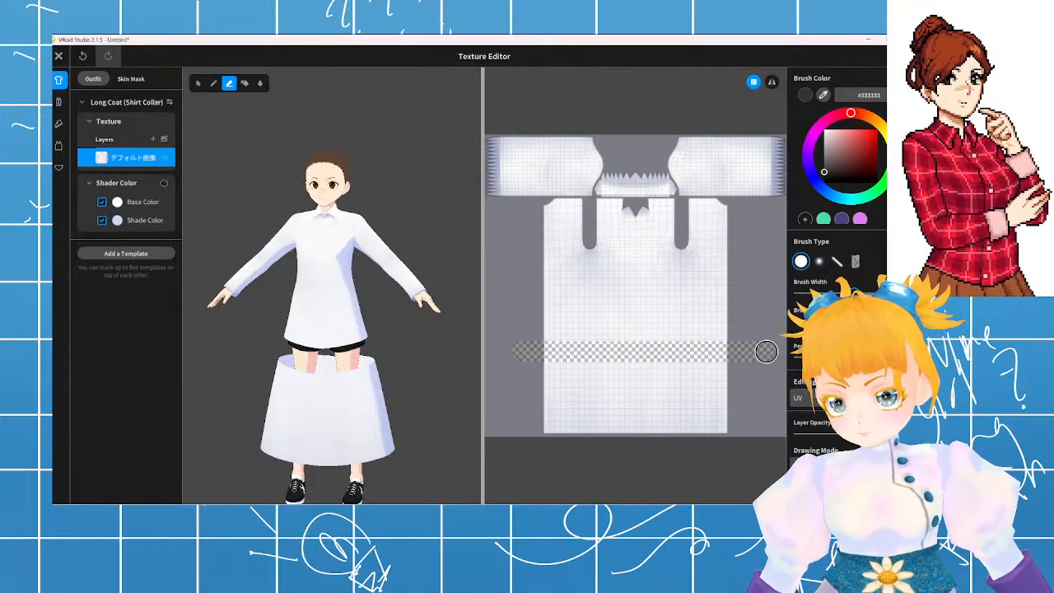
left_click_drag(530, 330, 751, 329)
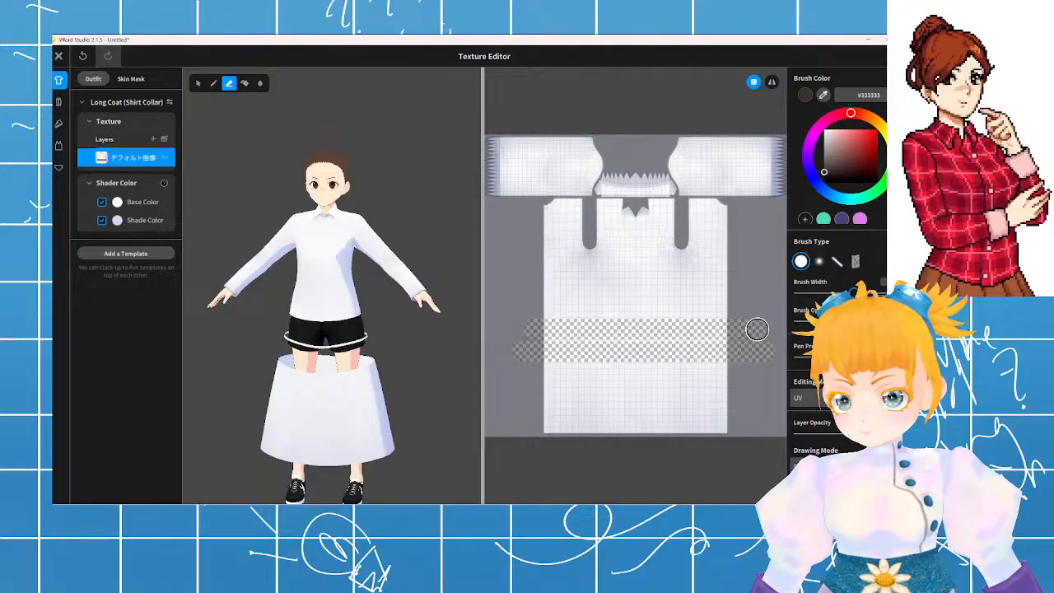
mouse_move(638, 332)
left_mouse_down()
mouse_move(548, 334)
mouse_move(579, 313)
mouse_move(717, 318)
left_mouse_up()
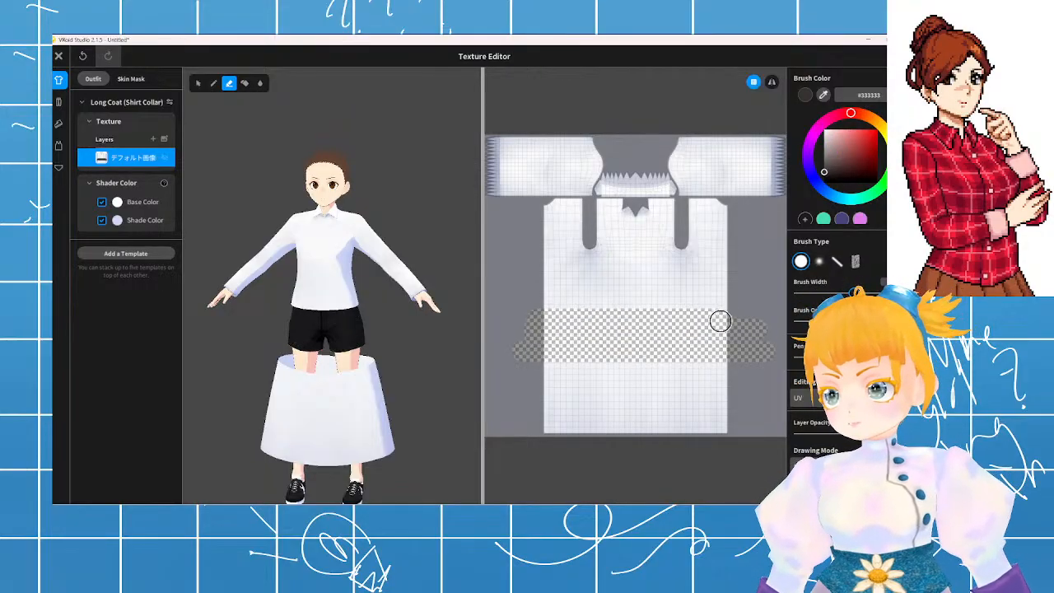
mouse_move(545, 365)
left_mouse_down()
mouse_move(711, 371)
mouse_move(592, 392)
mouse_move(572, 410)
mouse_move(675, 395)
mouse_move(617, 412)
mouse_move(511, 416)
mouse_move(811, 429)
left_mouse_up()
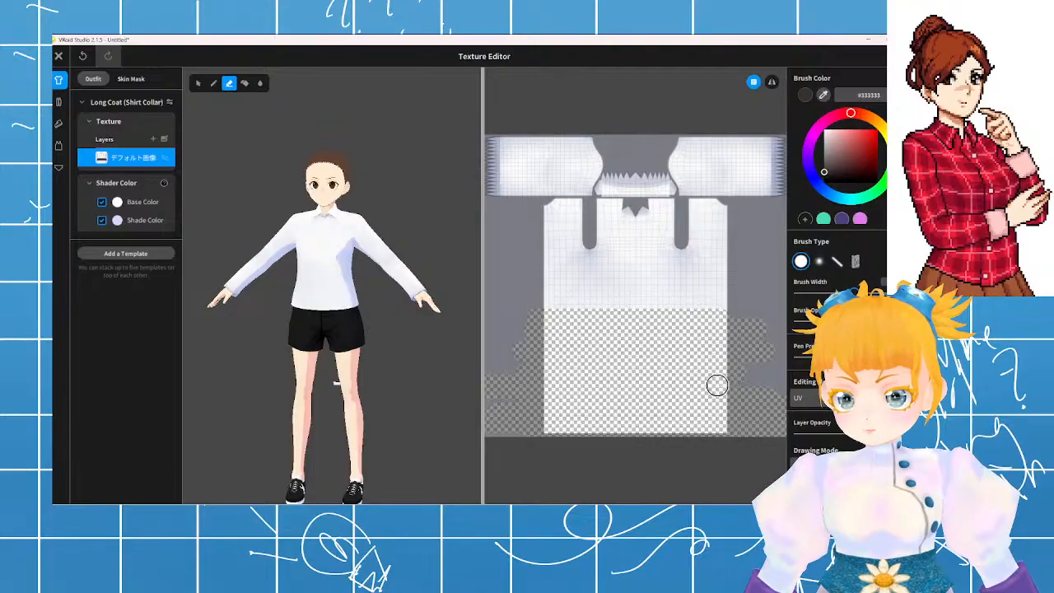
right_click_drag(372, 377, 288, 377)
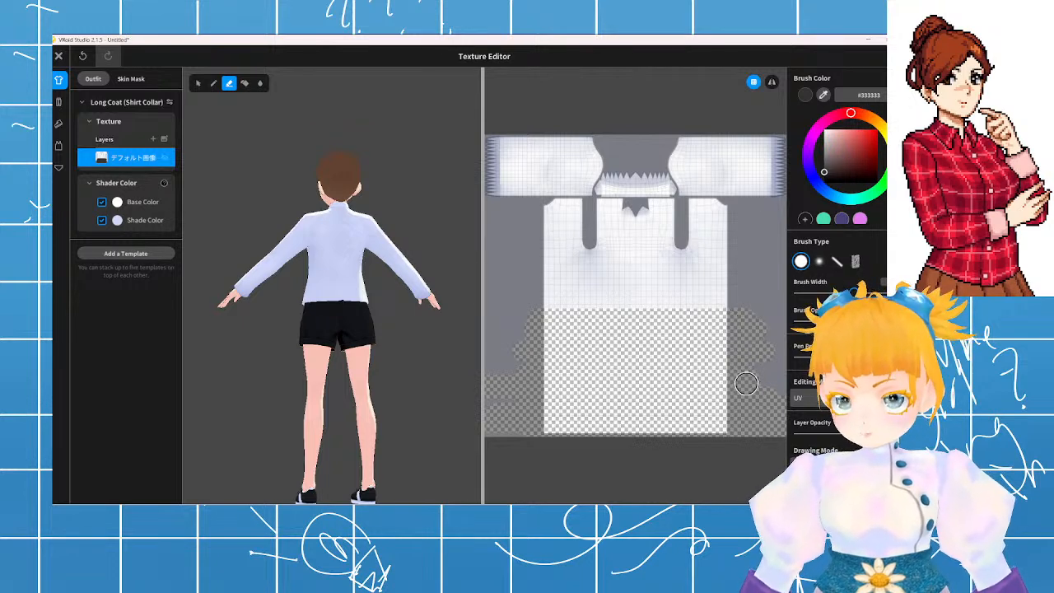
right_click_drag(370, 362, 288, 342)
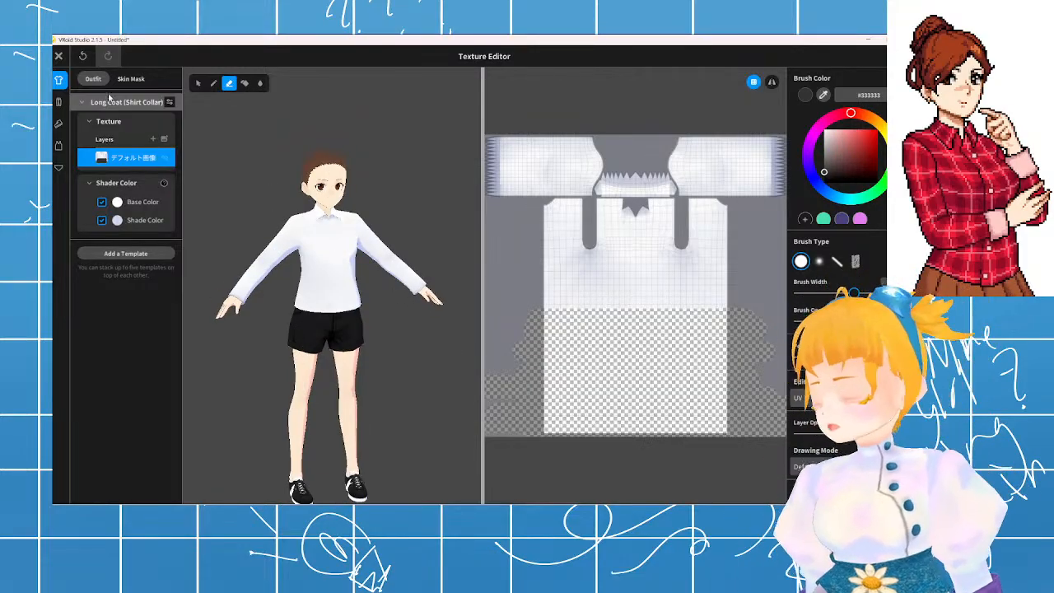
- Close the Texture Editor and save the edited top as a new item
left_click(60, 102)
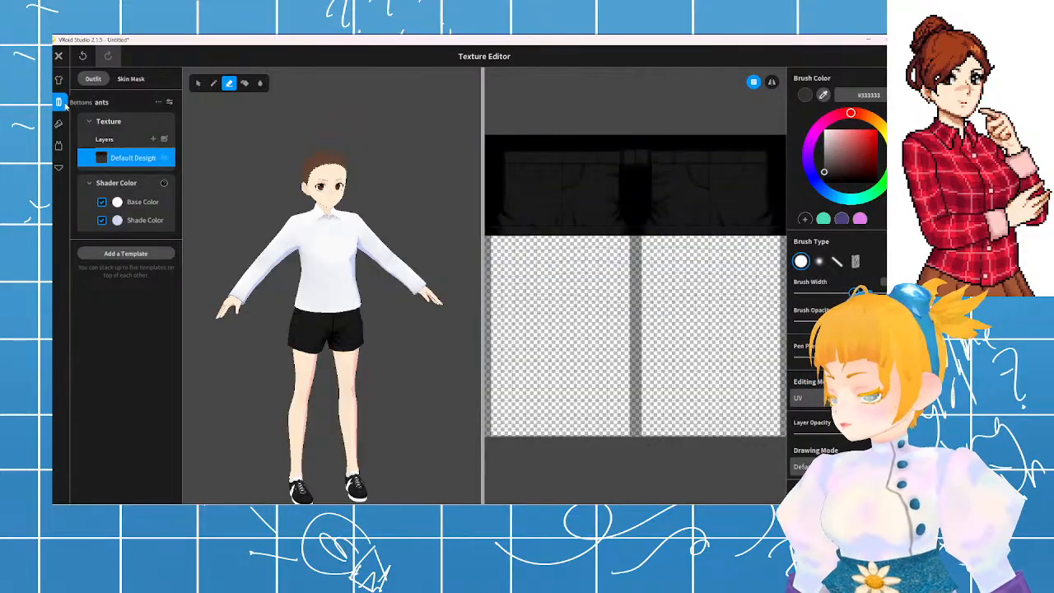
left_click(59, 56)
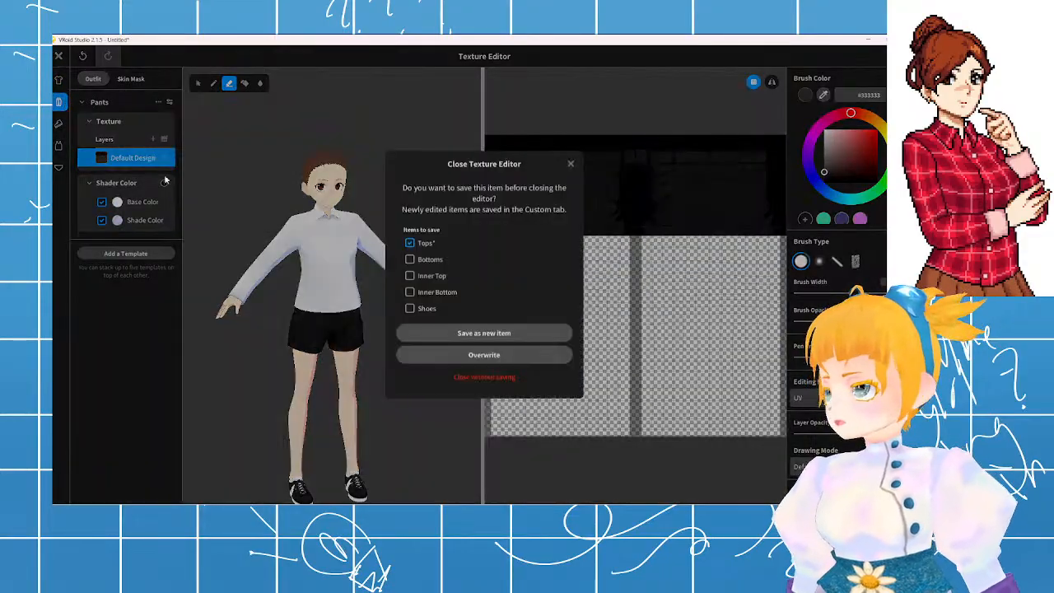
left_click(468, 332)
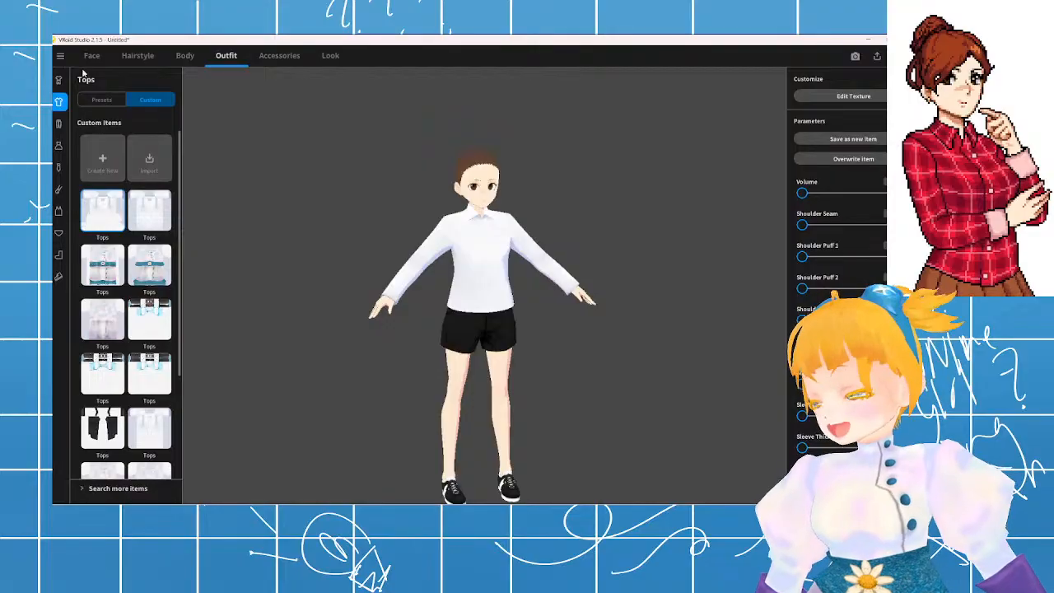
- Create a new custom bottom from the Pleated Skirt template
left_click(59, 126)
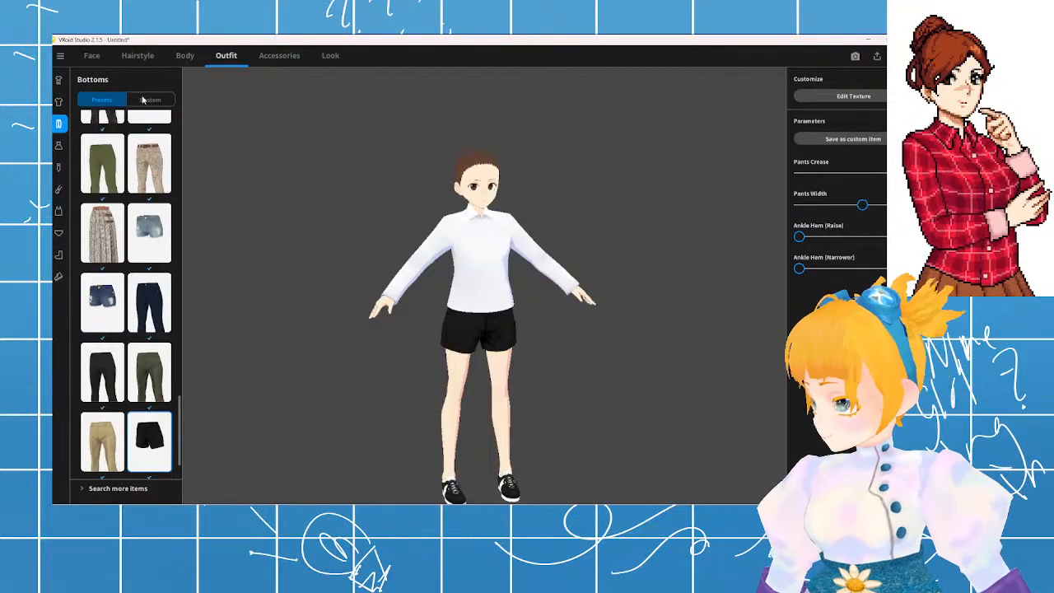
left_click(108, 168)
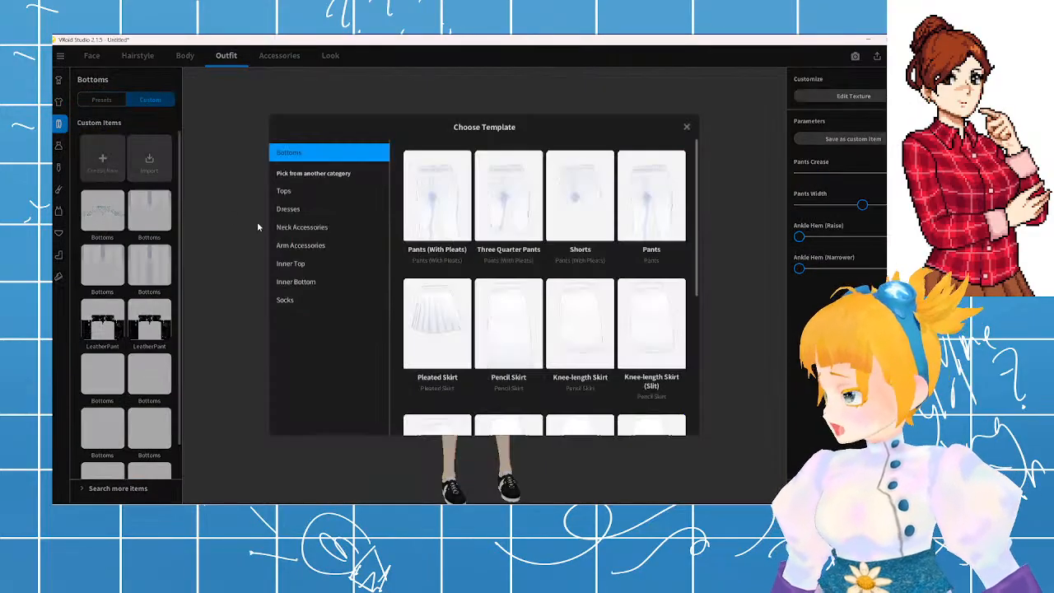
left_click(426, 302)
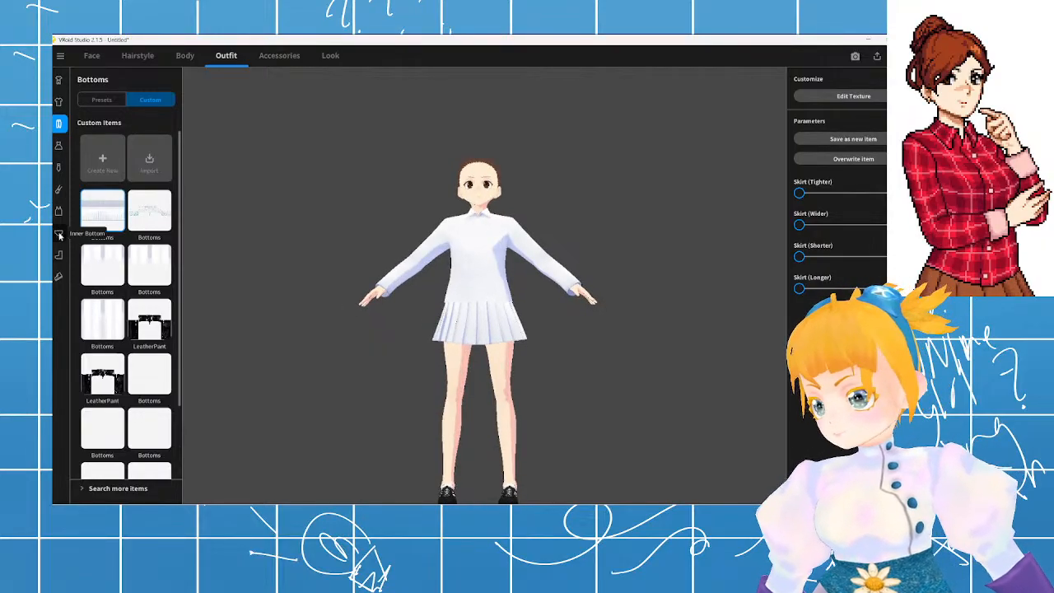
- Create a new custom inner bottom from the Underwear template and open its texture for editing
left_click(59, 234)
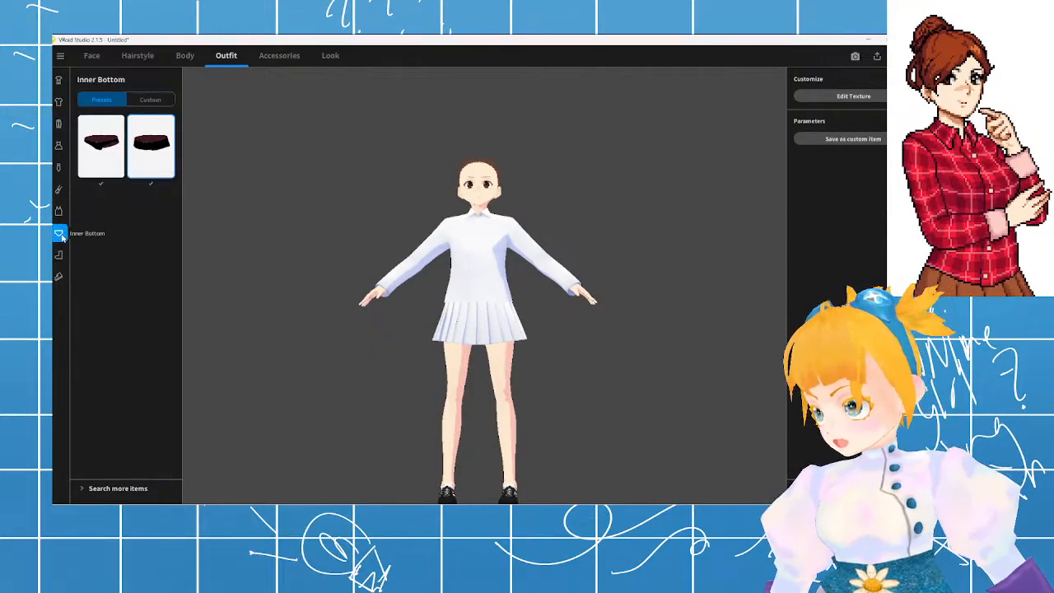
left_click(151, 100)
left_click(111, 165)
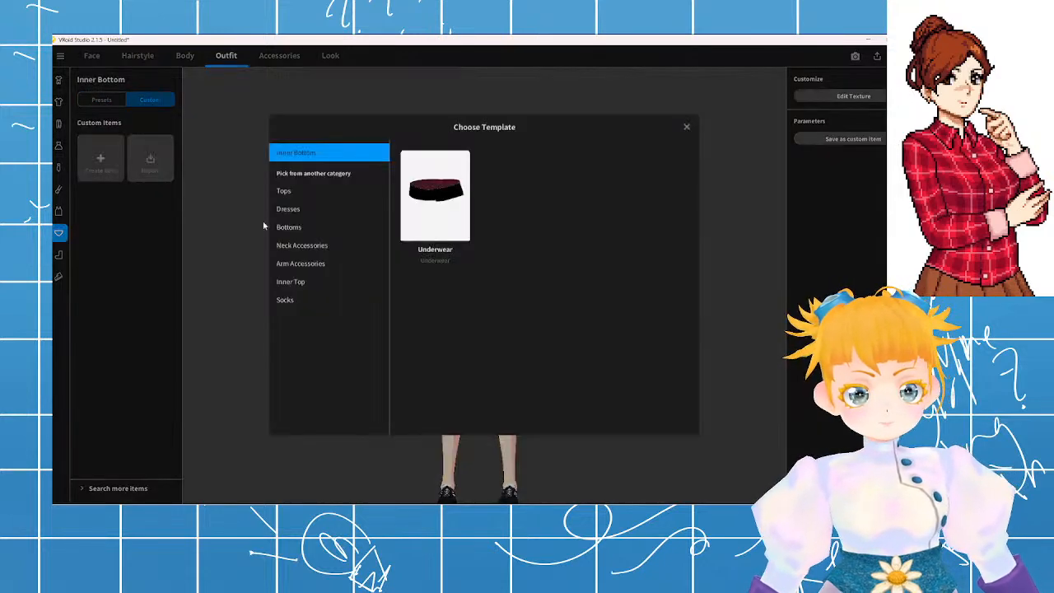
left_click(425, 206)
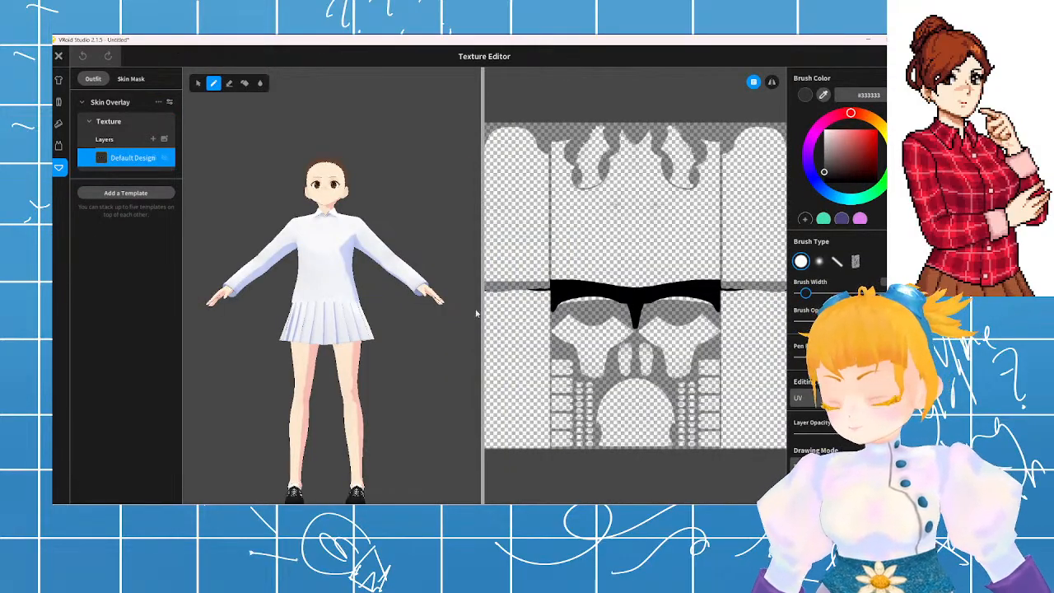
- Sample the underwear's black (#000000), enable symmetrical painting, and paint solid bands across both upper thighs to extend it into shorts
scroll(635, 286, "up", 2)
scroll(635, 286, "down", 4)
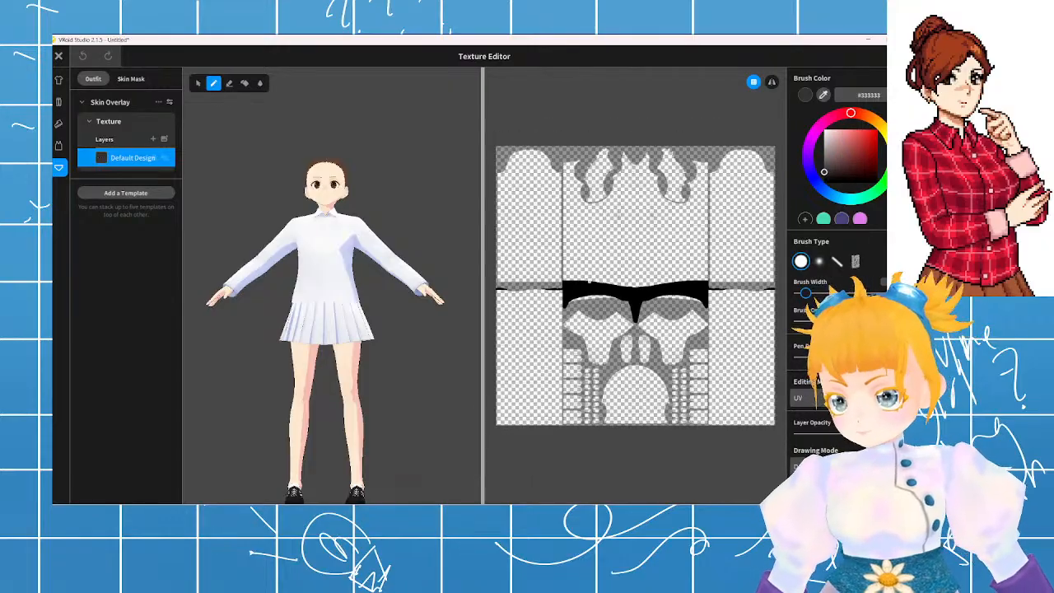
left_click_drag(590, 281, 588, 287)
left_click(824, 96)
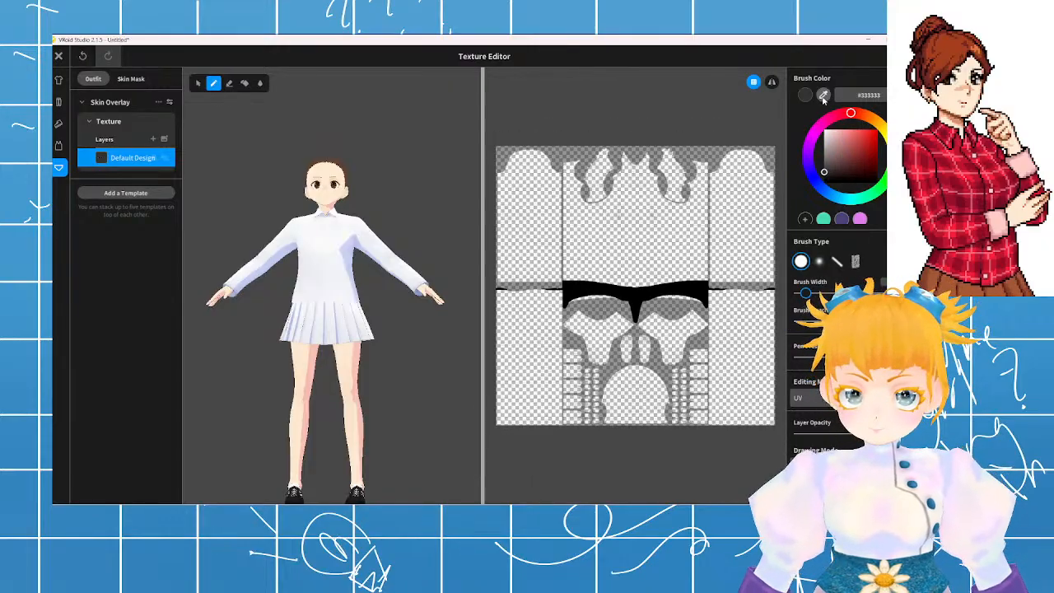
left_click(683, 288)
left_click(772, 83)
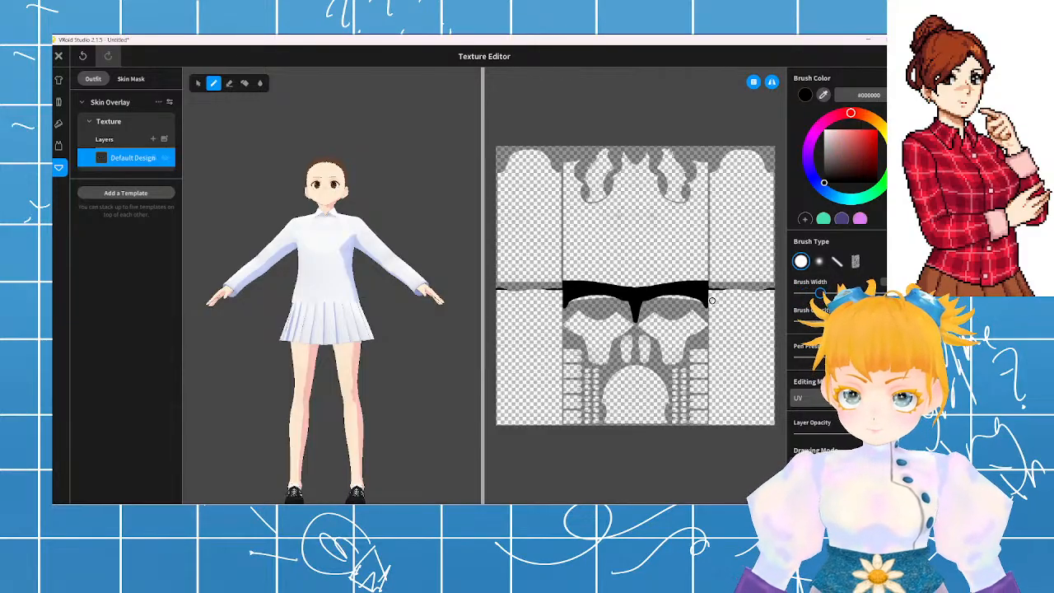
left_click_drag(708, 302, 768, 302)
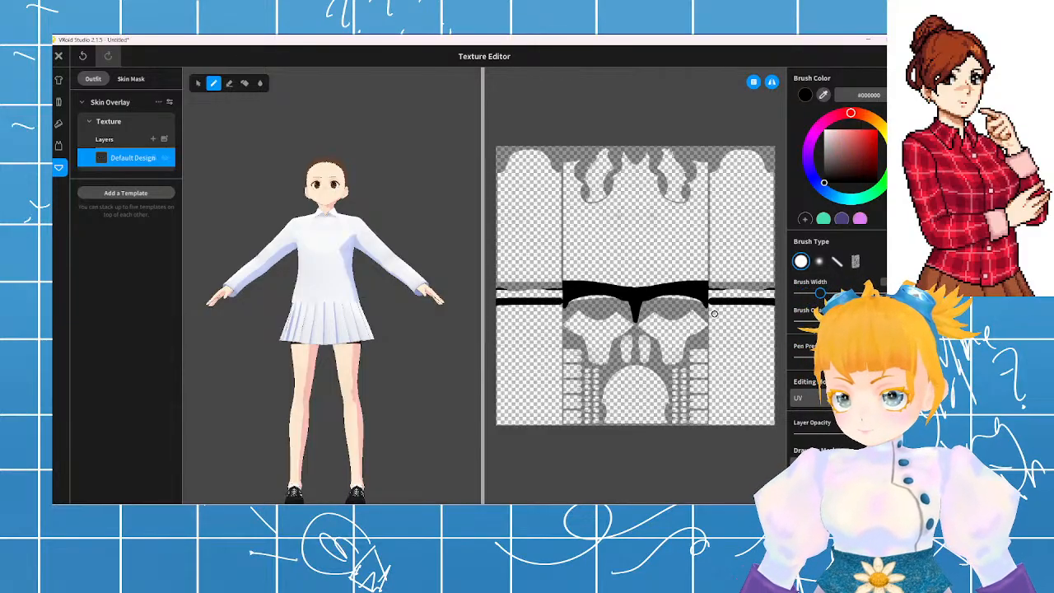
left_click_drag(705, 310, 776, 310)
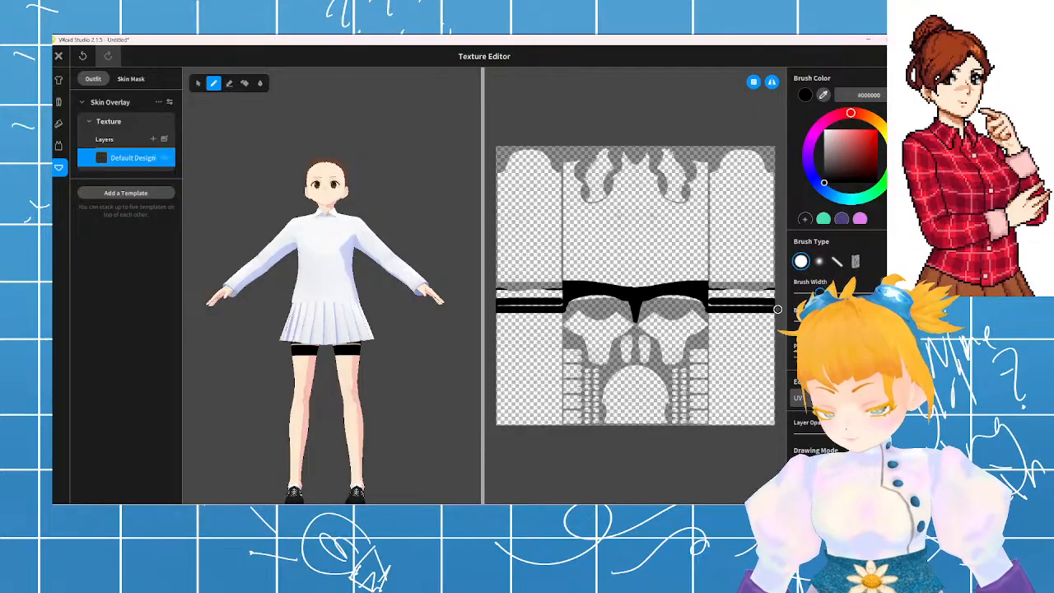
mouse_move(712, 305)
left_mouse_down()
mouse_move(764, 305)
mouse_move(737, 295)
mouse_move(773, 294)
left_mouse_up()
left_click_drag(709, 293, 775, 290)
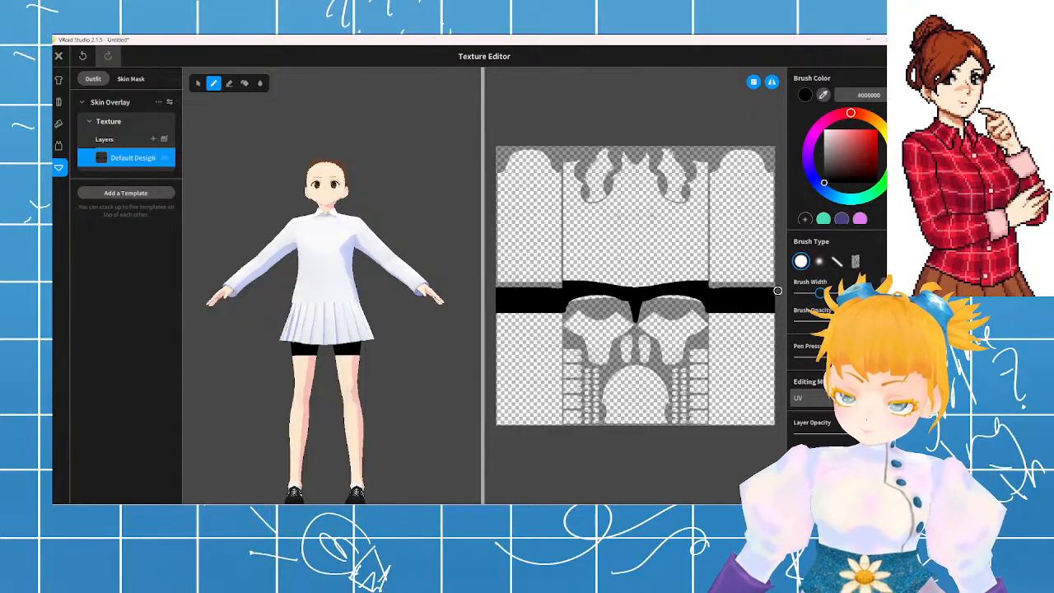
- Paint over the bare skin gaps on the seat of the shorts in black and extend both leg hems slightly lower
right_click_drag(414, 309, 474, 284)
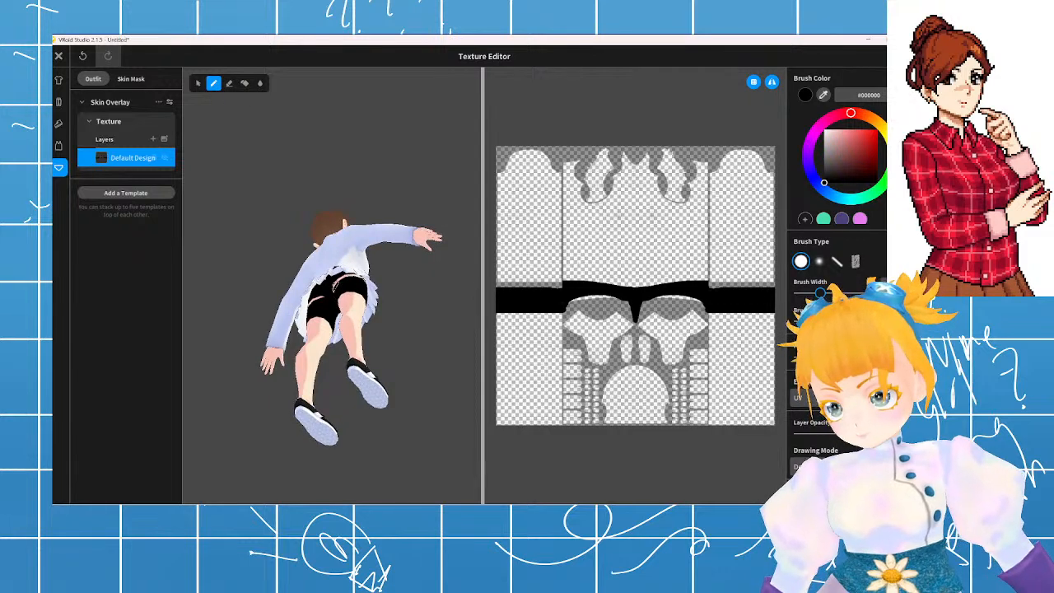
left_click_drag(357, 279, 334, 271)
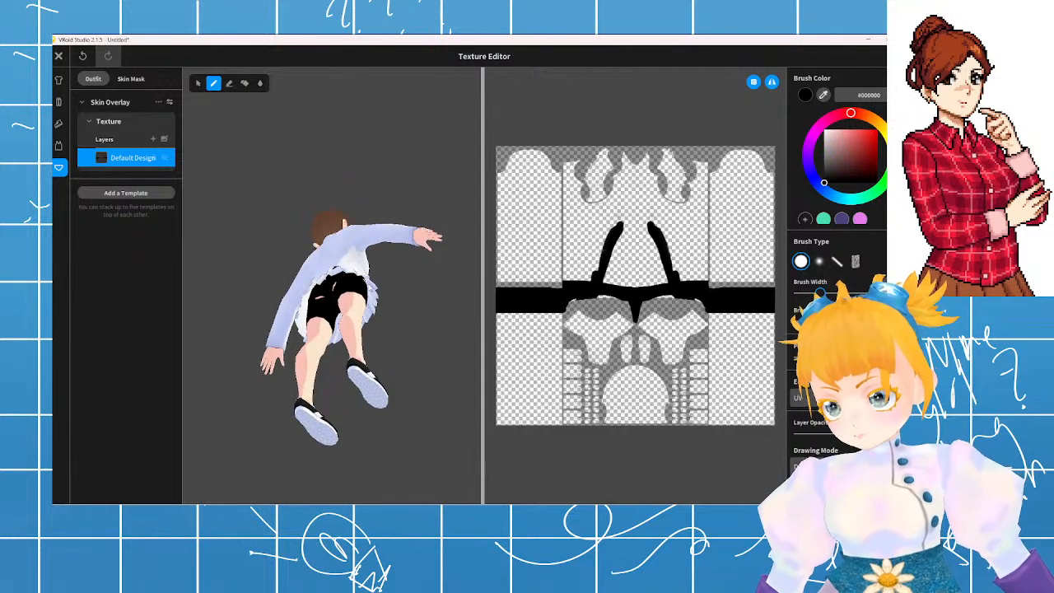
mouse_move(333, 271)
right_mouse_down()
mouse_move(298, 257)
mouse_move(311, 279)
mouse_move(334, 265)
mouse_move(329, 282)
mouse_move(368, 278)
mouse_move(356, 308)
mouse_move(320, 323)
right_mouse_up()
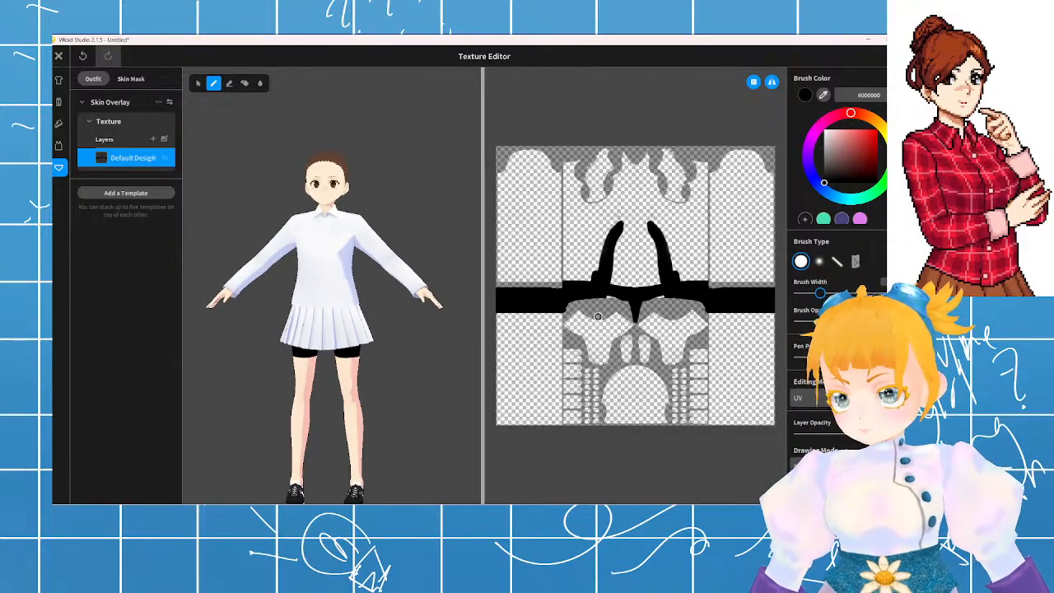
left_click_drag(709, 317, 773, 317)
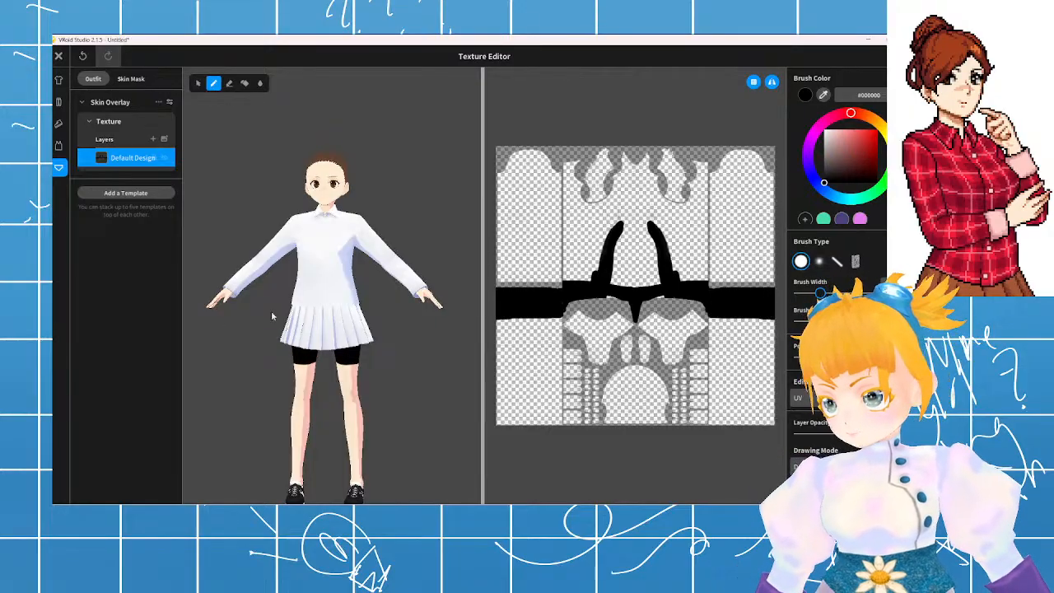
scroll(273, 316, "down", 3)
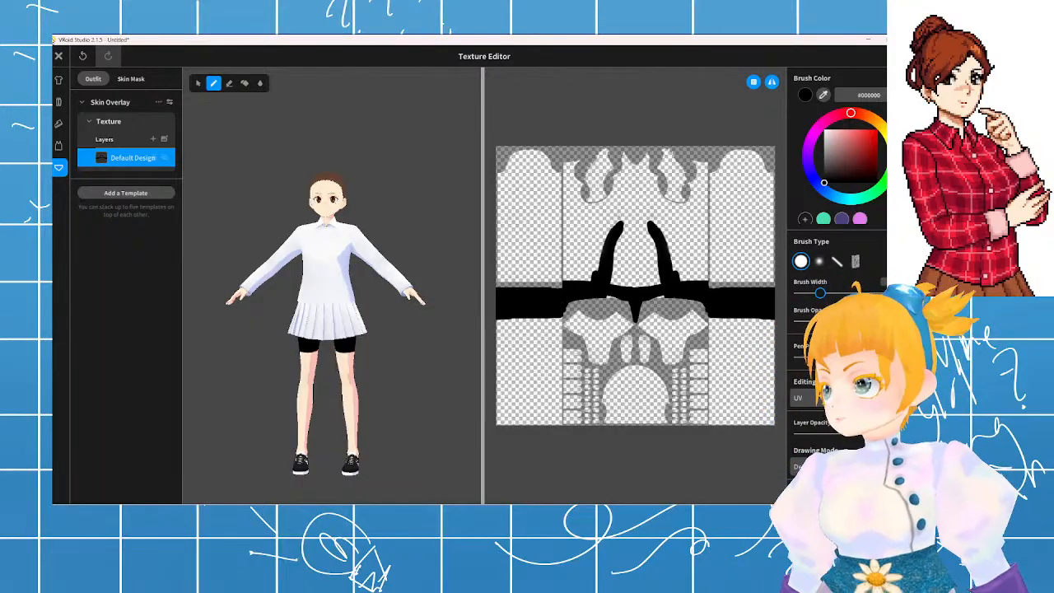
- Close the Texture Editor, save the edited shorts as a new inner bottom item, and check the outfit from the side and front
left_click(59, 55)
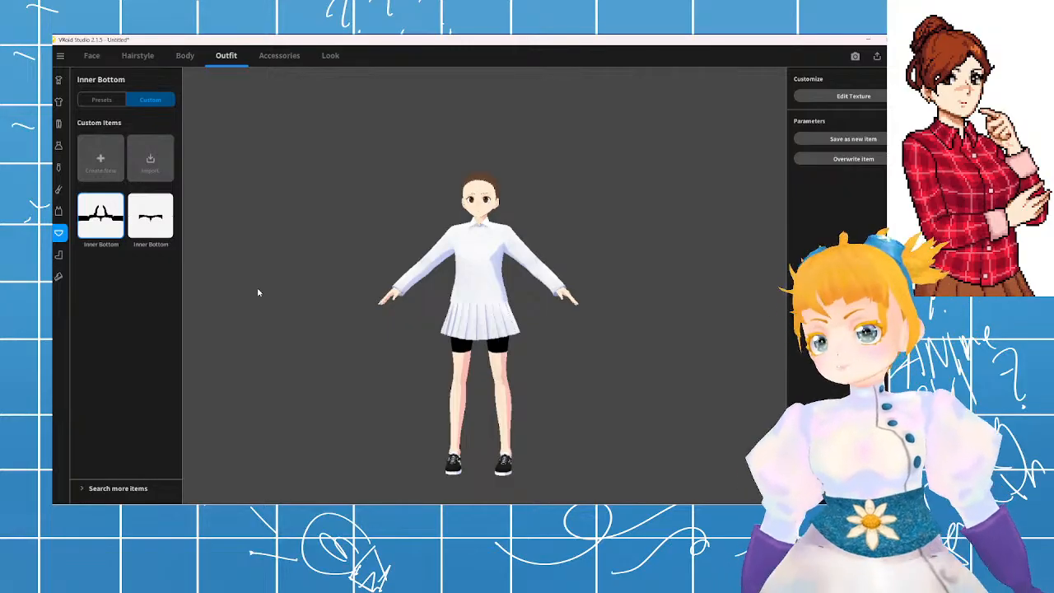
scroll(604, 259, "up", 5)
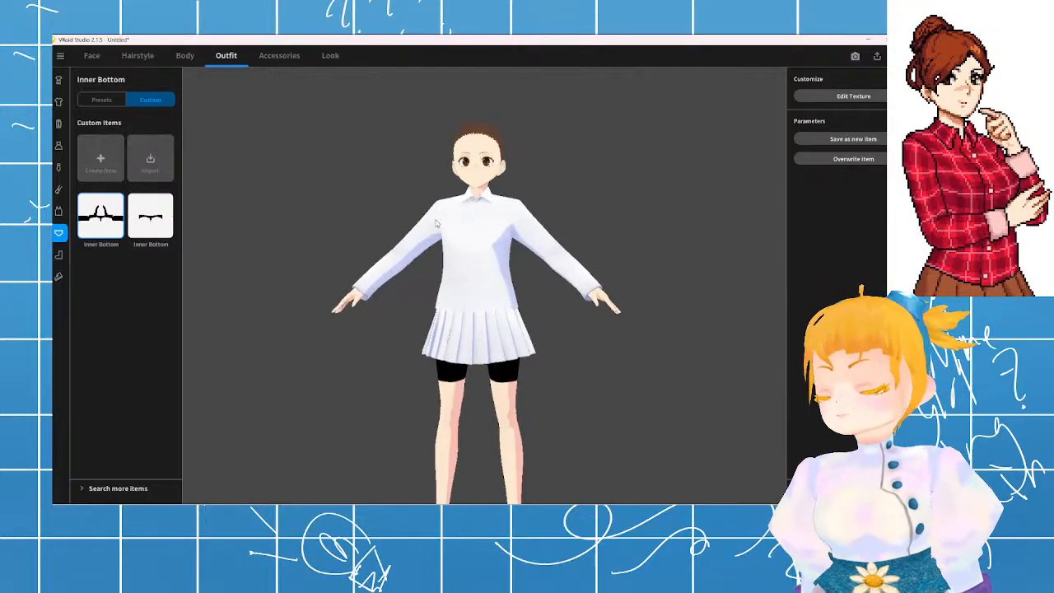
left_click_drag(434, 223, 309, 224)
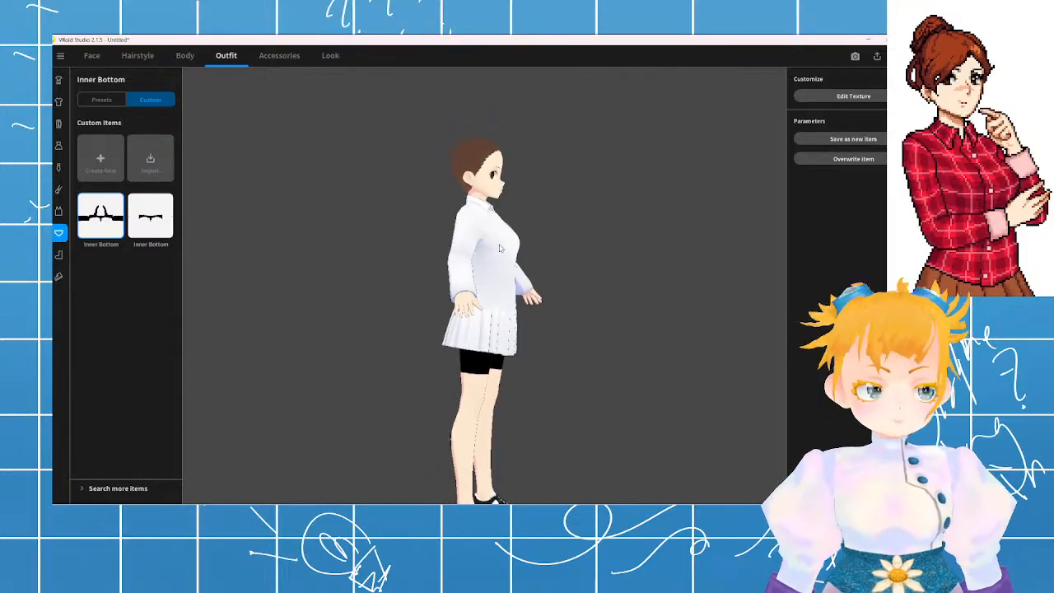
right_click_drag(501, 248, 463, 249)
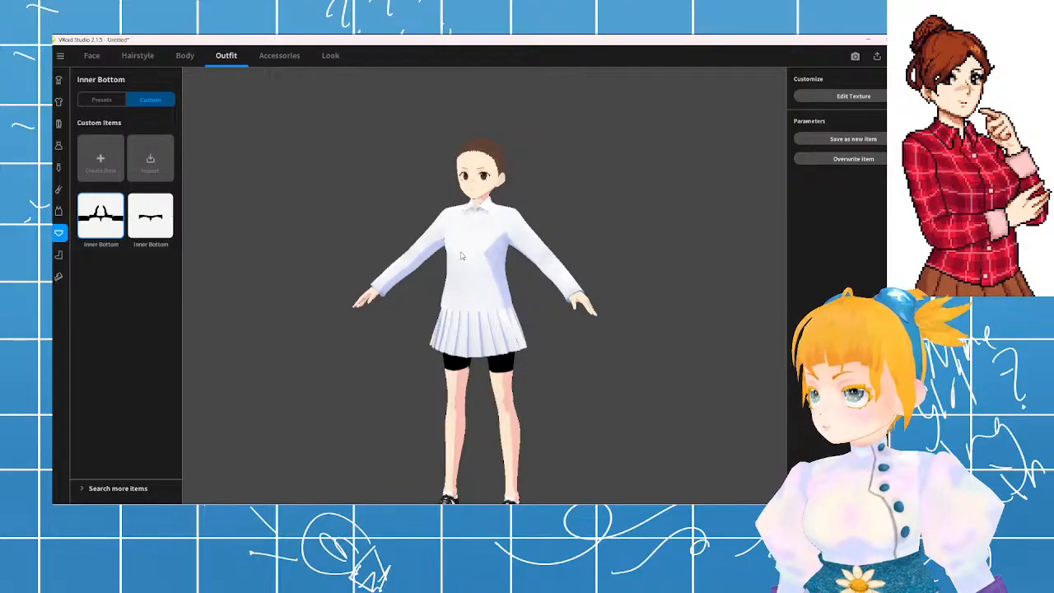